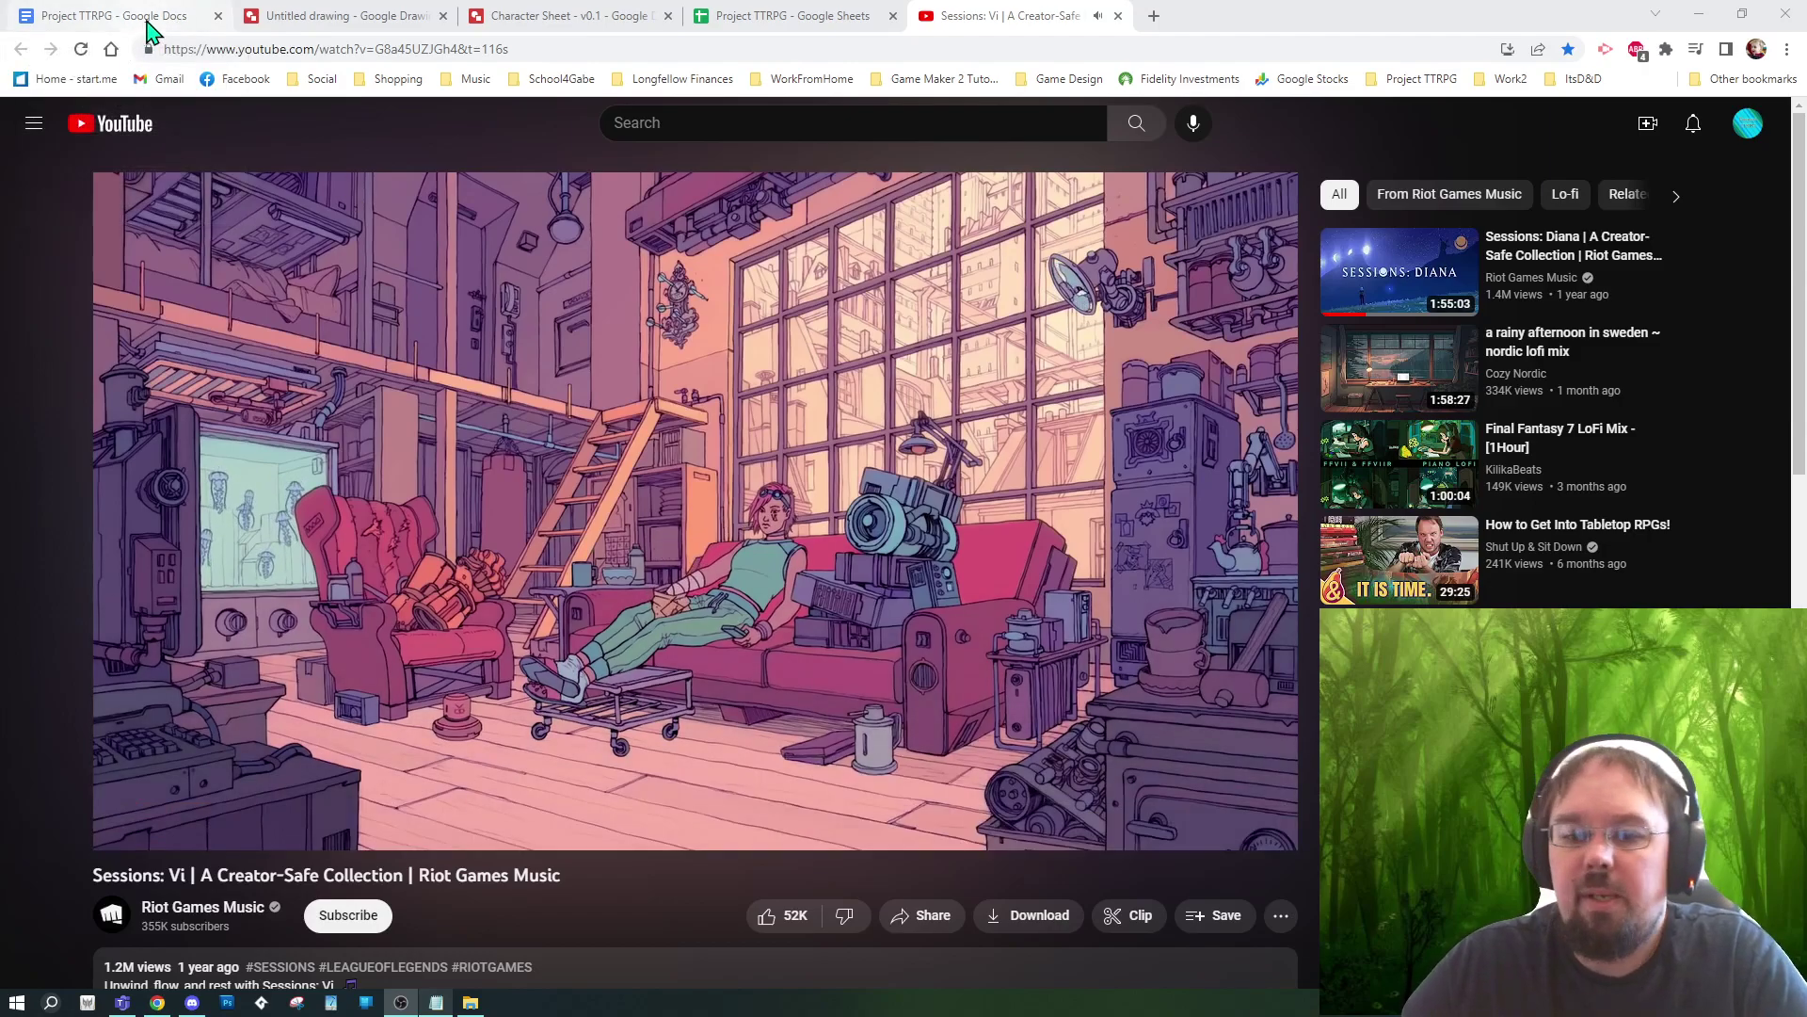
Step: Switch to the Project TTRPG document and scroll down to the Character Sheet ZONES section
{"action": "left_click", "coordinate": [149, 28]}
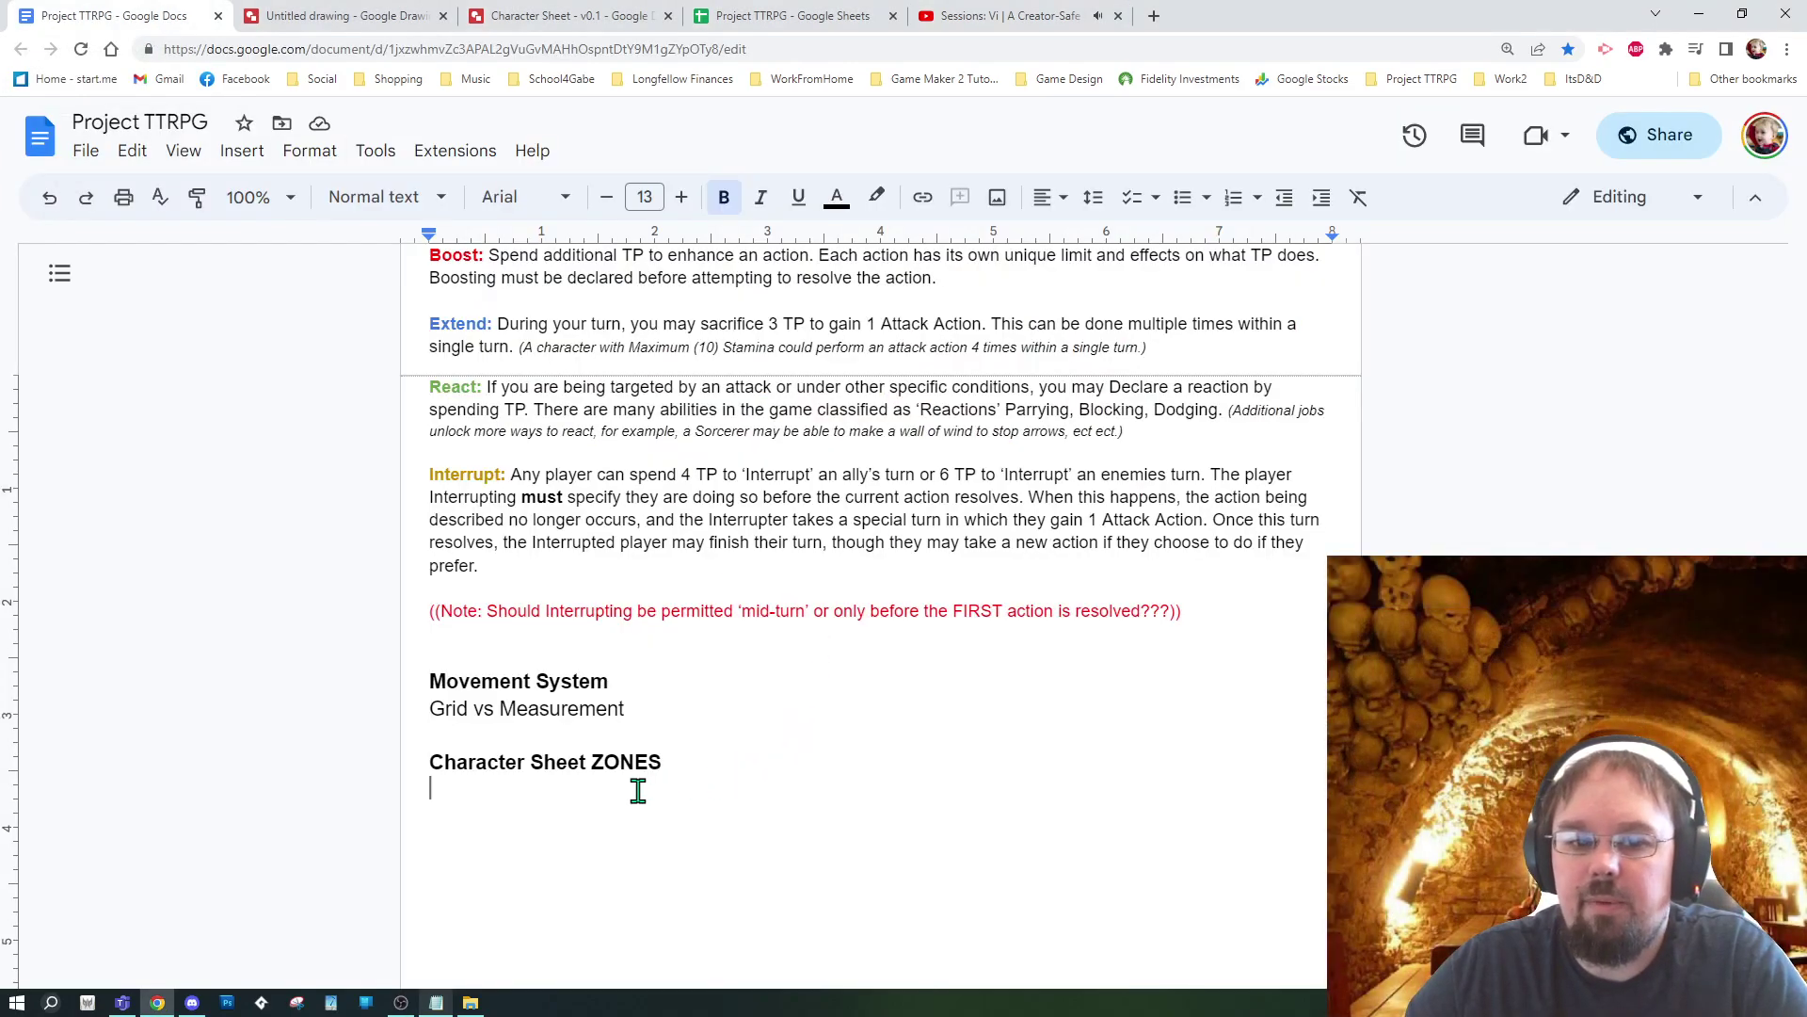
{"action": "scroll", "coordinate": [658, 766], "scroll_direction": "down", "scroll_amount": 2}
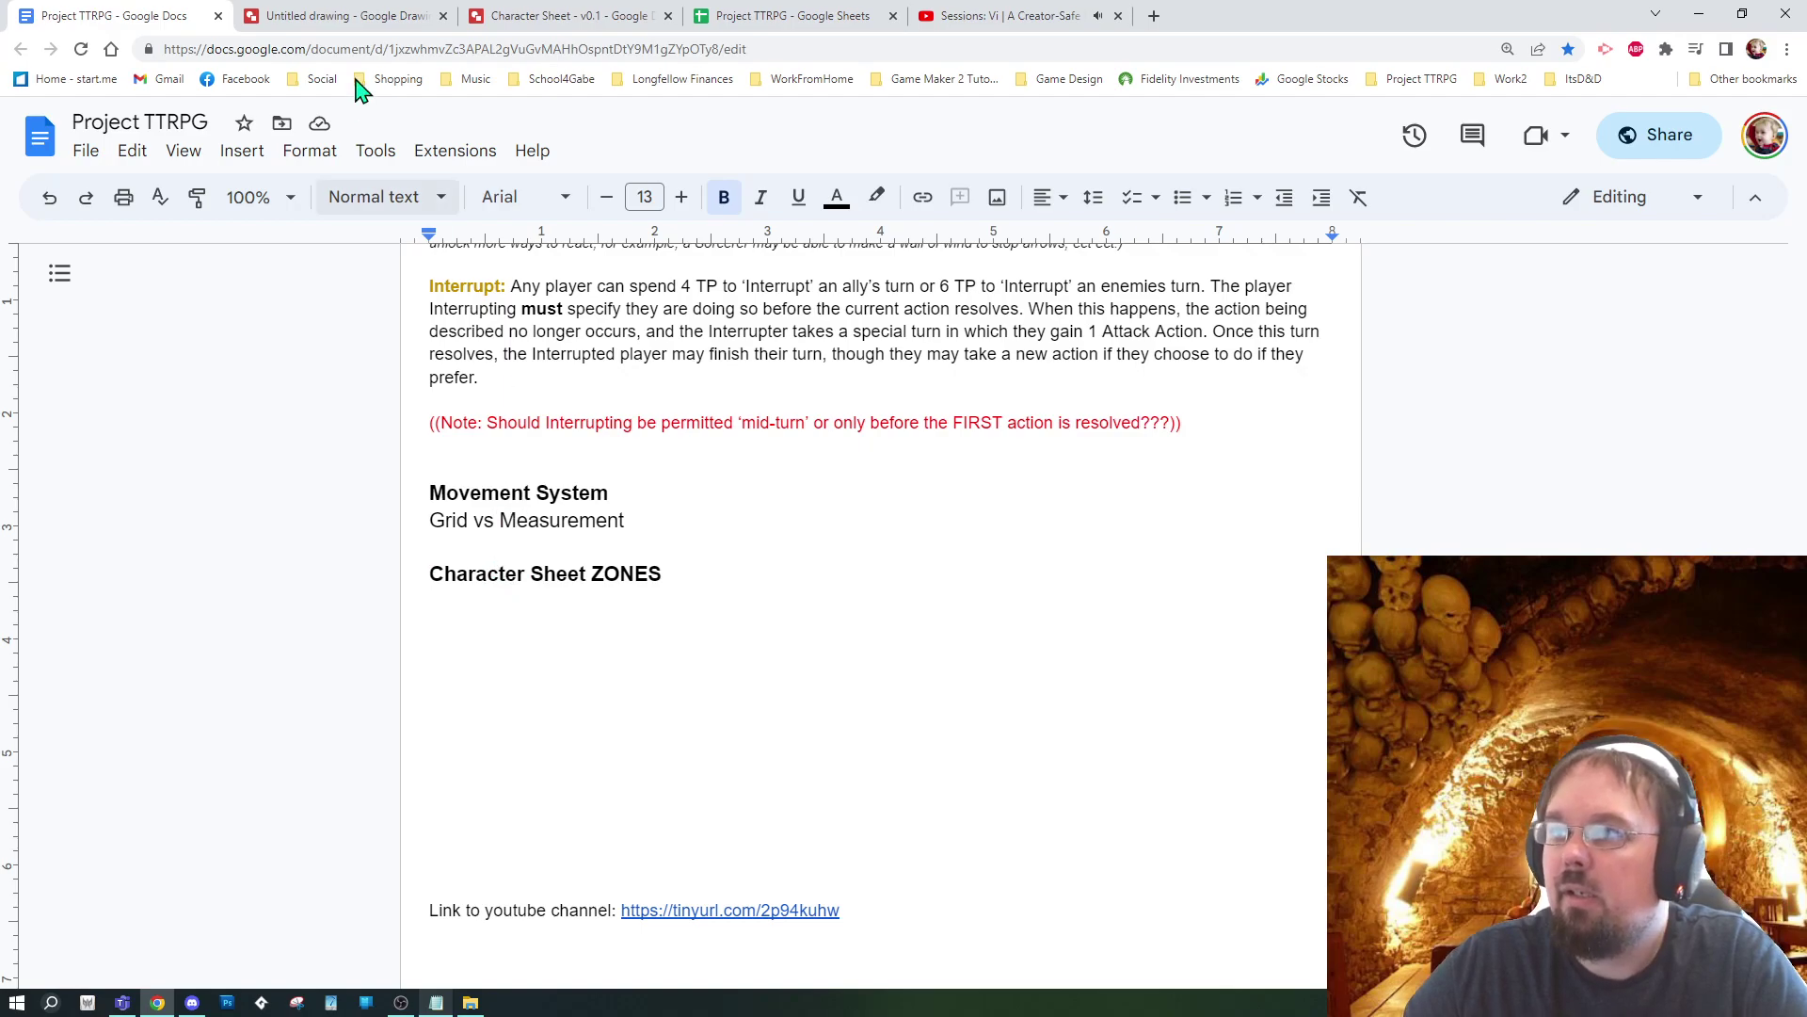
{"action": "mouse_move", "coordinate": [351, 35]}
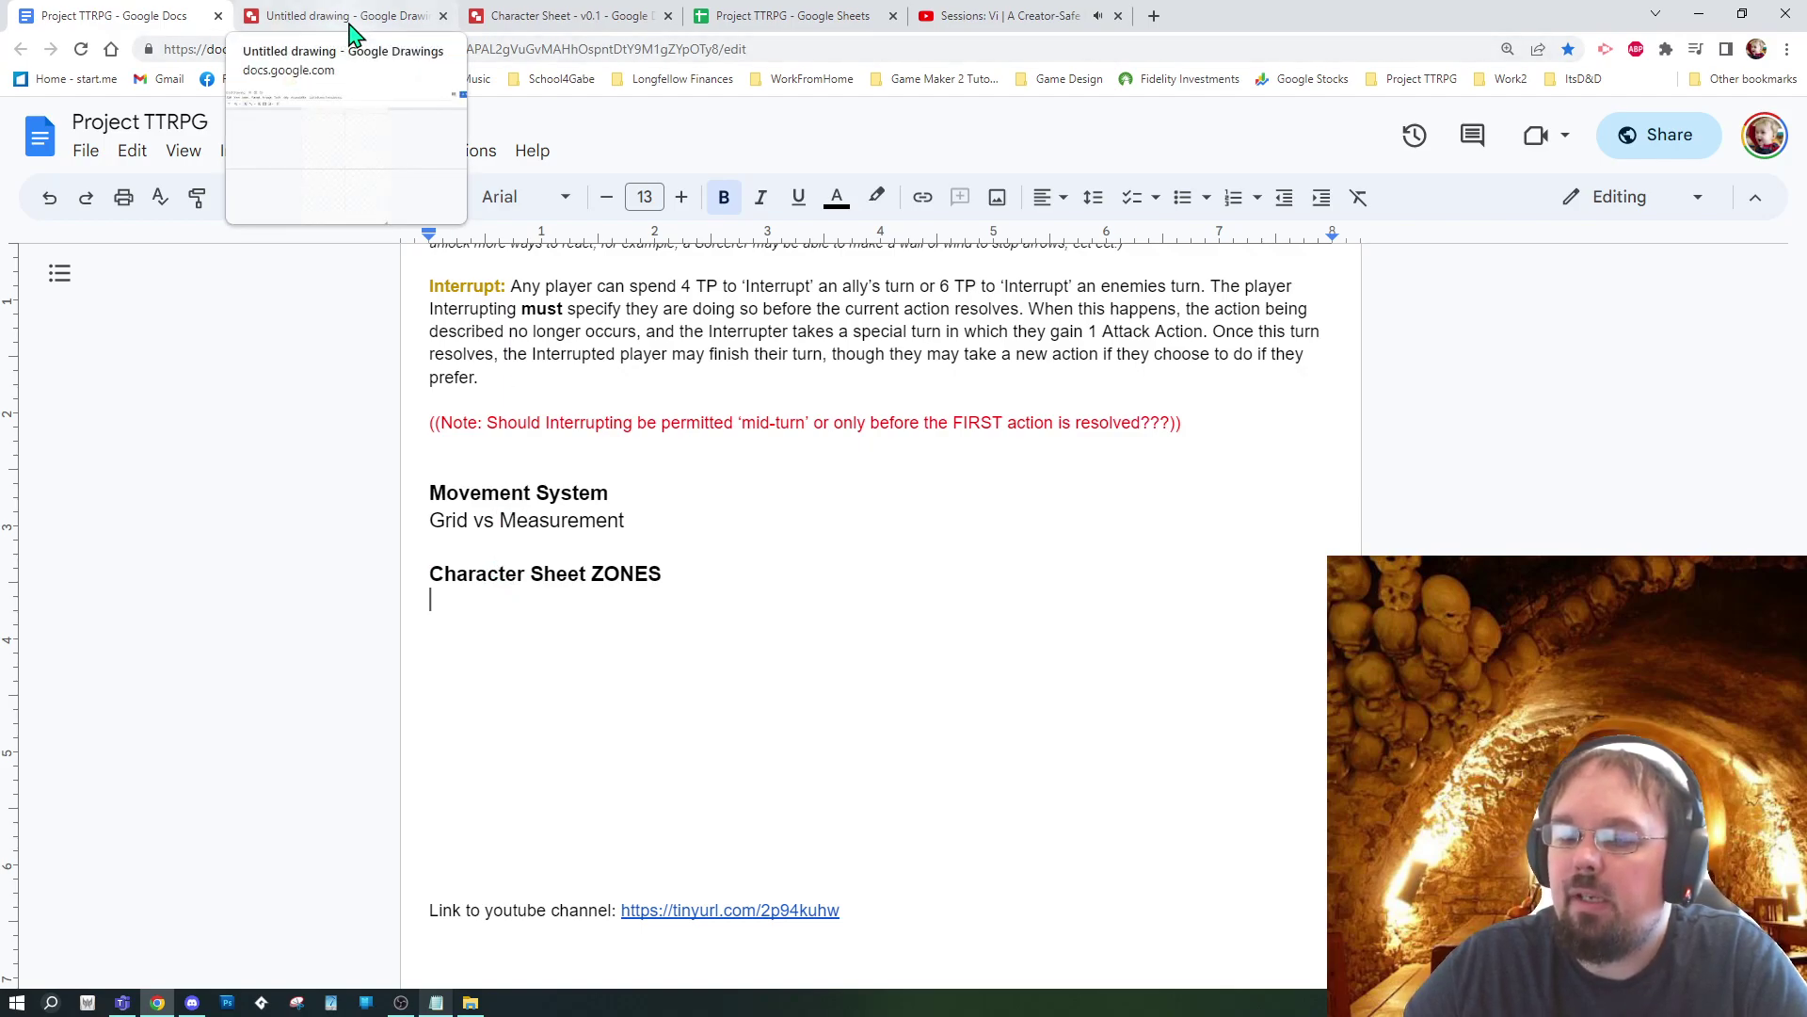
Step: Below Grid vs Measurement, add a 'Tools' line followed by 'Google Sheets / Google Draw'
{"action": "left_click", "coordinate": [657, 523]}
{"action": "key", "text": "Return"}
{"action": "key", "text": "Return"}
{"action": "type", "text": "Tools"}
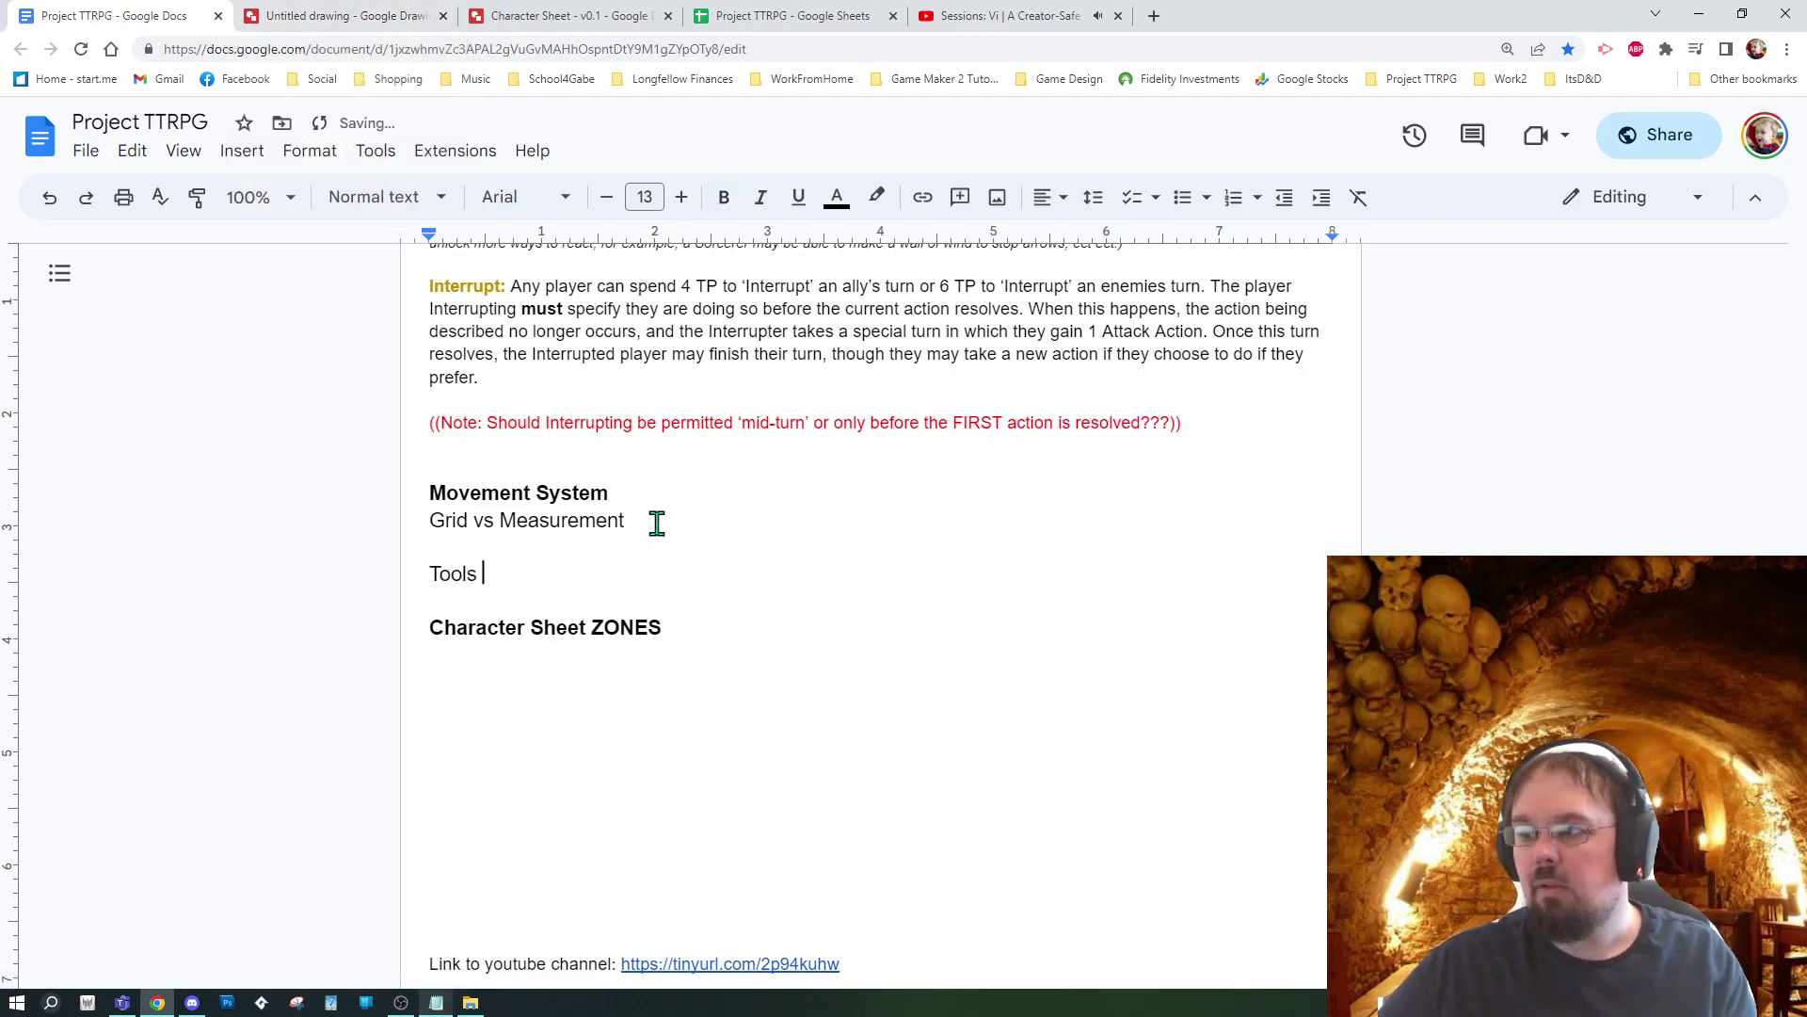
{"action": "key", "text": "Return"}
{"action": "type", "text": "Go"}
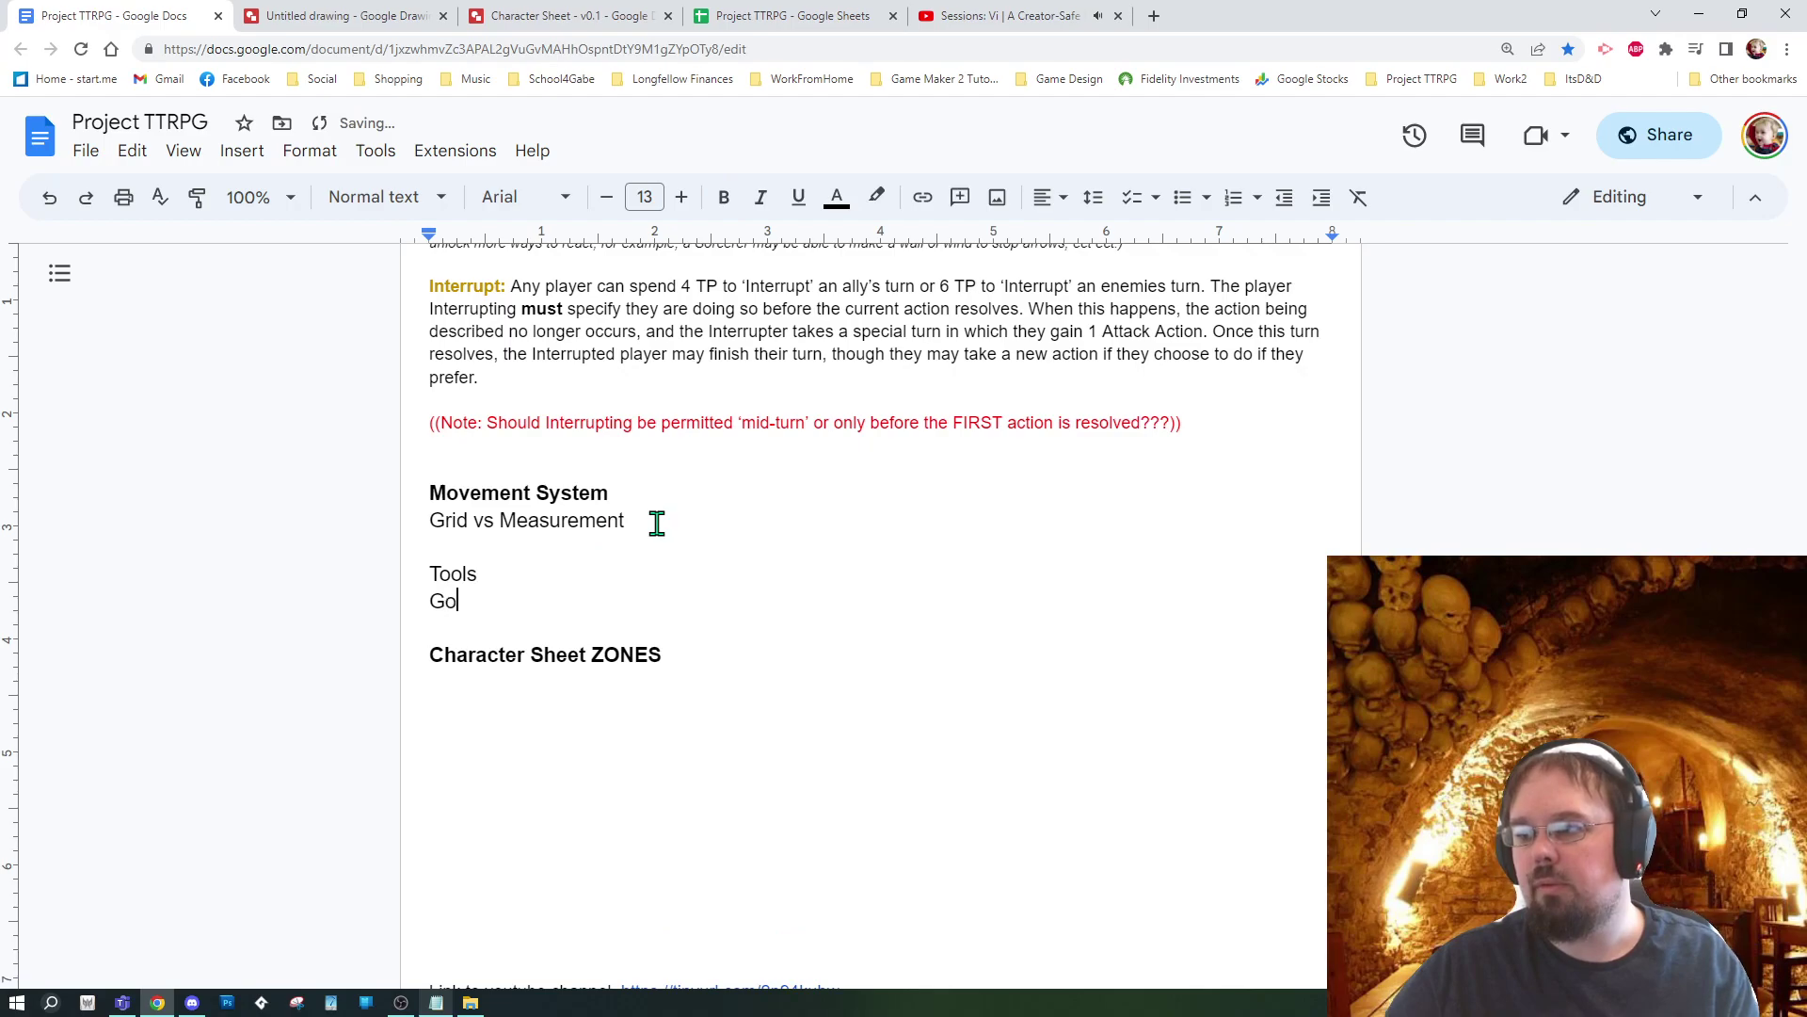
{"action": "type", "text": "ogle Sheets "}
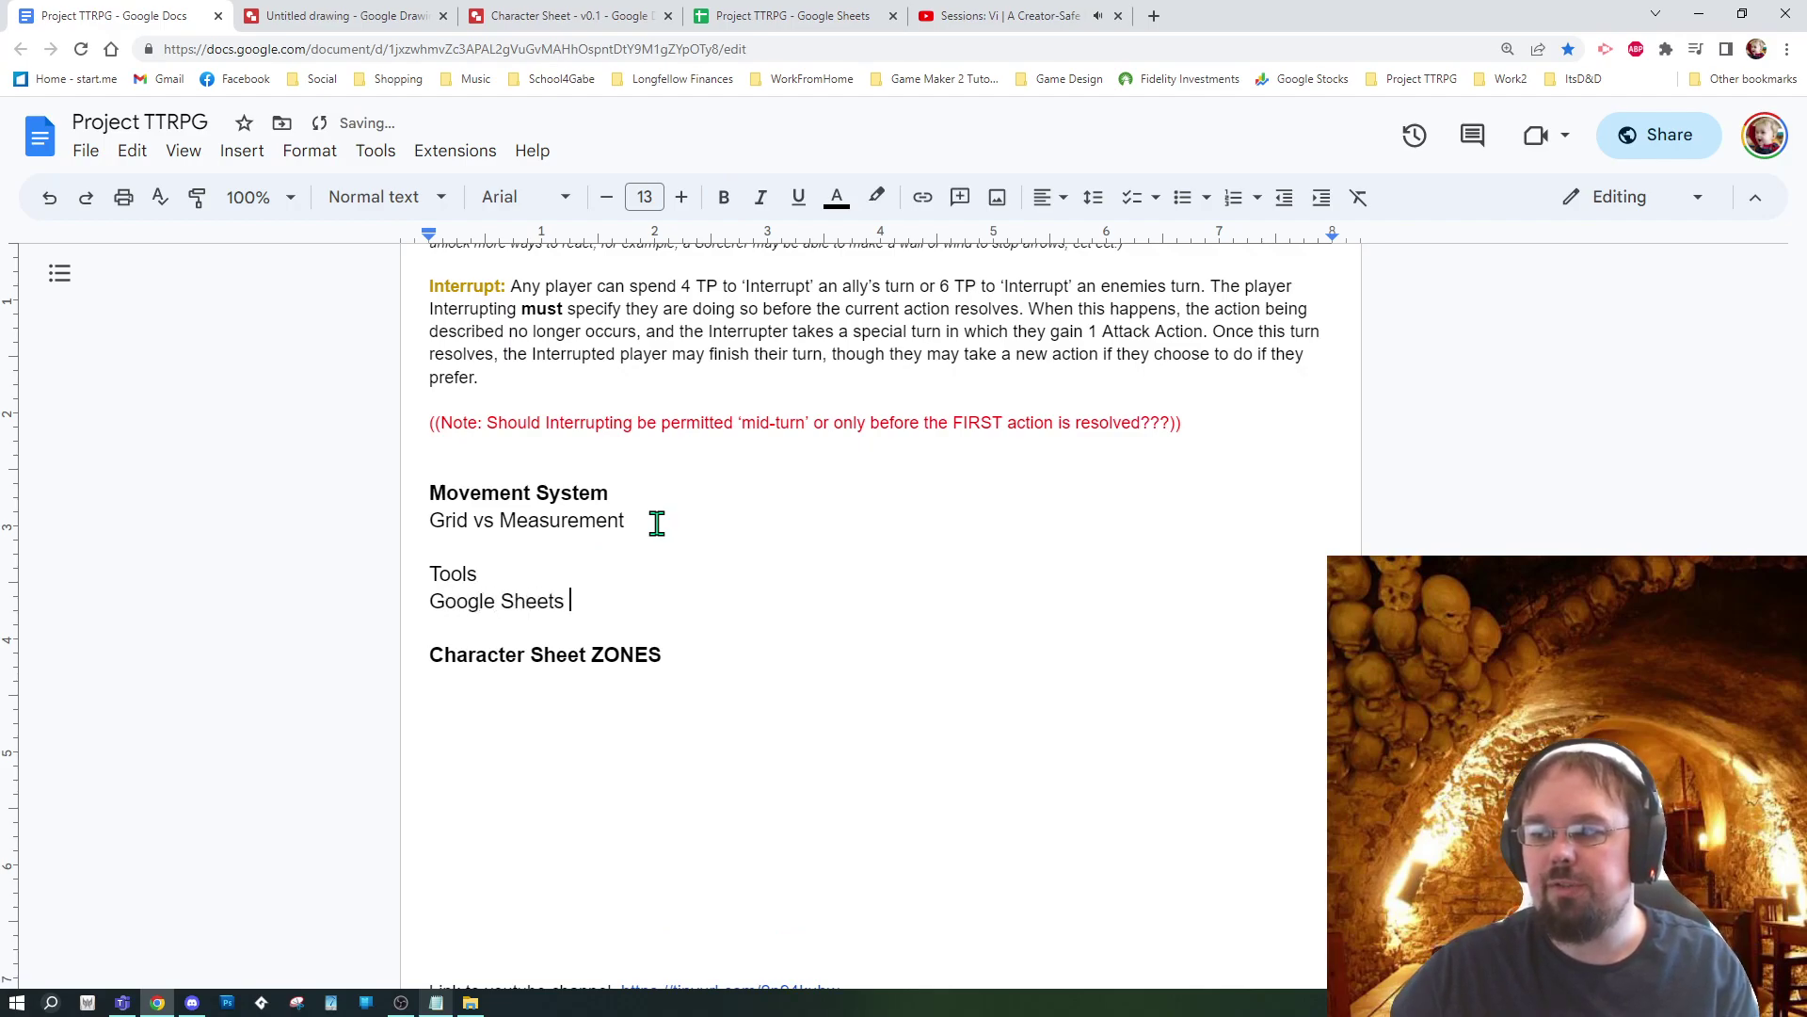
{"action": "type", "text": "/ Google Draw"}
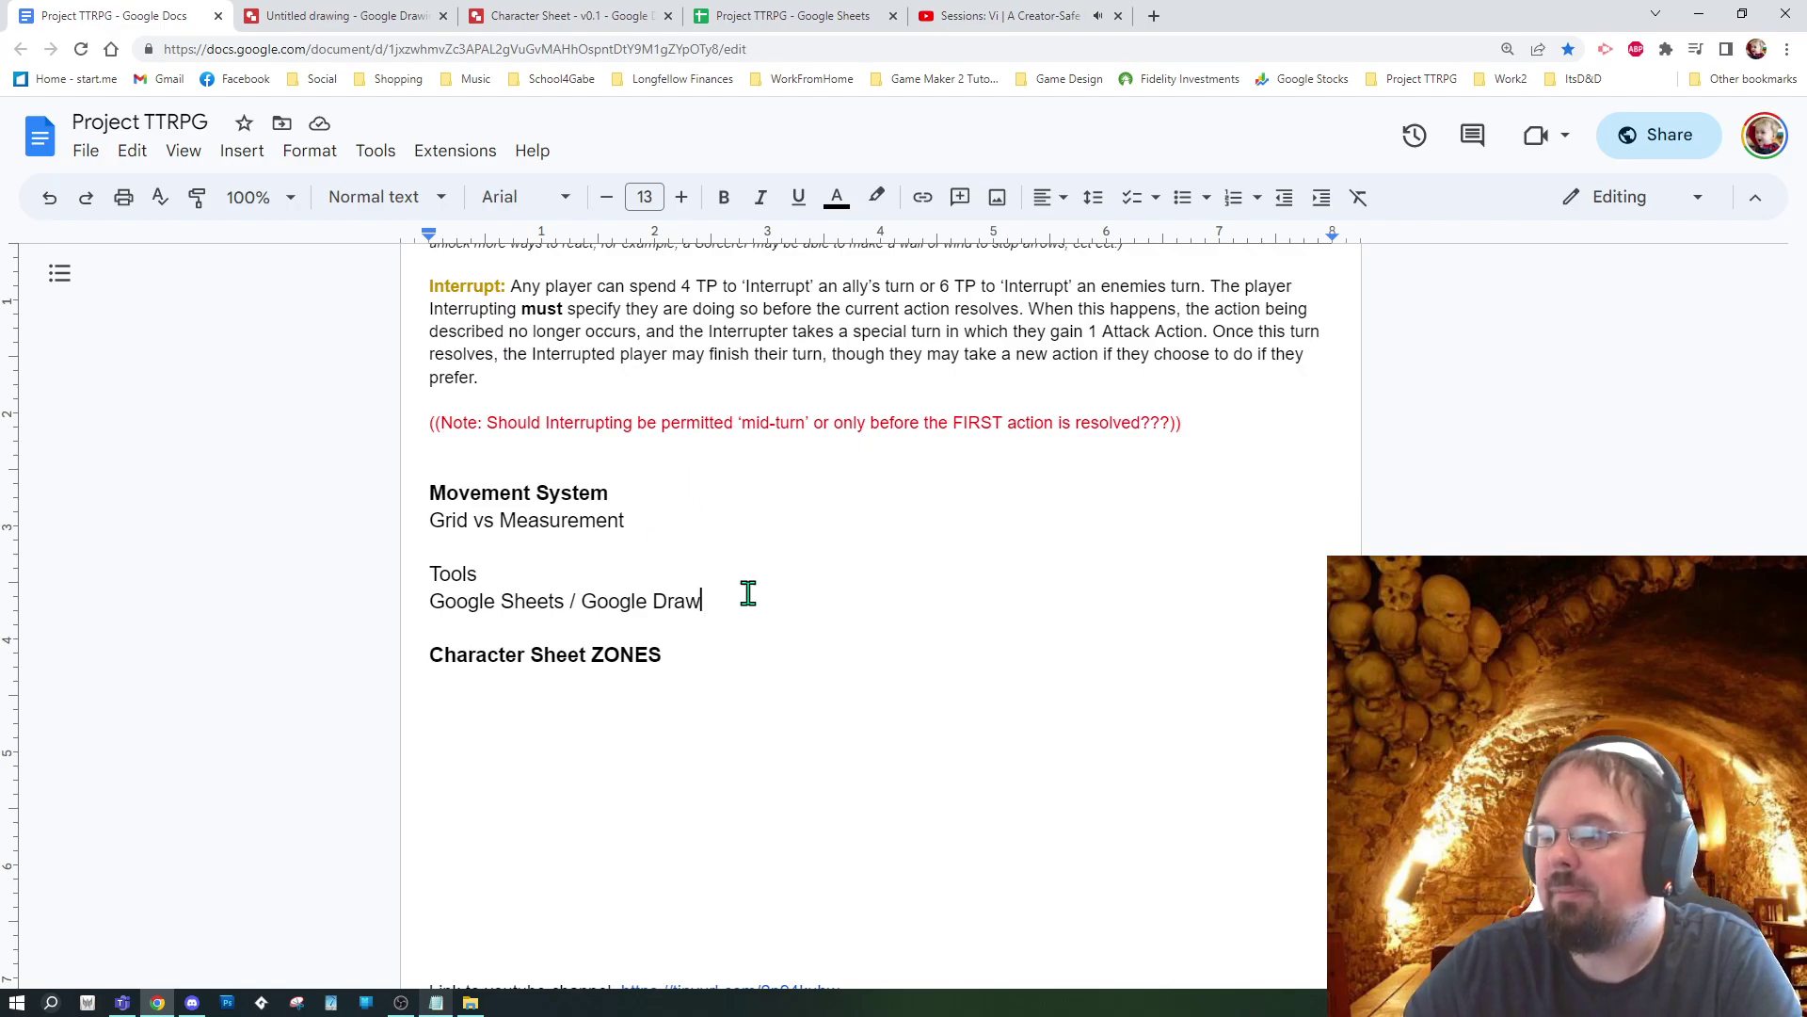
Step: Switch to the untitled Google Drawings file with its blank portrait canvas
{"action": "left_click", "coordinate": [394, 27]}
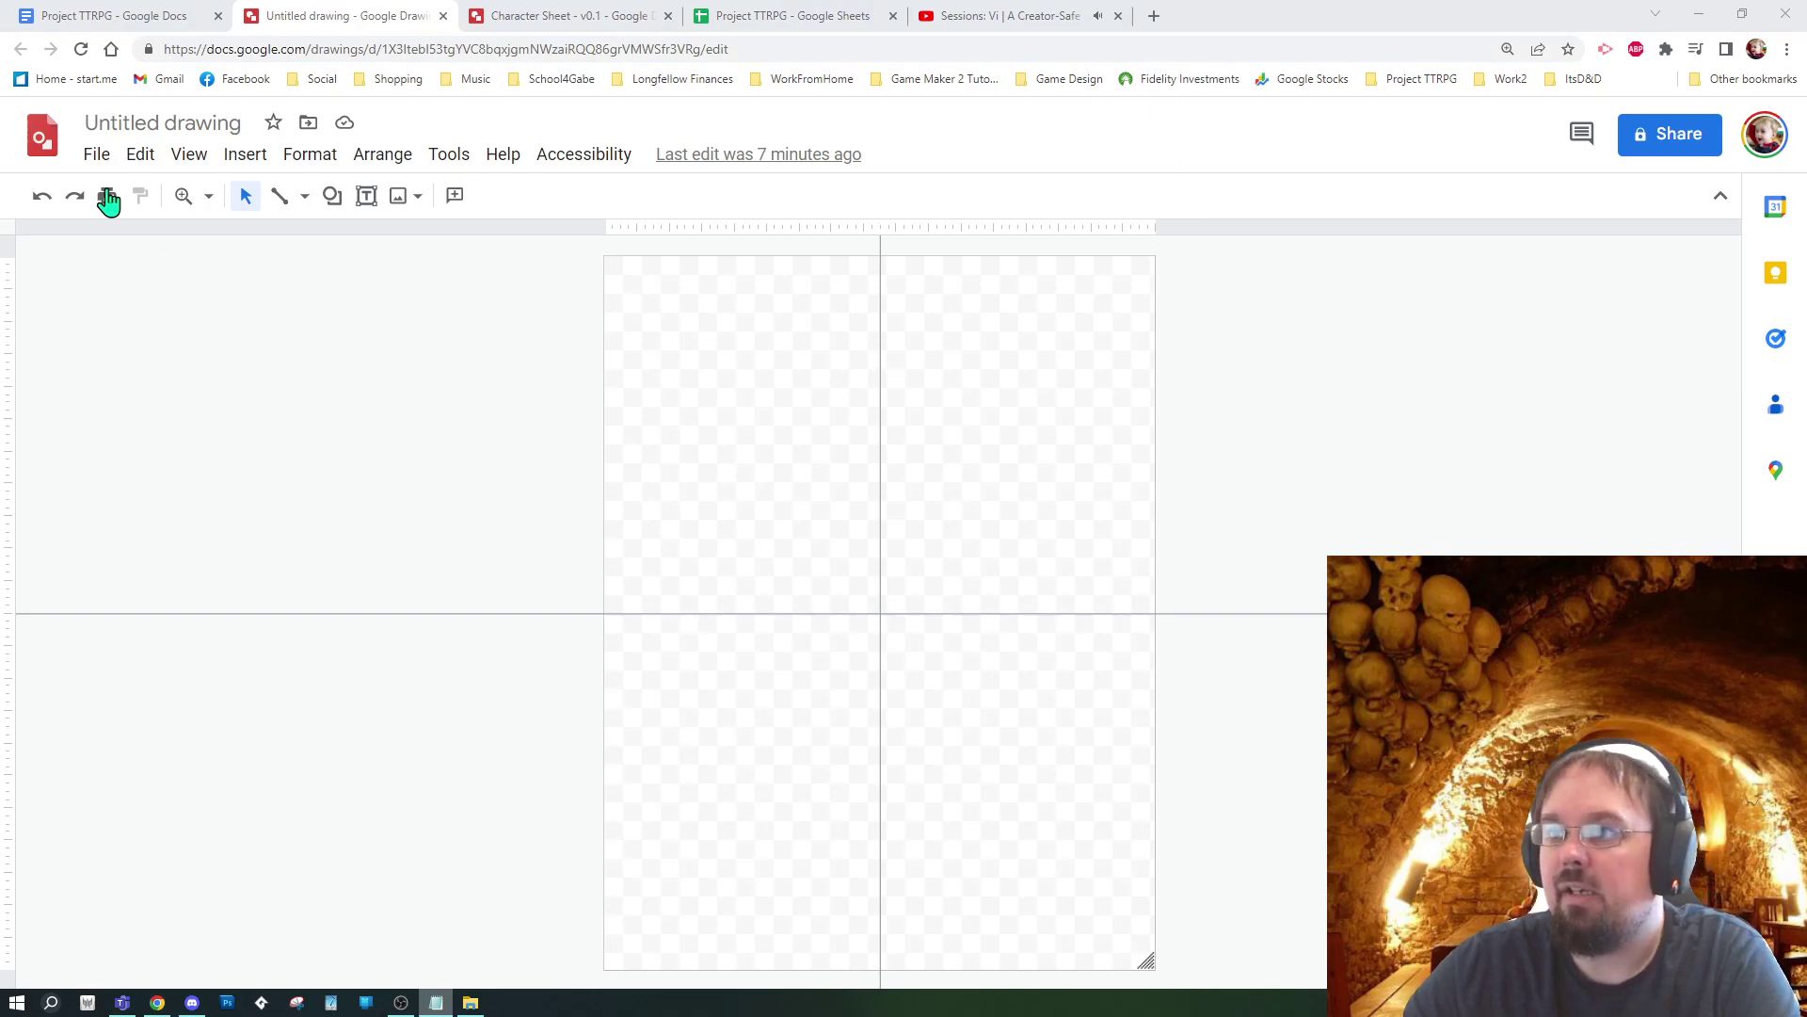
{"action": "left_click", "coordinate": [96, 156]}
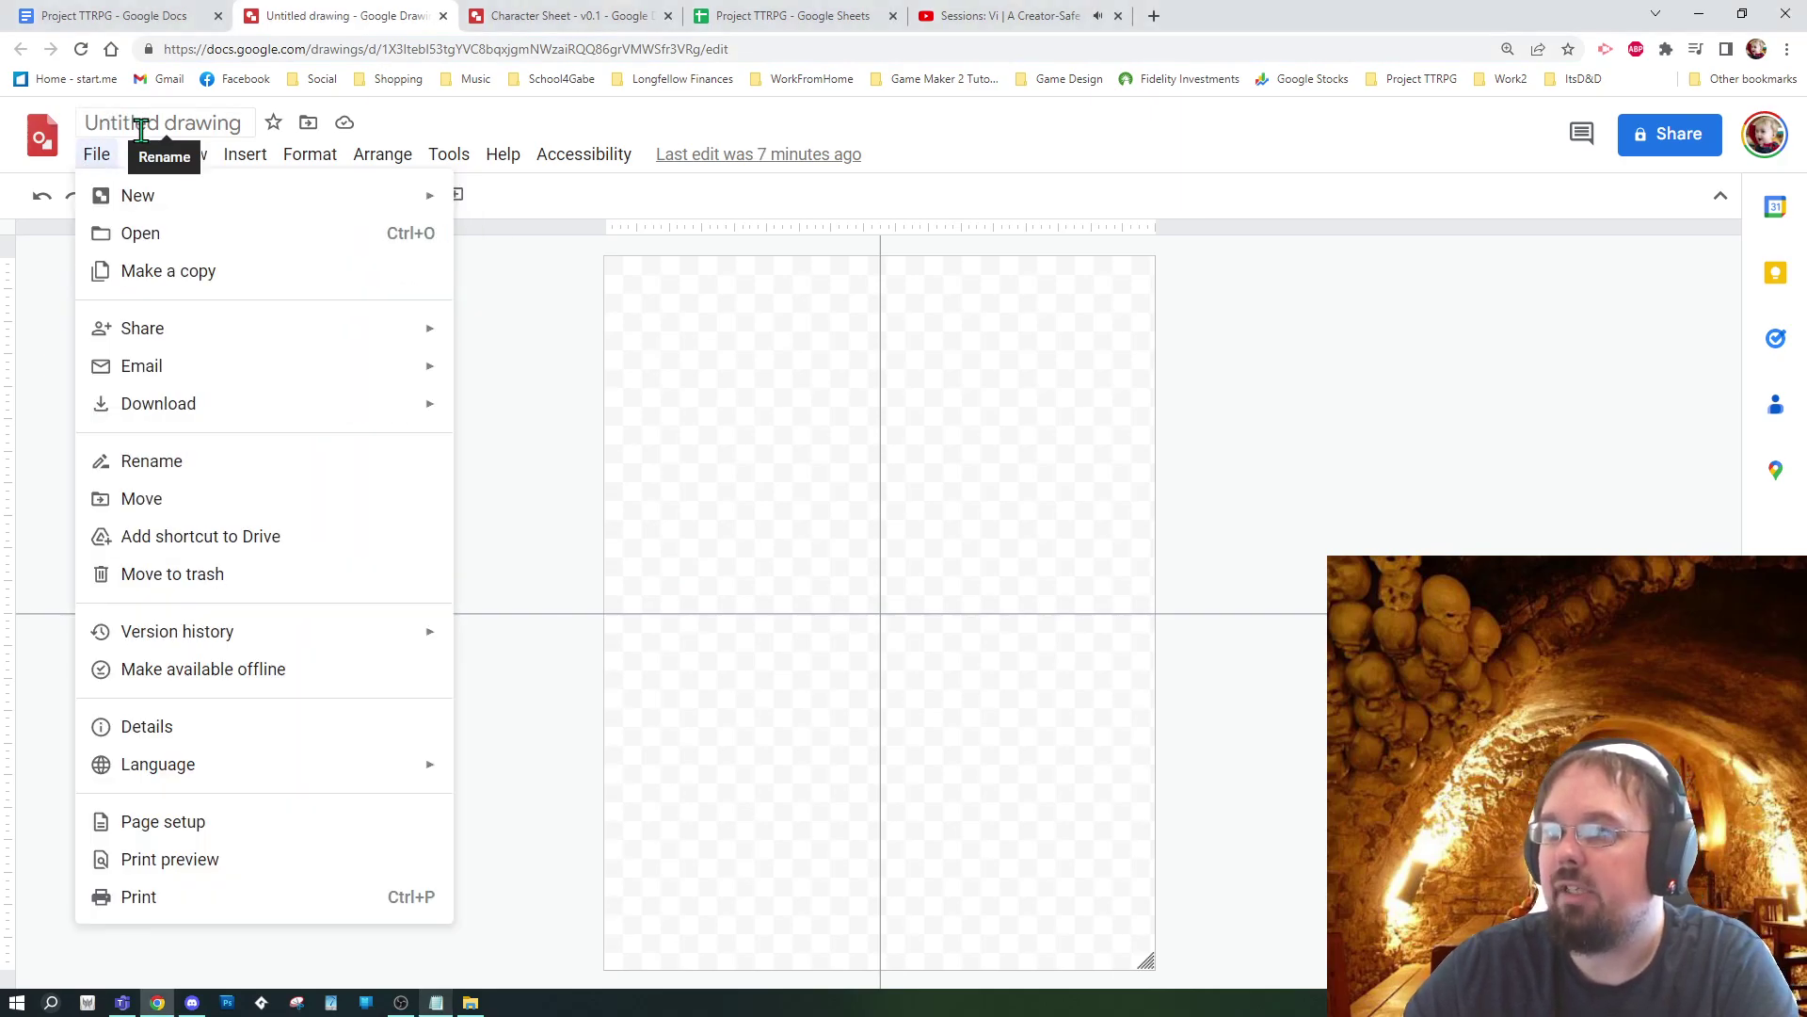
{"action": "left_click", "coordinate": [177, 825]}
{"action": "left_click", "coordinate": [751, 549]}
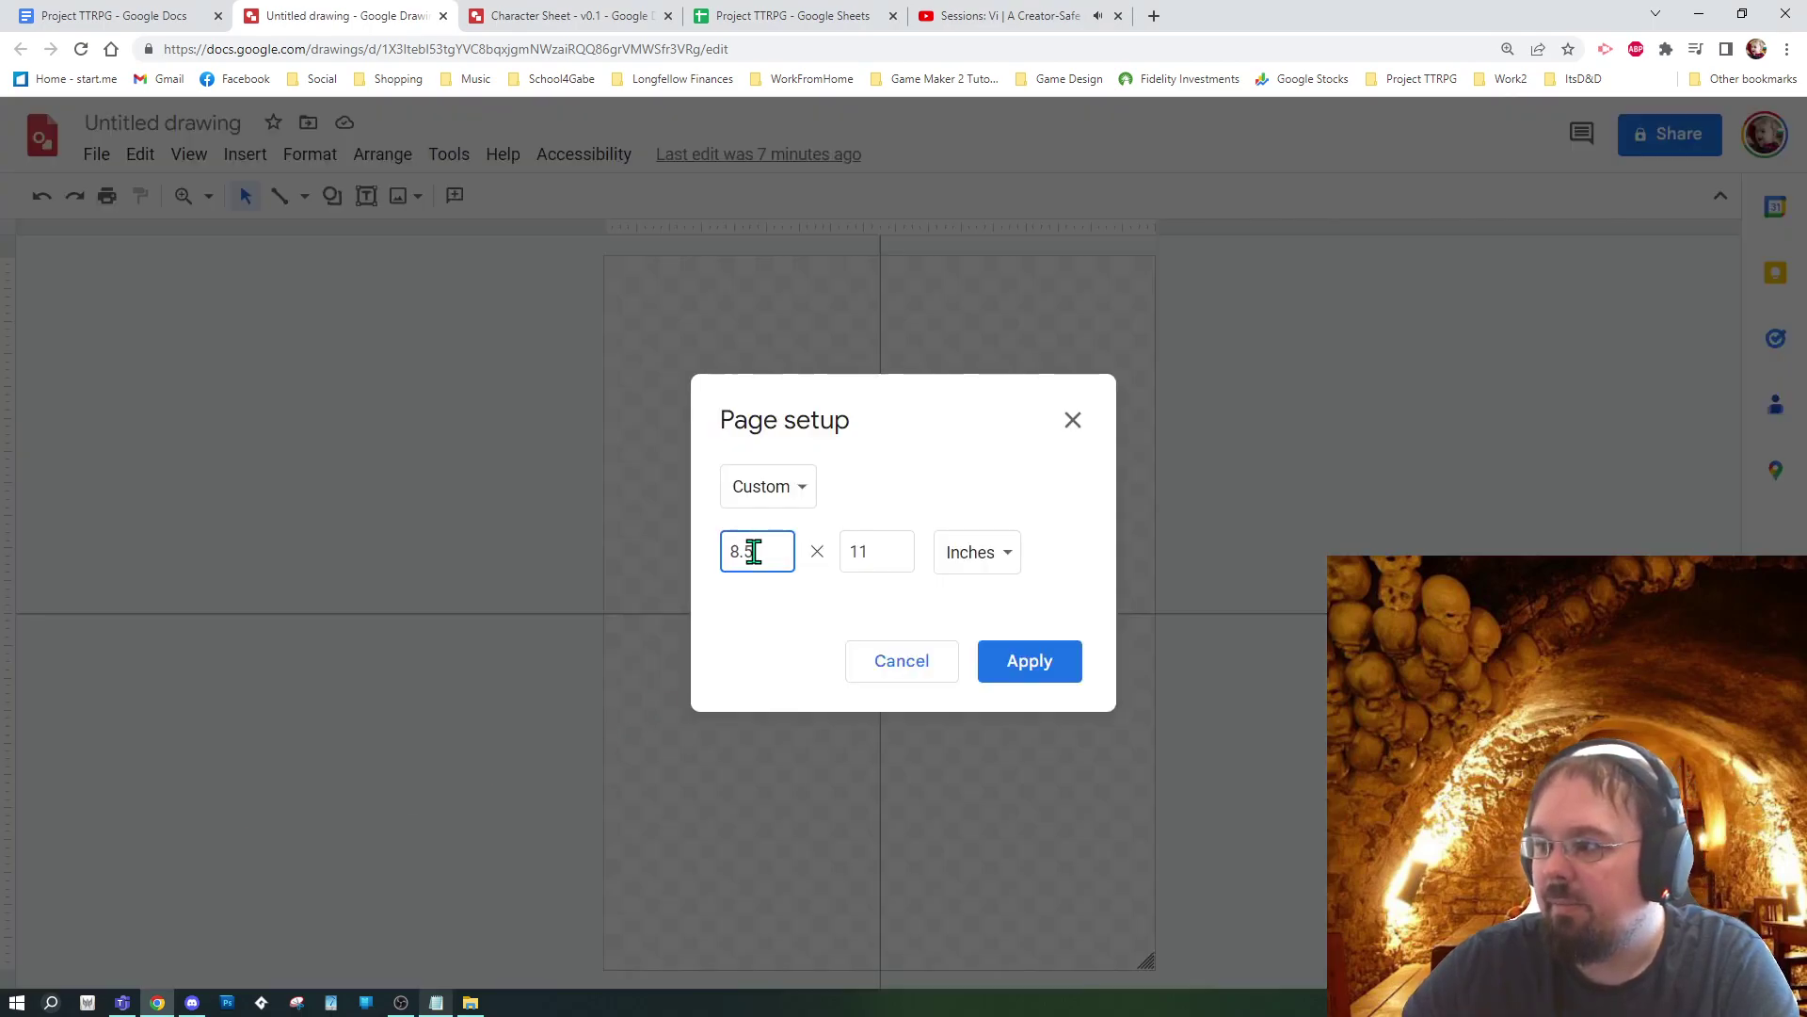
{"action": "double_click", "coordinate": [751, 548]}
{"action": "left_click", "coordinate": [781, 499]}
{"action": "left_click", "coordinate": [786, 499]}
{"action": "left_click", "coordinate": [799, 497]}
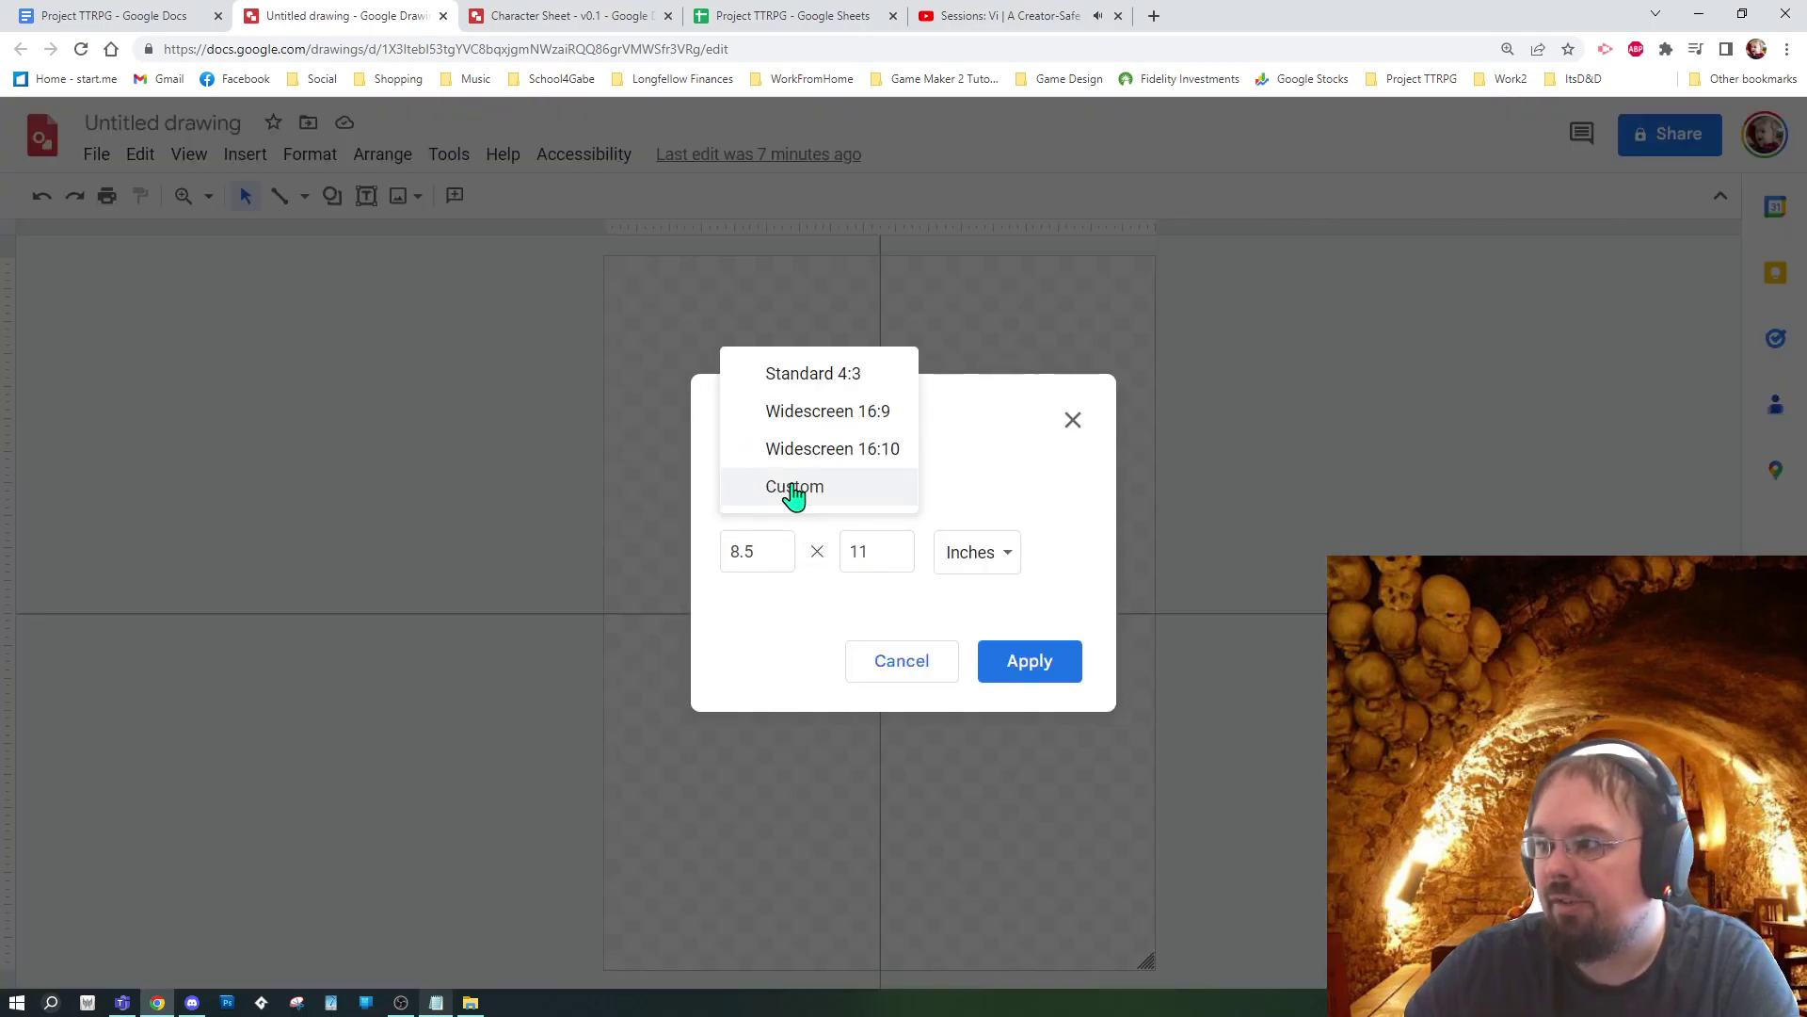
{"action": "left_click", "coordinate": [812, 376]}
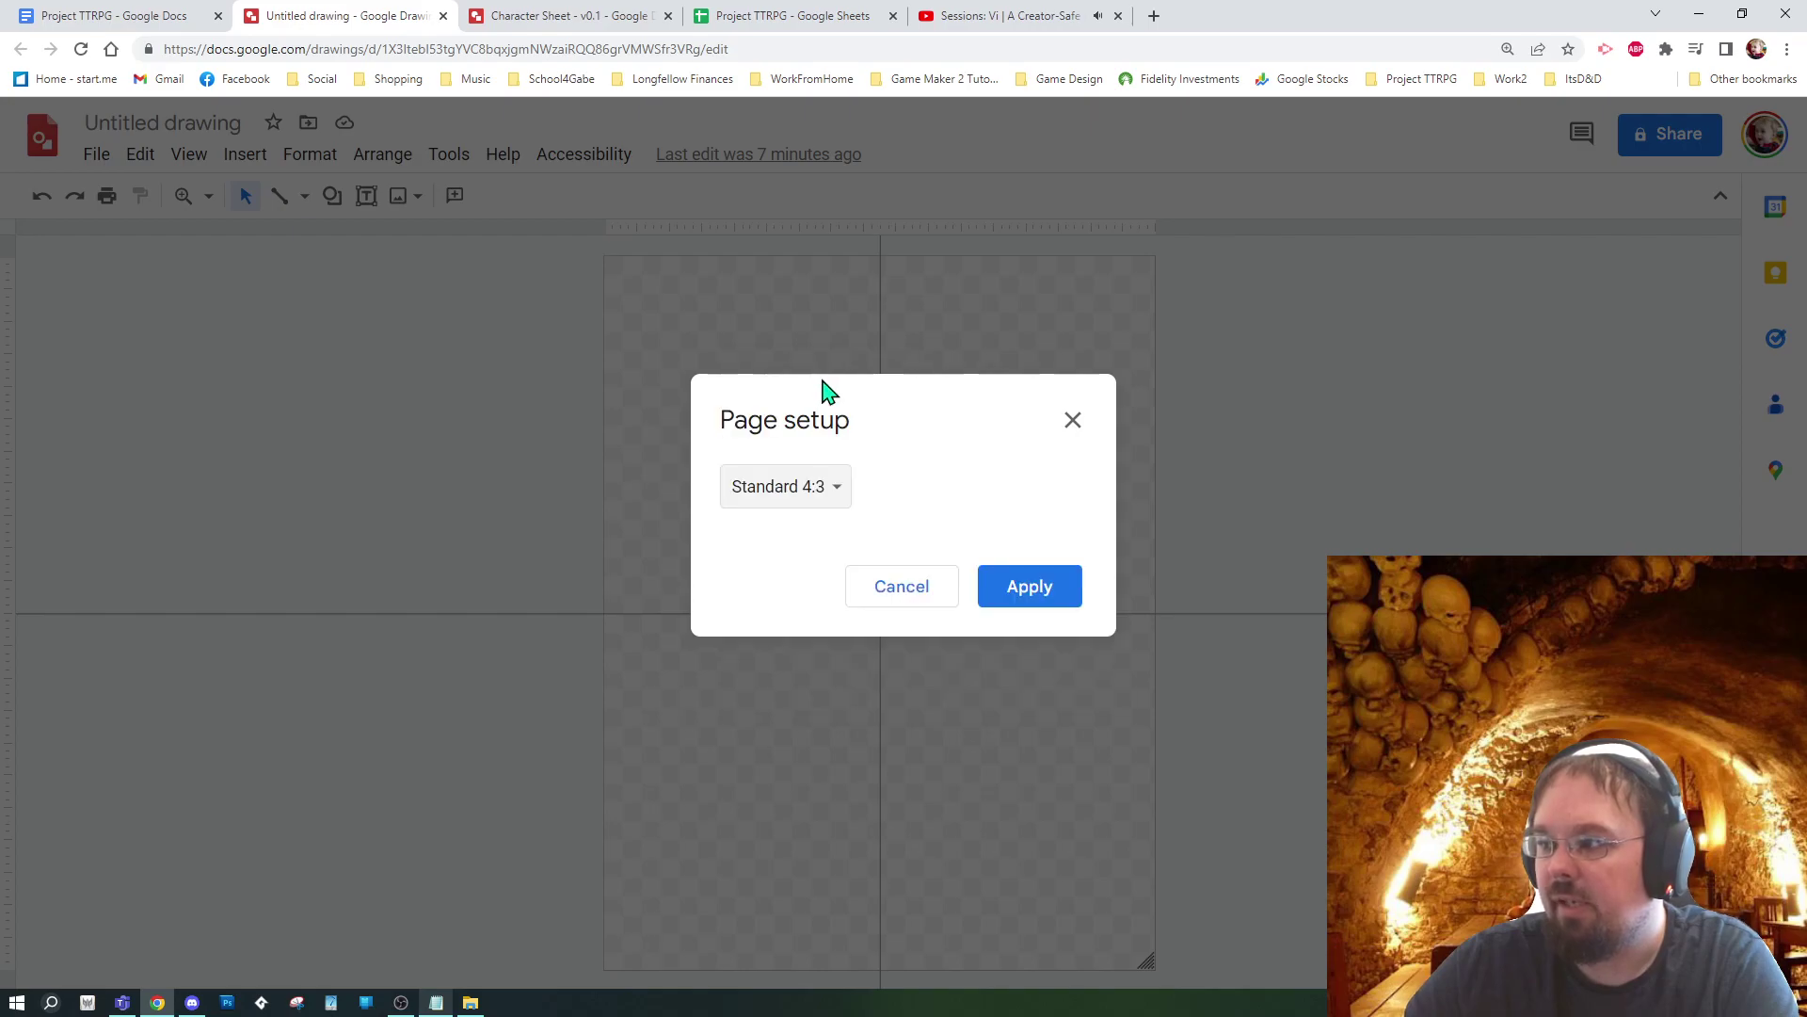
{"action": "left_click", "coordinate": [1049, 613]}
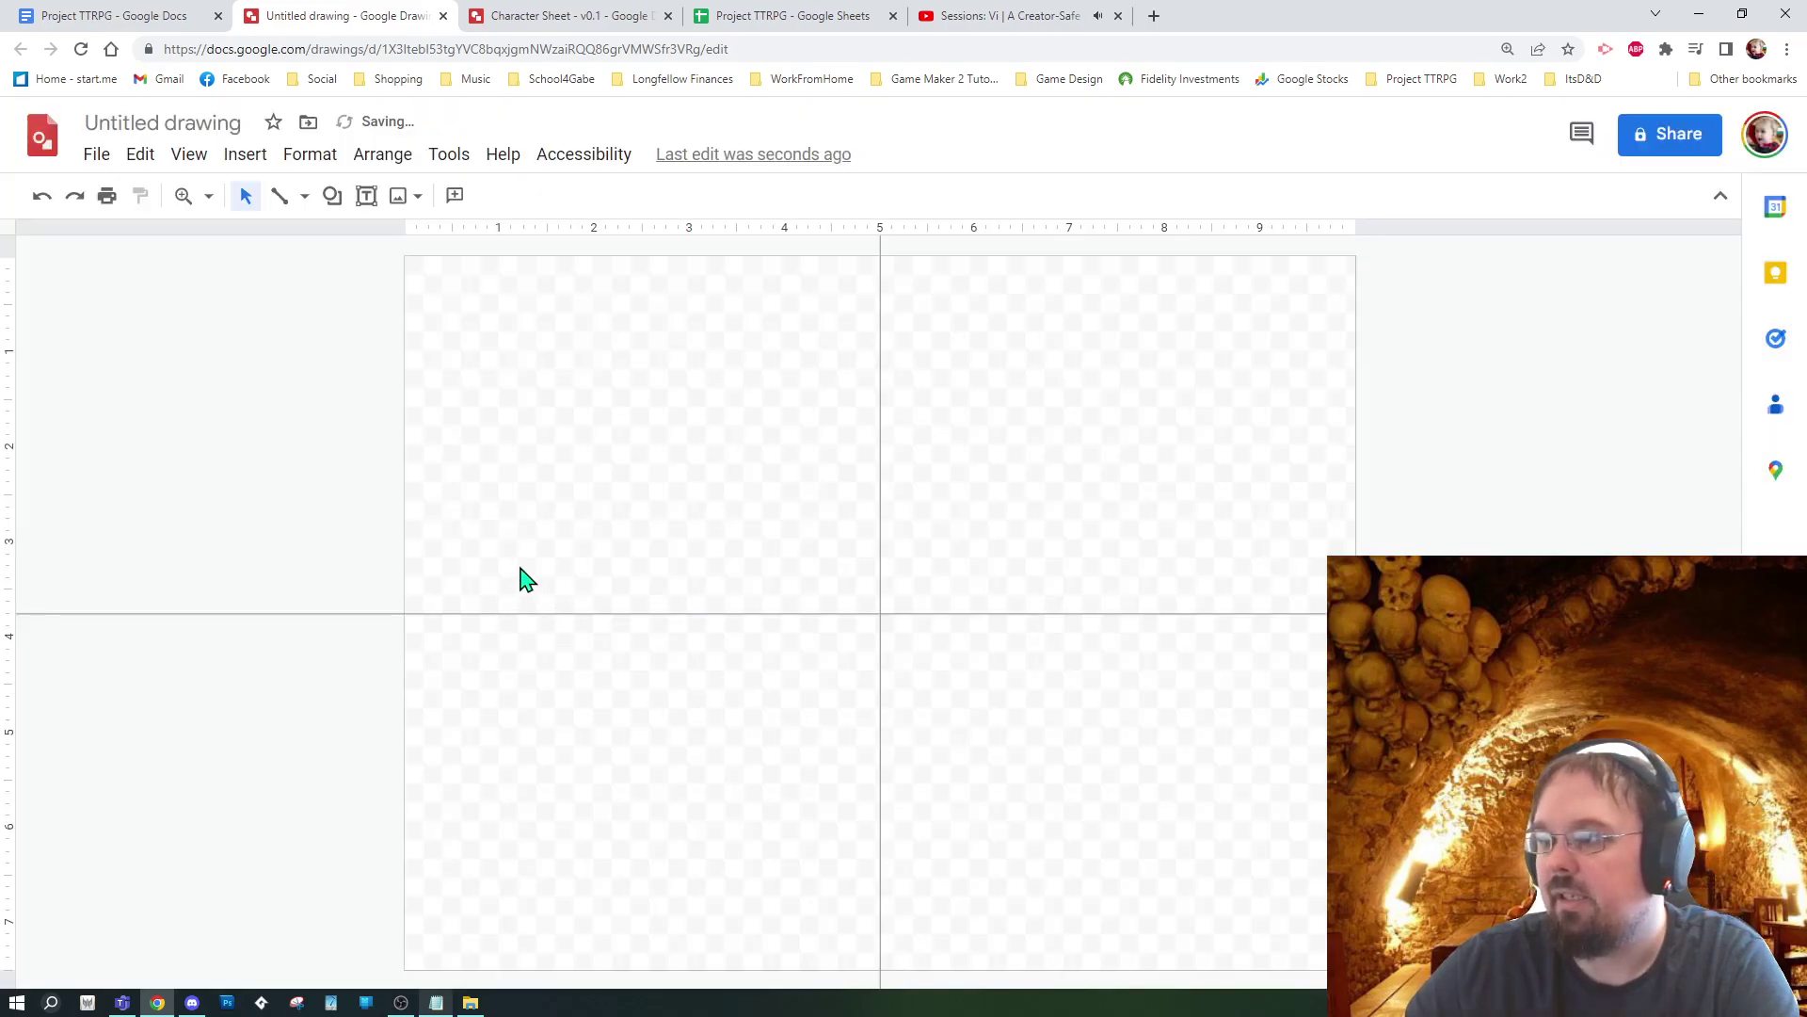
{"action": "left_click", "coordinate": [95, 155]}
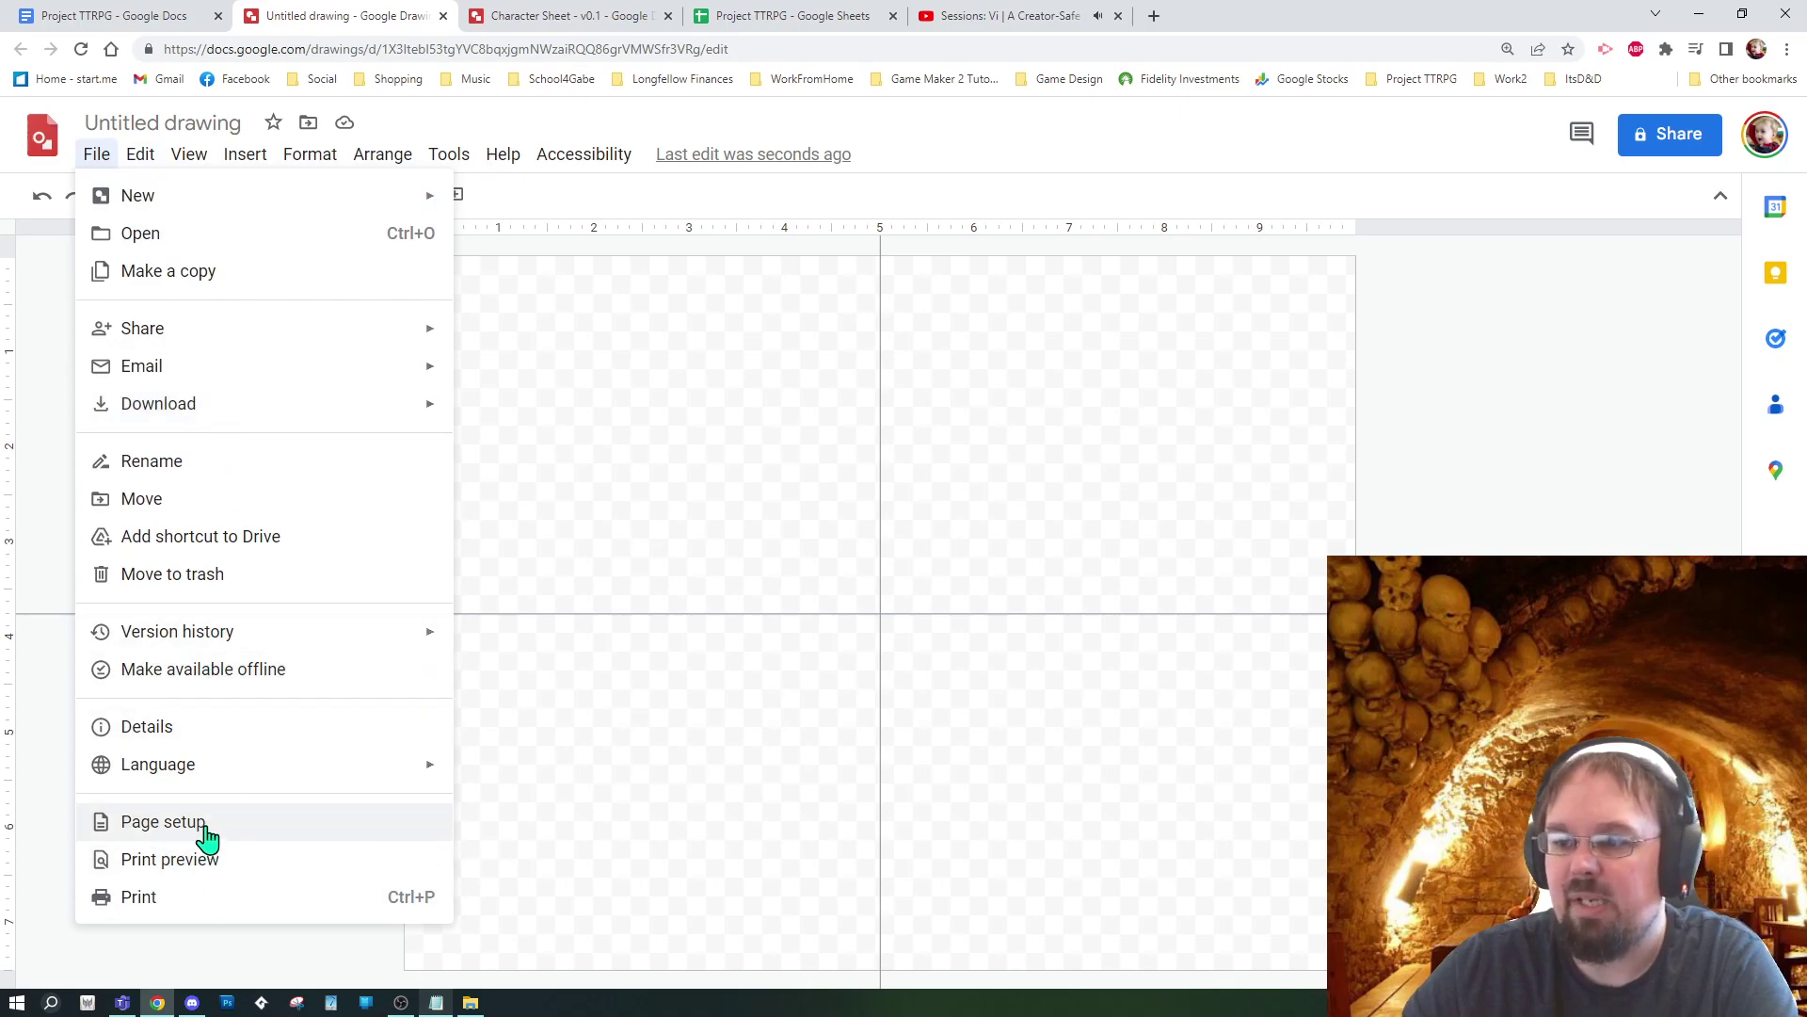
{"action": "left_click", "coordinate": [207, 833]}
{"action": "left_click", "coordinate": [810, 556]}
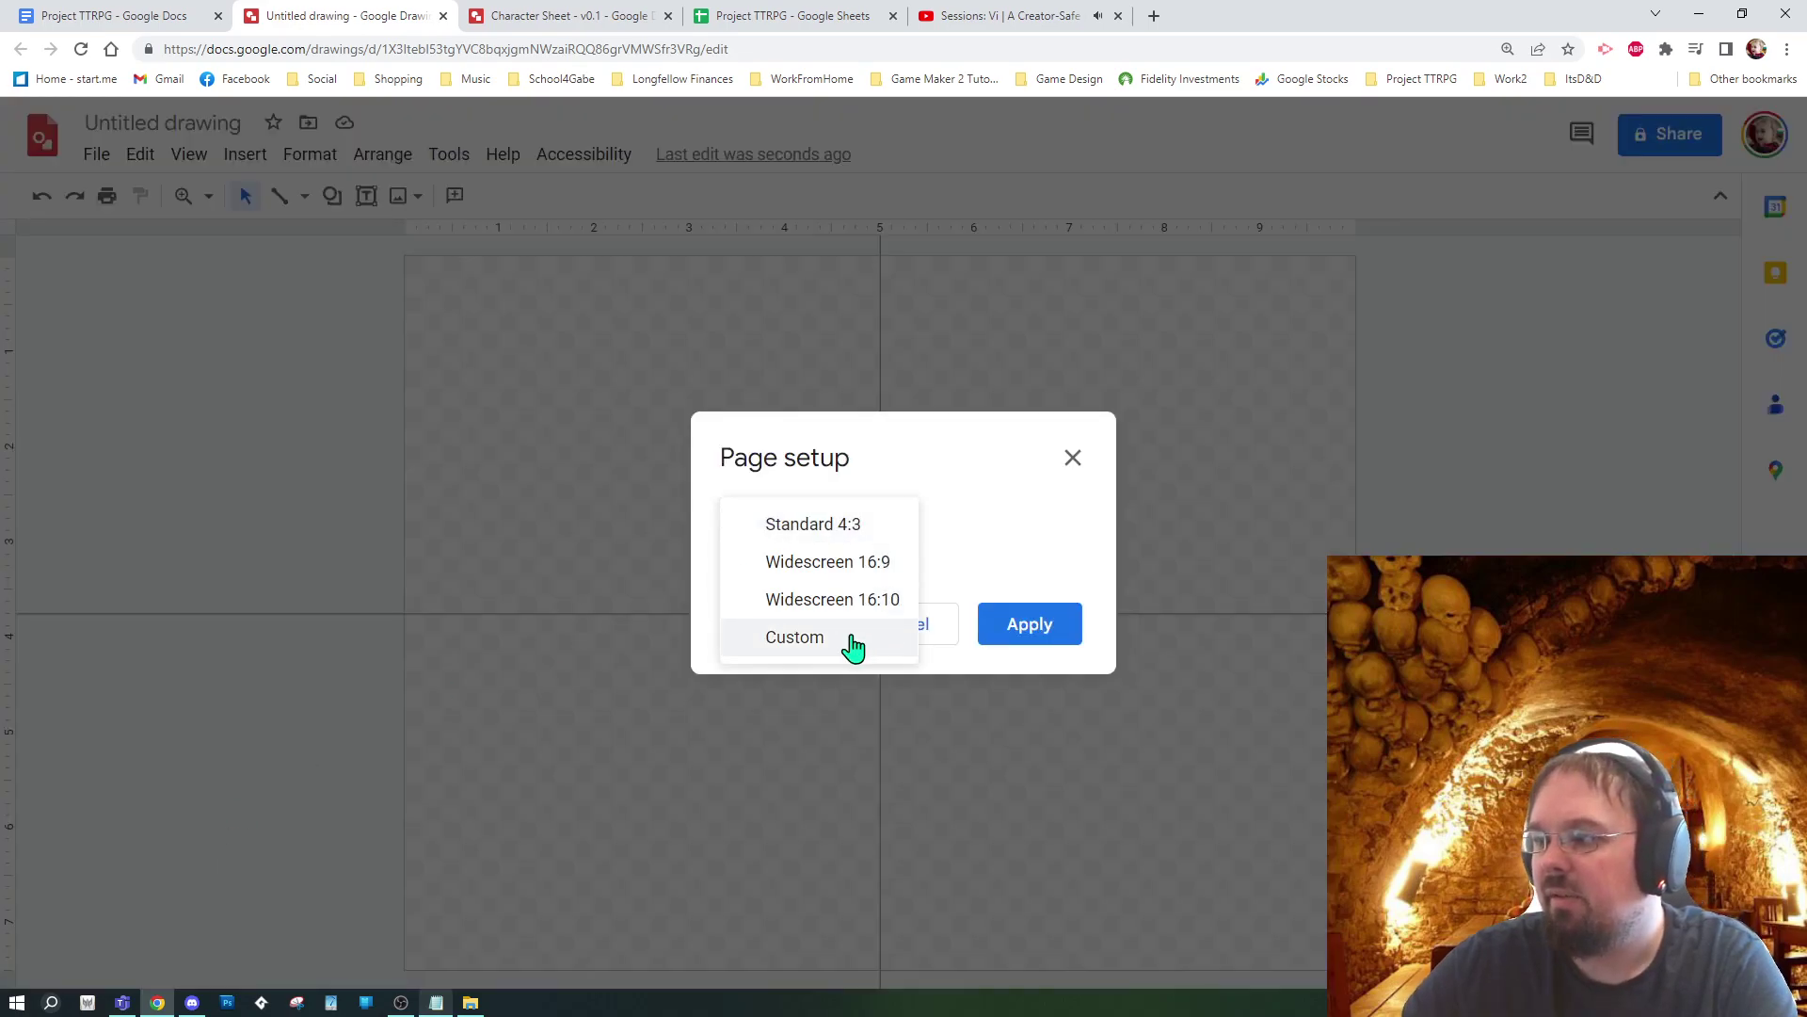
{"action": "left_click", "coordinate": [820, 635]}
{"action": "double_click", "coordinate": [779, 590]}
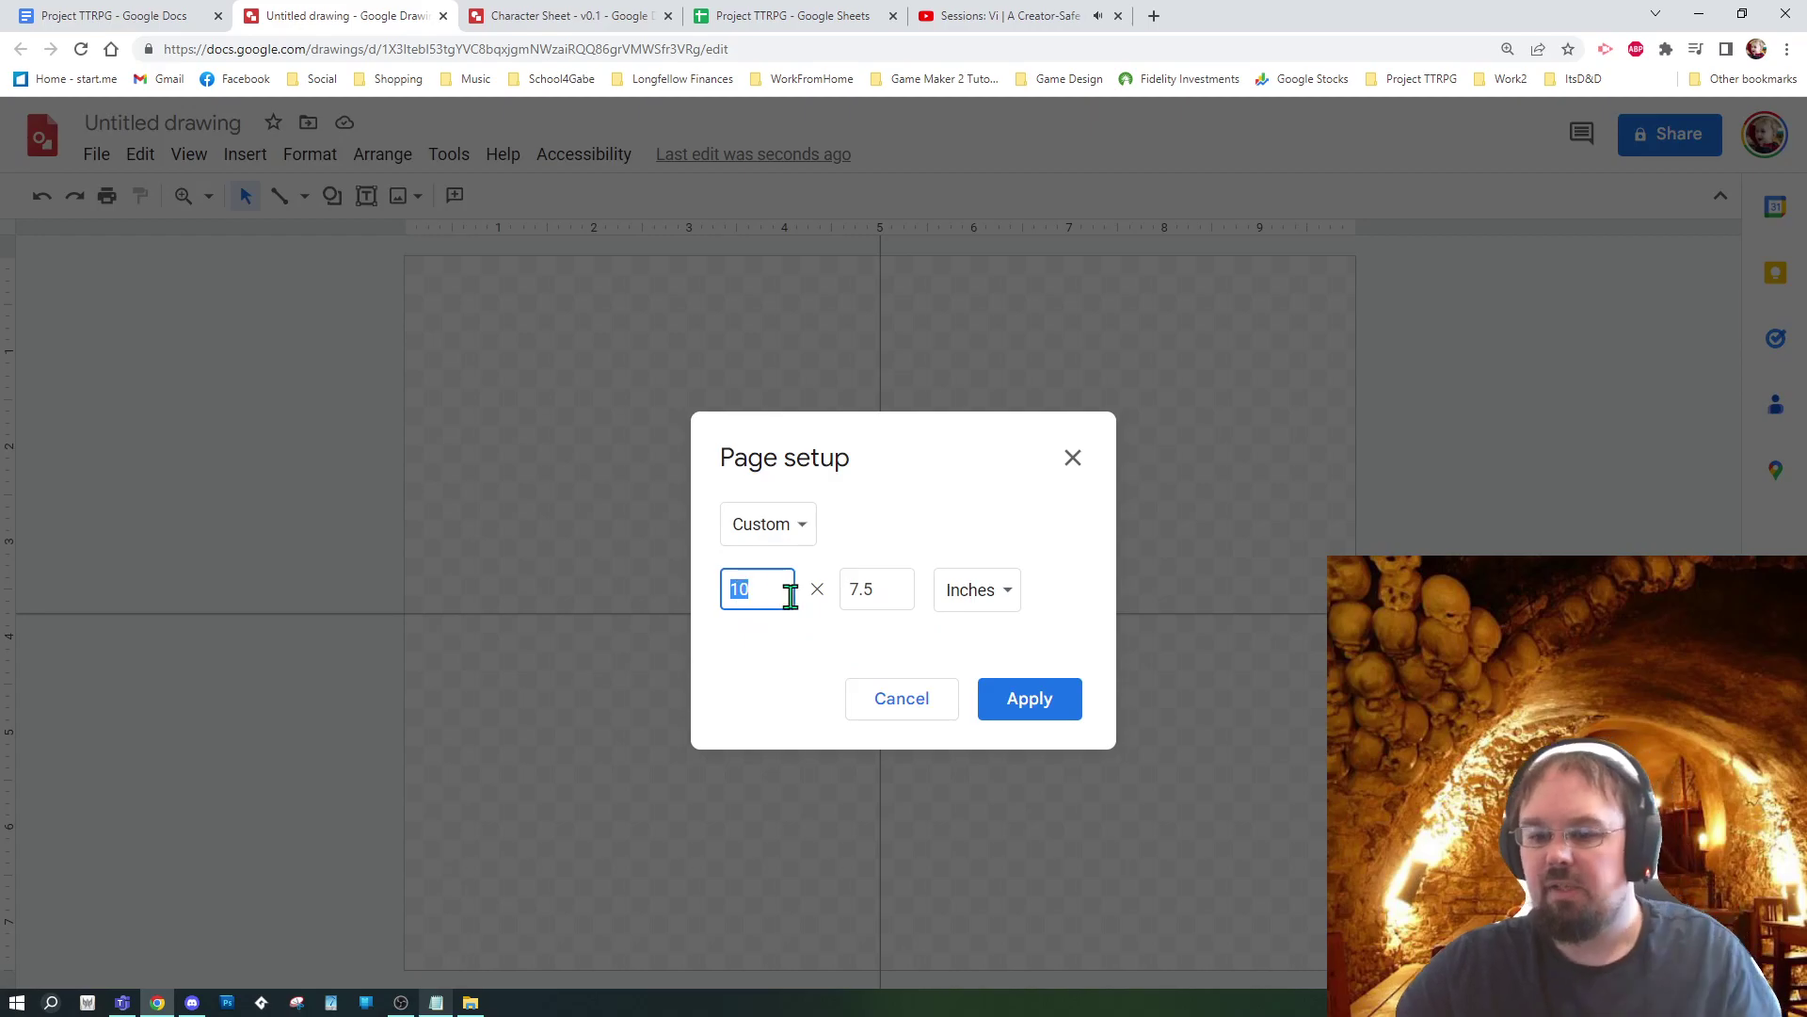
{"action": "type", "text": "8.5"}
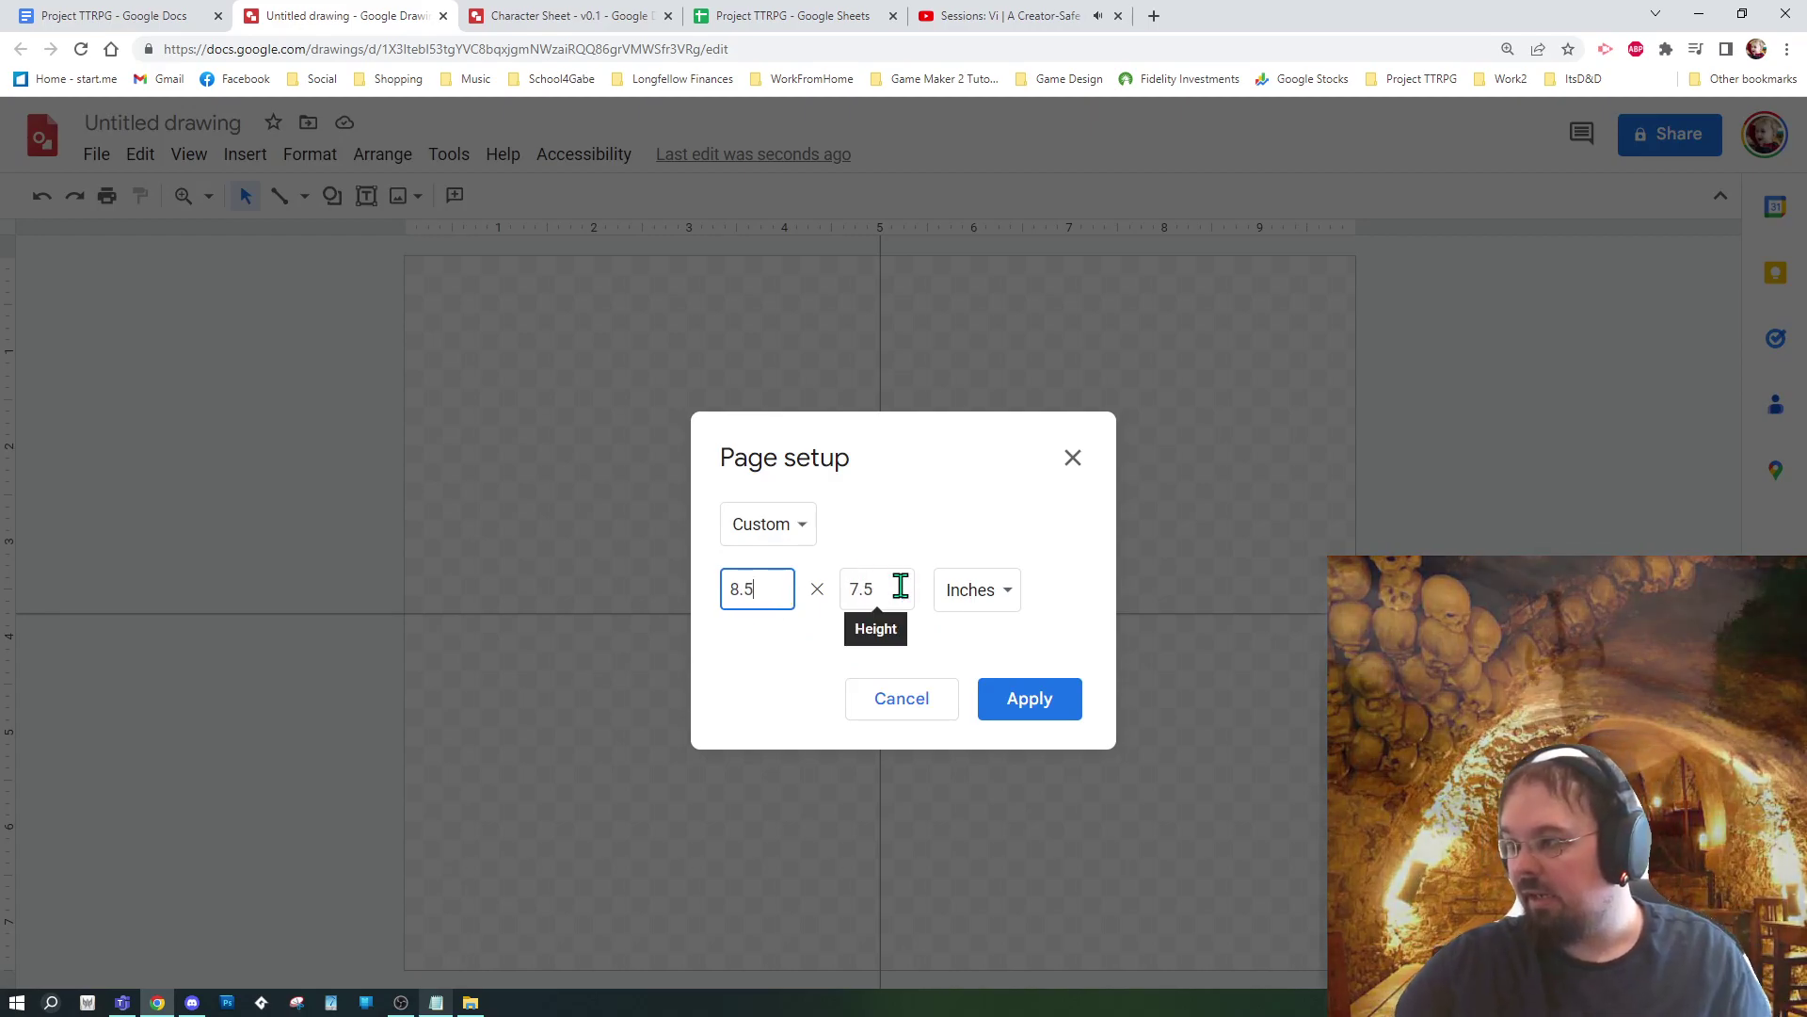
{"action": "double_click", "coordinate": [847, 591]}
{"action": "type", "text": "11"}
{"action": "left_click", "coordinate": [1025, 697]}
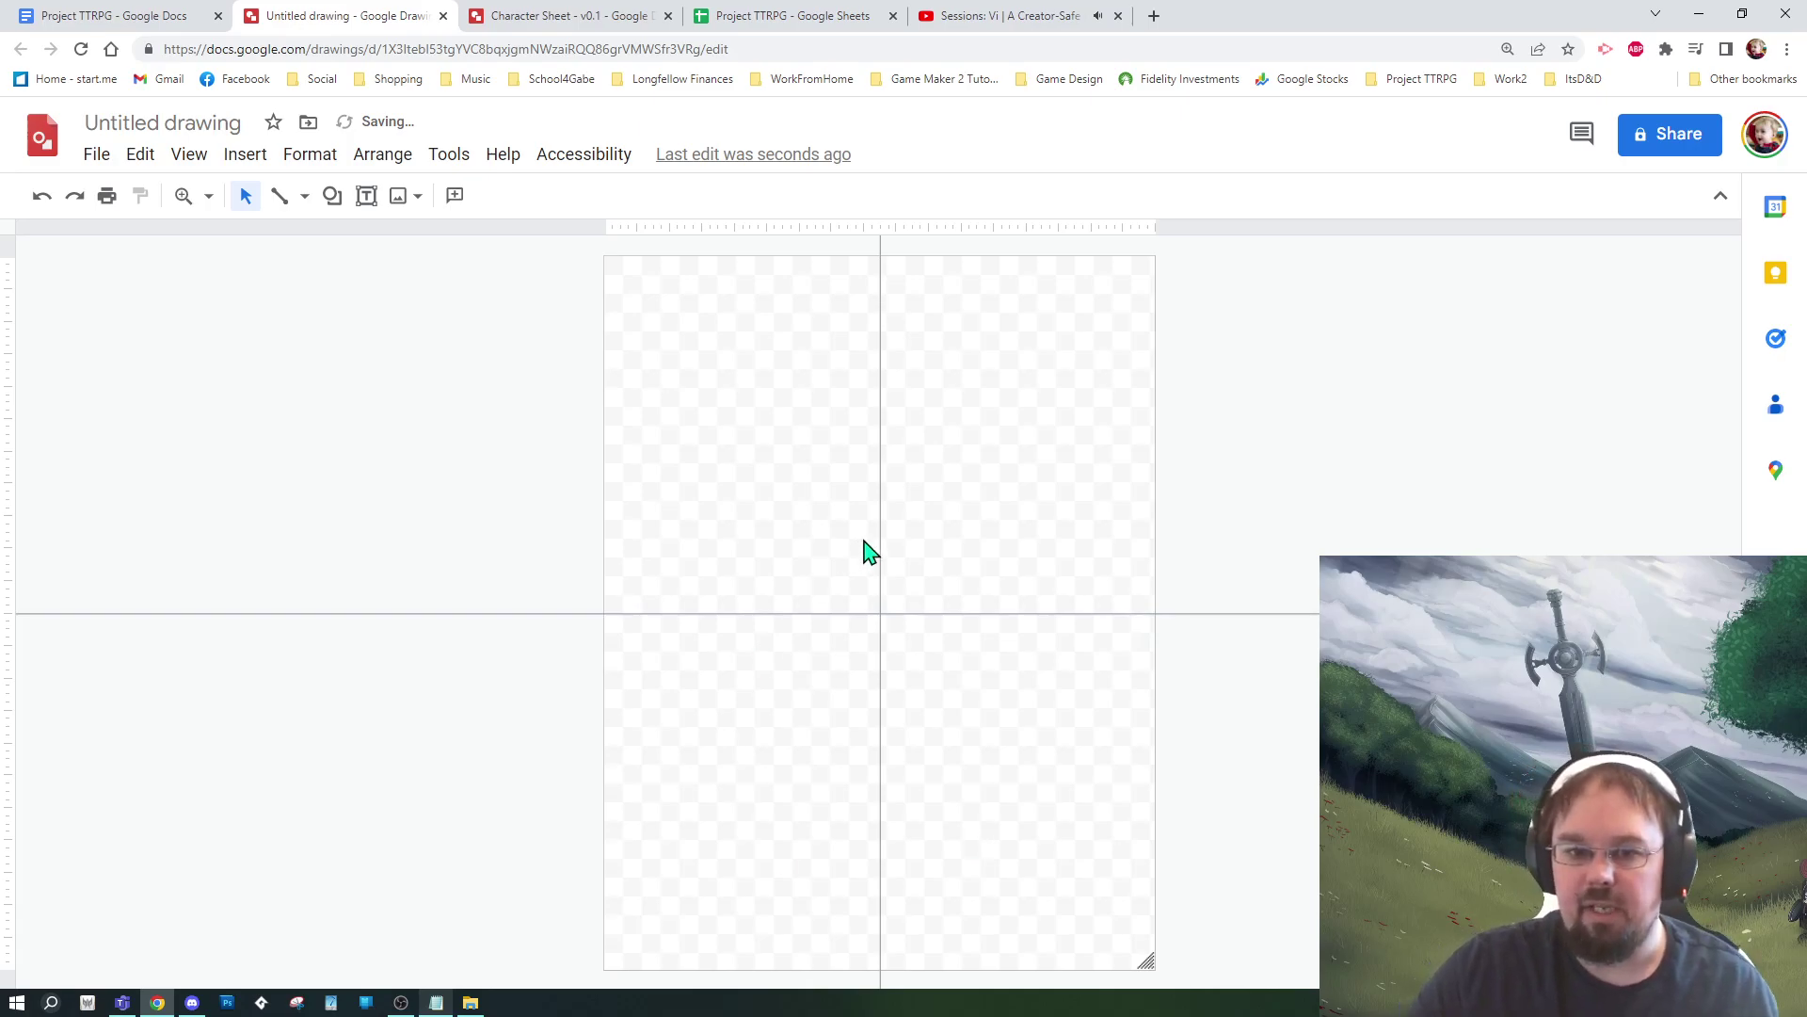
Step: Add a vertical guide near the right page edge and a horizontal guide near the top edge
{"action": "left_click", "coordinate": [172, 160]}
{"action": "mouse_move", "coordinate": [269, 253]}
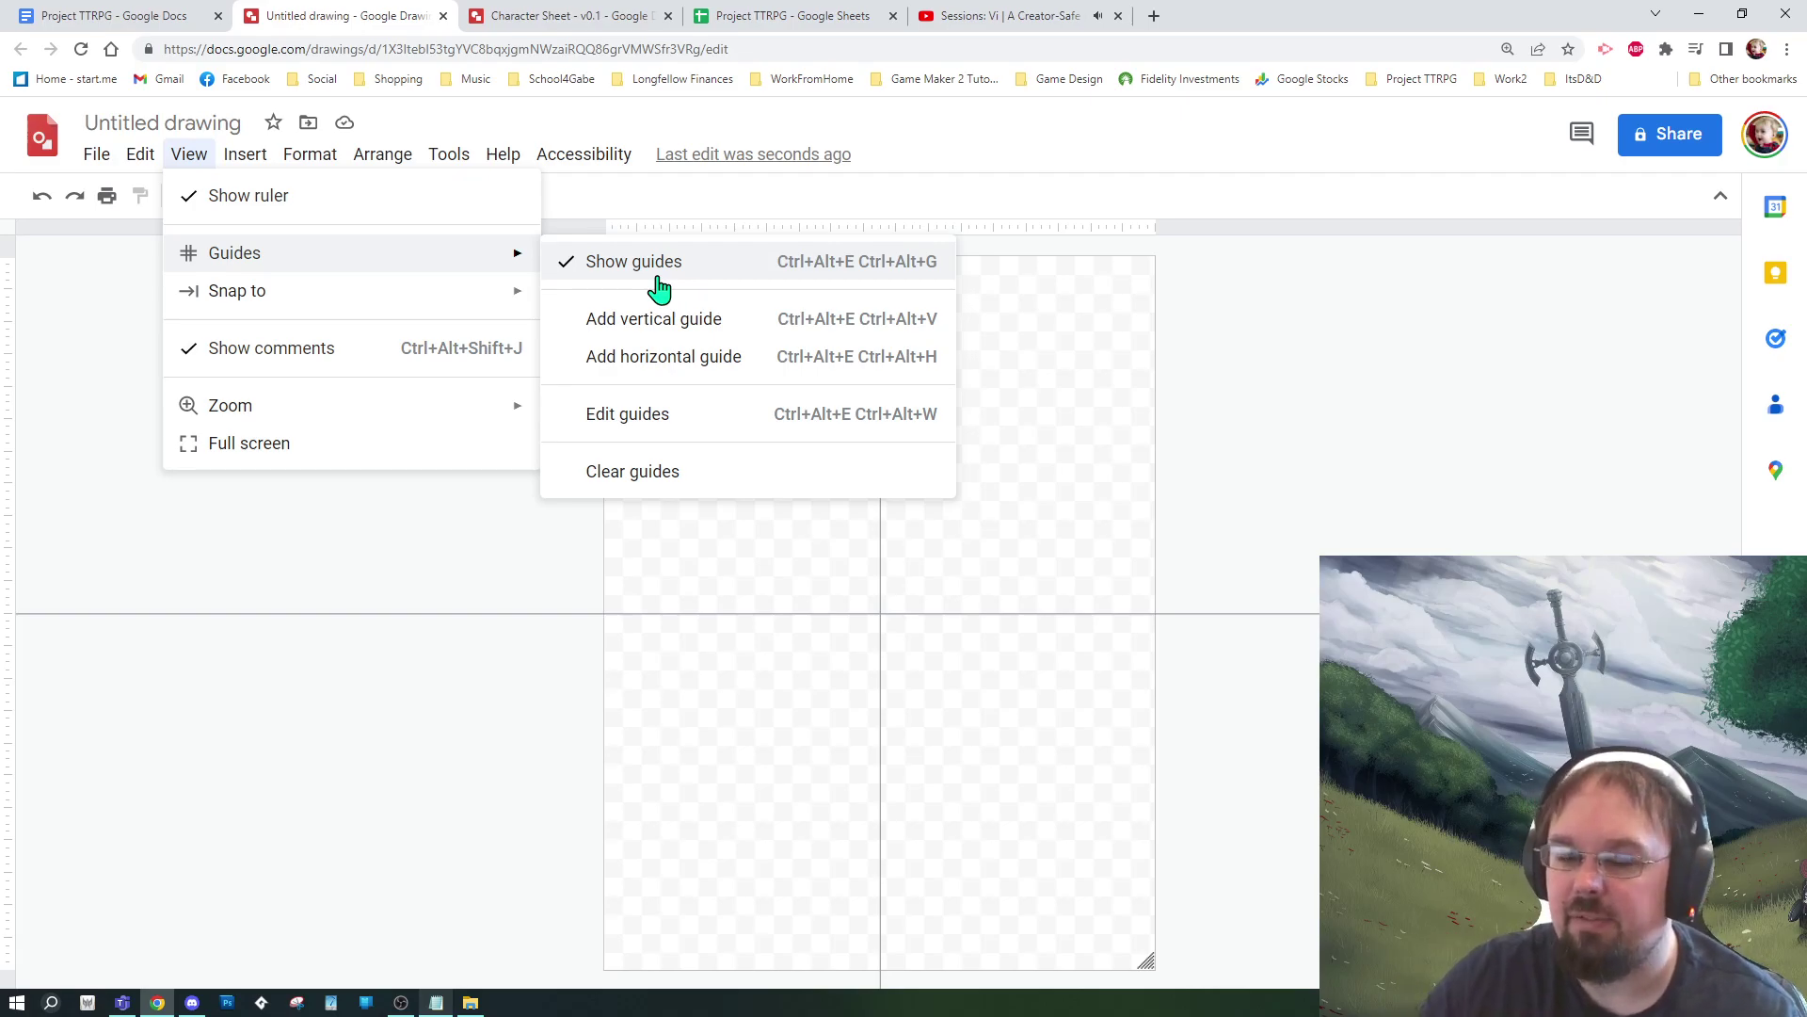
{"action": "left_click", "coordinate": [677, 324]}
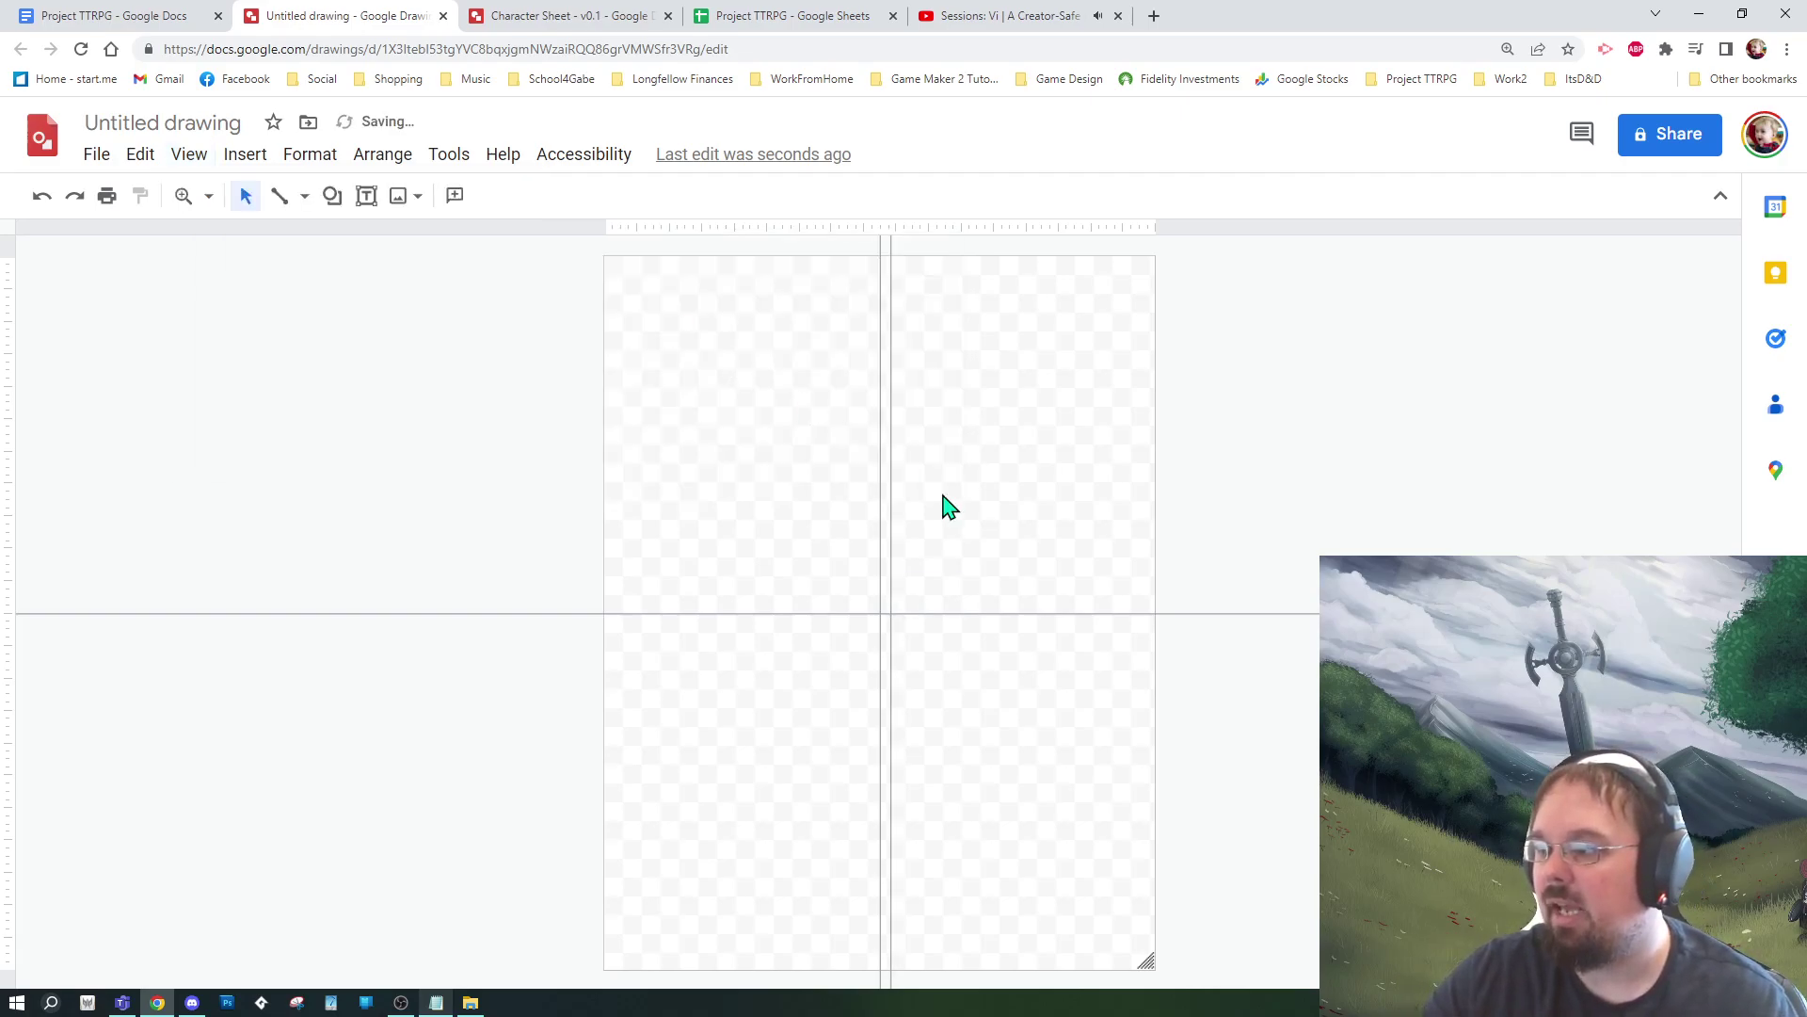
{"action": "left_click_drag", "start_coordinate": [891, 532], "coordinate": [1137, 553]}
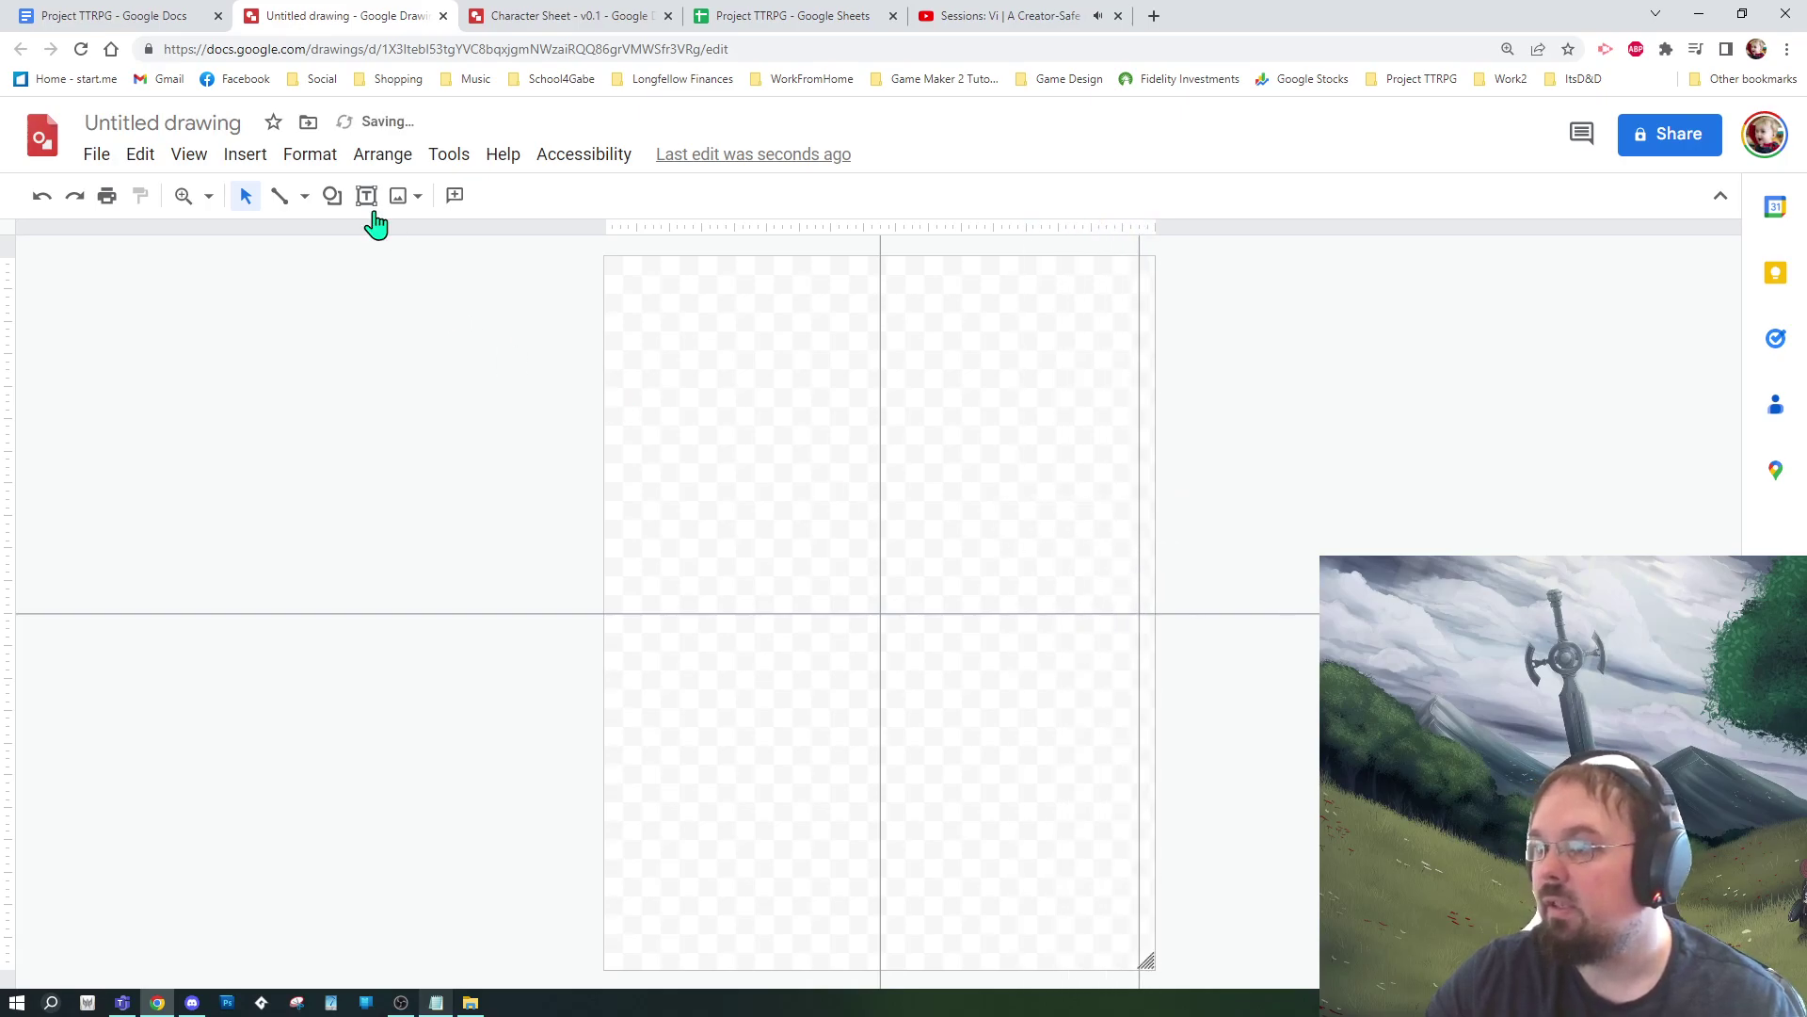
{"action": "left_click", "coordinate": [146, 158]}
{"action": "mouse_move", "coordinate": [188, 160]}
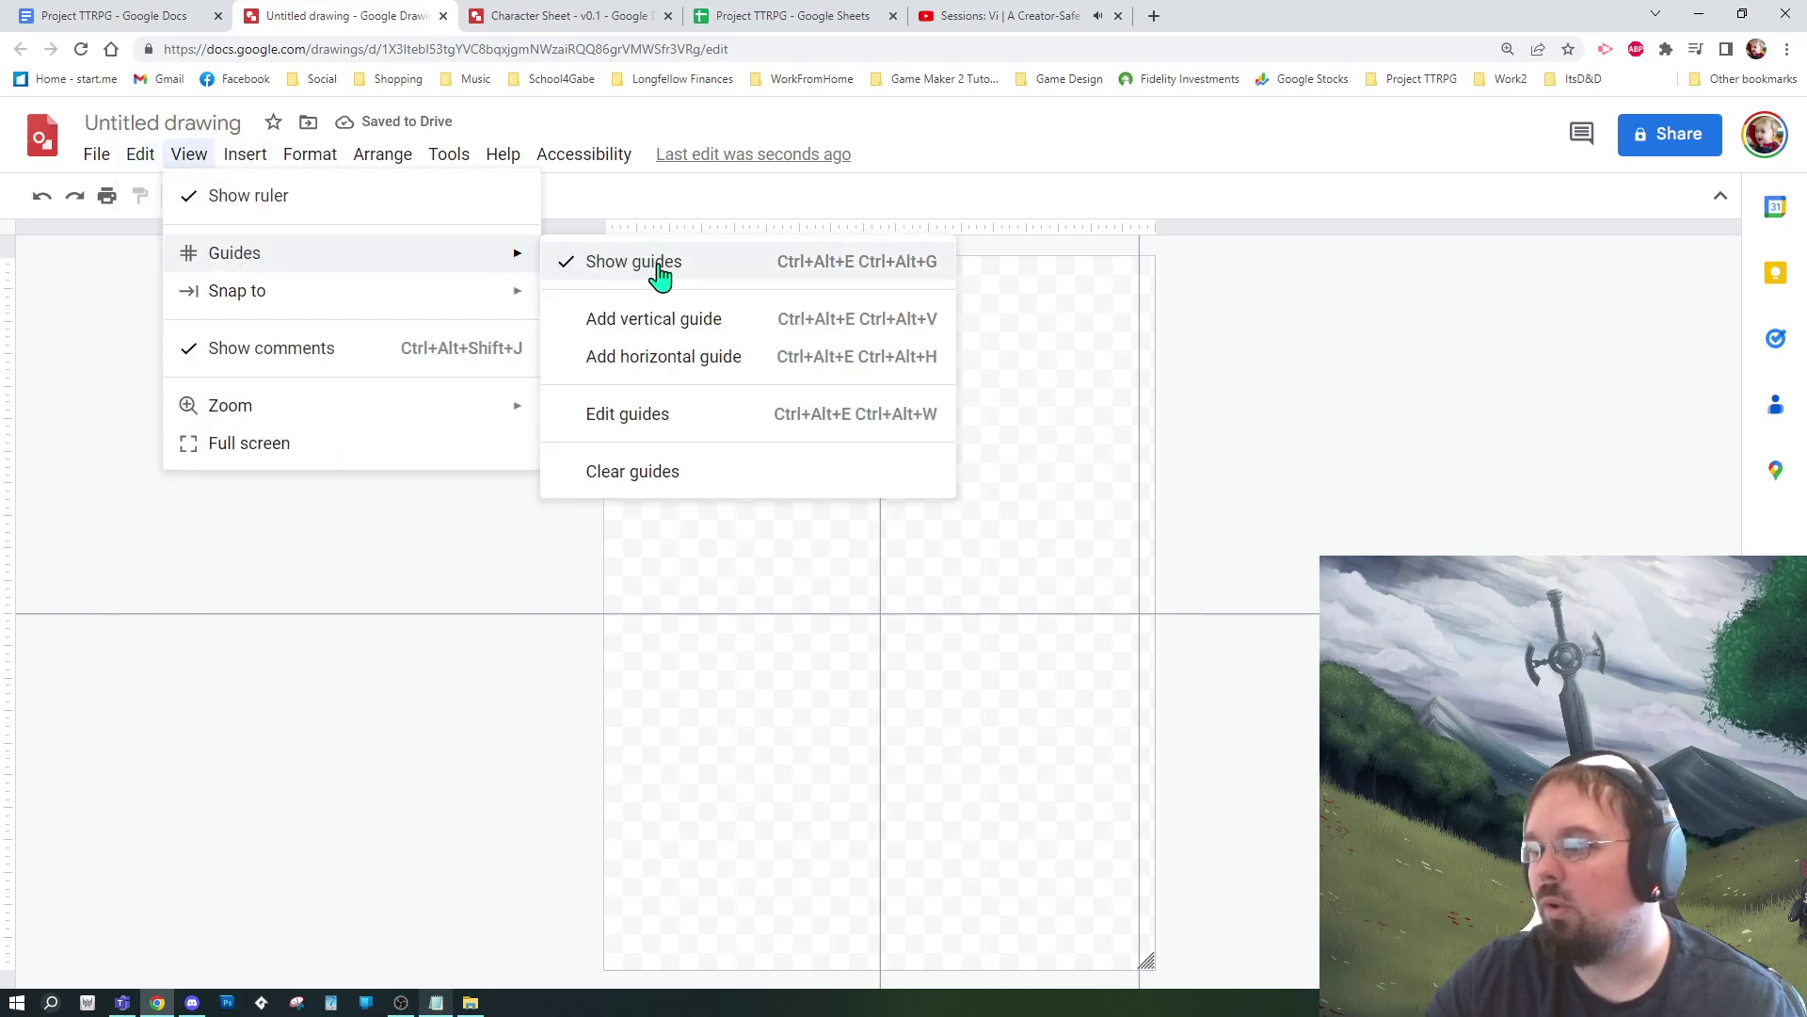
{"action": "left_click", "coordinate": [674, 356]}
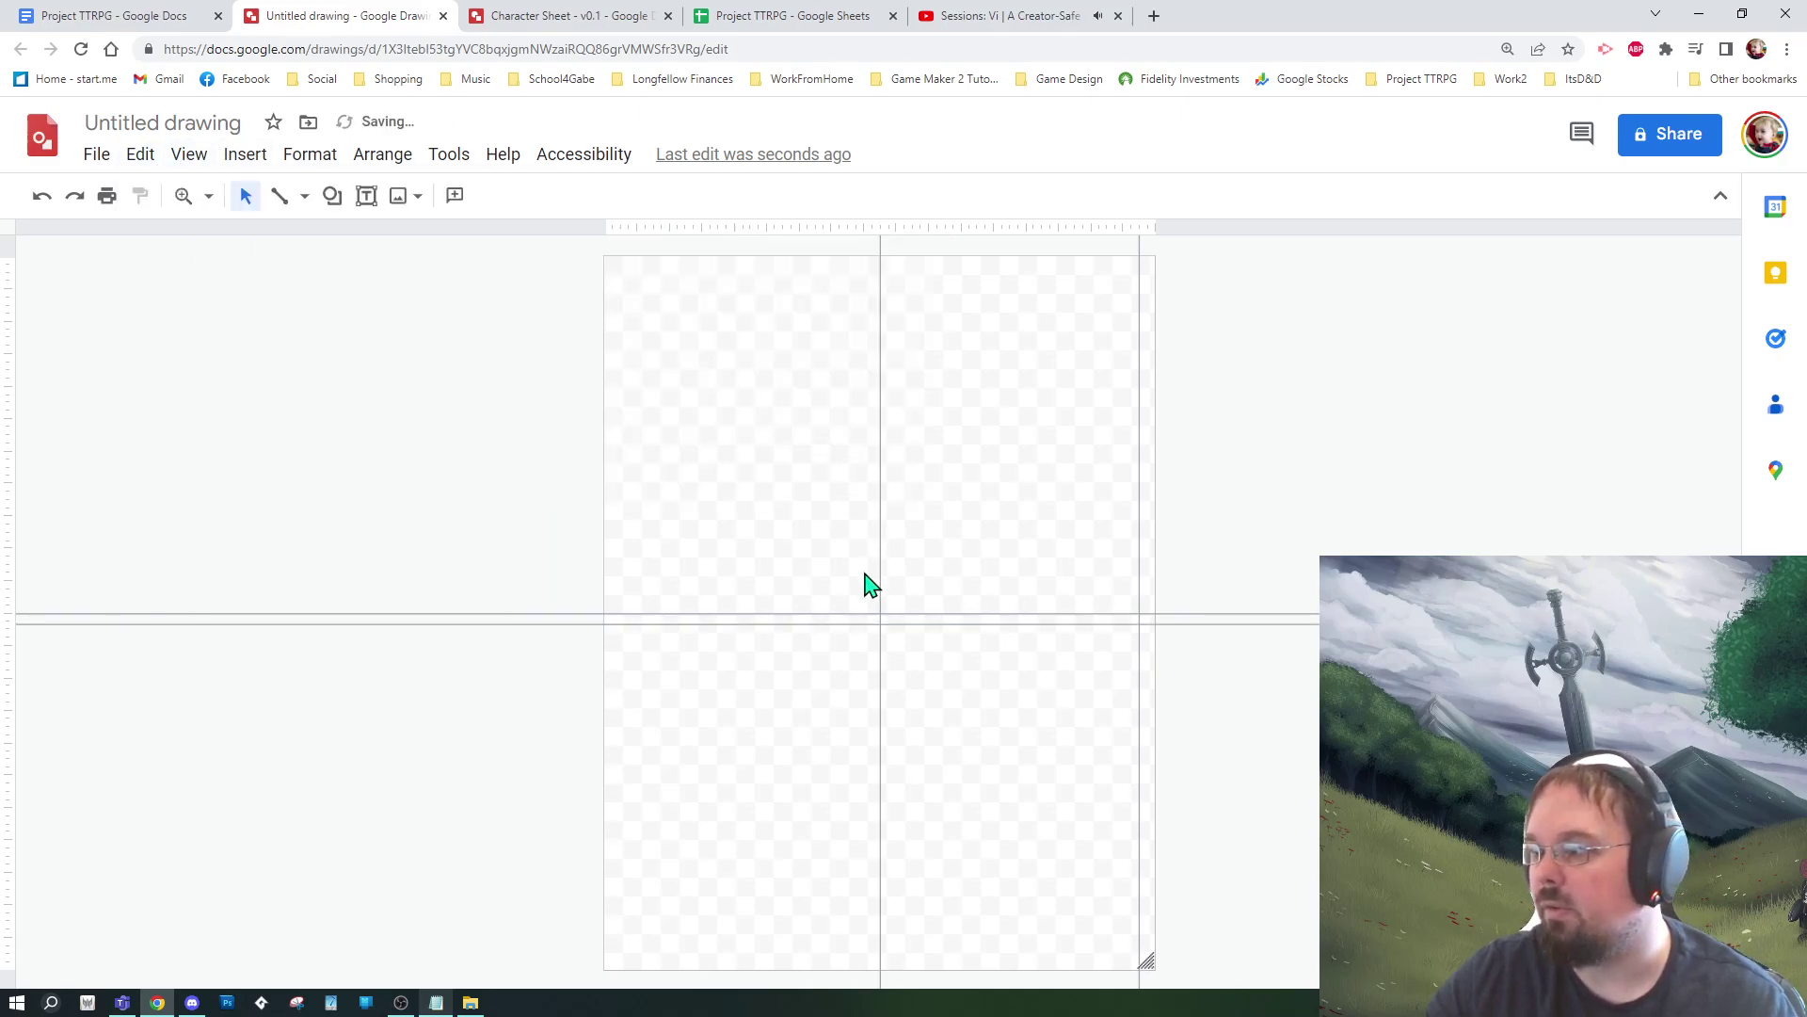
{"action": "left_click_drag", "start_coordinate": [905, 622], "coordinate": [903, 272]}
Step: Add guides near the left and bottom page edges, then bring up the shape choices
{"action": "left_click", "coordinate": [242, 157]}
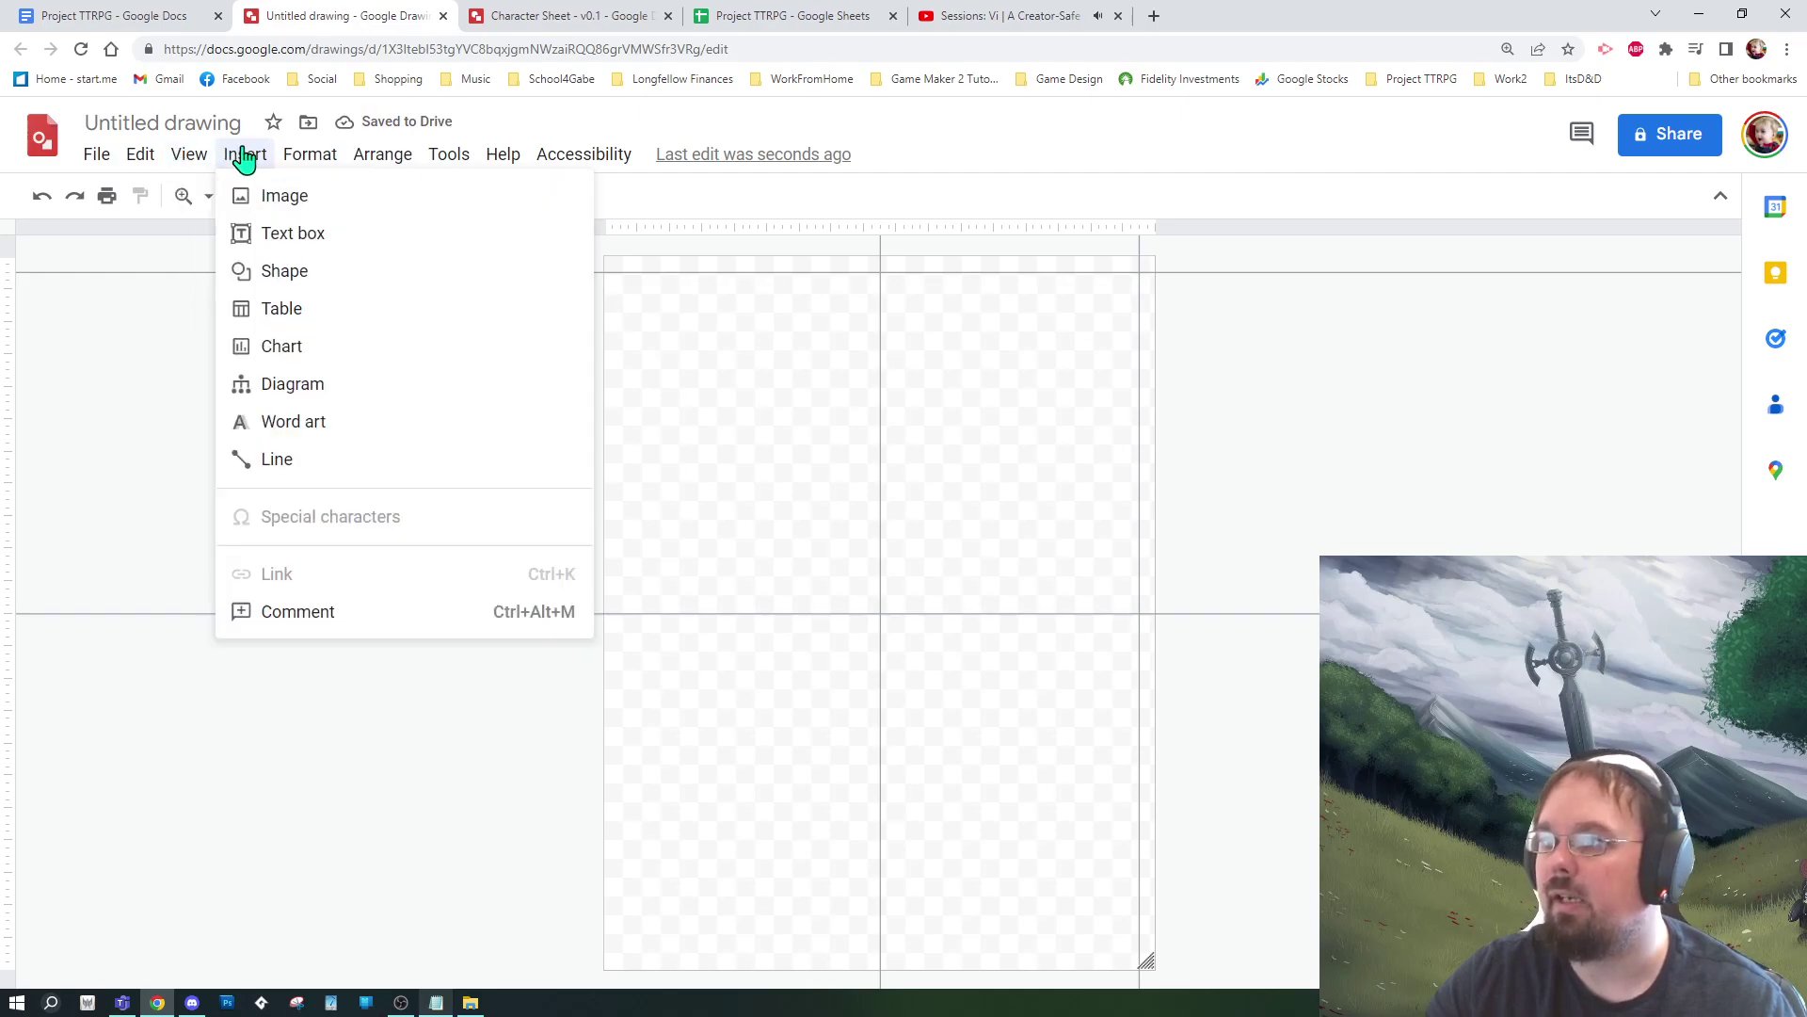
{"action": "mouse_move", "coordinate": [210, 158]}
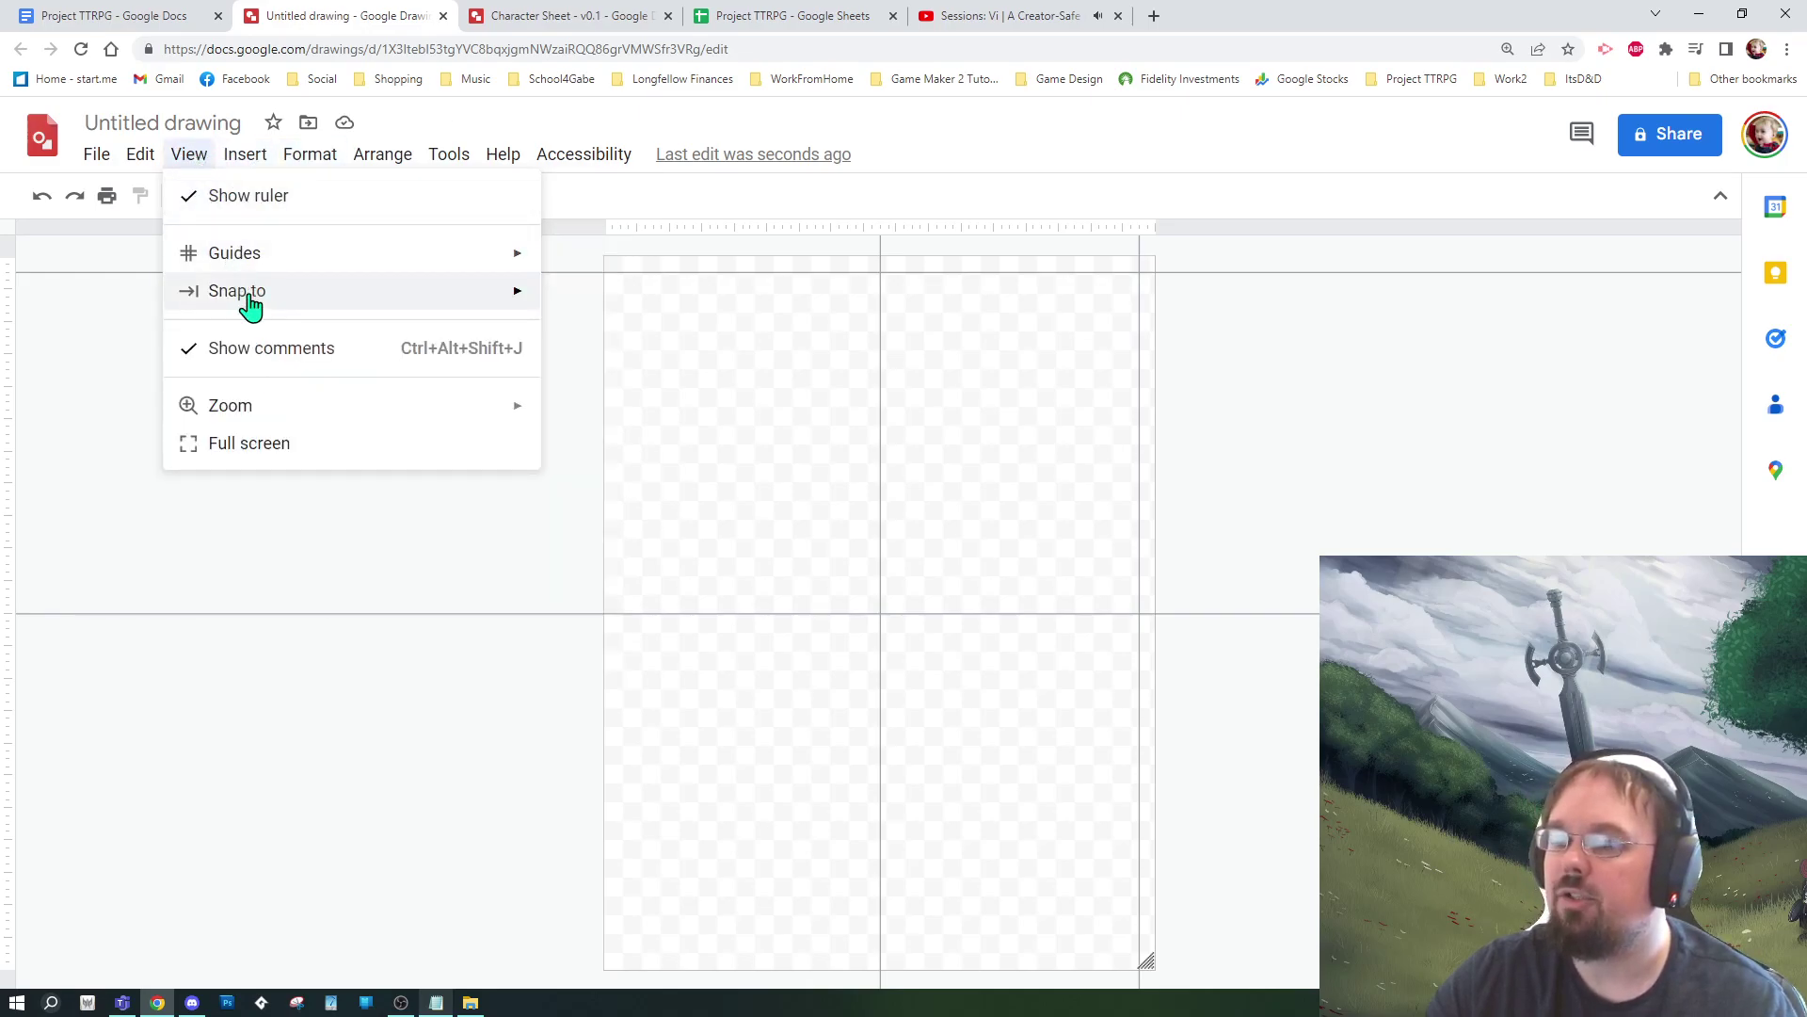
{"action": "mouse_move", "coordinate": [502, 276]}
{"action": "left_click", "coordinate": [686, 324]}
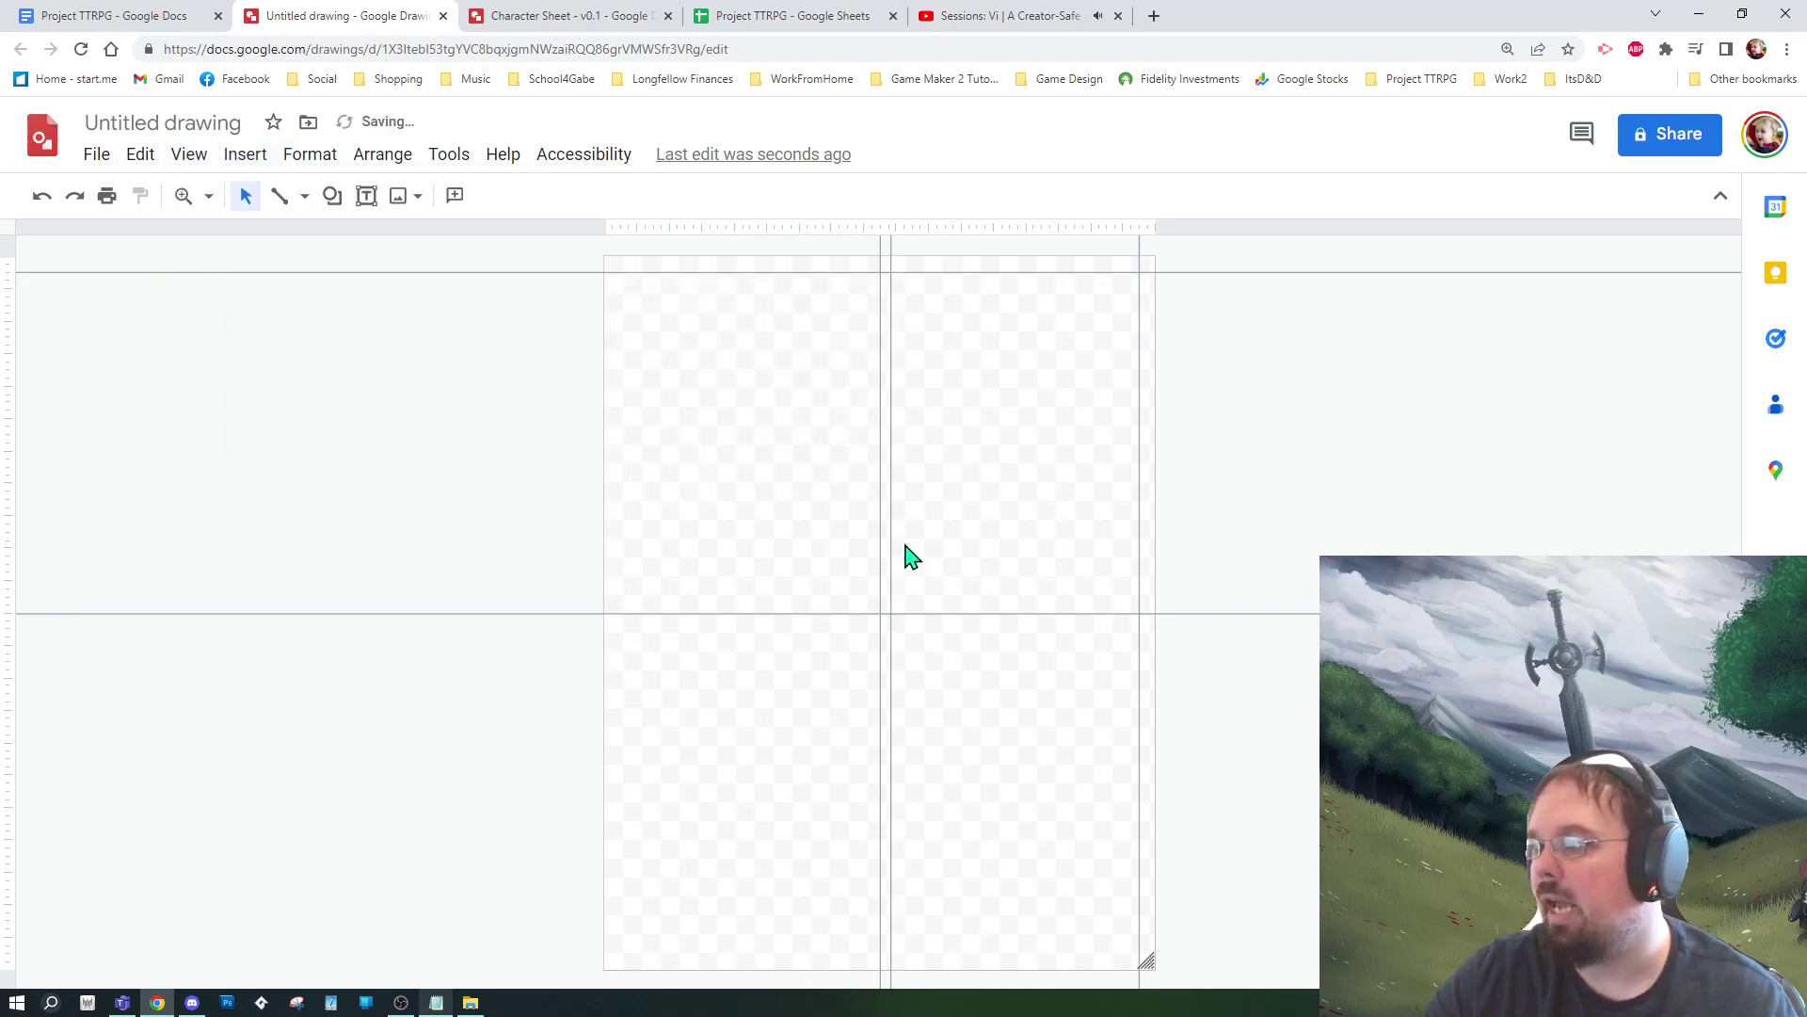
{"action": "left_click_drag", "start_coordinate": [891, 540], "coordinate": [620, 527]}
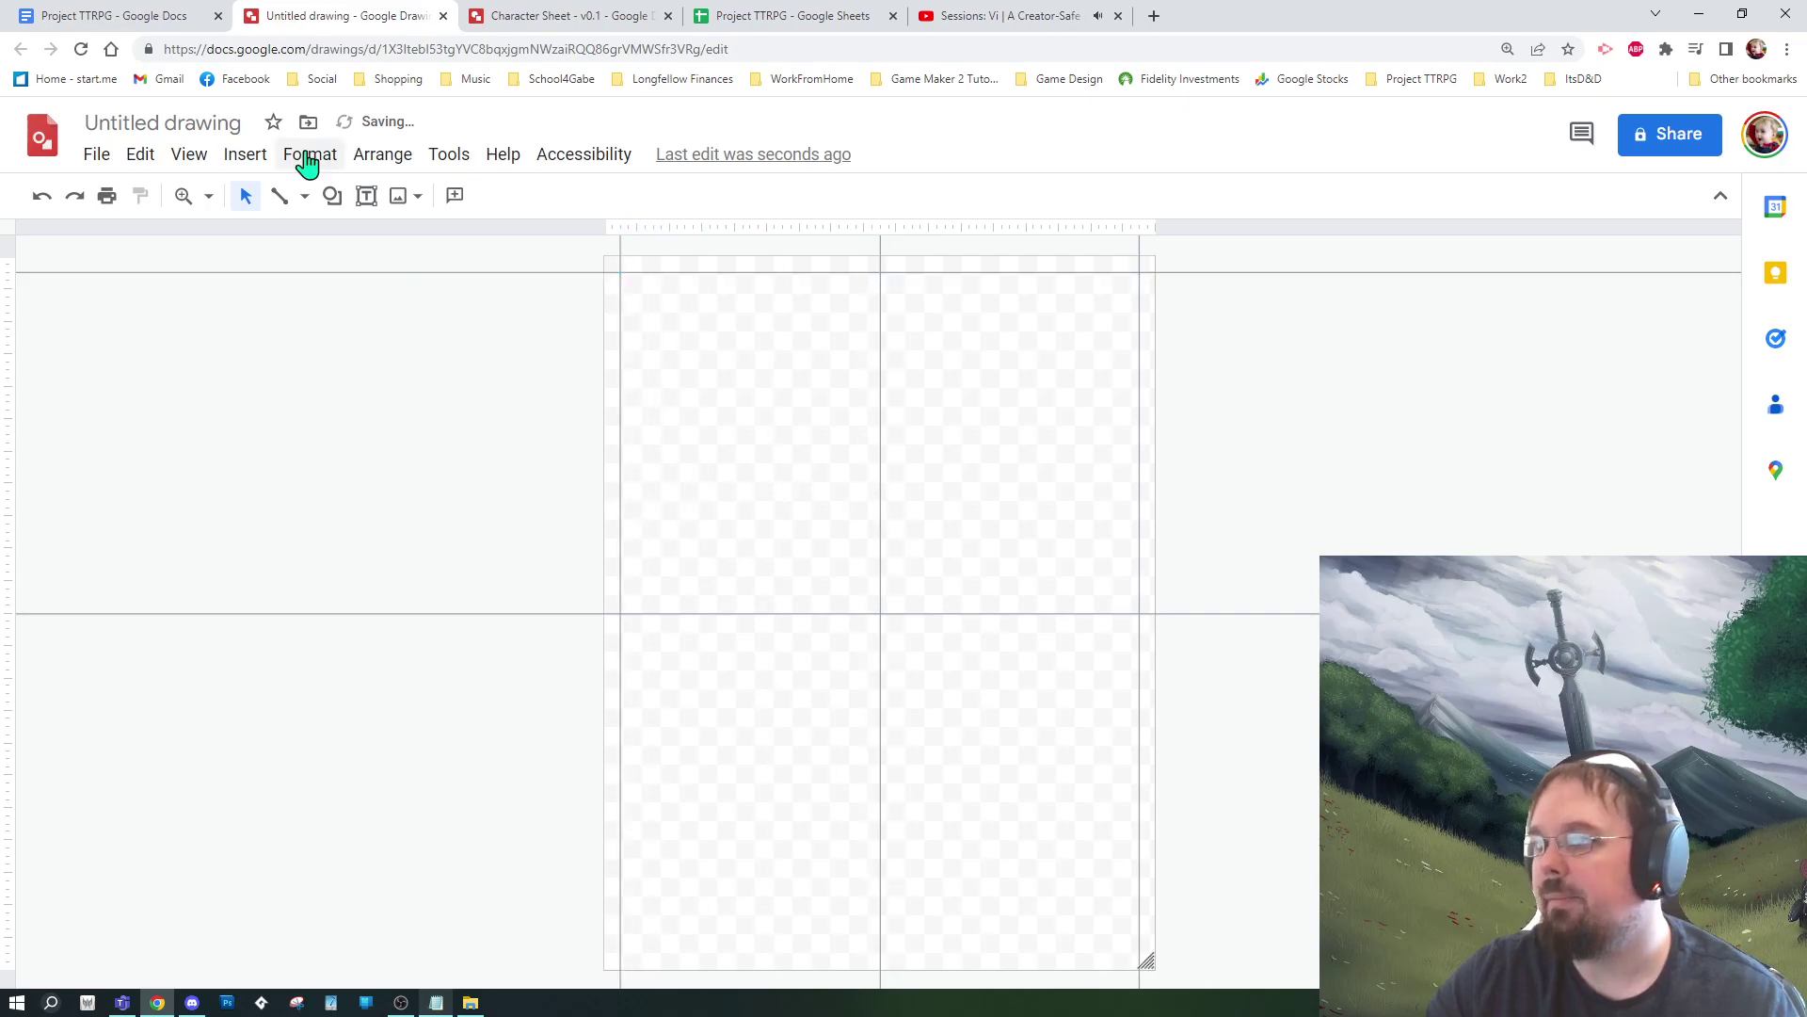
{"action": "left_click", "coordinate": [222, 155]}
{"action": "left_click", "coordinate": [189, 154]}
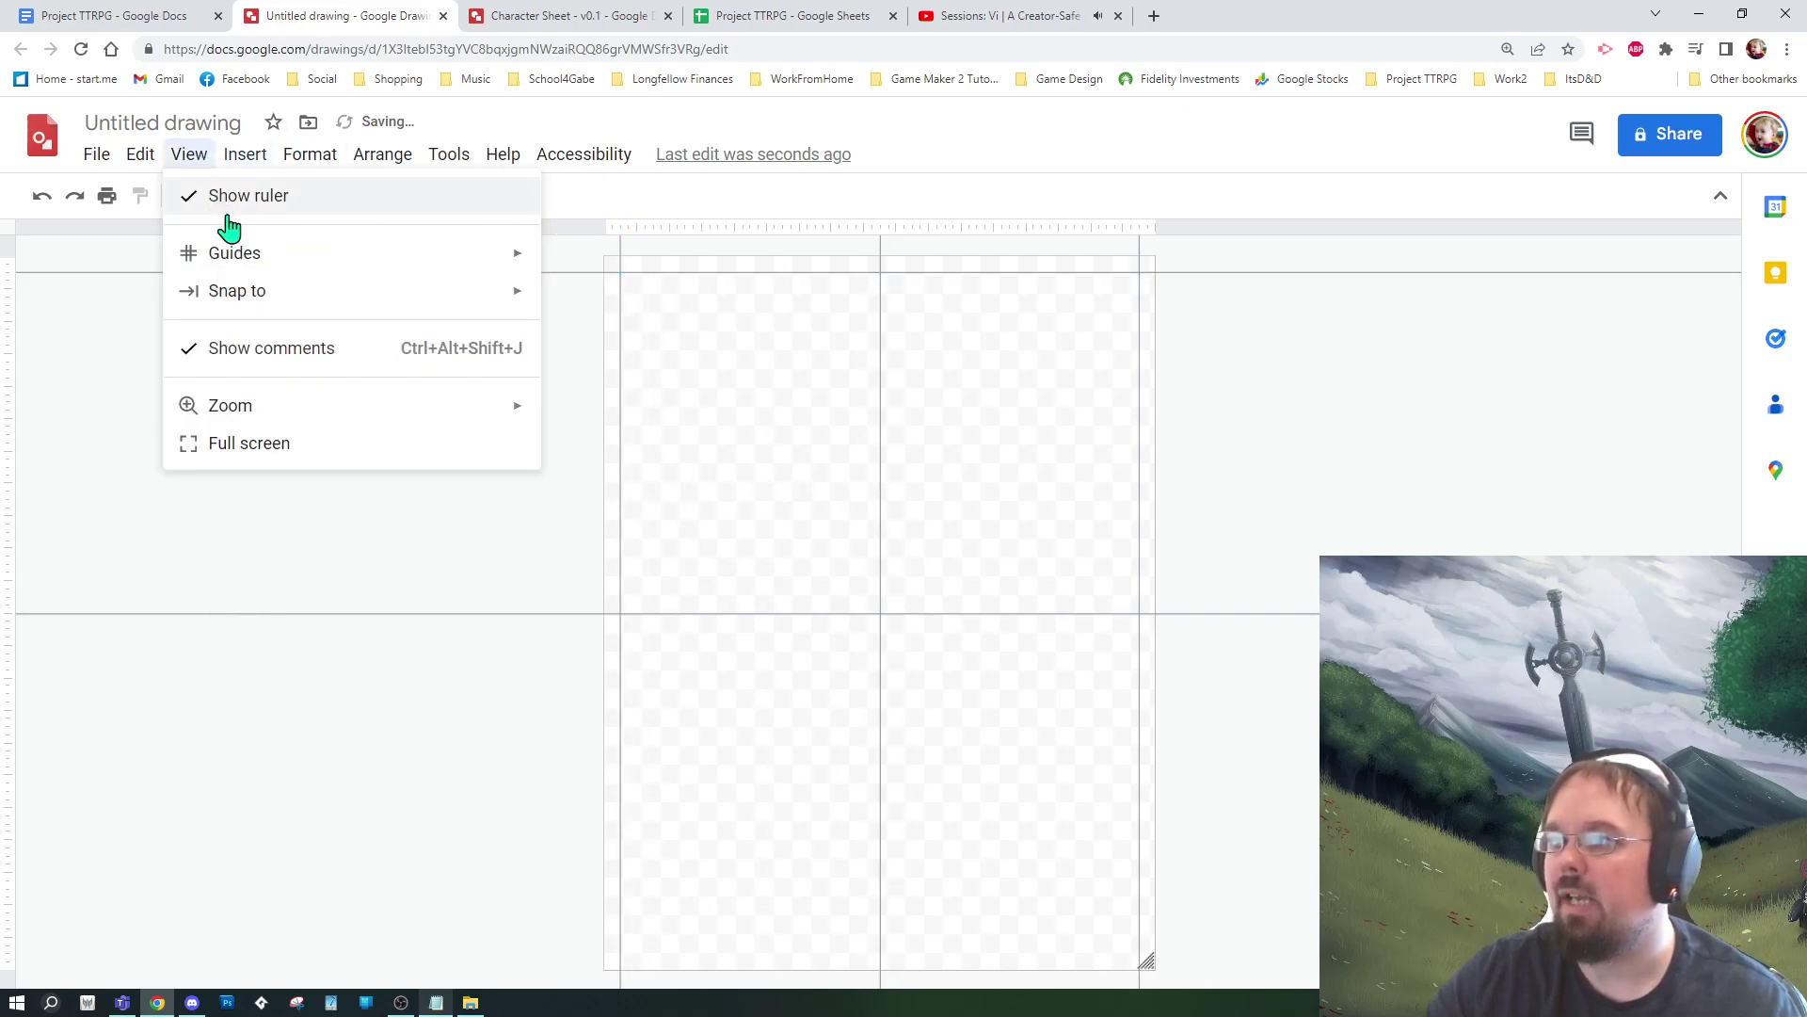
{"action": "mouse_move", "coordinate": [240, 272]}
{"action": "left_click", "coordinate": [706, 358]}
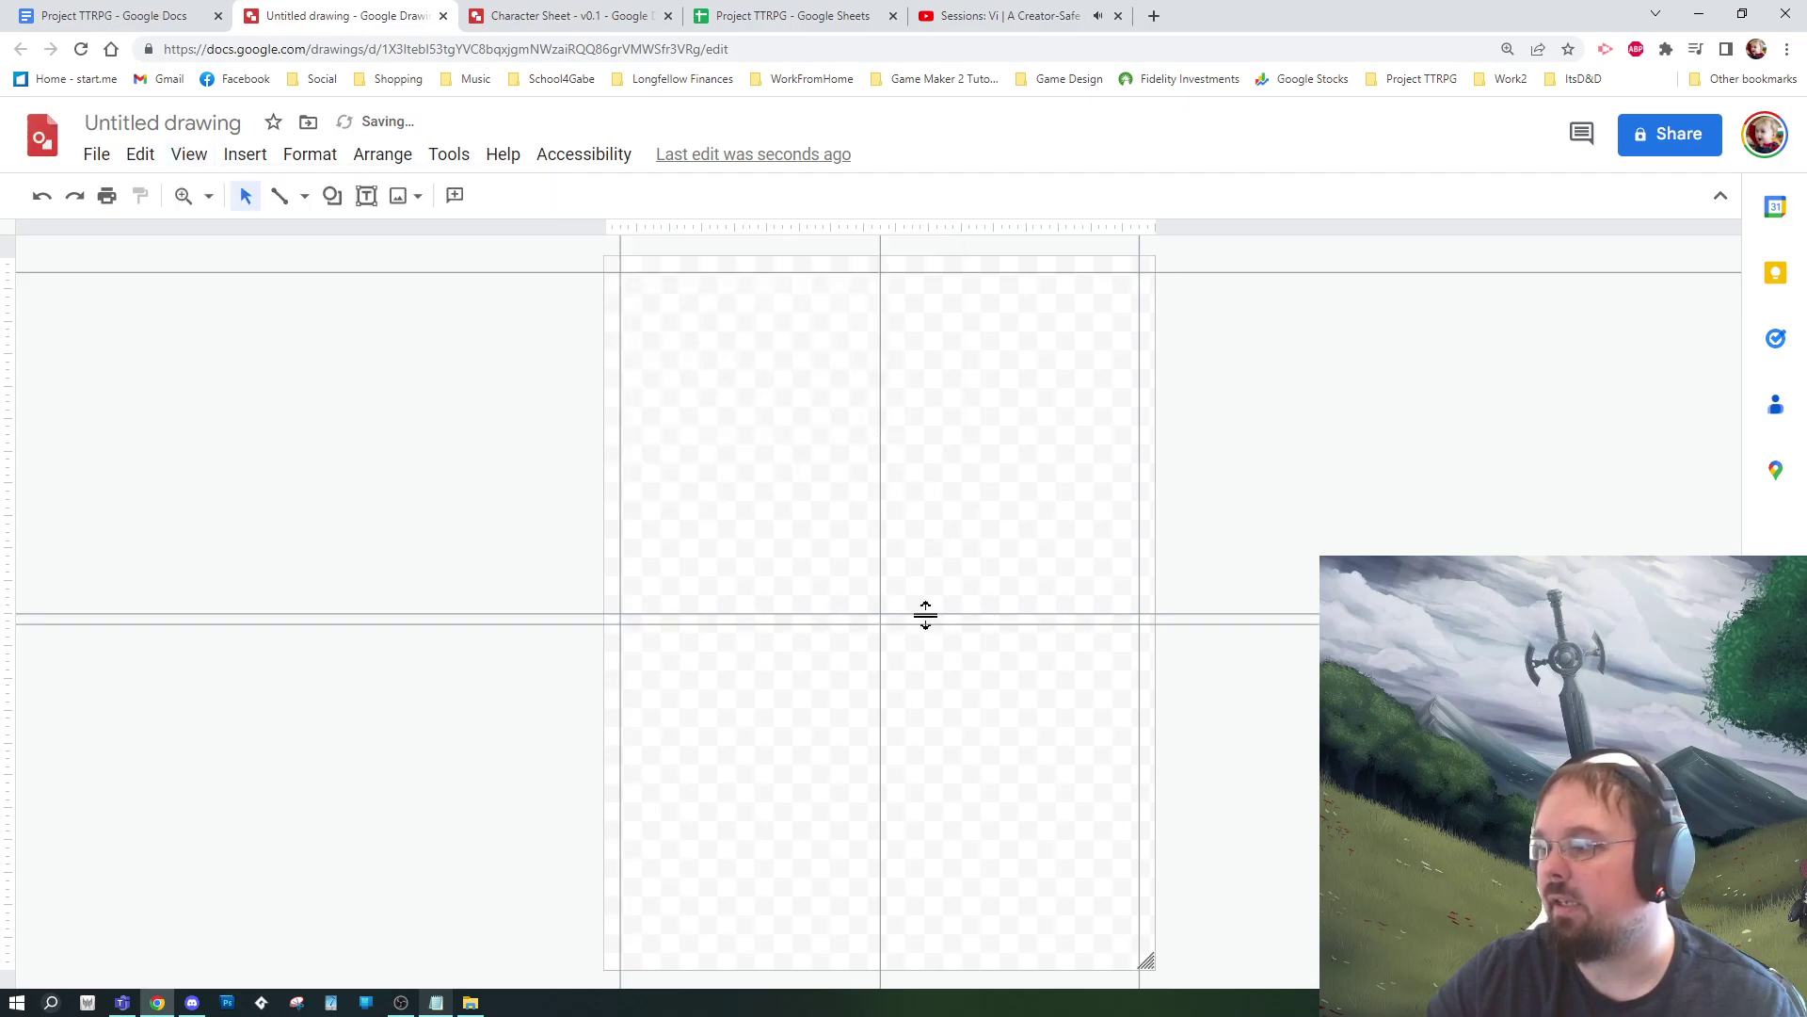
{"action": "left_click_drag", "start_coordinate": [928, 623], "coordinate": [969, 954]}
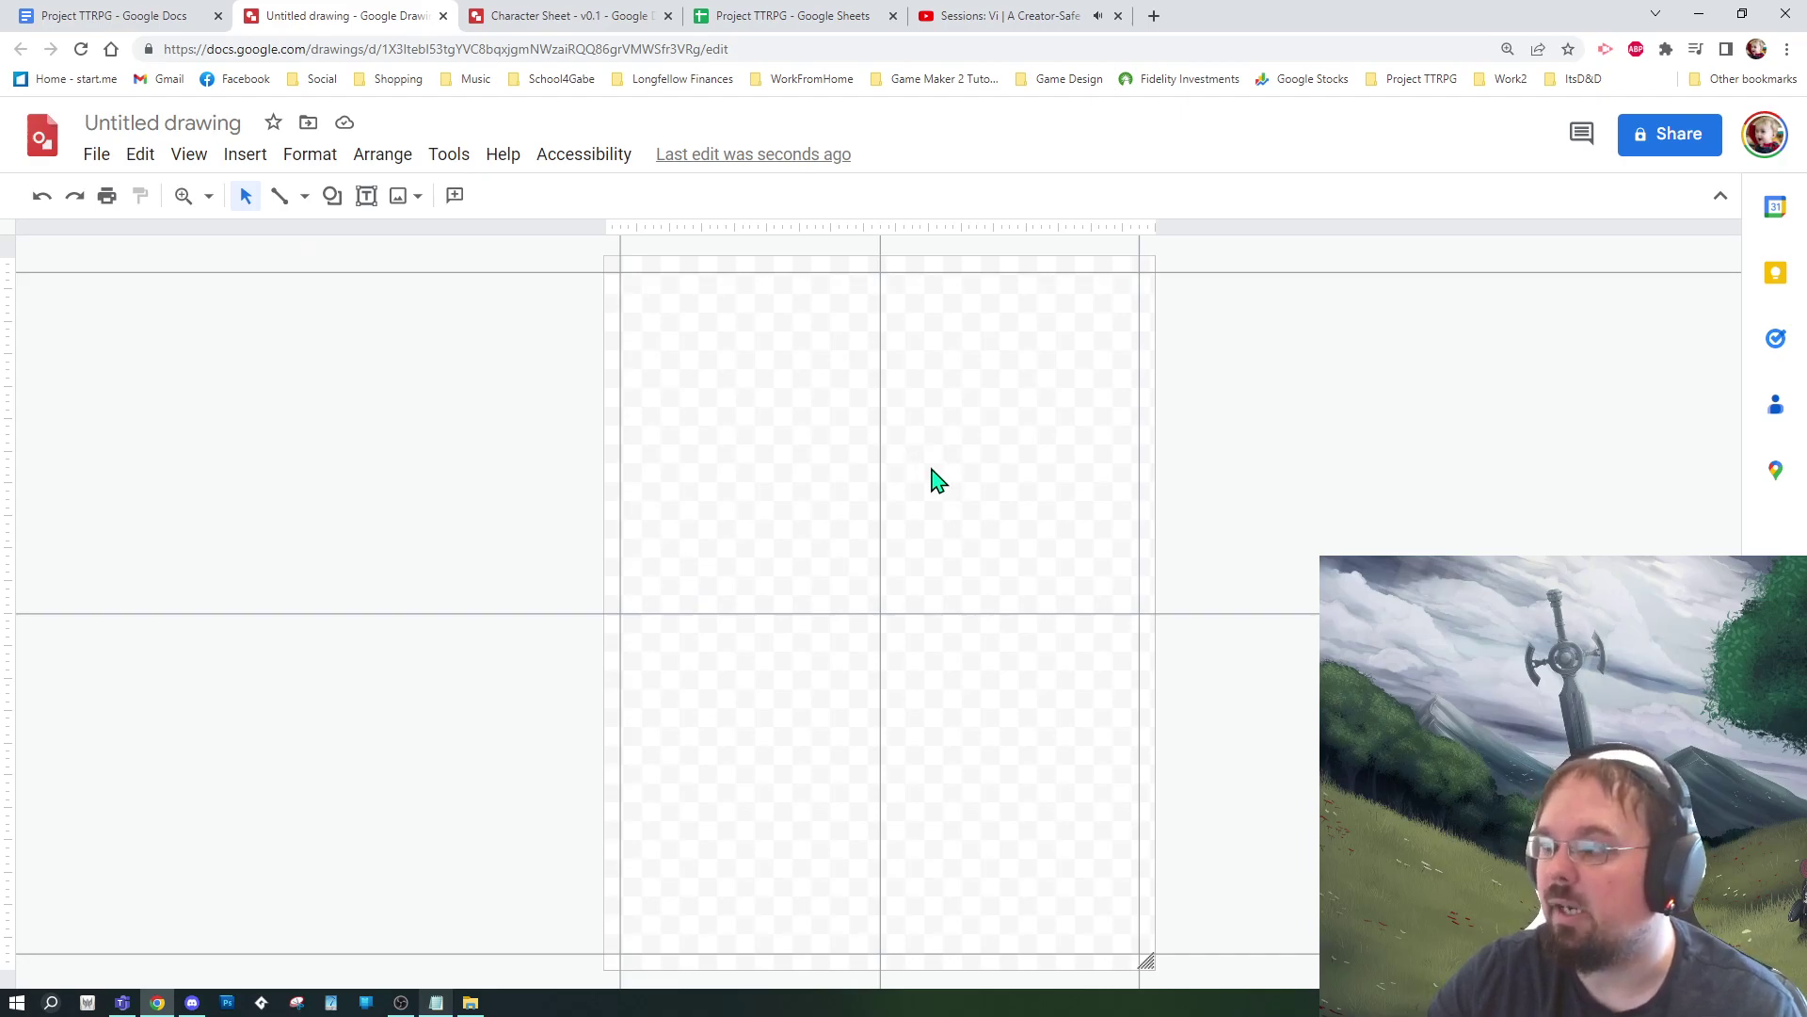
{"action": "left_click", "coordinate": [332, 197]}
{"action": "mouse_move", "coordinate": [452, 245]}
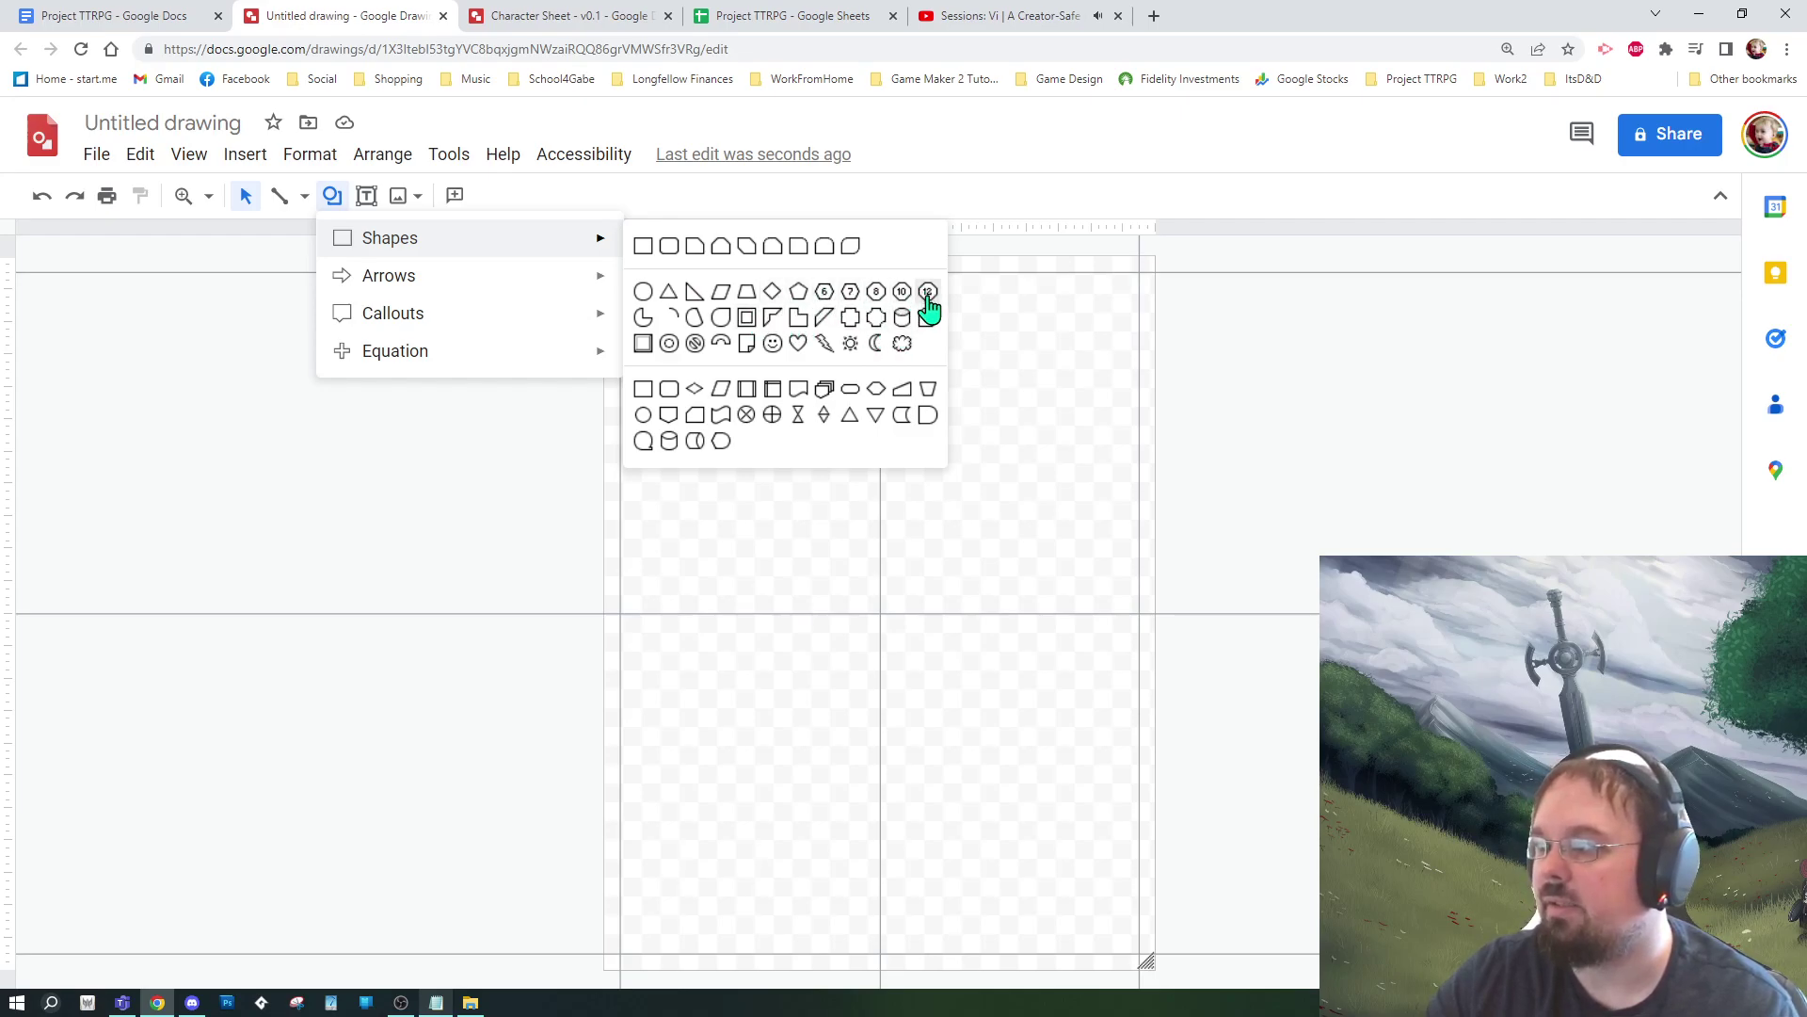
Step: Draw a light blue rectangle near the top of the page and shrink it to half width
{"action": "left_click", "coordinate": [644, 247]}
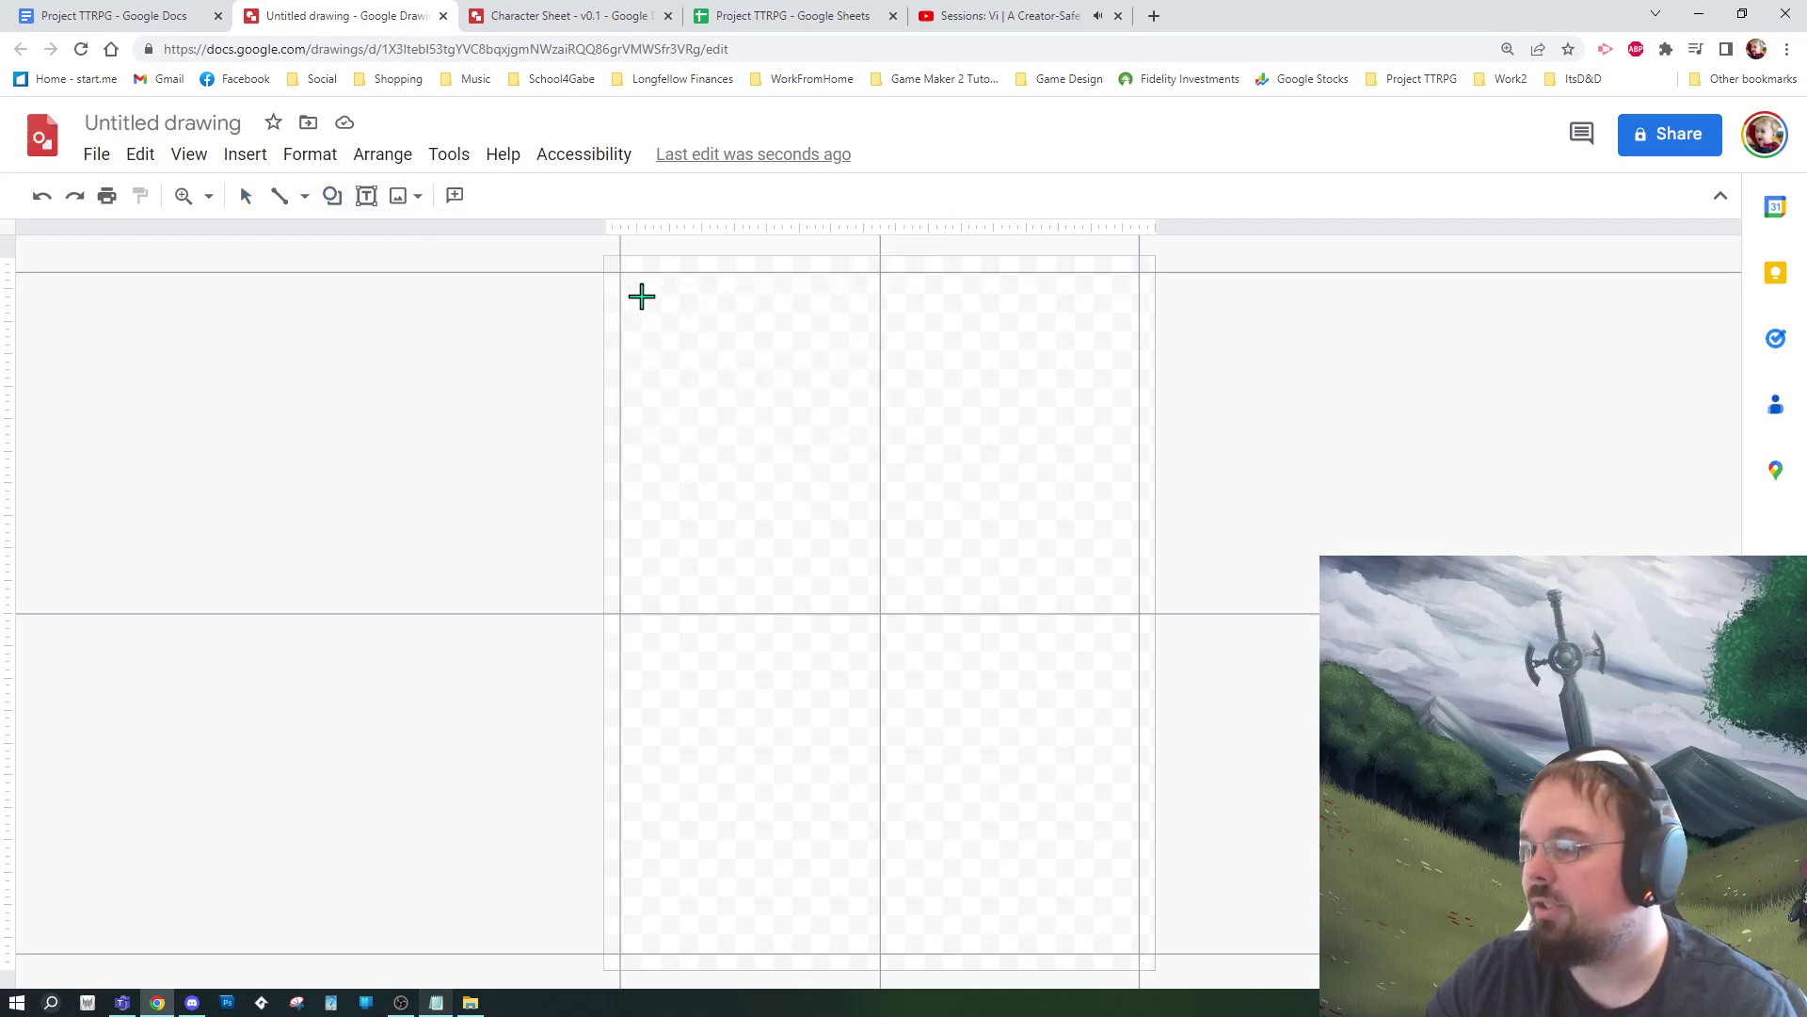
{"action": "mouse_move", "coordinate": [642, 292]}
{"action": "left_mouse_down"}
{"action": "mouse_move", "coordinate": [940, 411]}
{"action": "mouse_move", "coordinate": [957, 380]}
{"action": "mouse_move", "coordinate": [895, 323]}
{"action": "mouse_move", "coordinate": [951, 355]}
{"action": "mouse_move", "coordinate": [895, 320]}
{"action": "mouse_move", "coordinate": [1140, 325]}
{"action": "left_mouse_up"}
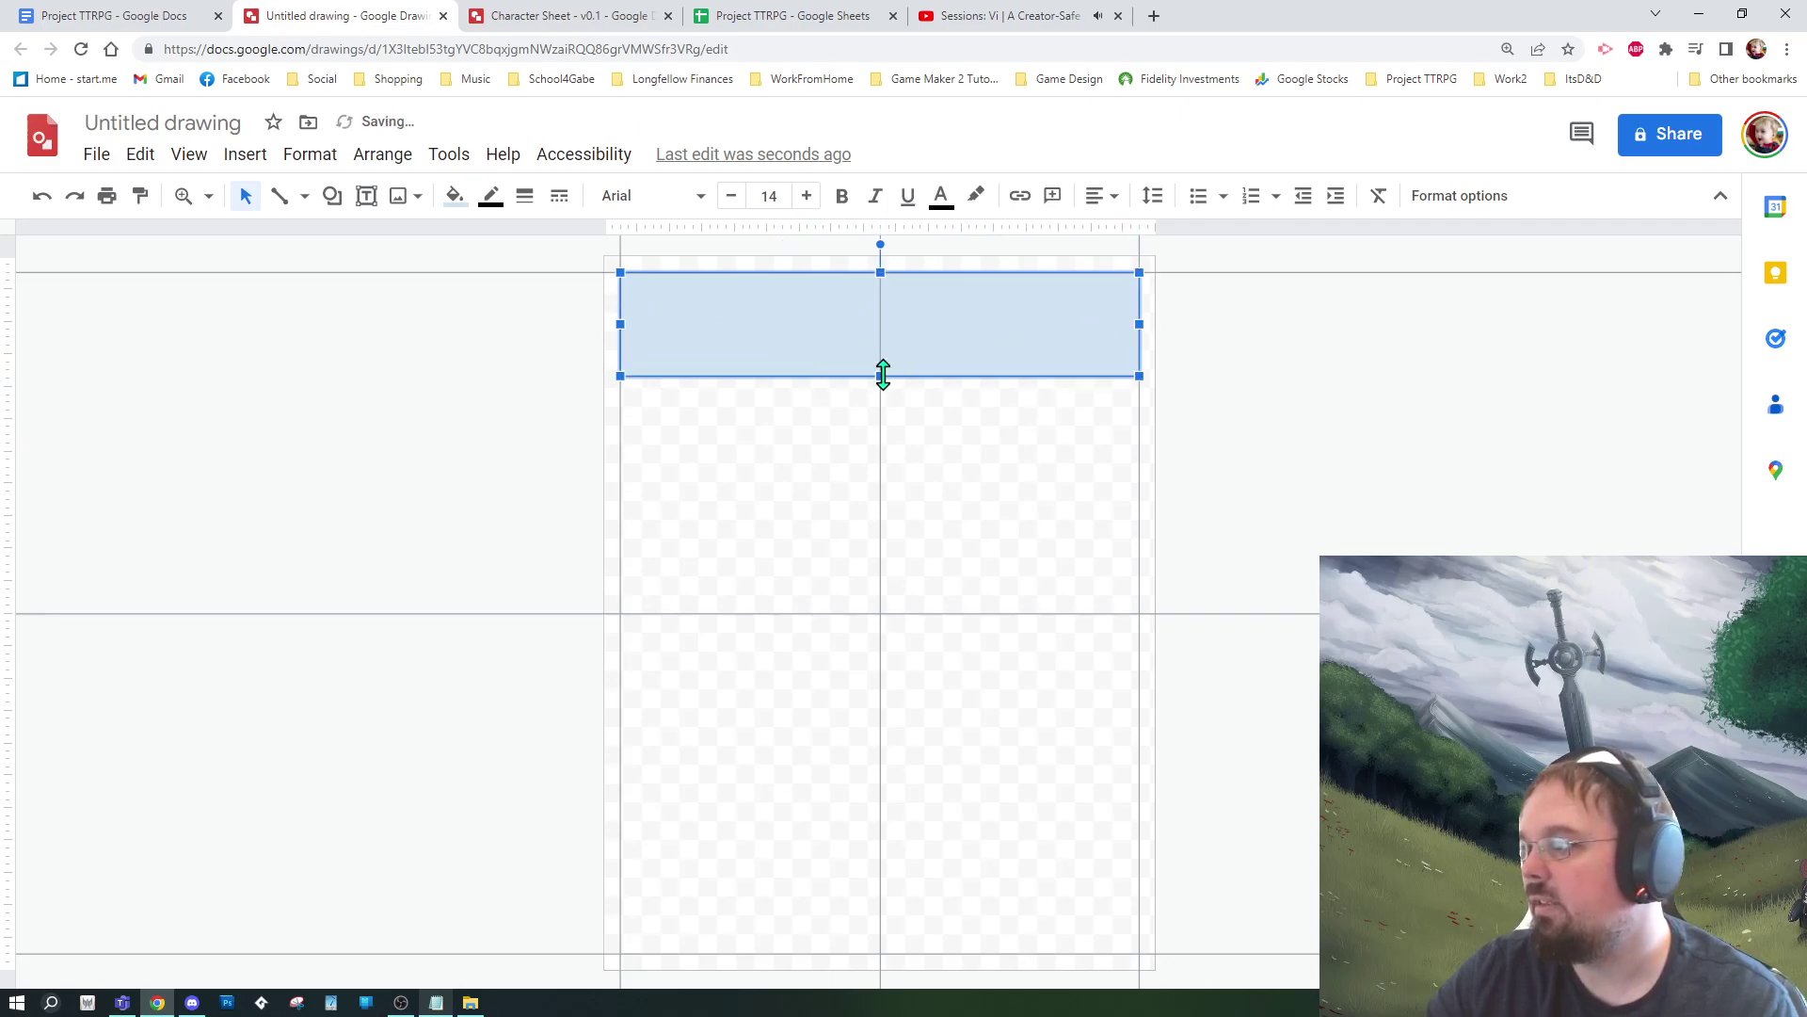
{"action": "left_click_drag", "start_coordinate": [880, 373], "coordinate": [903, 355]}
{"action": "left_click", "coordinate": [944, 416]}
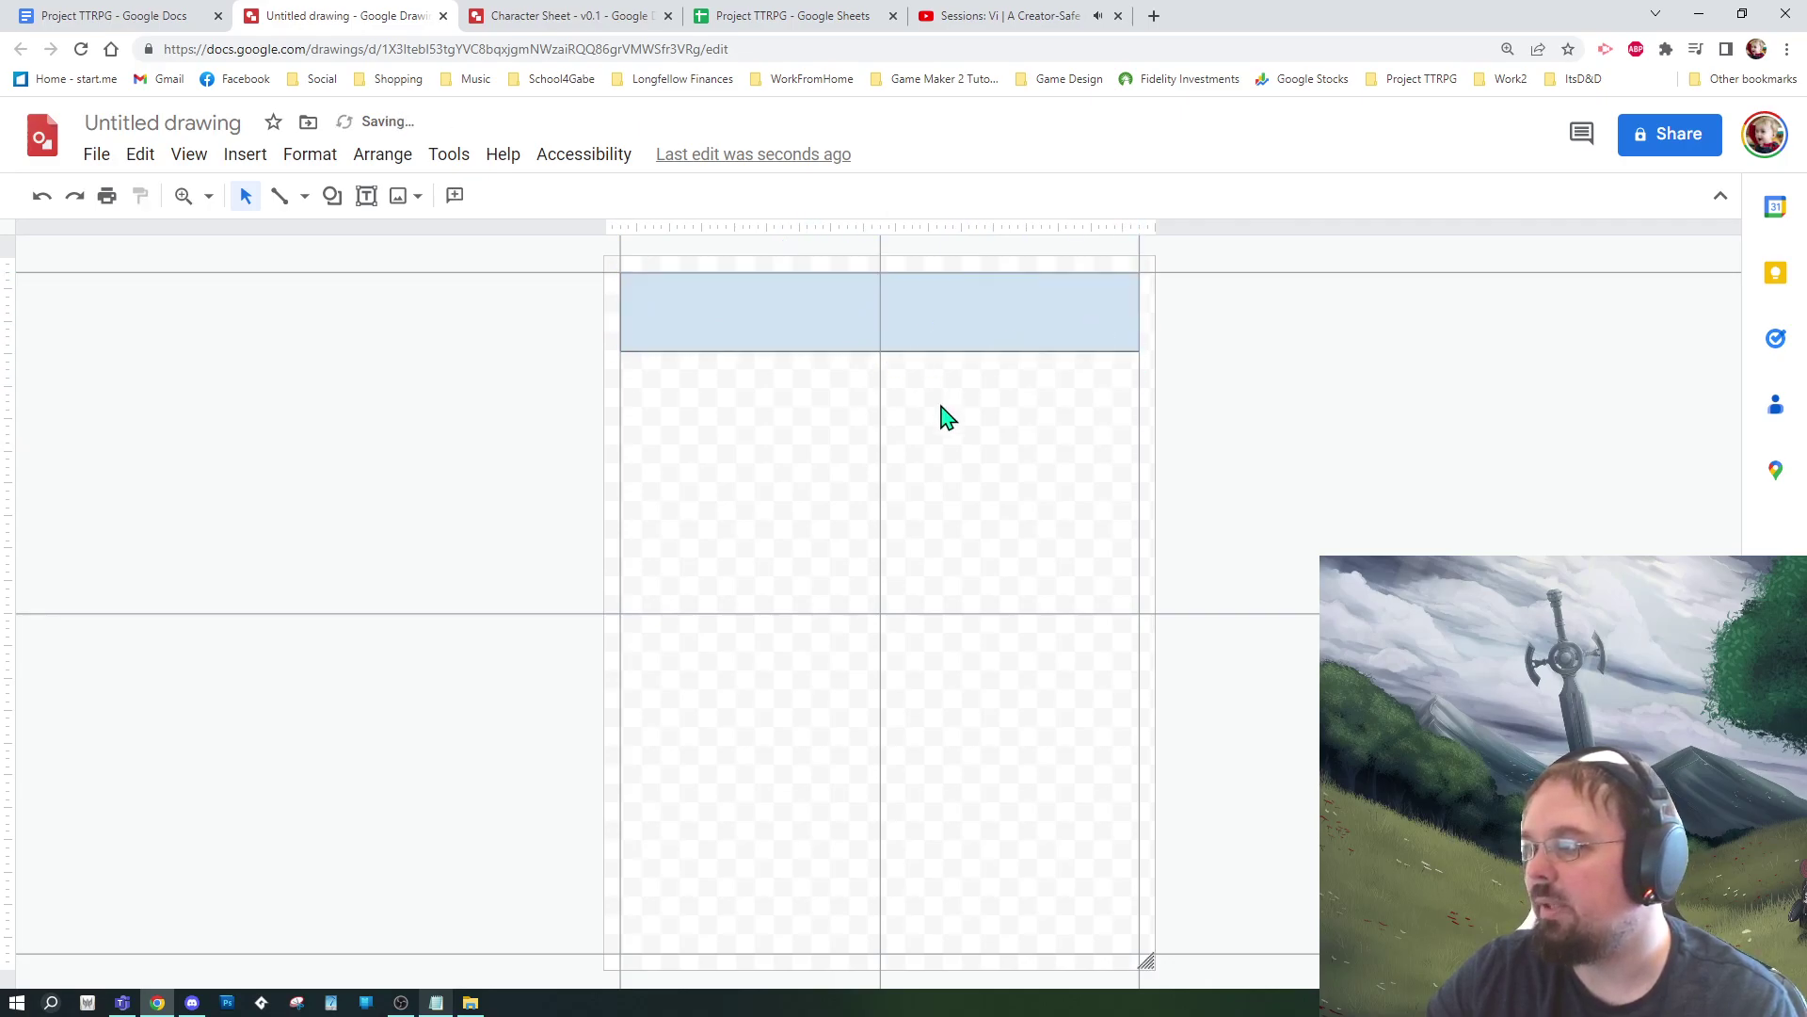
{"action": "left_click", "coordinate": [981, 300]}
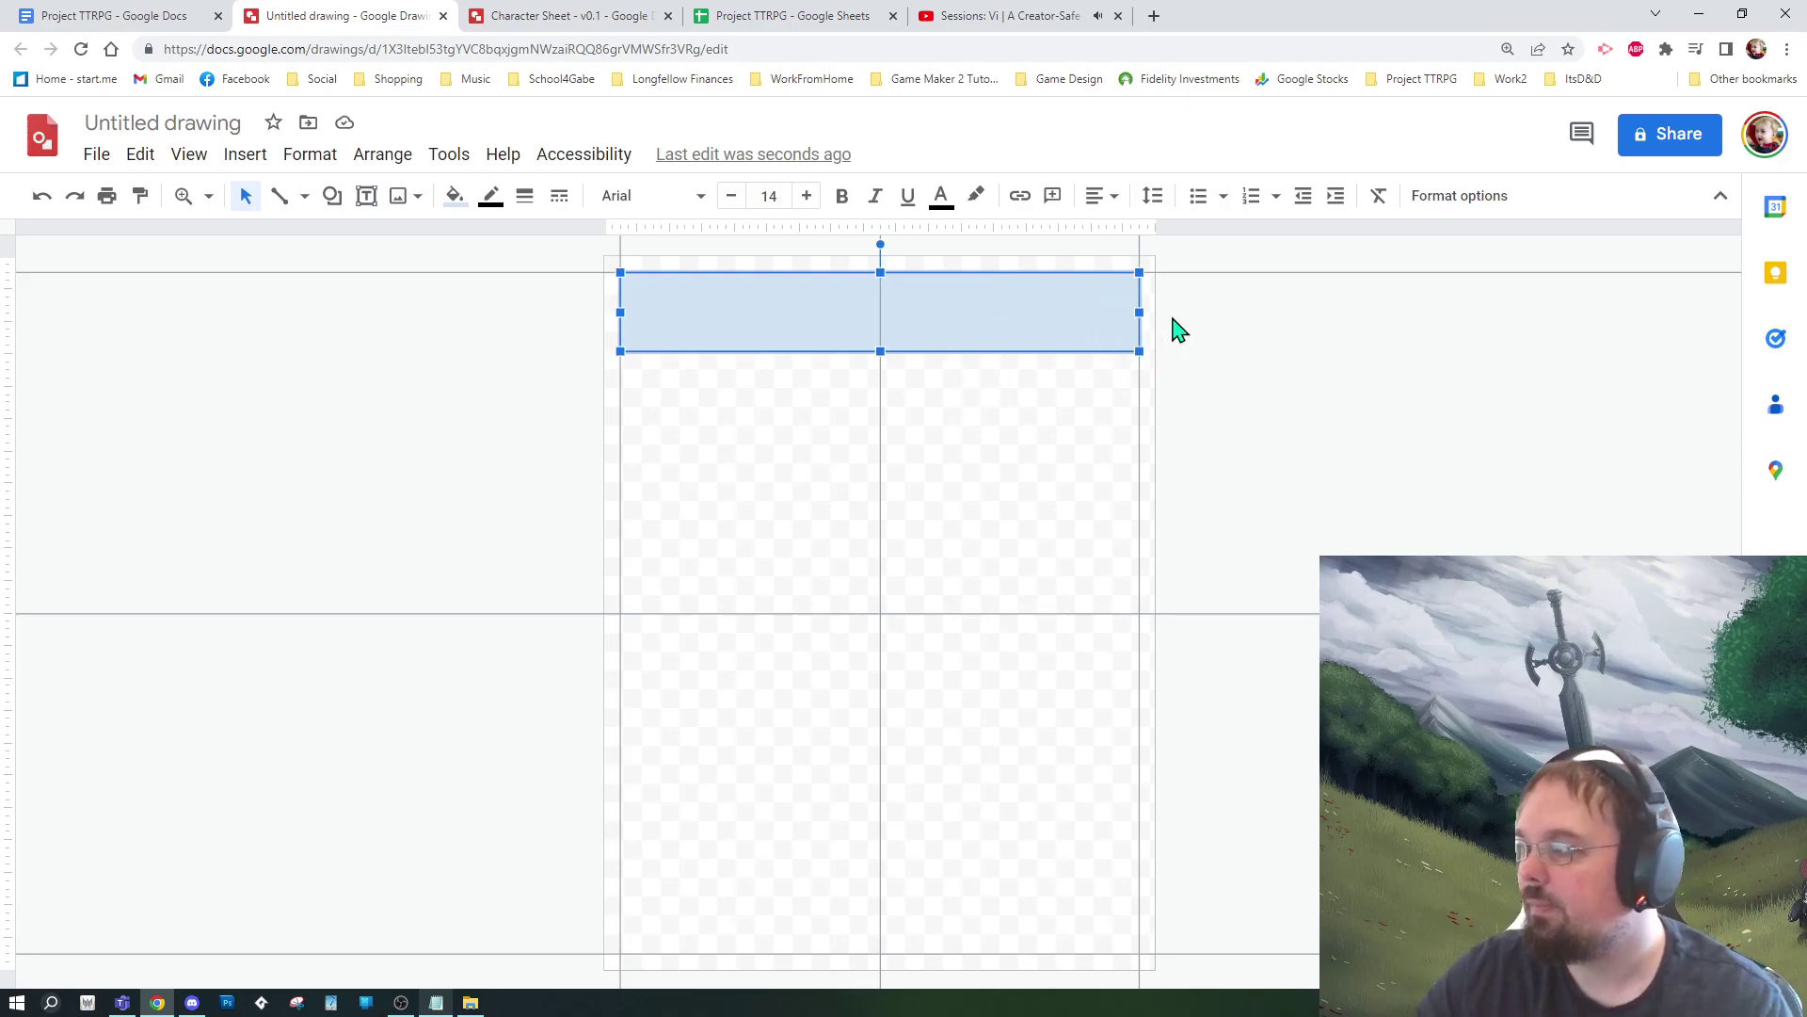
{"action": "left_click_drag", "start_coordinate": [1141, 348], "coordinate": [866, 351]}
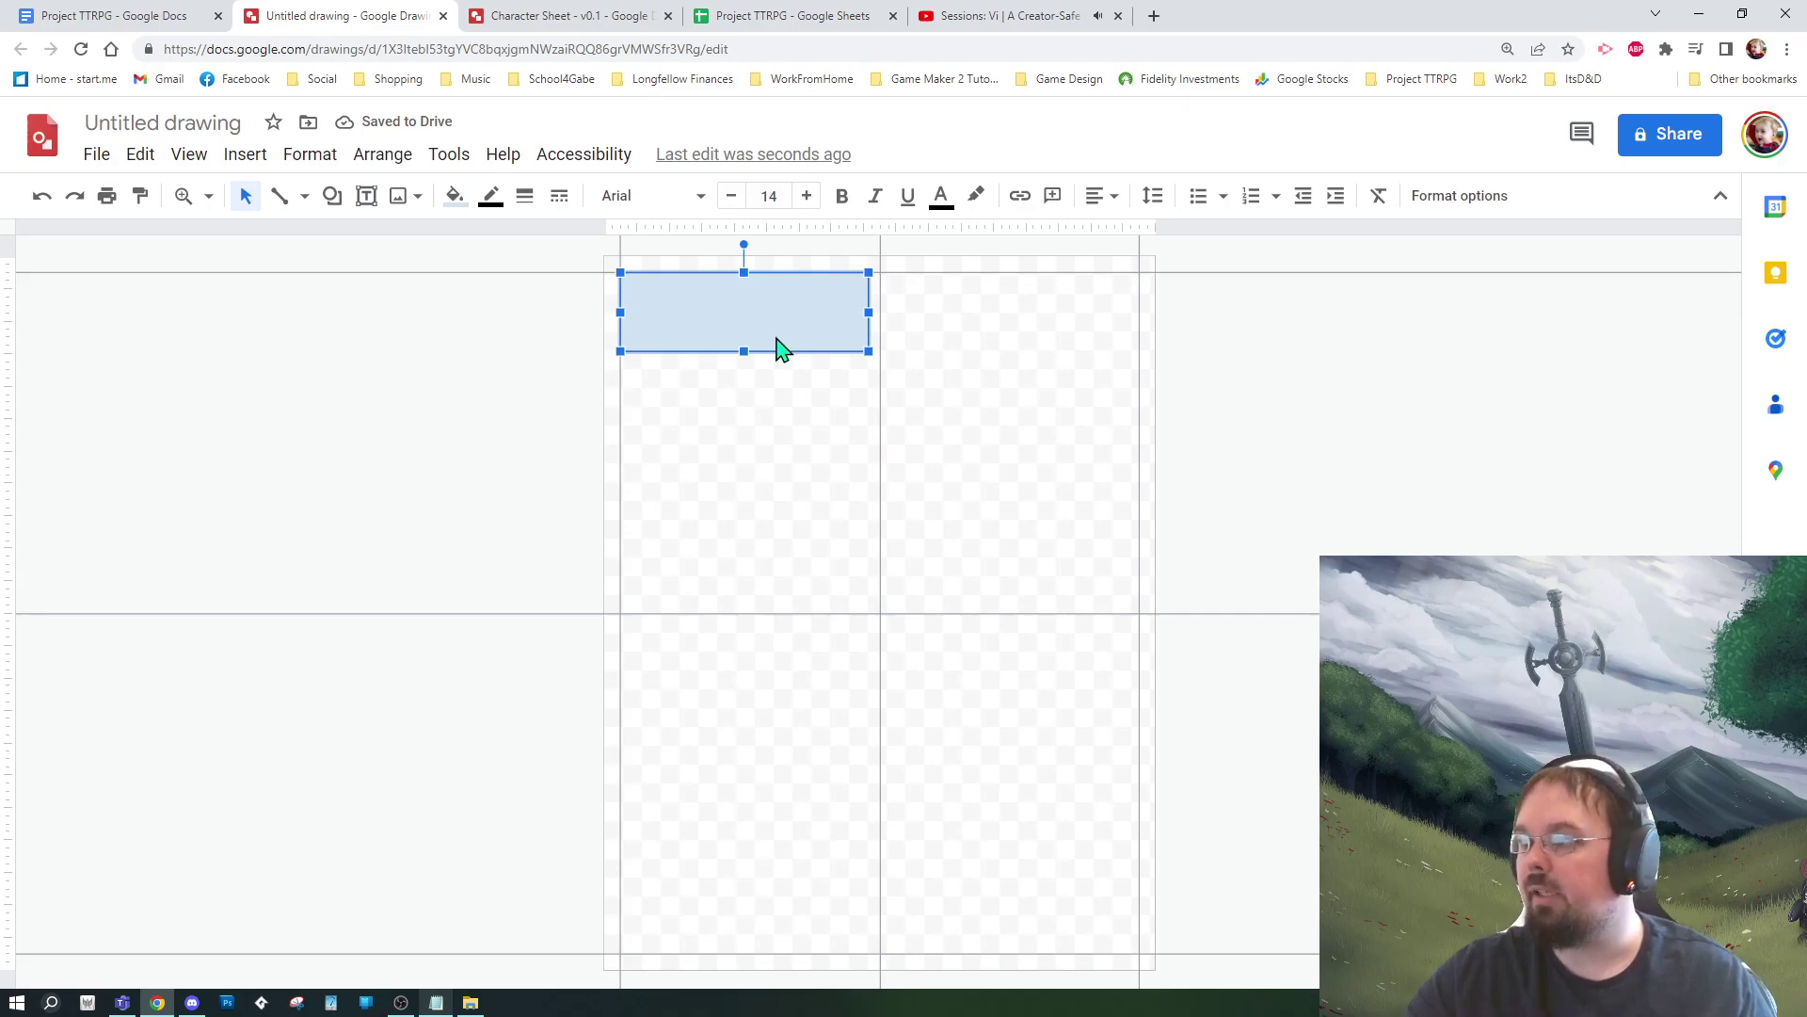
Step: Duplicate the rectangle into a full-width top bar, delete extra copies, and return to the Project TTRPG document
{"action": "key", "text": "ctrl+d"}
{"action": "left_click_drag", "start_coordinate": [875, 356], "coordinate": [761, 509]}
{"action": "left_click", "coordinate": [1022, 508]}
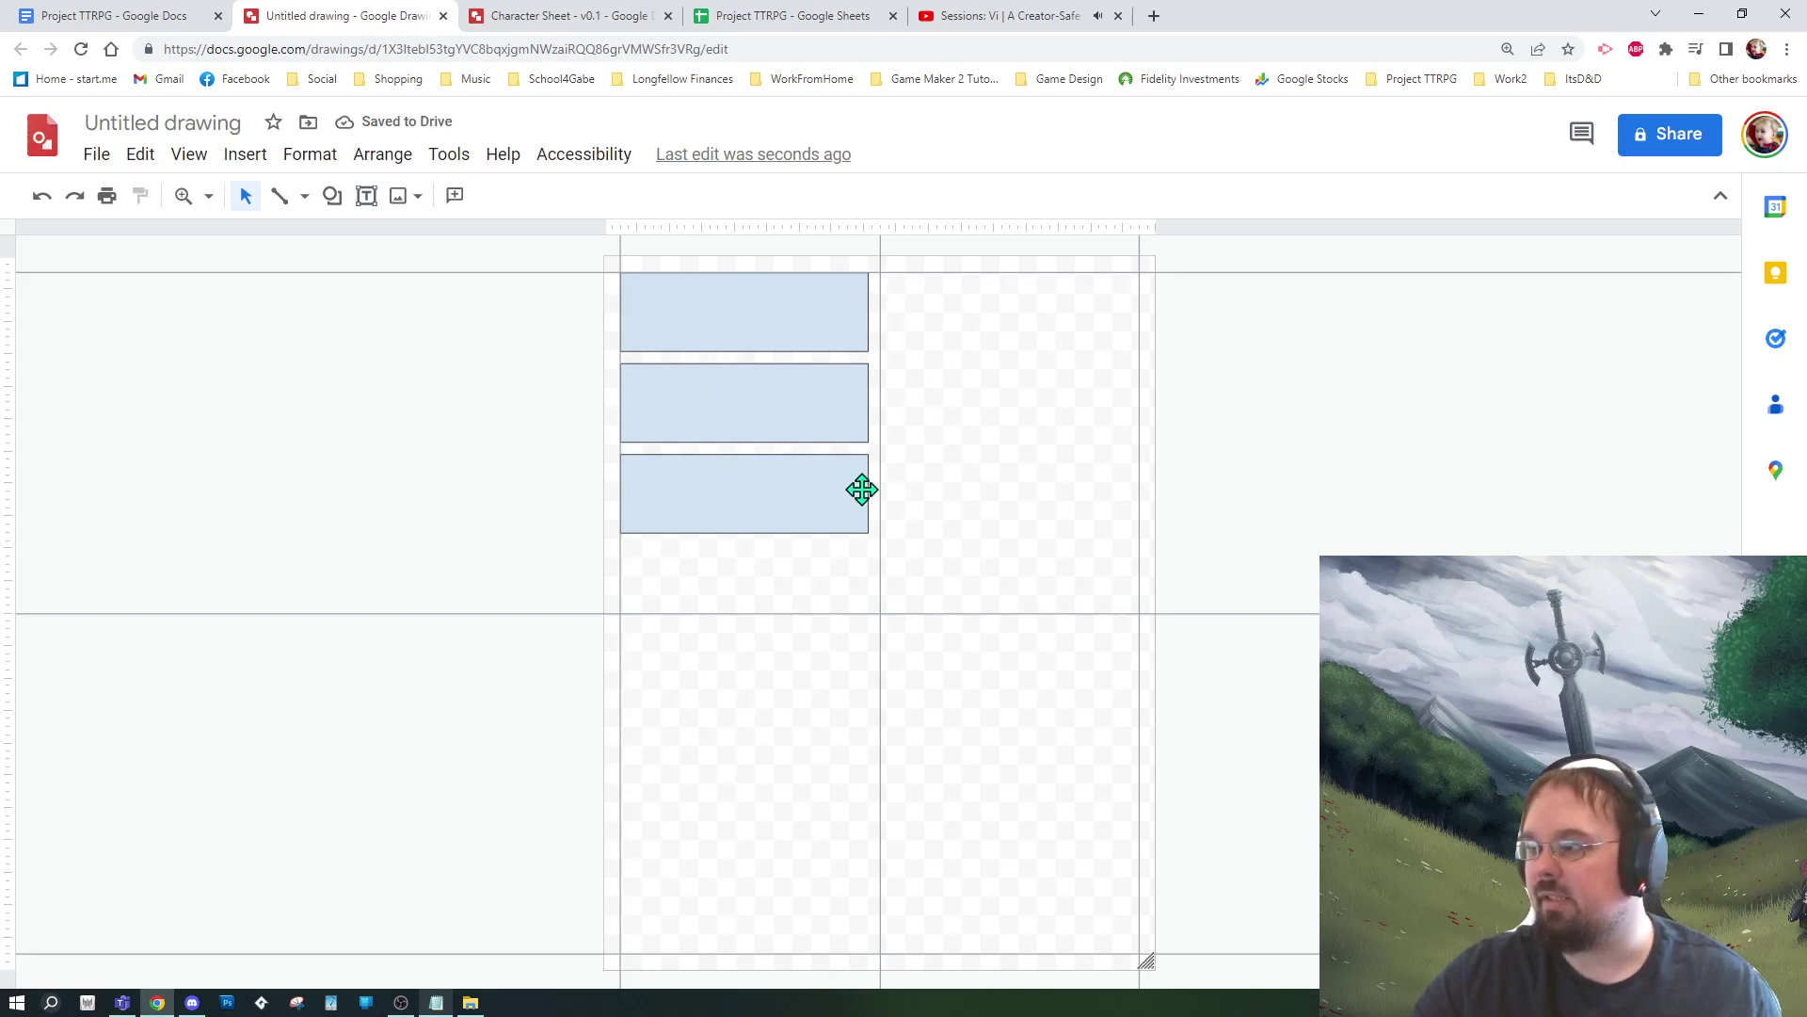
{"action": "left_click", "coordinate": [805, 490]}
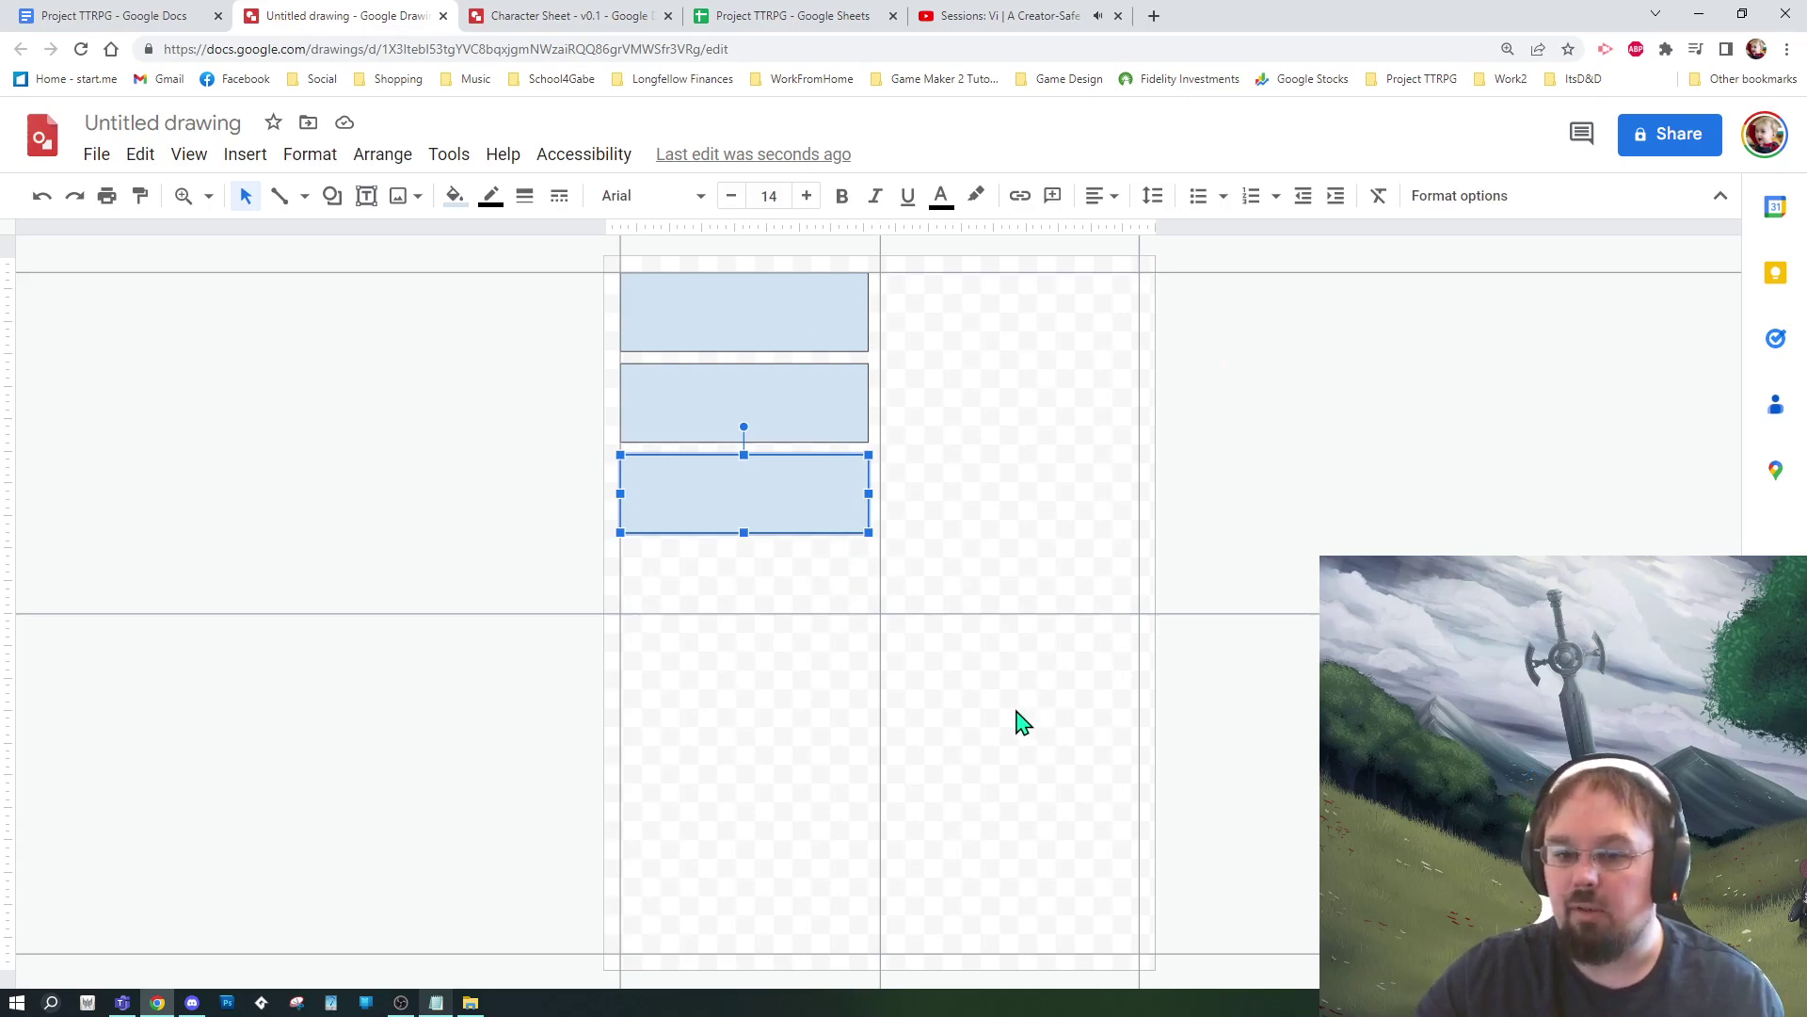
{"action": "key", "text": "Delete"}
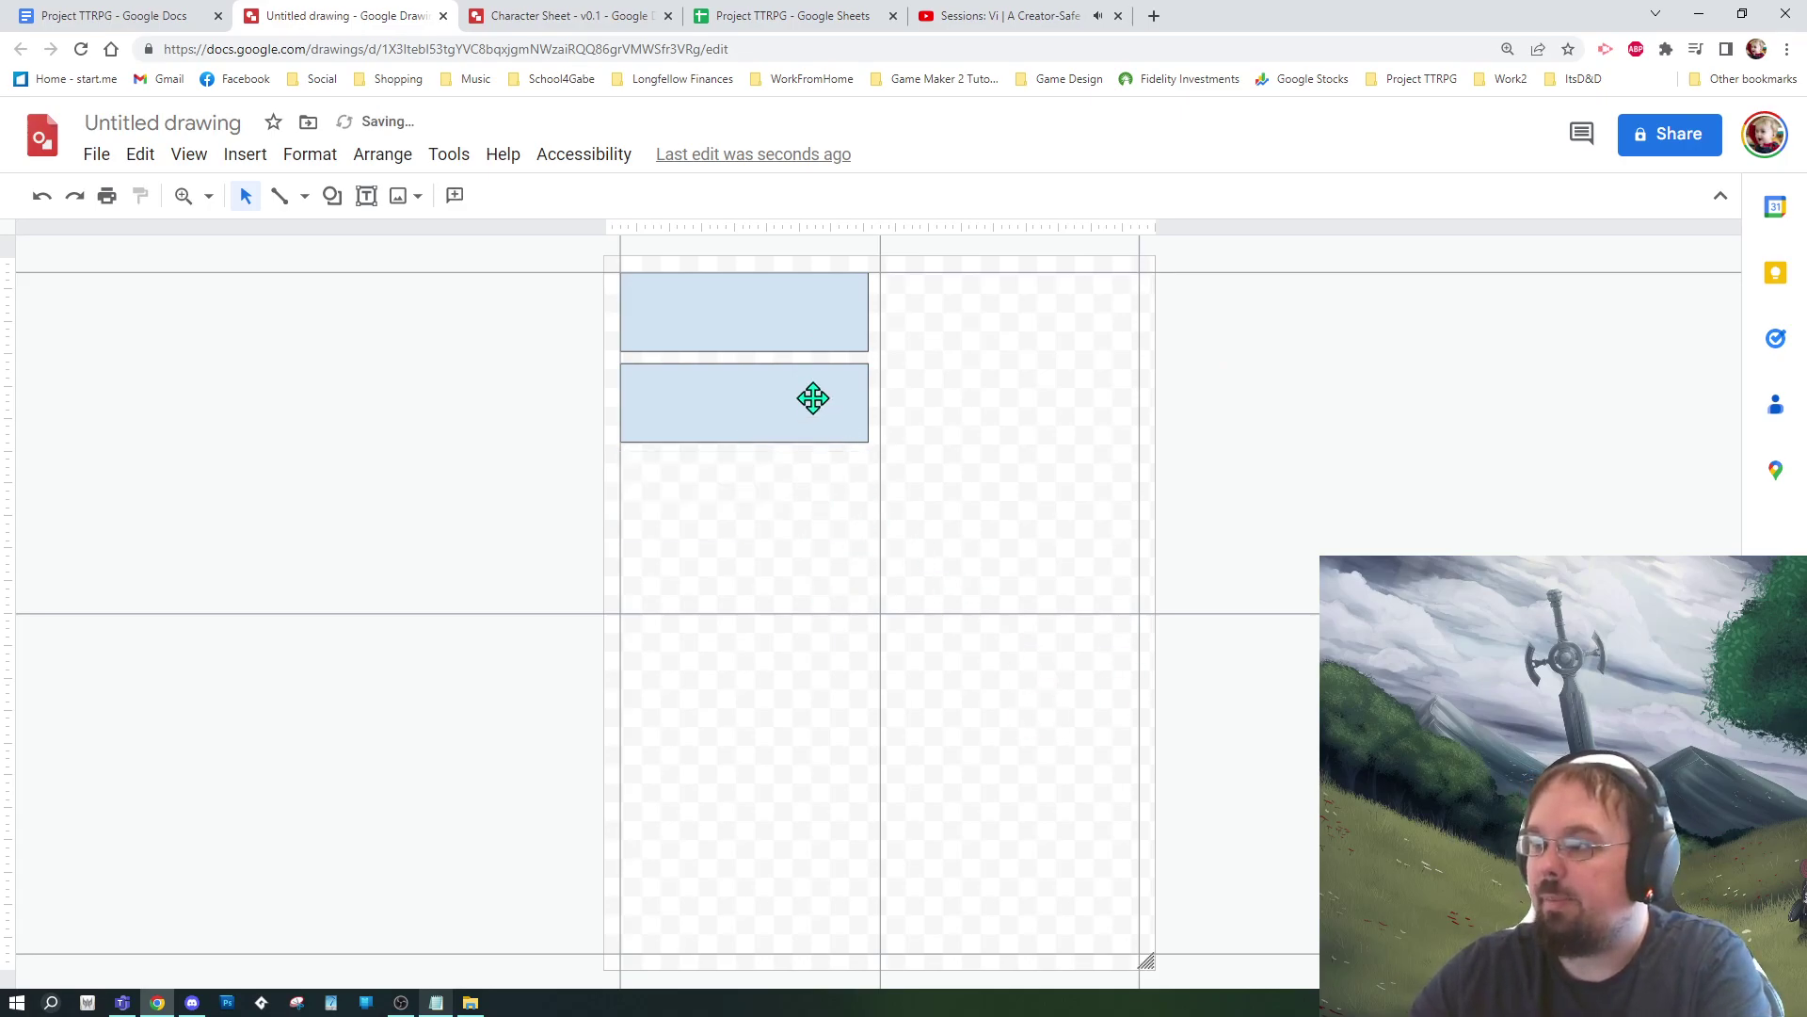
{"action": "left_click", "coordinate": [811, 395]}
{"action": "left_click", "coordinate": [807, 320]}
{"action": "left_click_drag", "start_coordinate": [815, 424], "coordinate": [1139, 300]}
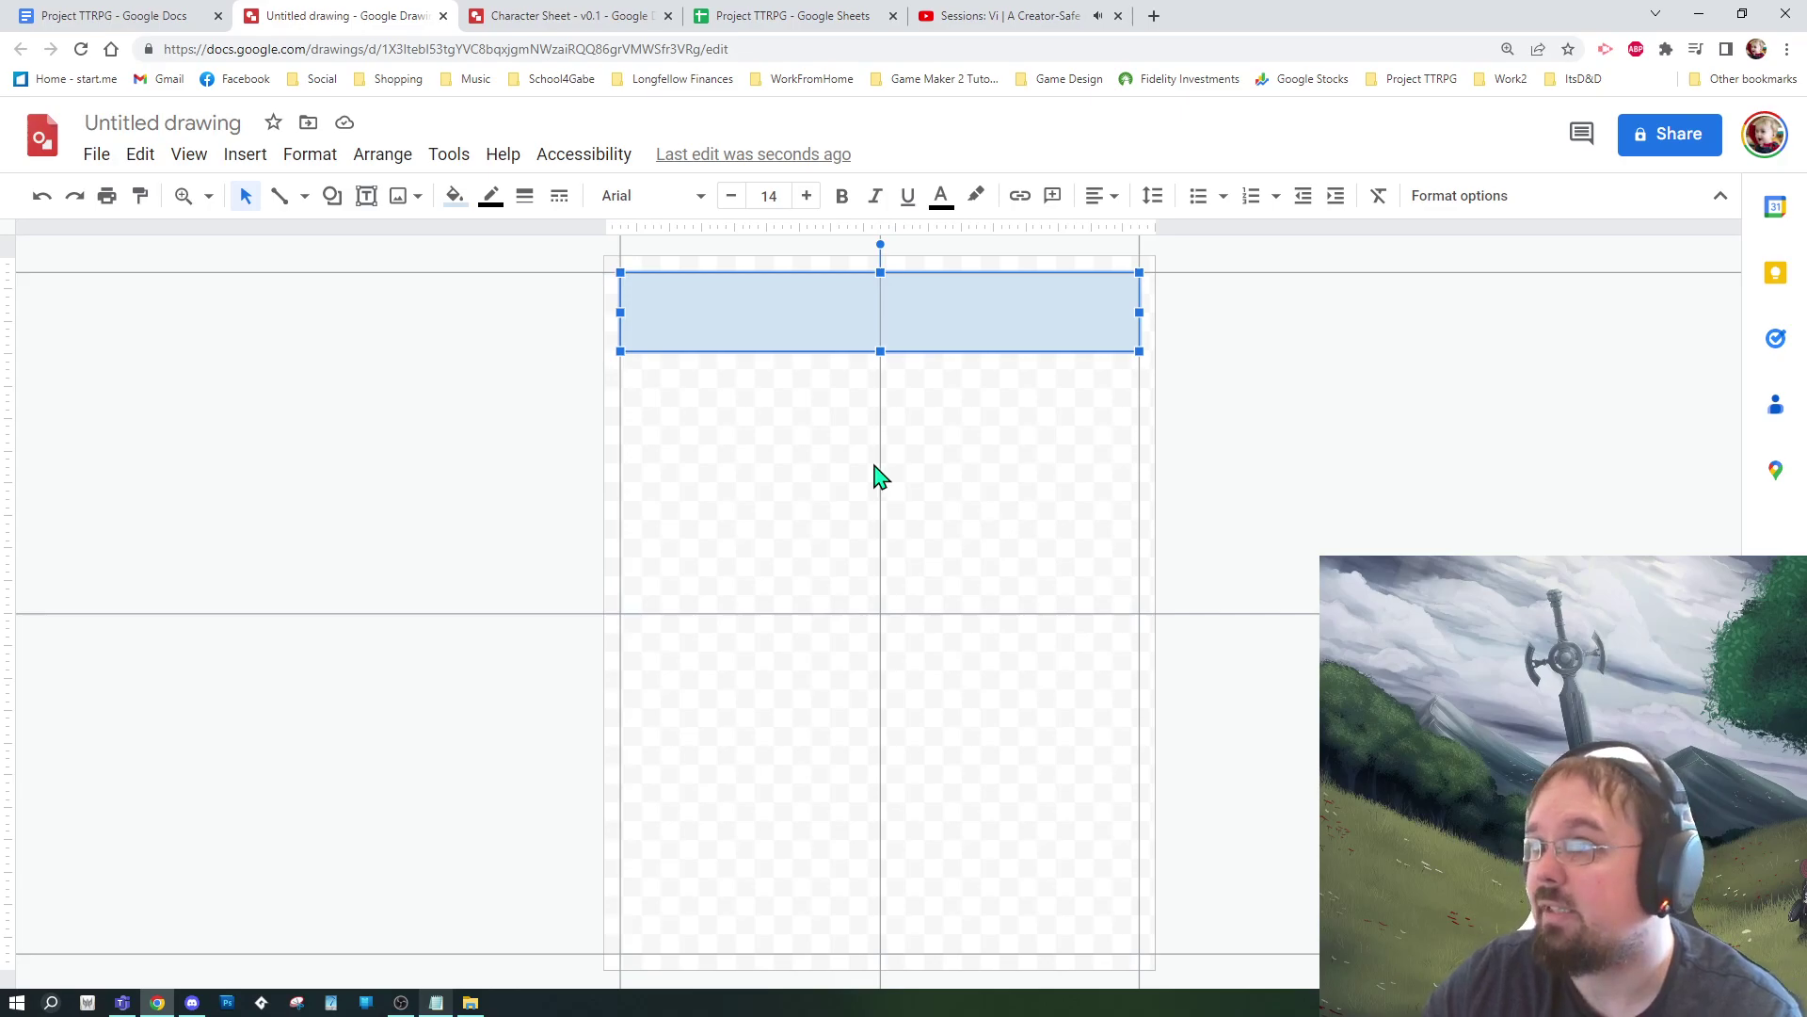
{"action": "left_click", "coordinate": [182, 26]}
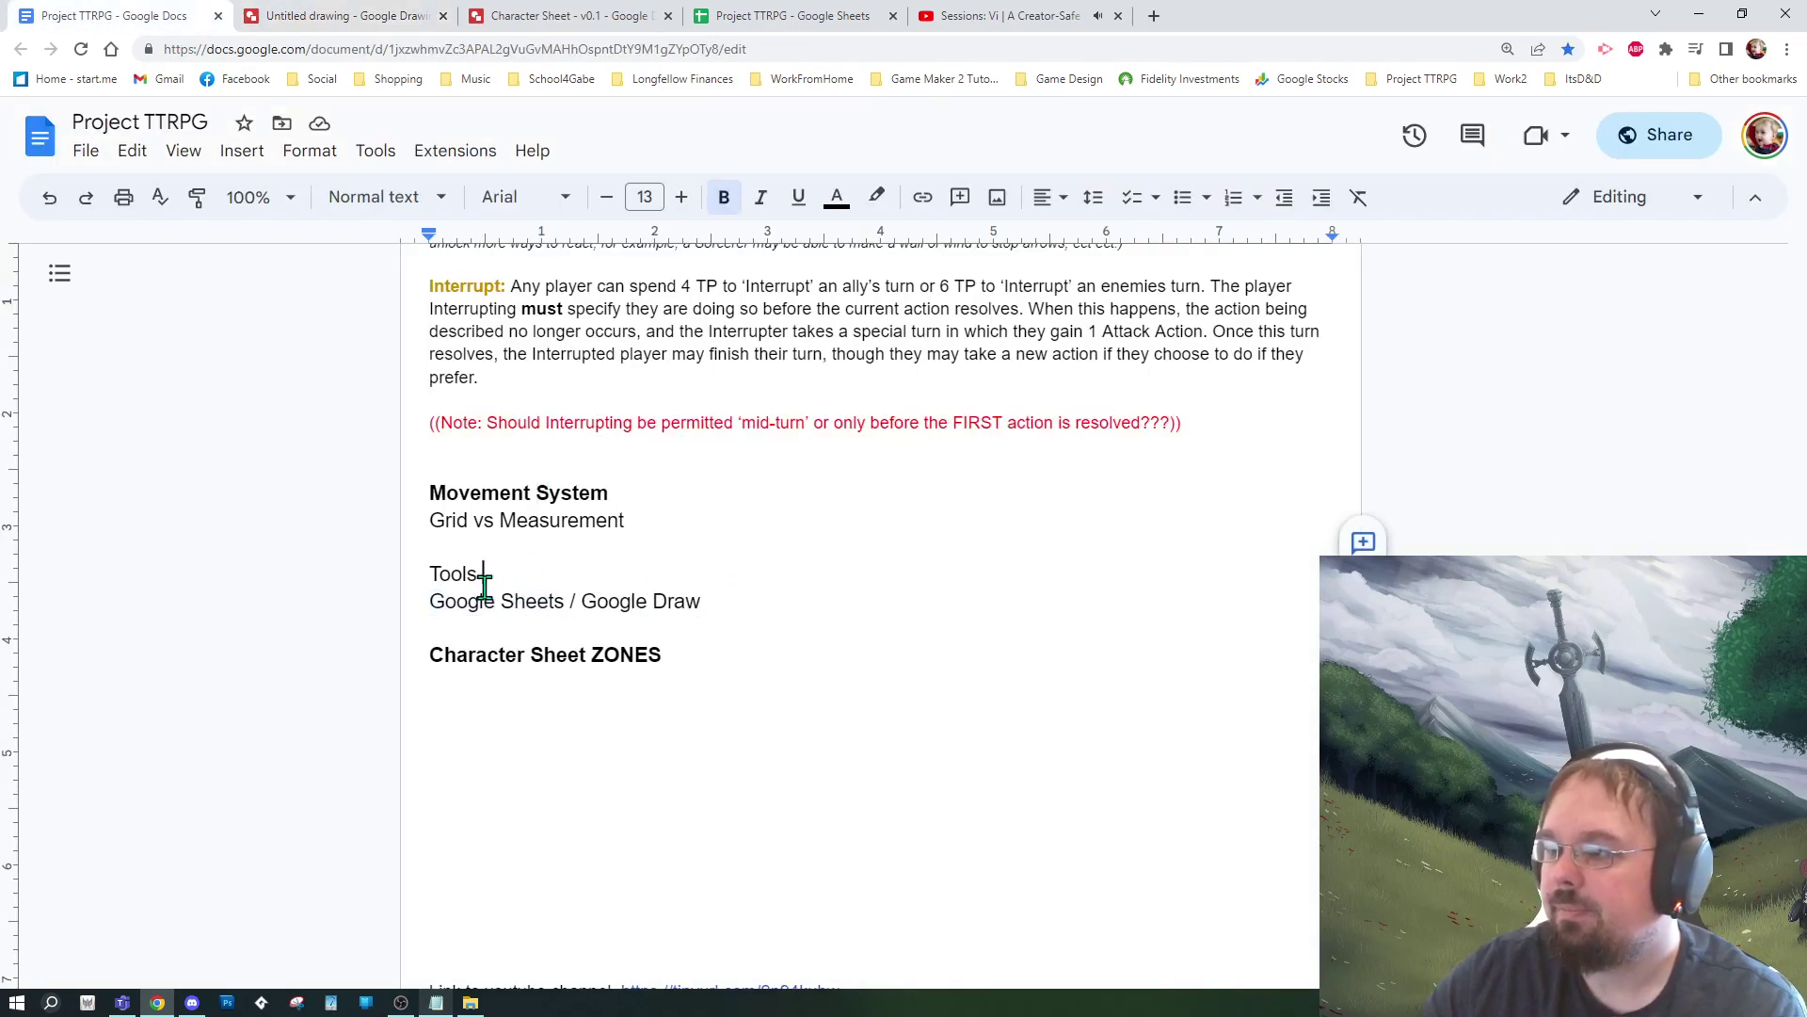
{"action": "left_click", "coordinate": [636, 600]}
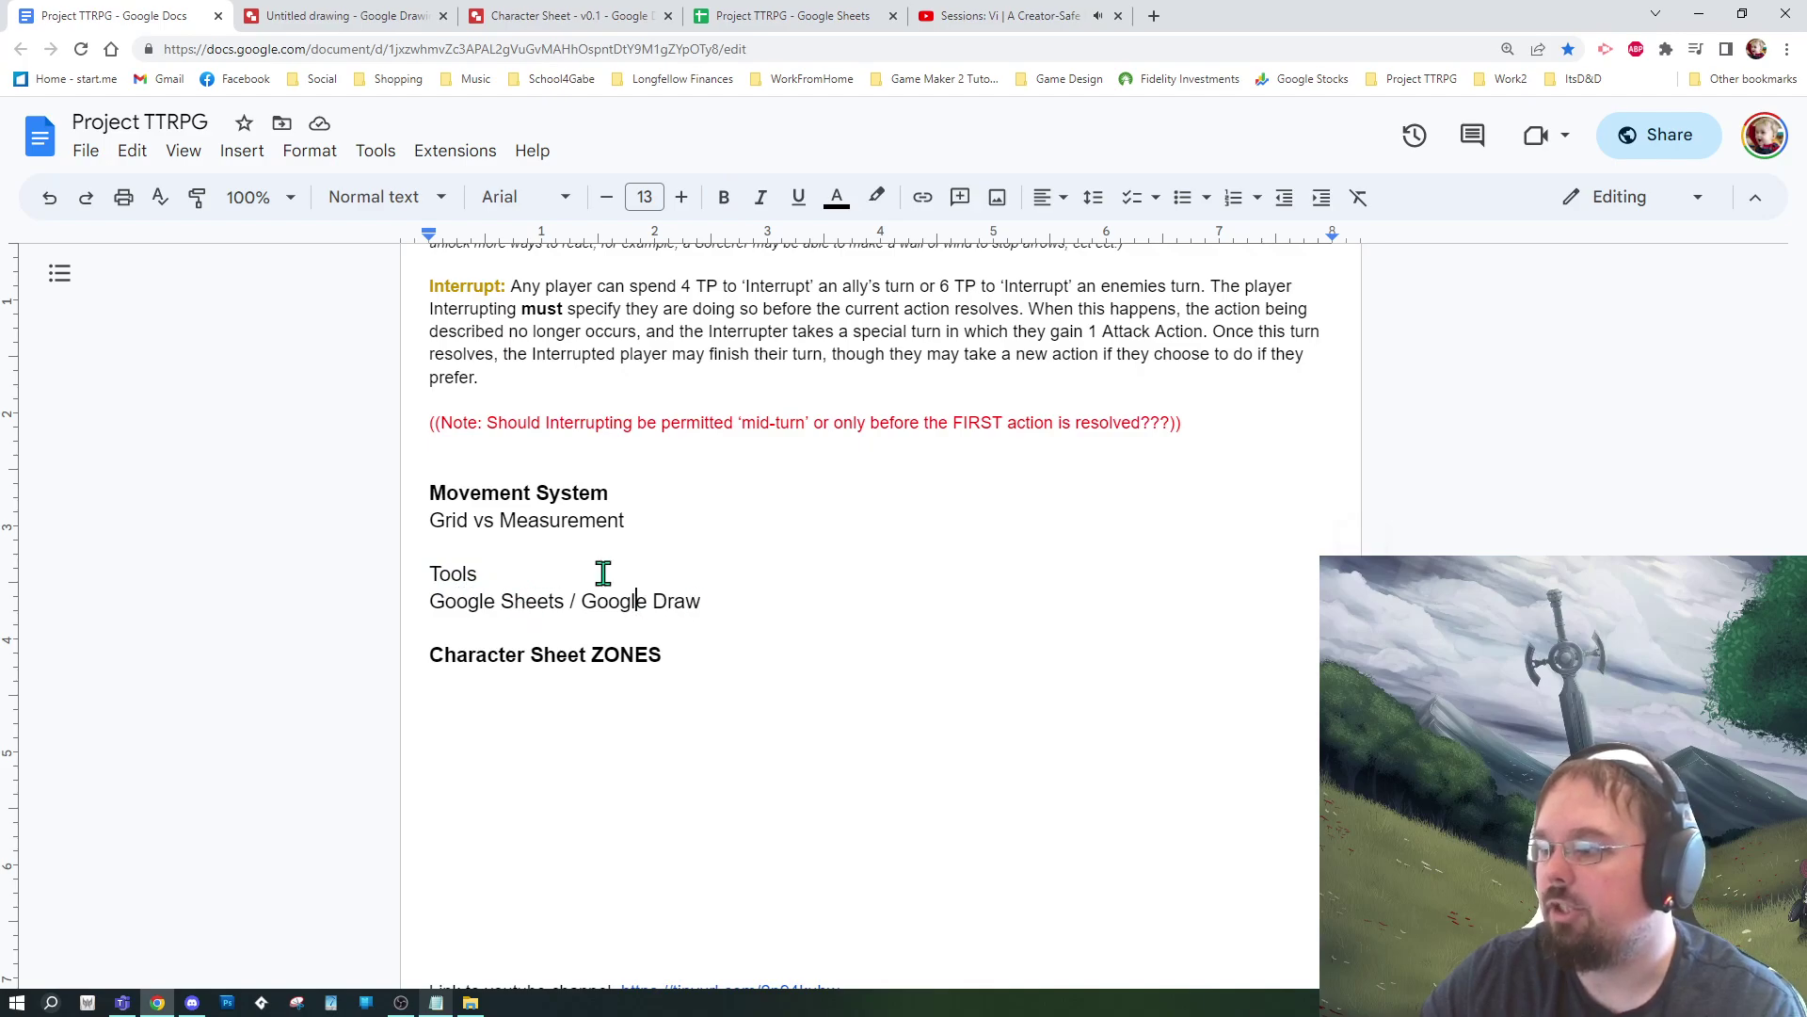
Step: Open the Project TTRPG spreadsheet's empty Example sheet and select all its cells
{"action": "left_click", "coordinate": [784, 21]}
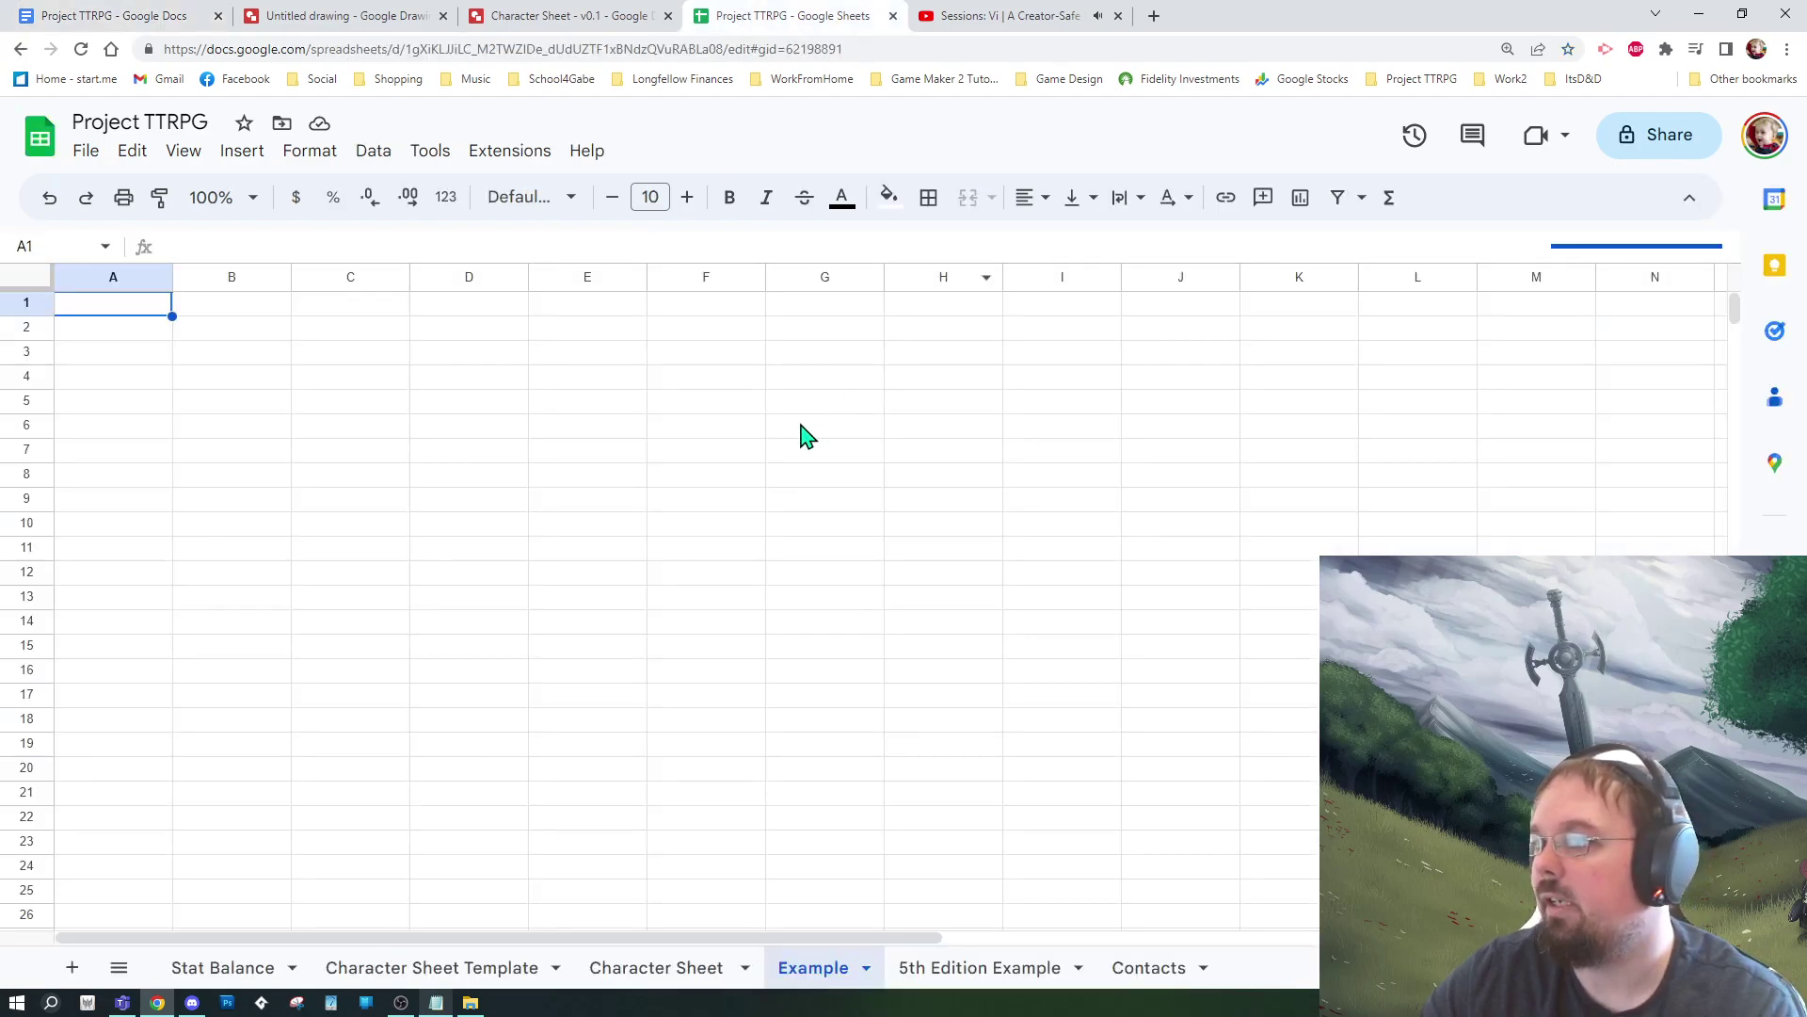
{"action": "left_click", "coordinate": [800, 696]}
{"action": "left_click", "coordinate": [584, 527]}
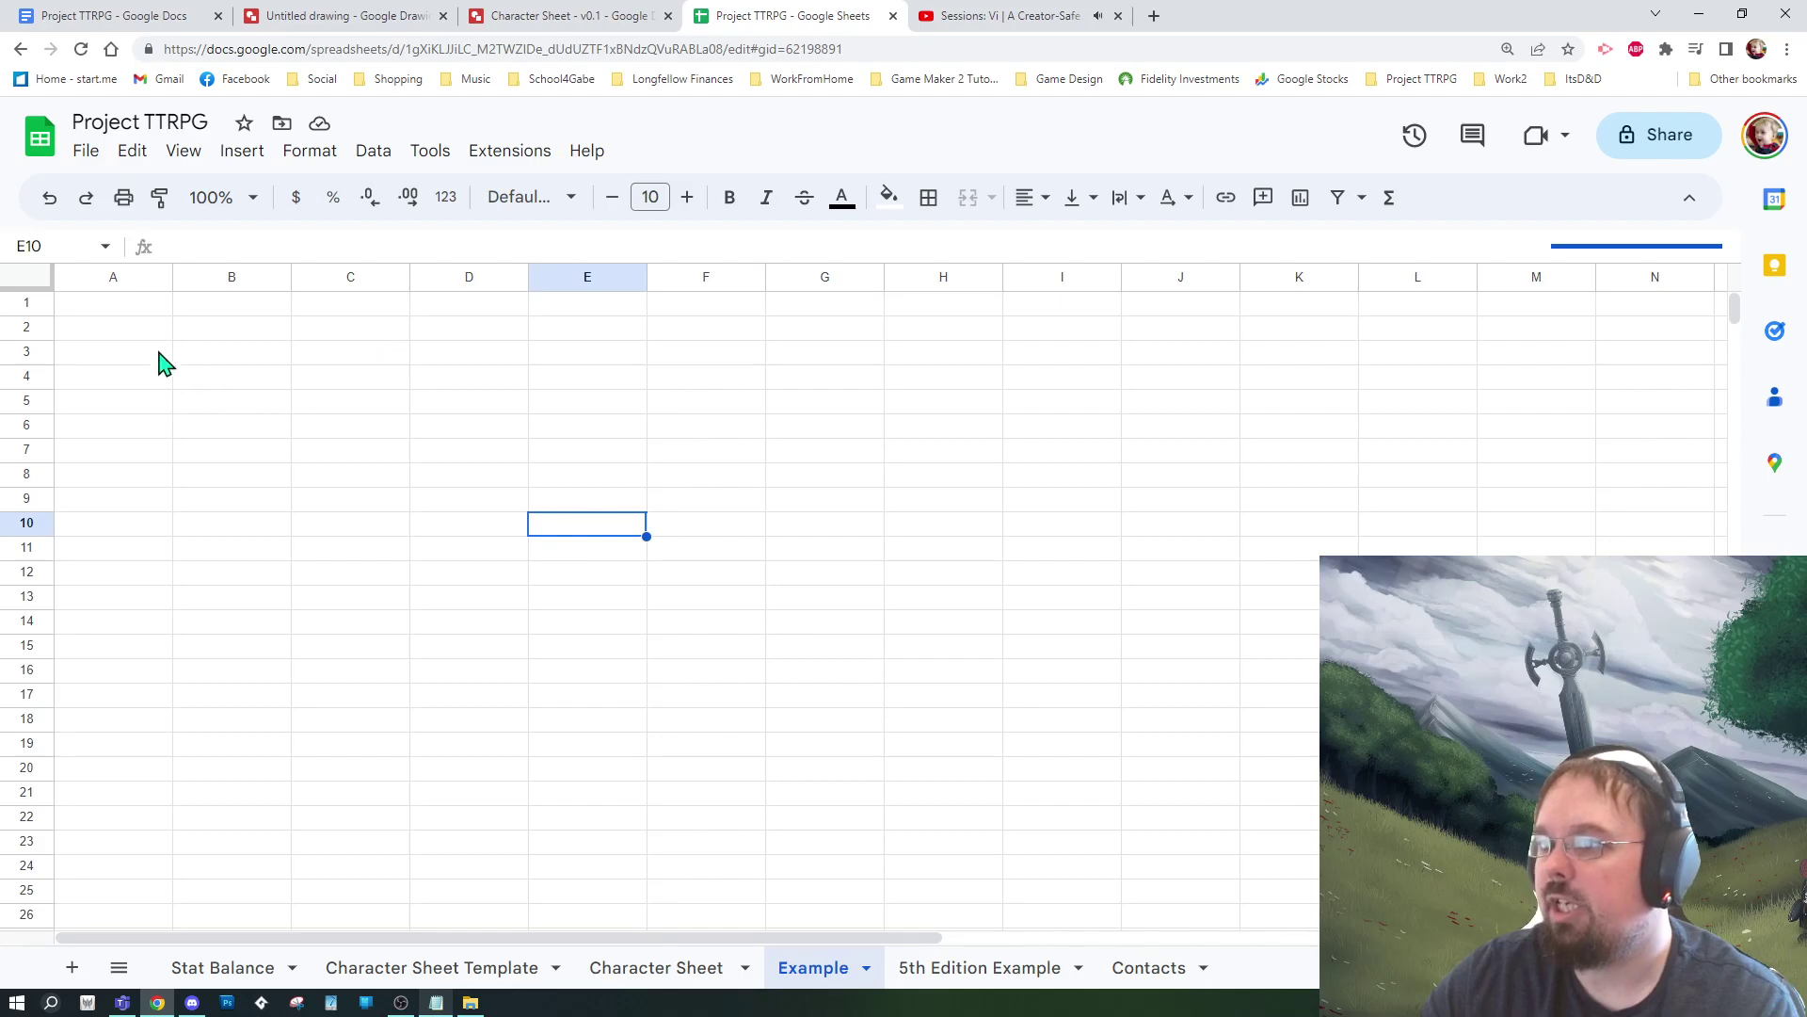
{"action": "left_click", "coordinate": [148, 315]}
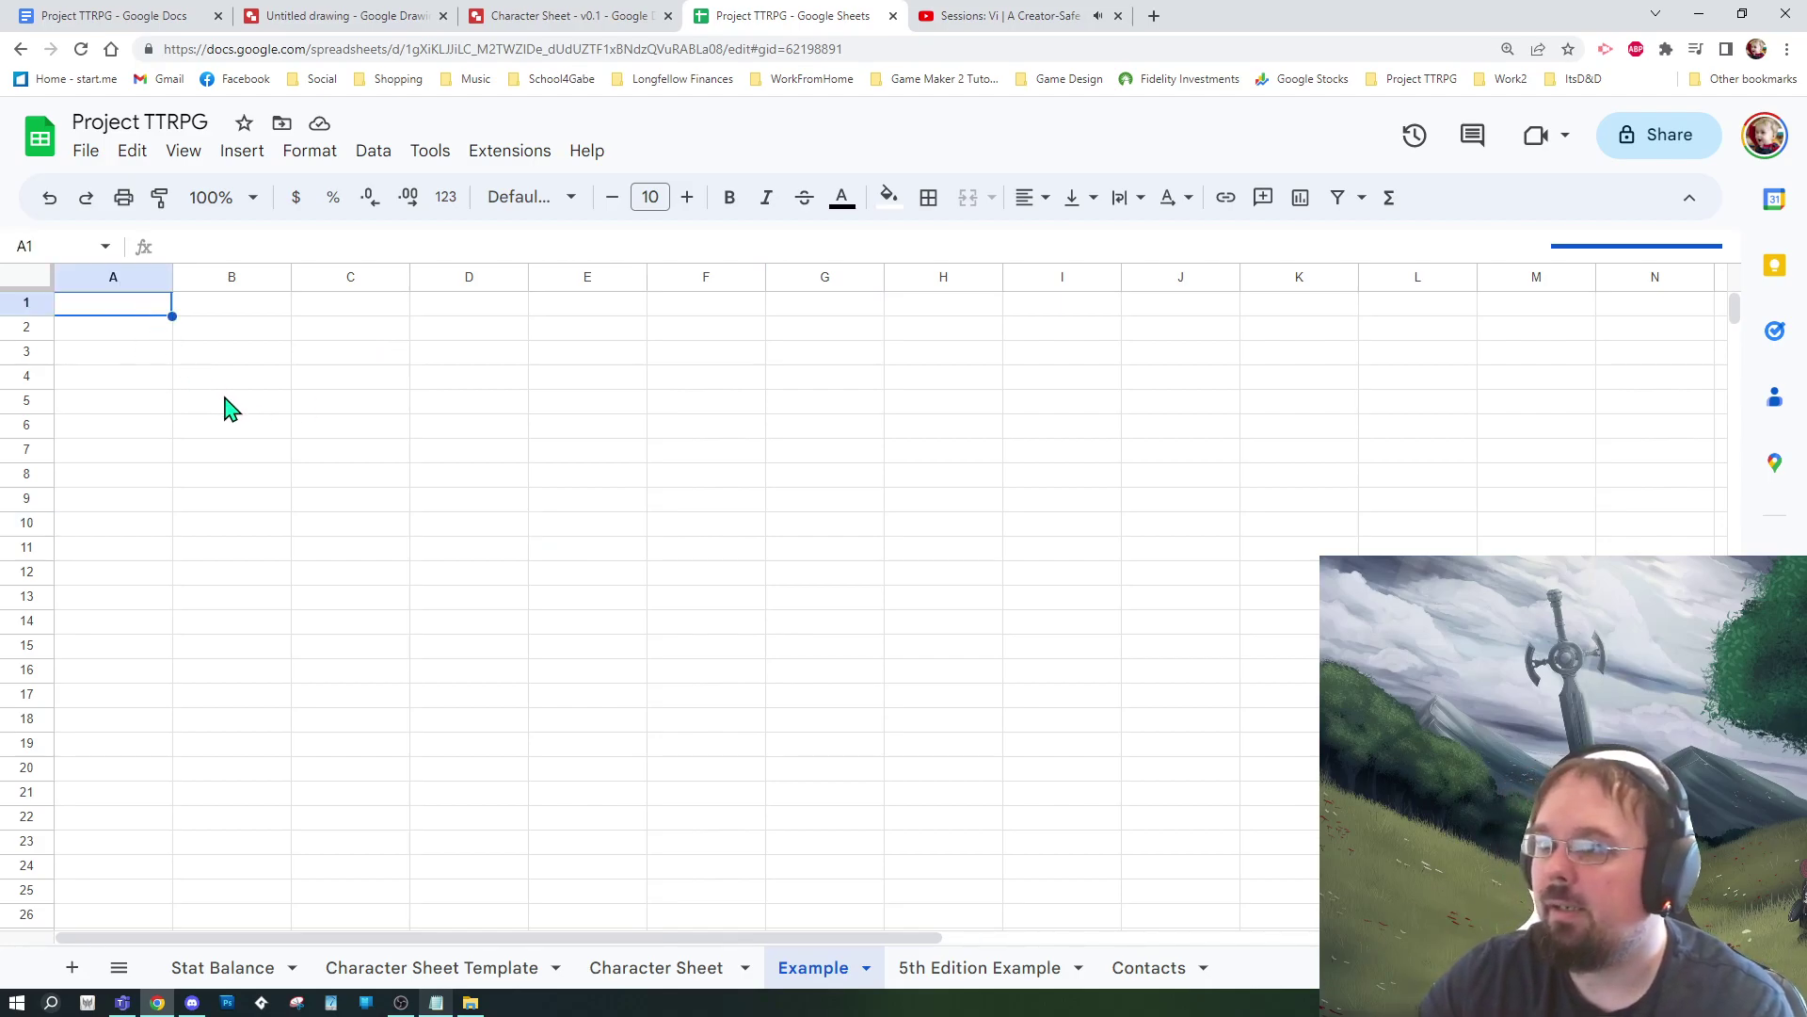
{"action": "left_click", "coordinate": [226, 407]}
{"action": "left_click", "coordinate": [195, 314]}
{"action": "left_click", "coordinate": [28, 277]}
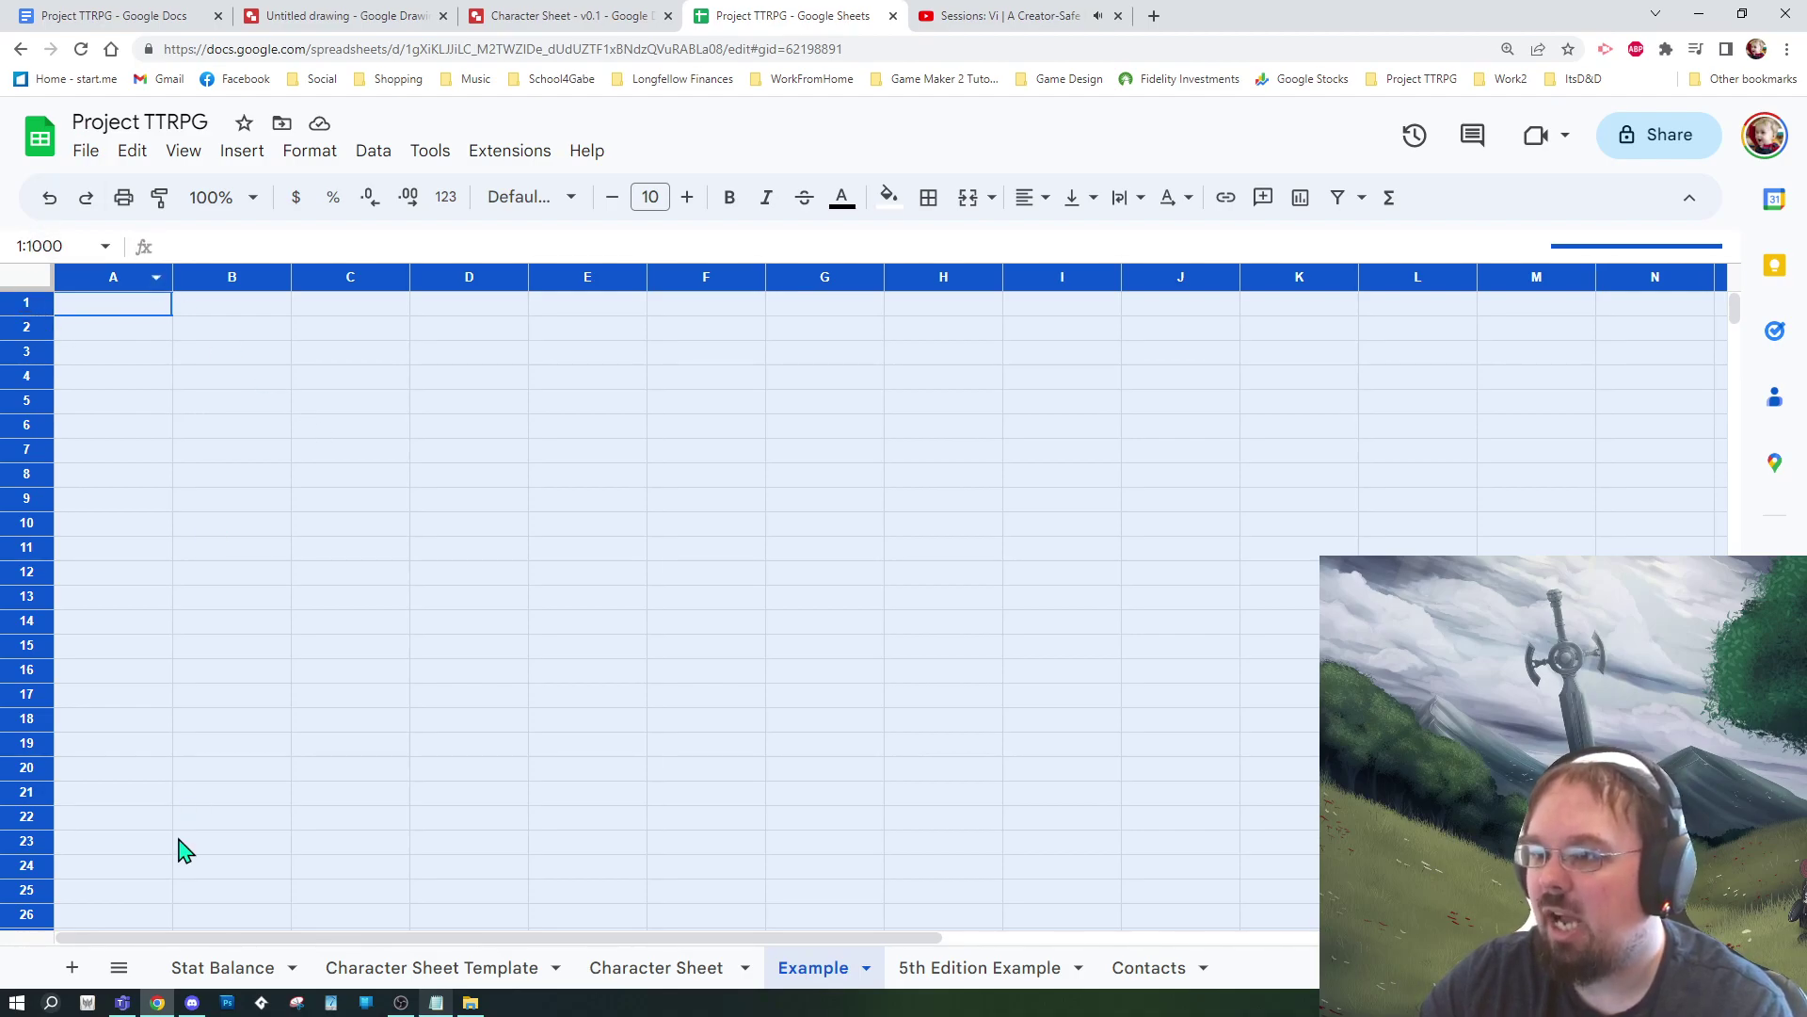
{"action": "left_click", "coordinate": [894, 577]}
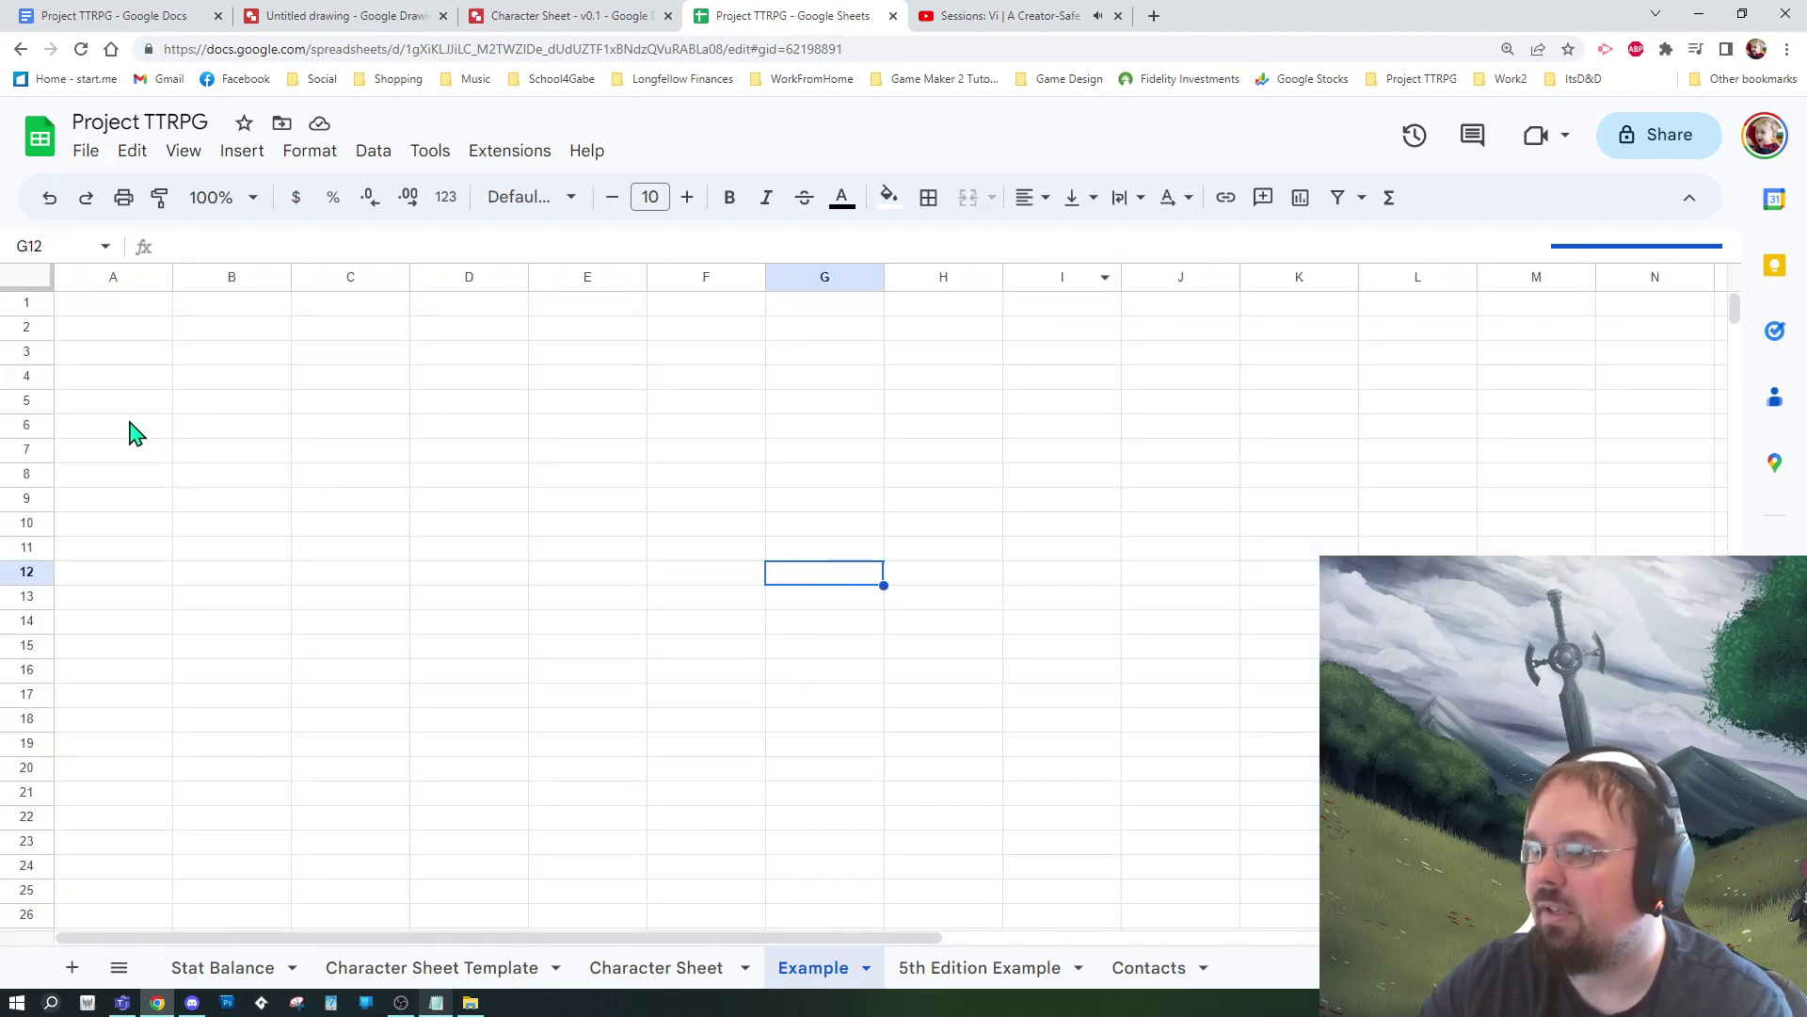
{"action": "left_click", "coordinate": [40, 284]}
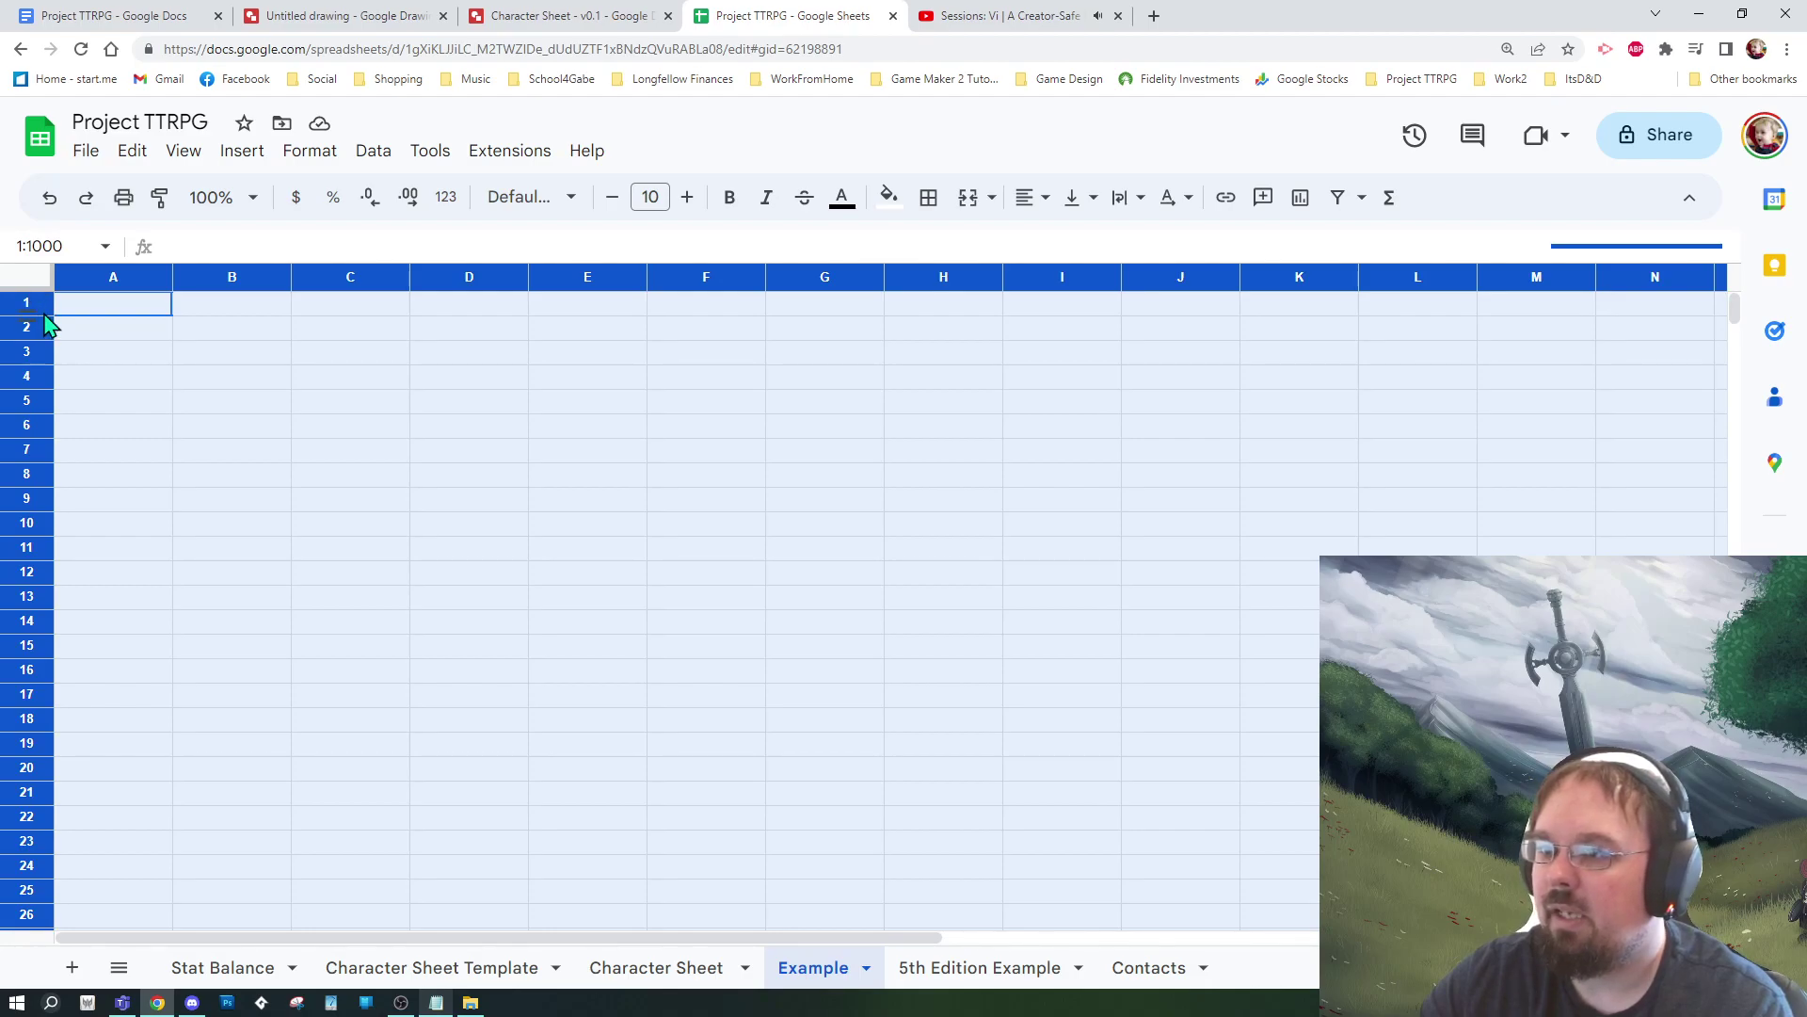
{"action": "left_click", "coordinate": [44, 307]}
{"action": "left_click", "coordinate": [215, 406]}
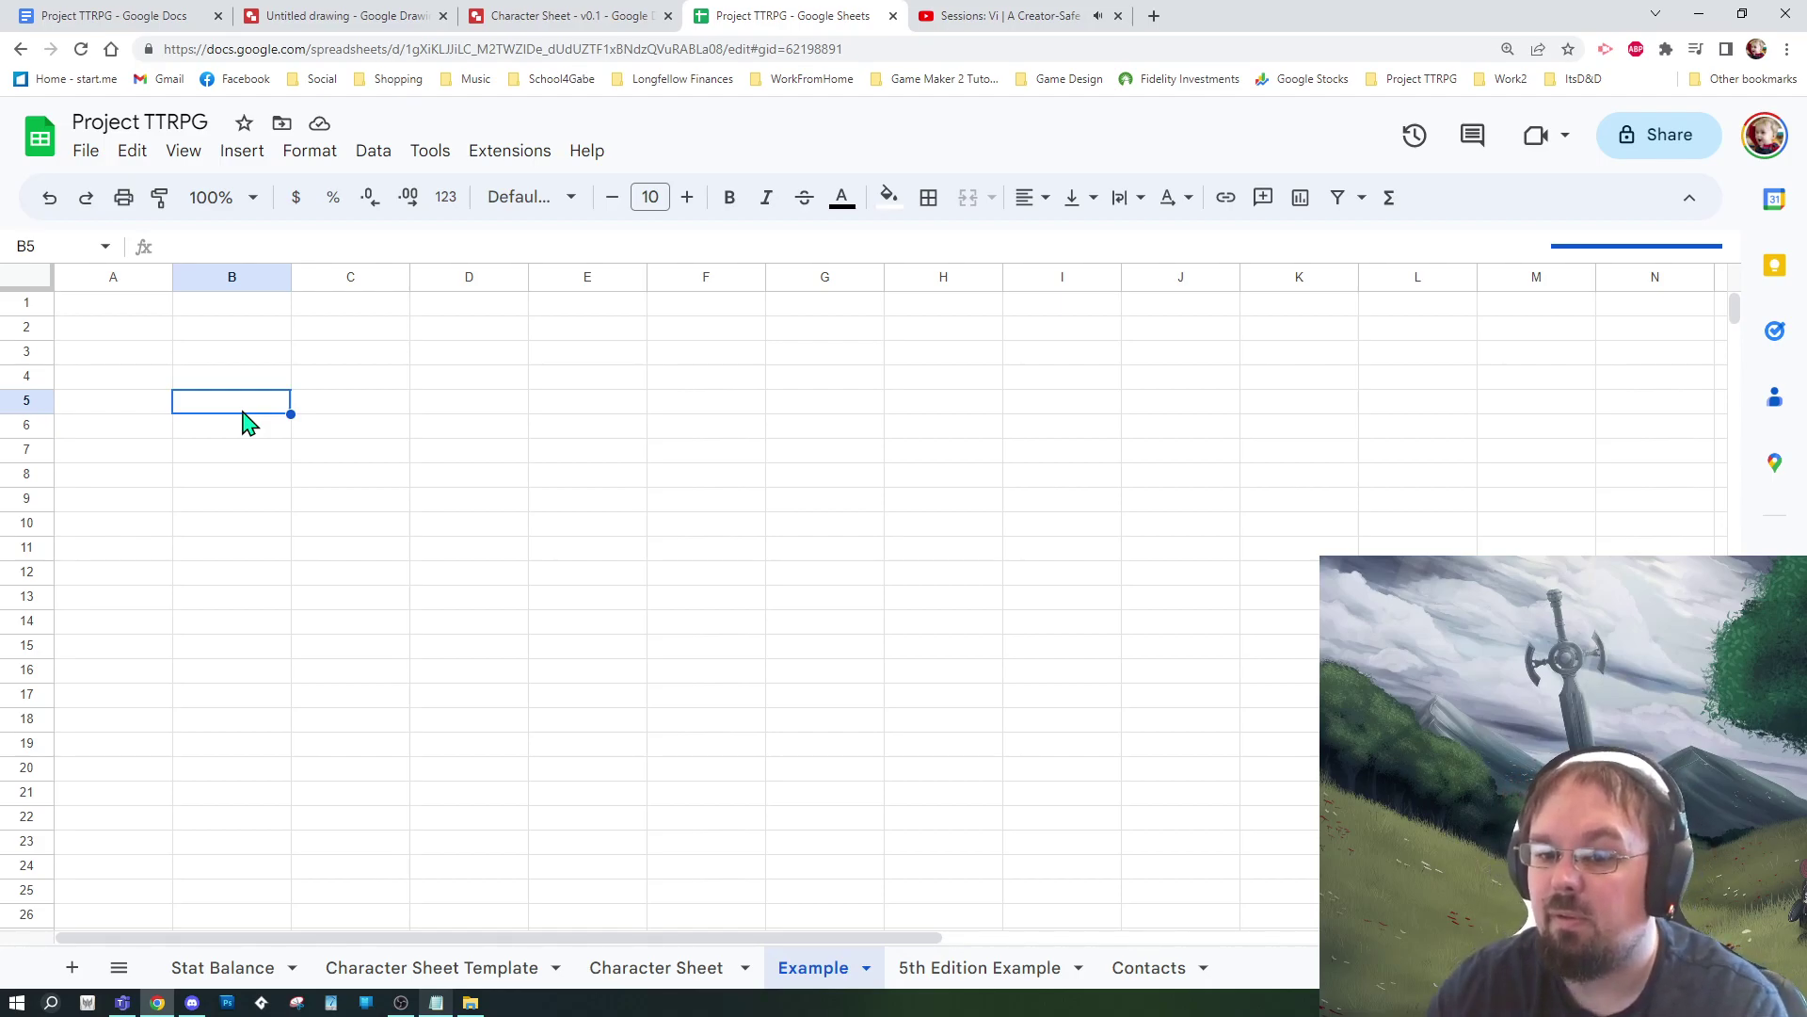
{"action": "left_click", "coordinate": [34, 280]}
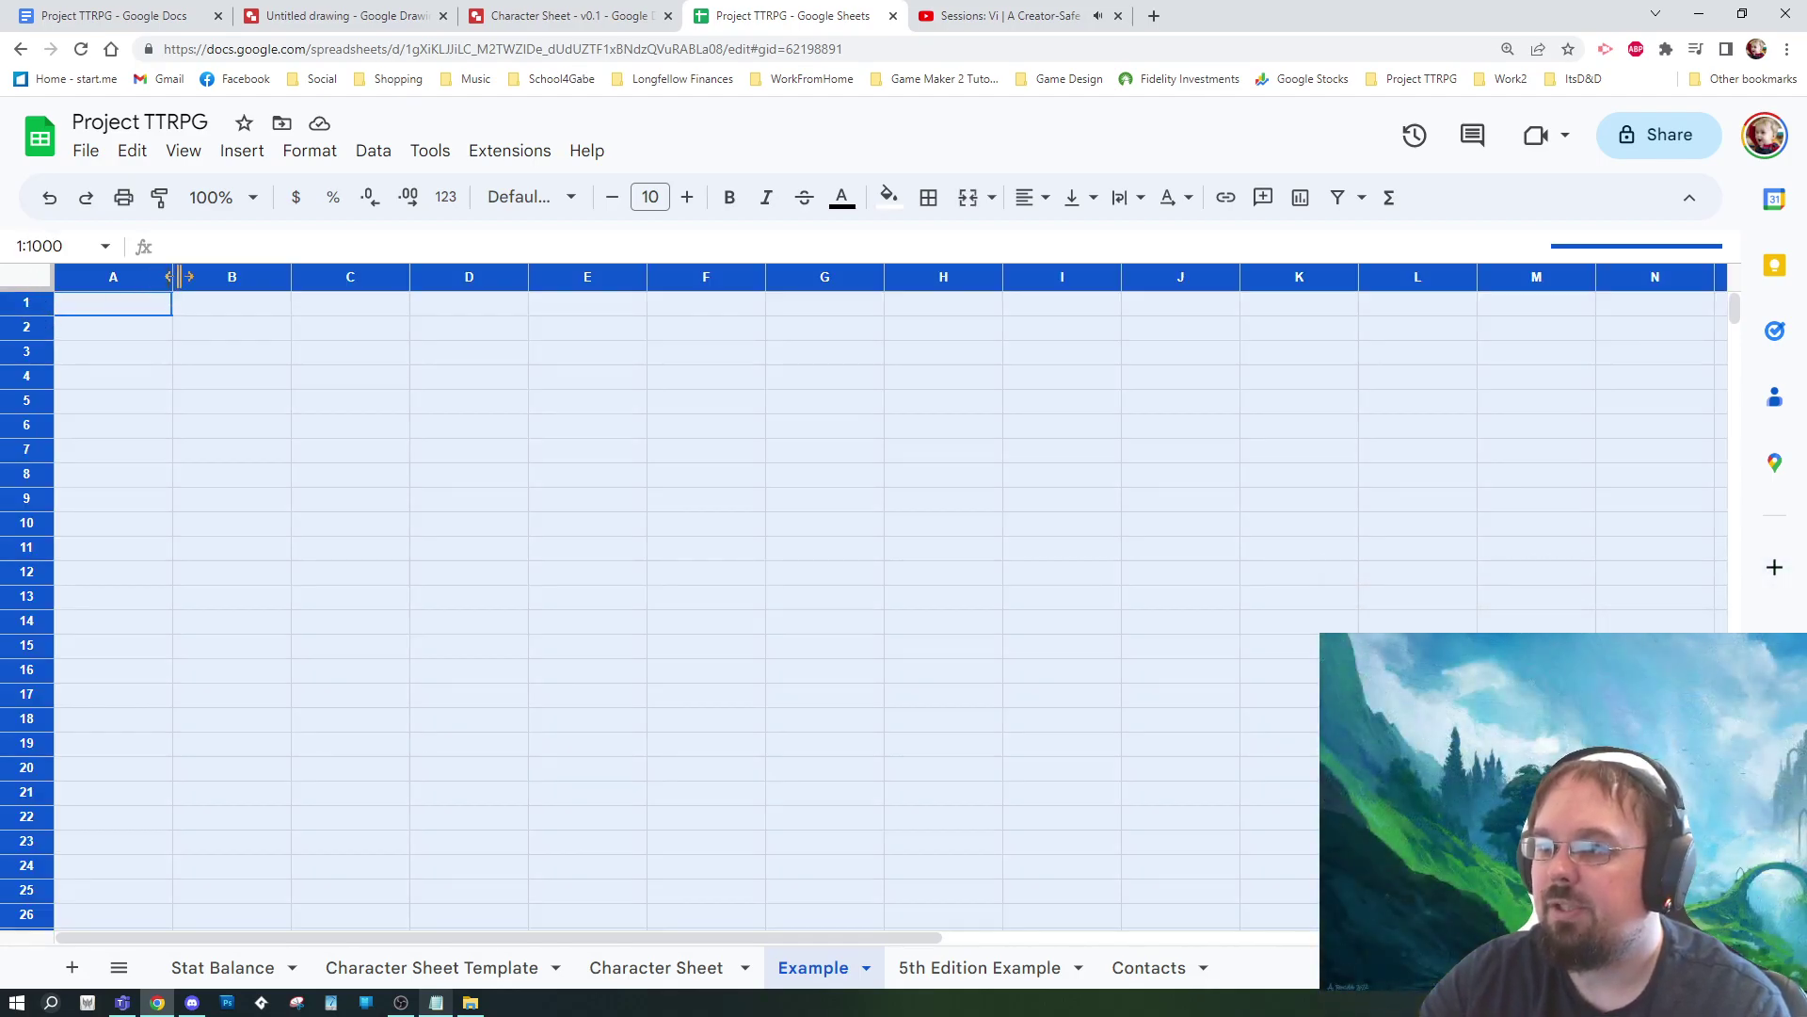
Step: Narrow every column of the Example sheet to a small grid-like width
{"action": "left_click_drag", "start_coordinate": [173, 276], "coordinate": [814, 756]}
{"action": "left_click", "coordinate": [676, 524]}
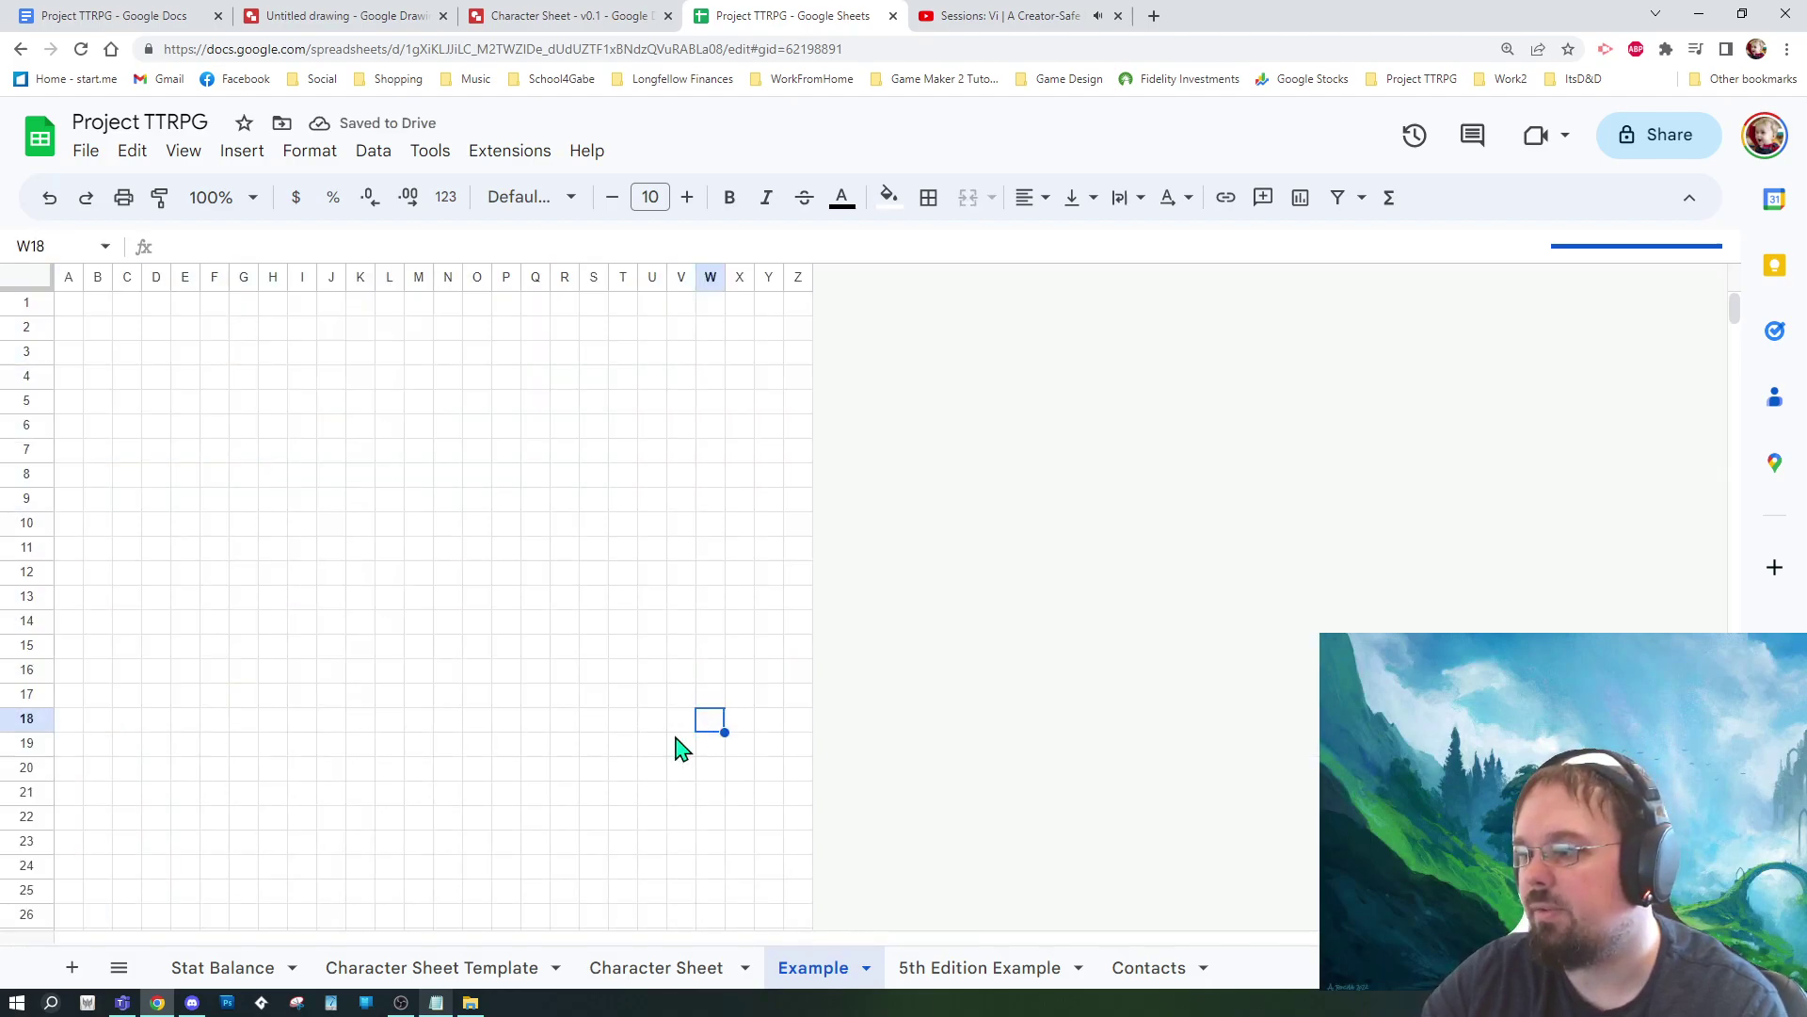
{"action": "left_click", "coordinate": [602, 753]}
{"action": "left_click_drag", "start_coordinate": [68, 277], "coordinate": [809, 255]}
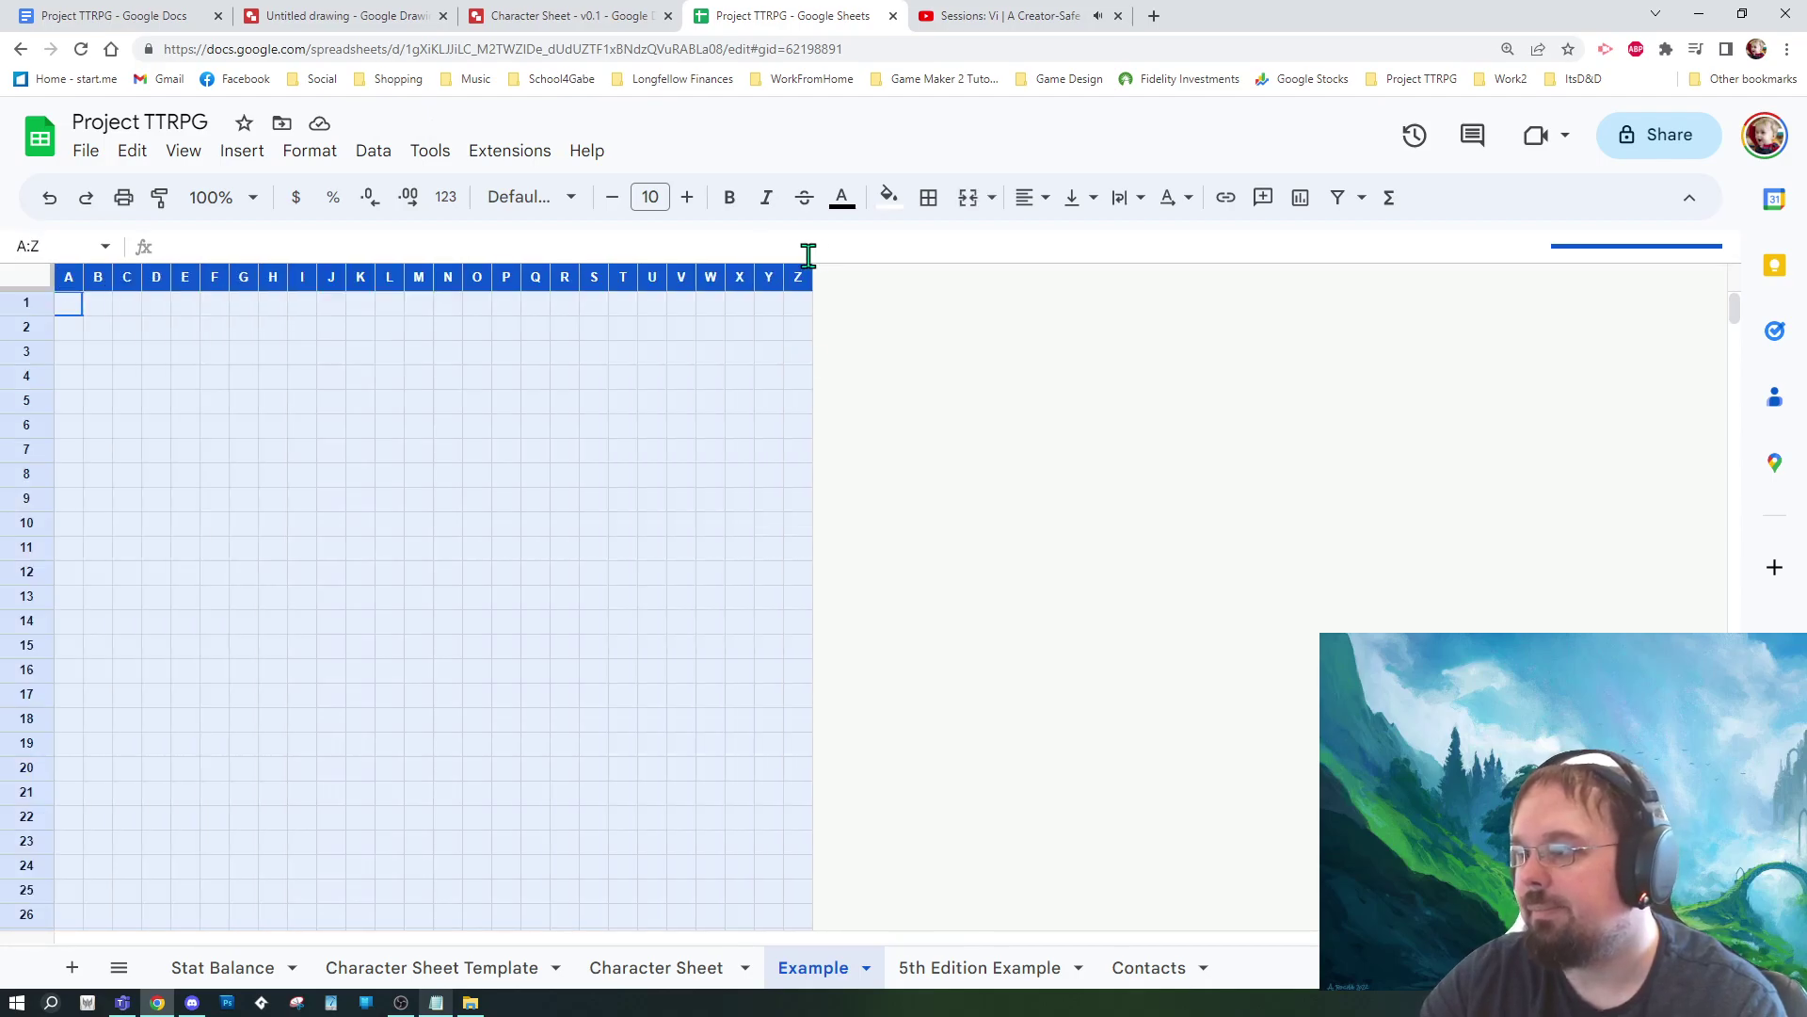
{"action": "left_click", "coordinate": [717, 349]}
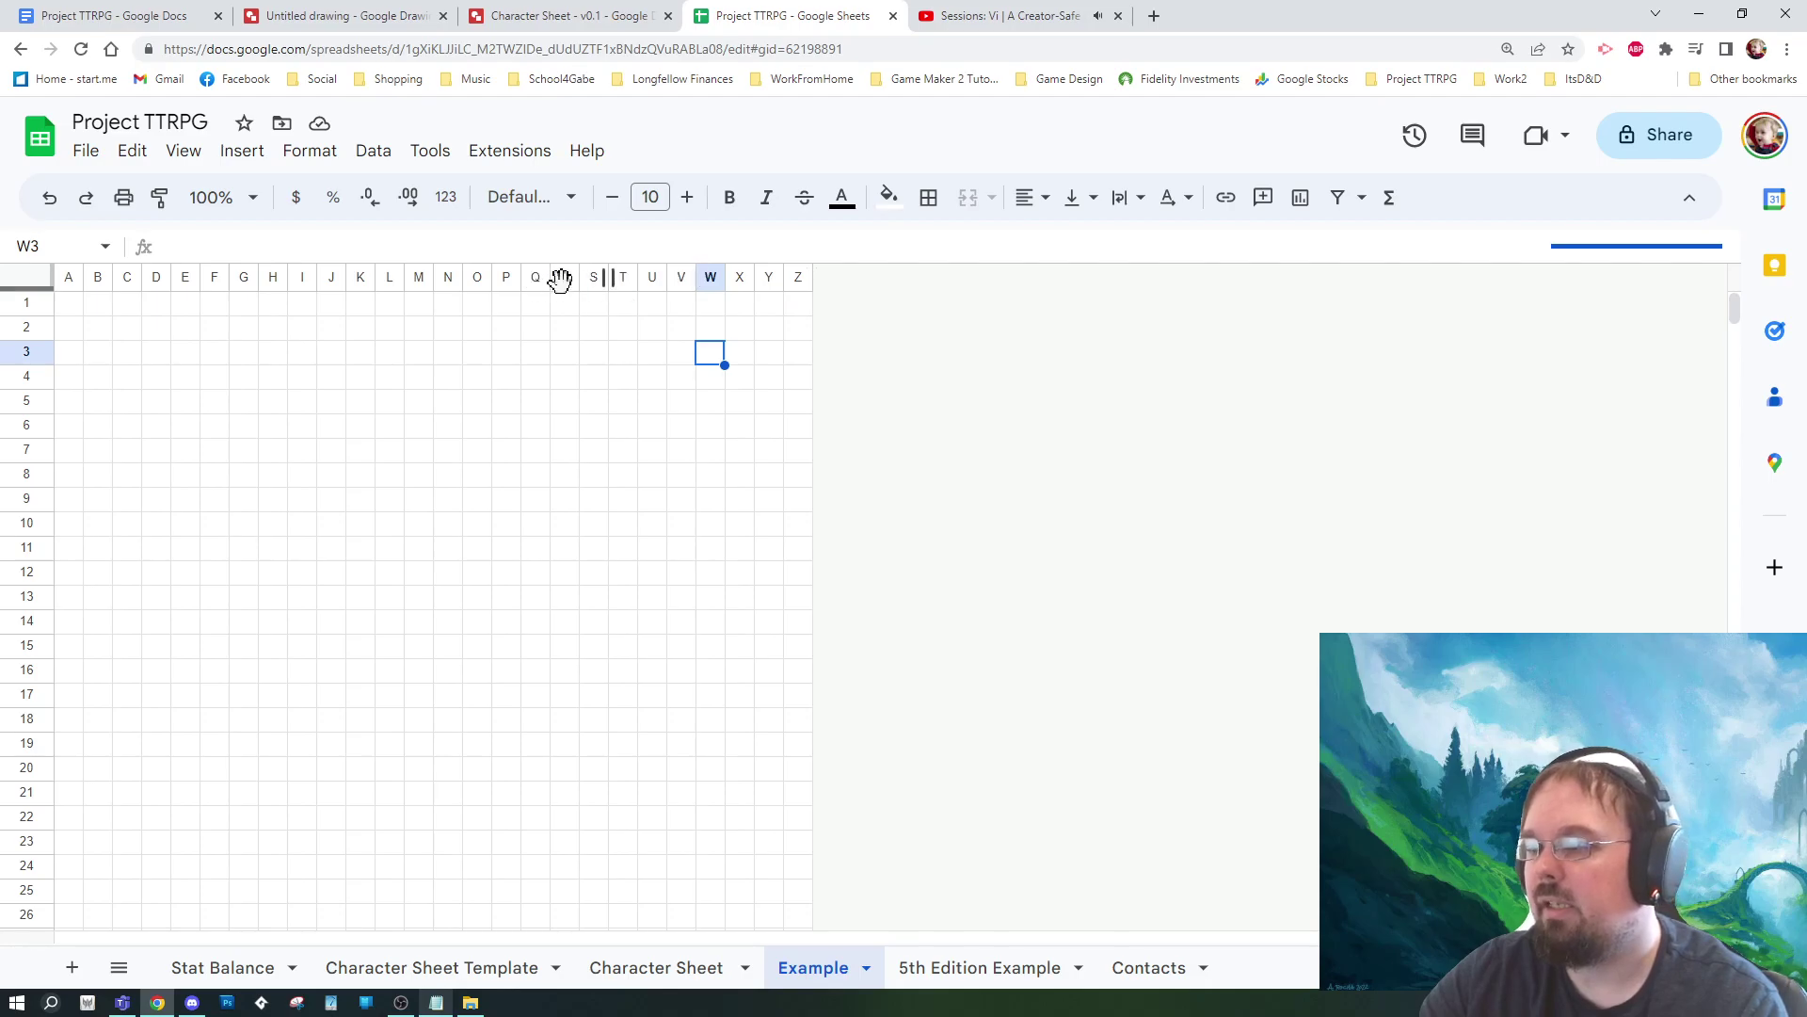
Step: Insert 12 columns to the right of column Z, extending the sheet to AL
{"action": "left_click", "coordinate": [565, 450]}
{"action": "left_click_drag", "start_coordinate": [480, 277], "coordinate": [767, 275]}
{"action": "right_click", "coordinate": [766, 276]}
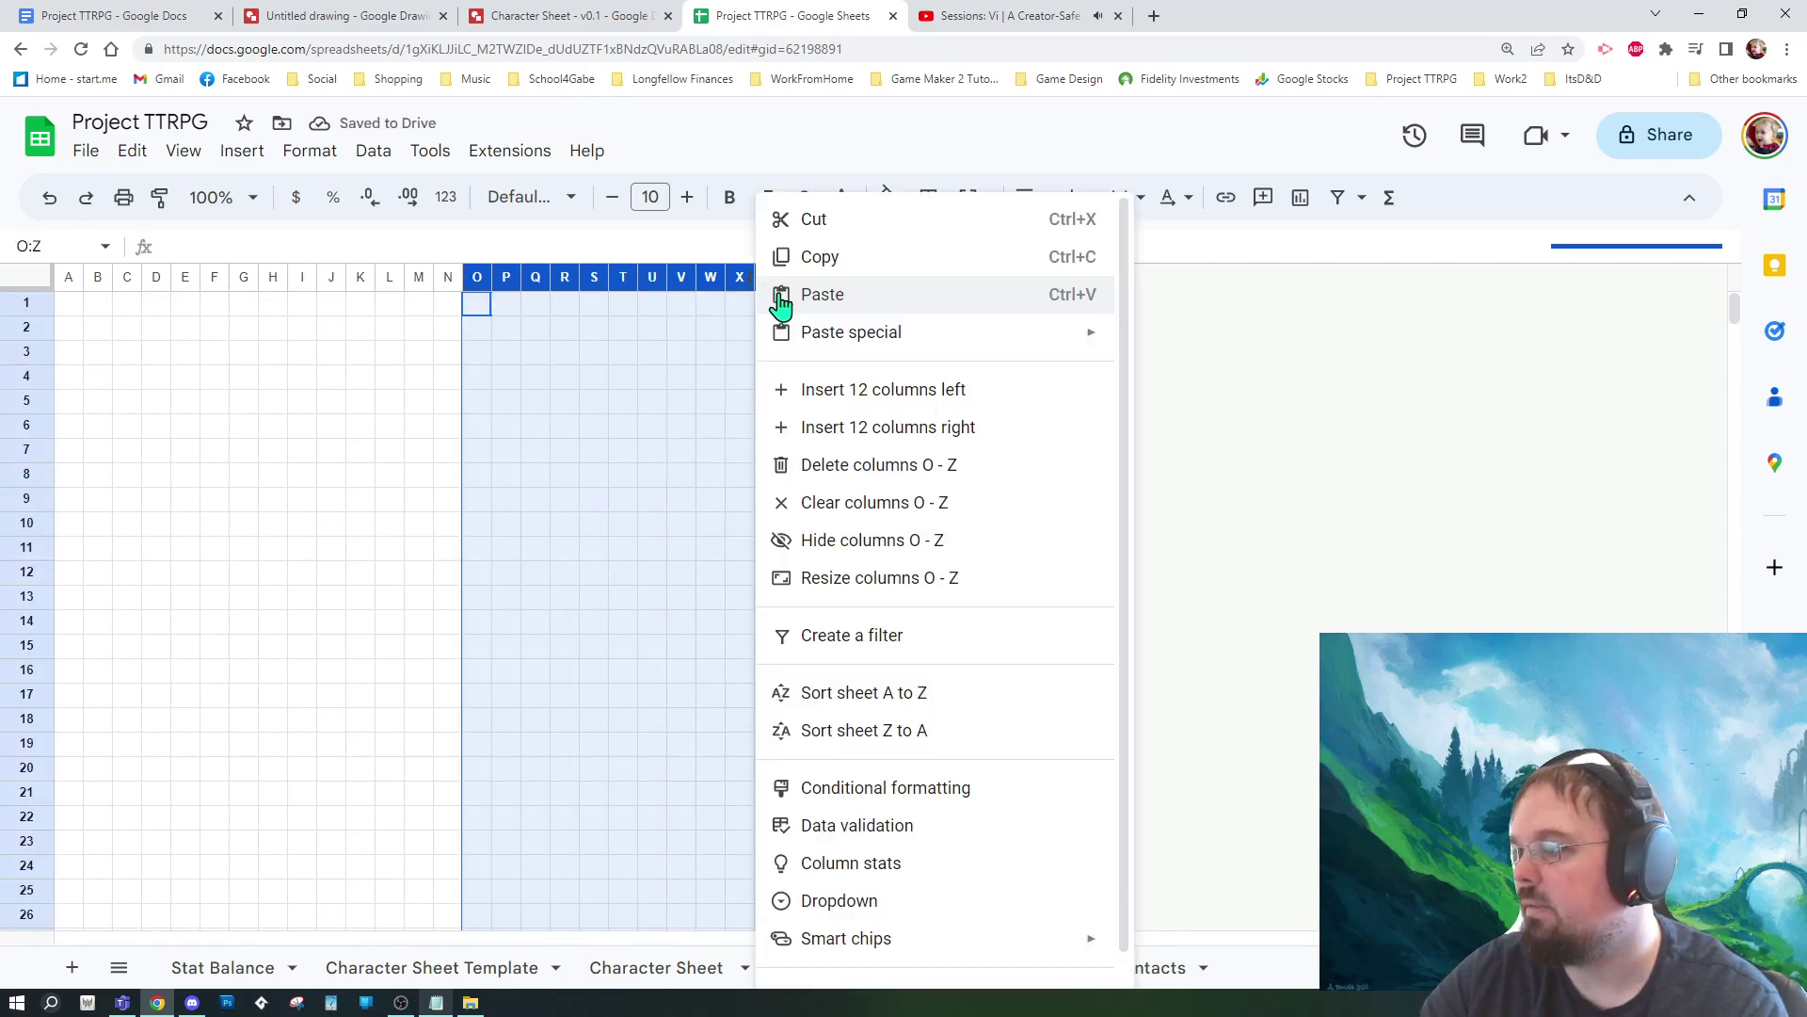
{"action": "left_click", "coordinate": [917, 426]}
{"action": "left_click", "coordinate": [1002, 426]}
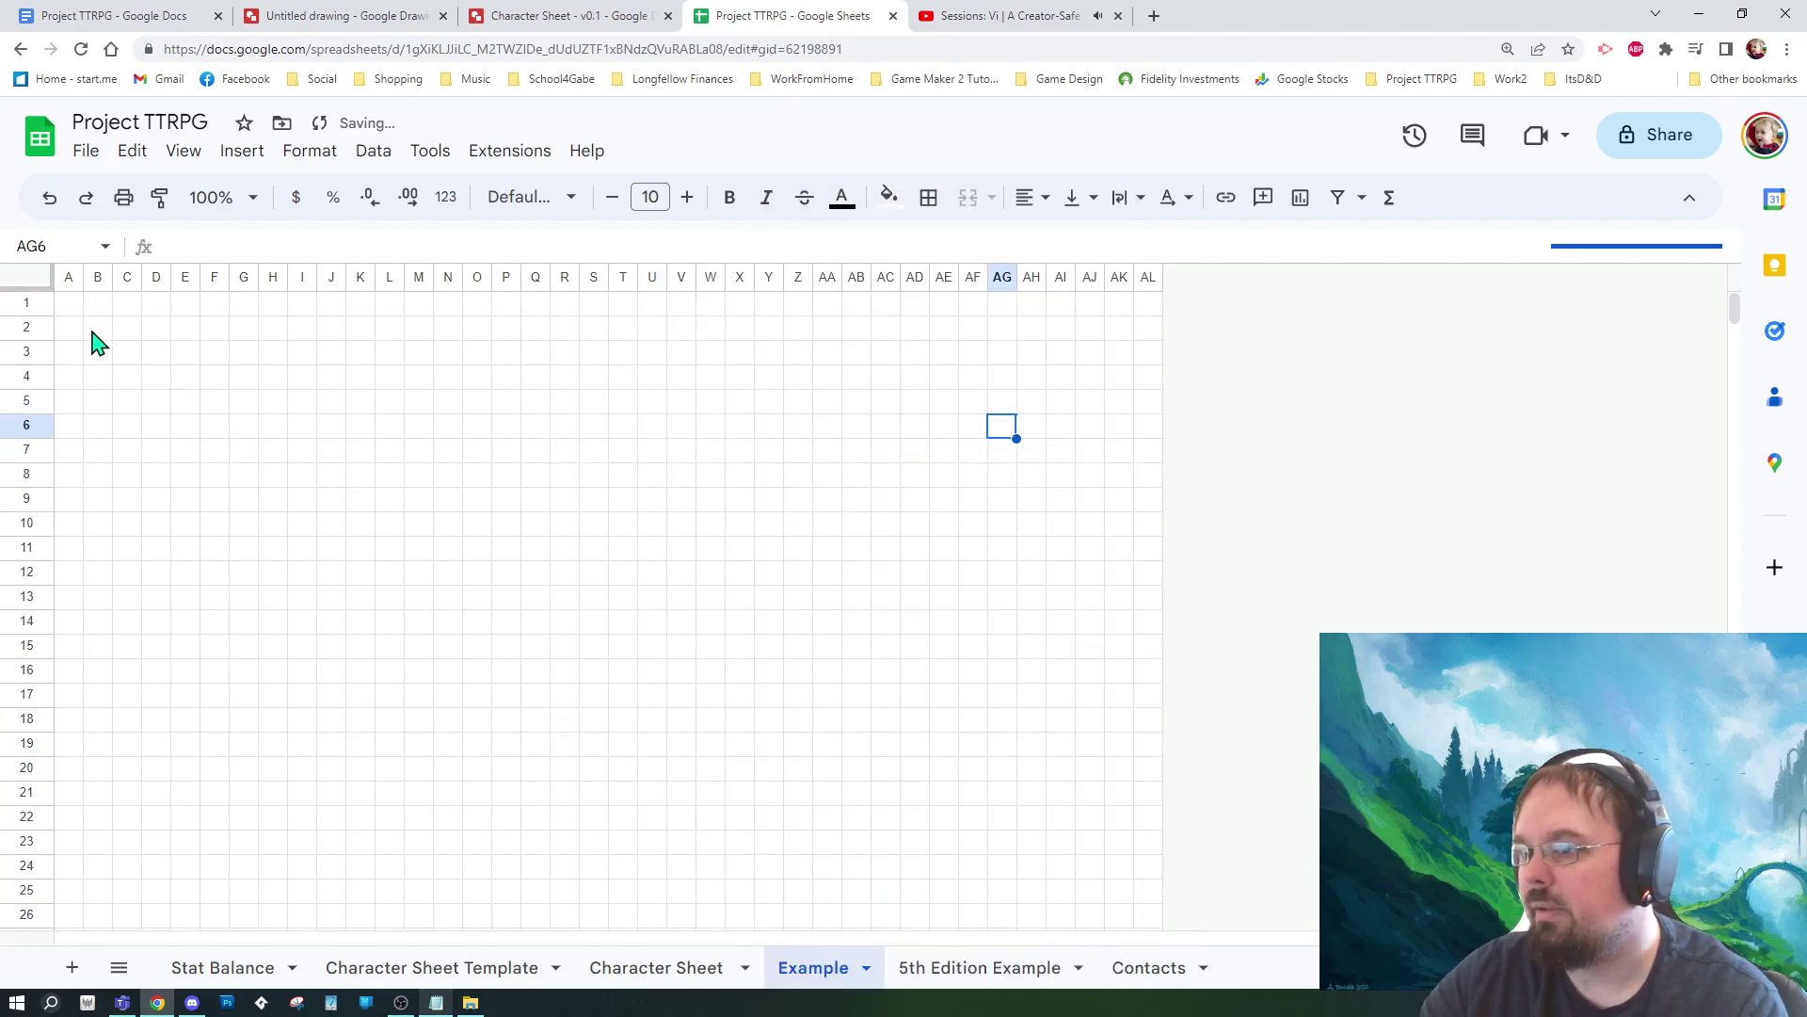
{"action": "left_click_drag", "start_coordinate": [71, 303], "coordinate": [1145, 856]}
{"action": "left_click", "coordinate": [974, 748]}
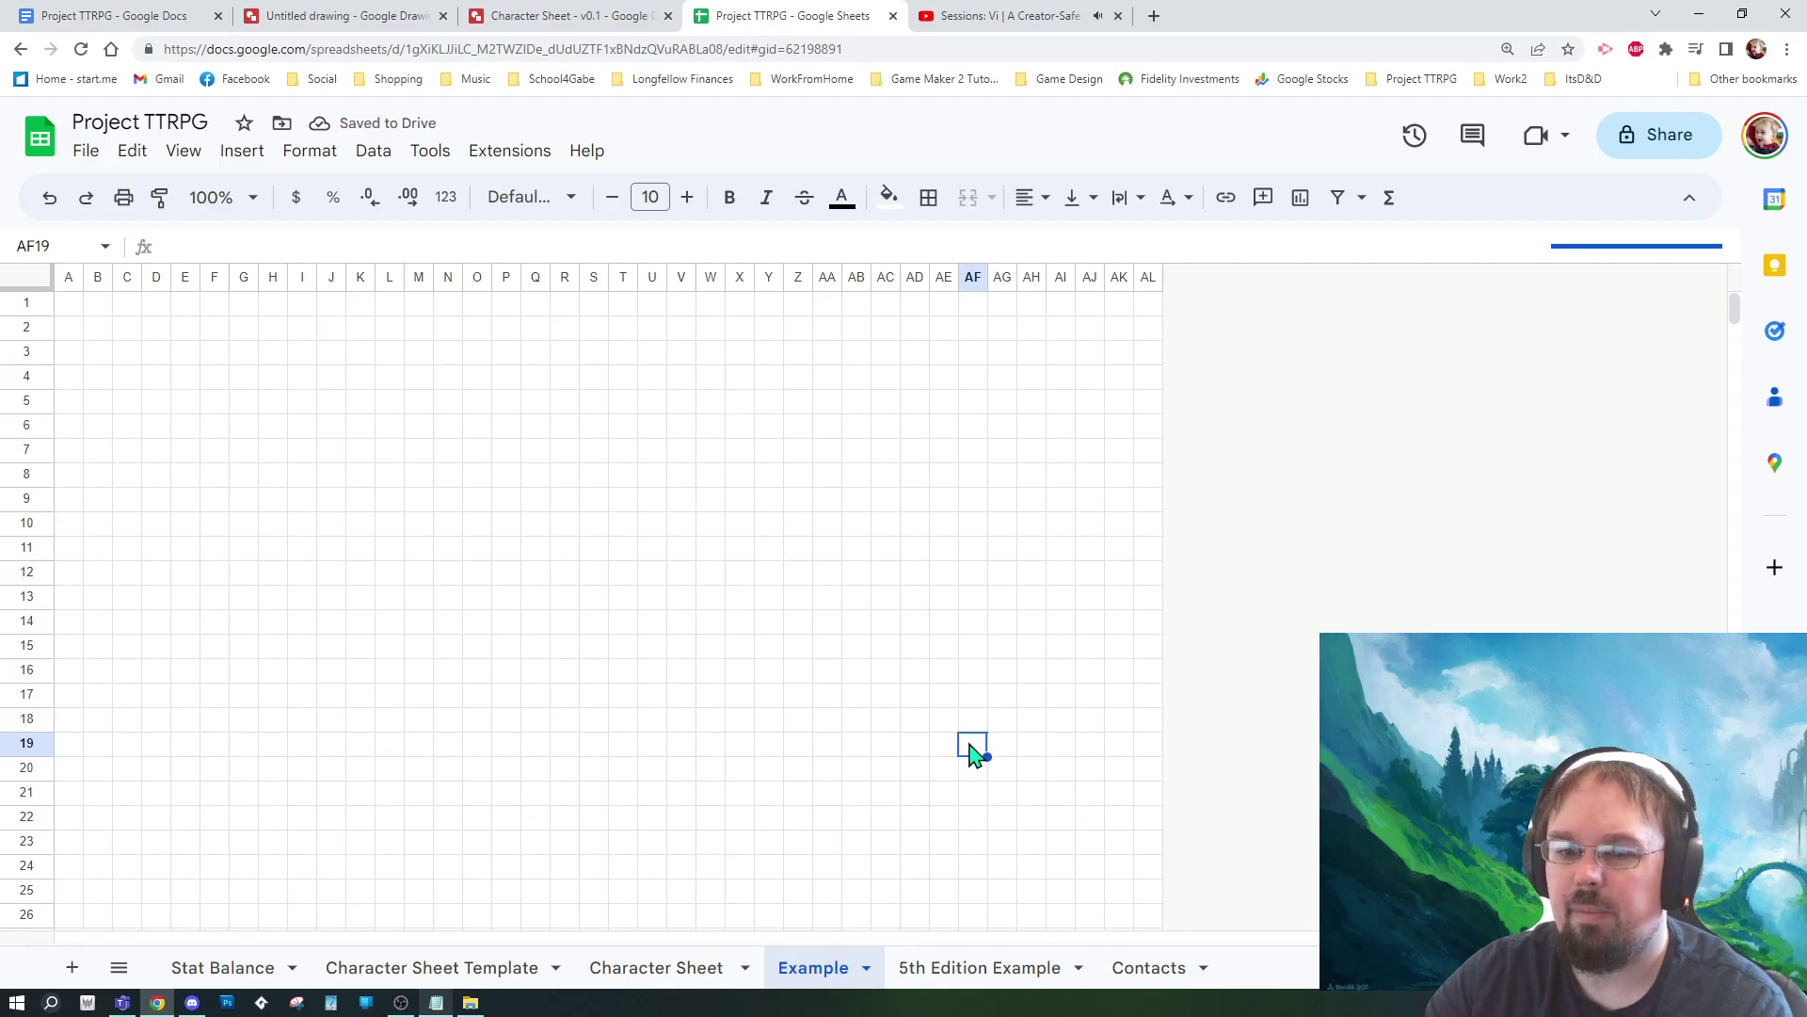
{"action": "left_click", "coordinate": [543, 576]}
{"action": "left_click_drag", "start_coordinate": [97, 328], "coordinate": [1118, 913]}
{"action": "scroll", "coordinate": [750, 577], "scroll_direction": "down", "scroll_amount": 6}
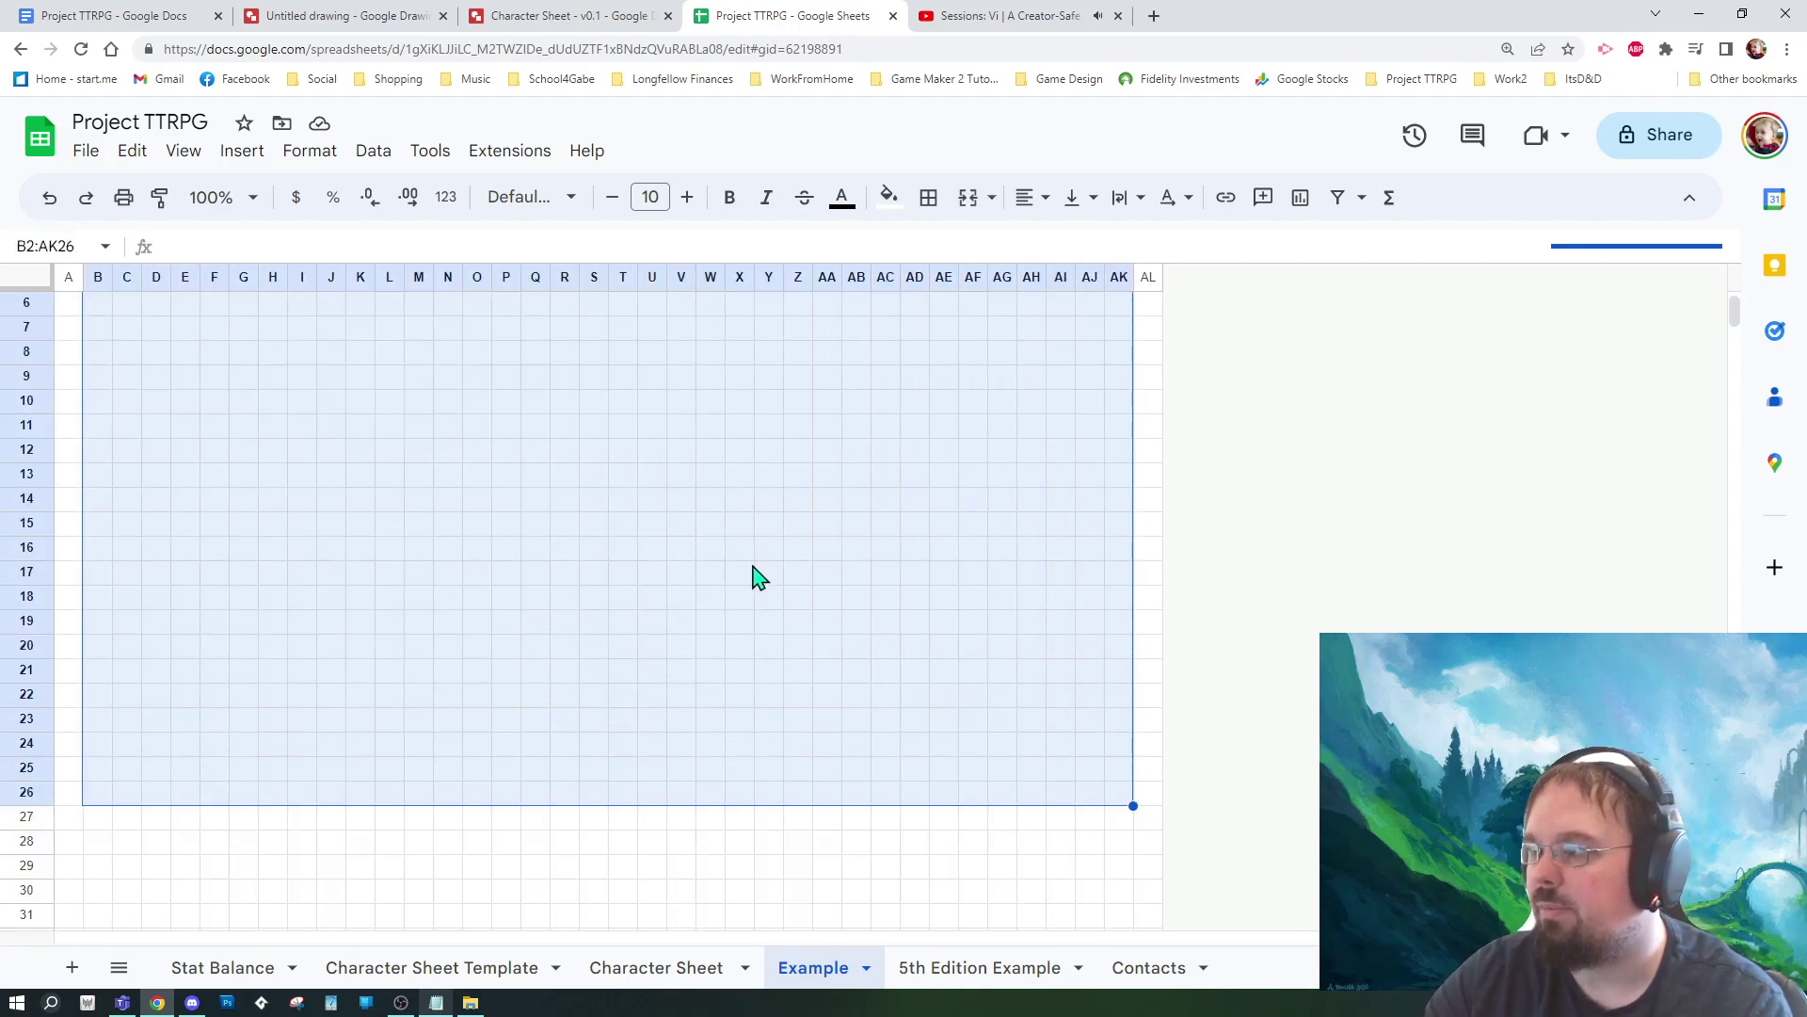
{"action": "scroll", "coordinate": [774, 605], "scroll_direction": "up", "scroll_amount": 6}
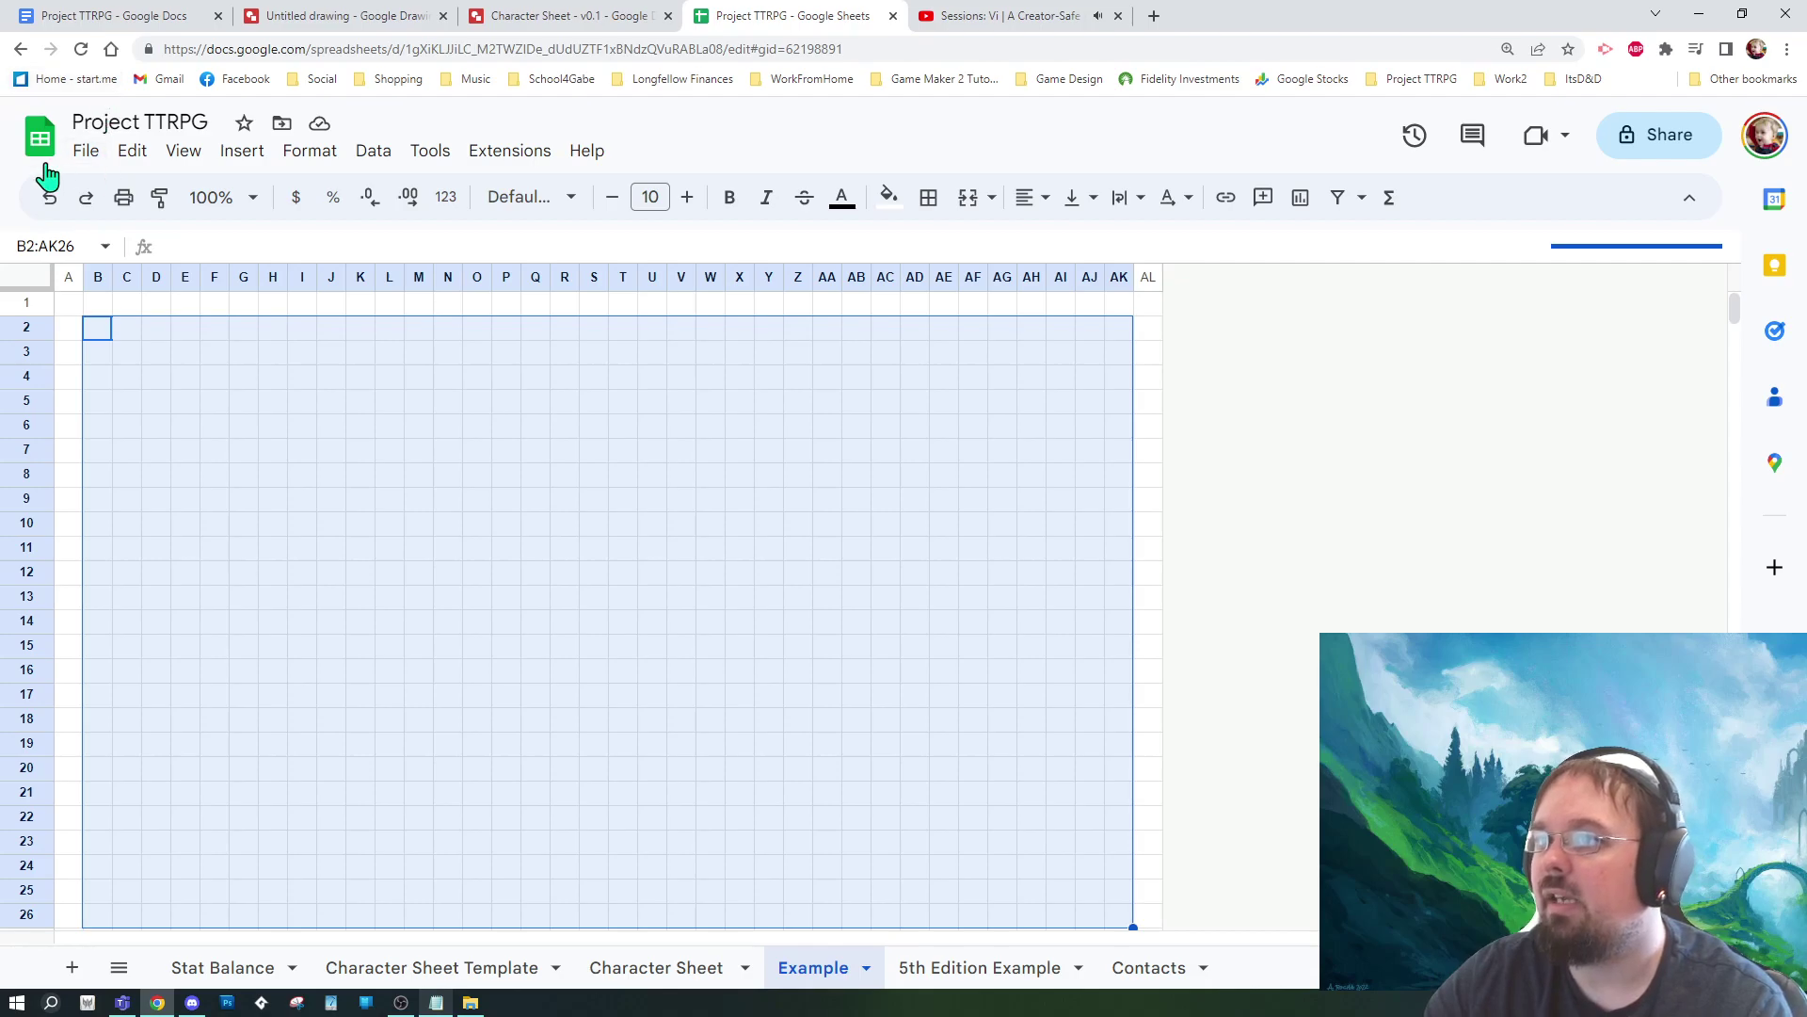
{"action": "left_click", "coordinate": [589, 530]}
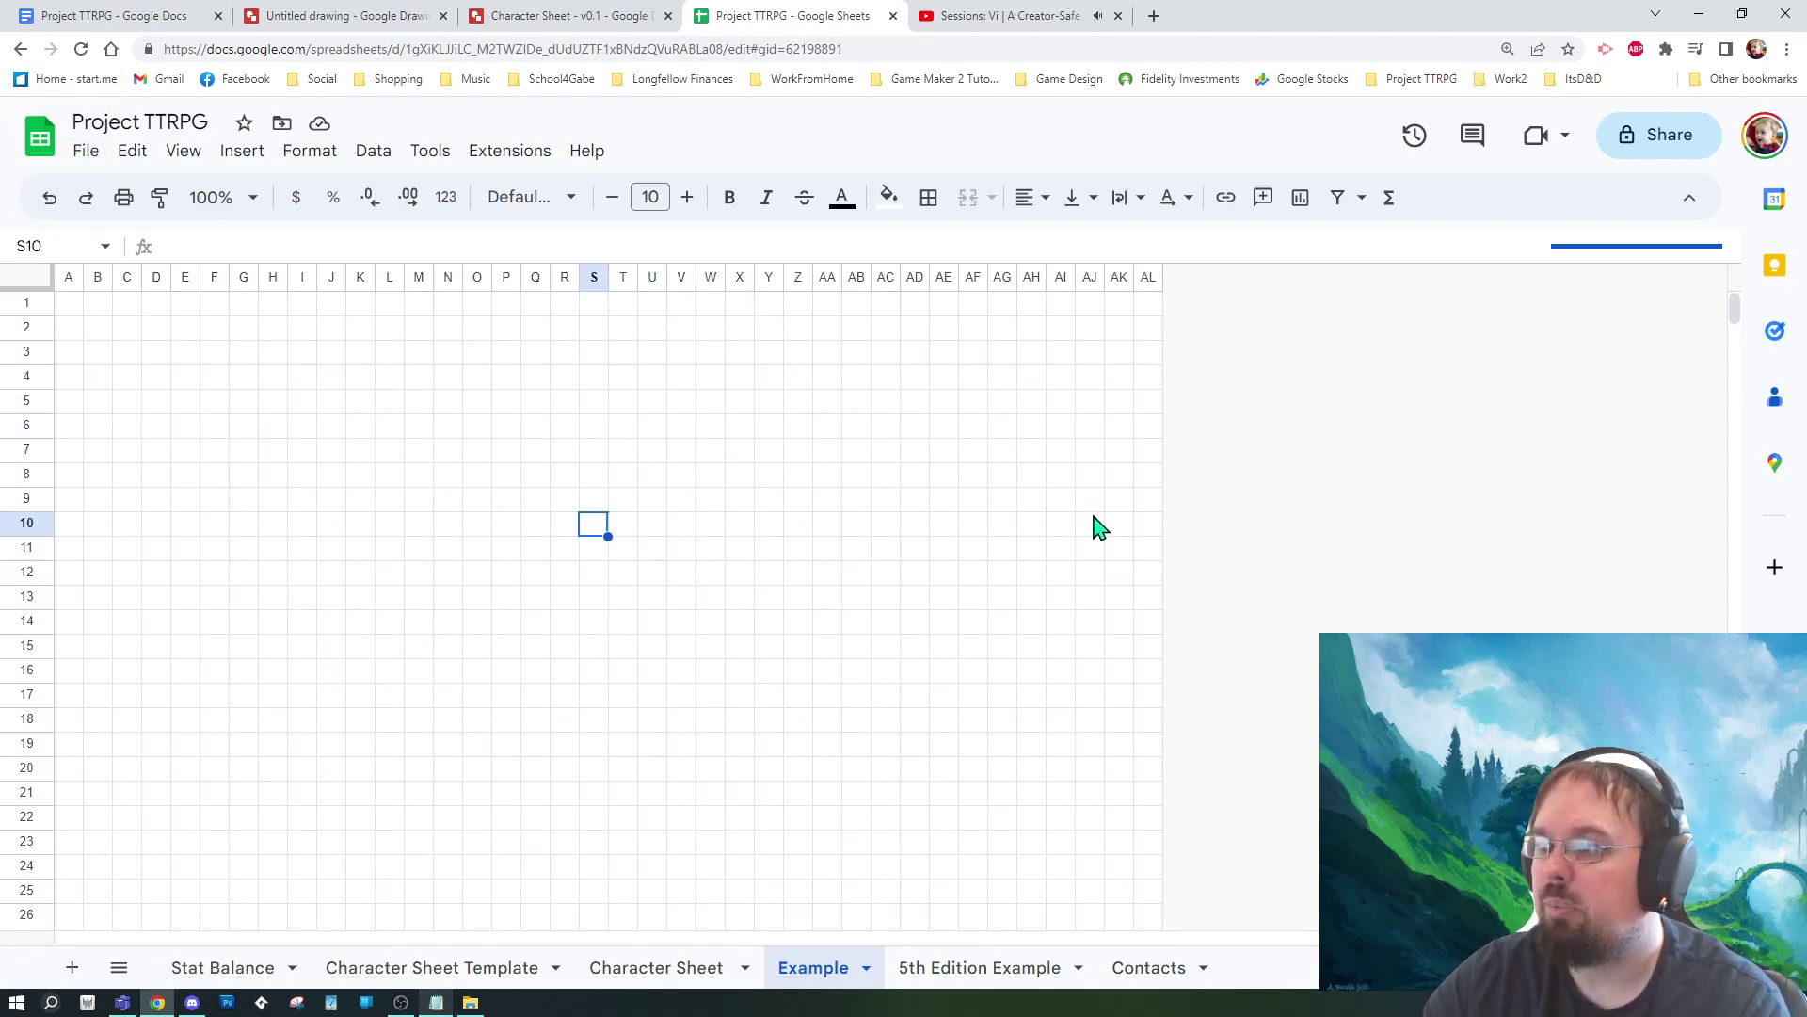
{"action": "left_click", "coordinate": [367, 629]}
{"action": "left_click_drag", "start_coordinate": [97, 330], "coordinate": [1126, 920]}
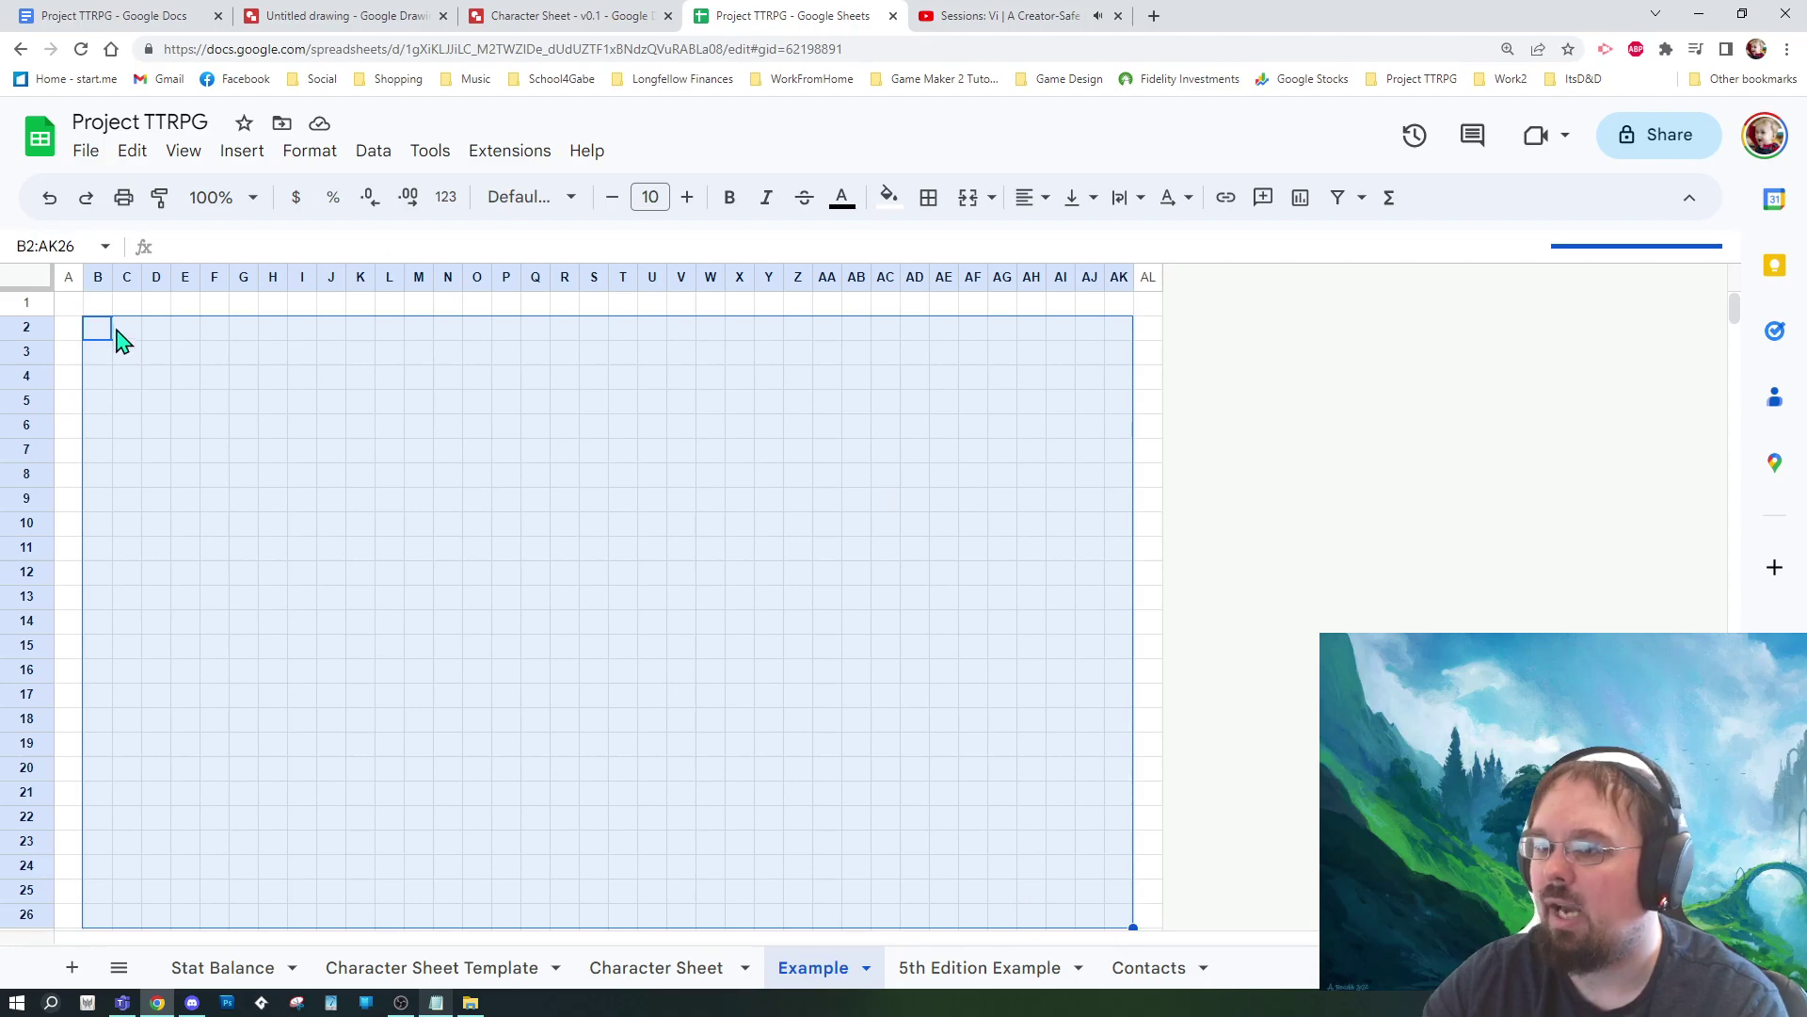
{"action": "left_click", "coordinate": [363, 485]}
{"action": "left_click_drag", "start_coordinate": [94, 327], "coordinate": [522, 905]}
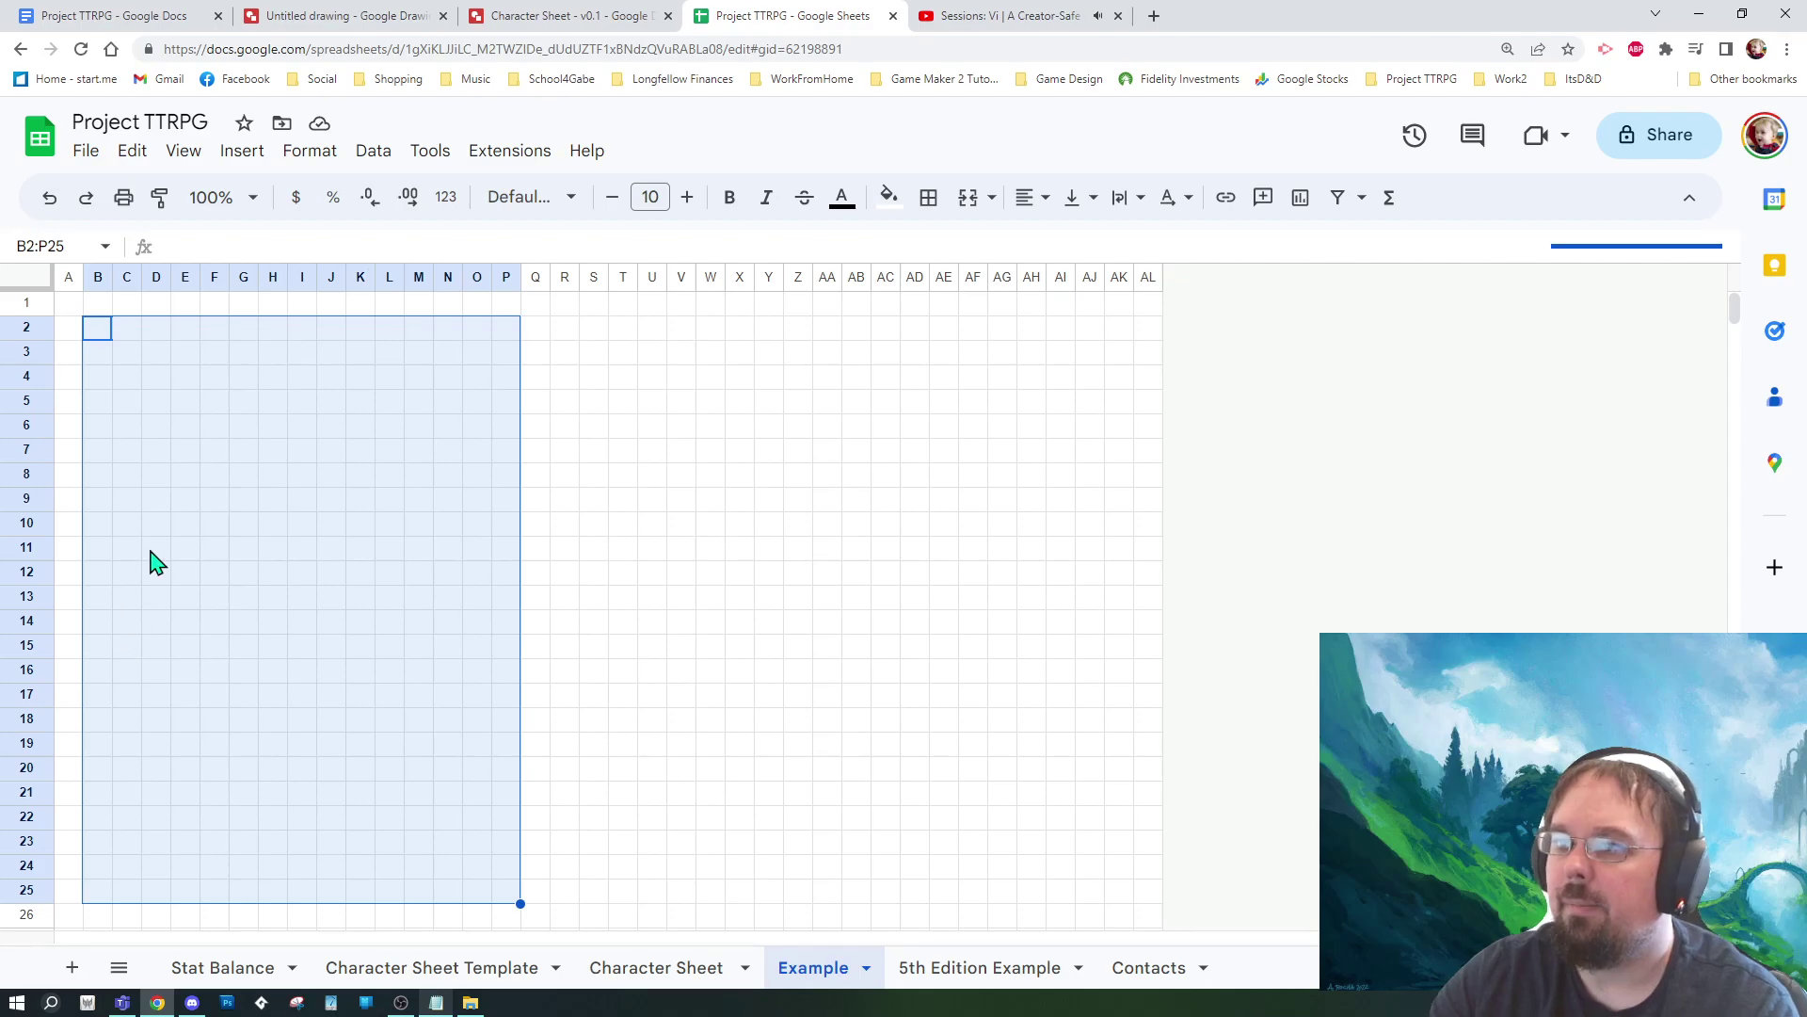
{"action": "left_click", "coordinate": [610, 496]}
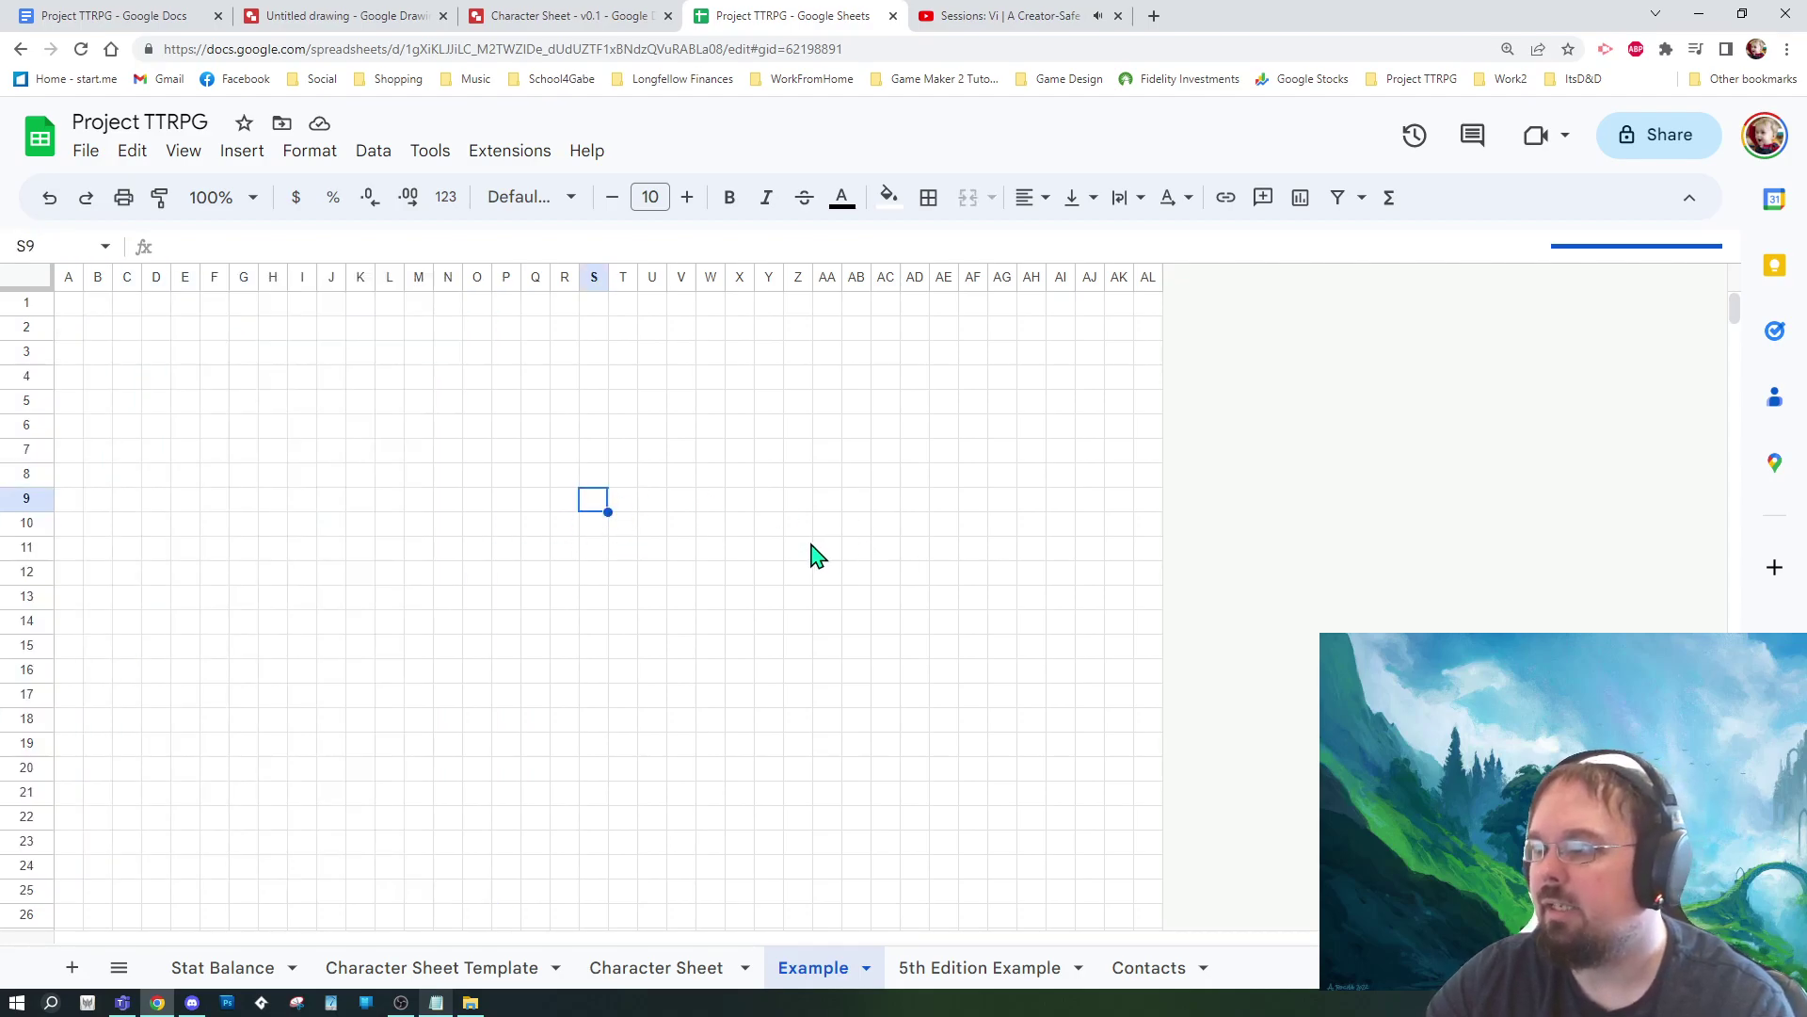
{"action": "left_click", "coordinate": [734, 452]}
{"action": "left_click_drag", "start_coordinate": [97, 331], "coordinate": [1125, 471]}
{"action": "left_click", "coordinate": [909, 598]}
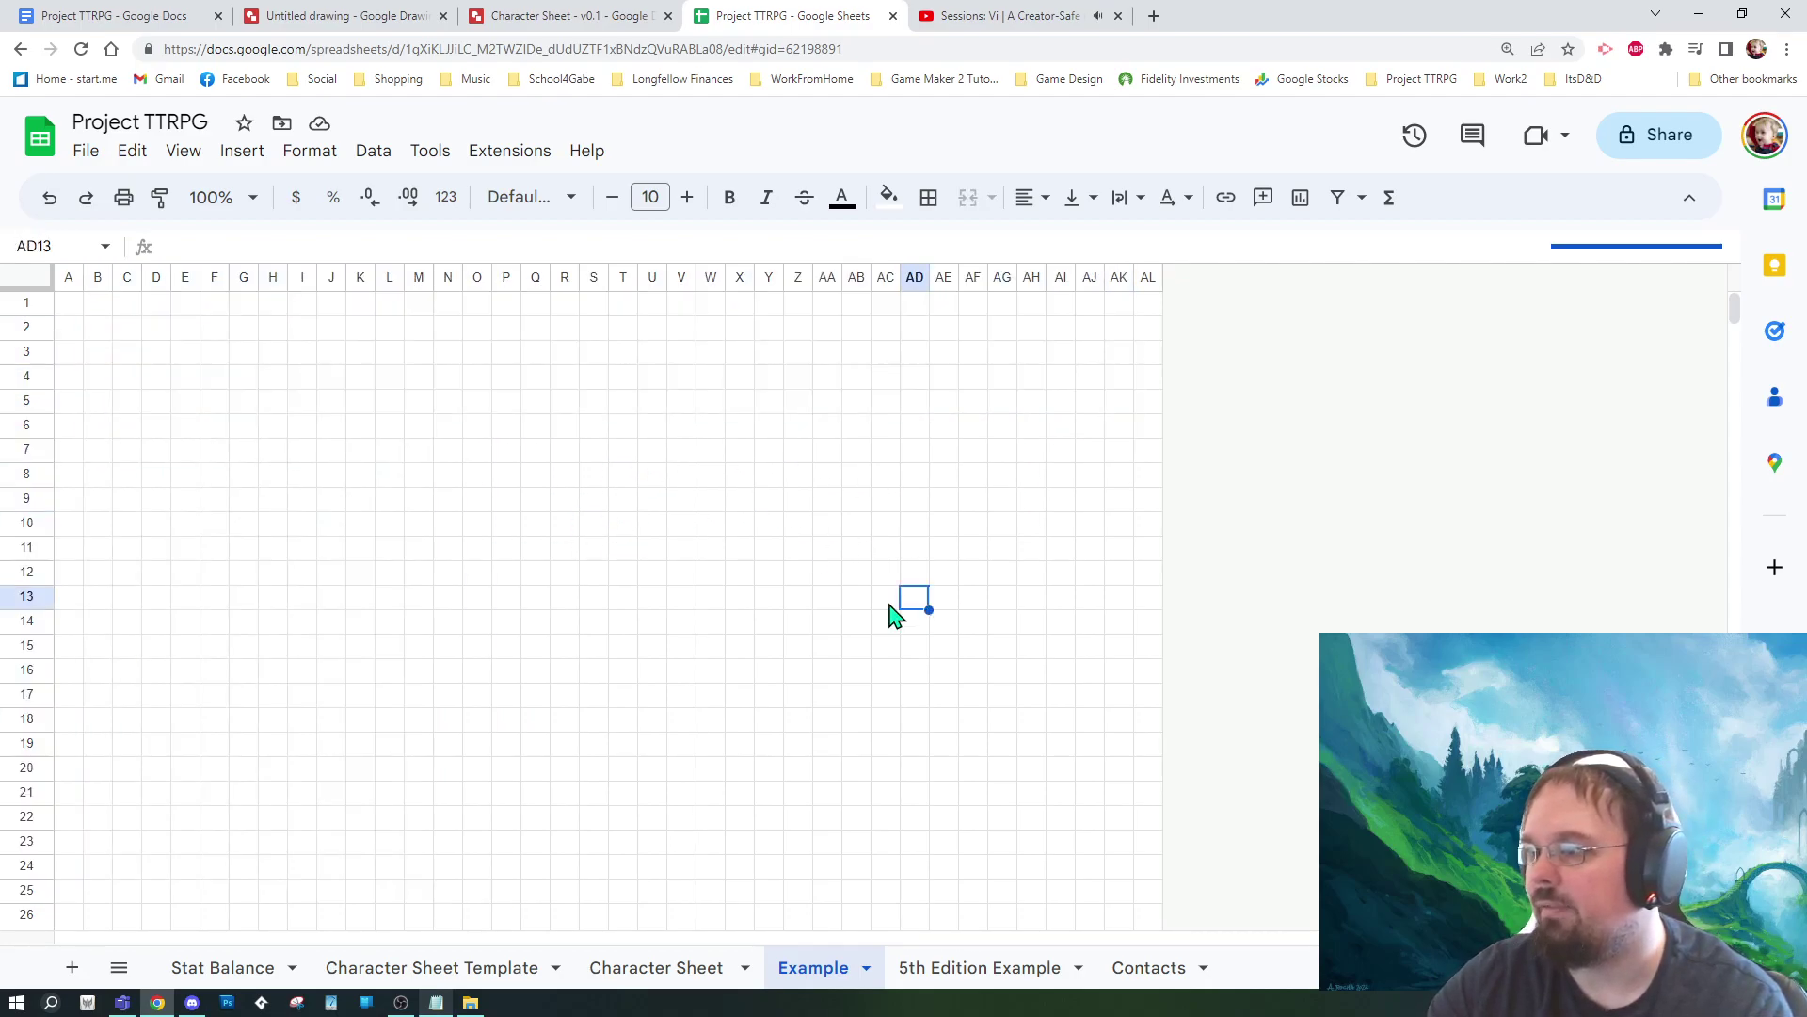
{"action": "left_click", "coordinate": [288, 29]}
{"action": "key", "text": "Escape"}
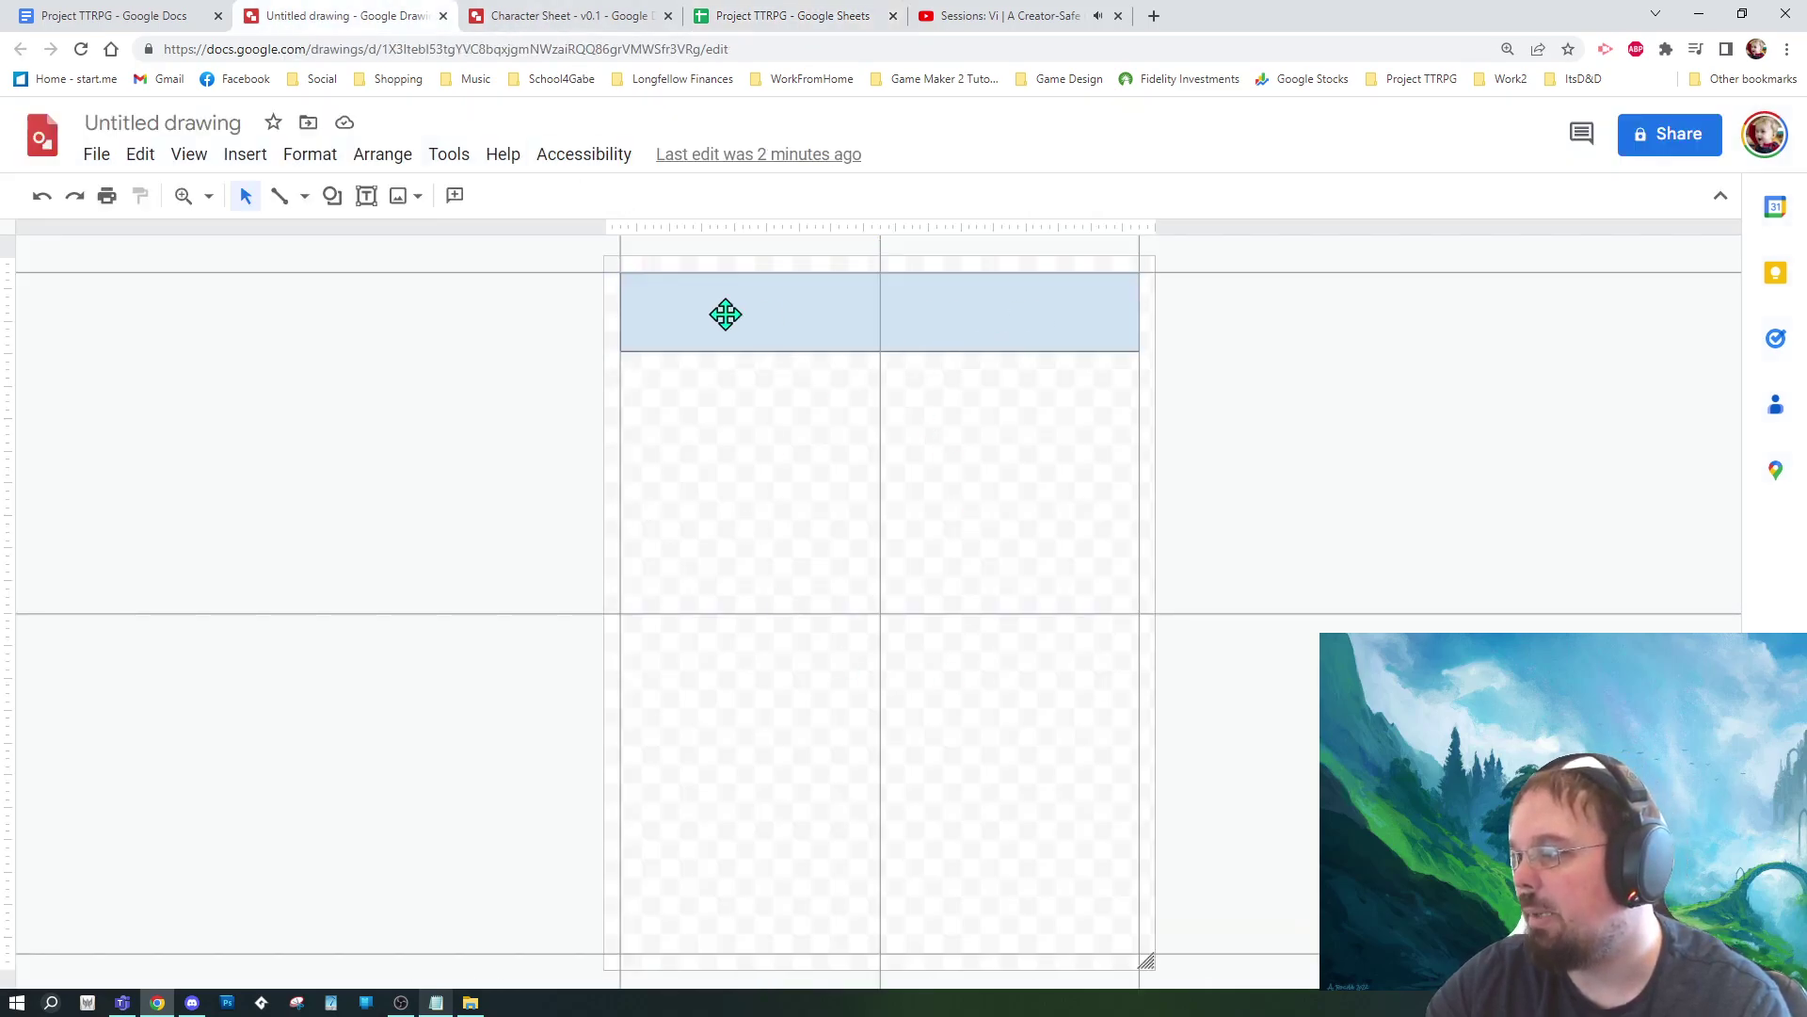
{"action": "left_click", "coordinate": [817, 23]}
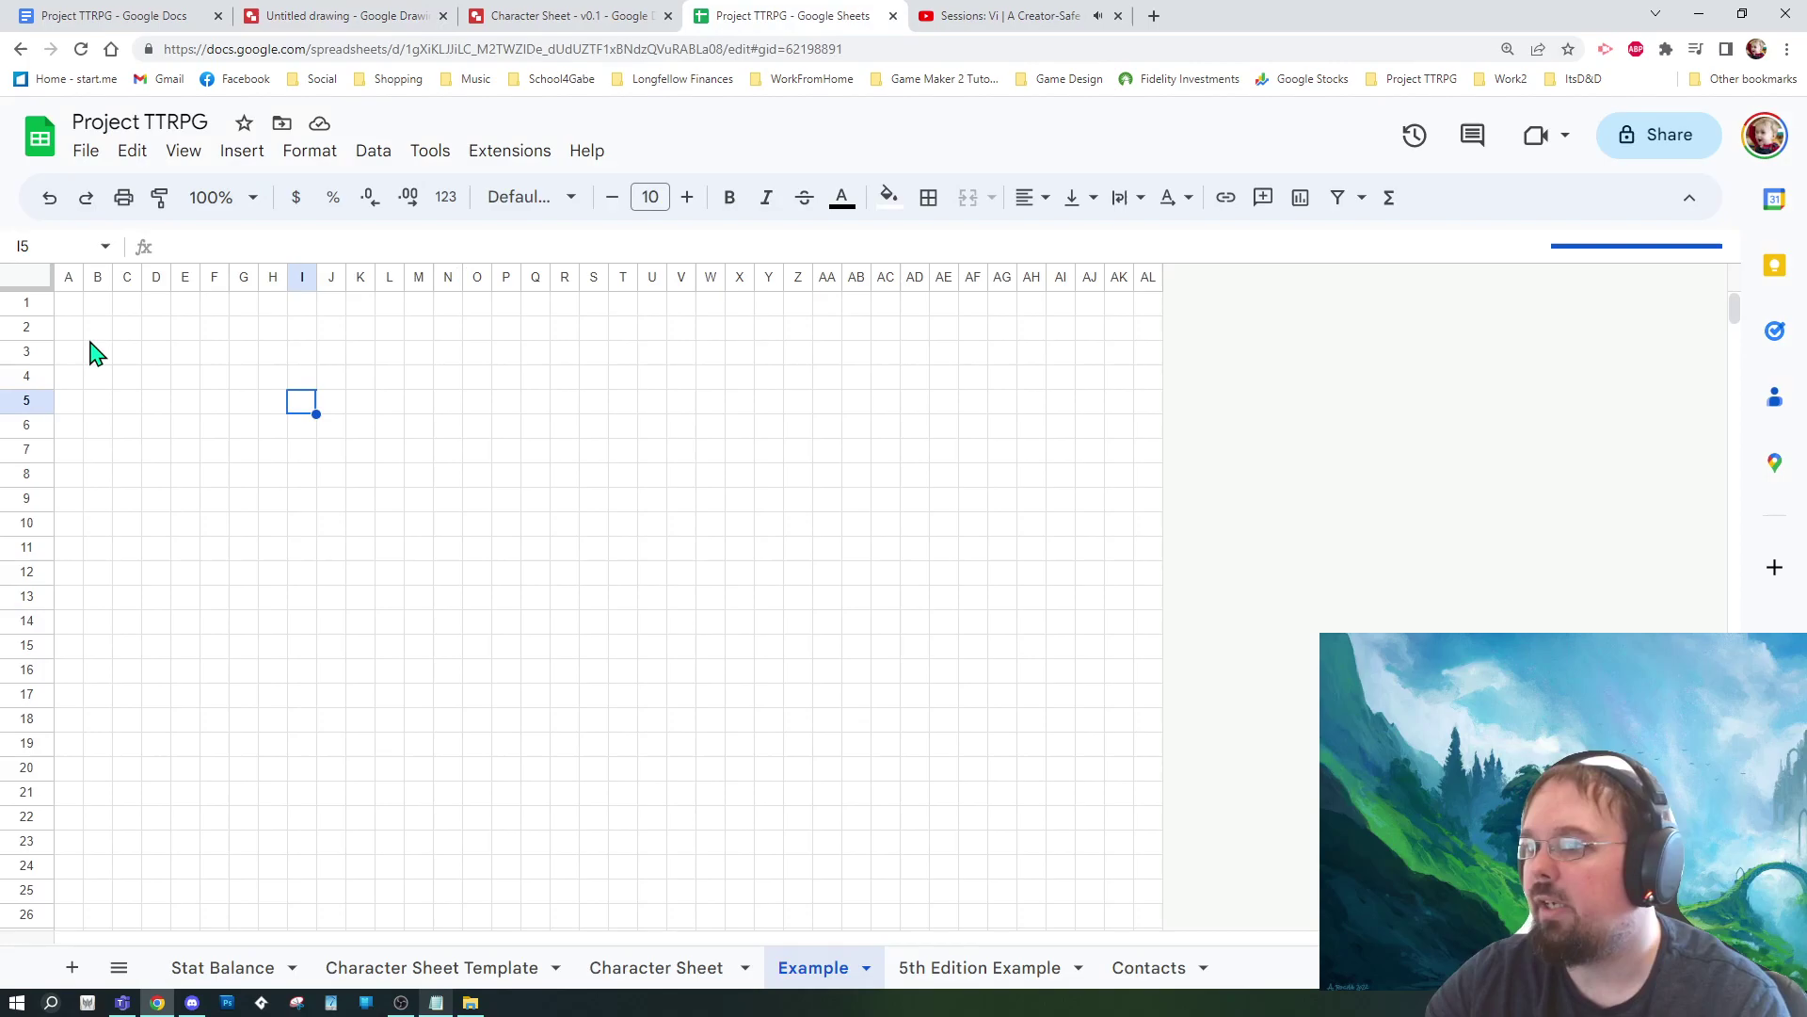
Step: Fill C3:AJ9 with a light teal background
{"action": "left_click_drag", "start_coordinate": [121, 354], "coordinate": [1100, 506]}
{"action": "left_click", "coordinate": [888, 197]}
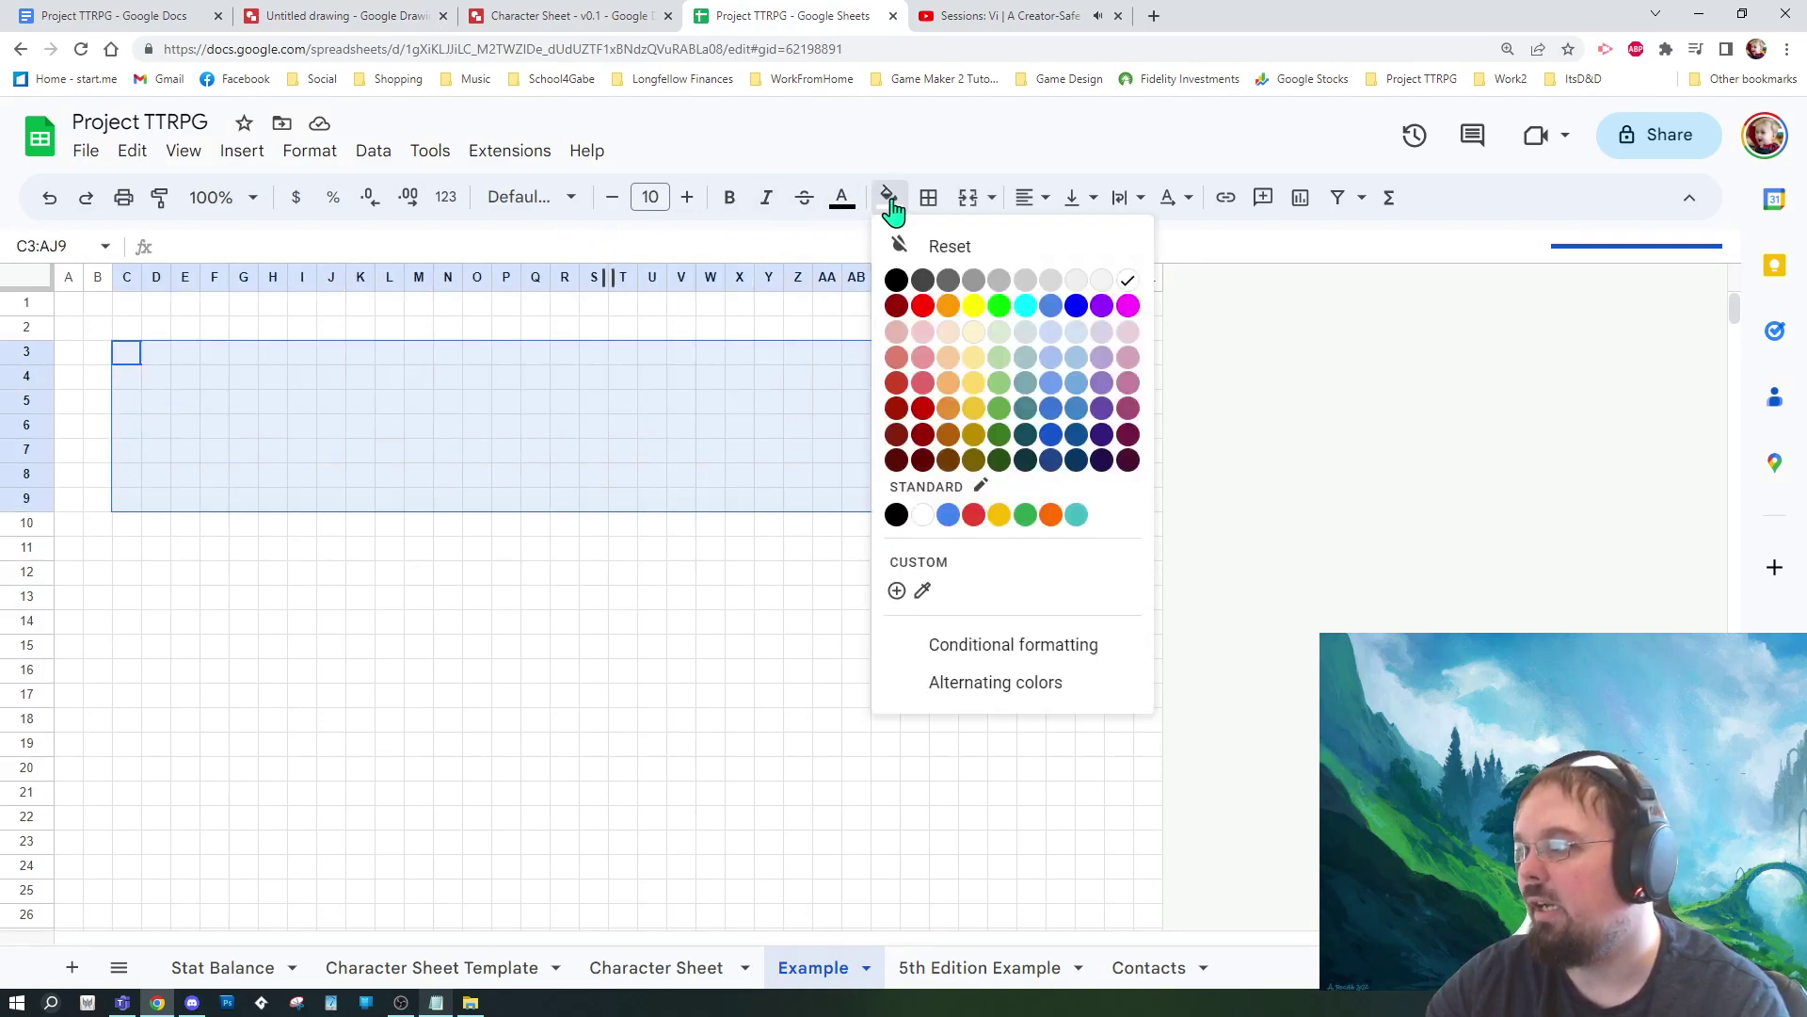
{"action": "left_click", "coordinate": [1025, 359]}
{"action": "left_click_drag", "start_coordinate": [768, 597], "coordinate": [768, 621]}
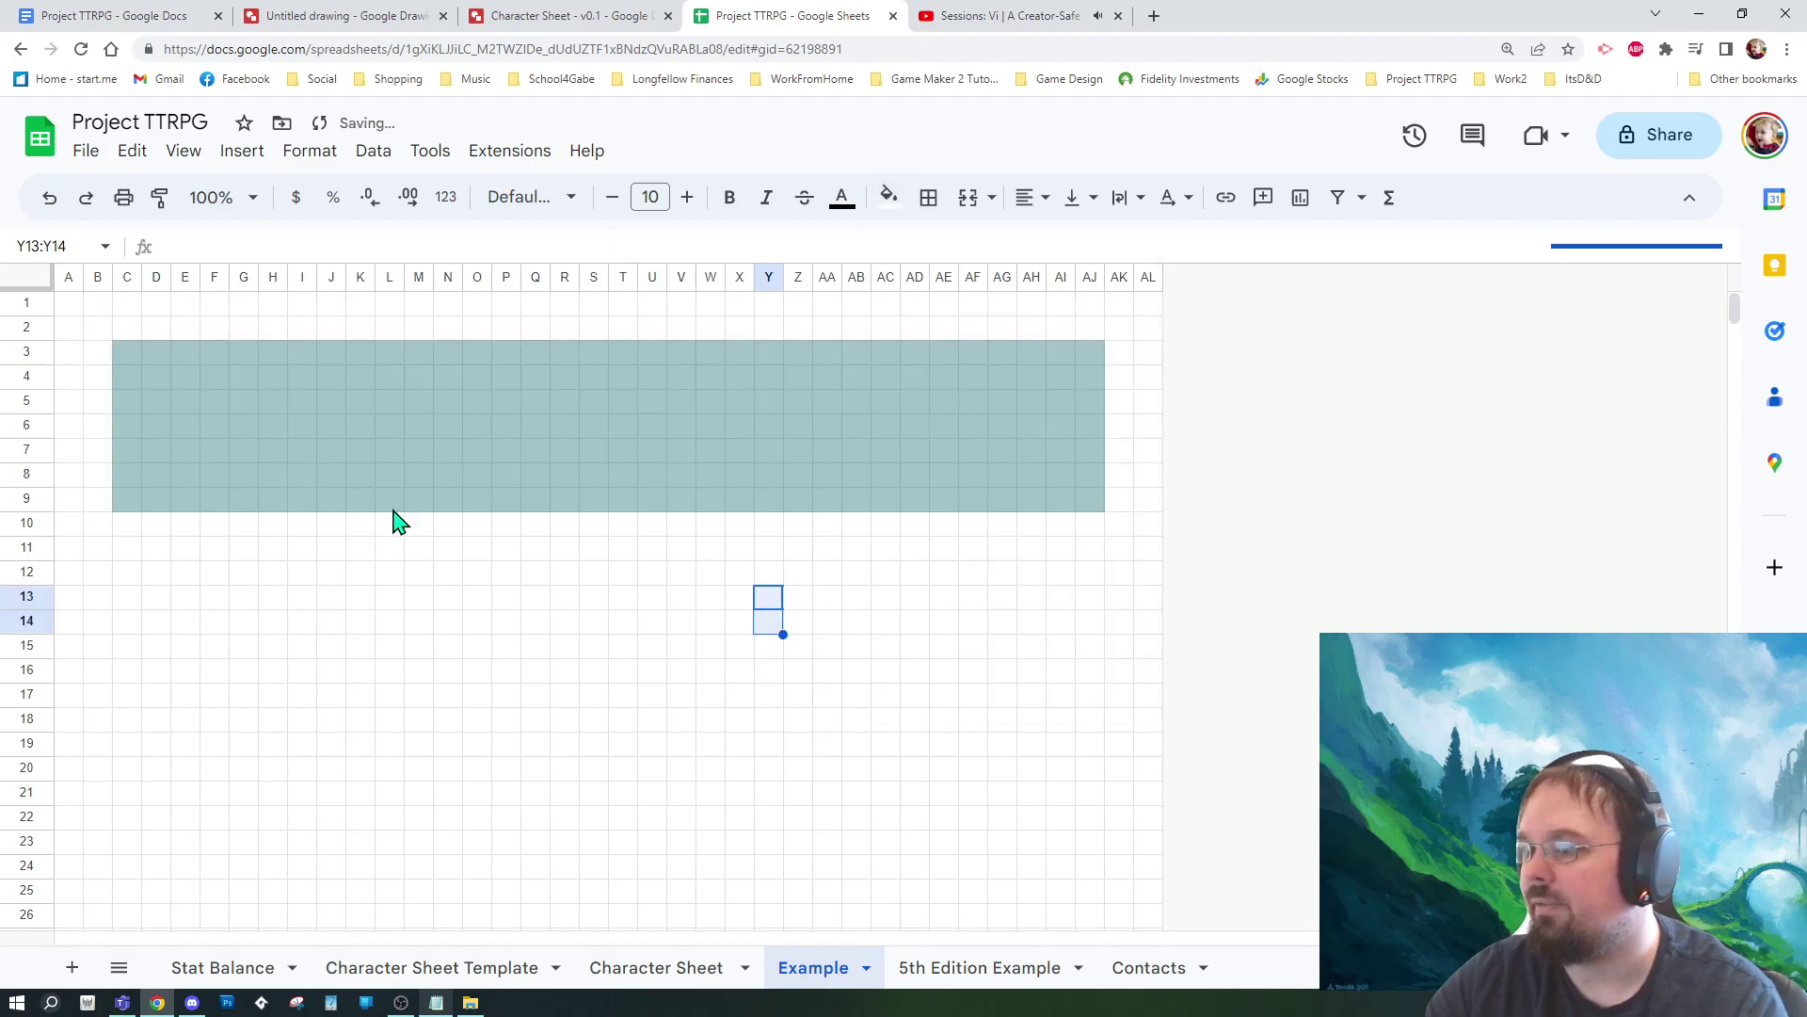
{"action": "left_click_drag", "start_coordinate": [129, 355], "coordinate": [282, 415]}
Step: Outline D4:H5 with a black outer border
{"action": "left_click", "coordinate": [237, 569]}
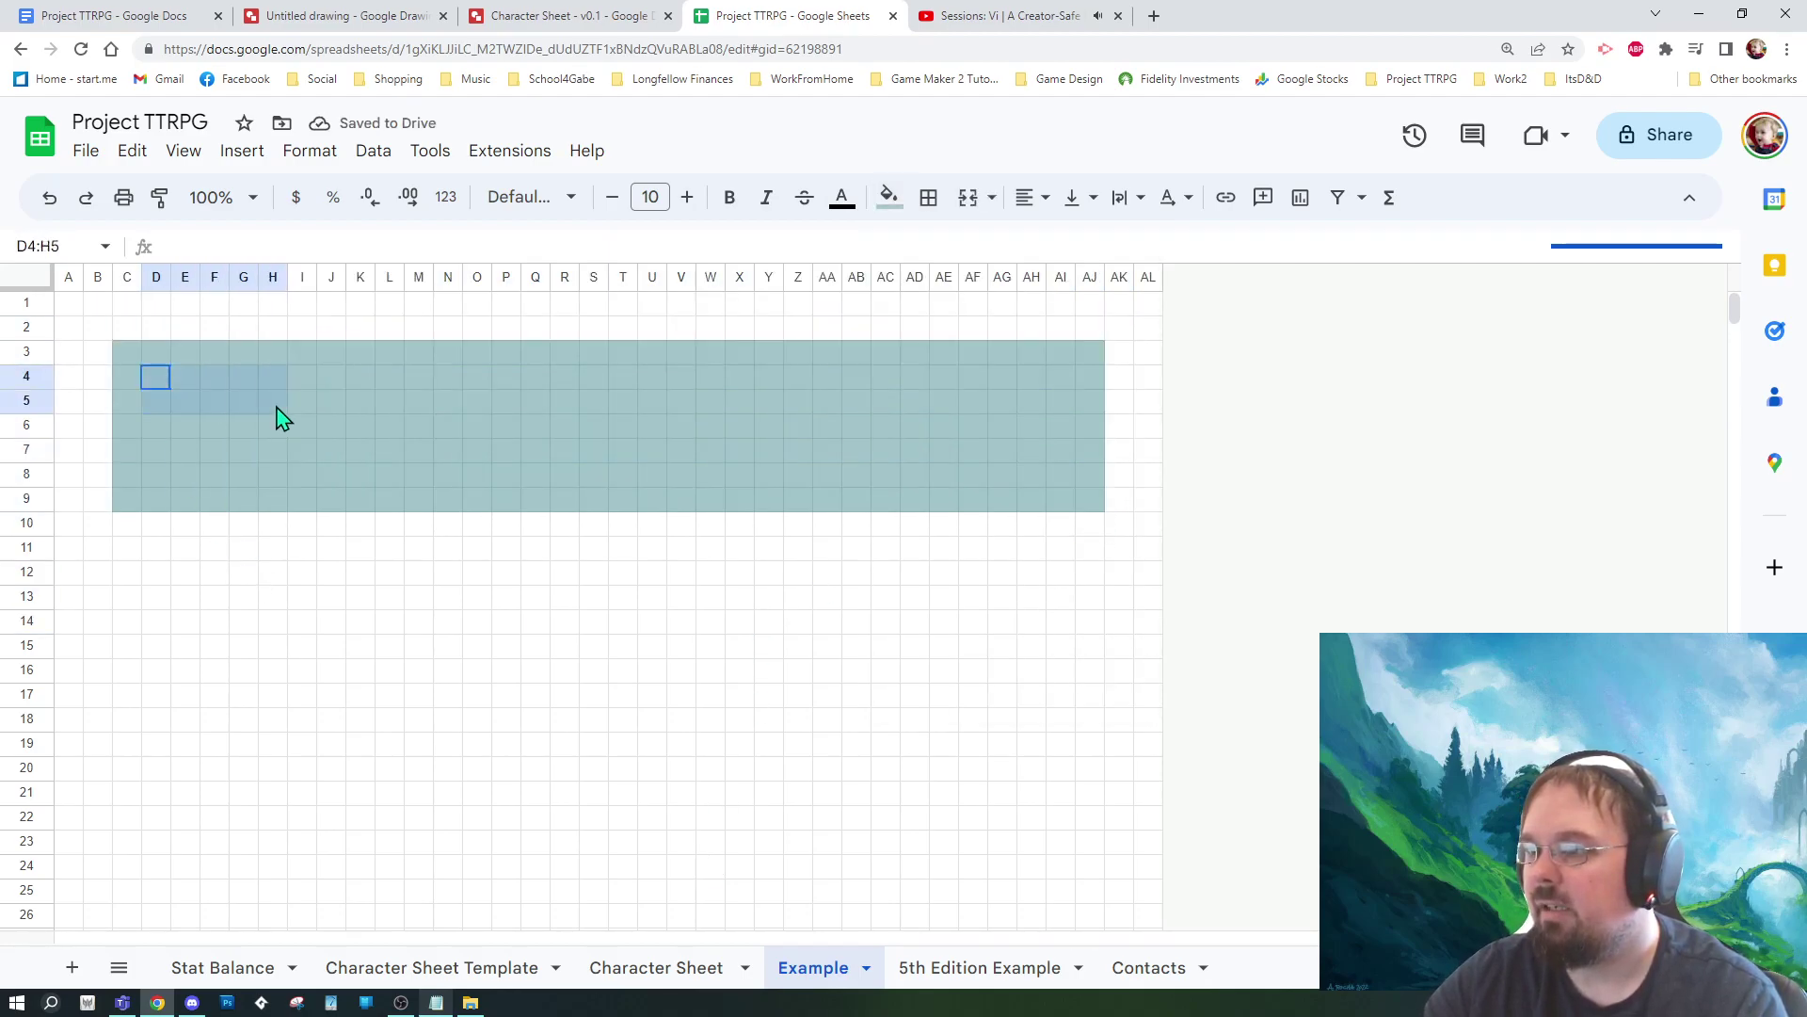
{"action": "left_click", "coordinate": [928, 197]}
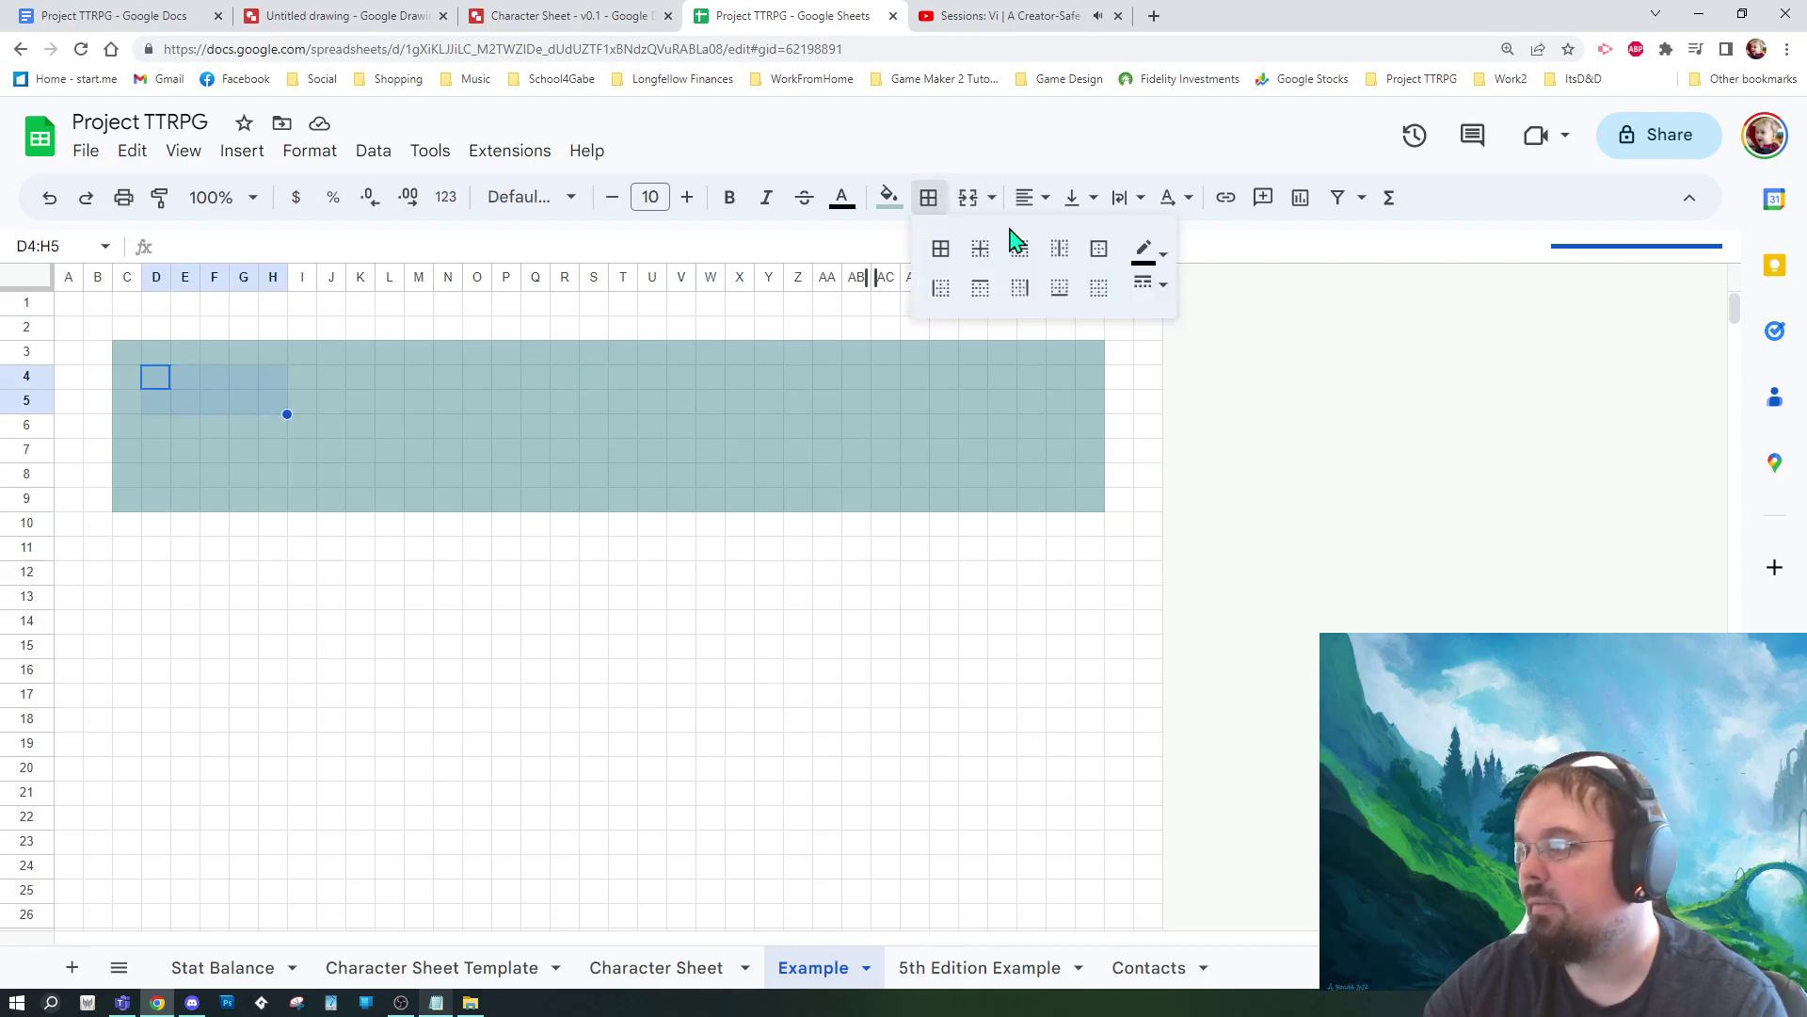
{"action": "left_click", "coordinate": [1146, 282]}
{"action": "left_click", "coordinate": [1145, 251]}
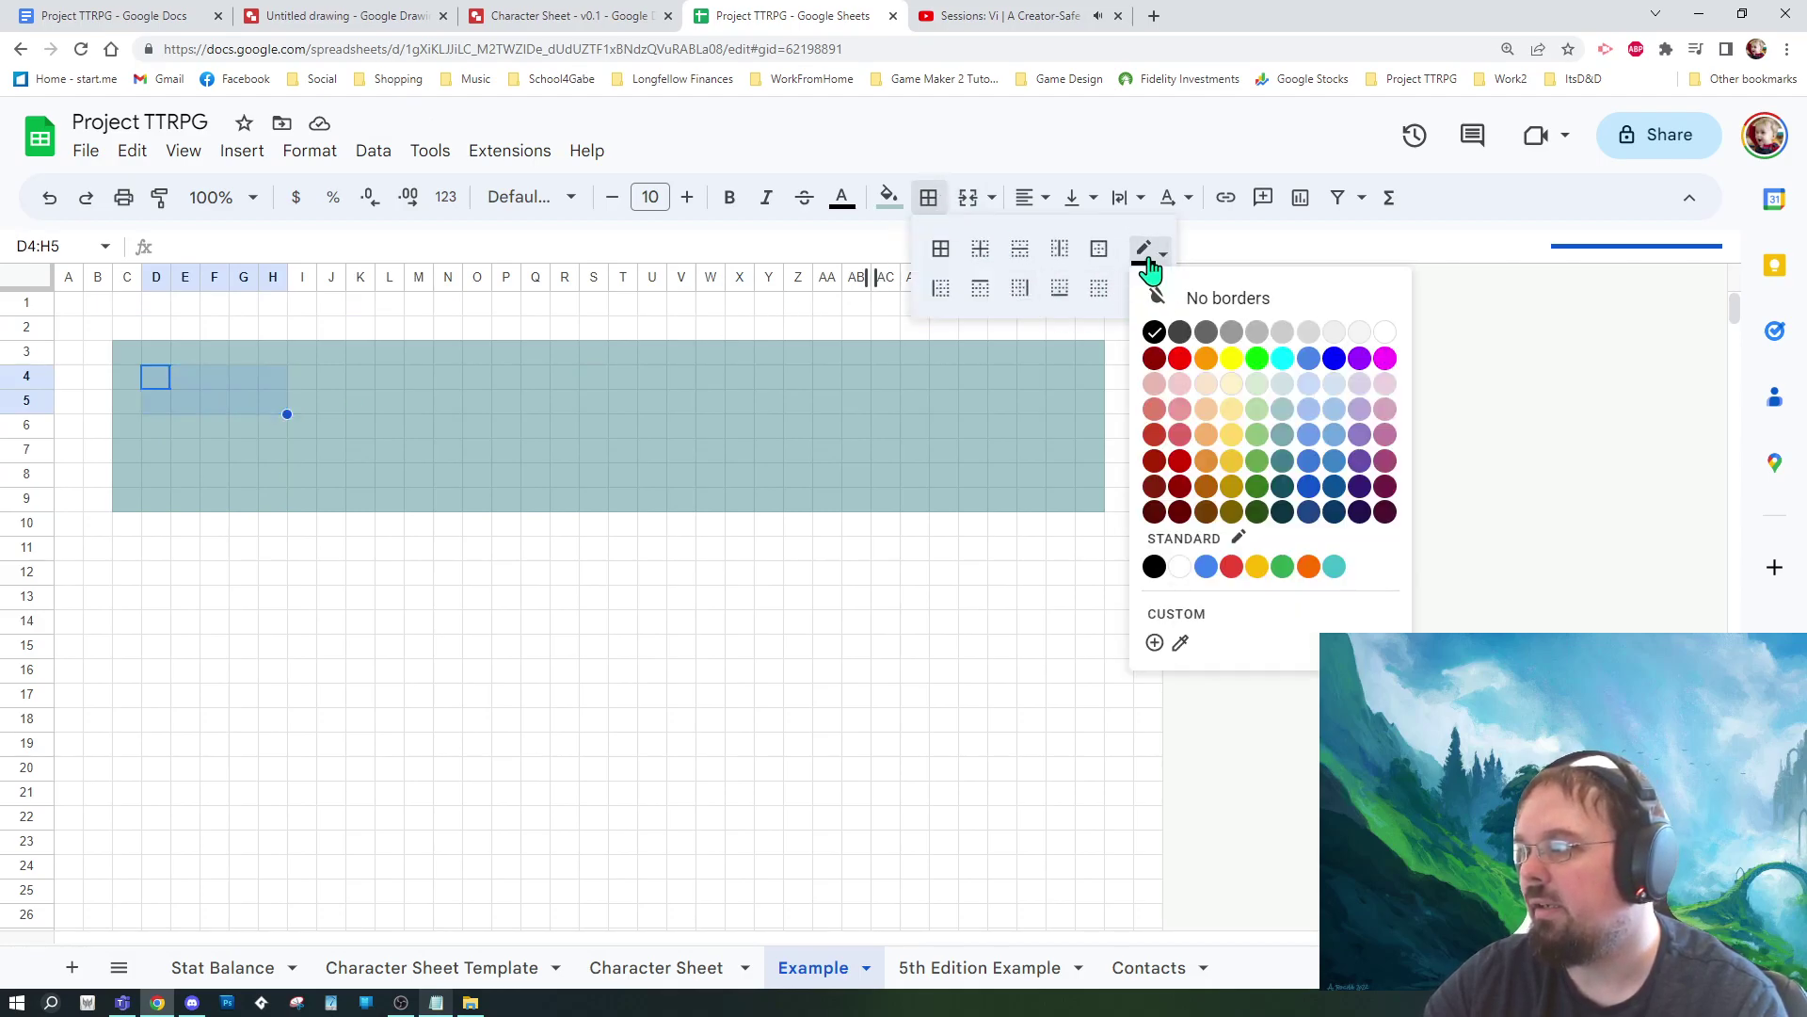
{"action": "left_click", "coordinate": [1147, 255]}
{"action": "left_click", "coordinate": [1148, 254]}
{"action": "left_click", "coordinate": [1145, 252]}
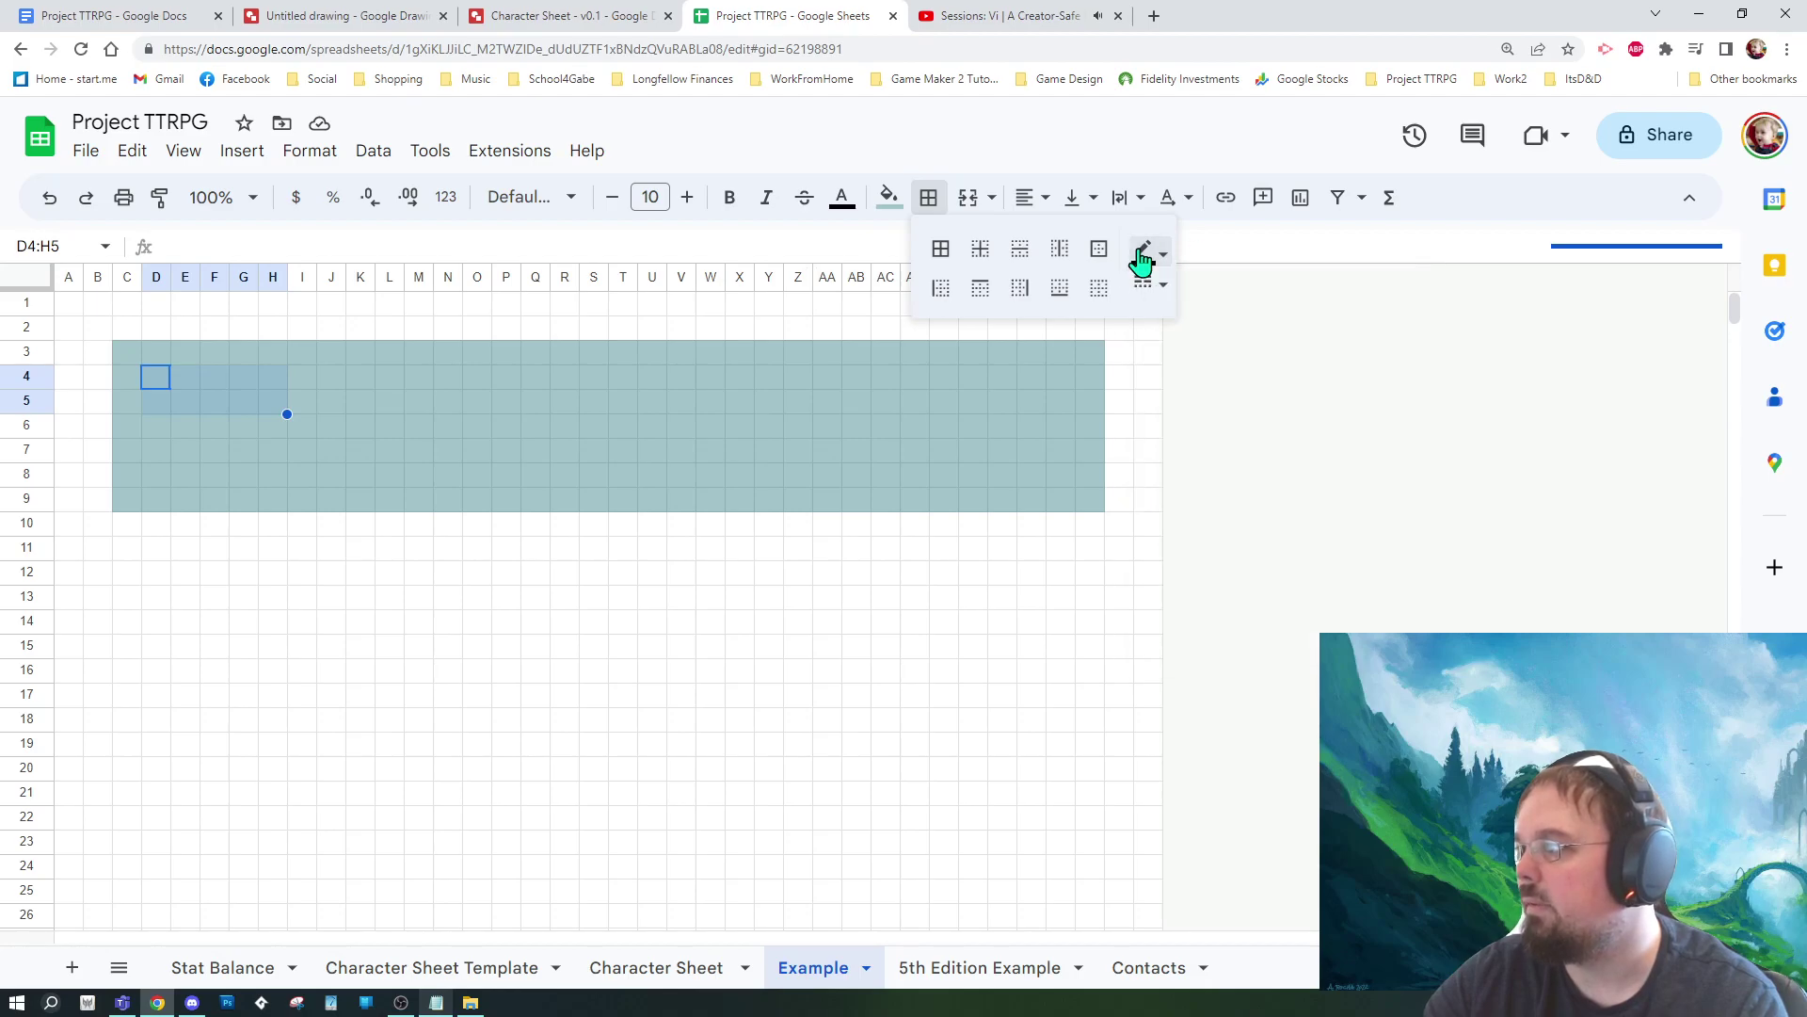
{"action": "left_click", "coordinate": [1144, 288]}
{"action": "left_click", "coordinate": [1239, 420]}
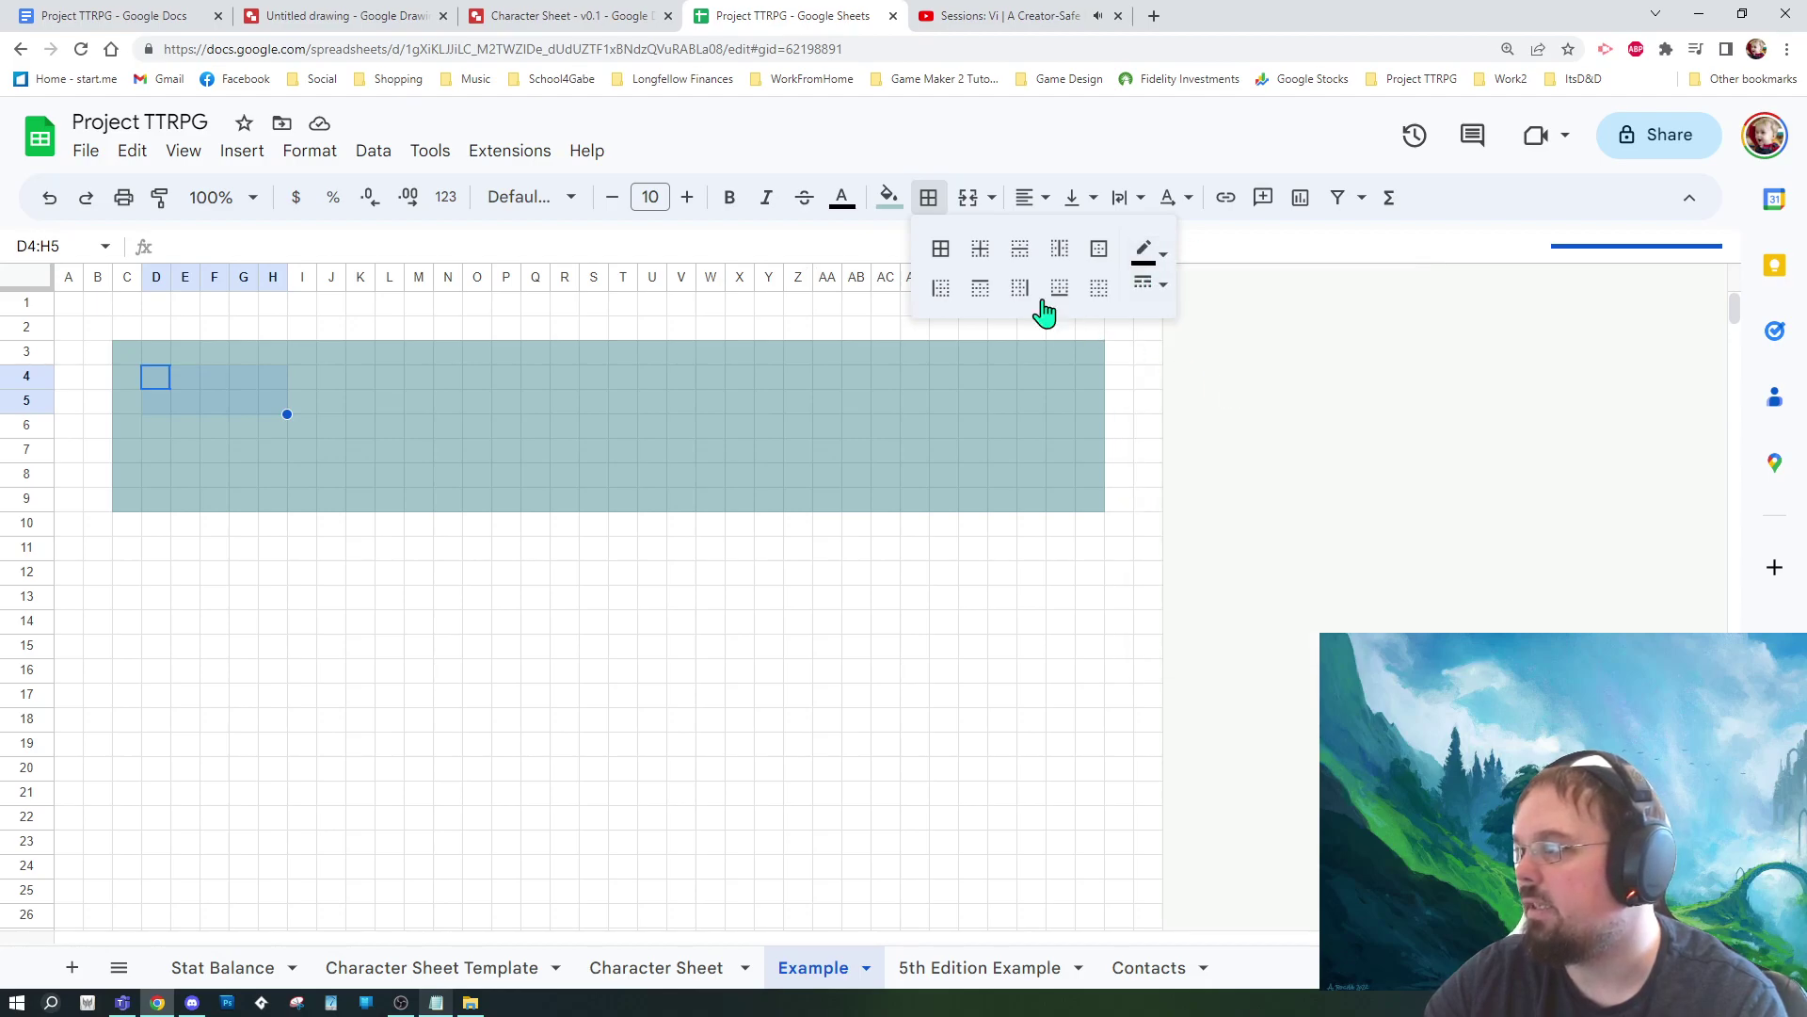
{"action": "left_click", "coordinate": [1097, 248]}
{"action": "left_click", "coordinate": [651, 527]}
Step: Apply all borders to K6:O8 to form a grid
{"action": "left_click_drag", "start_coordinate": [358, 425], "coordinate": [477, 491]}
{"action": "left_click", "coordinate": [928, 197]}
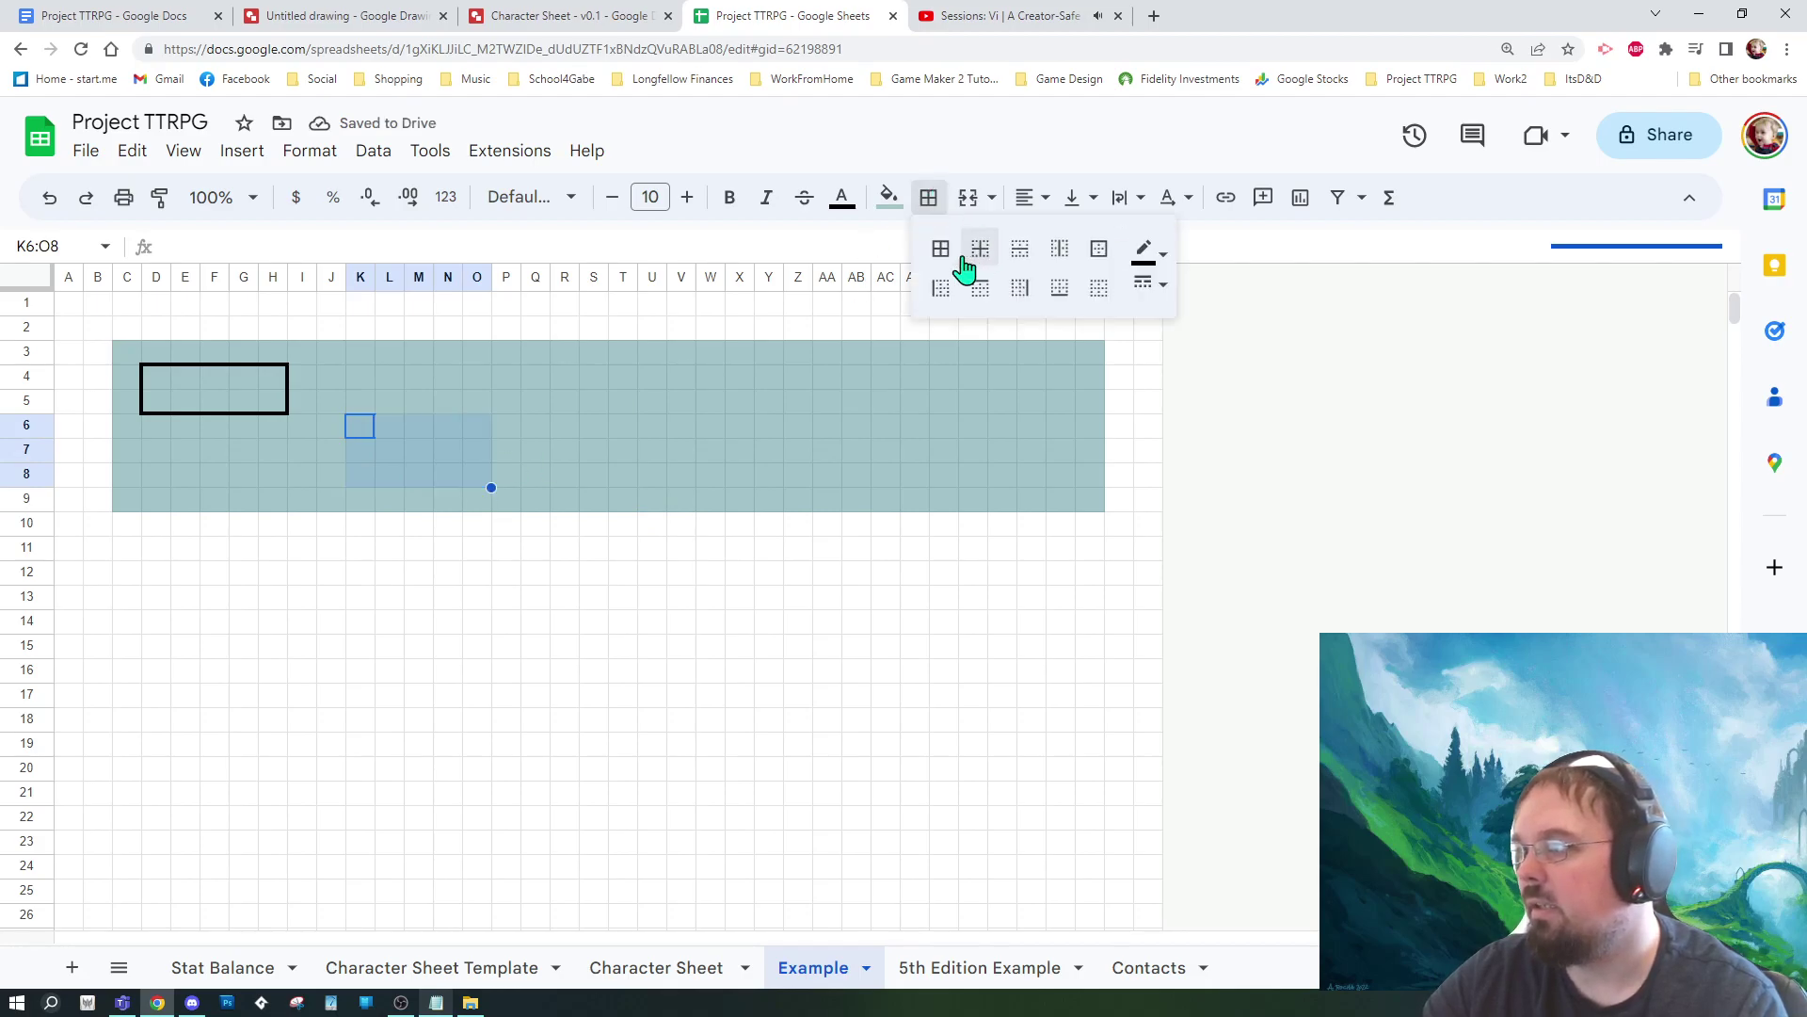
{"action": "left_click", "coordinate": [942, 252]}
{"action": "left_click", "coordinate": [686, 670]}
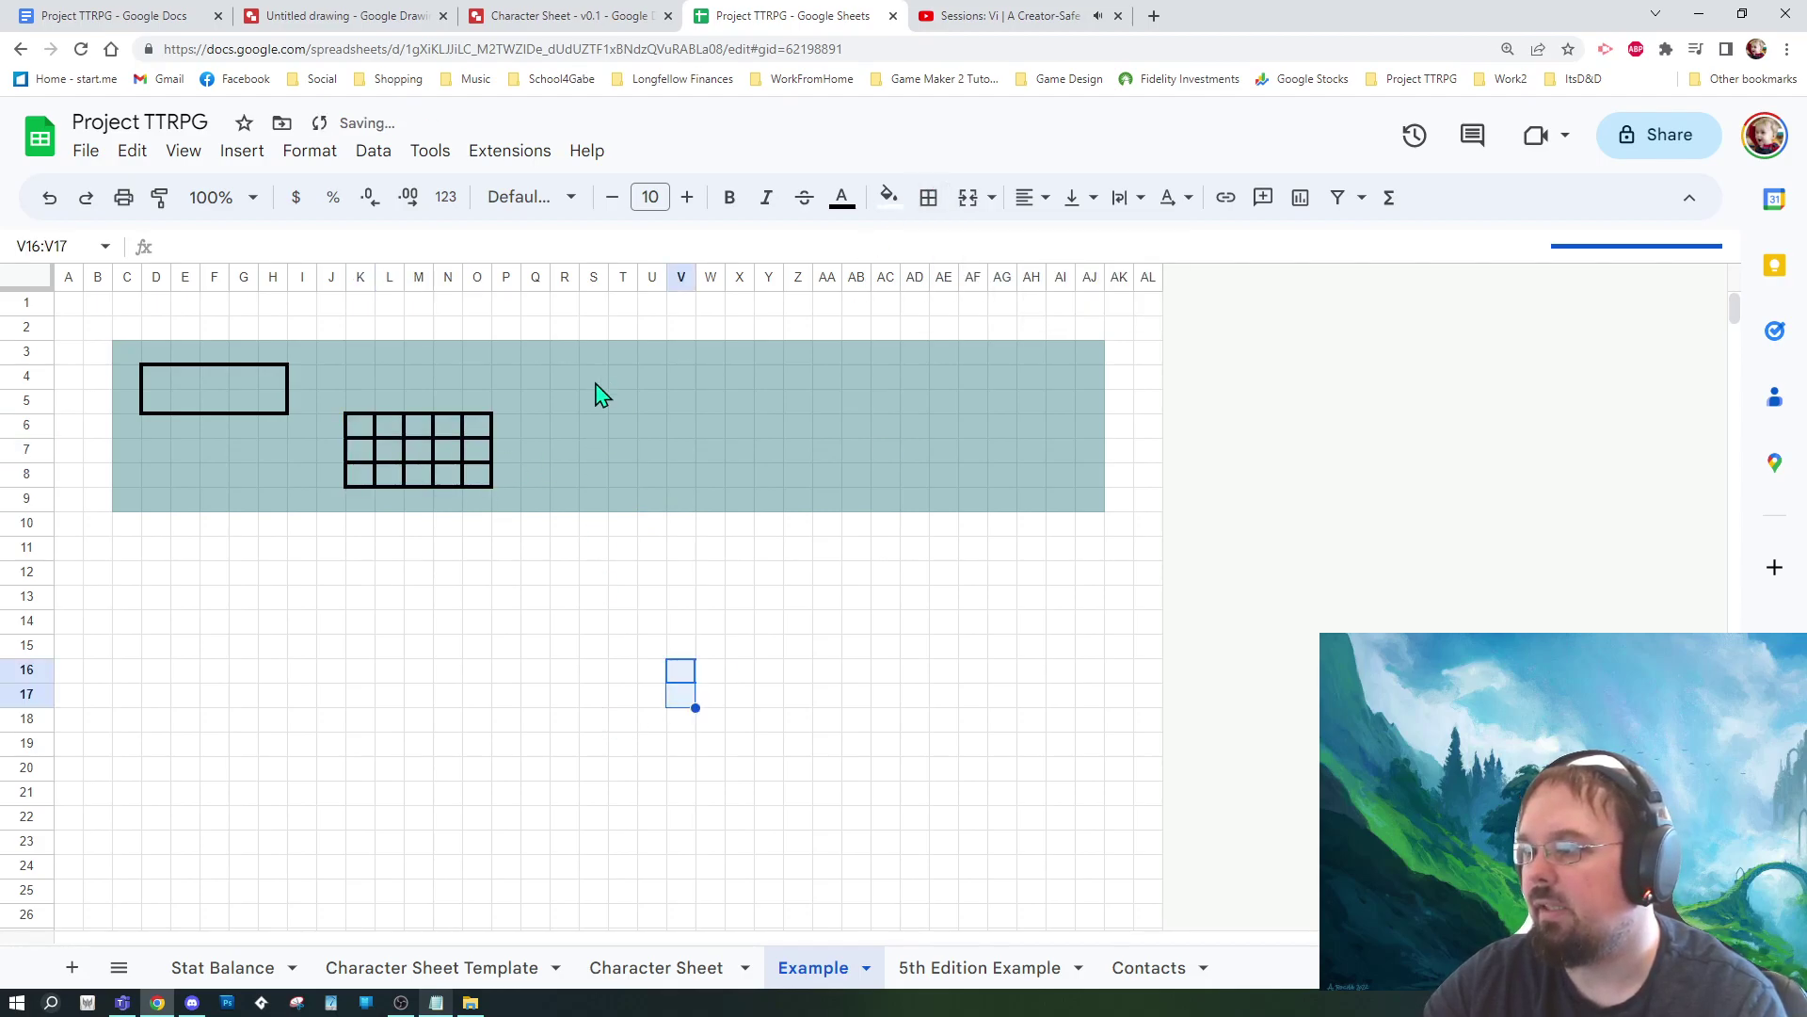
Step: Merge S4:V8 into one cell and give it a border
{"action": "left_click_drag", "start_coordinate": [594, 378], "coordinate": [698, 493]}
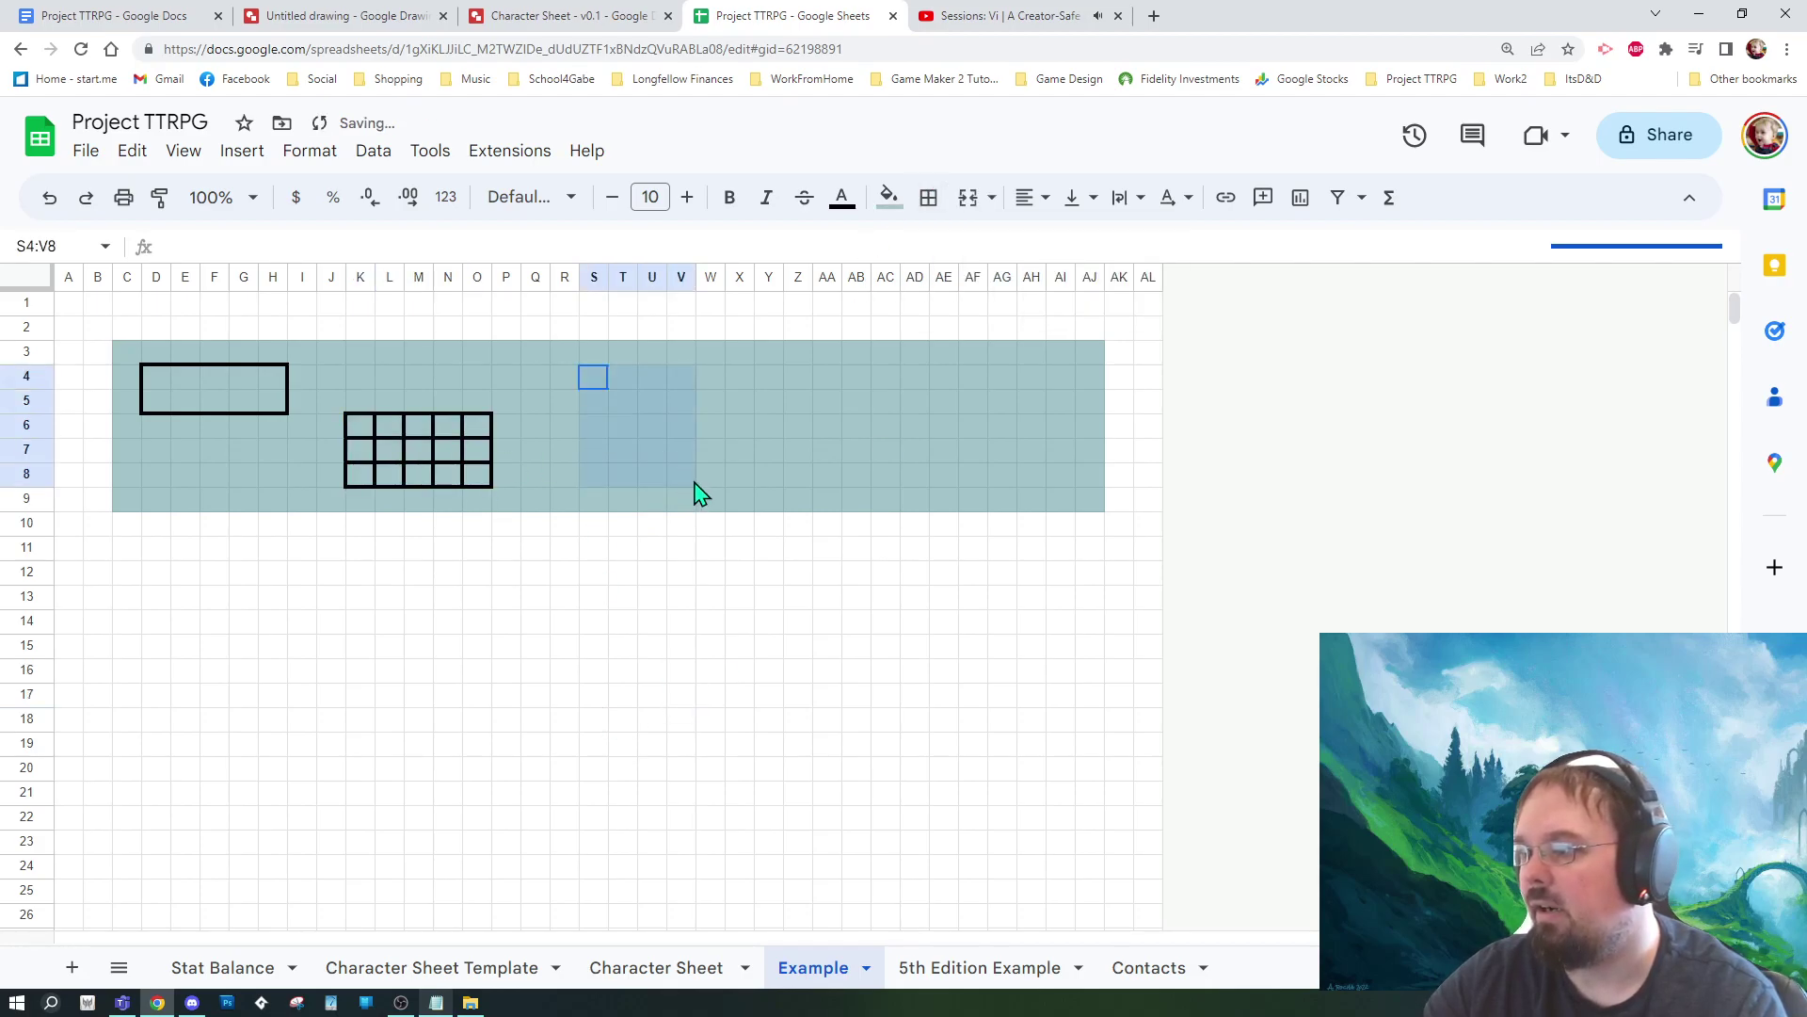
{"action": "left_click", "coordinate": [968, 200]}
{"action": "left_click", "coordinate": [678, 612]}
{"action": "left_click", "coordinate": [629, 438]}
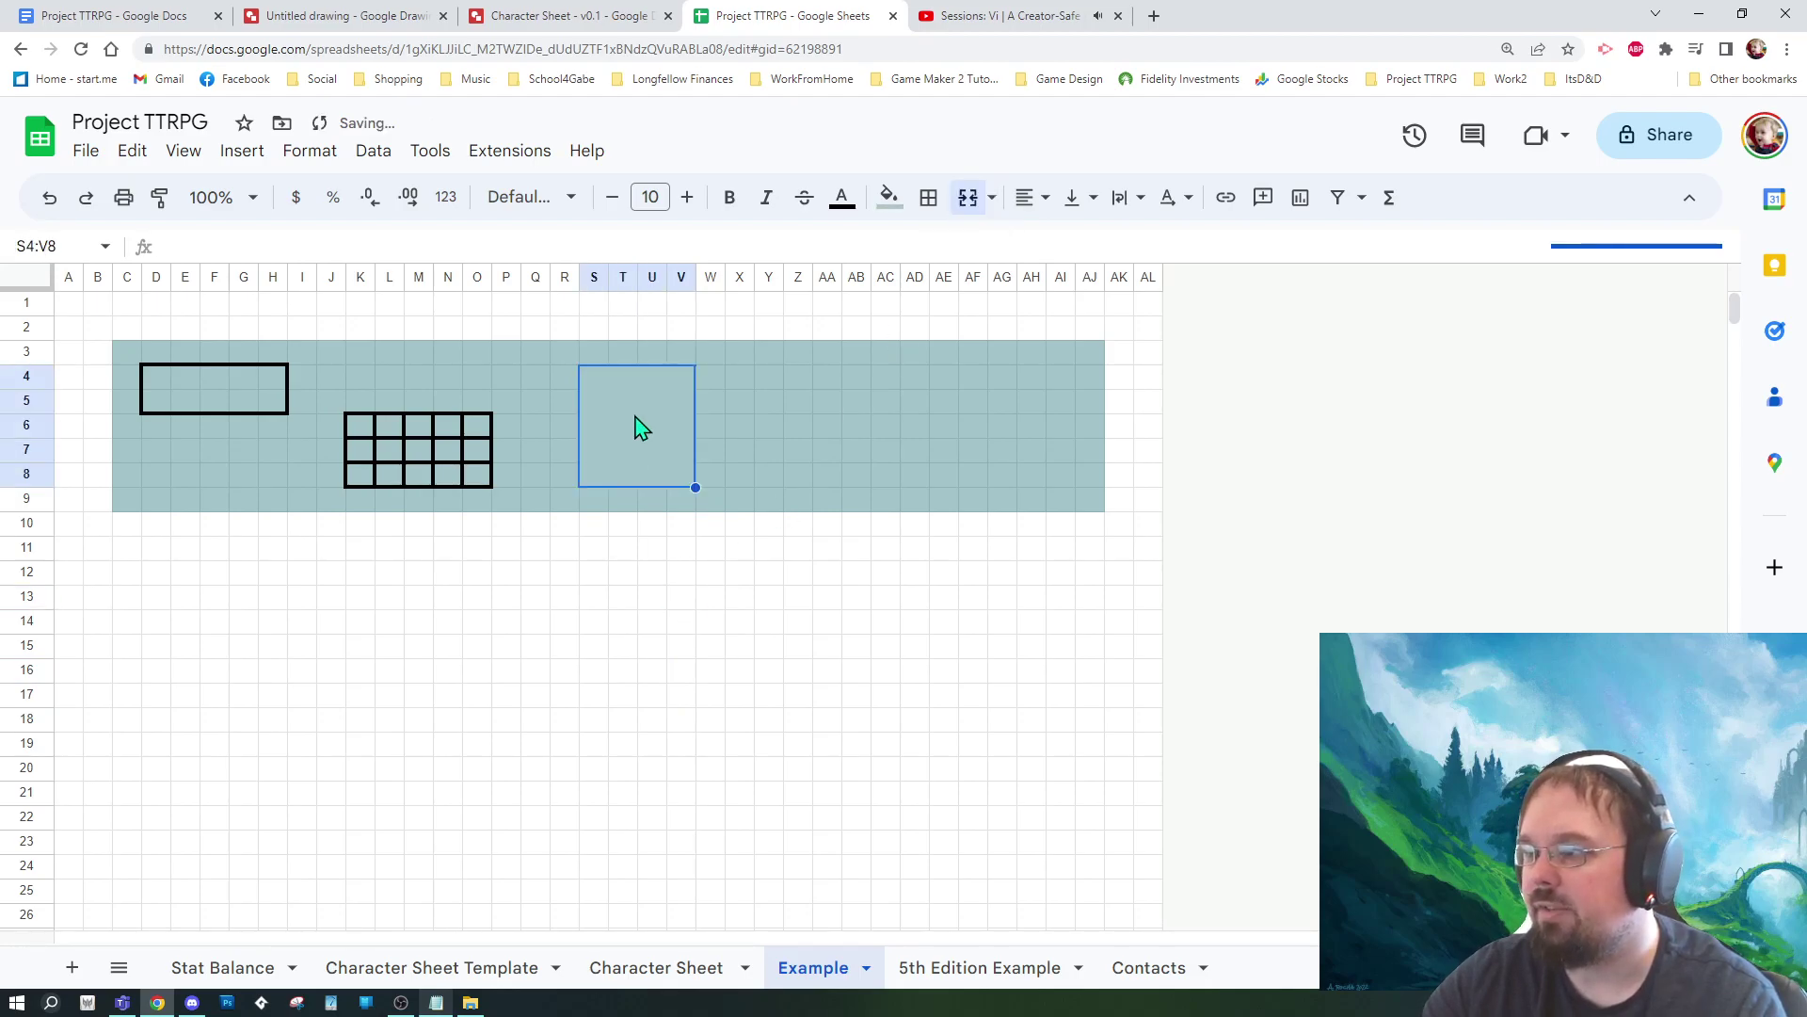
{"action": "left_click", "coordinate": [929, 198]}
{"action": "left_click", "coordinate": [941, 247]}
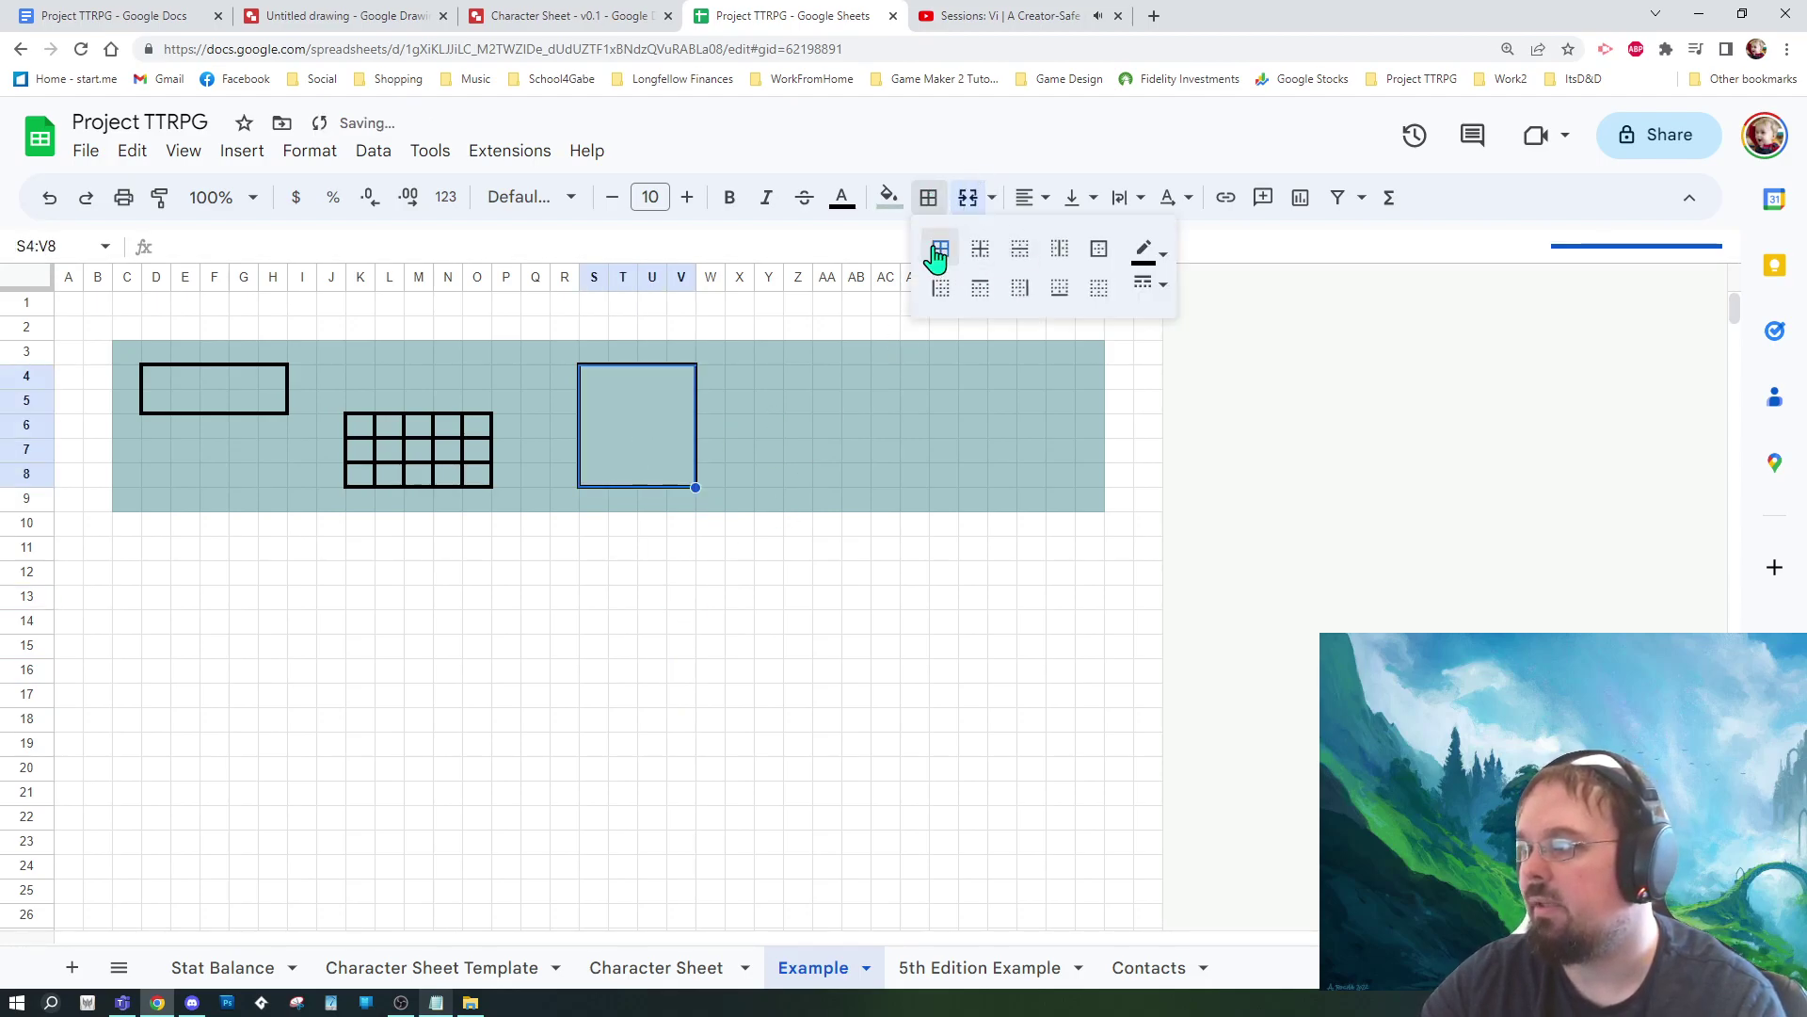
{"action": "left_click_drag", "start_coordinate": [797, 597], "coordinate": [767, 621]}
{"action": "left_click_drag", "start_coordinate": [651, 647], "coordinate": [651, 666]}
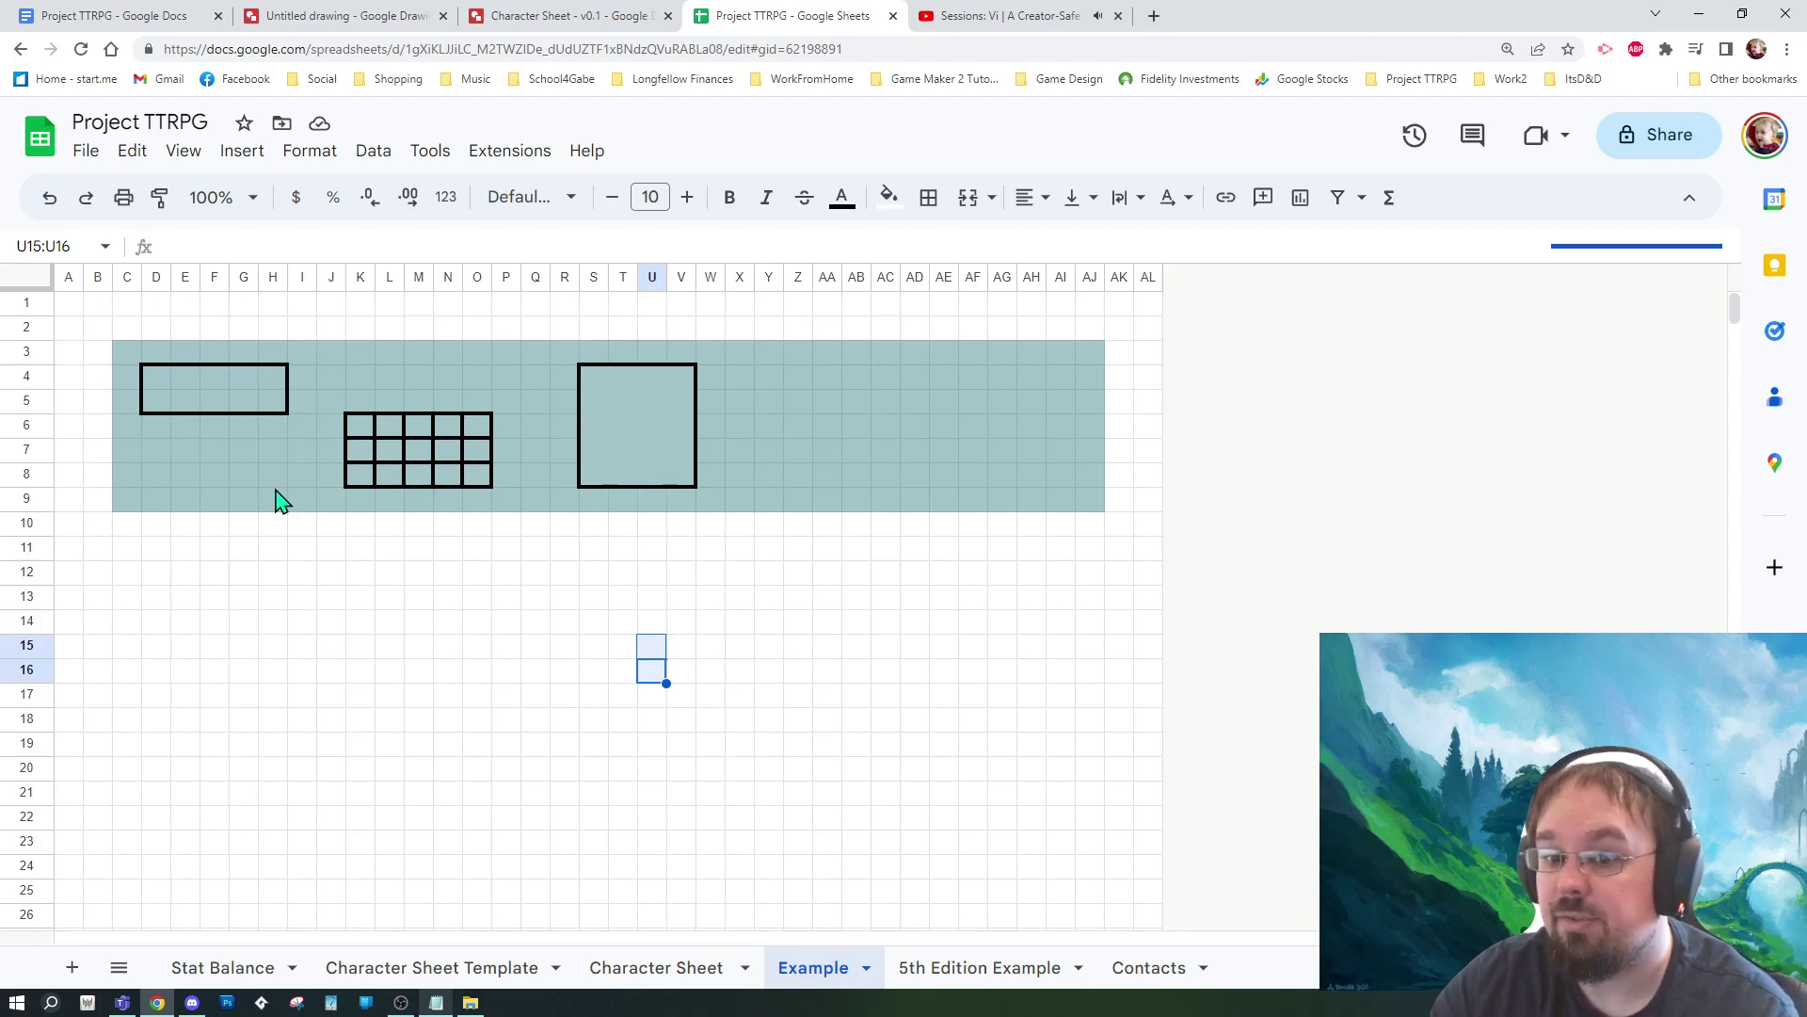
{"action": "left_click", "coordinate": [490, 597]}
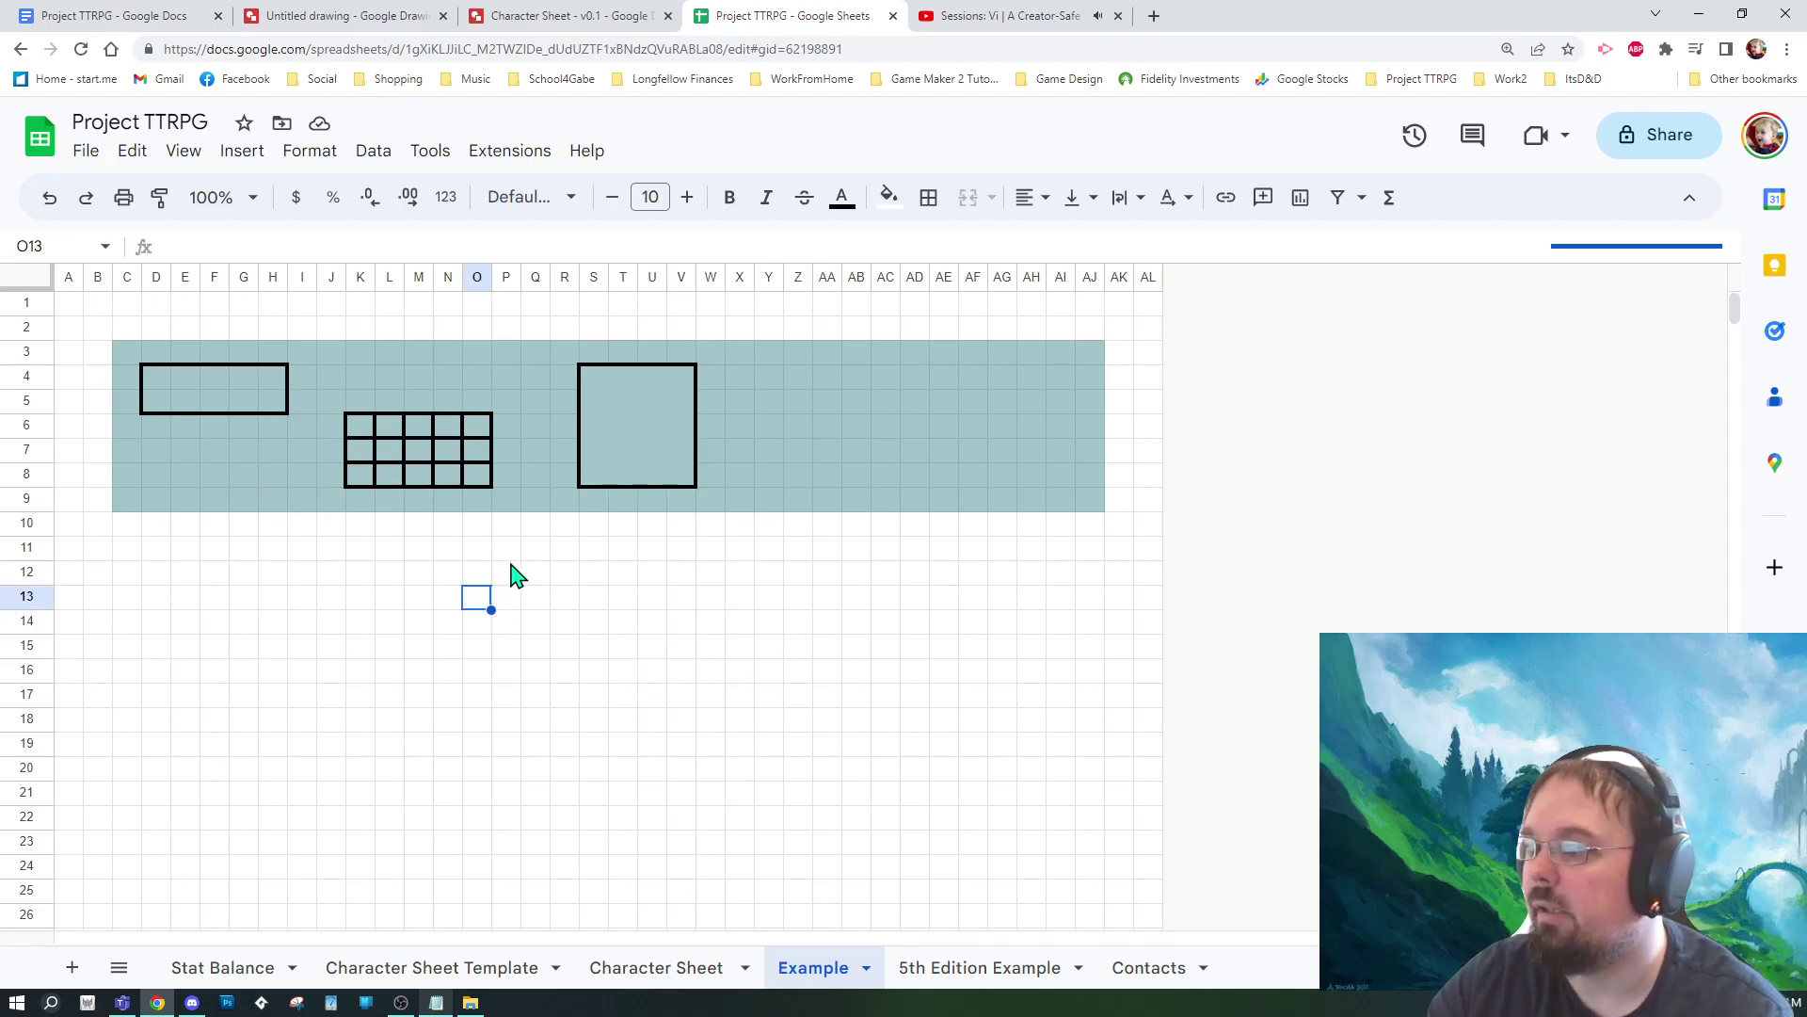
{"action": "left_click", "coordinate": [513, 544]}
{"action": "left_click", "coordinate": [806, 577]}
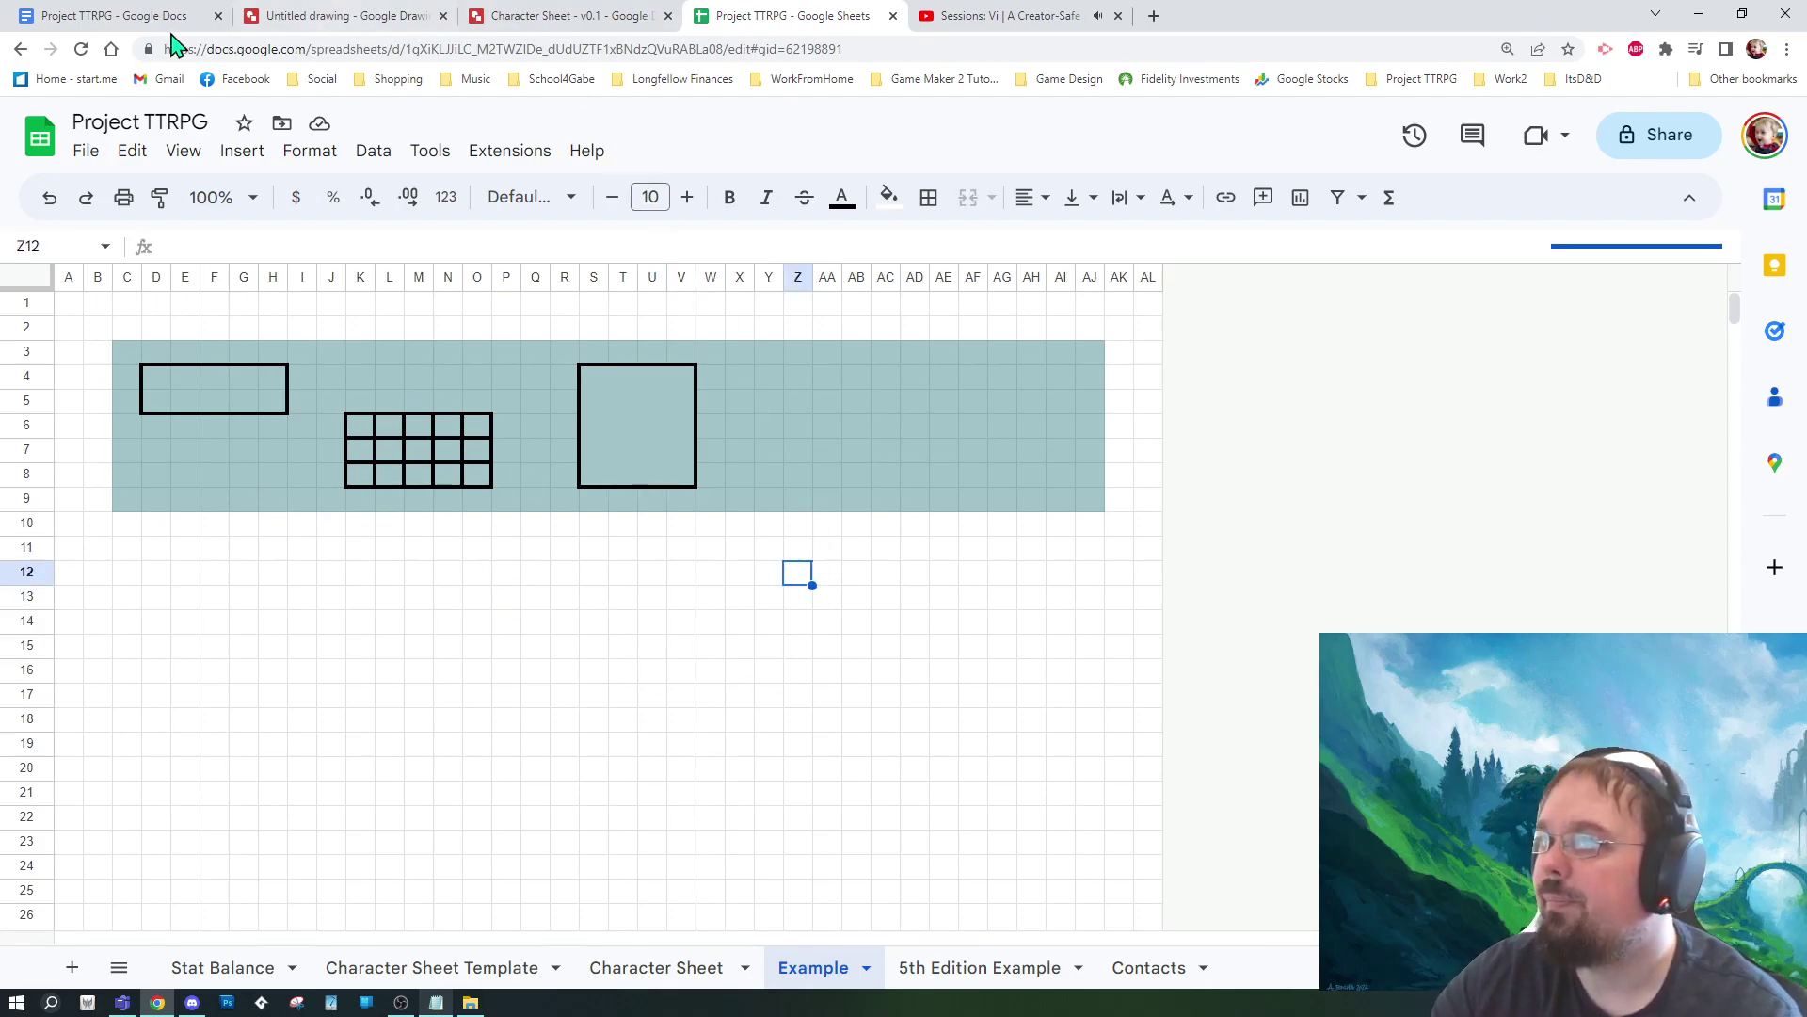
Step: Return to the Project TTRPG document and place the caret after the Google Sheets / Google Draw line
{"action": "left_click", "coordinate": [132, 21]}
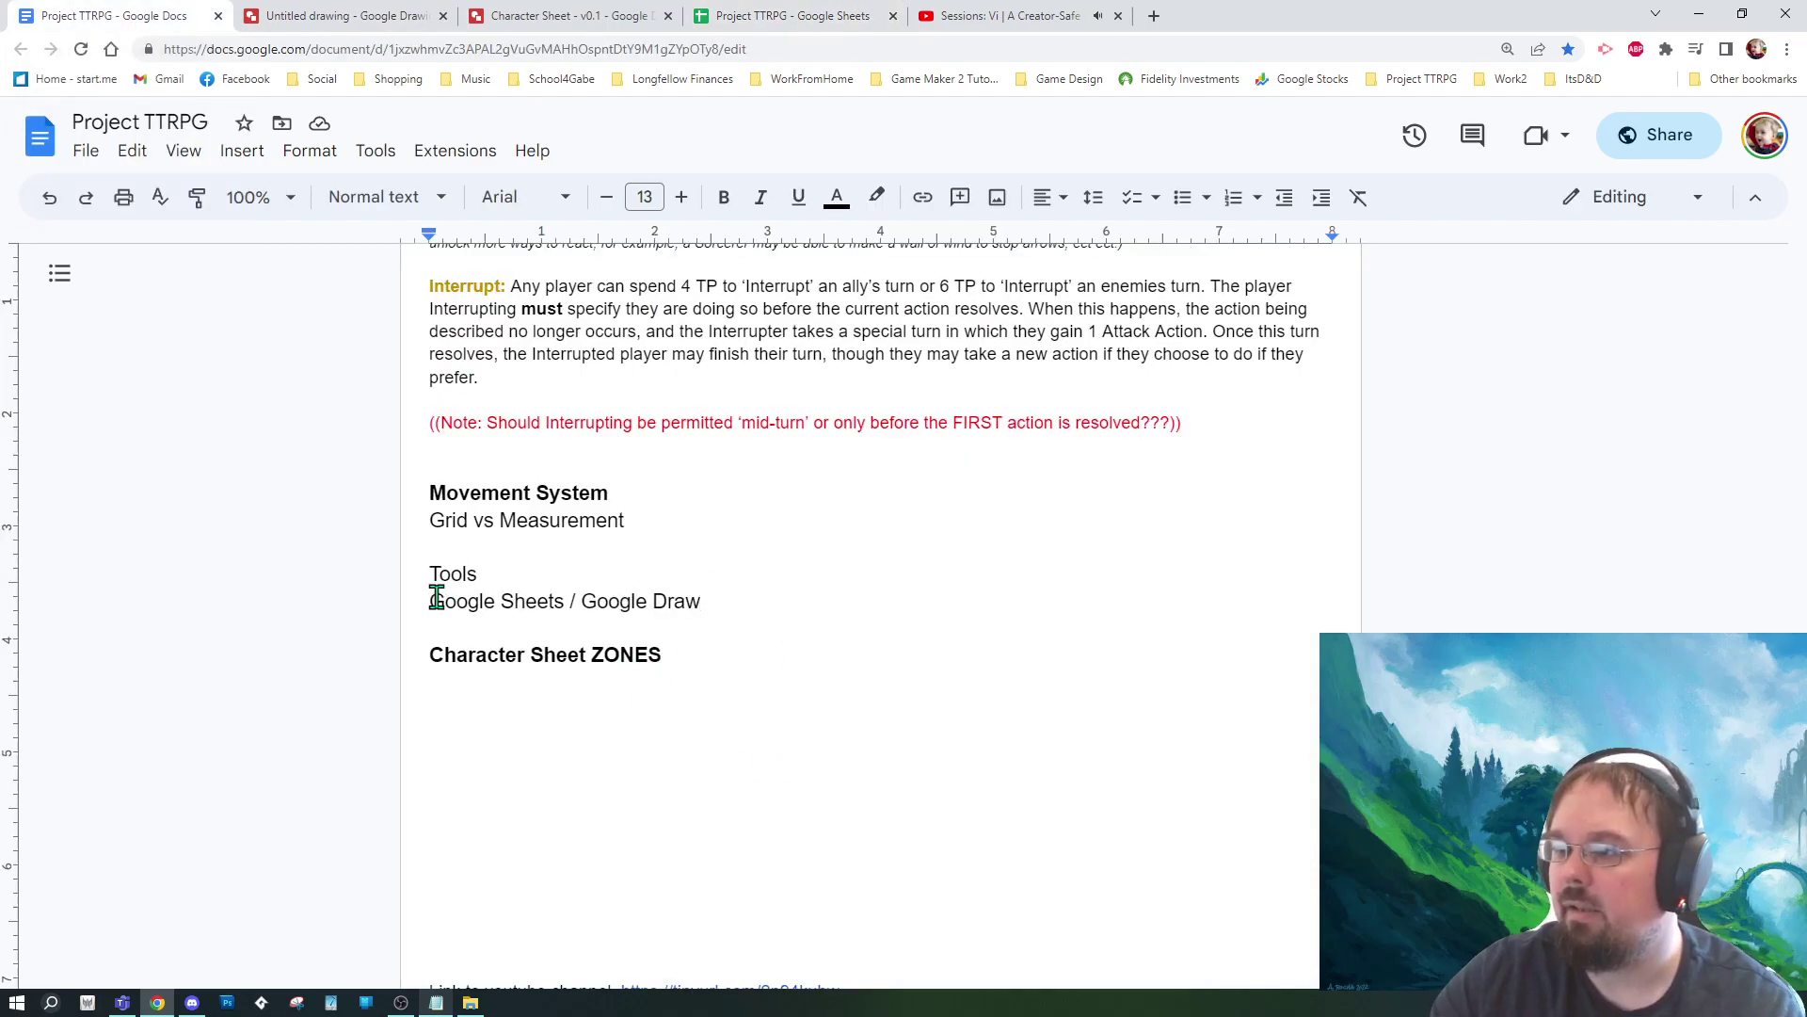
{"action": "left_click_drag", "start_coordinate": [431, 593], "coordinate": [720, 590]}
{"action": "left_click", "coordinate": [717, 602]}
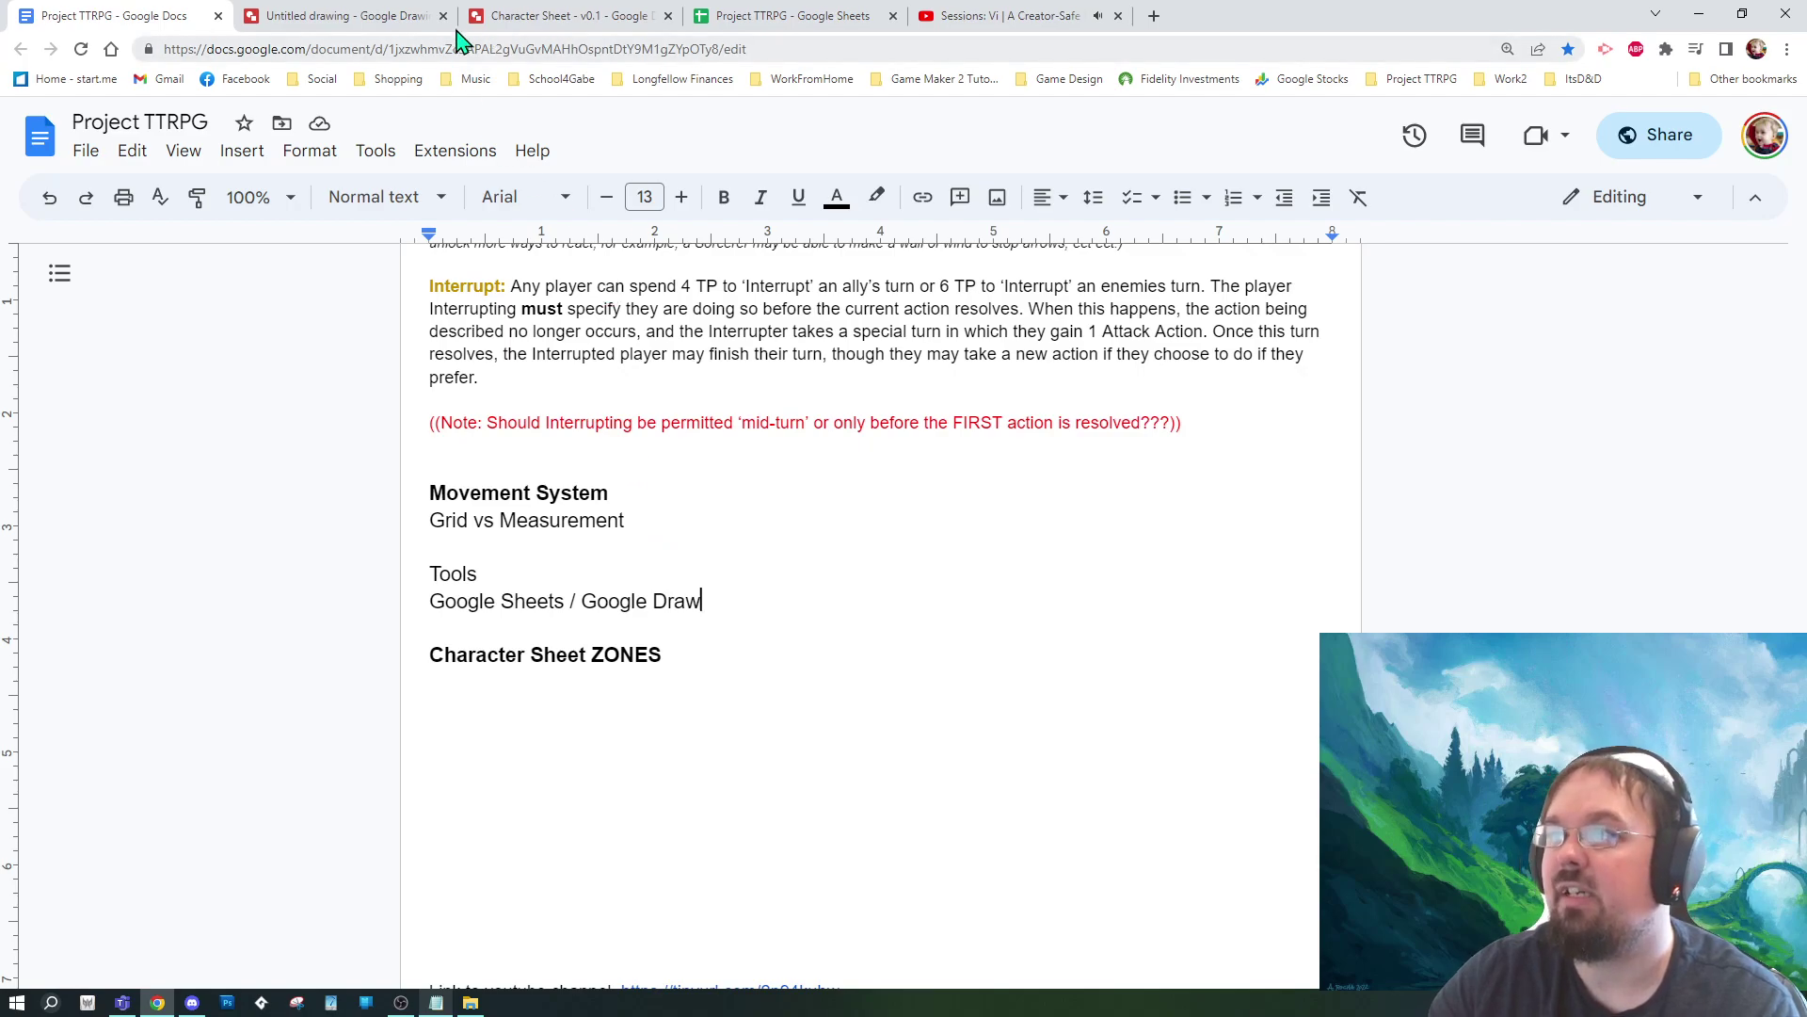
Step: Switch back to the untitled drawing showing the light blue top band
{"action": "left_click", "coordinate": [399, 23]}
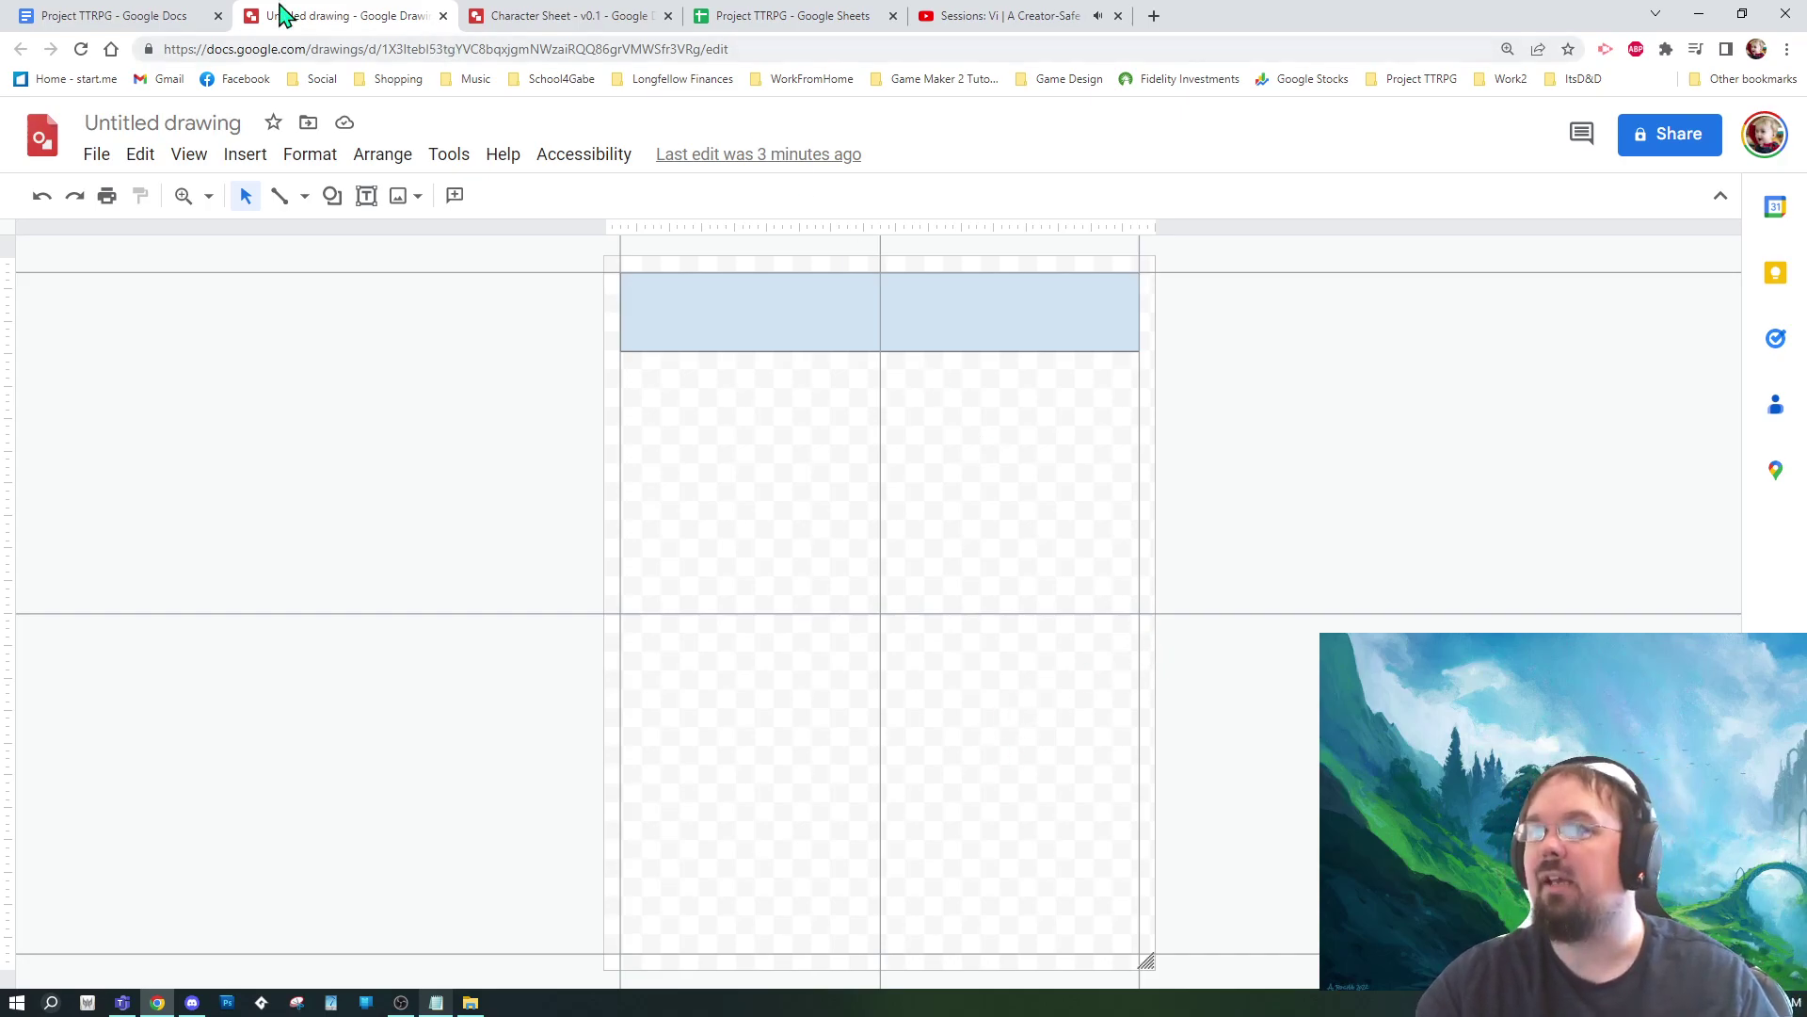
Step: Back in Project TTRPG, add Personal Identifiers, Core Stats, Health type stats and Defense type stats under Character Sheet ZONES
{"action": "left_click", "coordinate": [143, 21]}
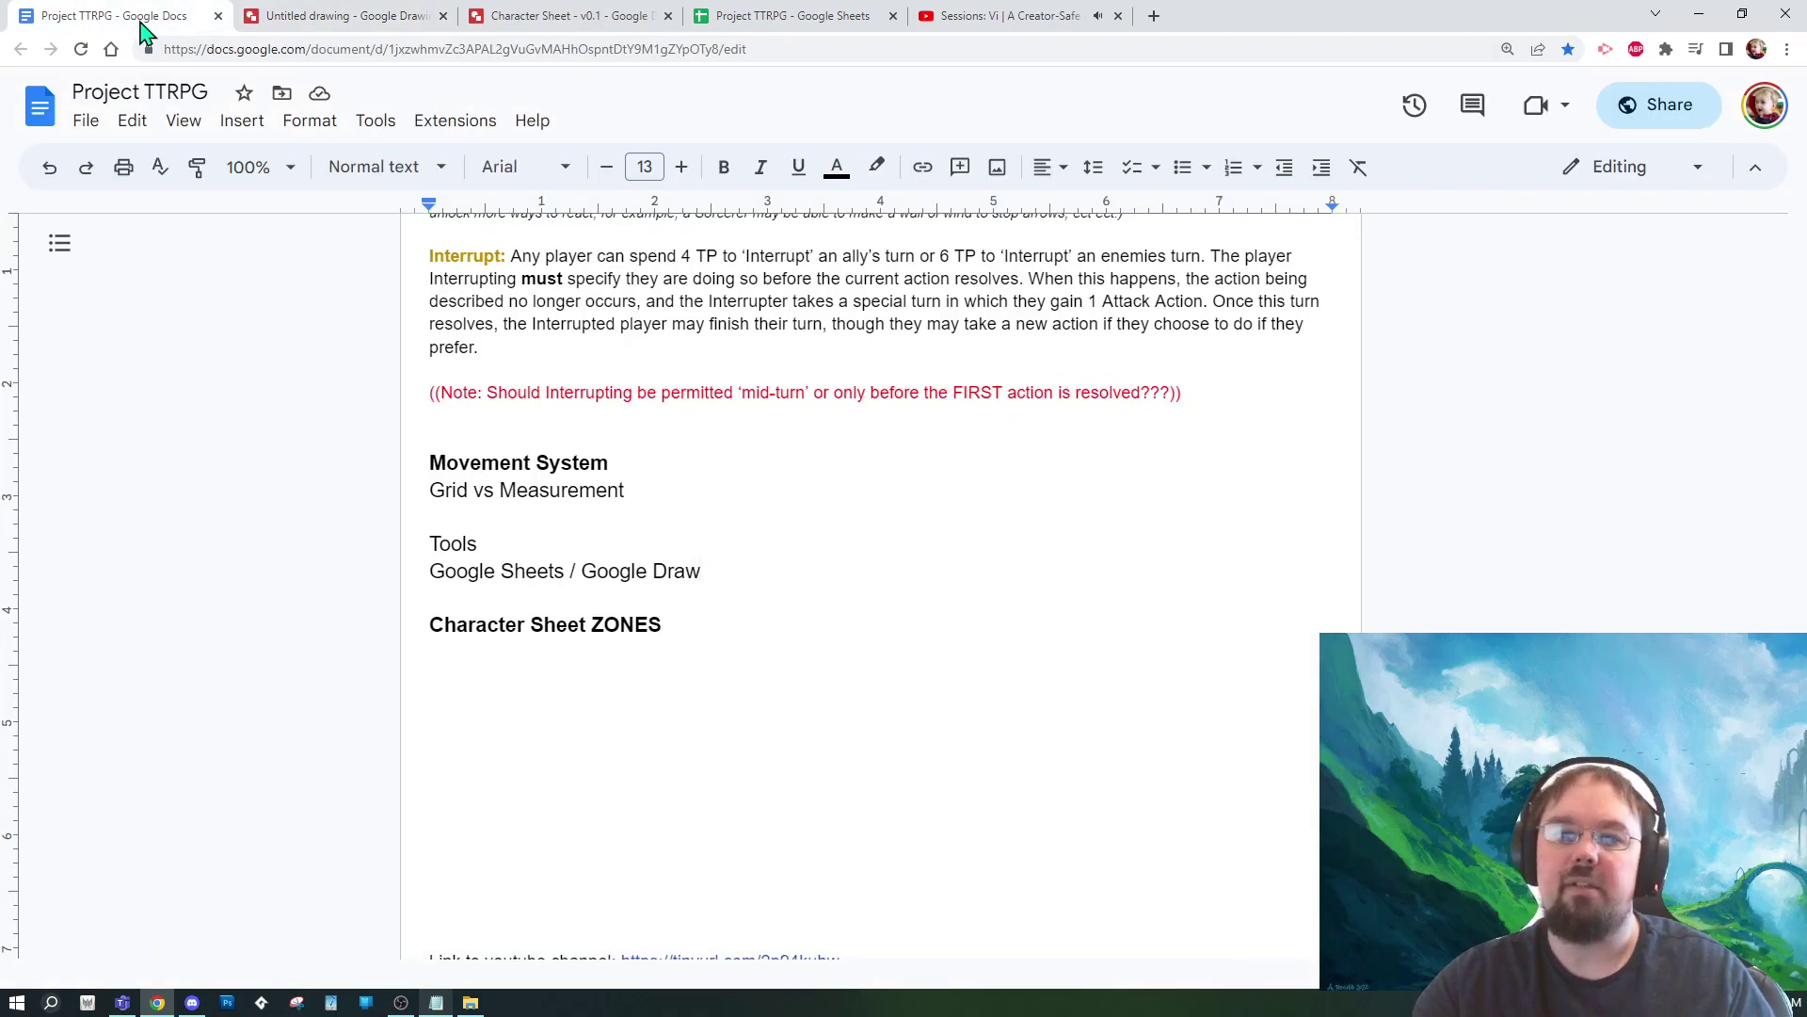
{"action": "left_click", "coordinate": [706, 628]}
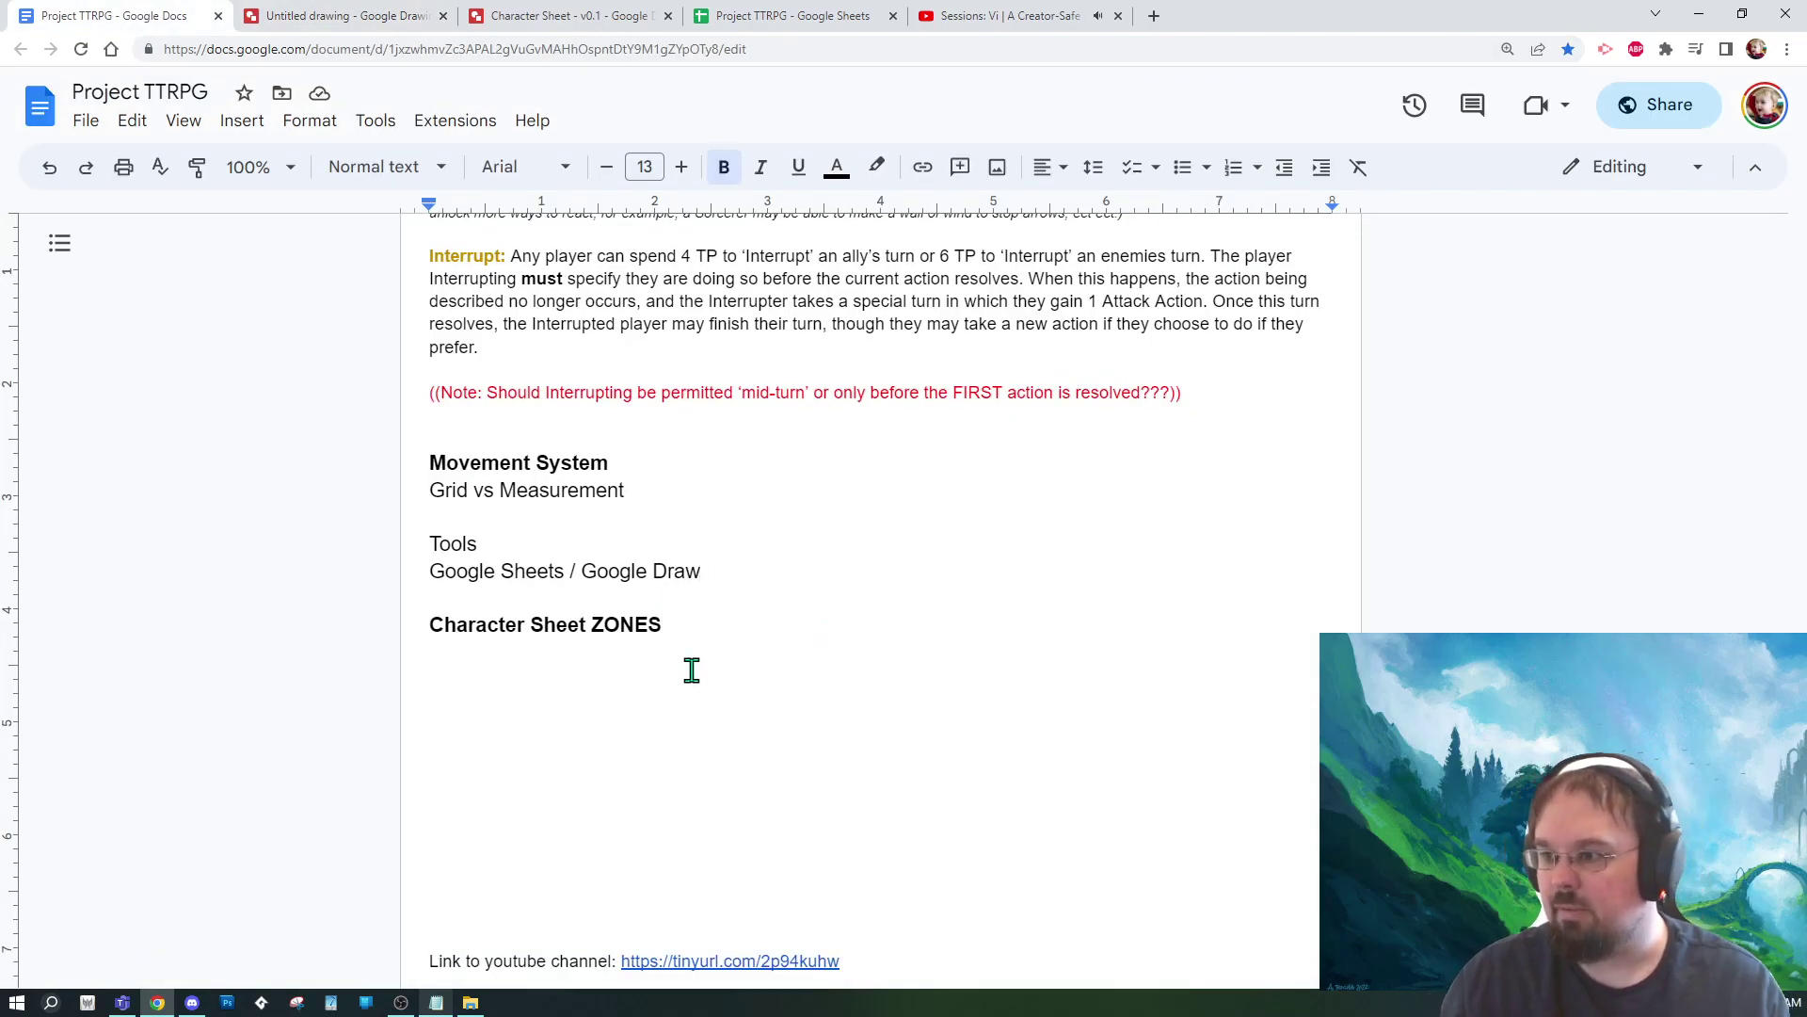
{"action": "key", "text": "Return"}
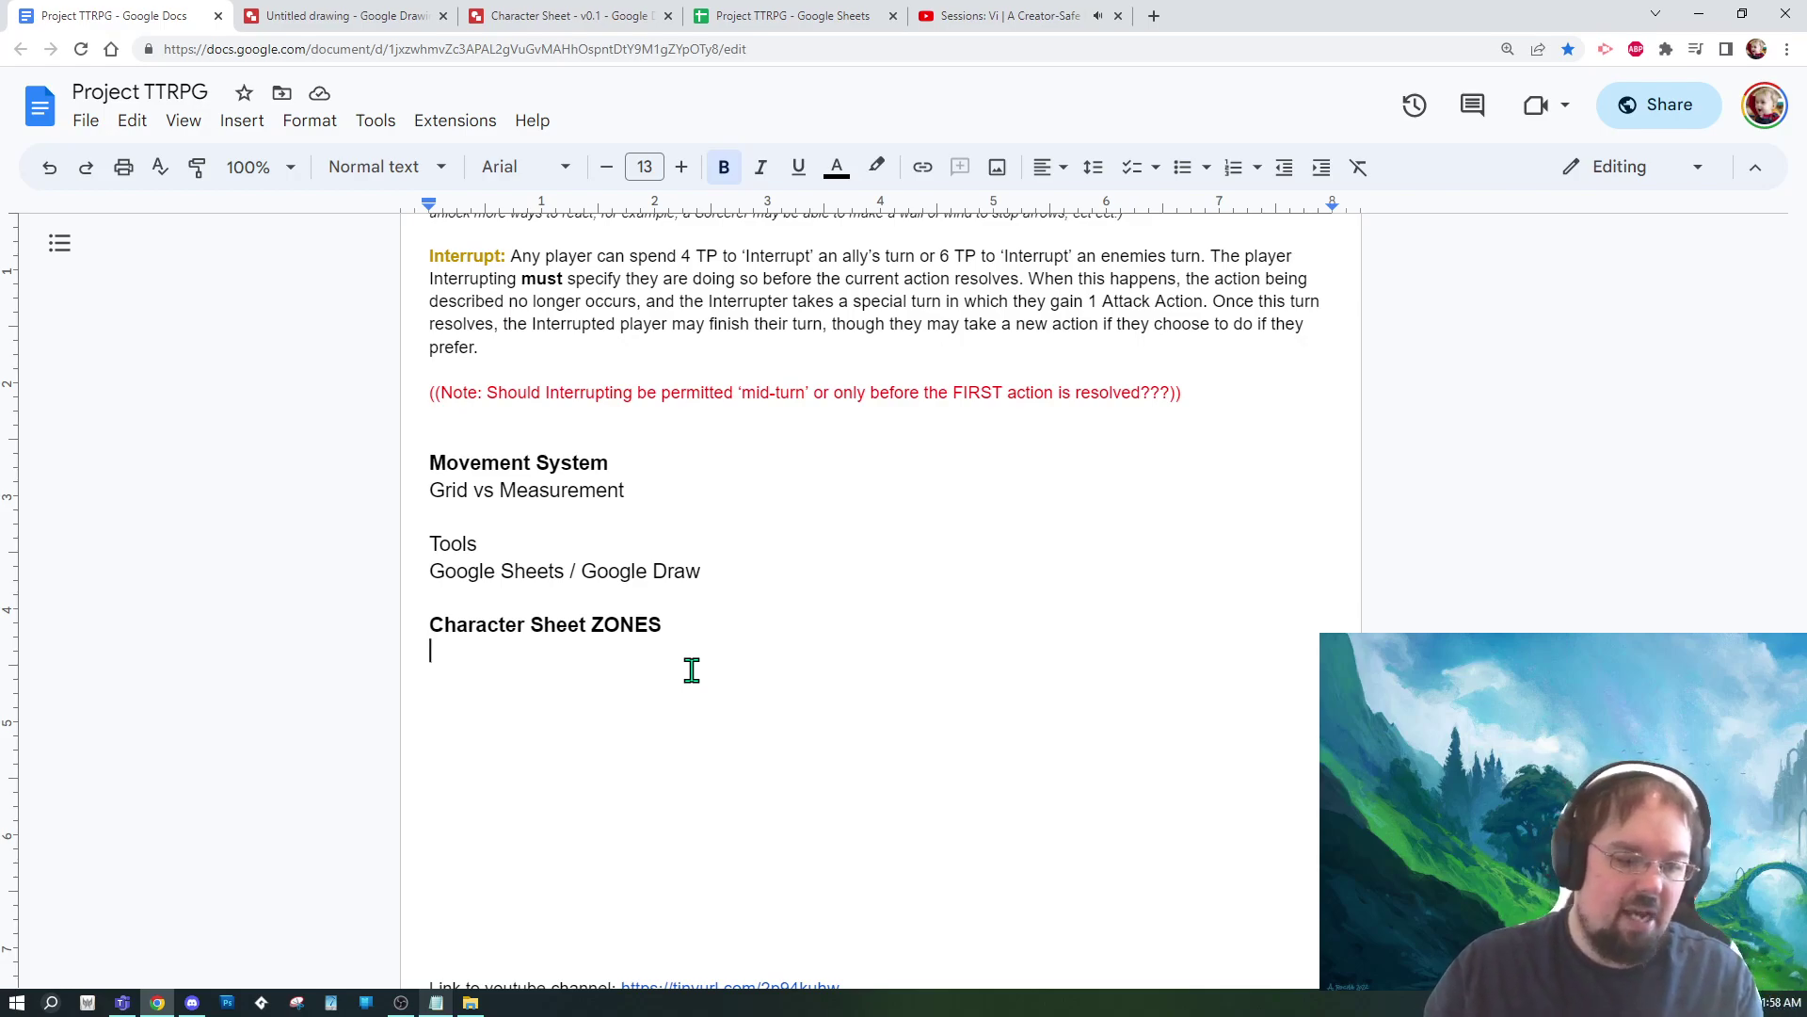
{"action": "type", "text": "Personal Identifiers"}
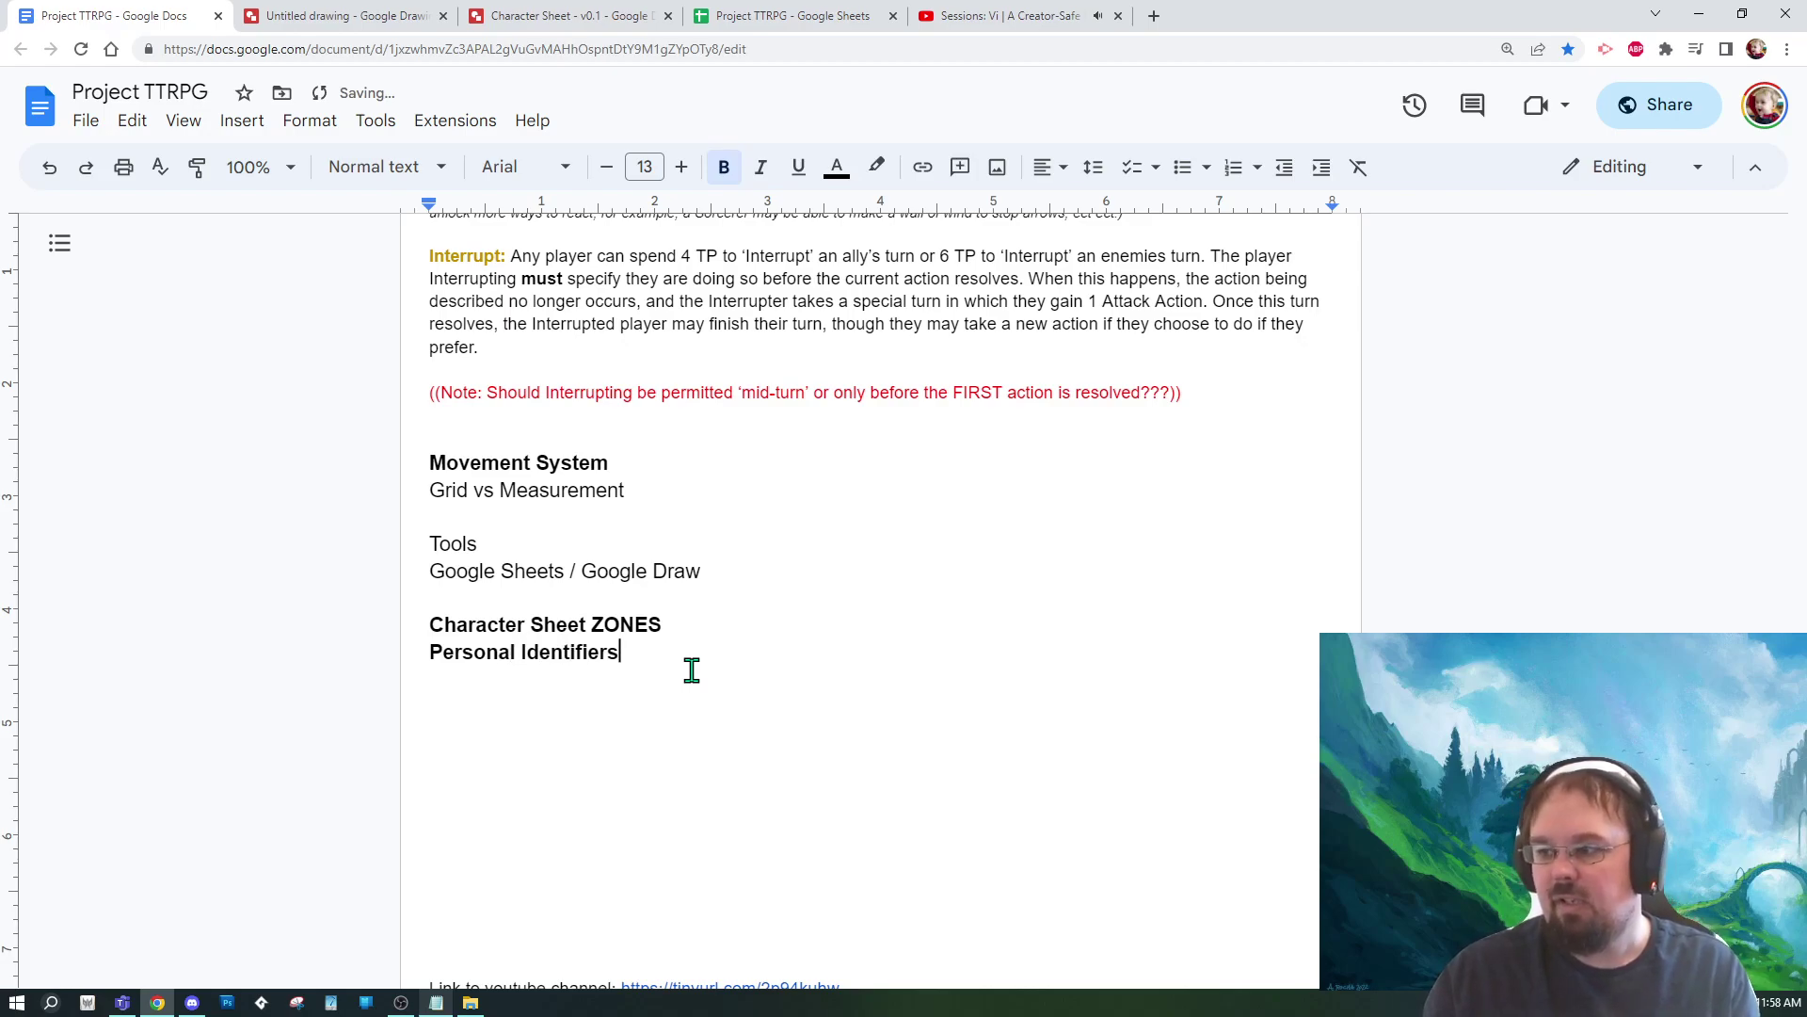
{"action": "key", "text": "Return"}
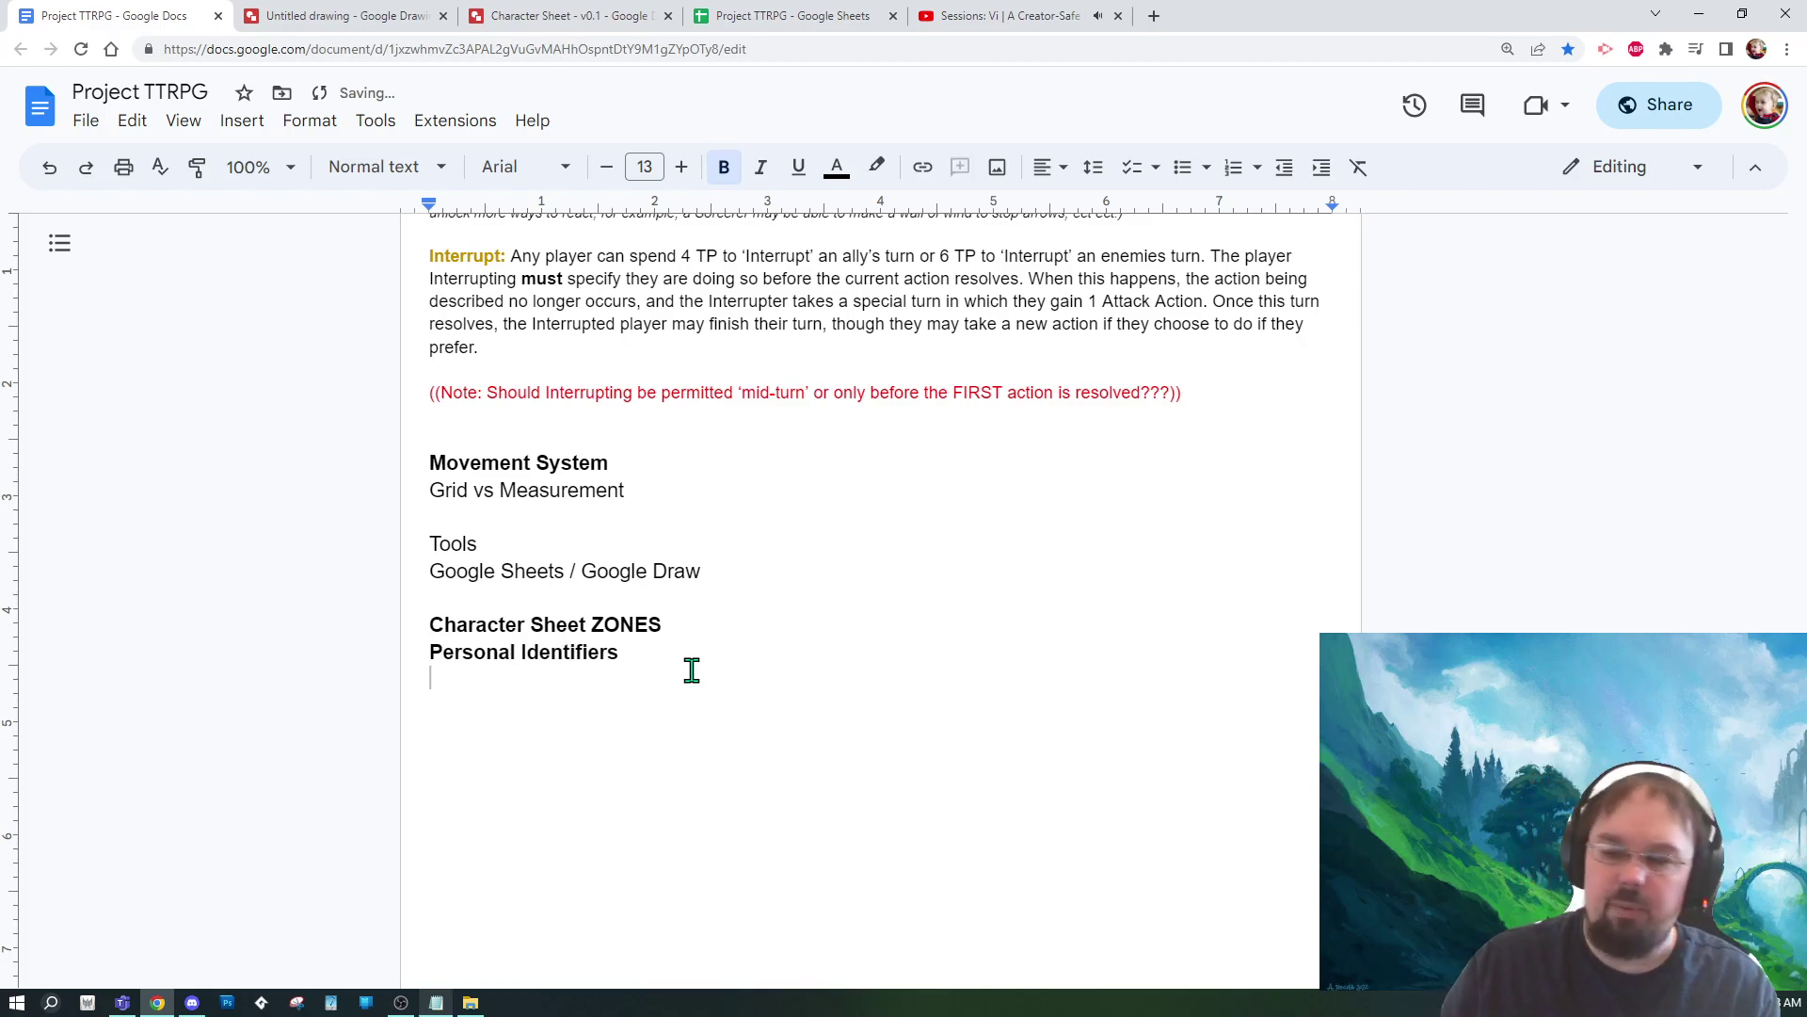
{"action": "type", "text": "Core"}
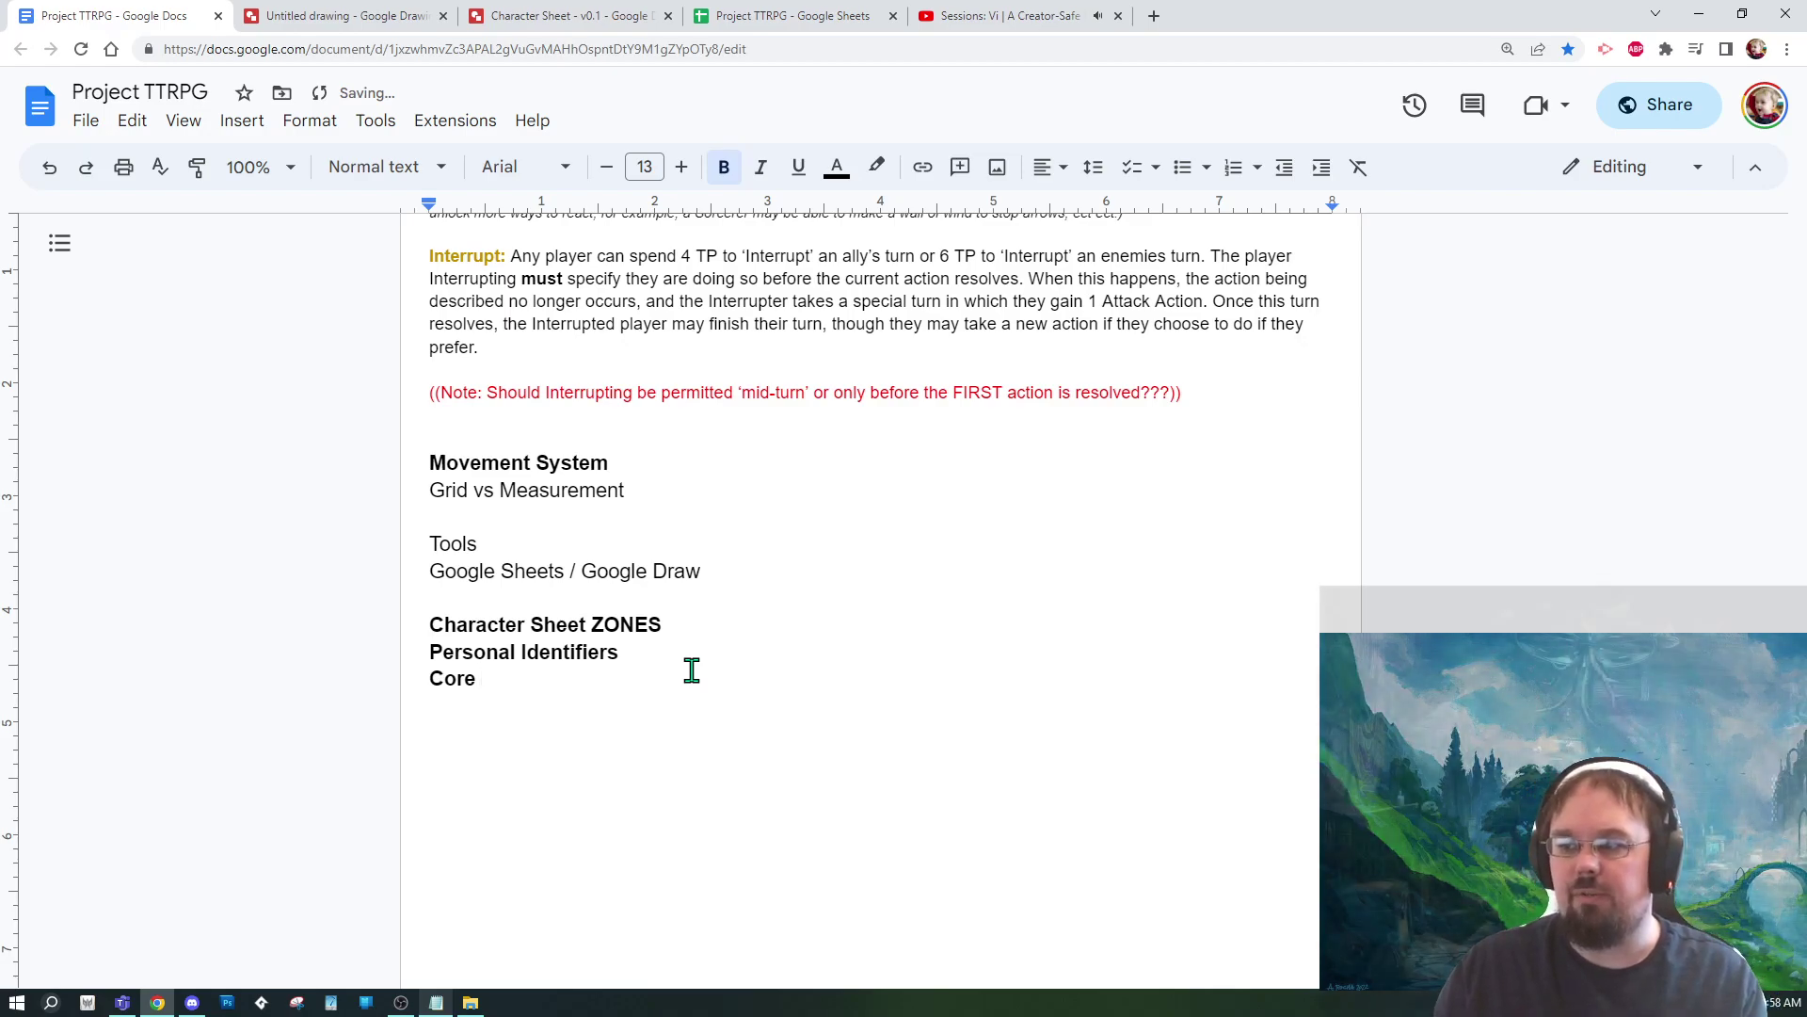
{"action": "type", "text": " Stats"}
{"action": "key", "text": "Return"}
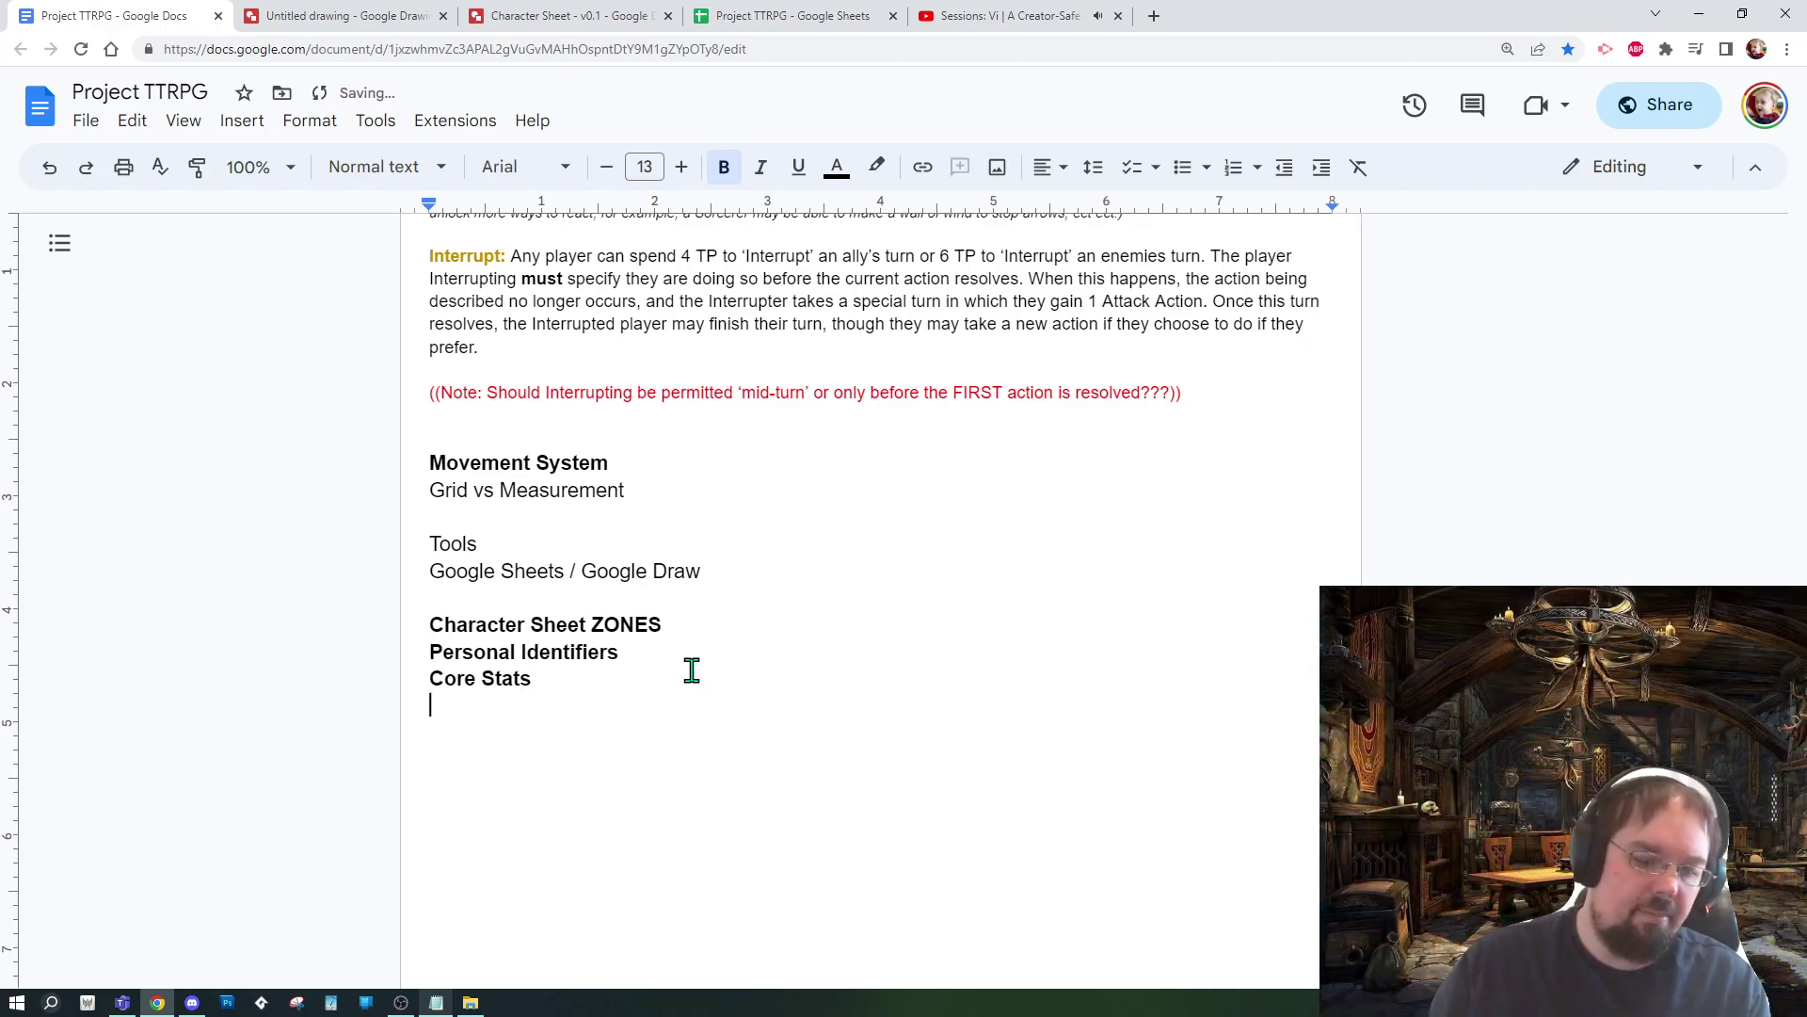
{"action": "type", "text": "Health type stats"}
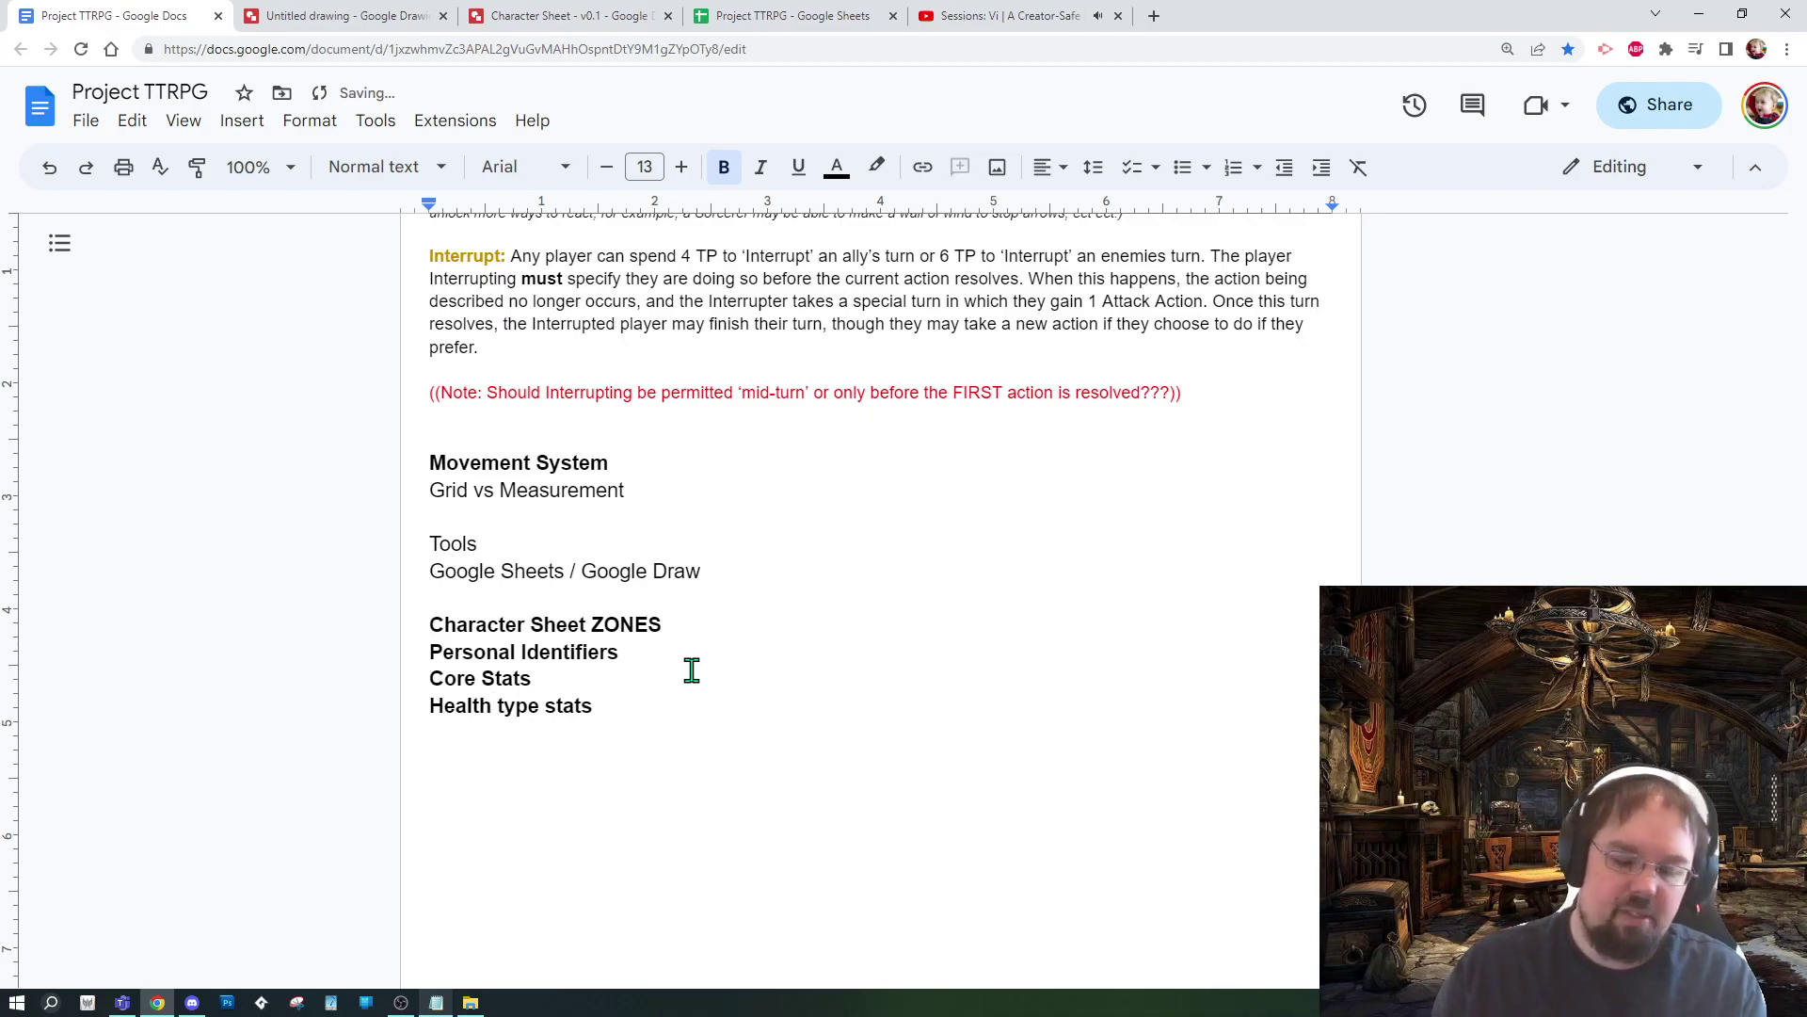
{"action": "type", "text": "Defense type stats"}
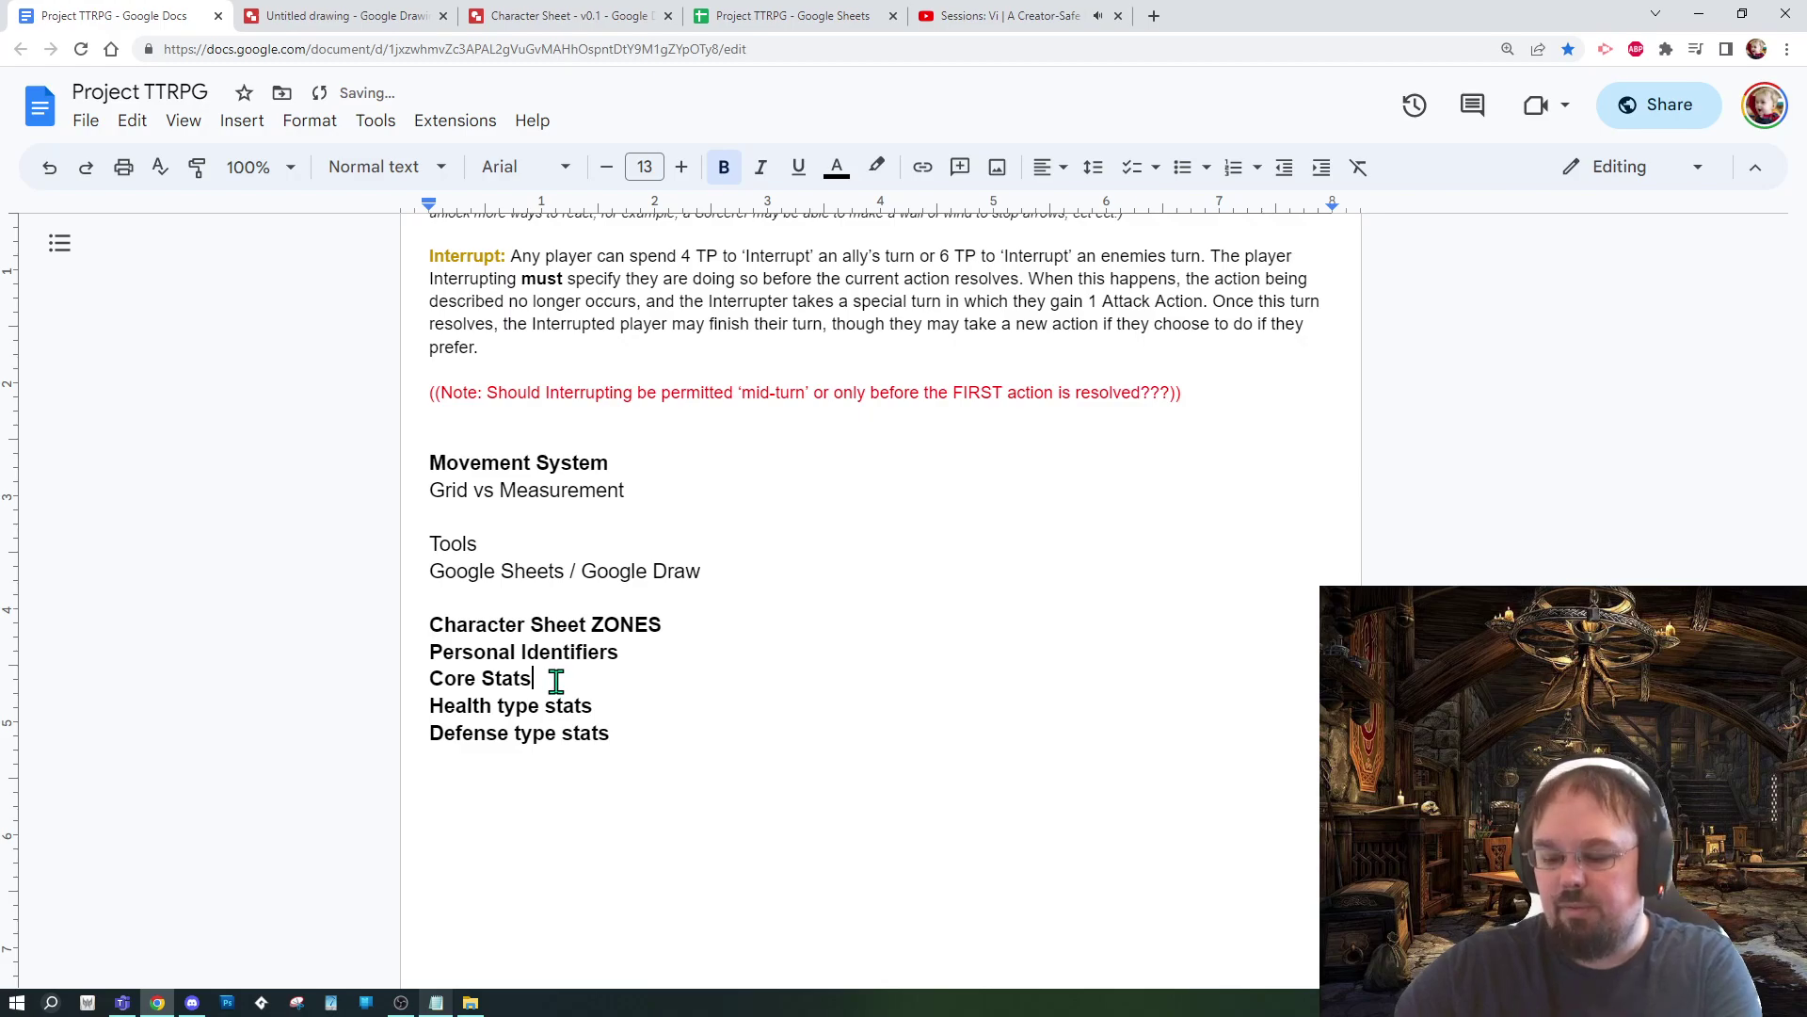
{"action": "key", "text": "Return"}
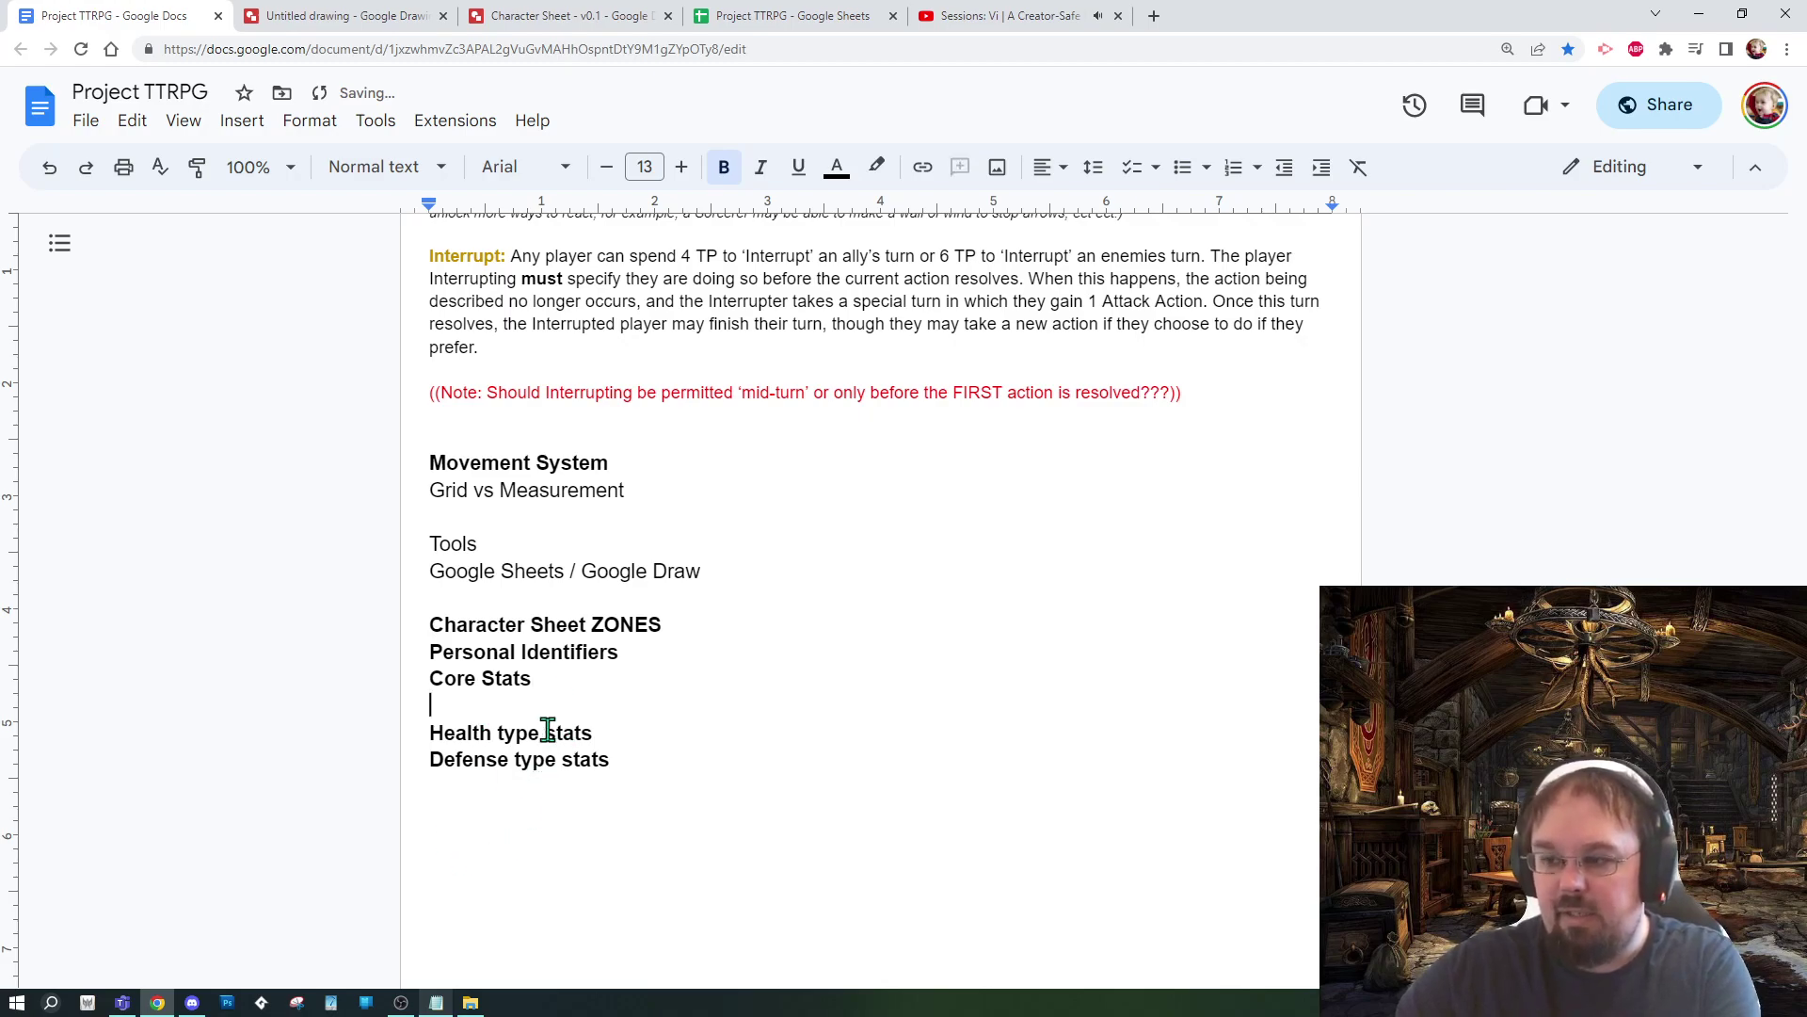
Step: Remove the stray blank line and add 'Attacks' below Defense type stats
{"action": "key", "text": "BackSpace"}
{"action": "left_click", "coordinate": [670, 777]}
{"action": "left_click", "coordinate": [619, 763]}
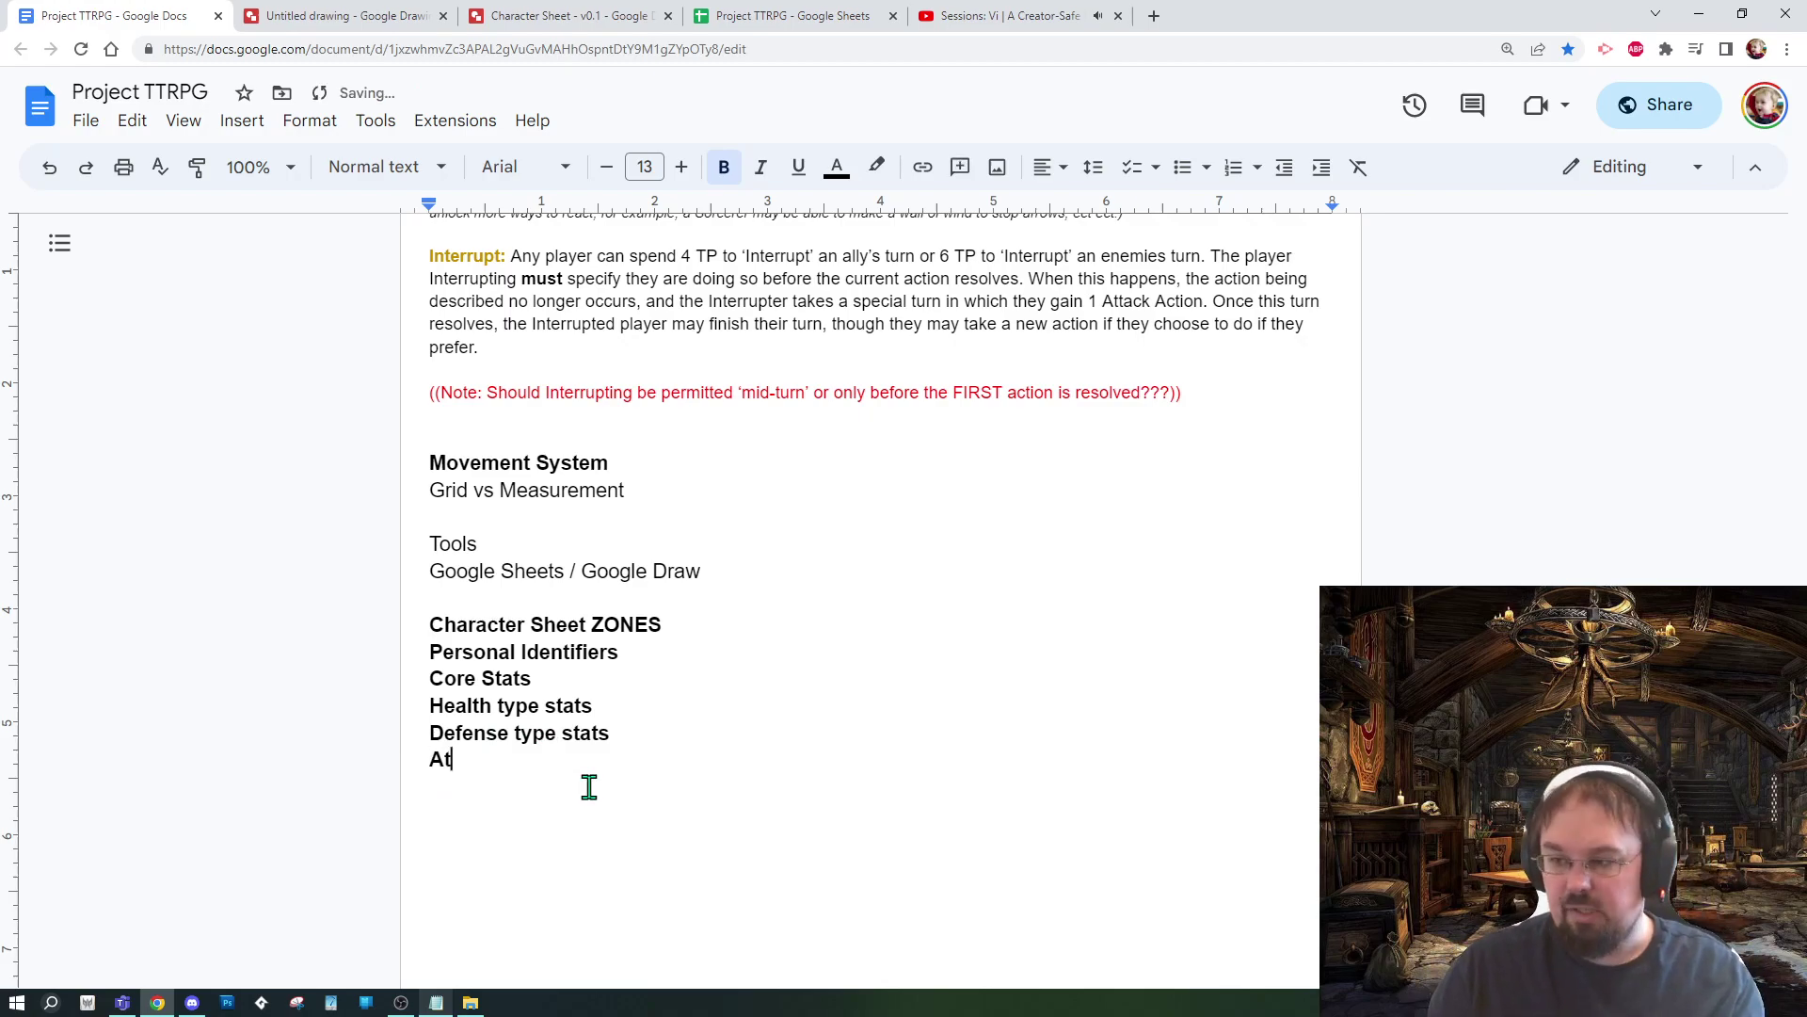
{"action": "type", "text": "tacks"}
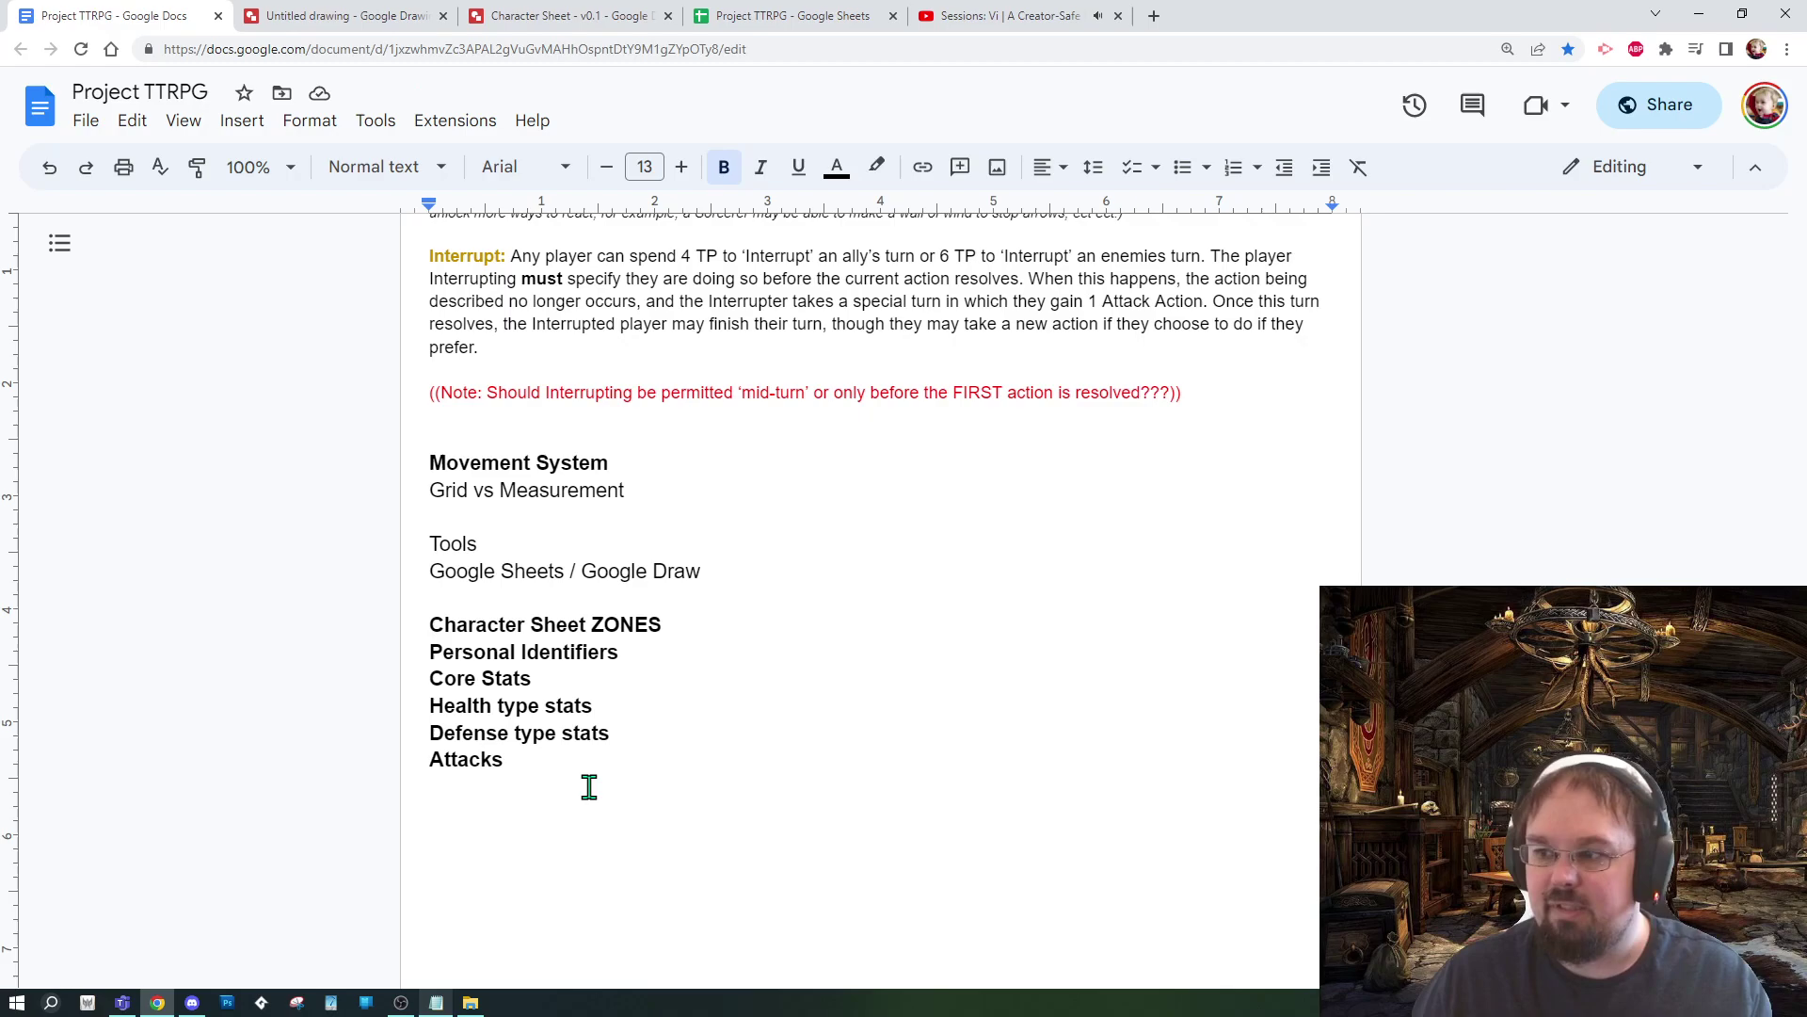
{"action": "key", "text": "Return"}
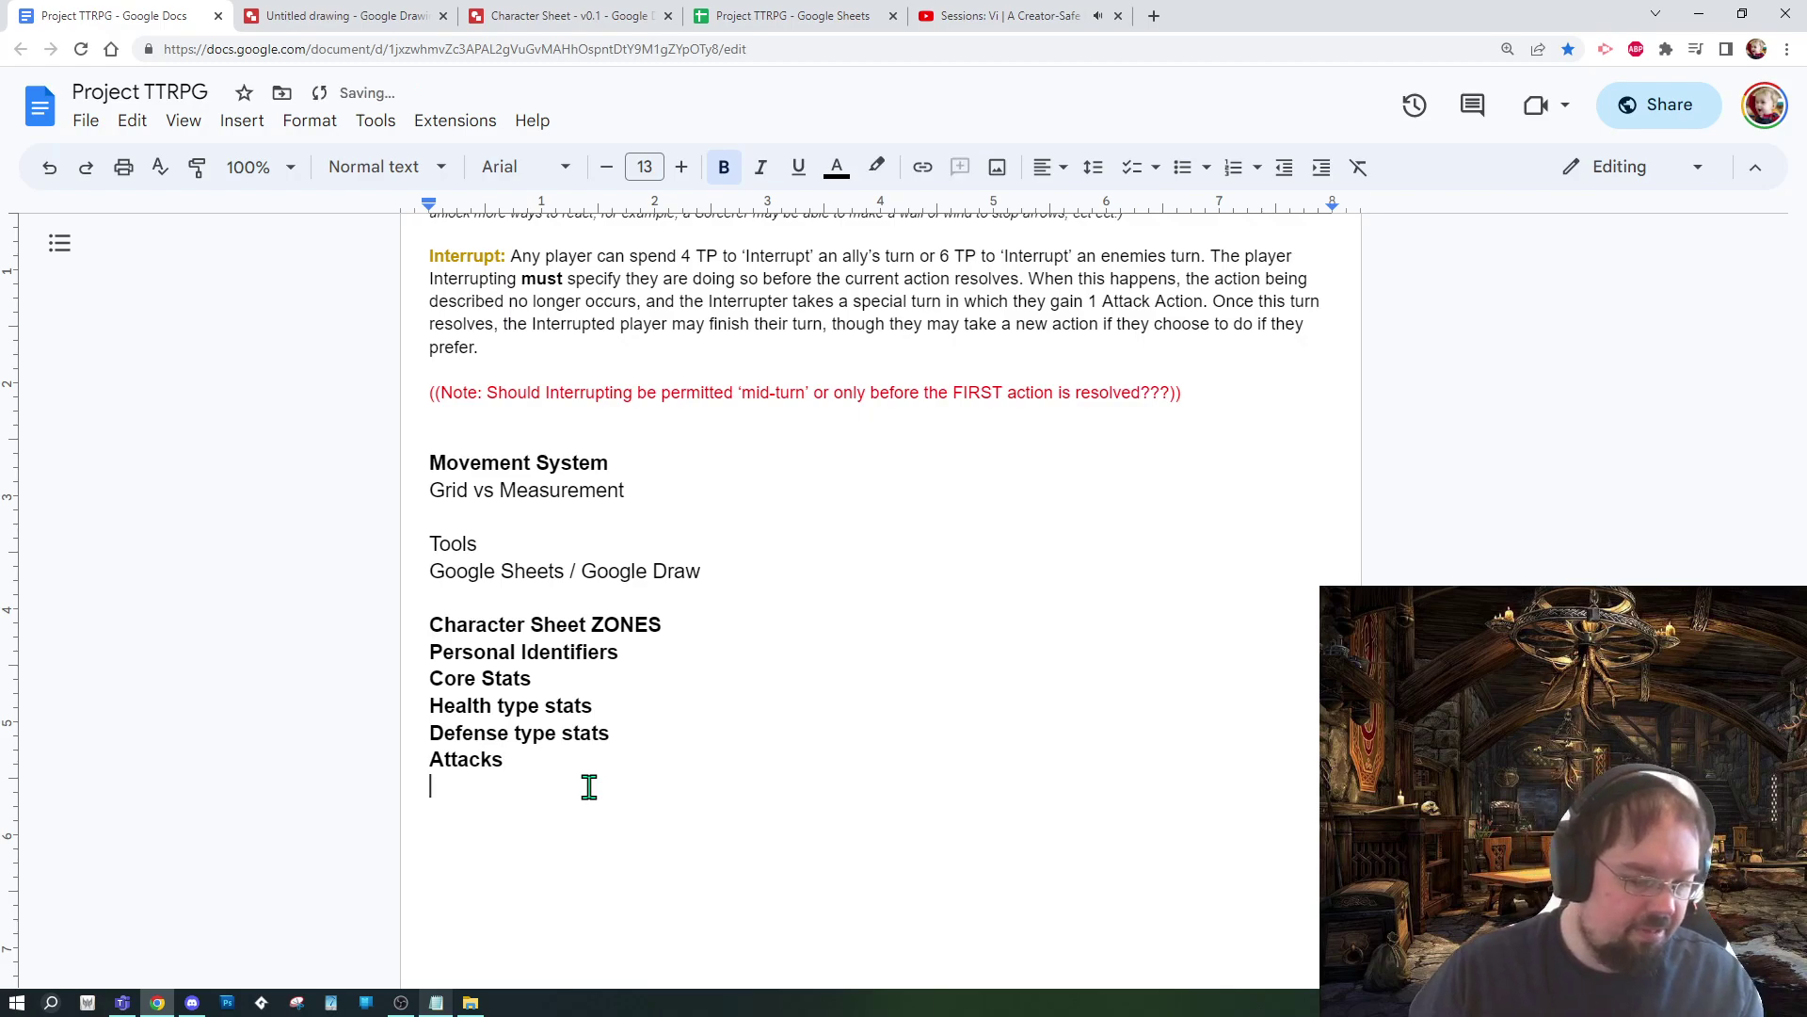
Step: Add 'Skills / Keywords' and begin a 'Proficiency' entry beneath it
{"action": "type", "text": "Skills /"}
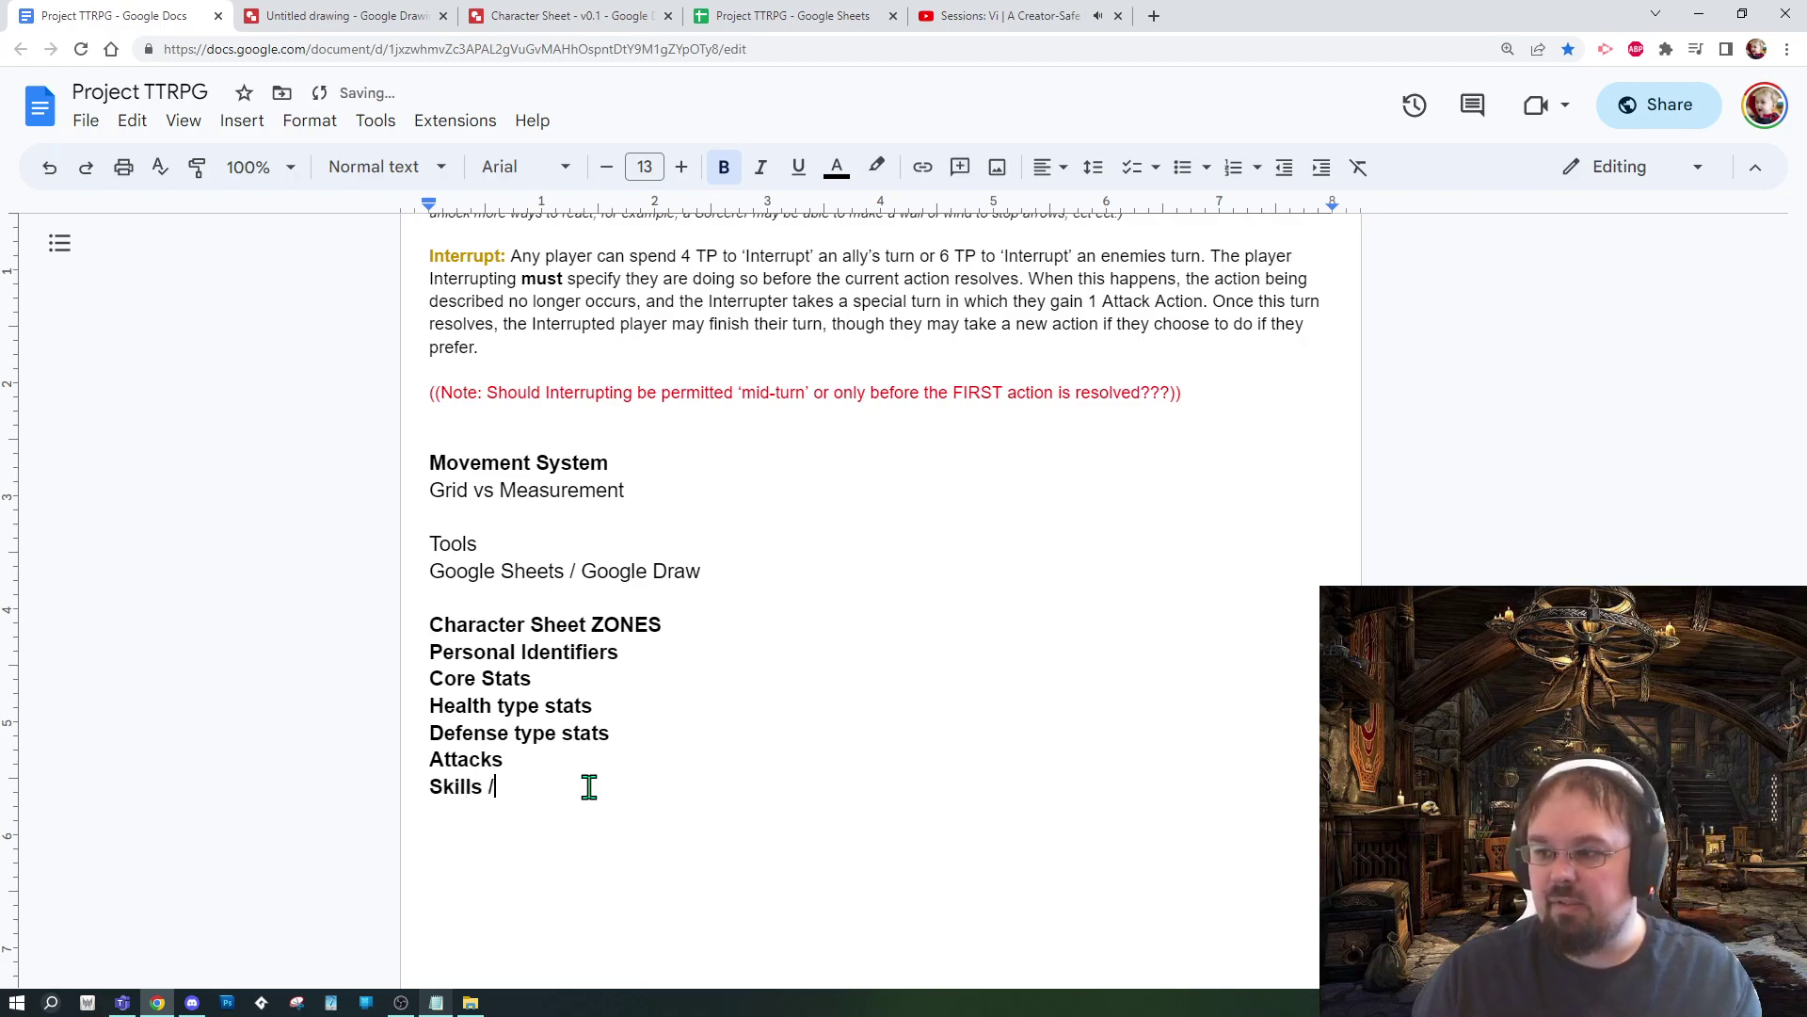
{"action": "type", "text": " Keywords"}
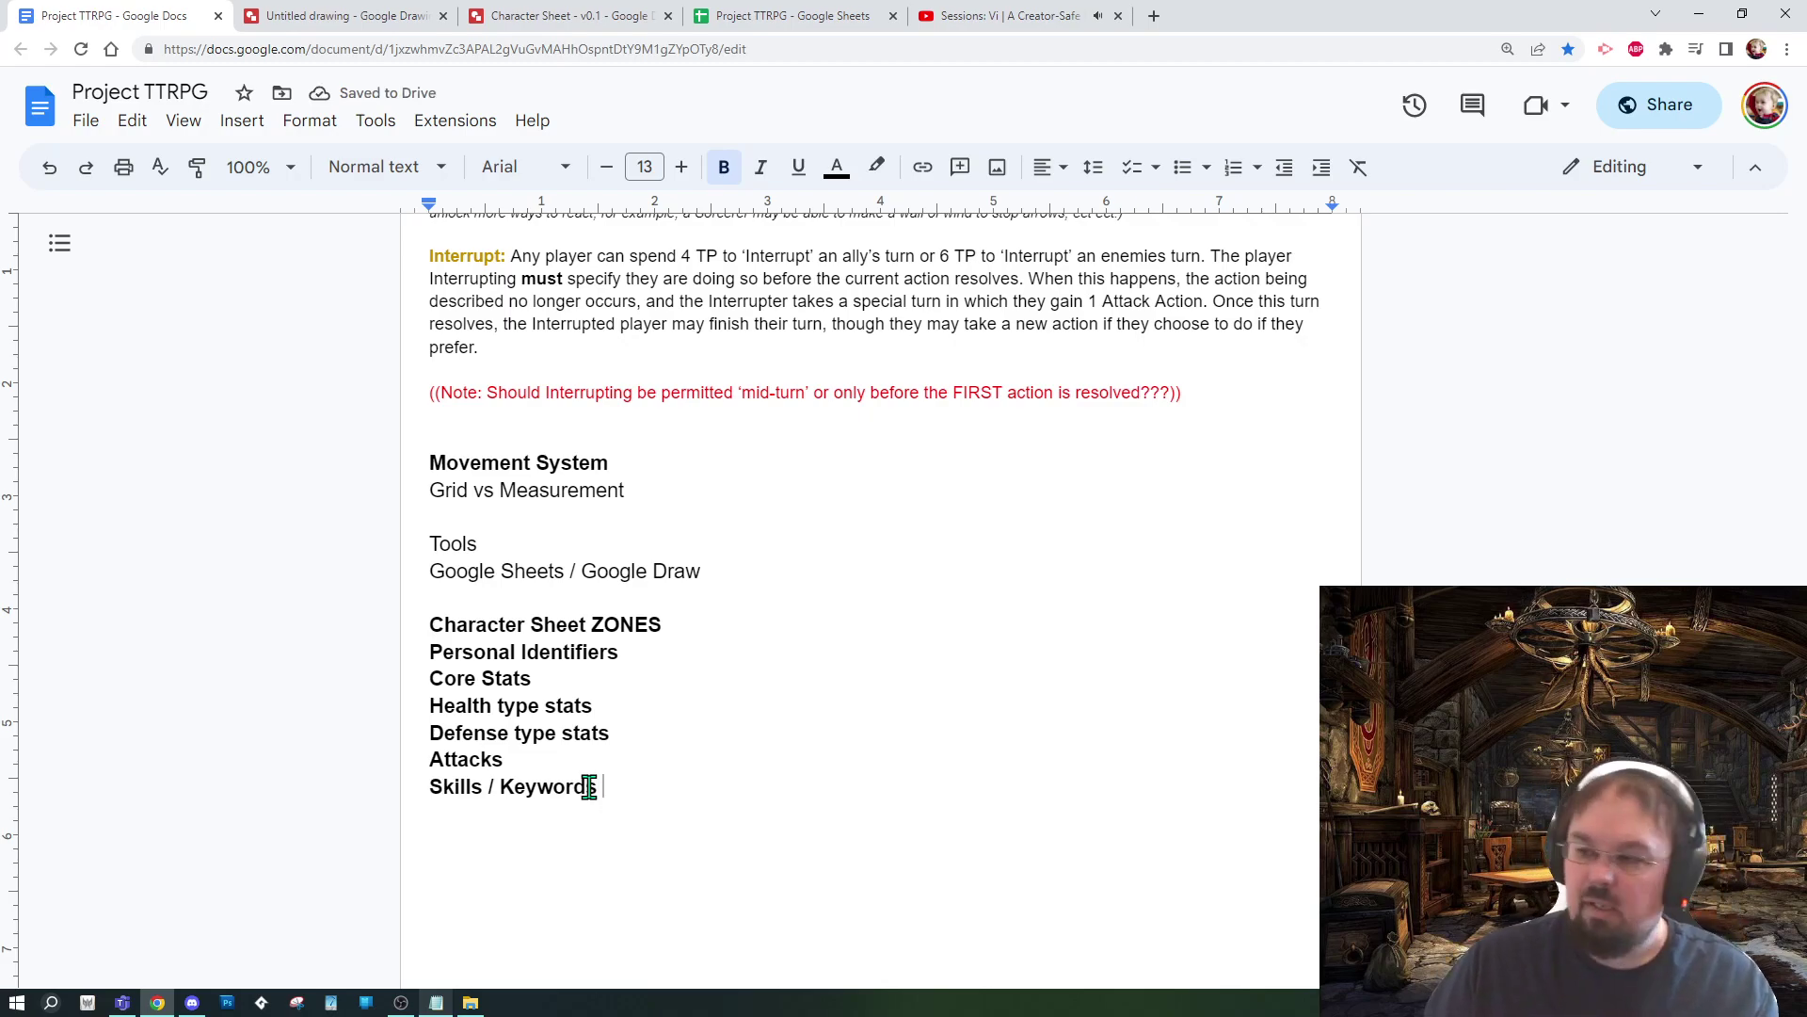
{"action": "key", "text": "Return"}
{"action": "type", "text": "Prfo"}
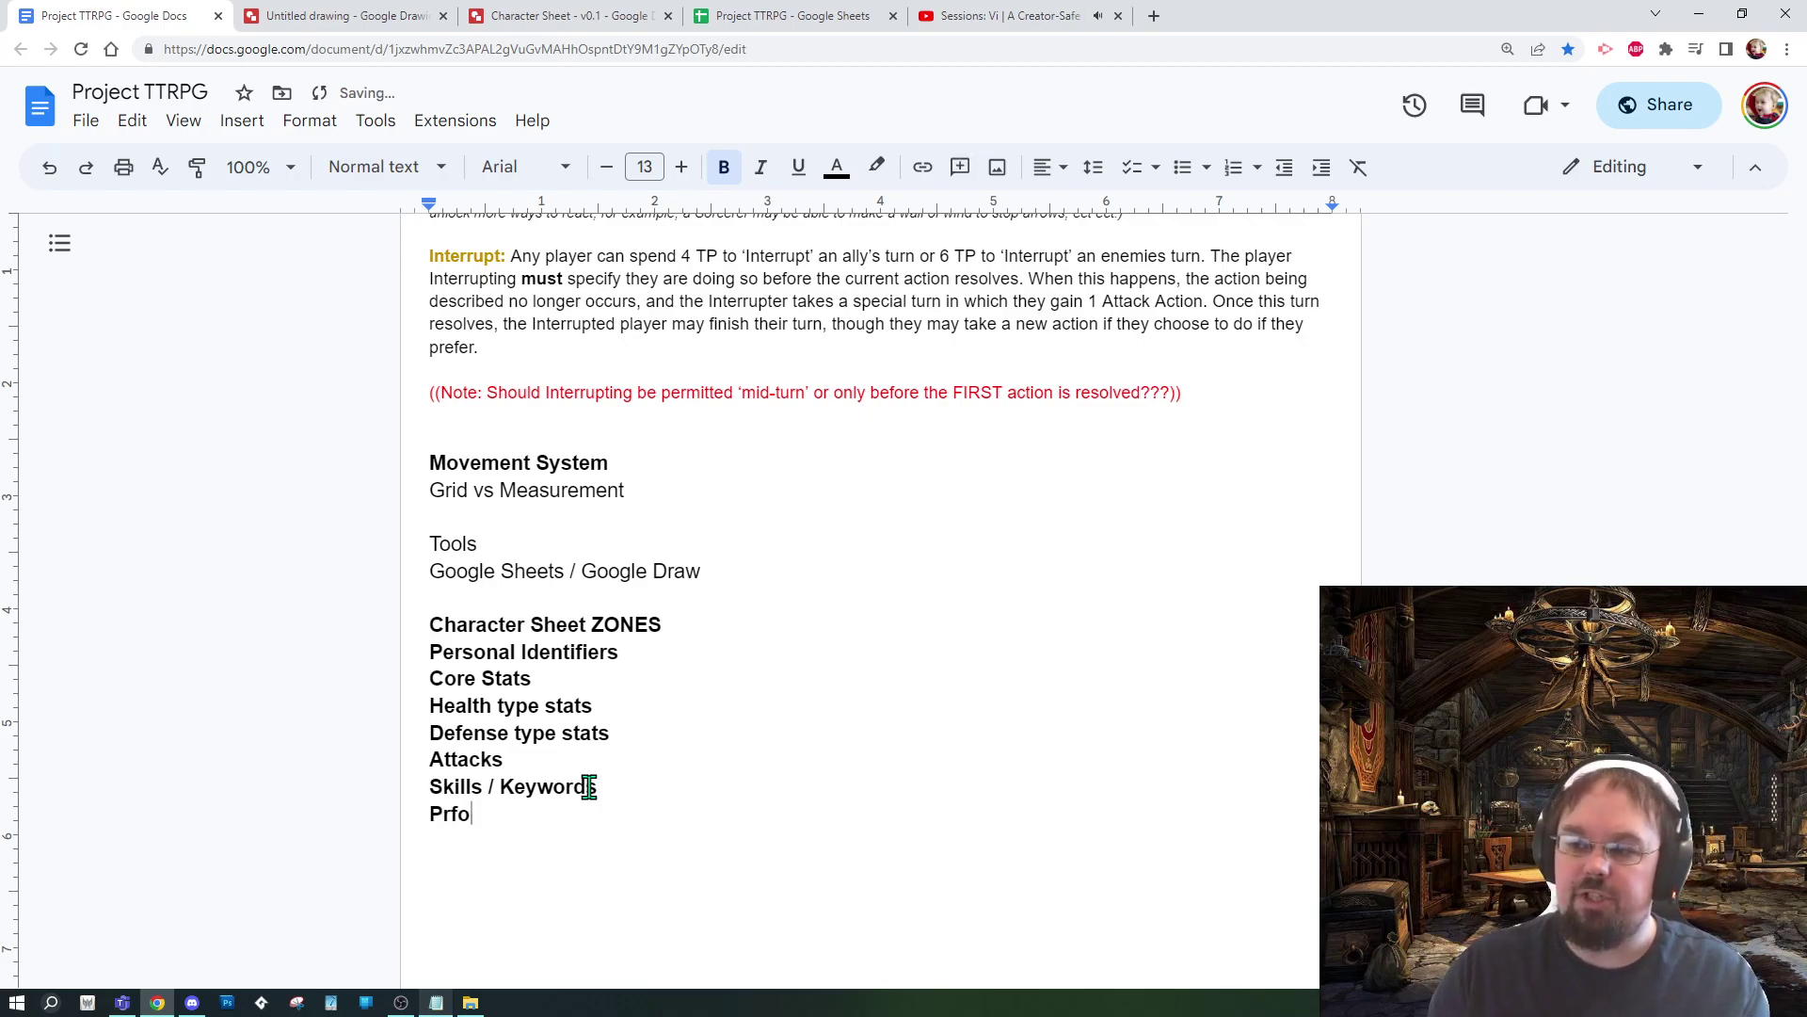
{"action": "key", "text": "BackSpace"}
{"action": "key", "text": "BackSpace"}
{"action": "type", "text": "oficenc"}
{"action": "key", "text": "BackSpace"}
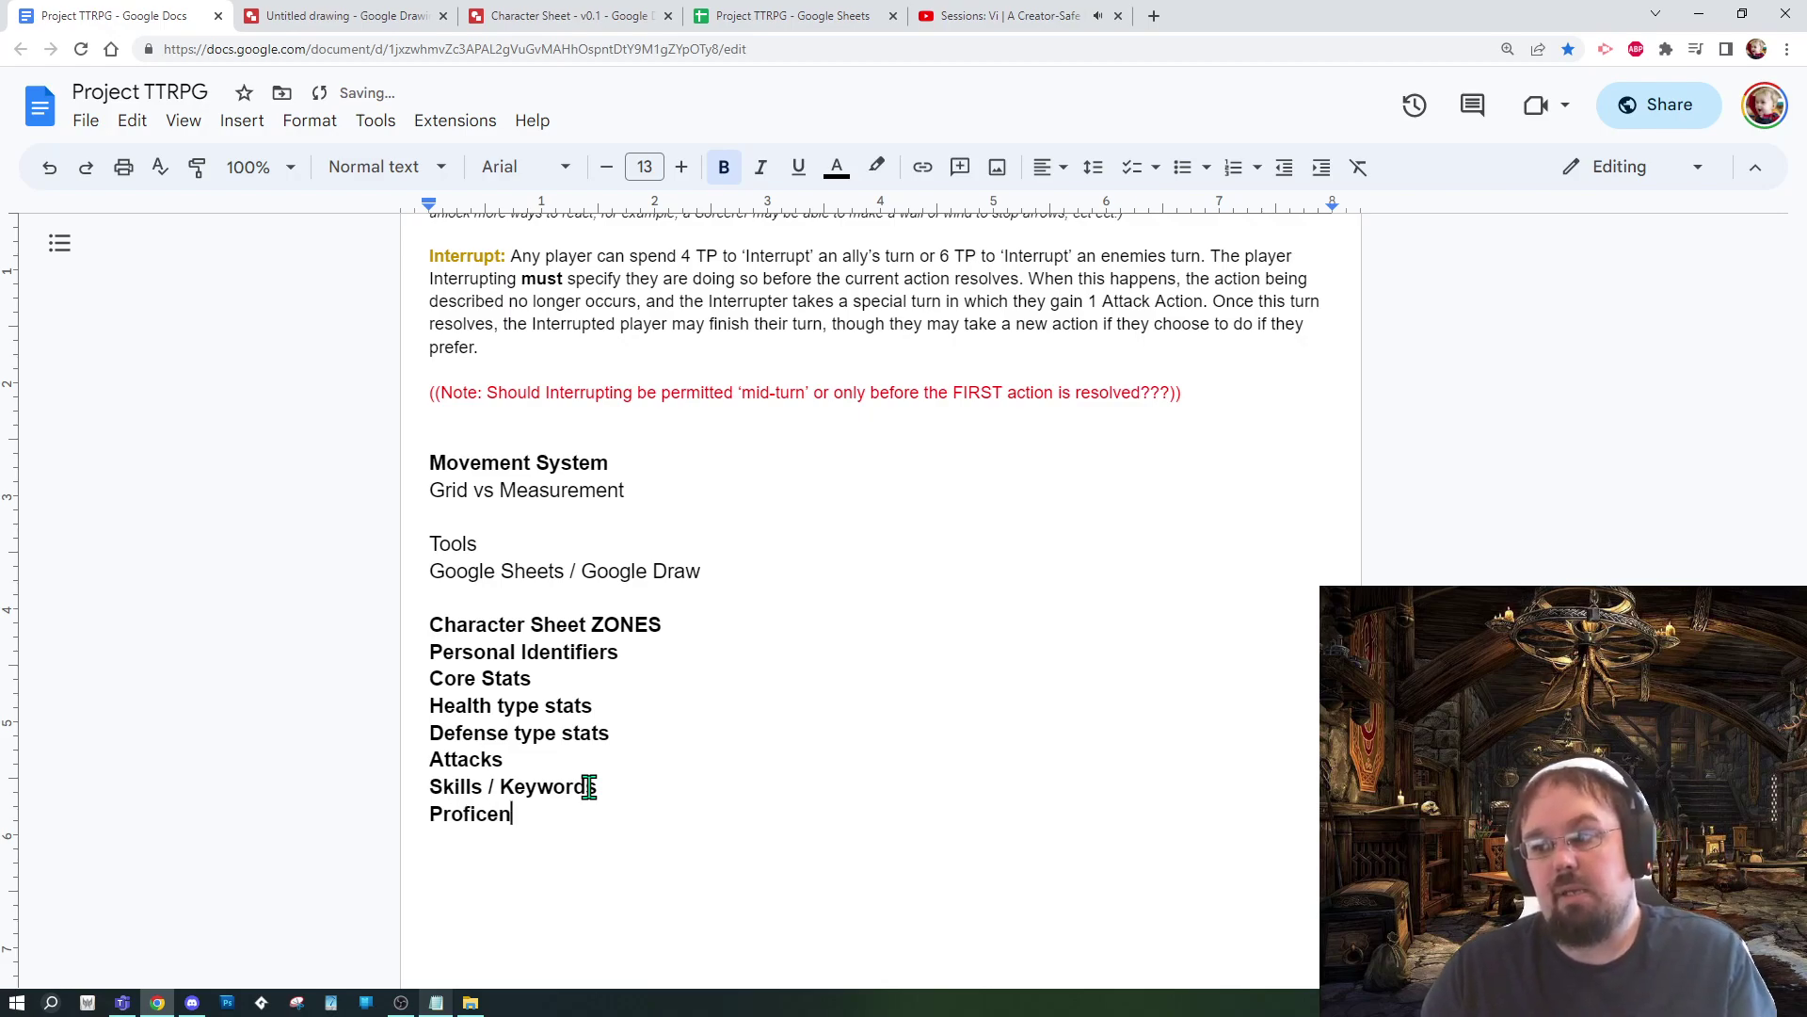
Step: Type the final 'cy' so the last zone line reads Proficiency
{"action": "type", "text": "cy"}
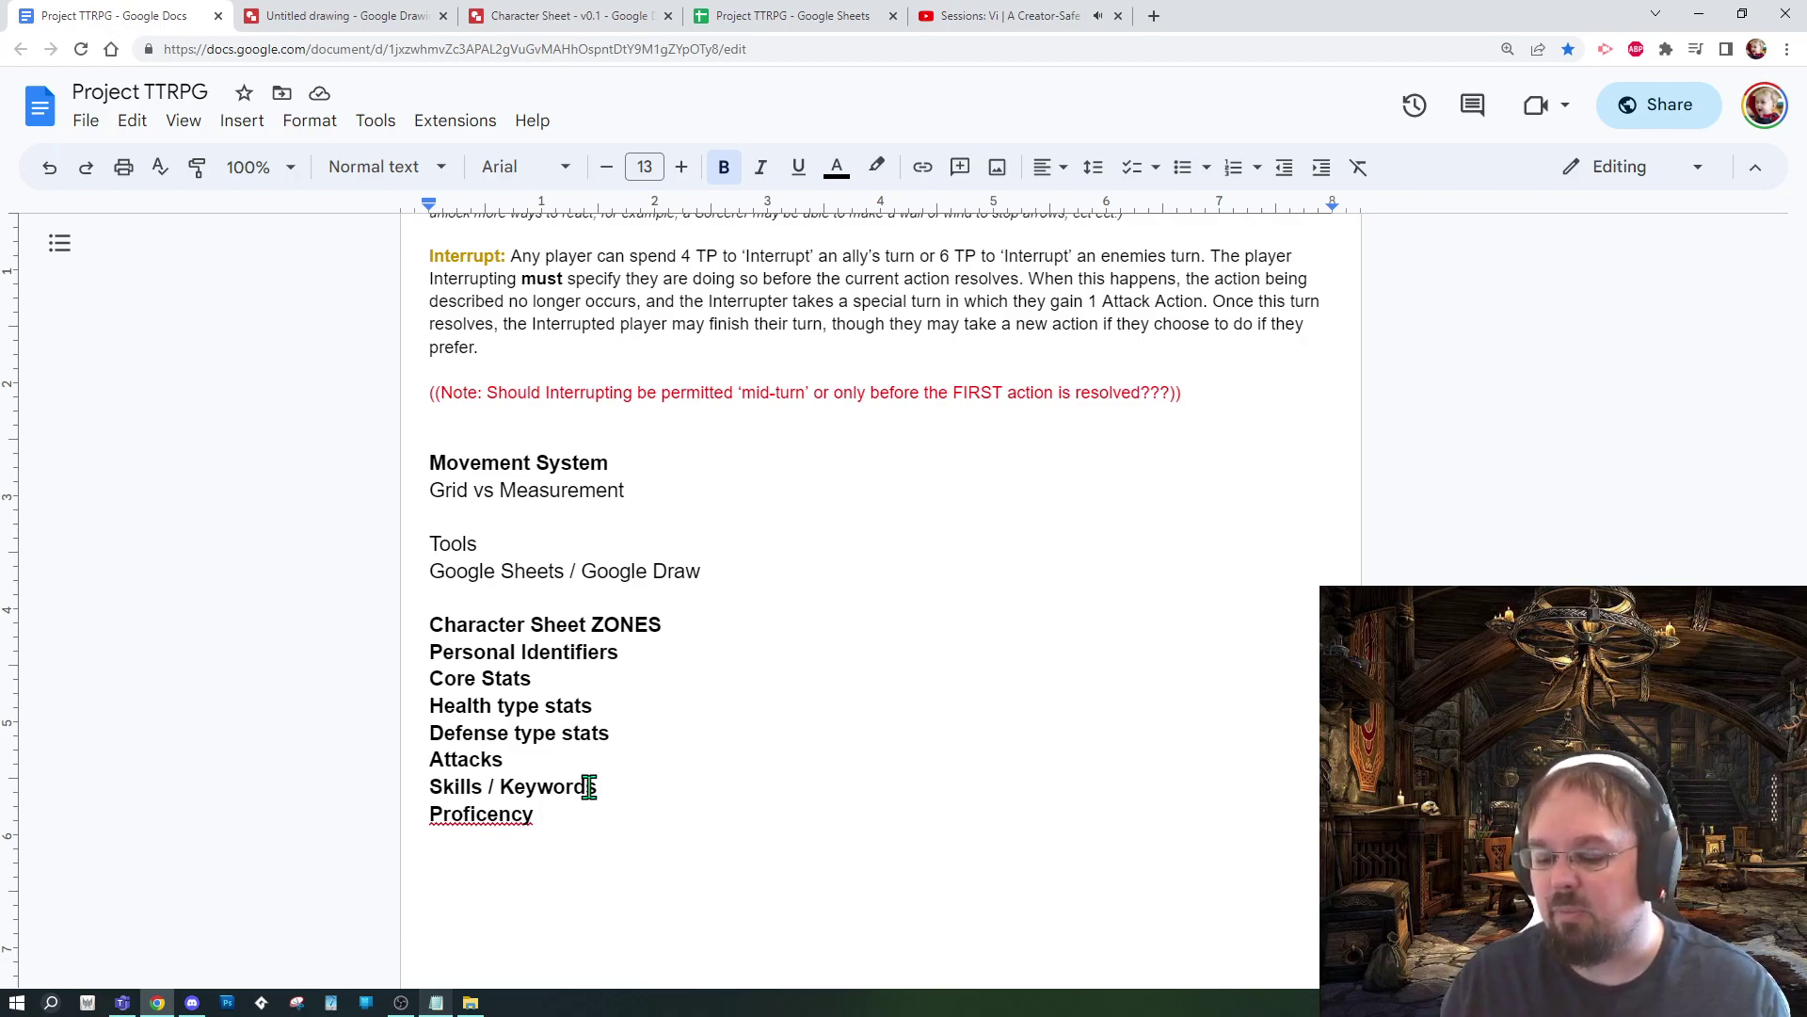
Step: Add a 'Spells / Magic' line below Proficiency
{"action": "key", "text": "ctrl+u"}
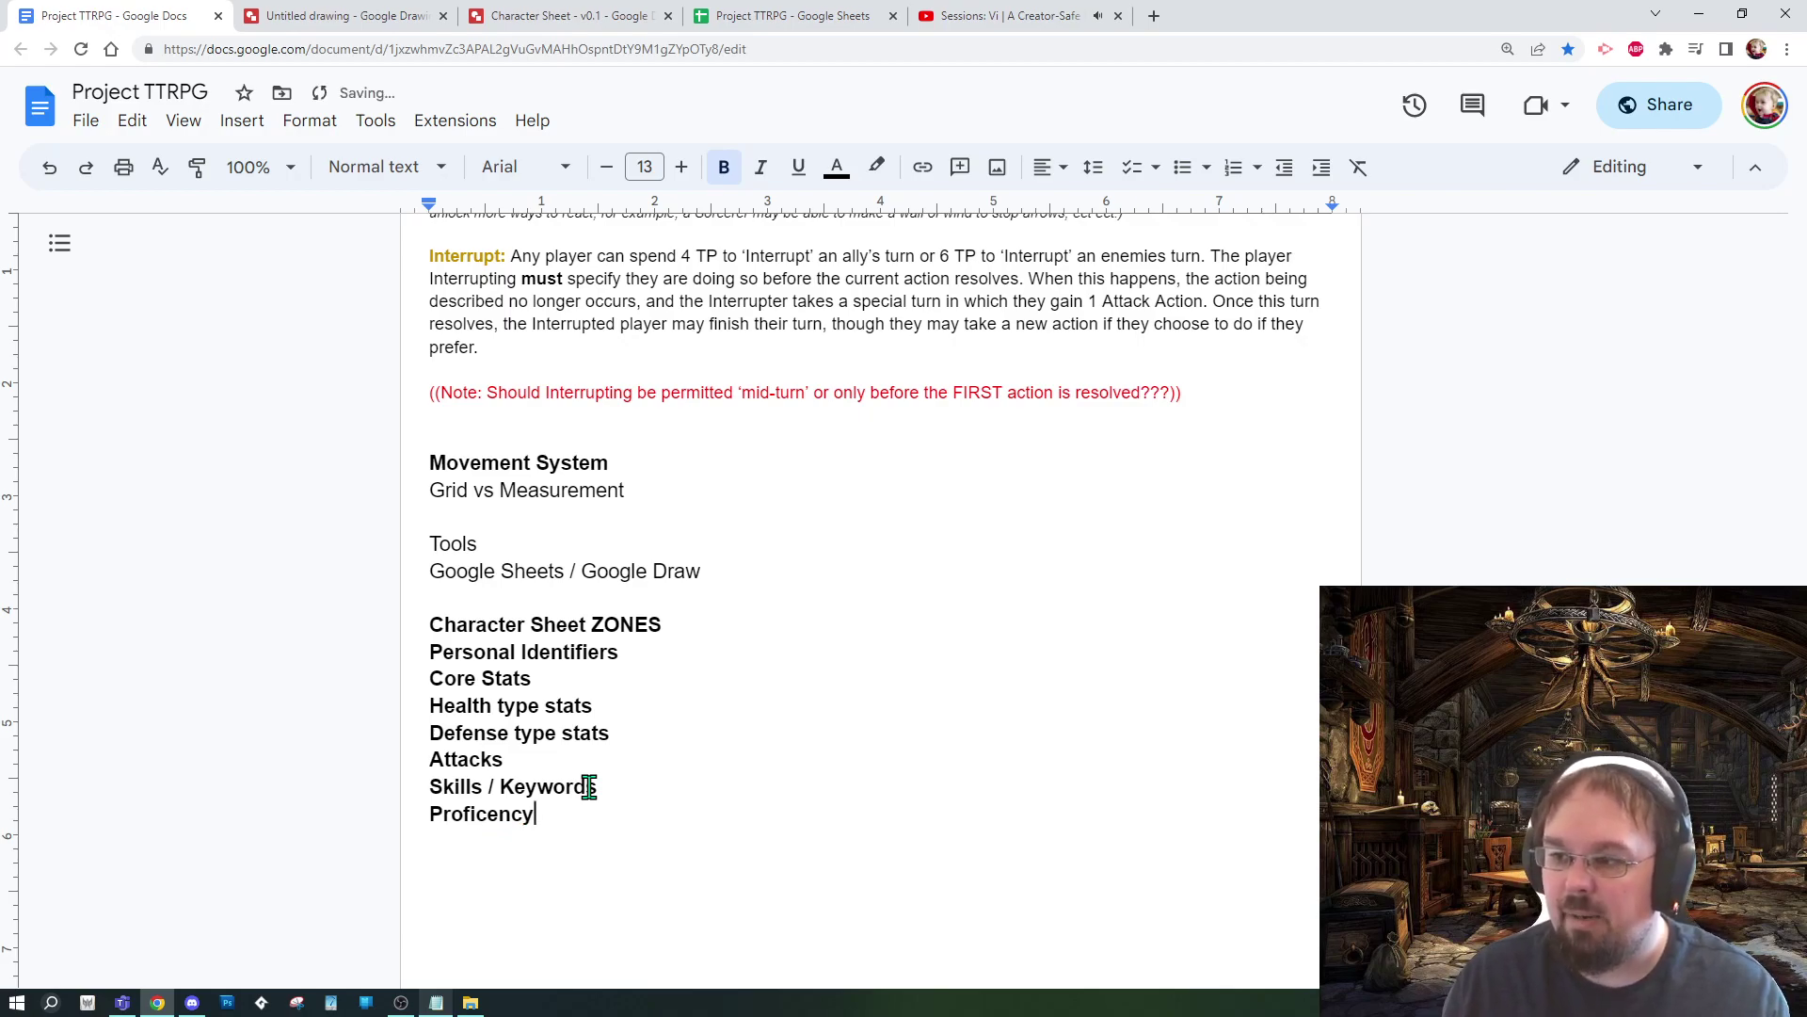
{"action": "key", "text": "Return"}
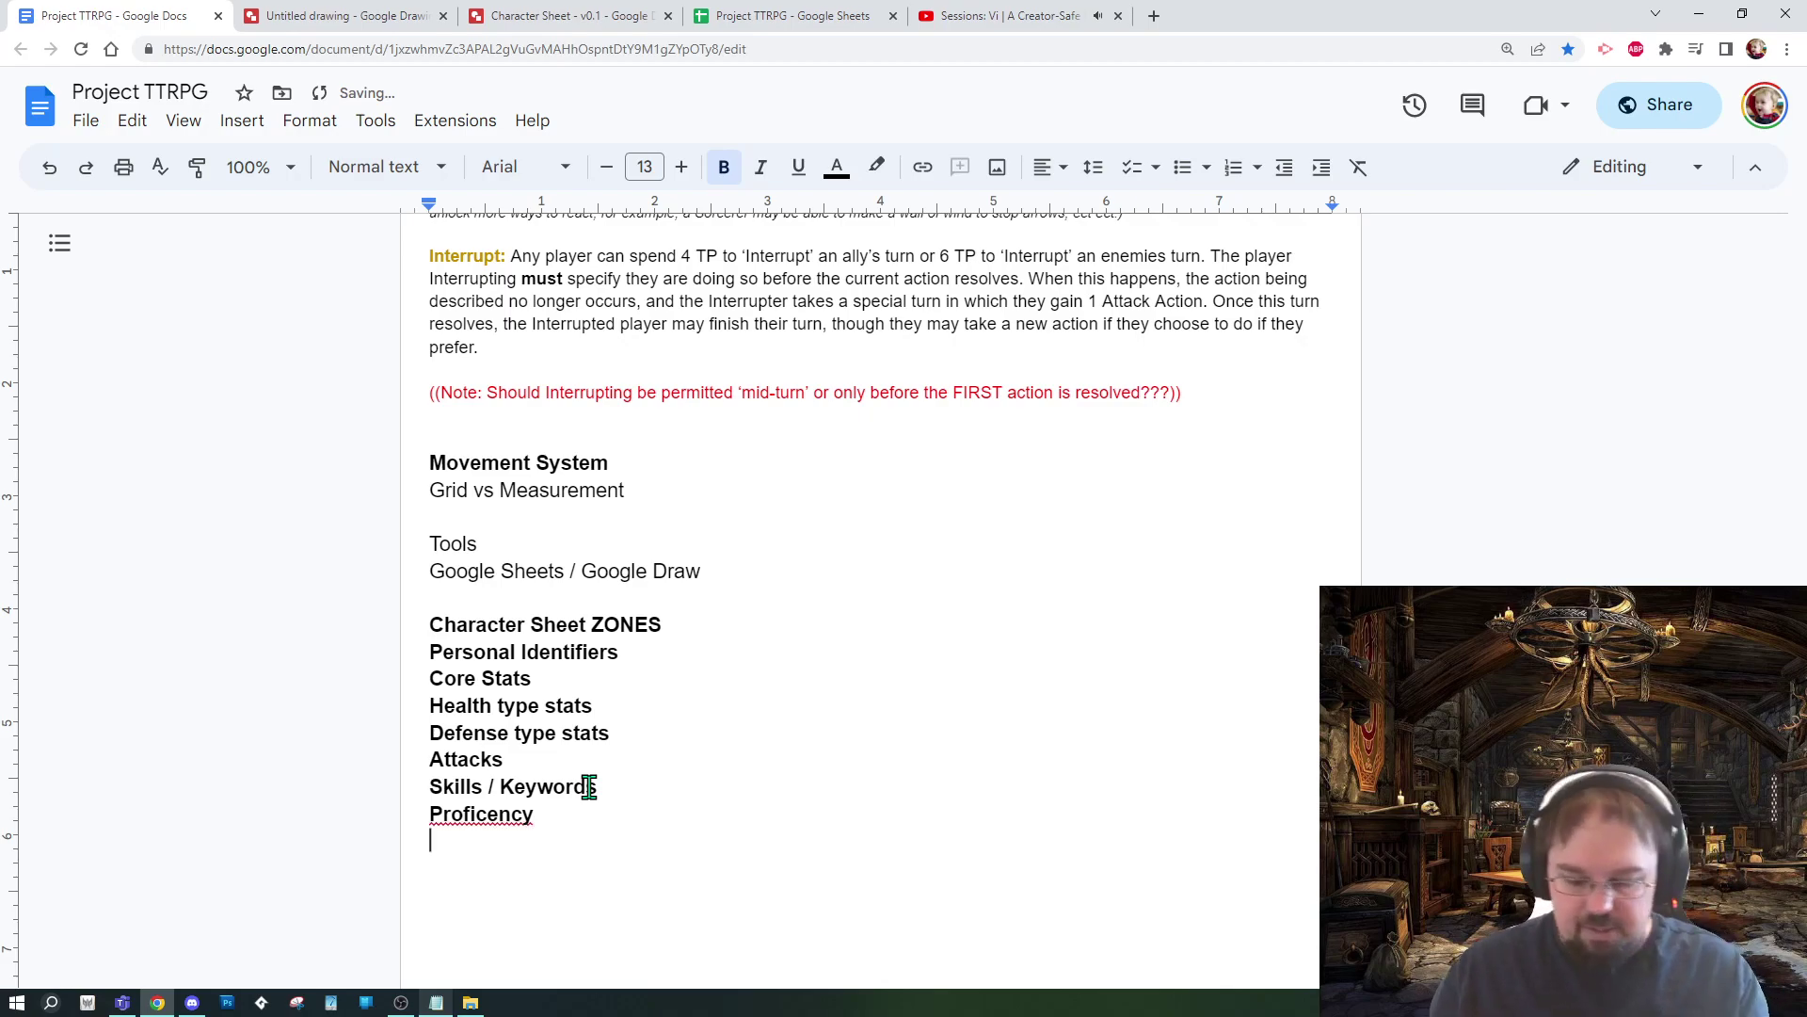
{"action": "type", "text": "Soc"}
{"action": "key", "text": "BackSpace"}
{"action": "key", "text": "BackSpace"}
{"action": "key", "text": "BackSpace"}
{"action": "type", "text": "s"}
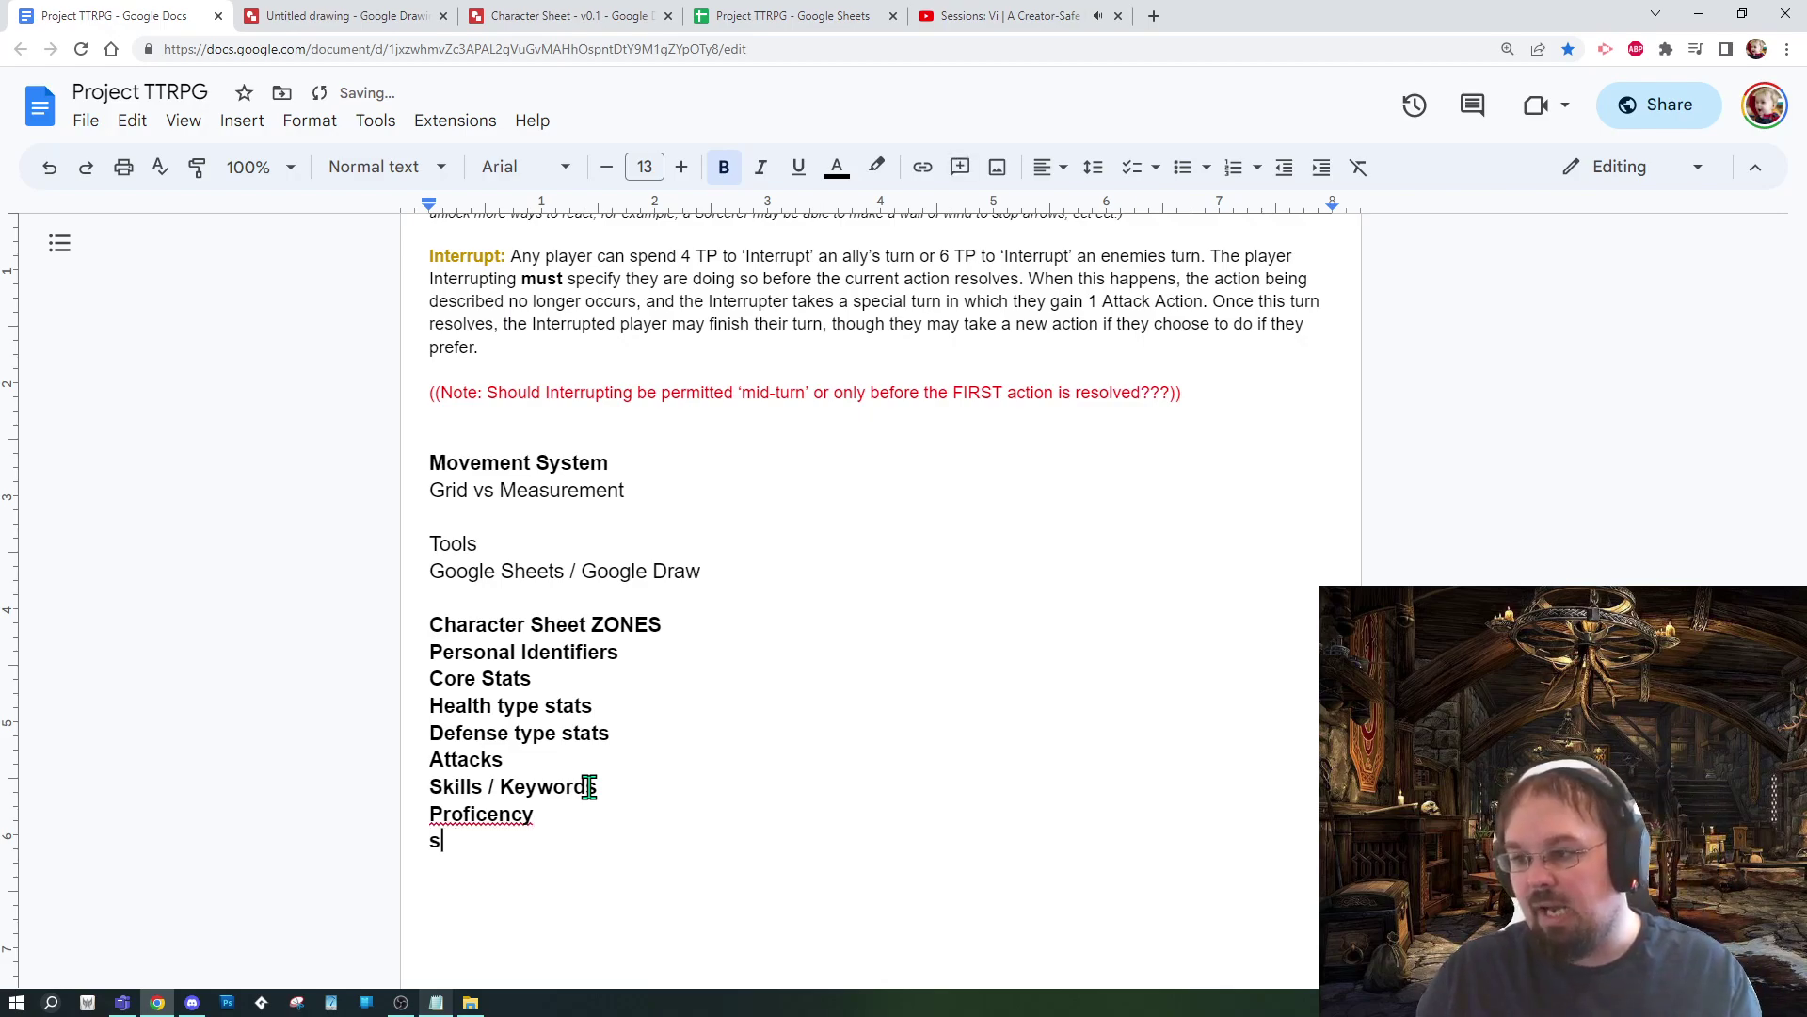
{"action": "key", "text": "BackSpace"}
{"action": "type", "text": "Spells"}
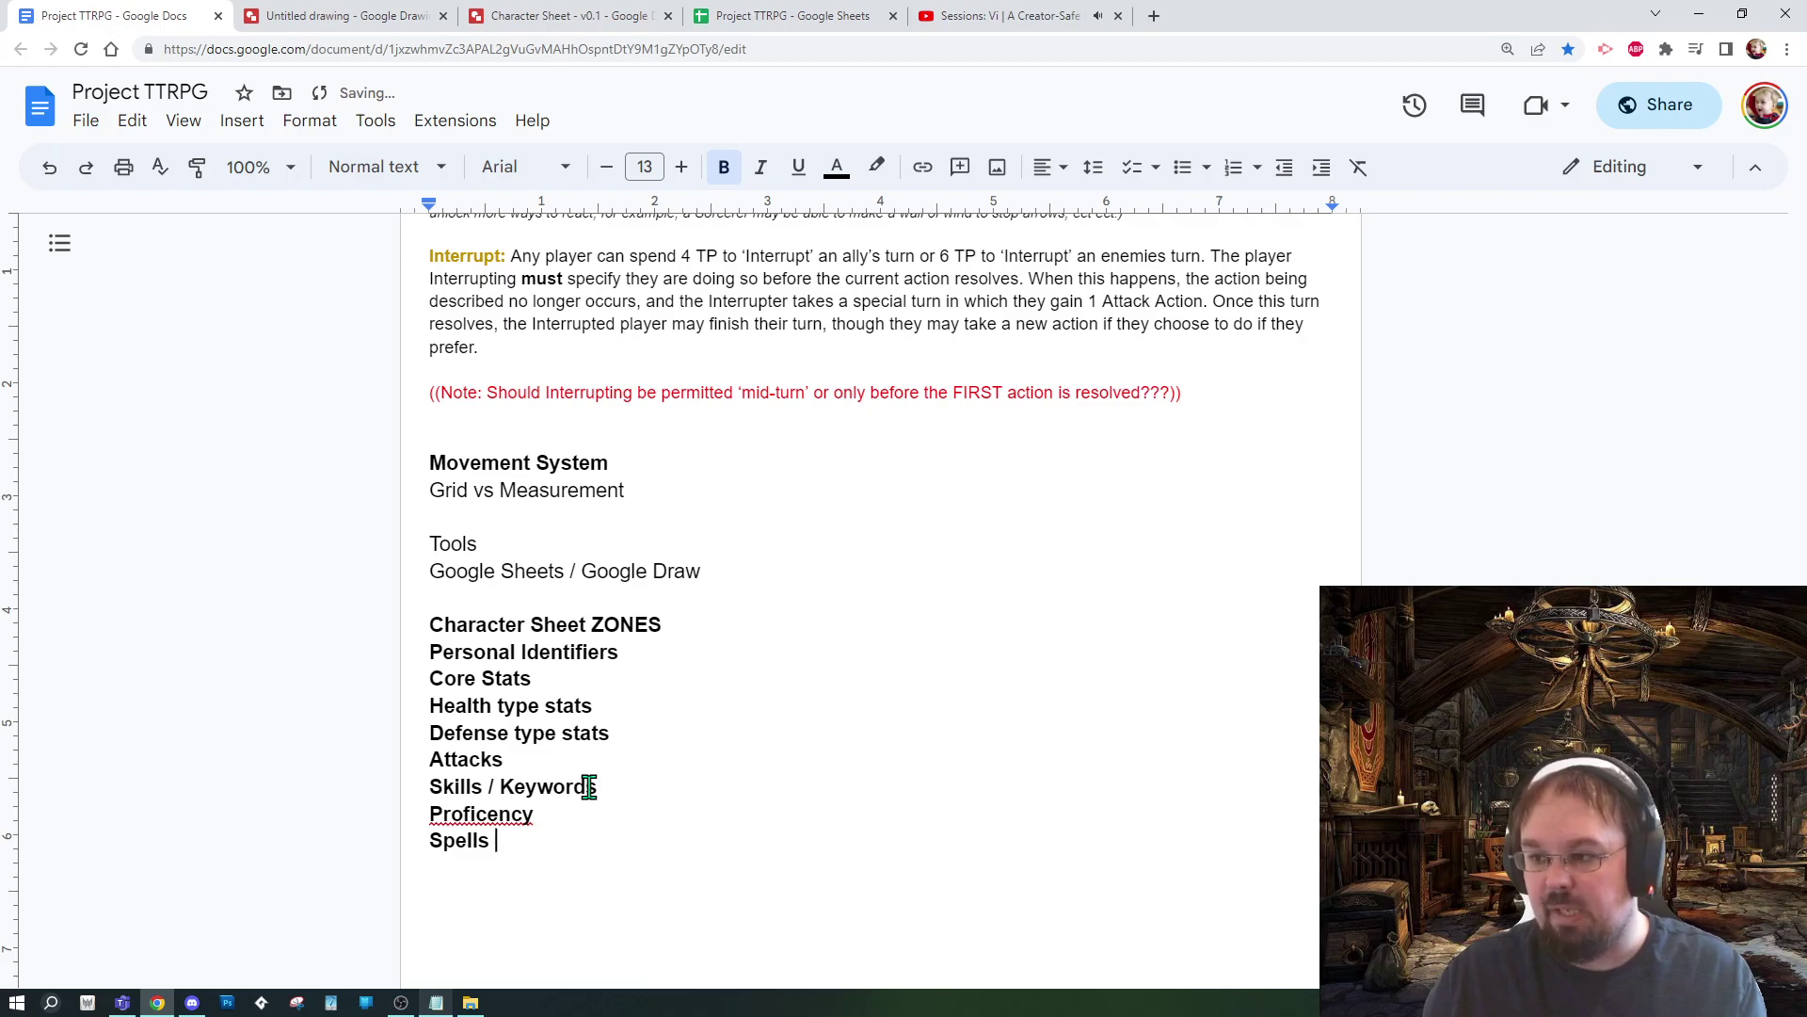
{"action": "type", "text": " / Magic"}
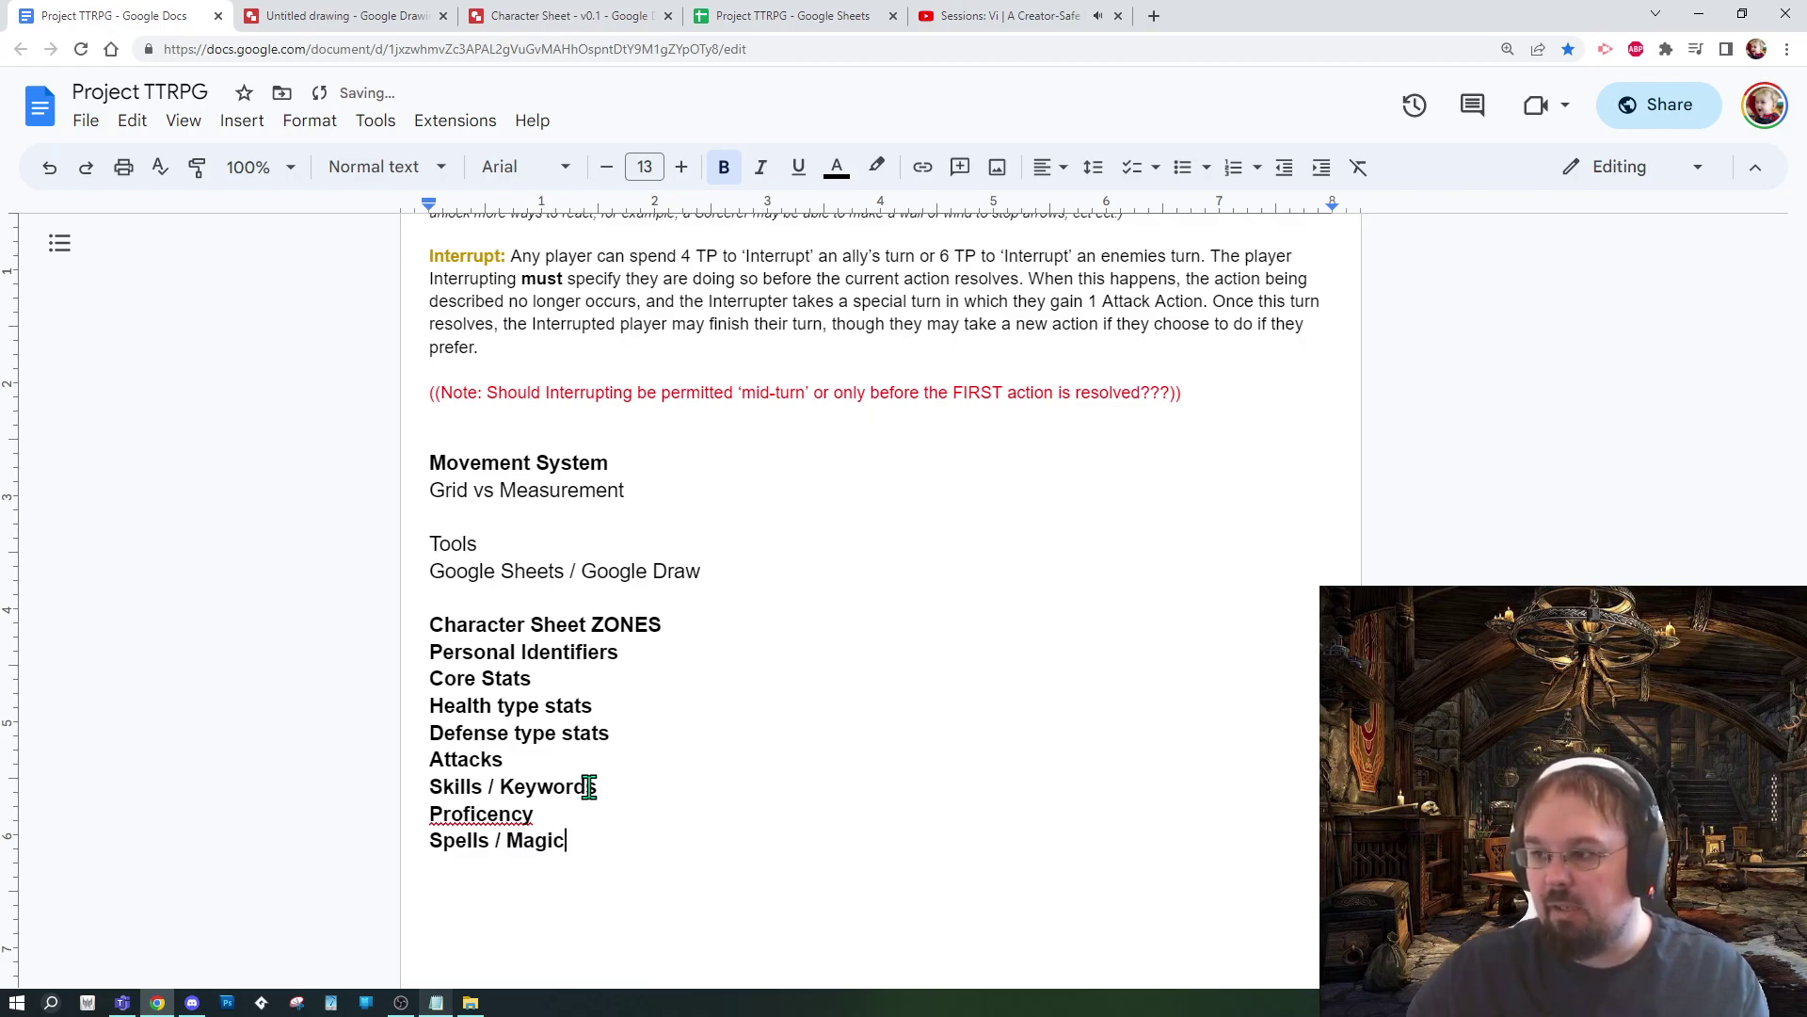
Step: Append '(Mana? Spell Resource)' to the Health type stats line
{"action": "left_click", "coordinate": [549, 671]}
{"action": "left_click", "coordinate": [638, 708]}
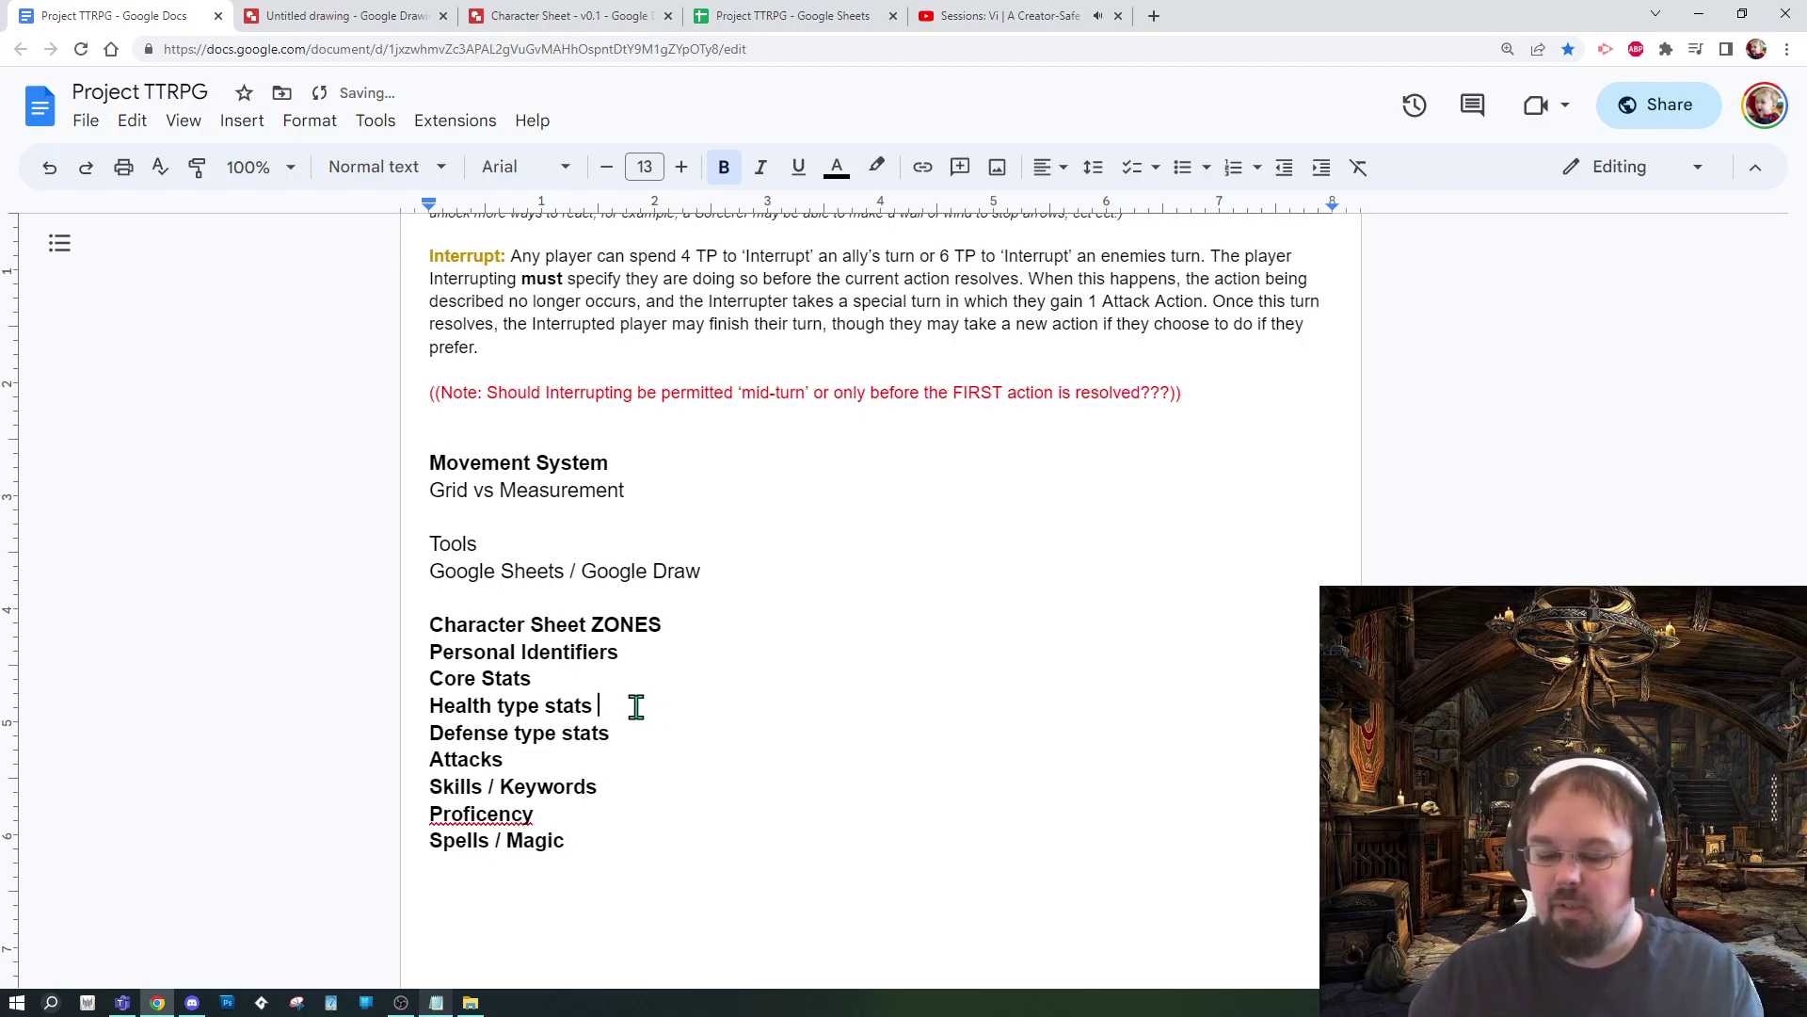
{"action": "type", "text": "(Mana?"}
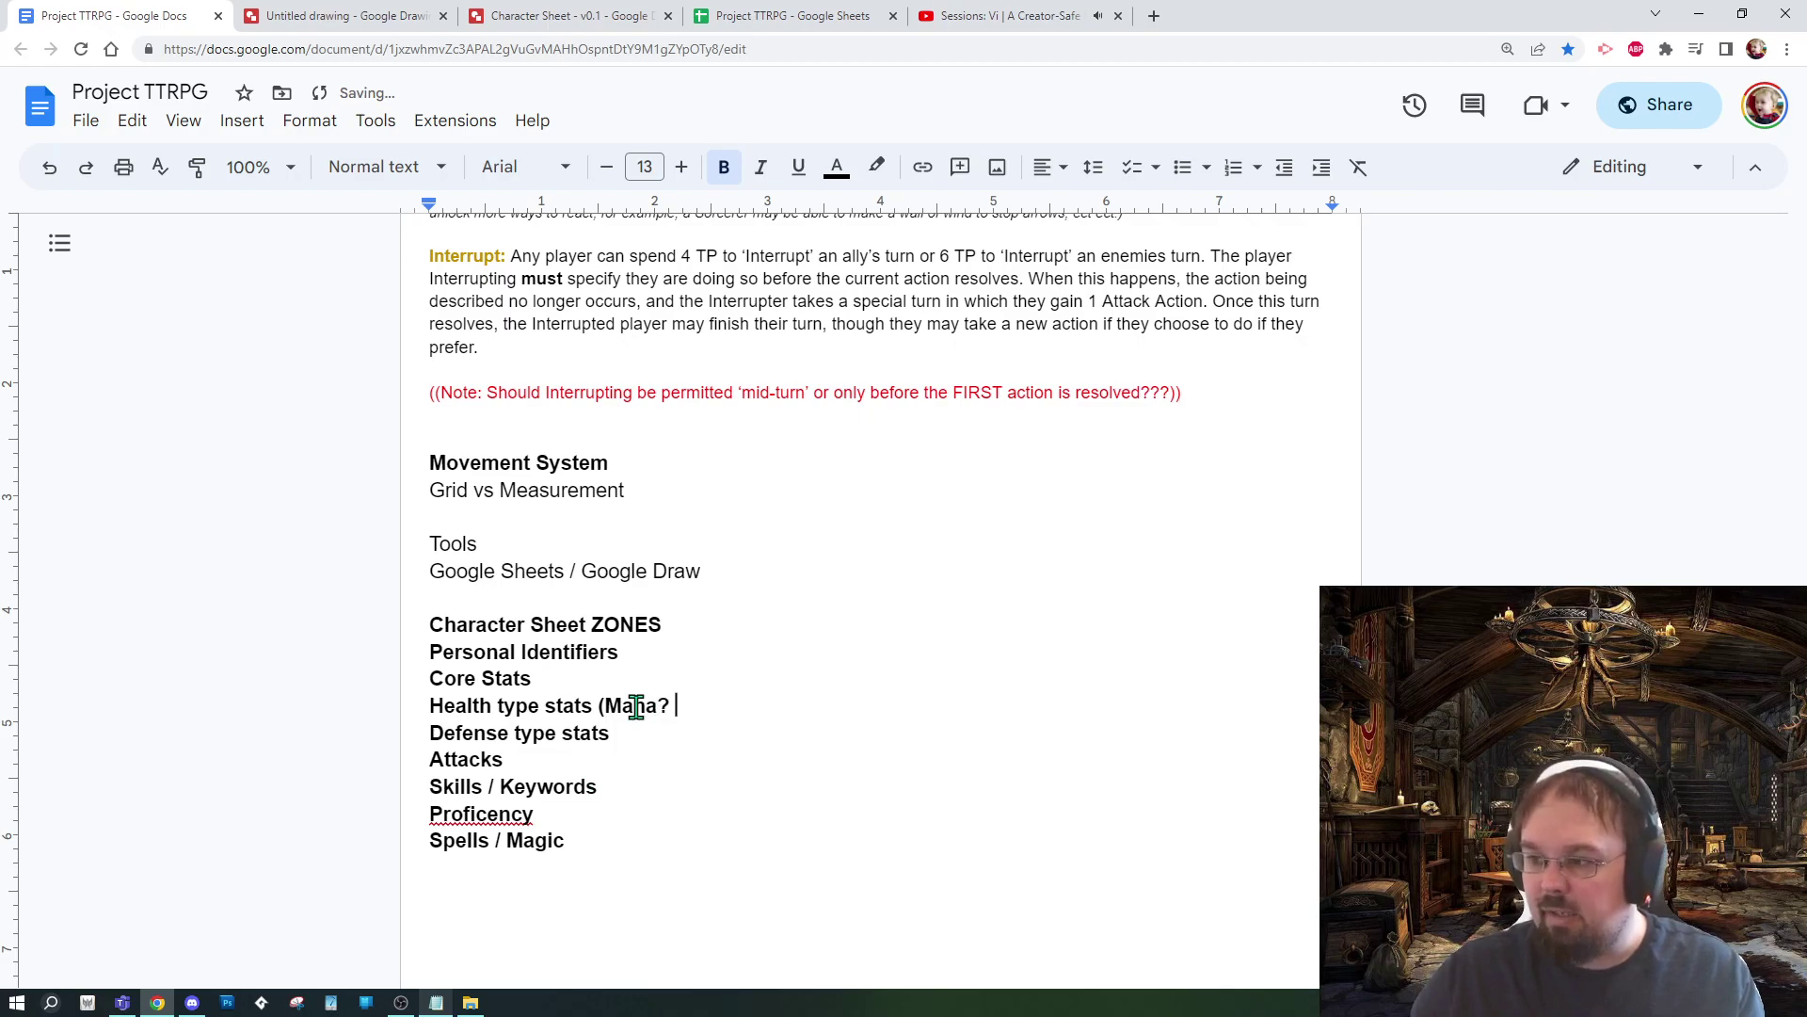
{"action": "type", "text": " Spell Reso"}
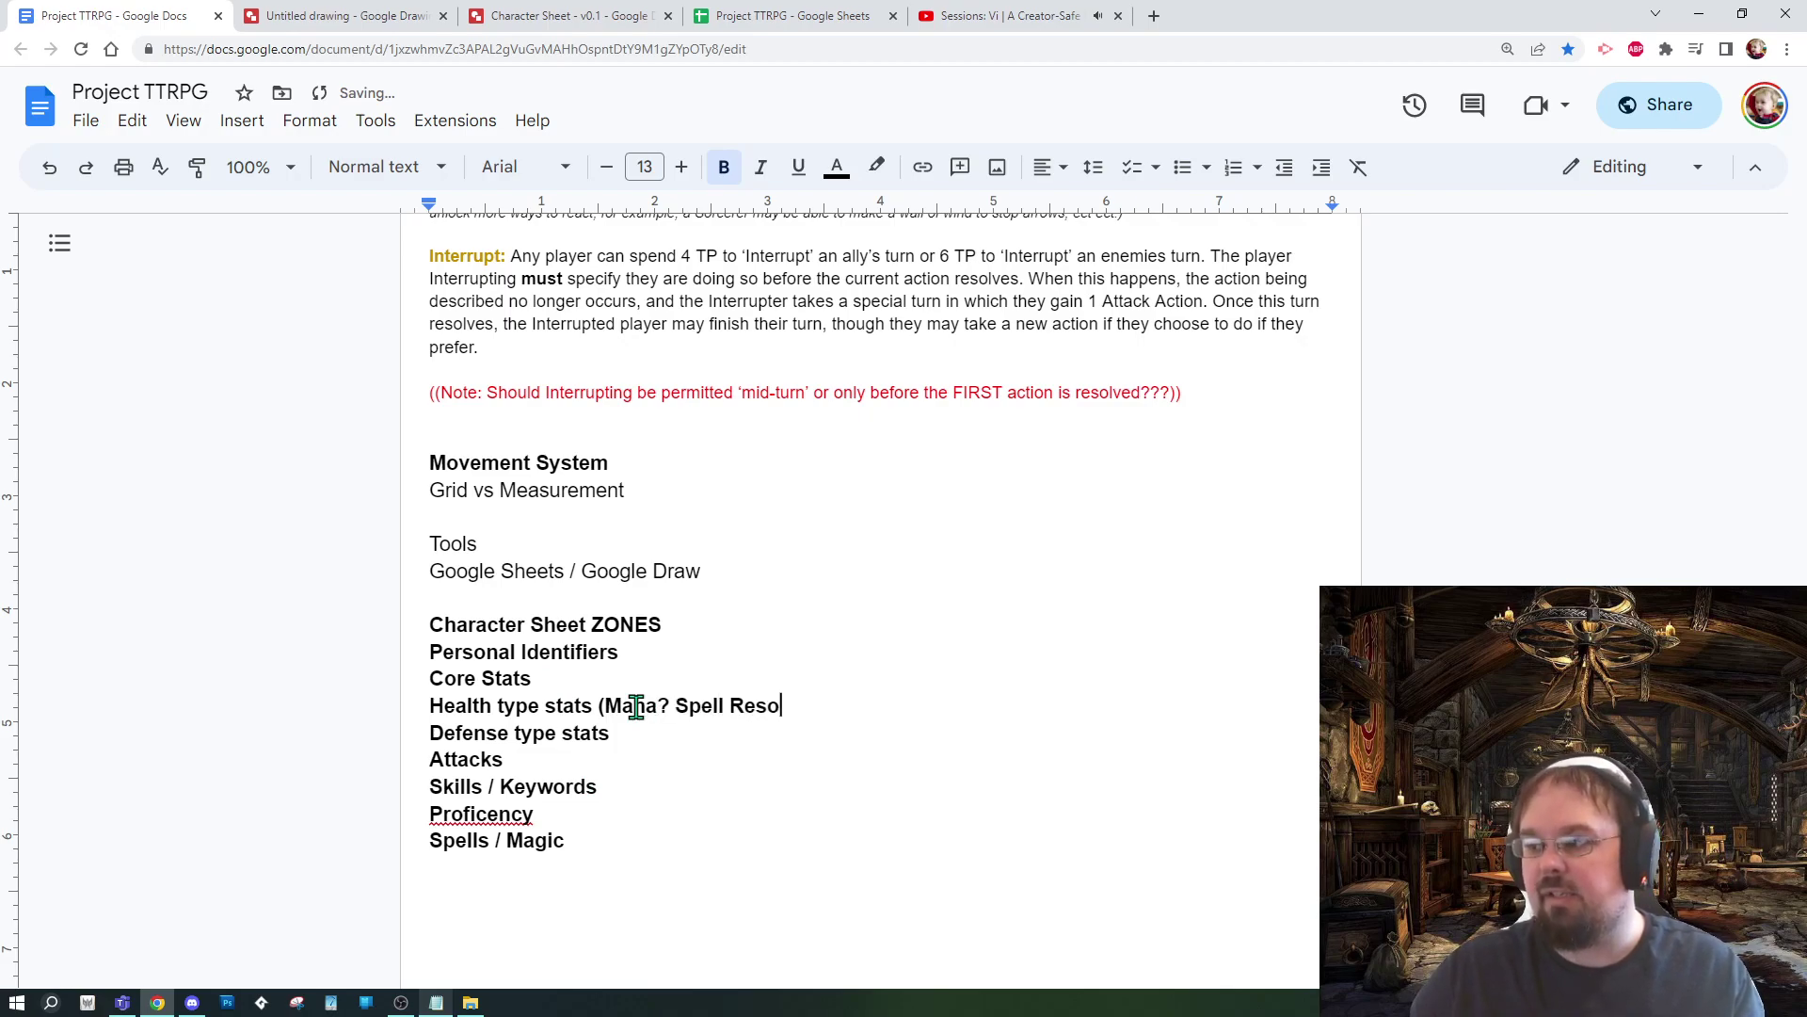
{"action": "type", "text": "urce)"}
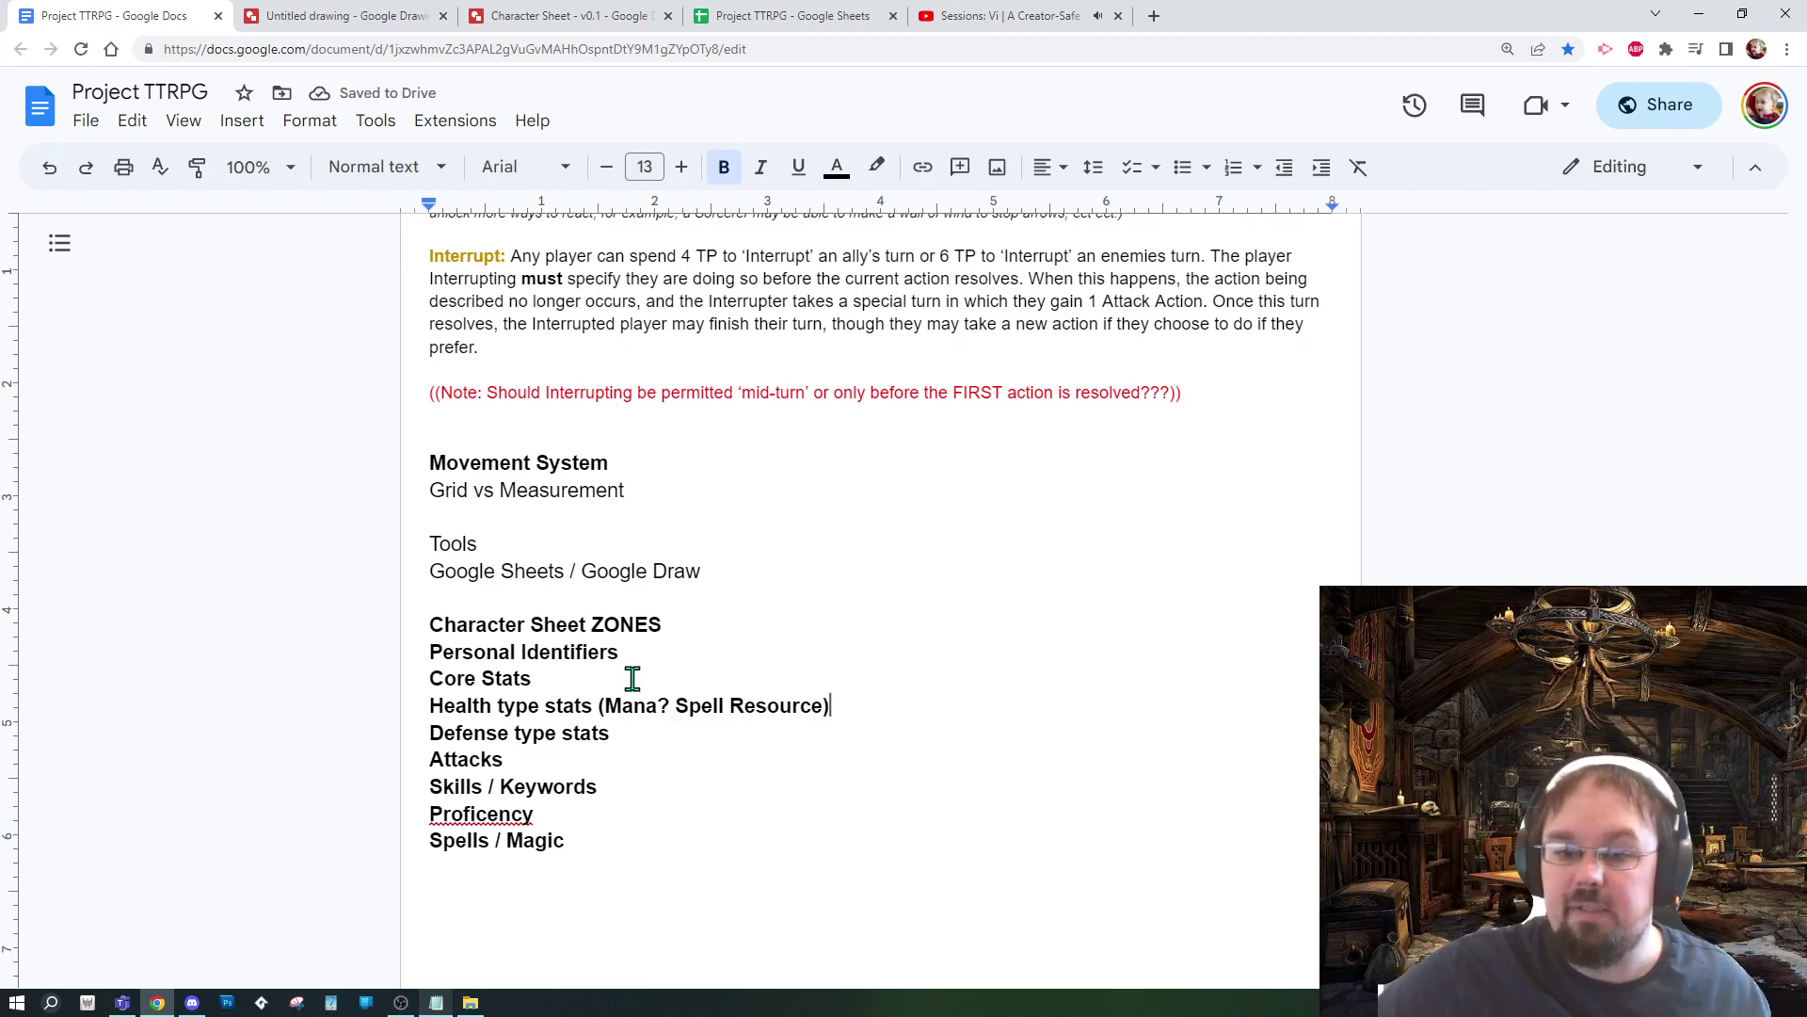
Step: Add 'Language ? Perks?' and 'Equipment / Gear / Currency' lines to close the zones list
{"action": "left_click", "coordinate": [585, 853]}
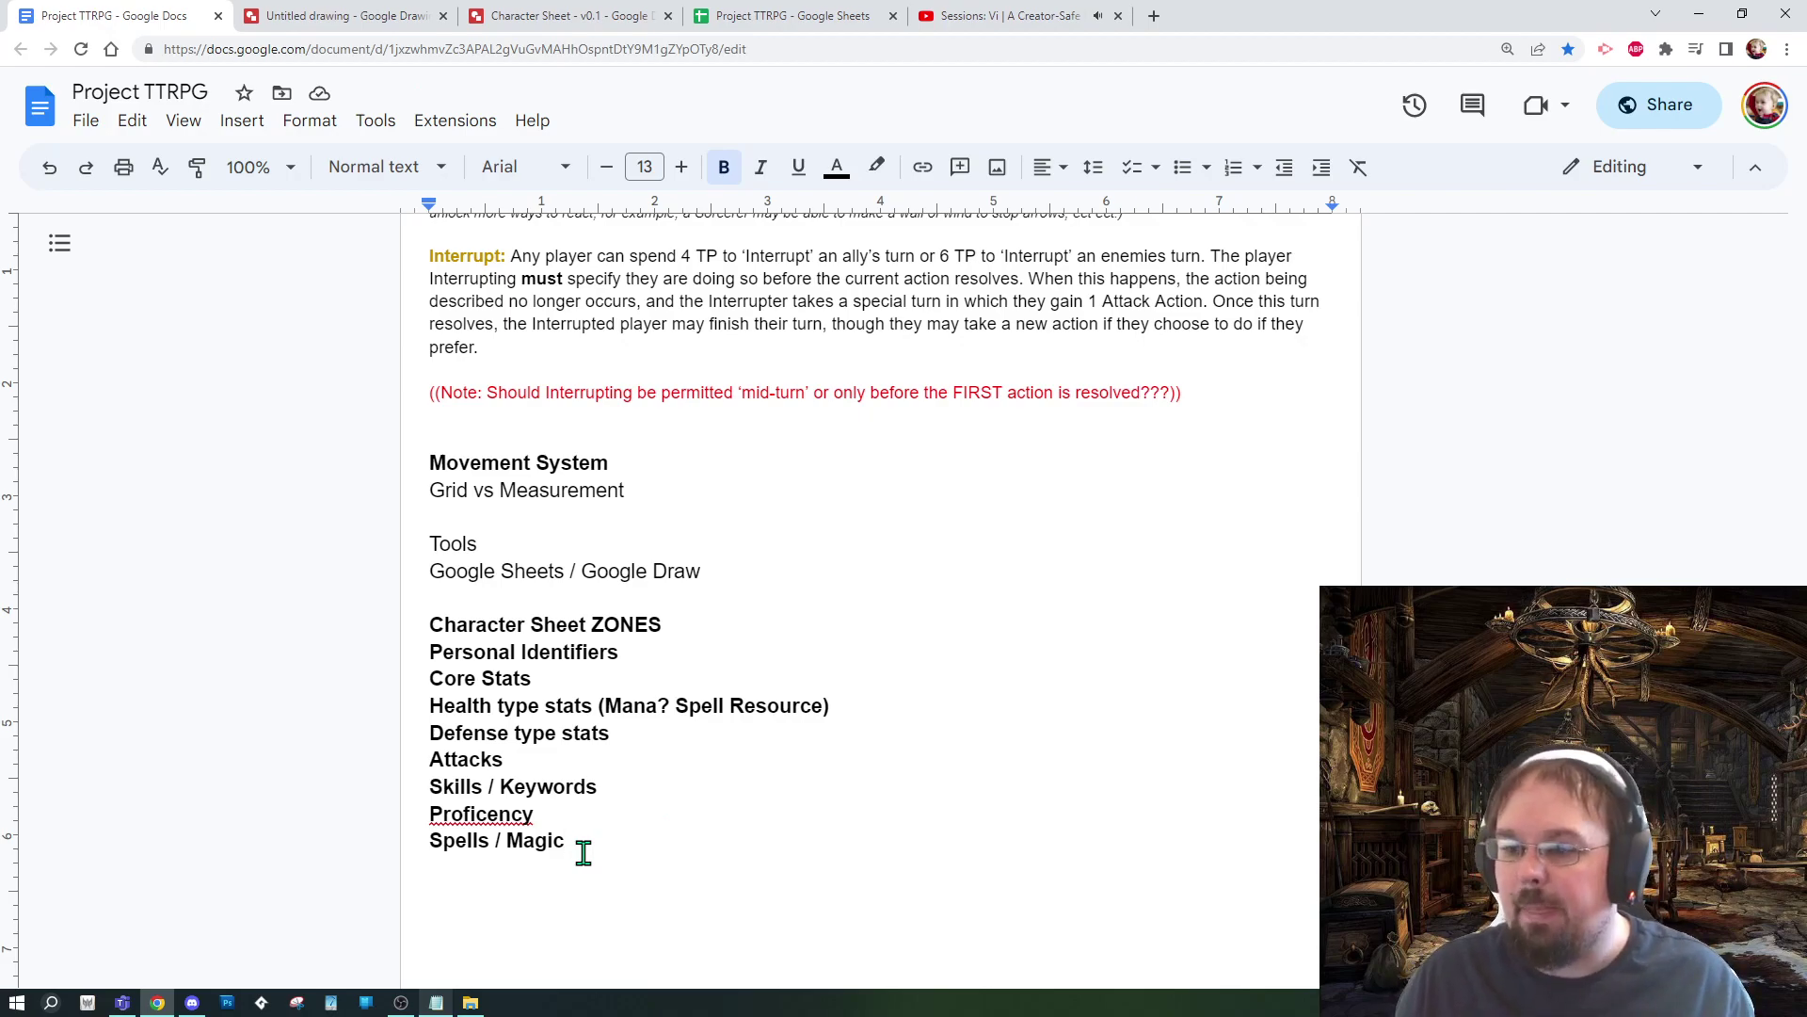
{"action": "key", "text": "Return"}
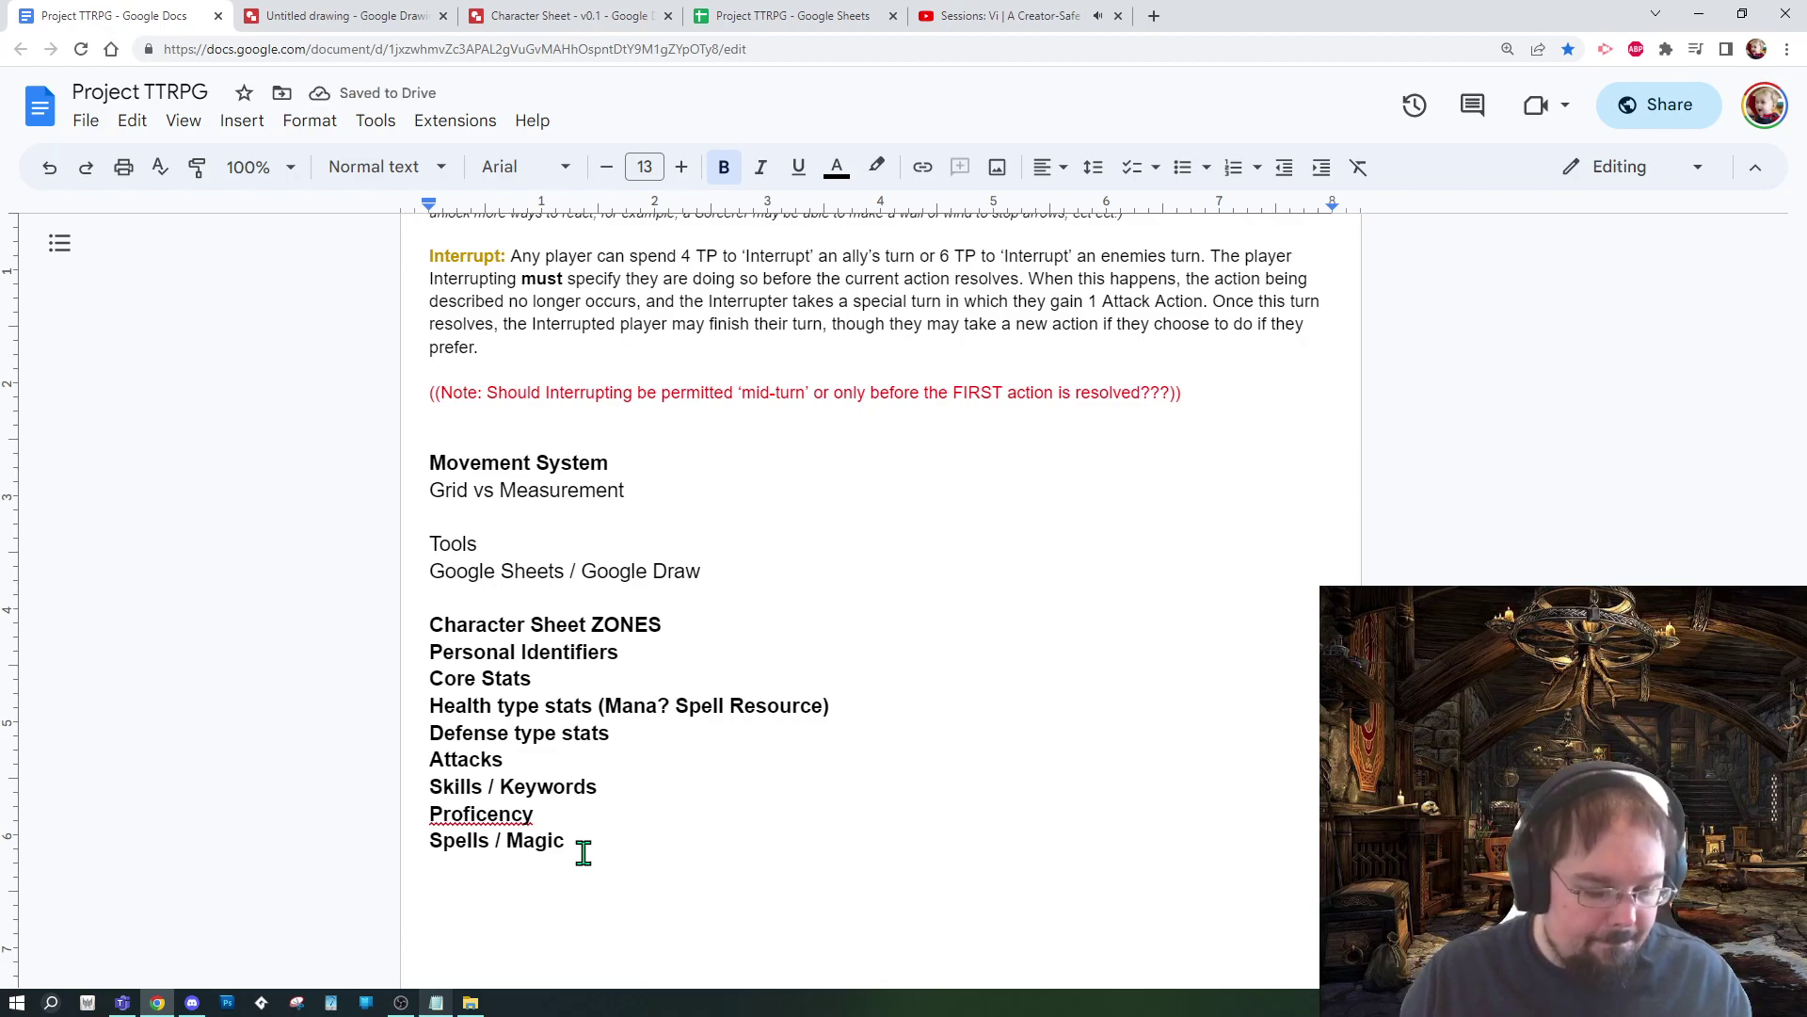
{"action": "type", "text": "Language"}
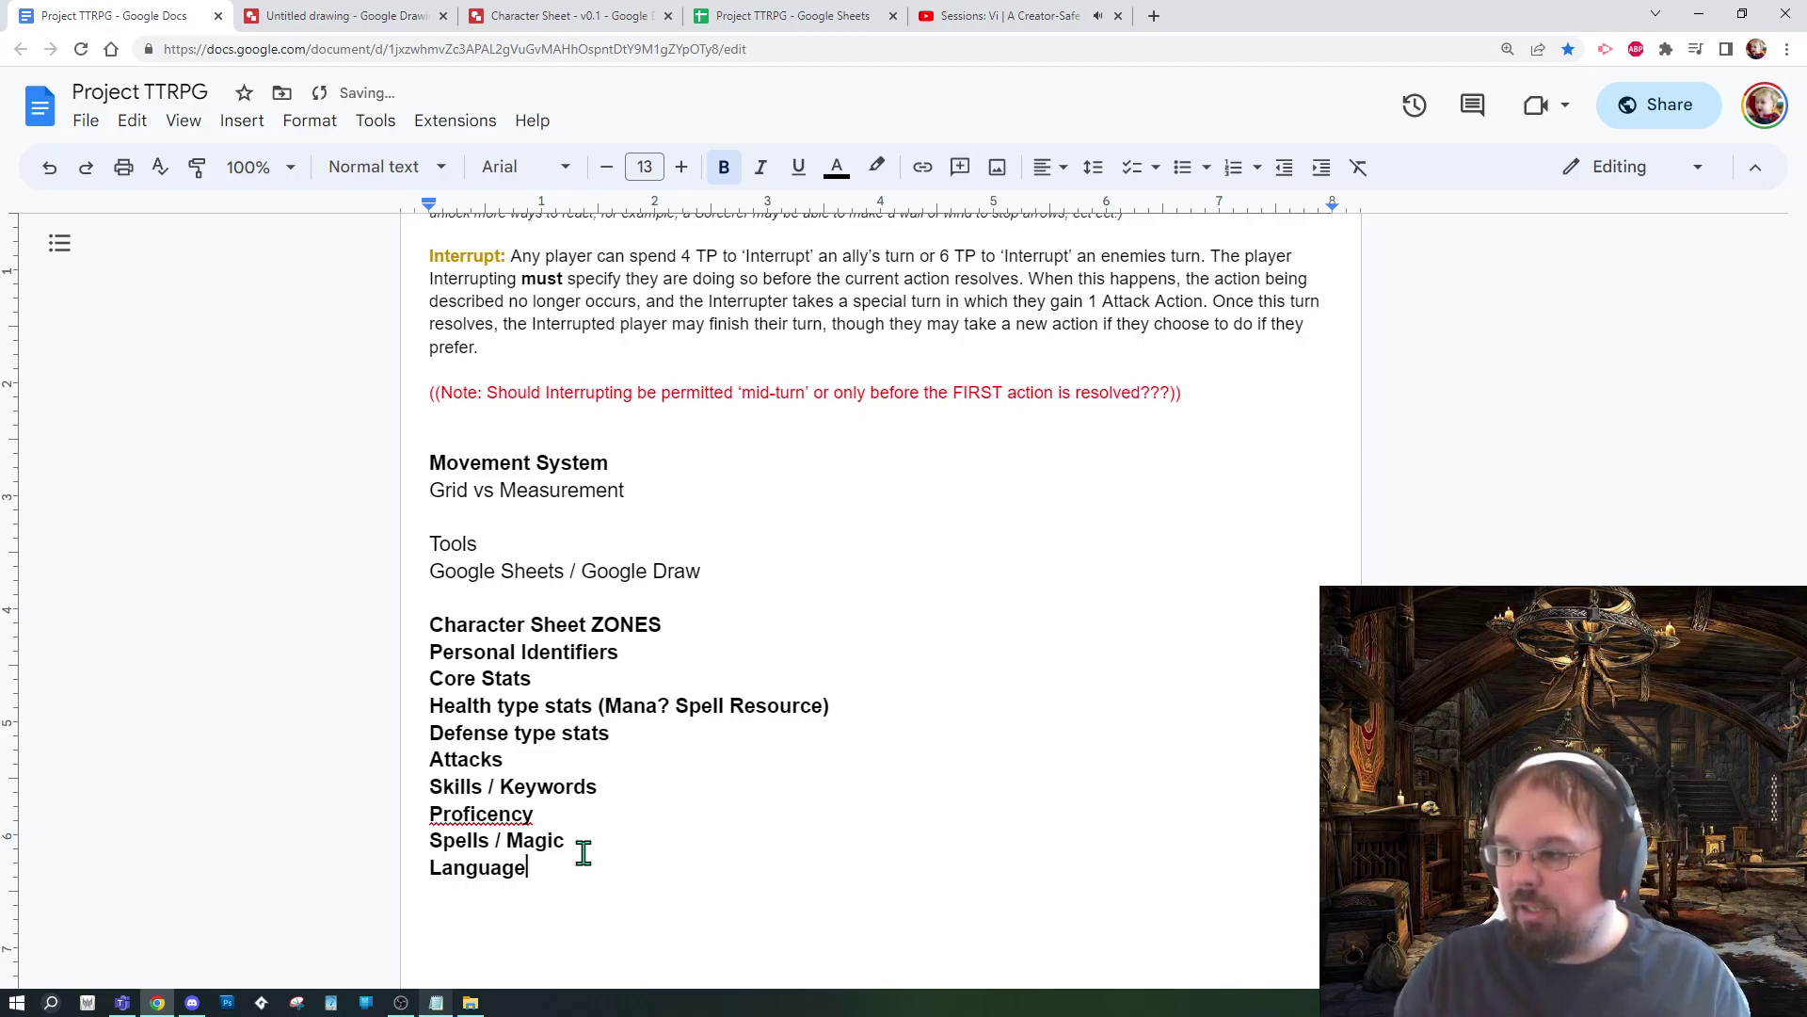
{"action": "type", "text": " ? Perks? "}
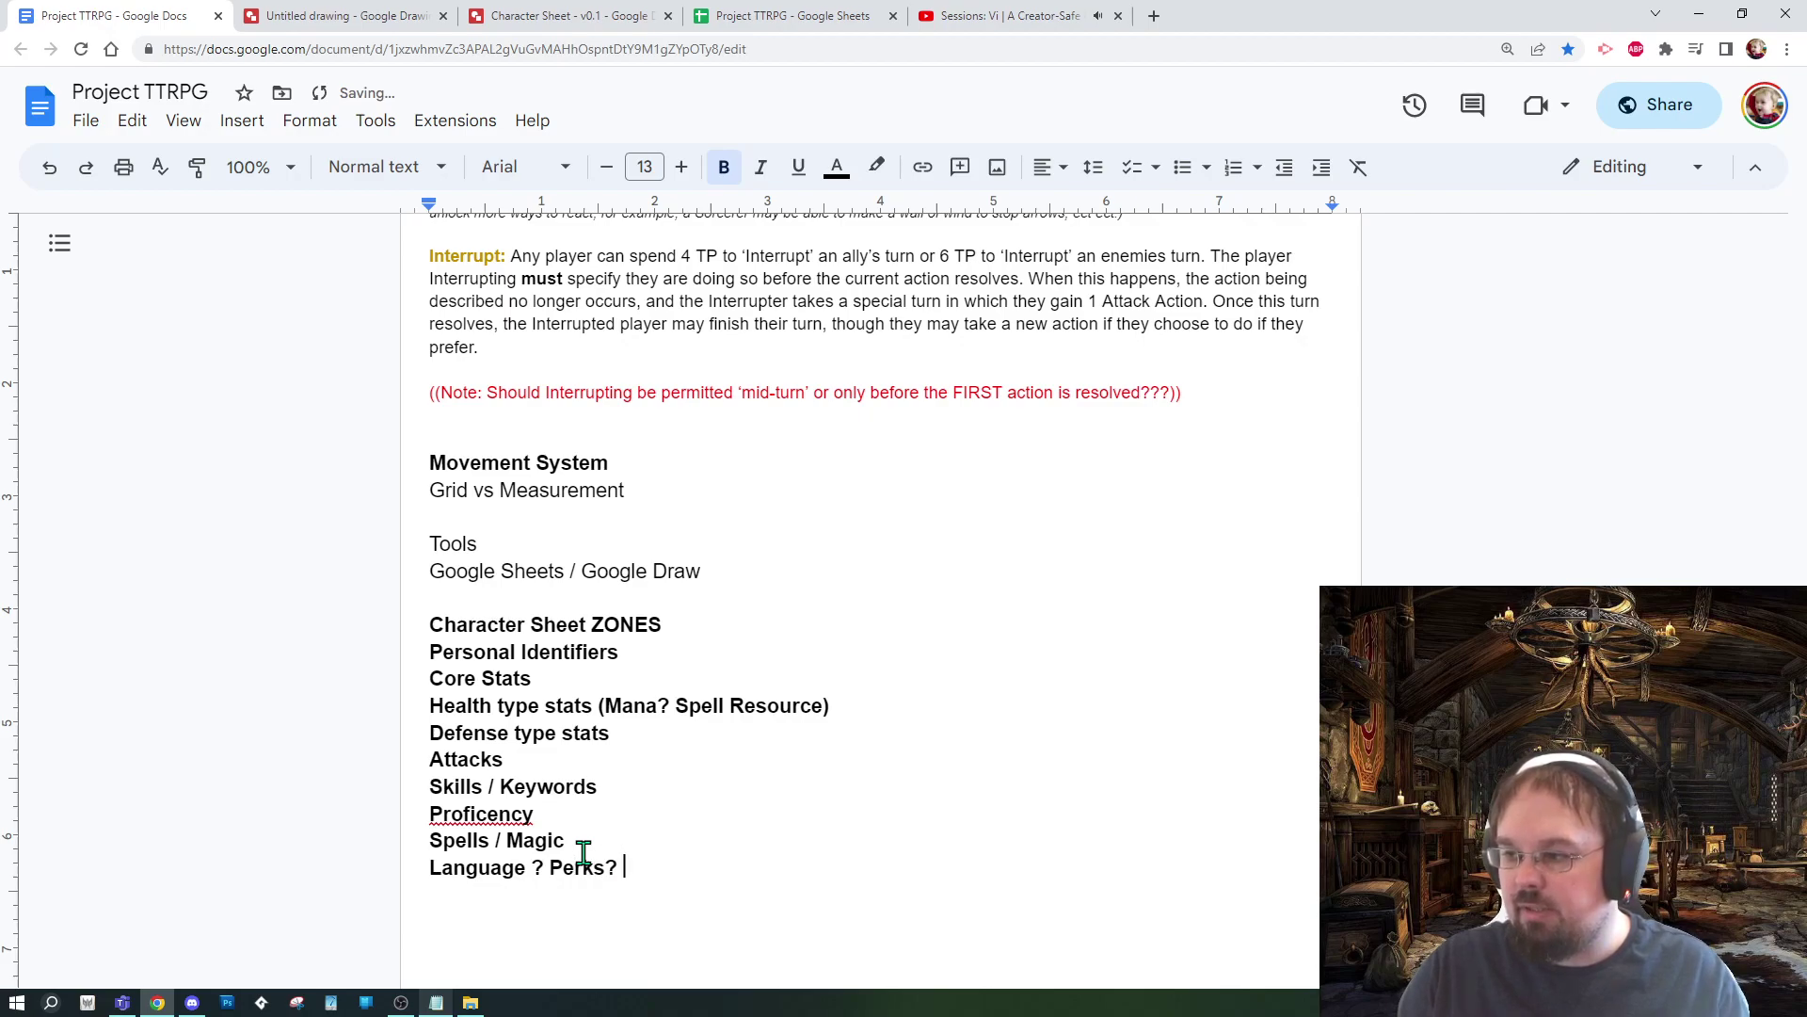
{"action": "type", "text": "Skills?"}
{"action": "key", "text": "BackSpace"}
{"action": "key", "text": "BackSpace"}
{"action": "key", "text": "BackSpace"}
{"action": "key", "text": "BackSpace"}
{"action": "key", "text": "BackSpace"}
{"action": "key", "text": "BackSpace"}
{"action": "key", "text": "BackSpace"}
{"action": "key", "text": "BackSpace"}
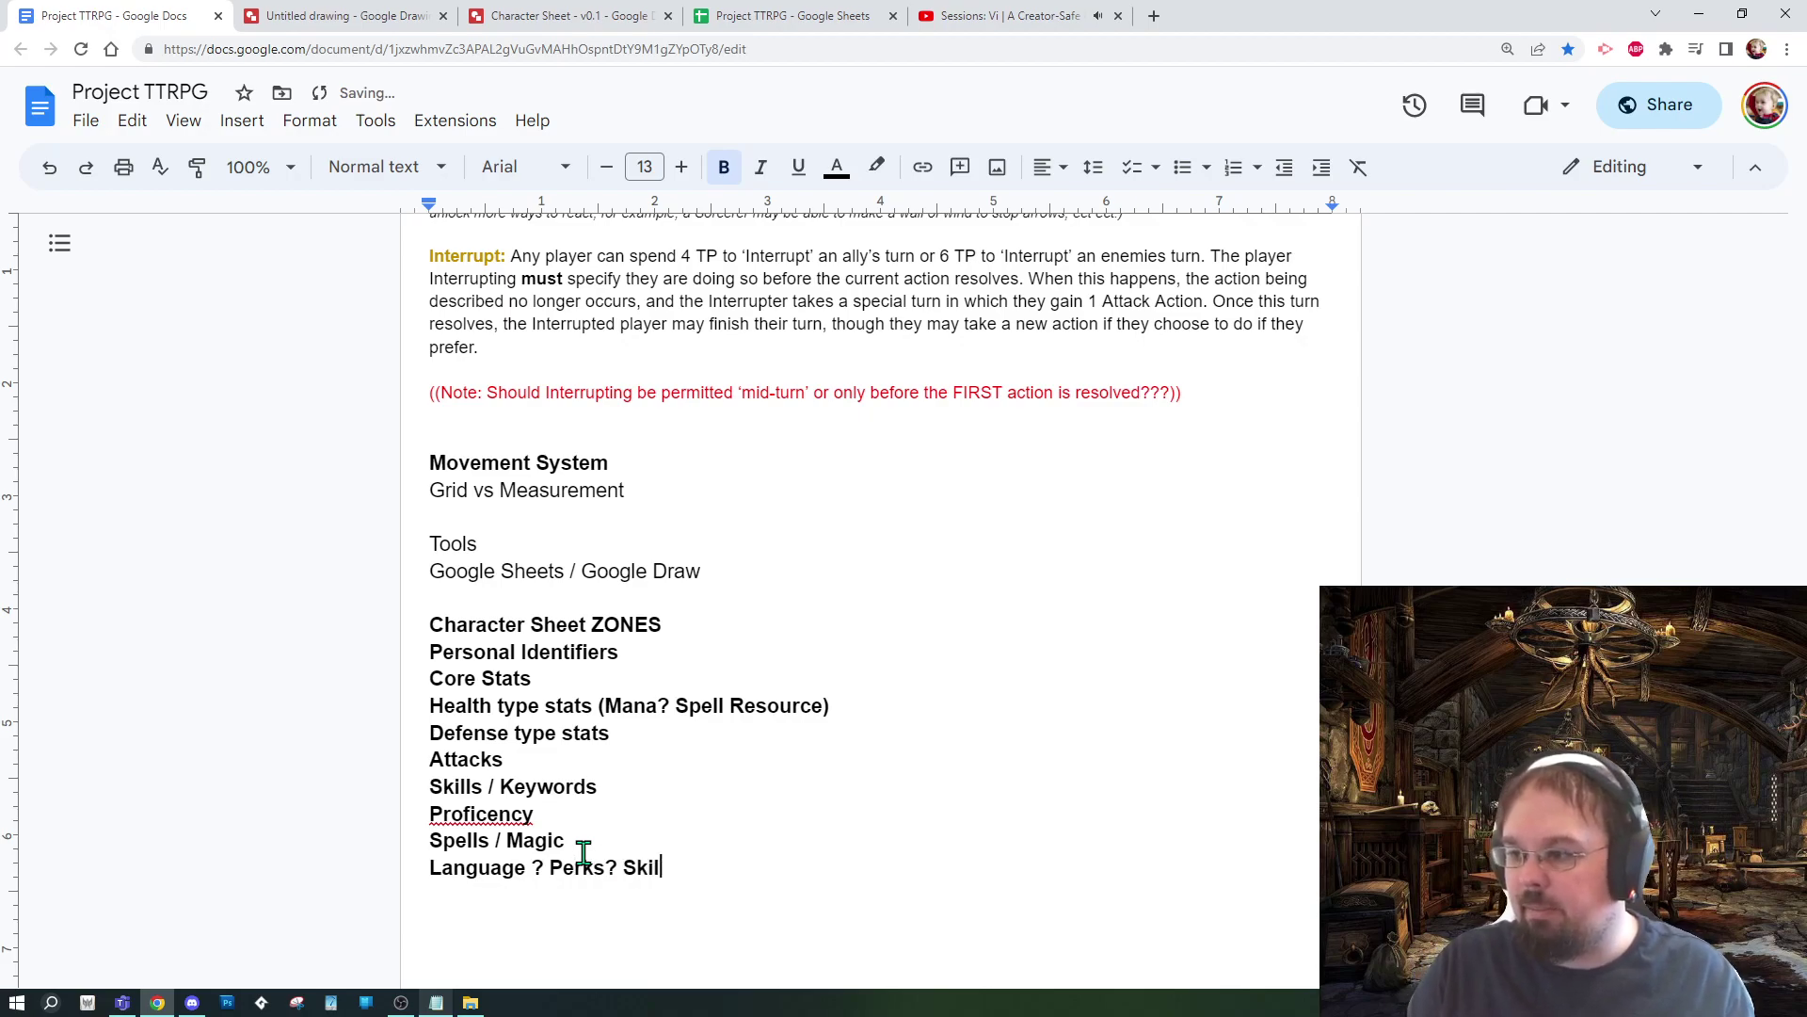
{"action": "key", "text": "Return"}
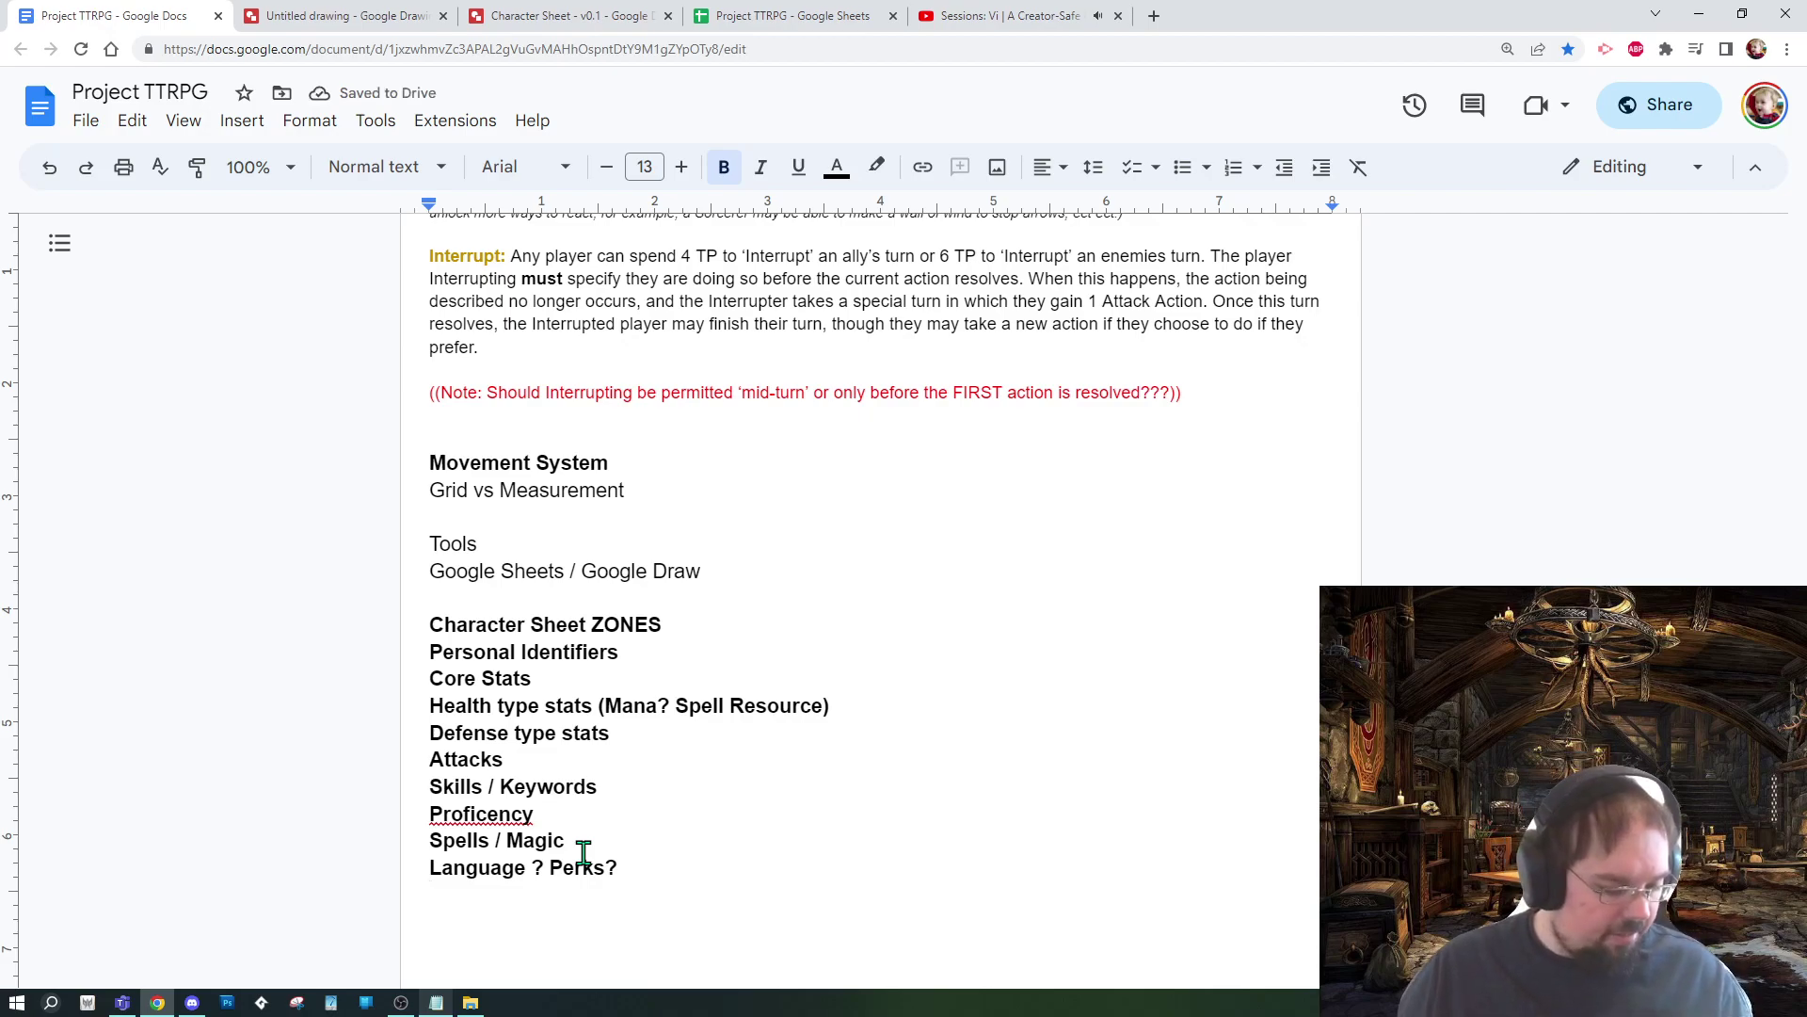
{"action": "type", "text": "Equi"}
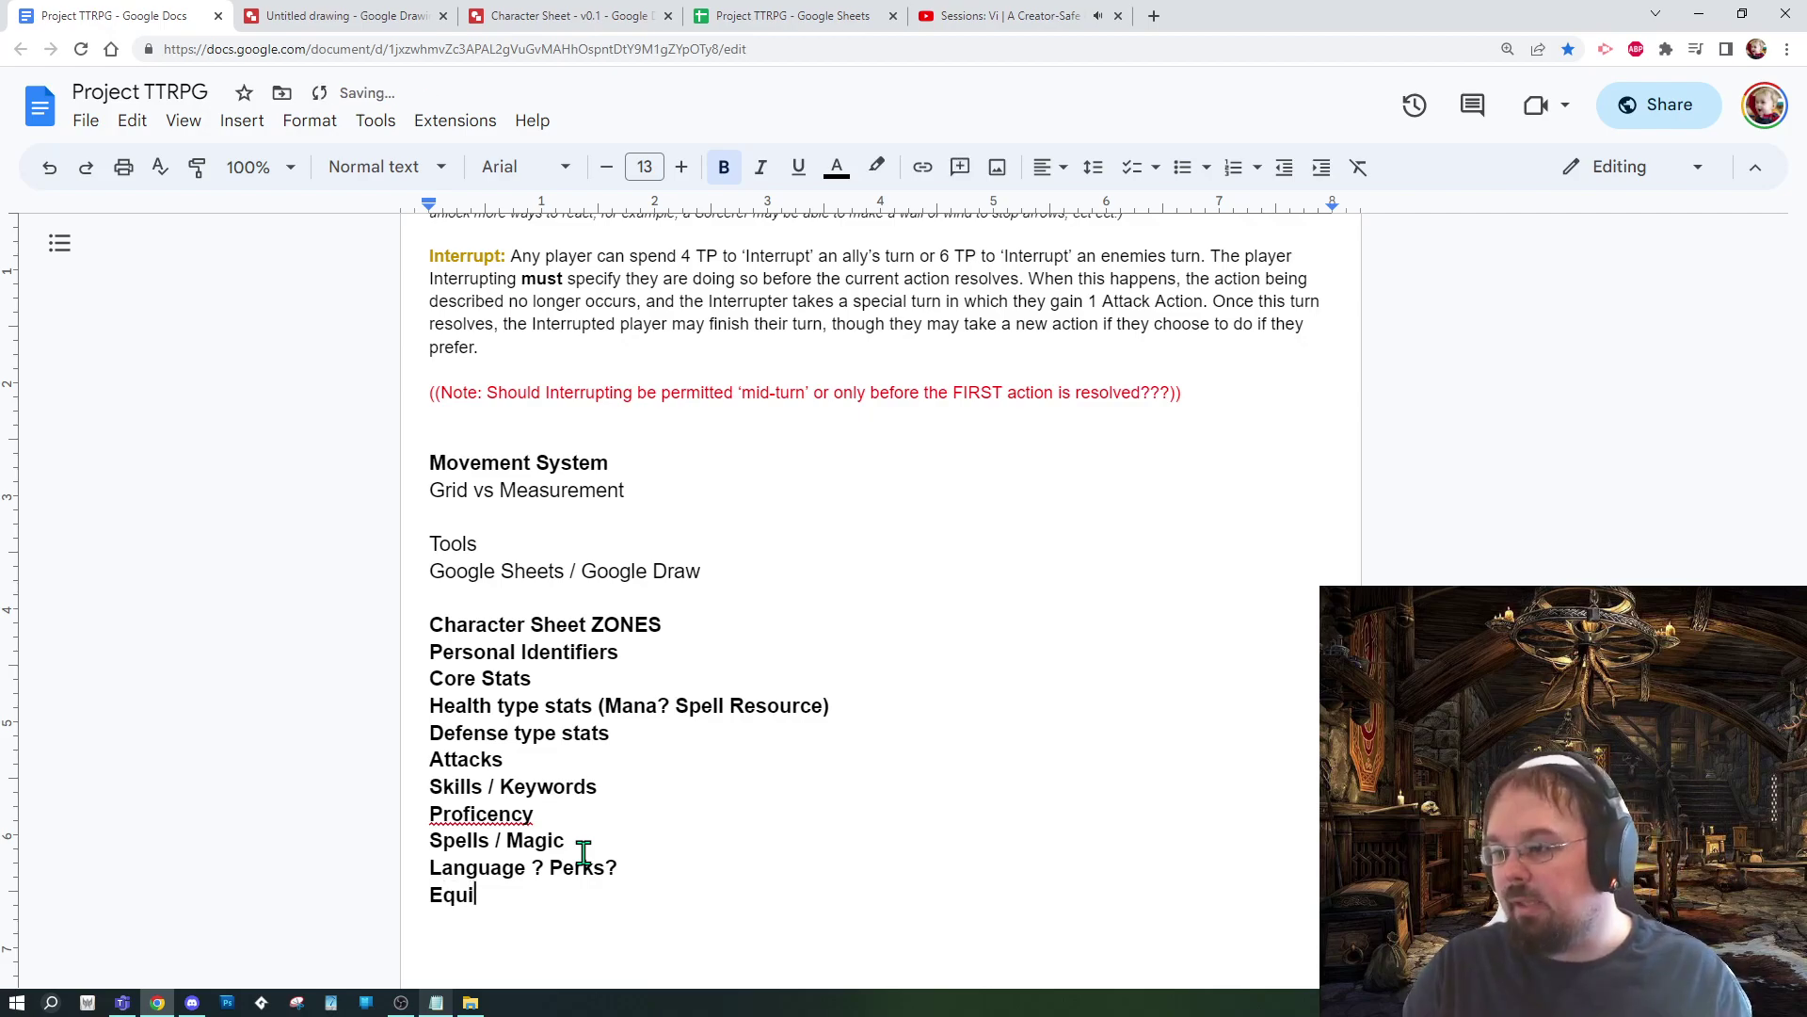
{"action": "type", "text": "pment / Gear / C"}
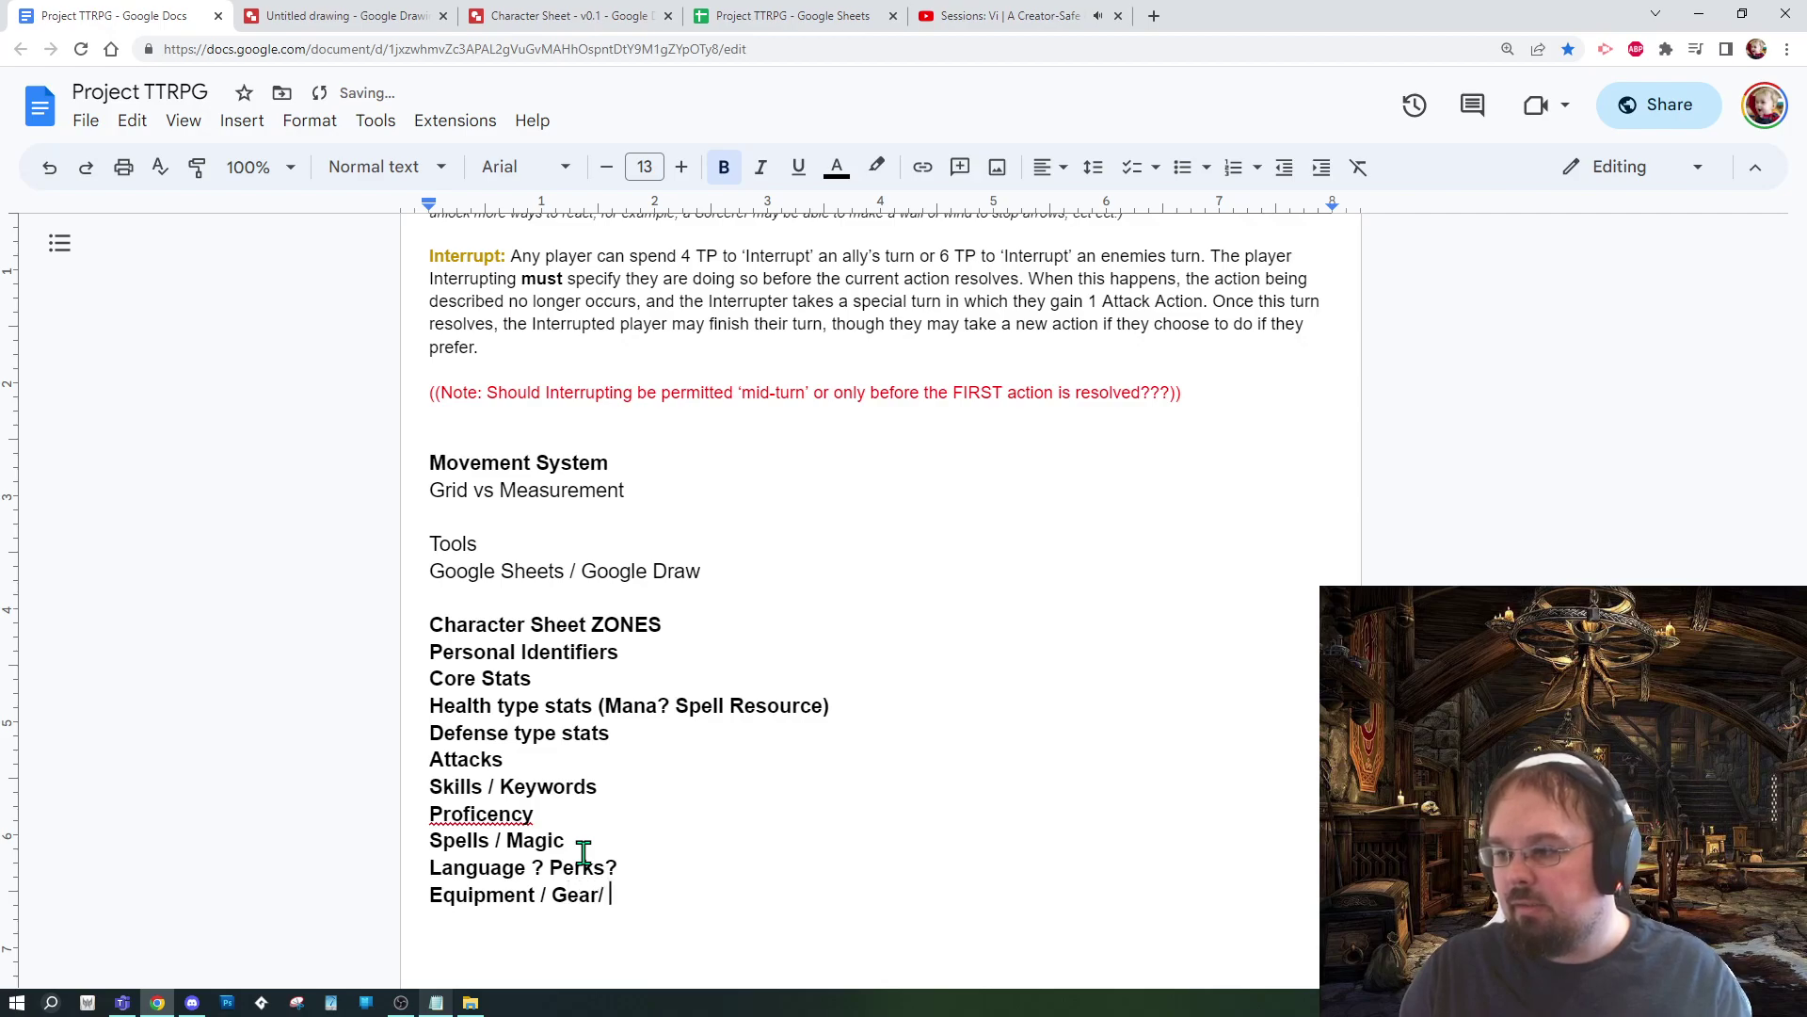
{"action": "type", "text": "urrency"}
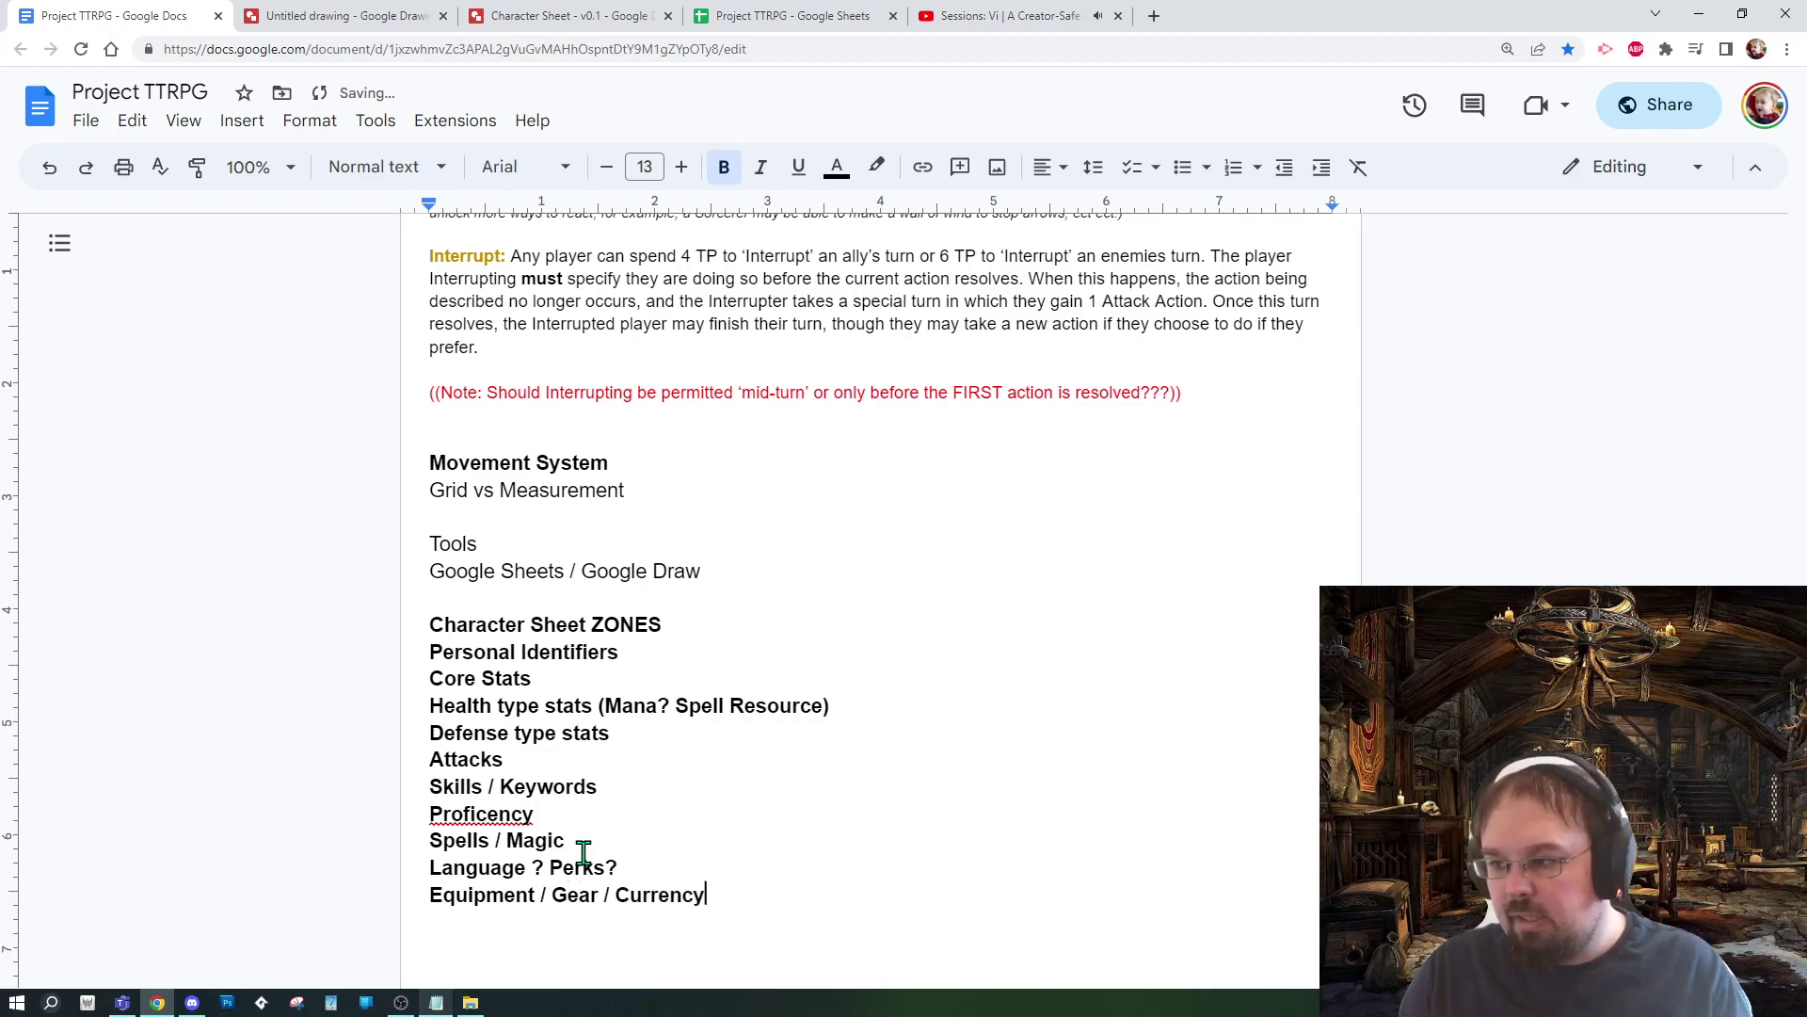
{"action": "key", "text": "Return"}
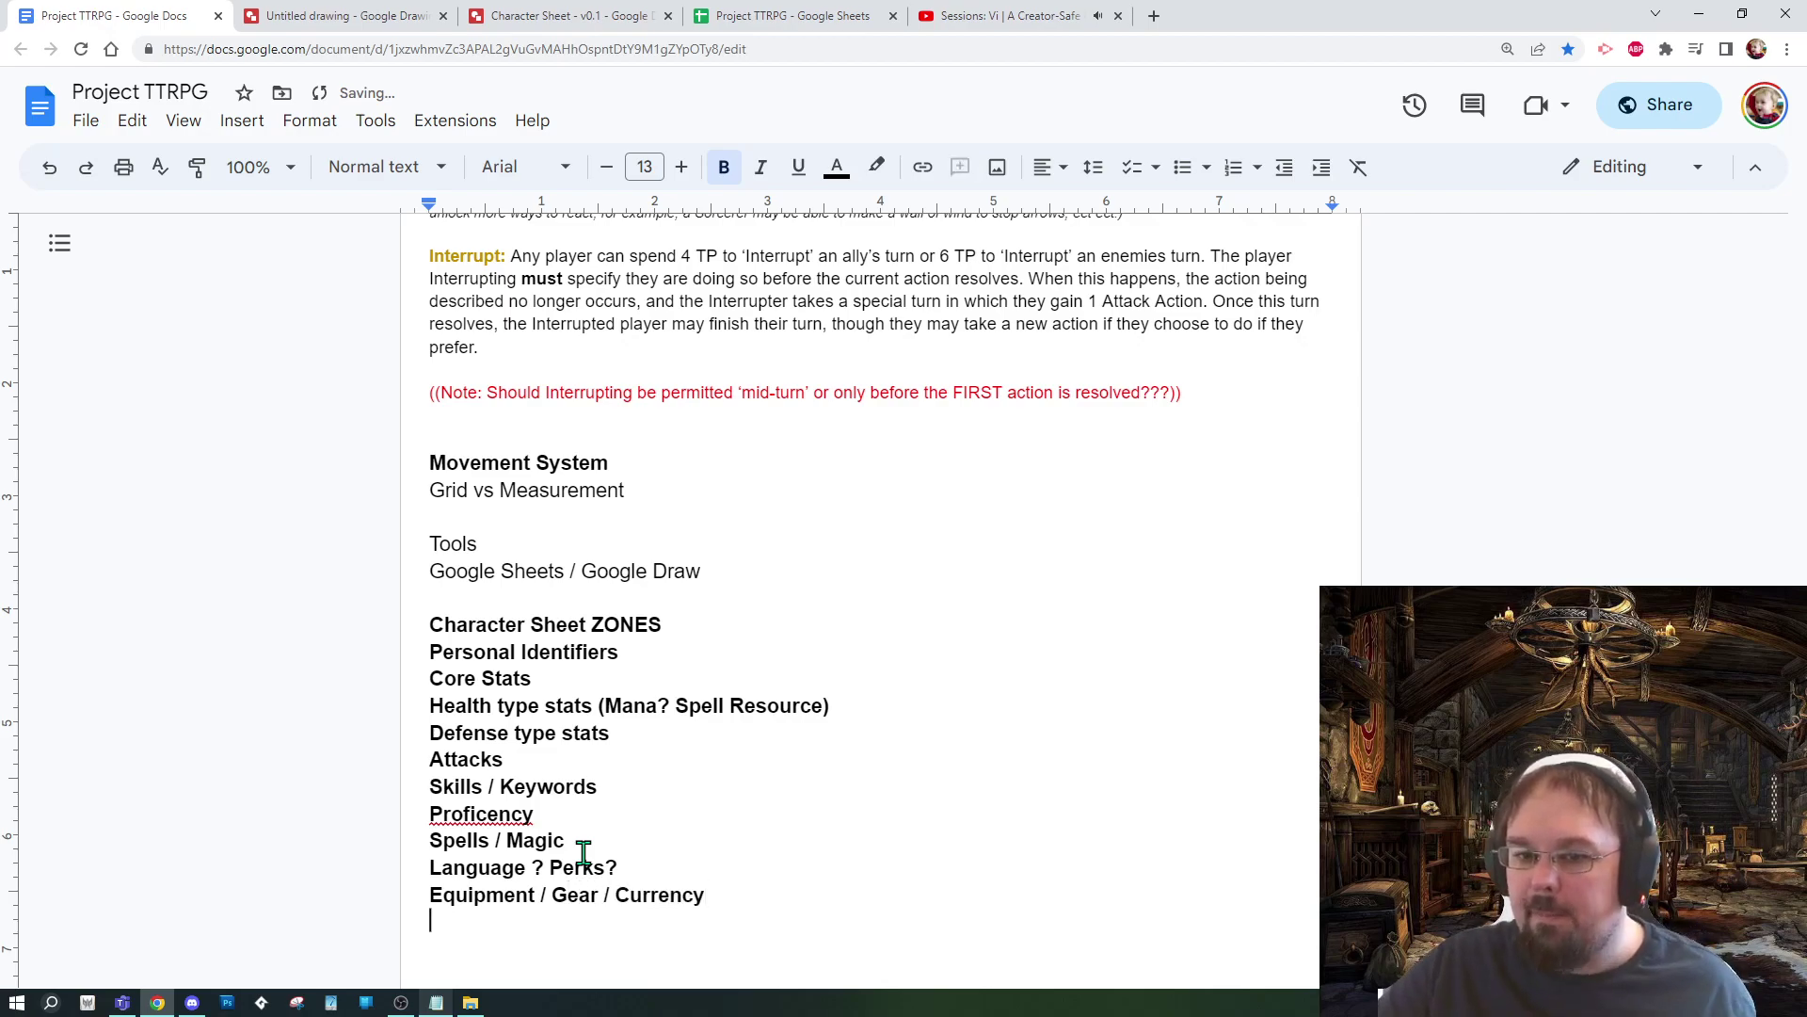
{"action": "left_click_drag", "start_coordinate": [735, 895], "coordinate": [471, 635]}
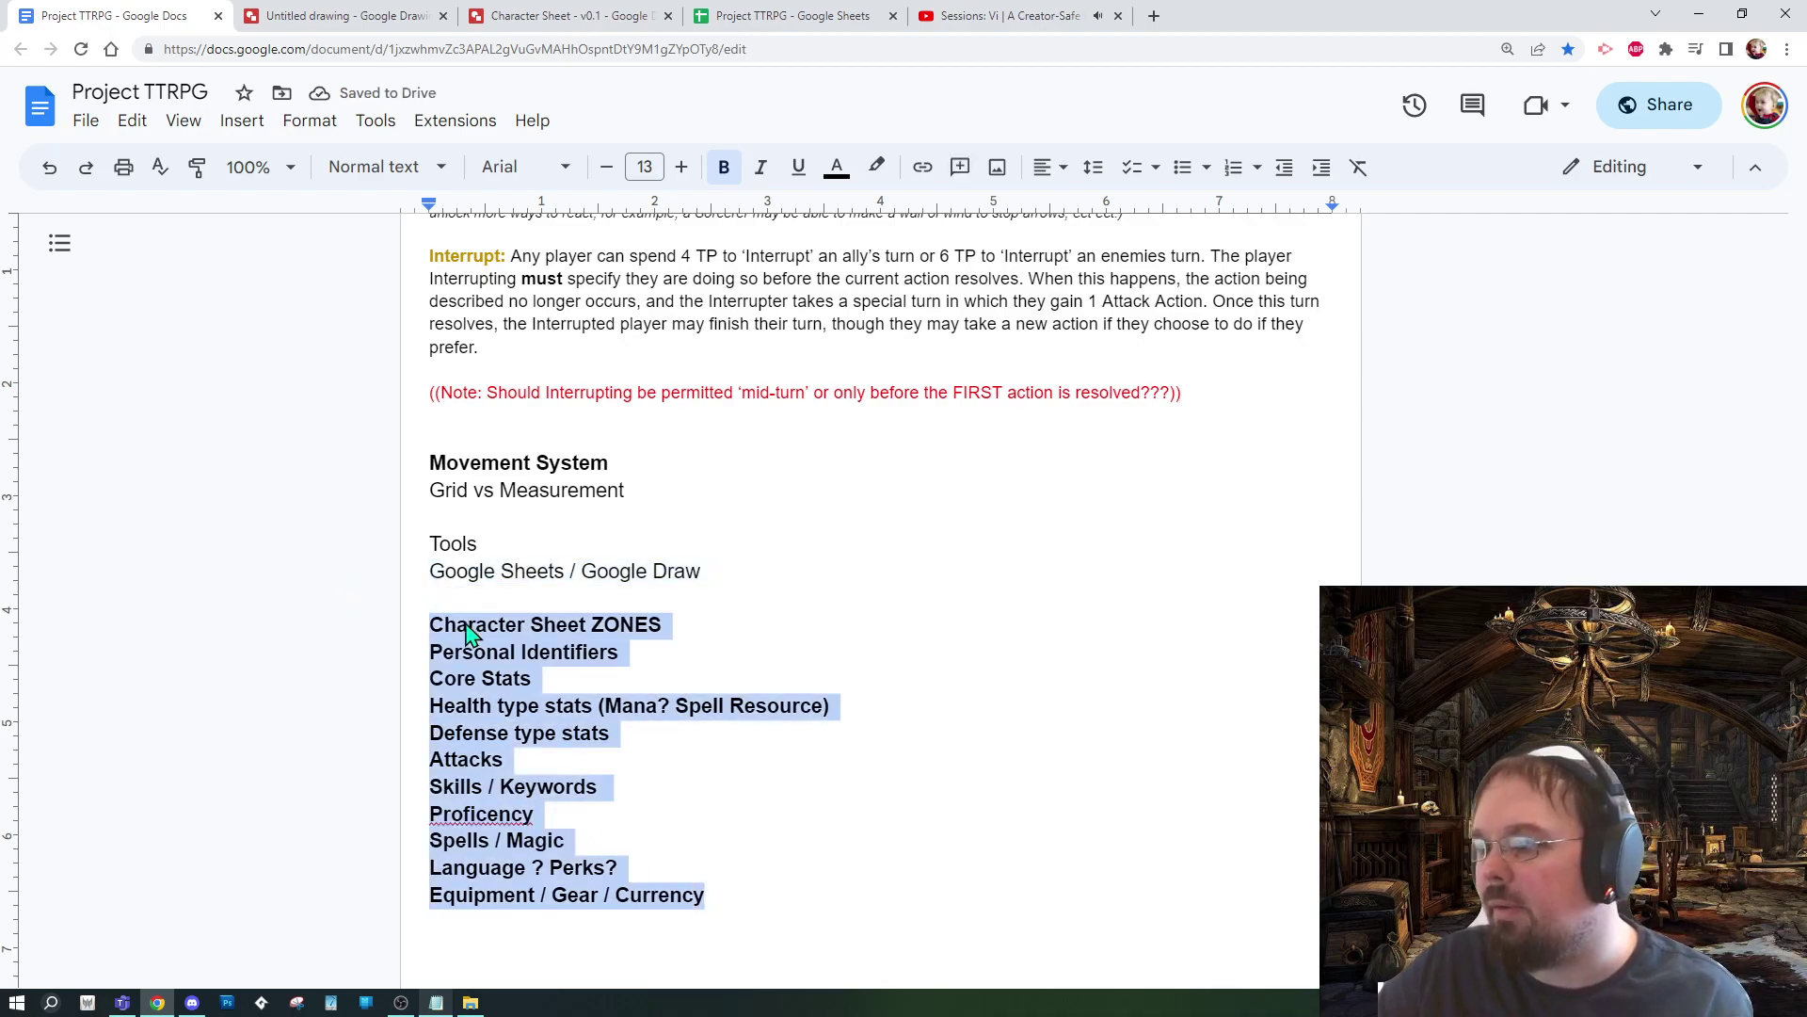
{"action": "left_click", "coordinate": [593, 633]}
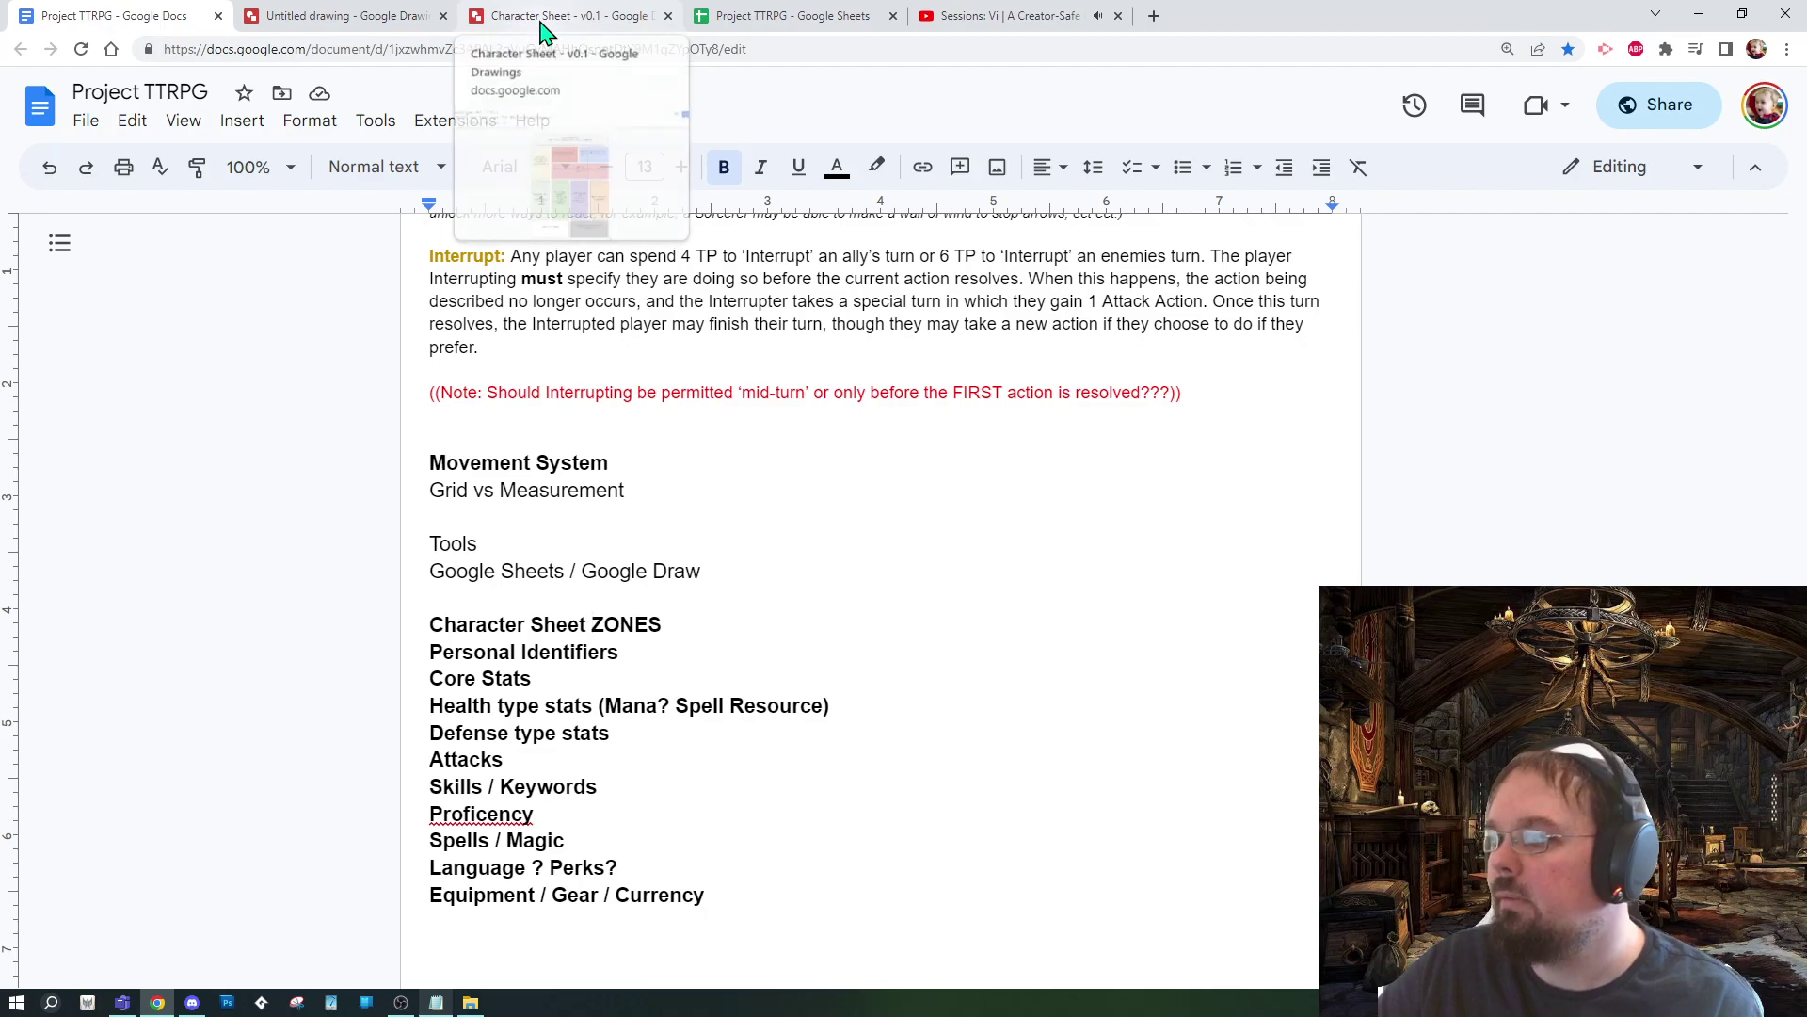
Step: In the untitled drawing, set the top blue band's text to vertical middle alignment
{"action": "left_click", "coordinate": [400, 16]}
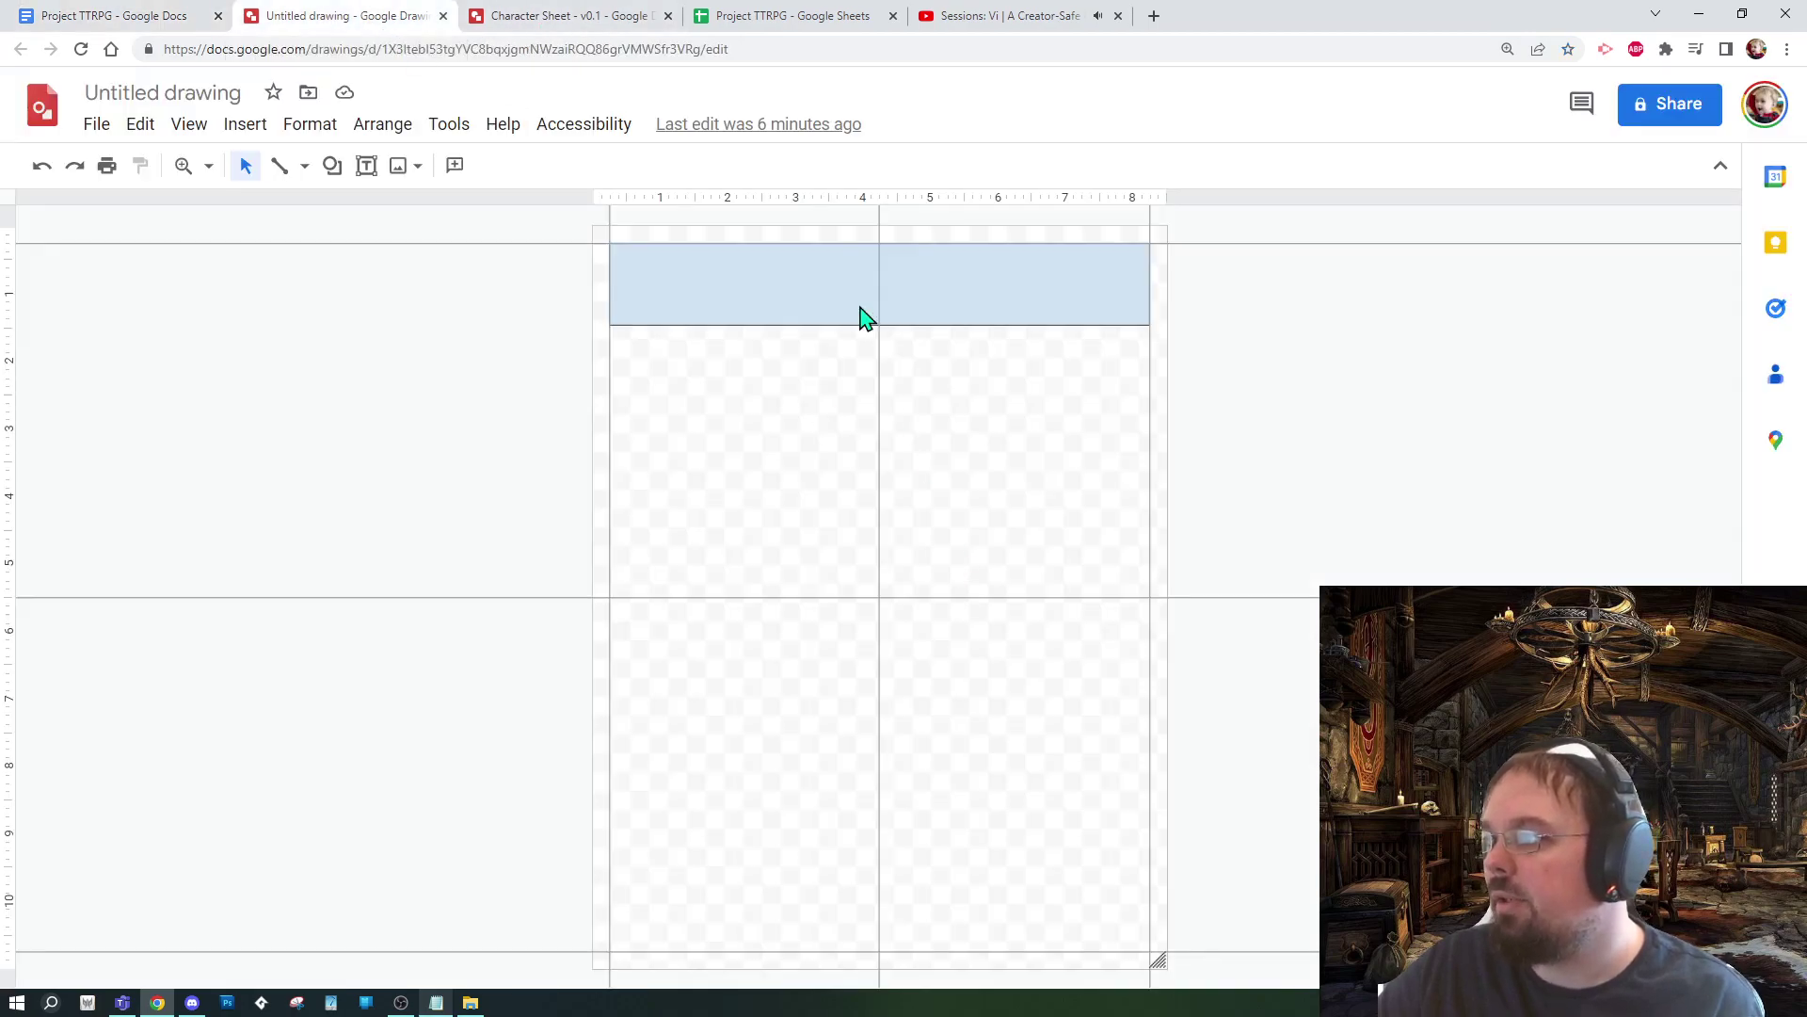
{"action": "right_click", "coordinate": [803, 201]}
{"action": "left_click", "coordinate": [733, 302]}
{"action": "left_click", "coordinate": [733, 303]}
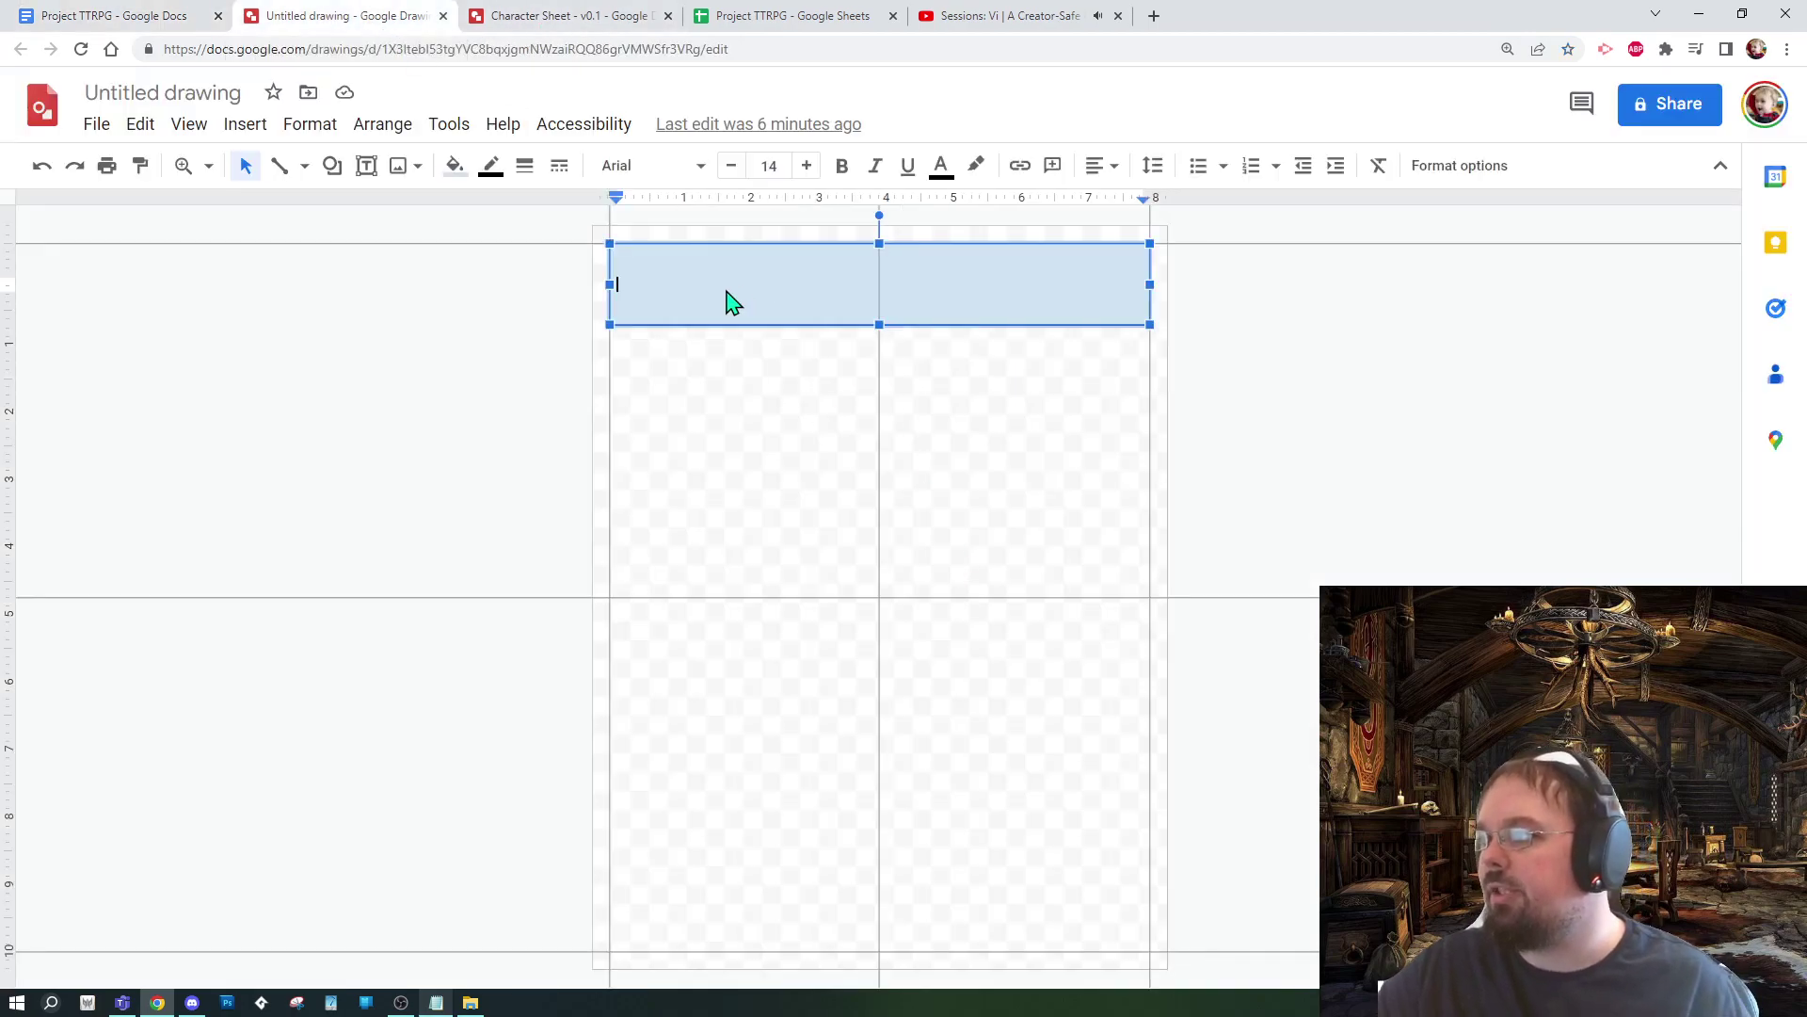
{"action": "left_click", "coordinate": [1112, 177]}
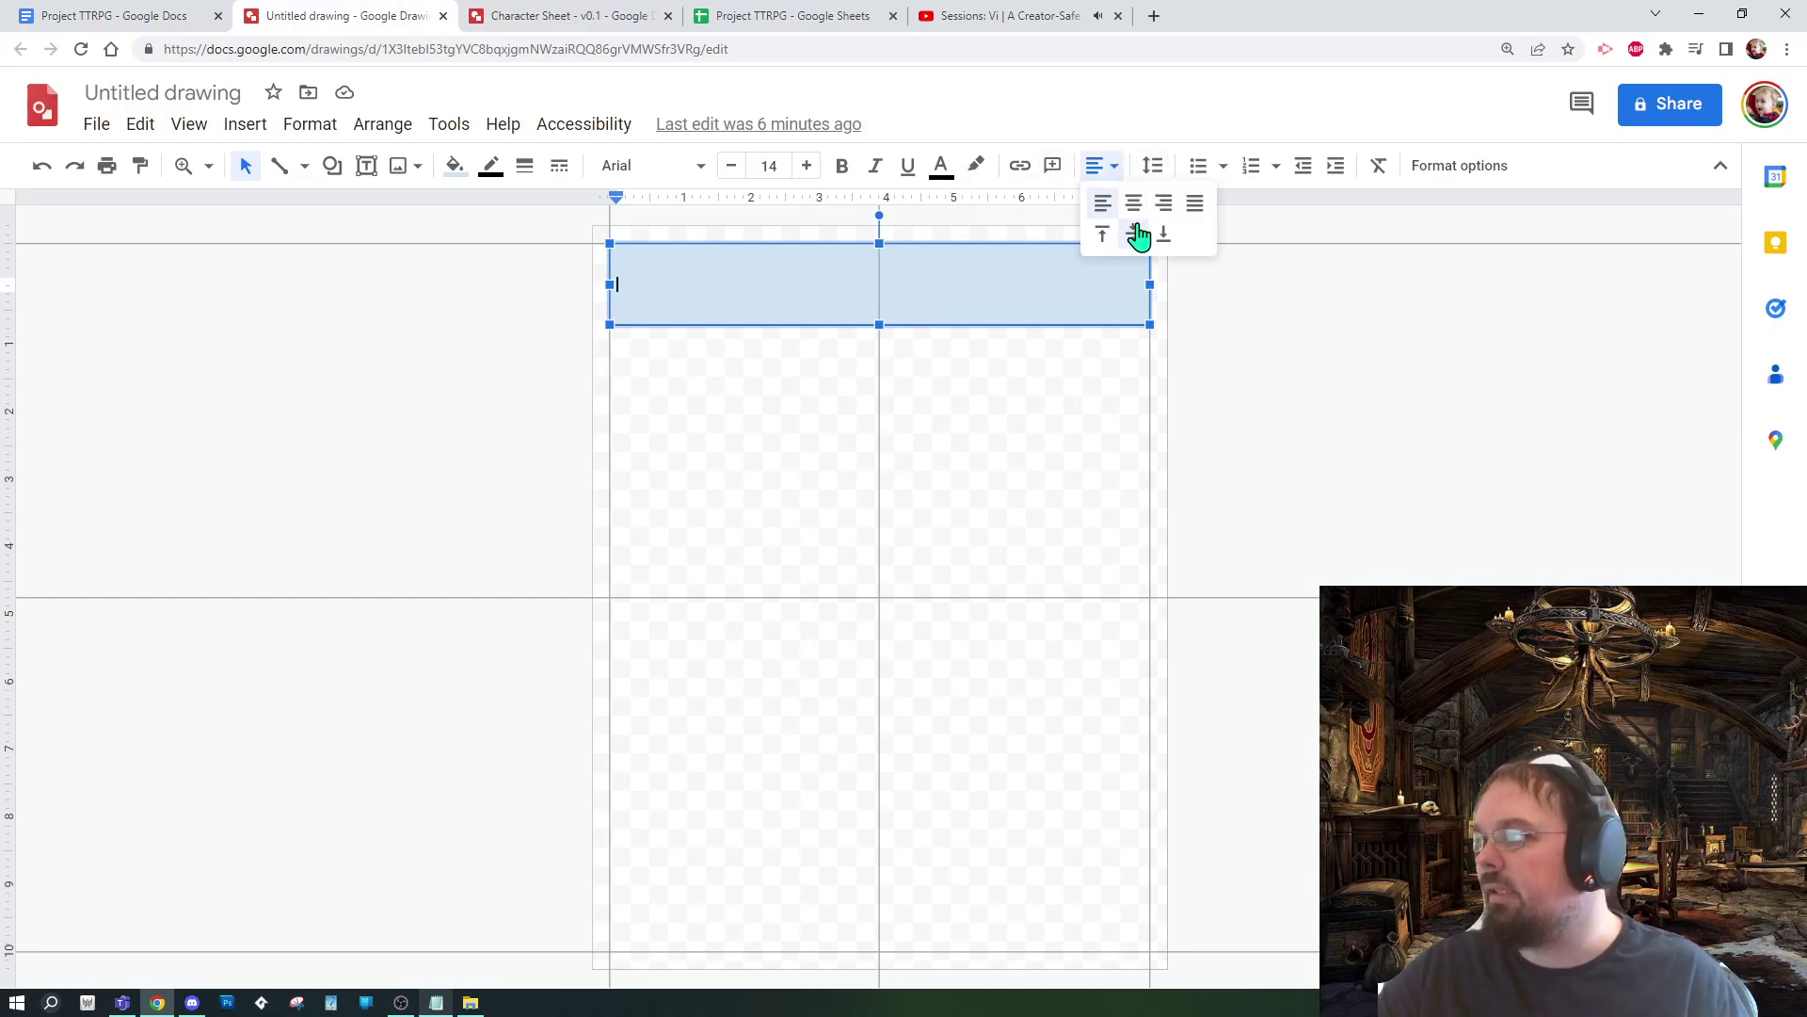
{"action": "left_click", "coordinate": [1137, 235]}
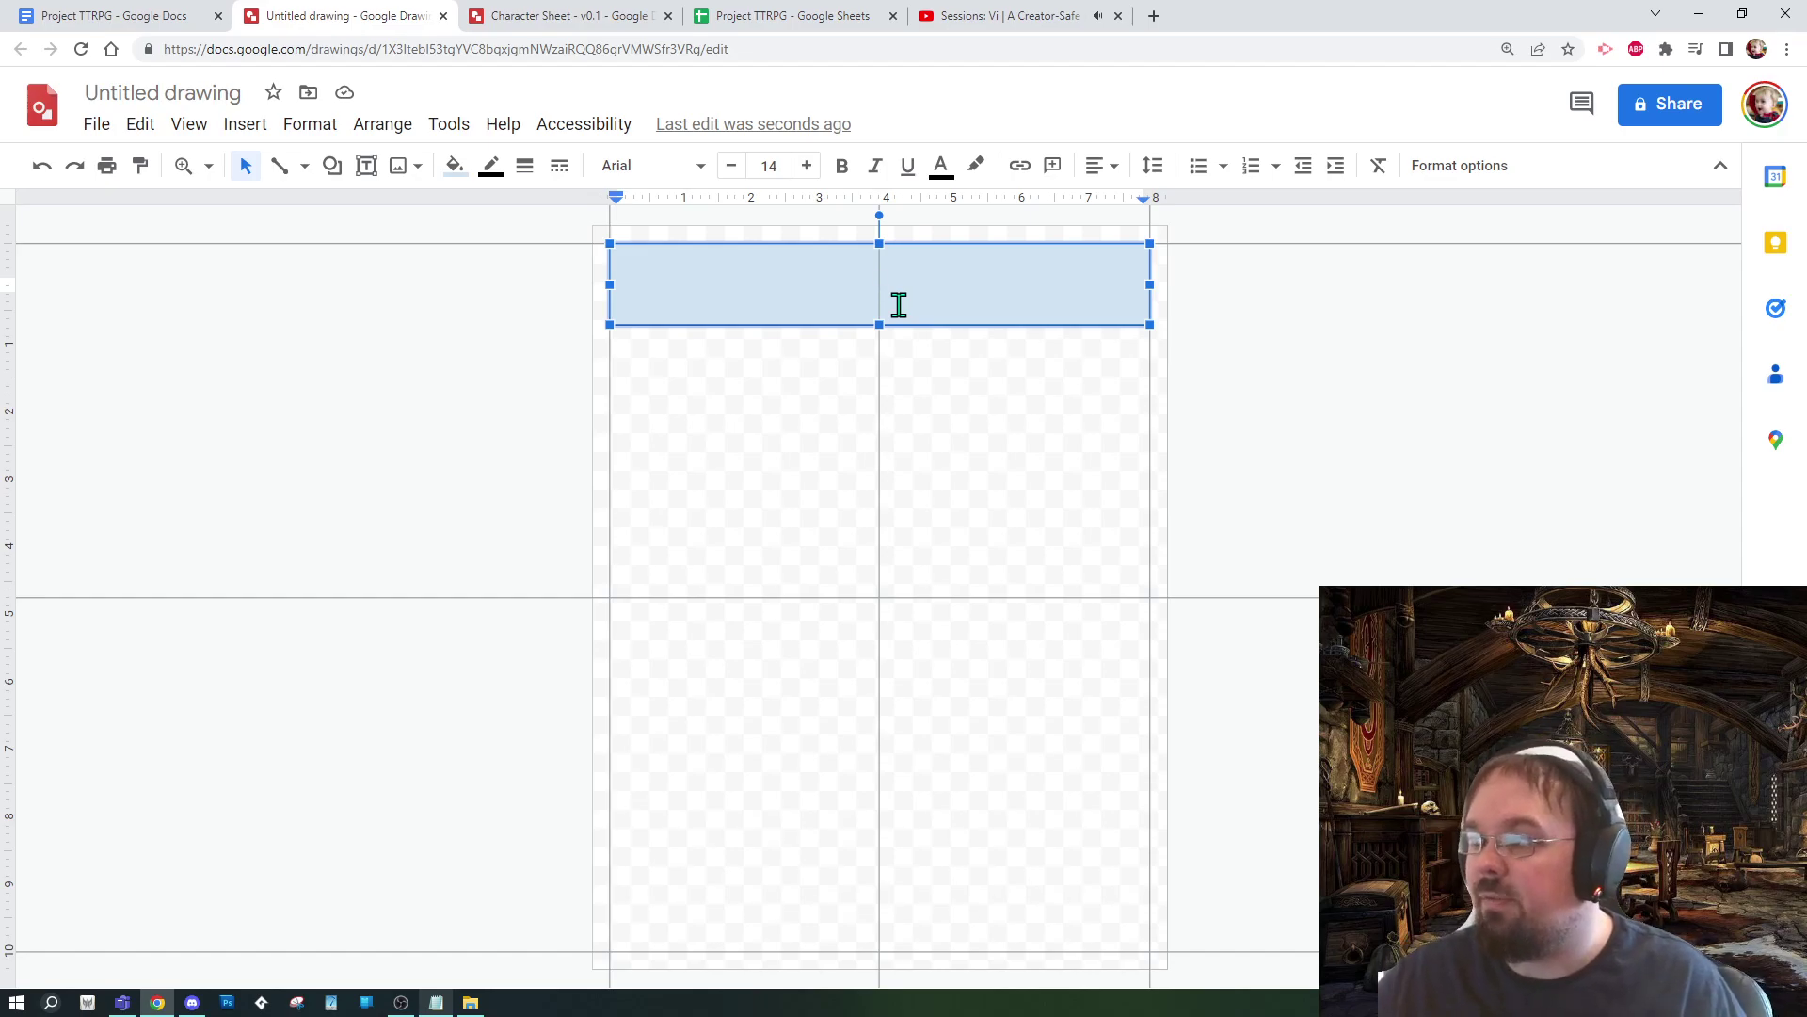
Step: Add two horizontal guides, positioned at 3.00 and 8.38
{"action": "left_click", "coordinate": [952, 428]}
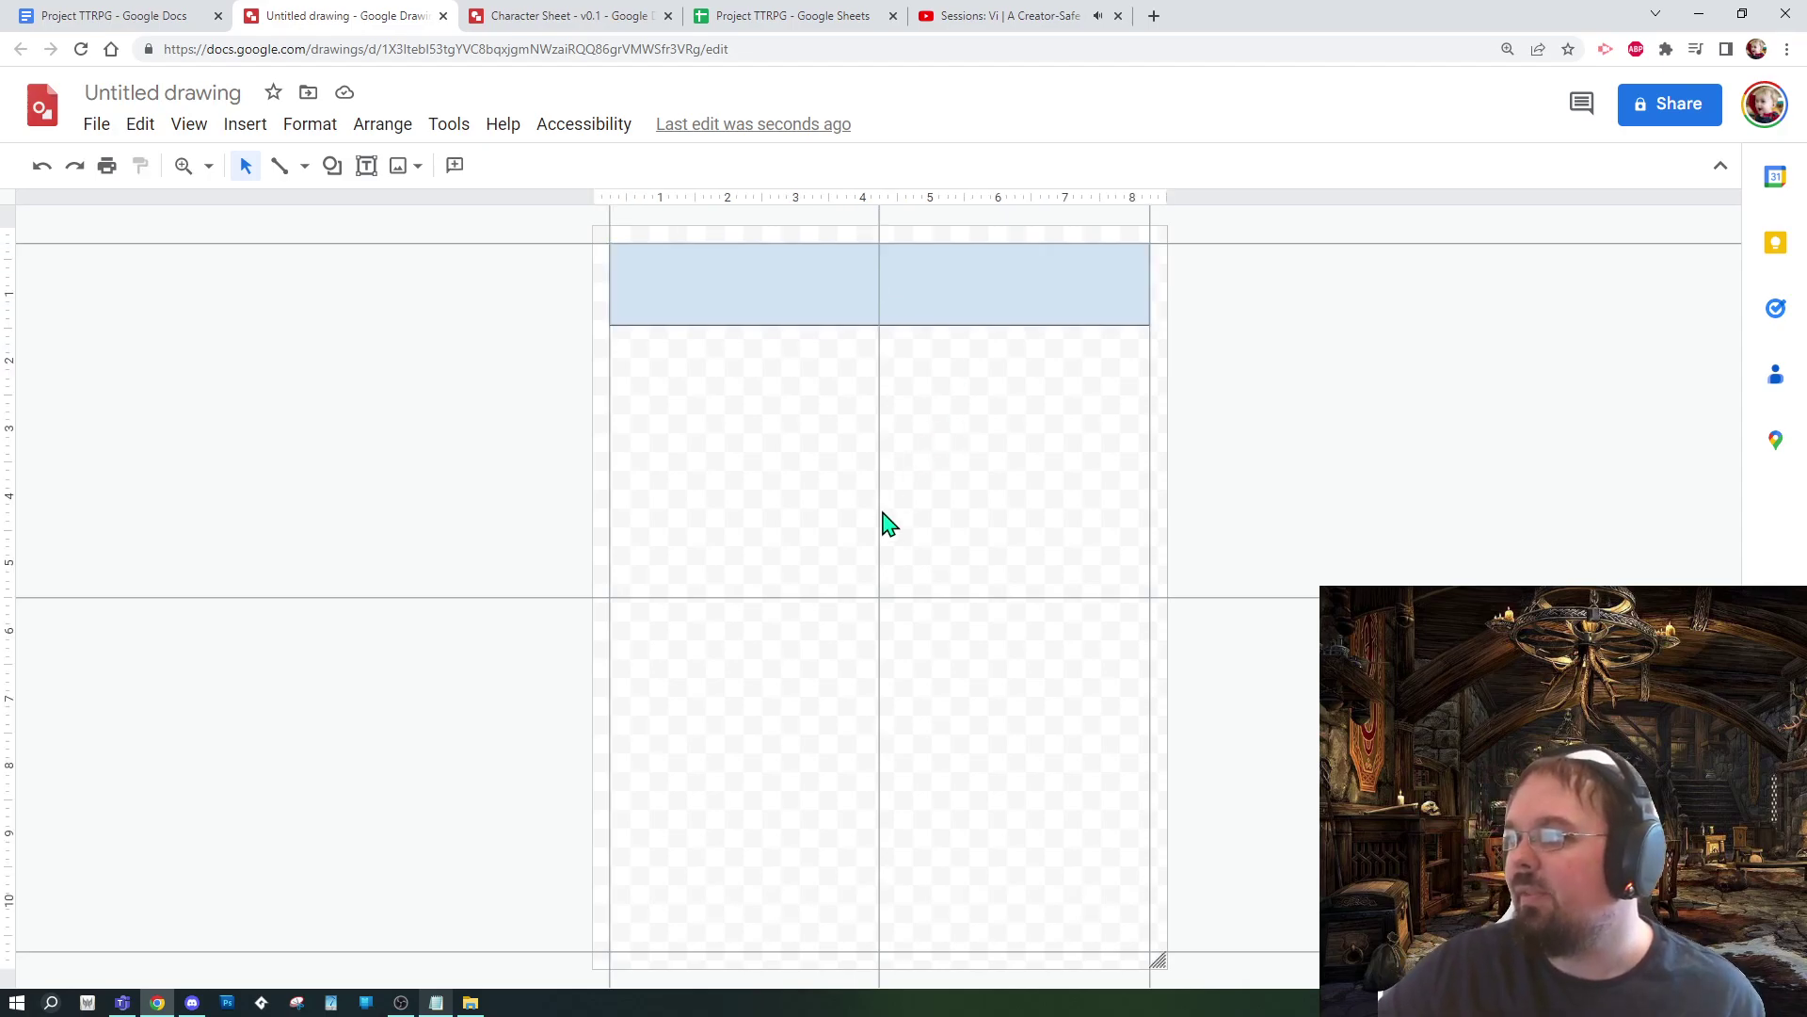
{"action": "left_click", "coordinate": [189, 125]}
{"action": "mouse_move", "coordinate": [250, 226]}
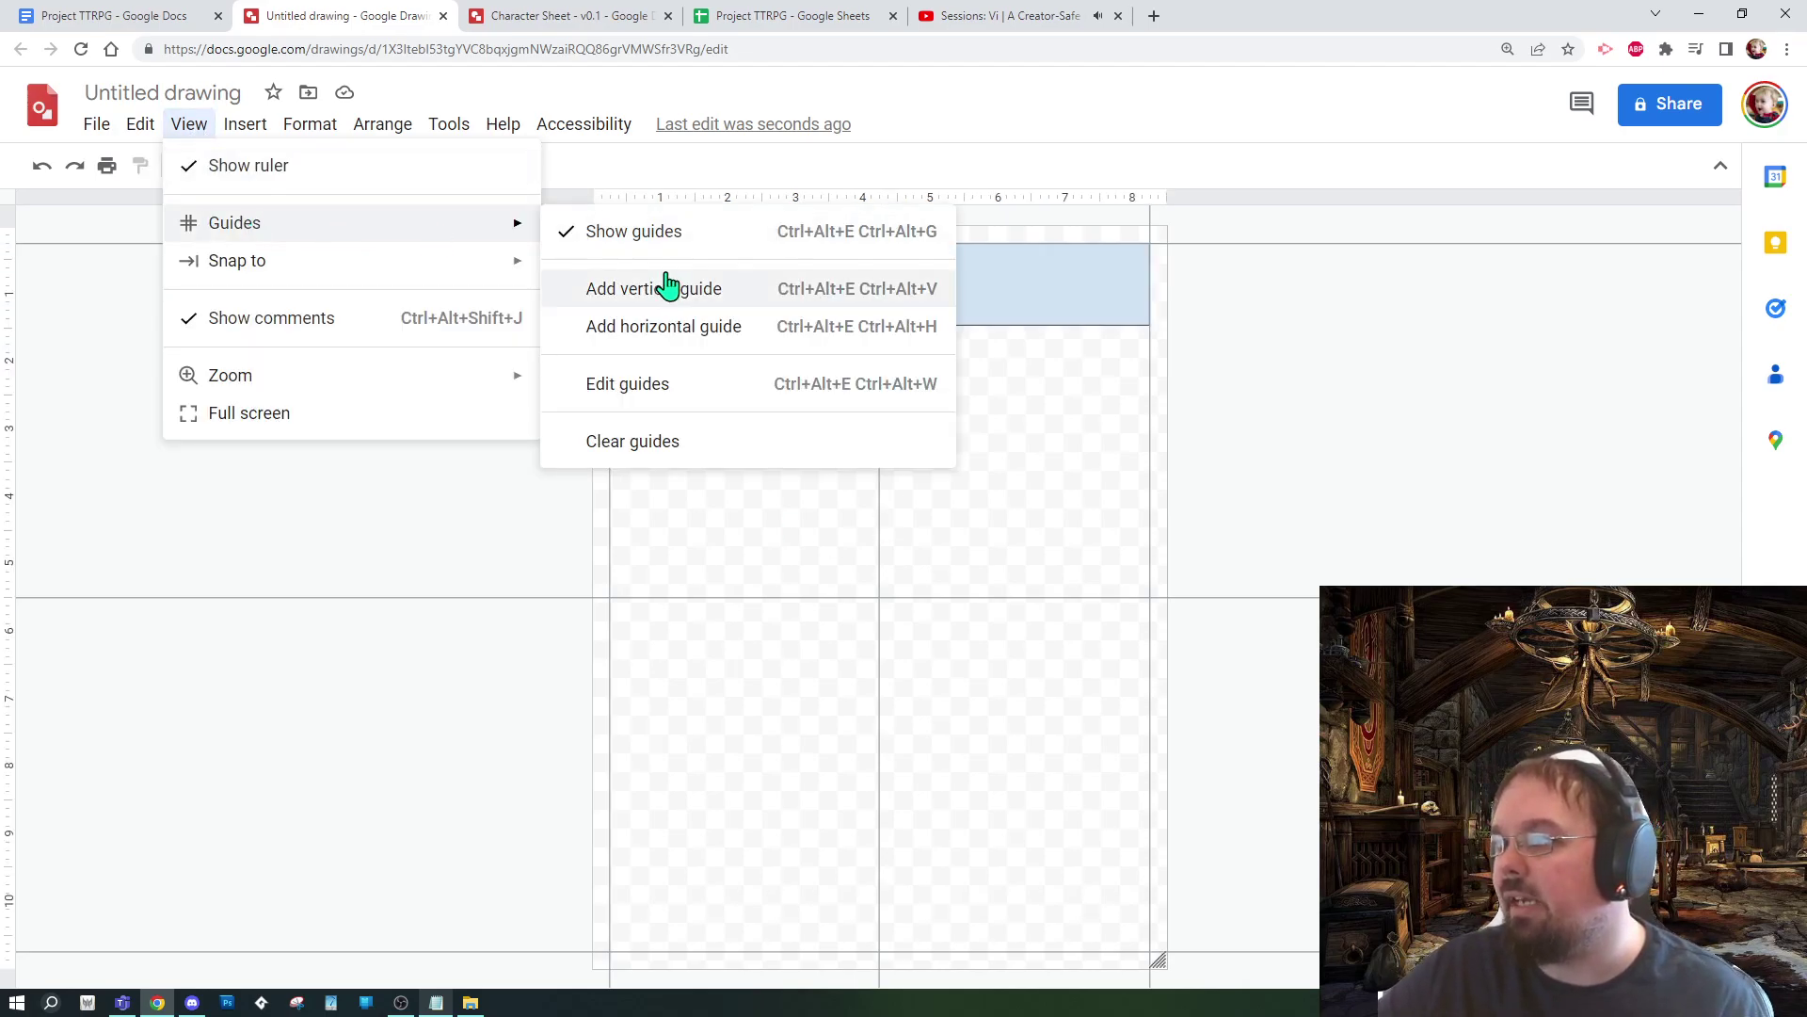
{"action": "left_click", "coordinate": [694, 326]}
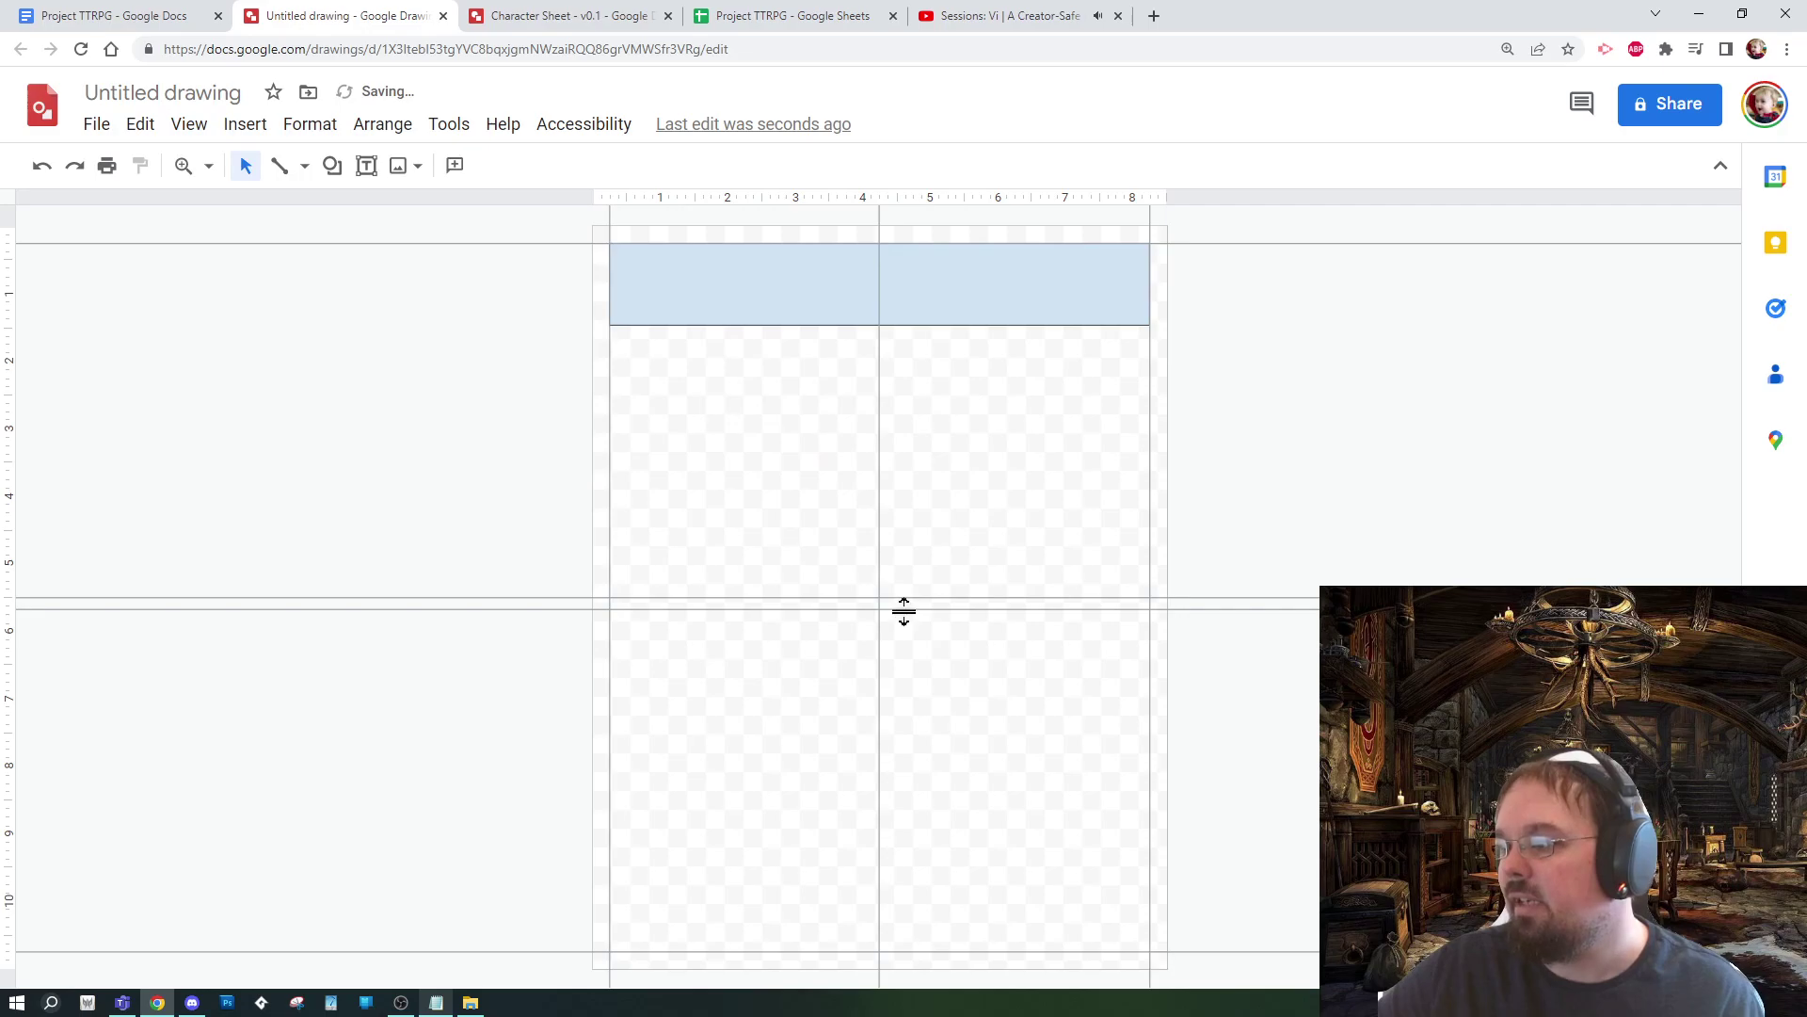
{"action": "left_click_drag", "start_coordinate": [904, 609], "coordinate": [905, 412]}
{"action": "left_click", "coordinate": [188, 123]}
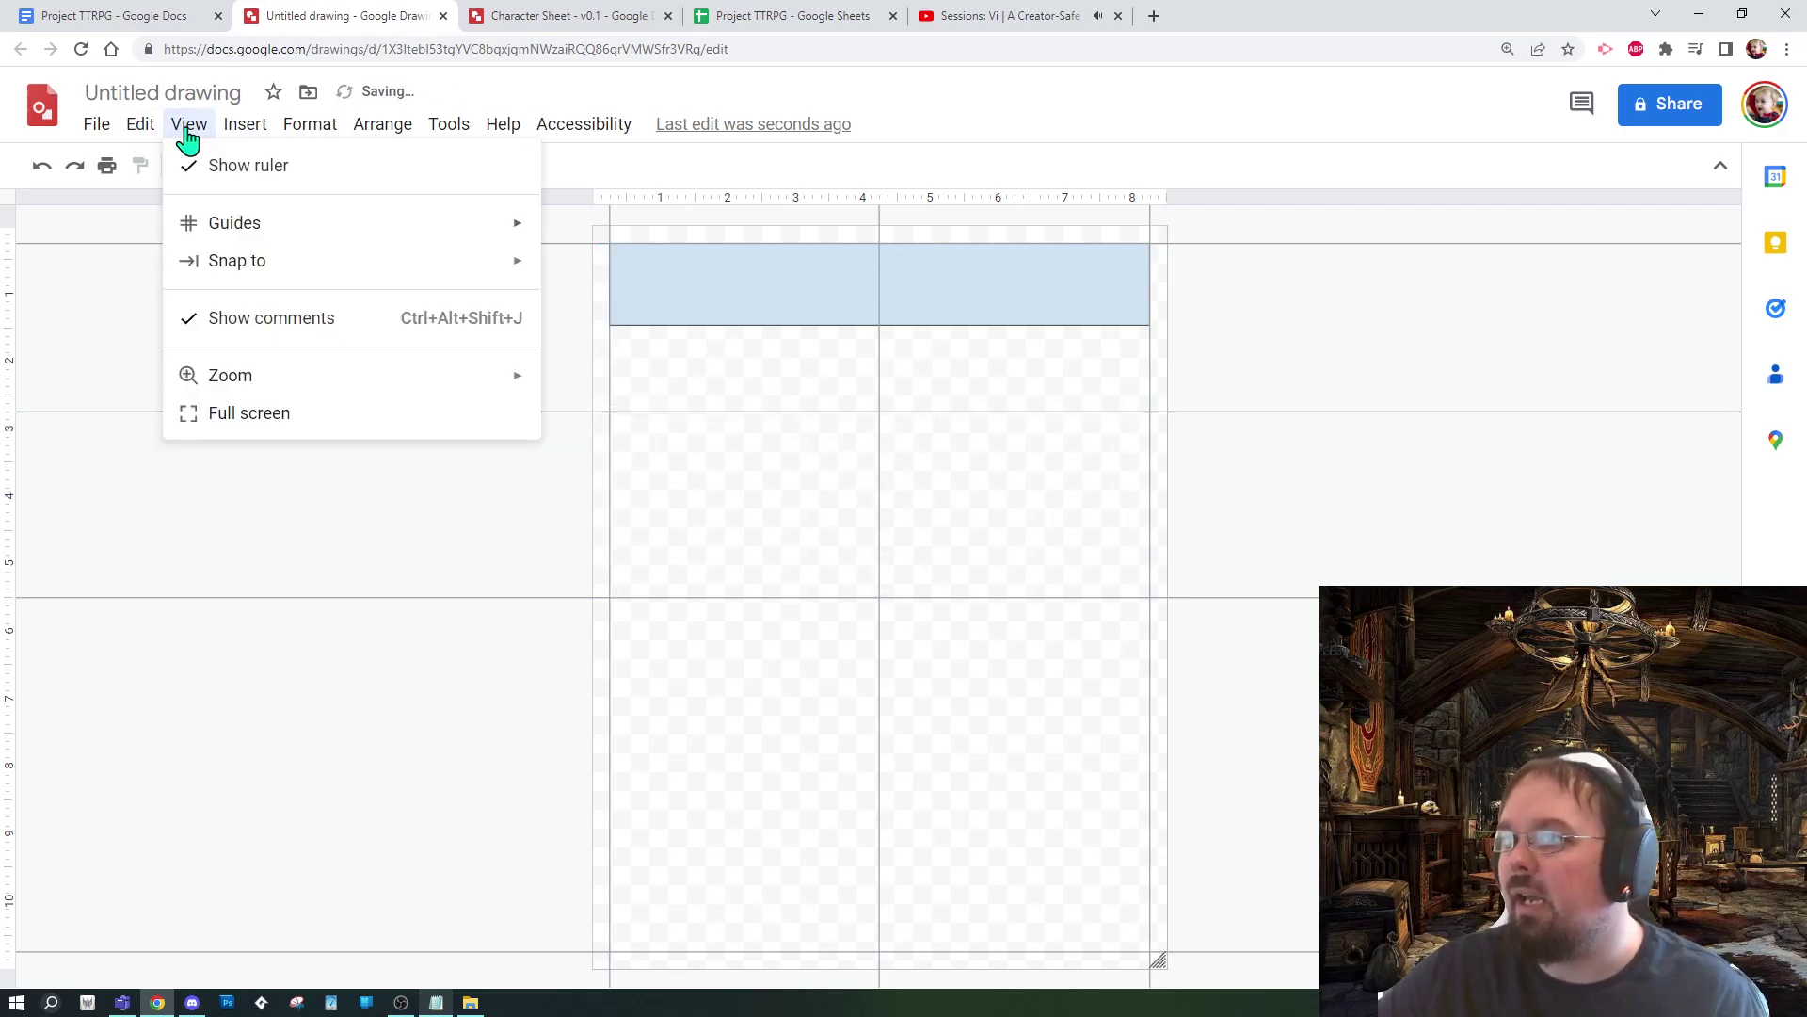
{"action": "mouse_move", "coordinate": [282, 231]}
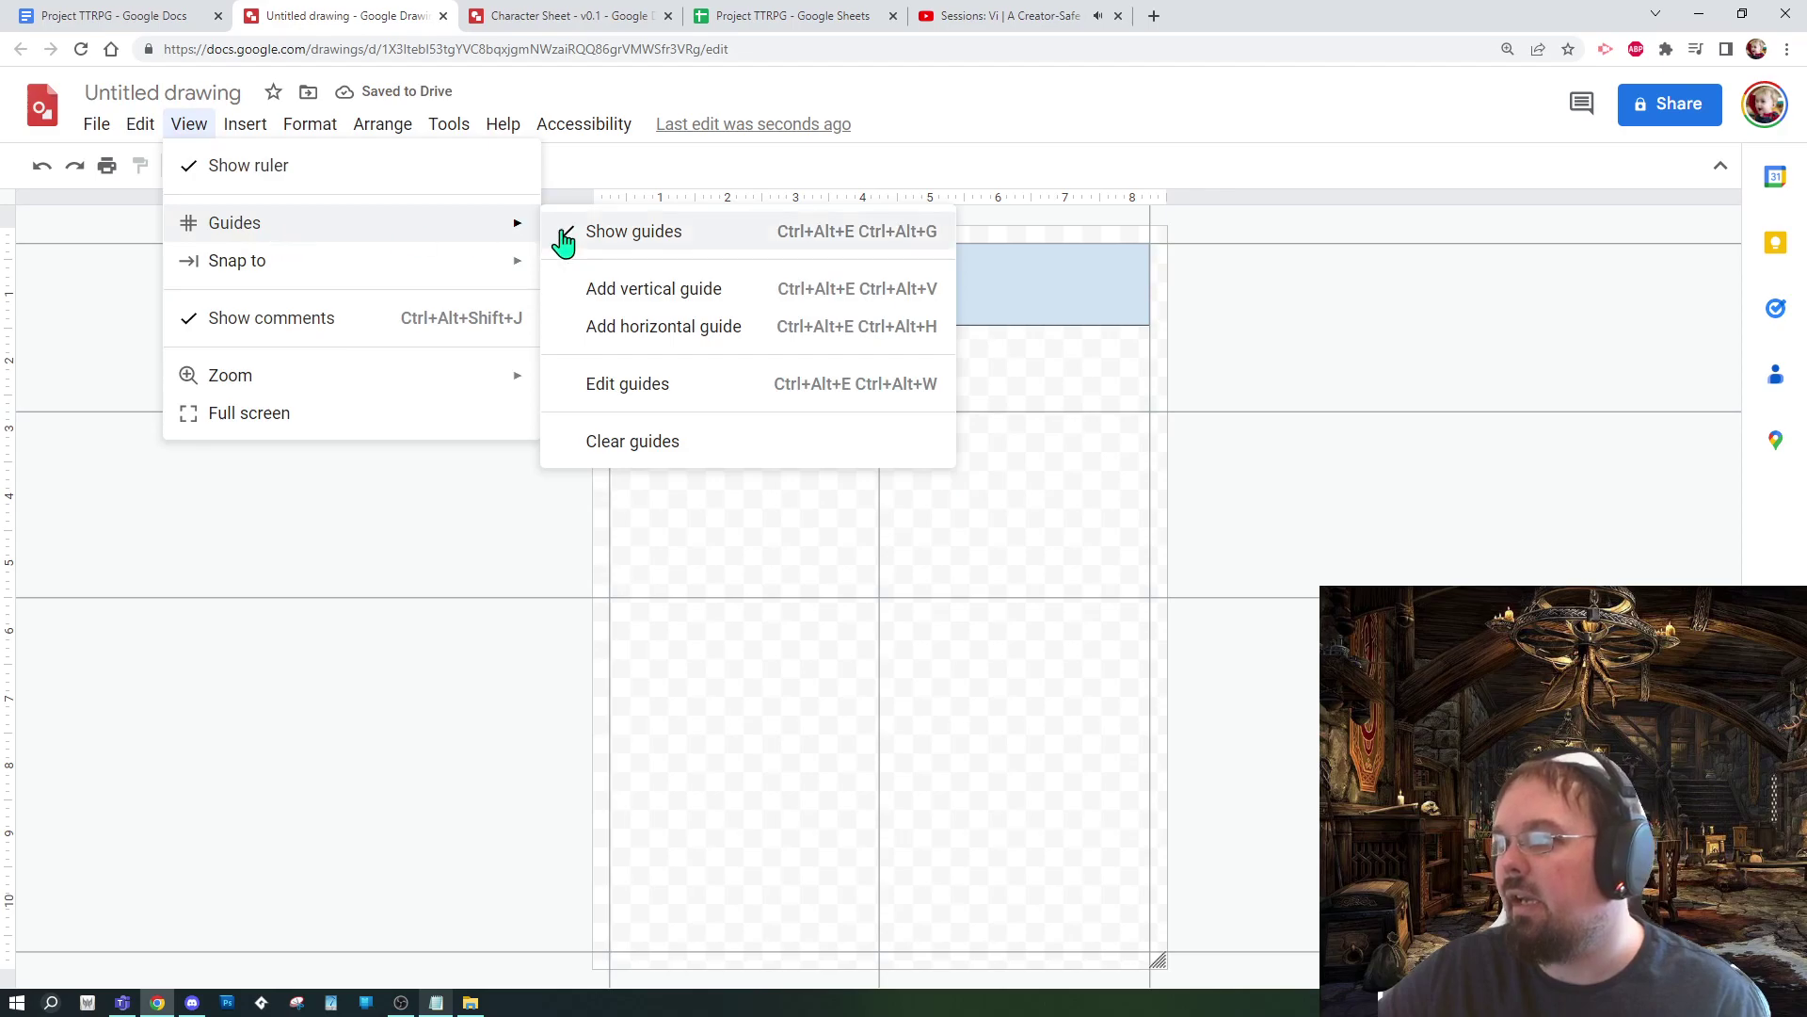
{"action": "left_click", "coordinate": [692, 328]}
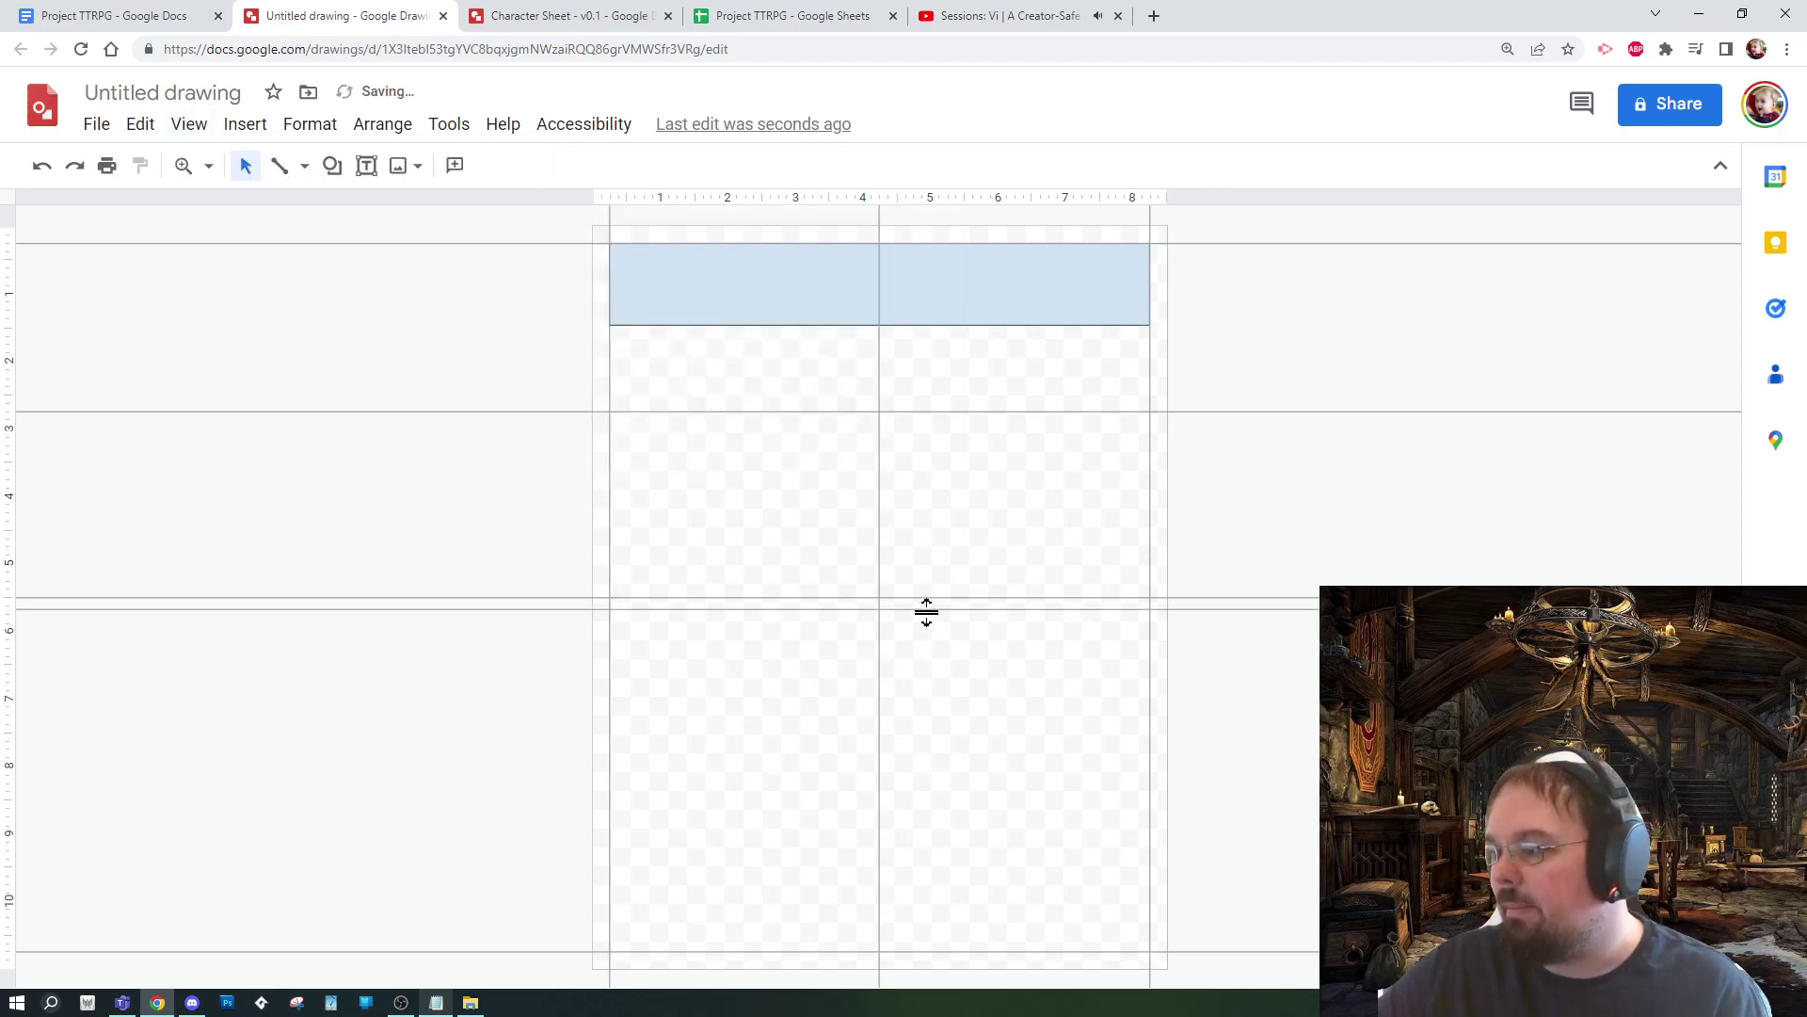
{"action": "left_click_drag", "start_coordinate": [923, 609], "coordinate": [928, 782]}
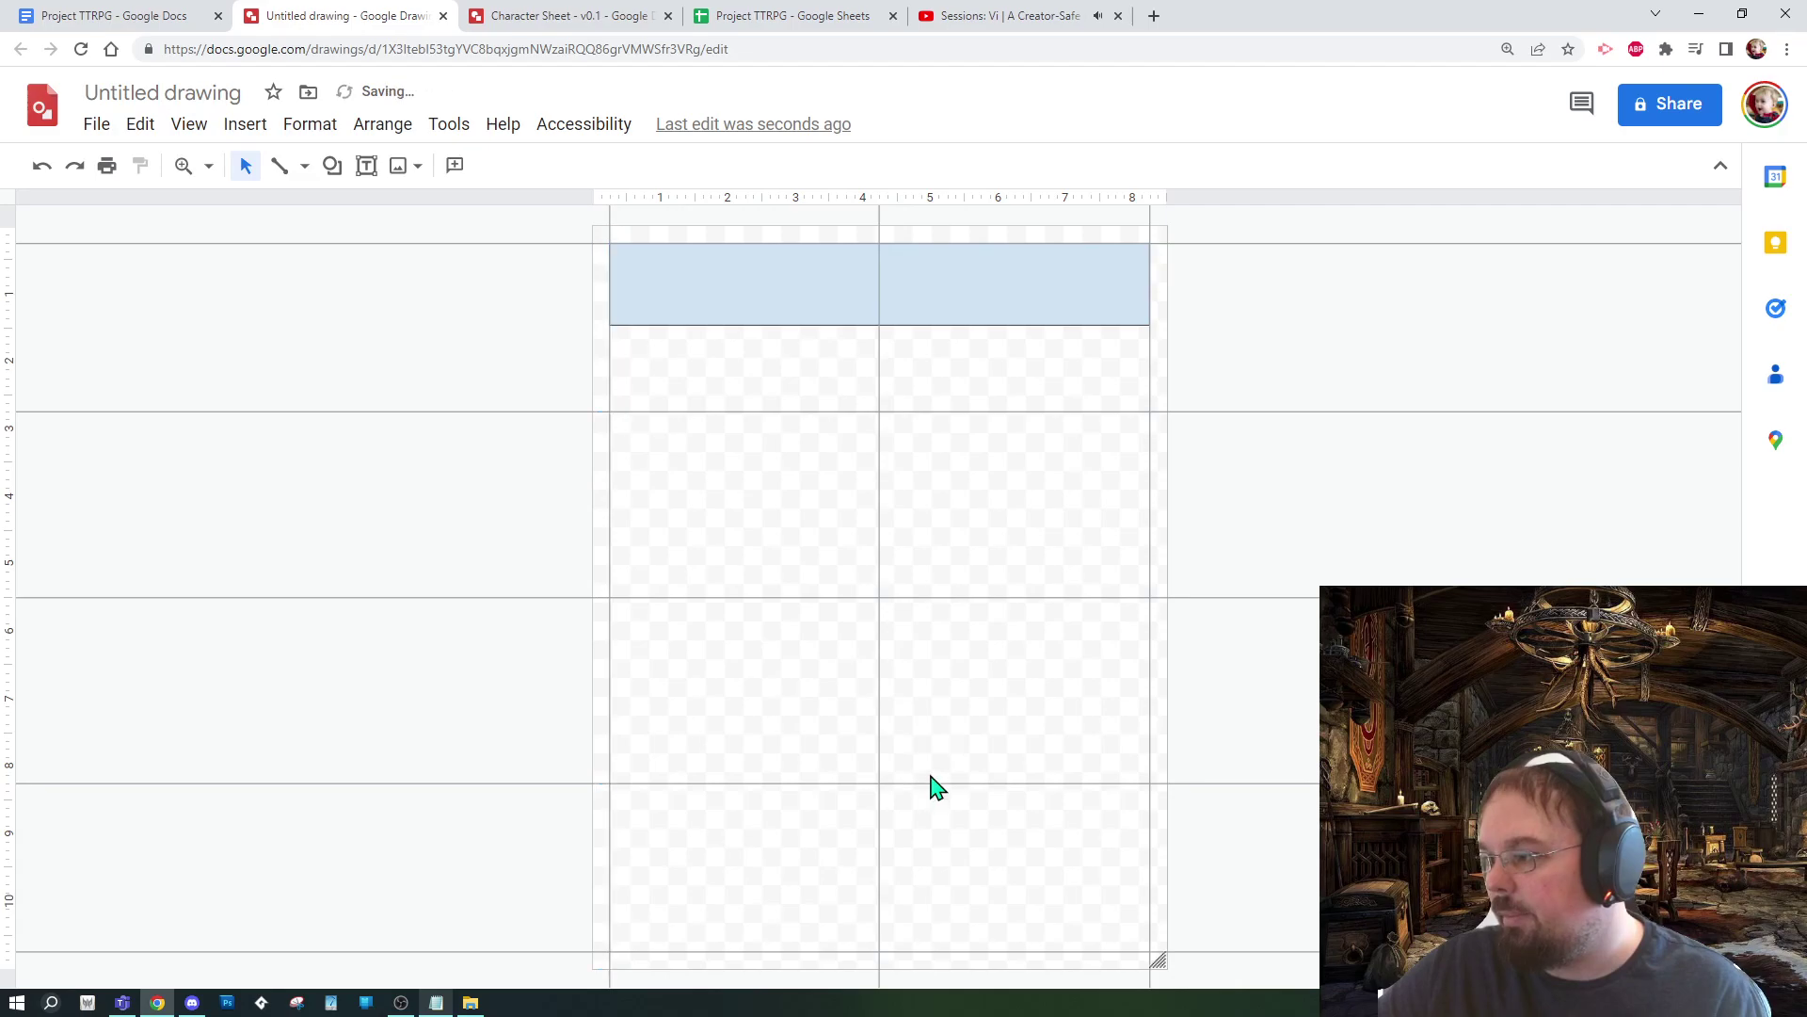
Step: Add two vertical guides, positioned at 6.50 and 2.00
{"action": "left_click", "coordinate": [189, 125]}
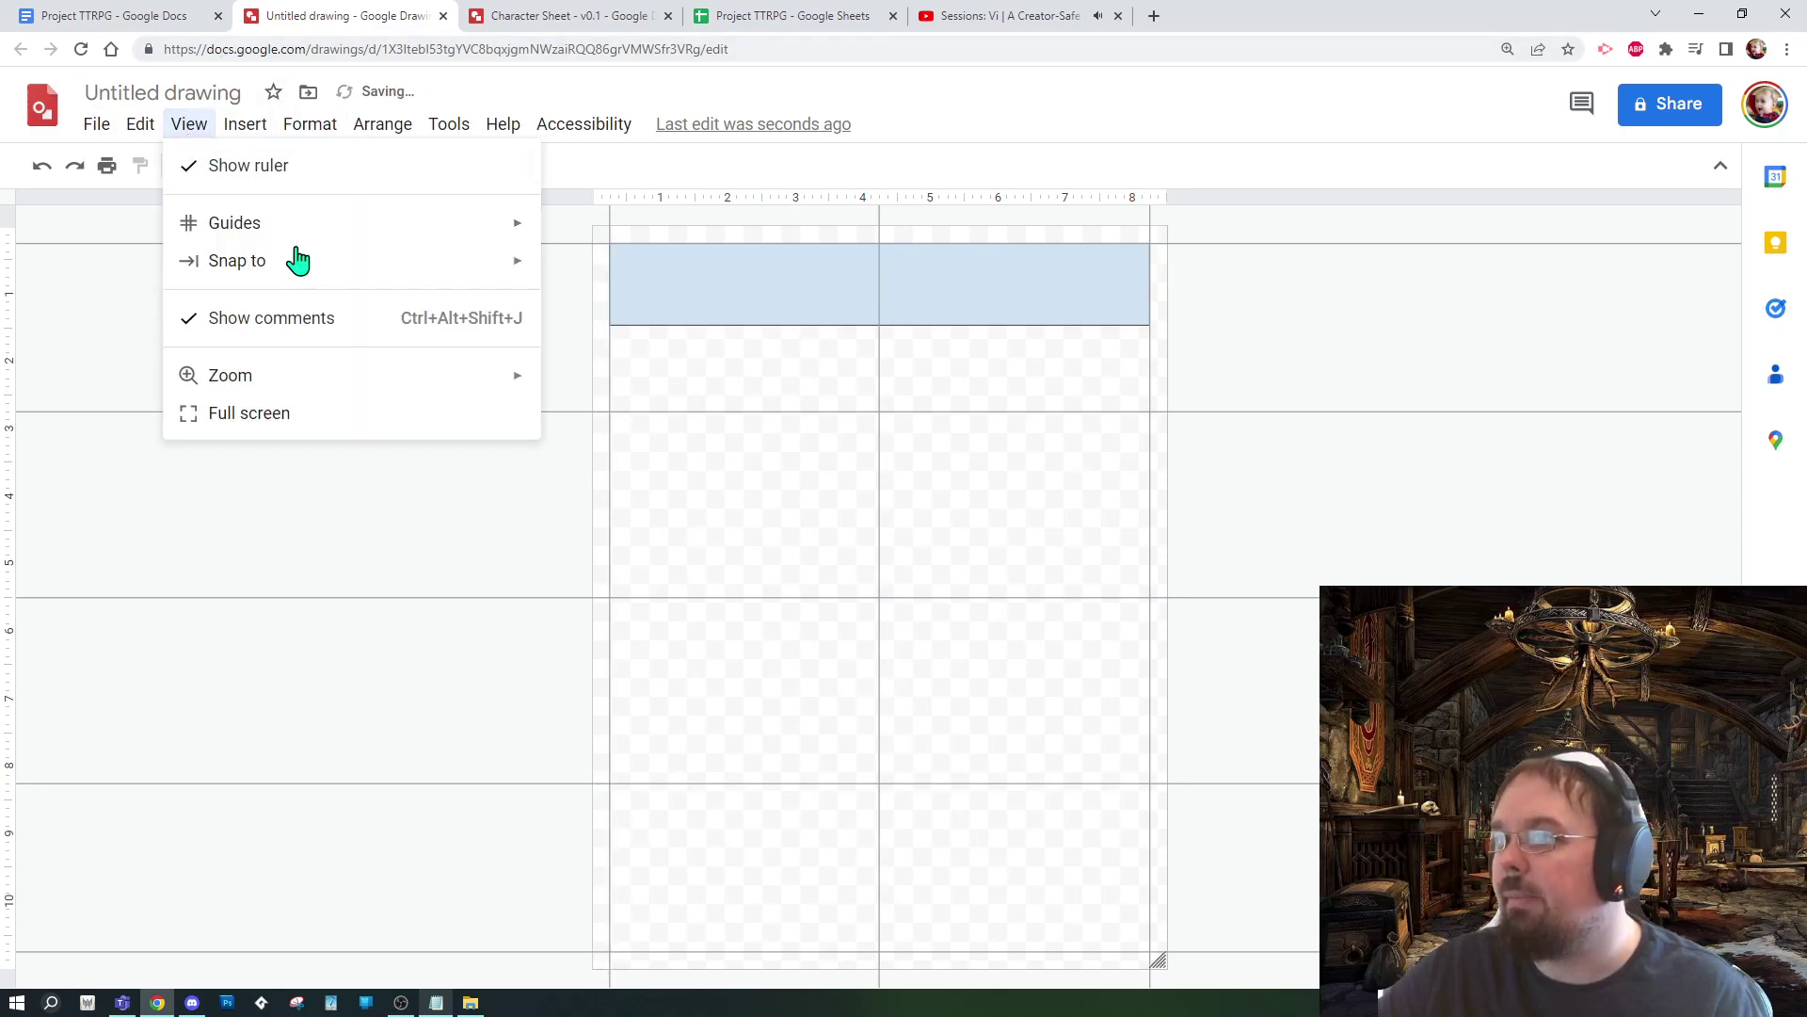
{"action": "mouse_move", "coordinate": [273, 225]}
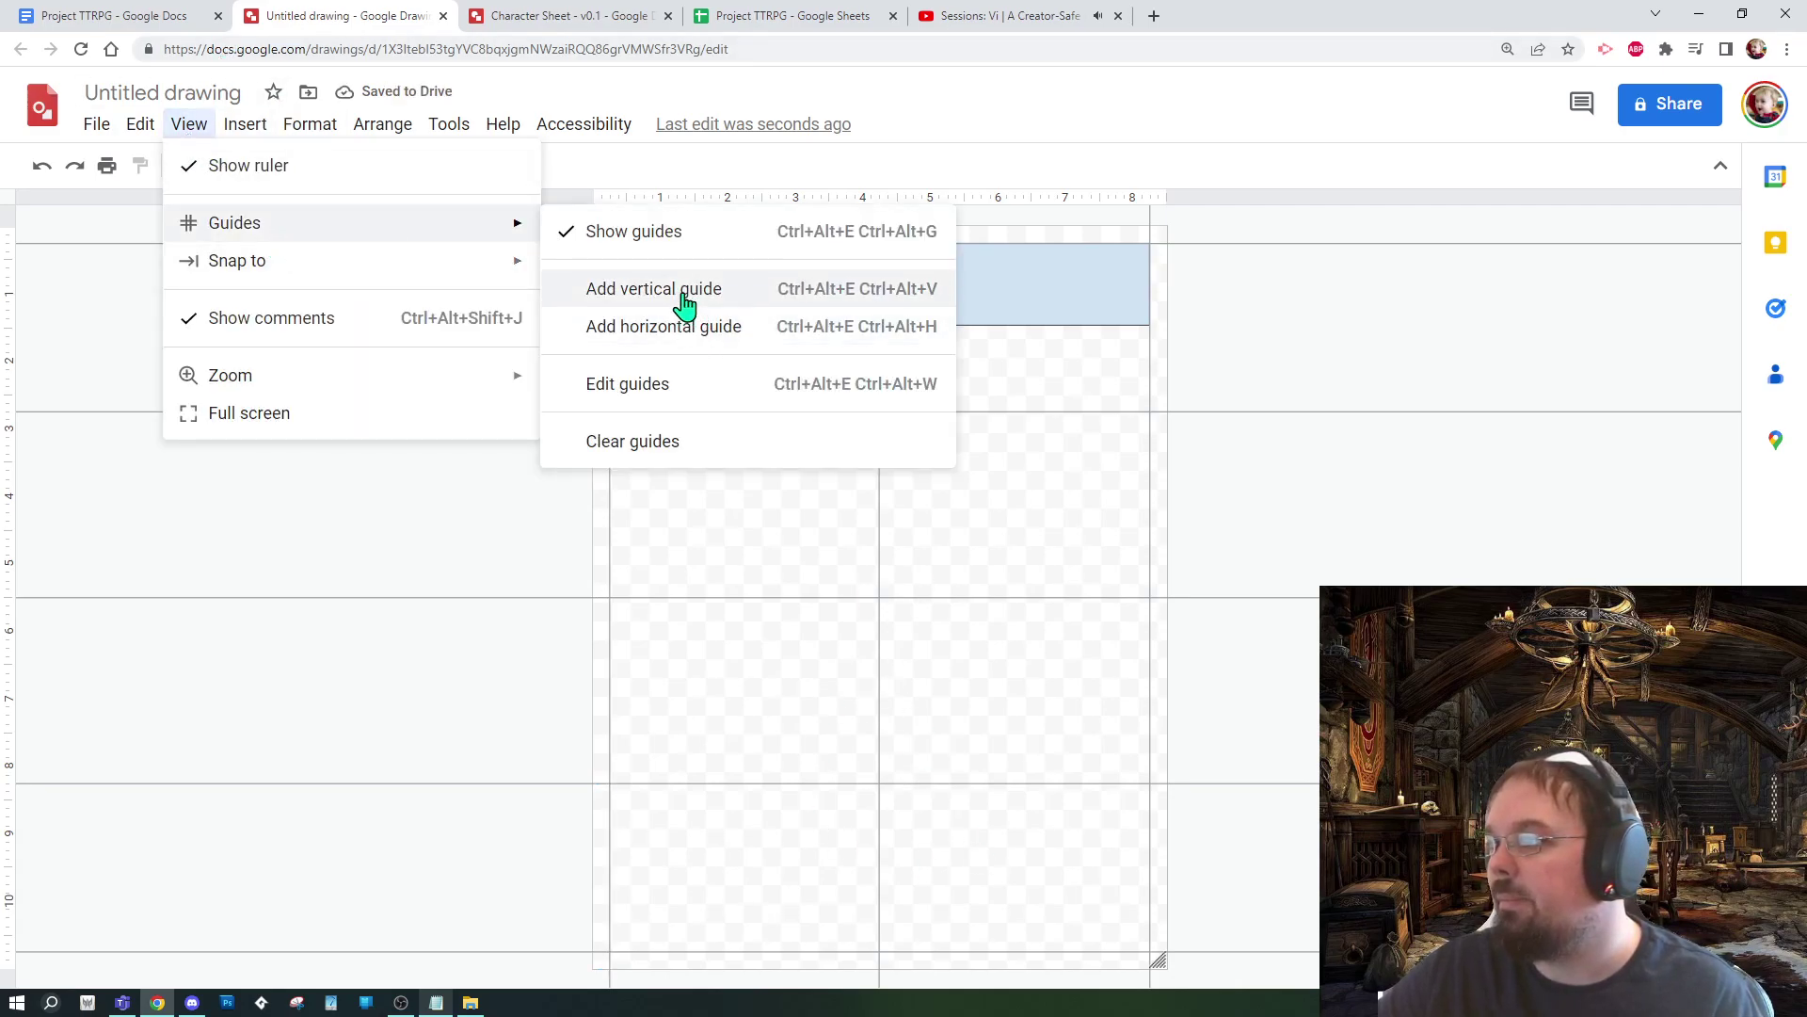
{"action": "left_click", "coordinate": [685, 294]}
{"action": "left_click_drag", "start_coordinate": [895, 501], "coordinate": [1014, 512]}
{"action": "left_click", "coordinate": [189, 124]}
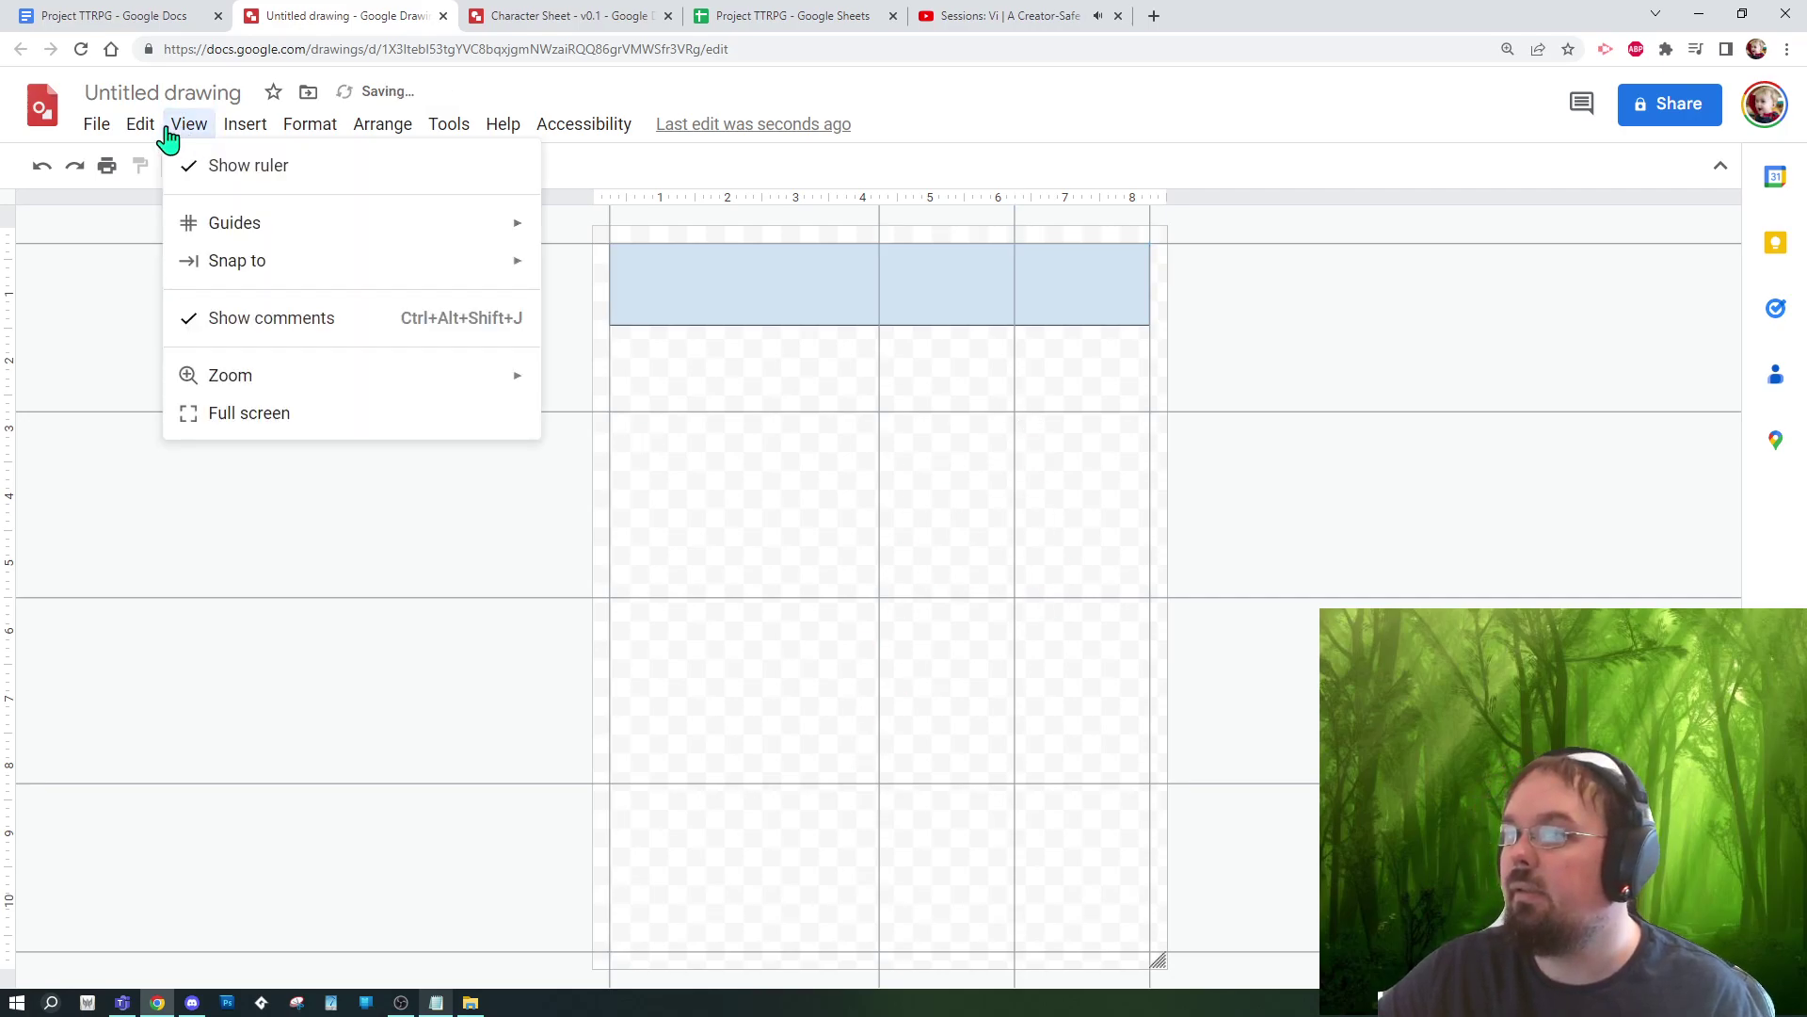
{"action": "mouse_move", "coordinate": [238, 231]}
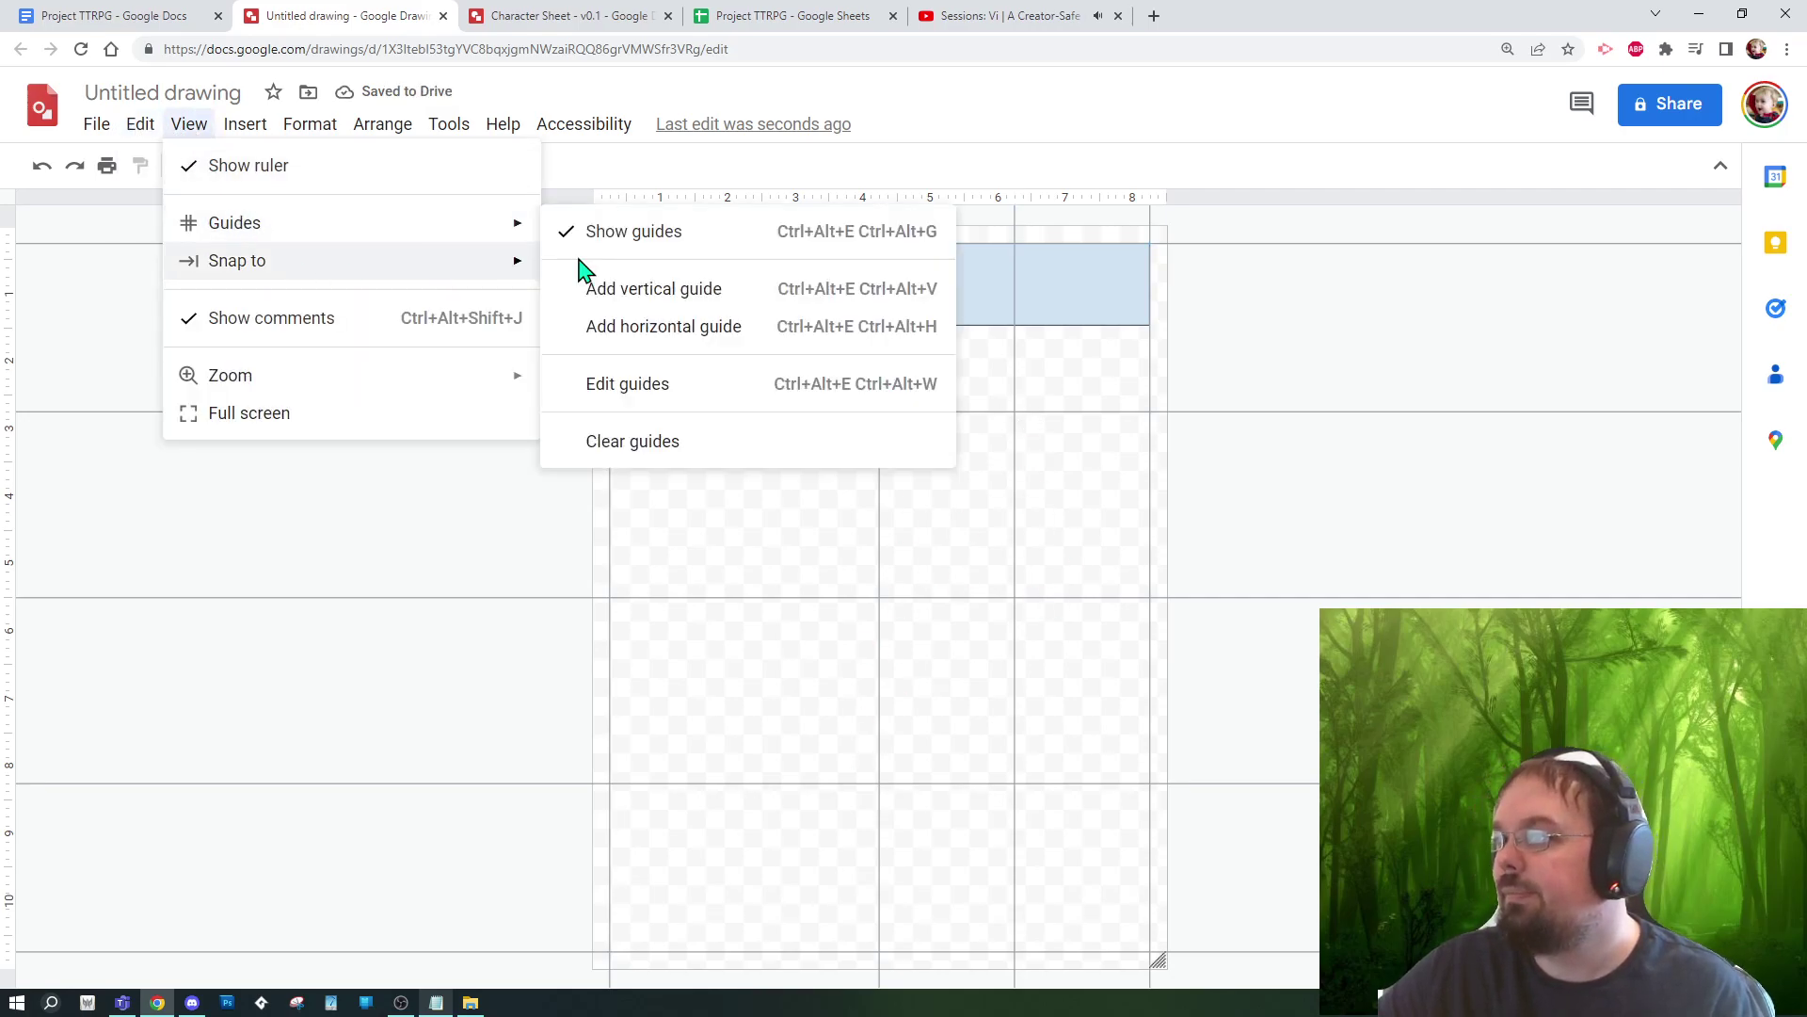
{"action": "left_click", "coordinate": [653, 288]}
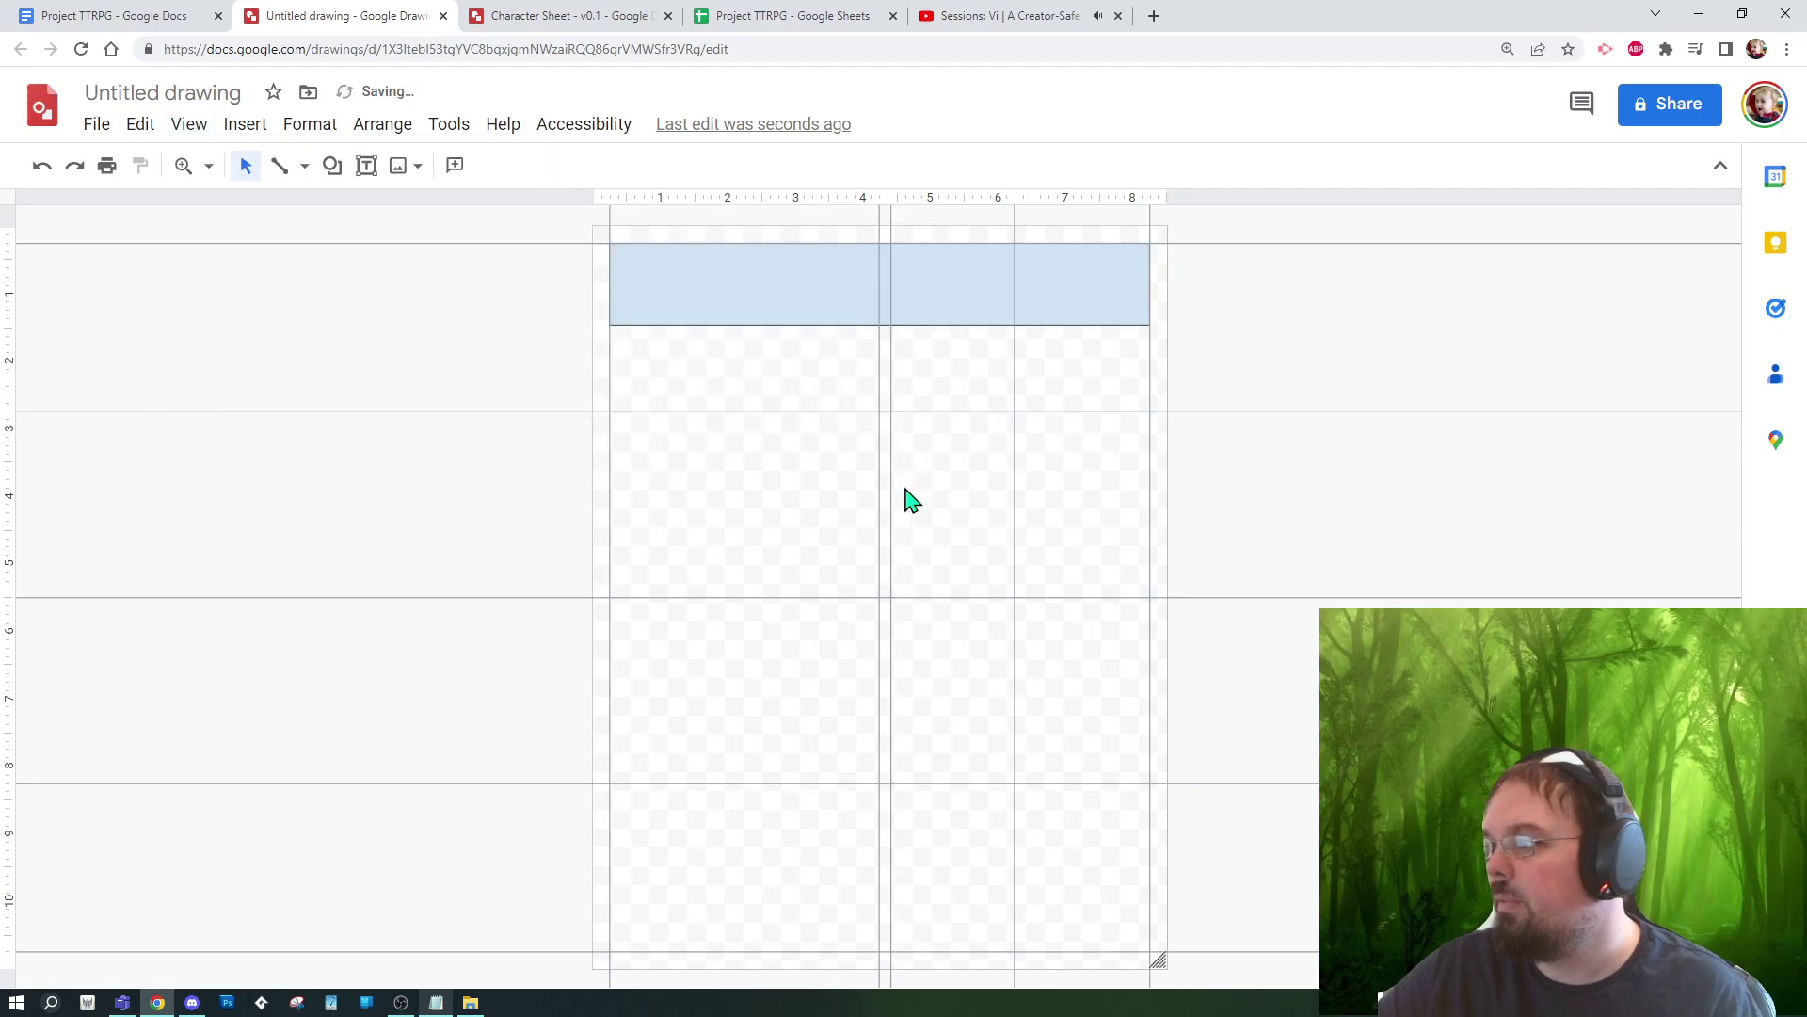
{"action": "left_click_drag", "start_coordinate": [891, 483], "coordinate": [744, 487]}
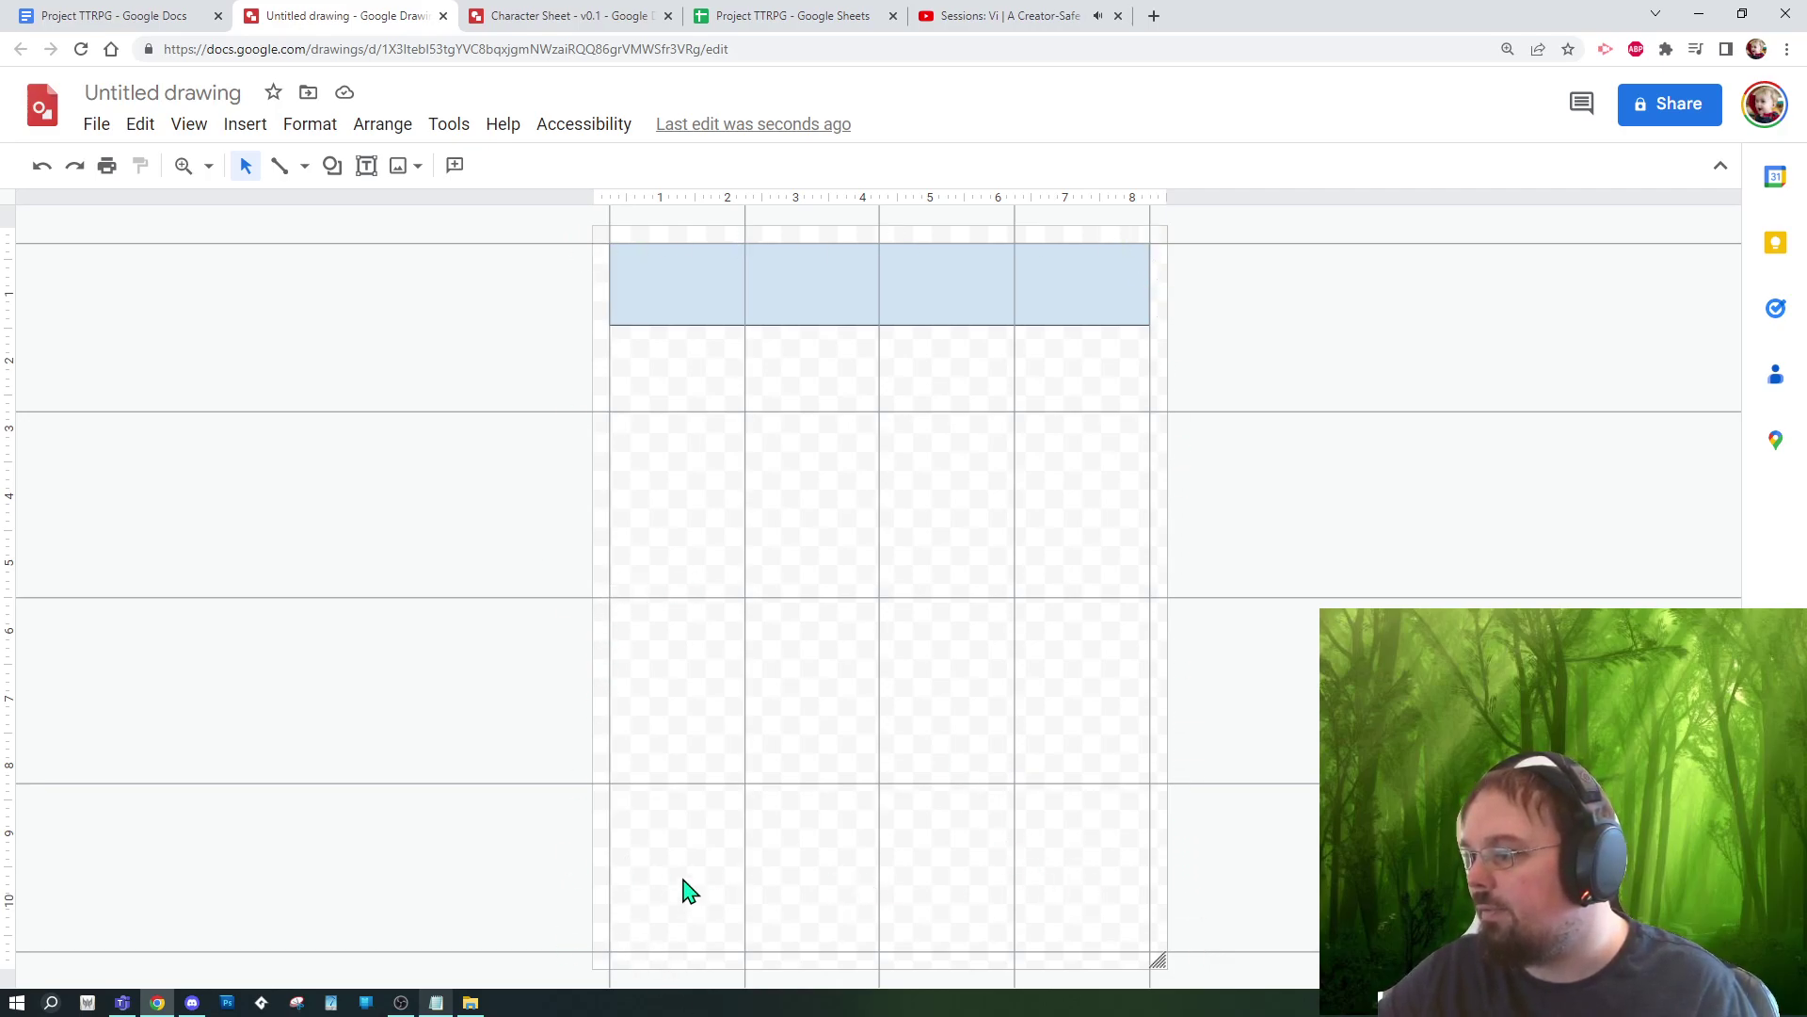
{"action": "left_click", "coordinate": [857, 273]}
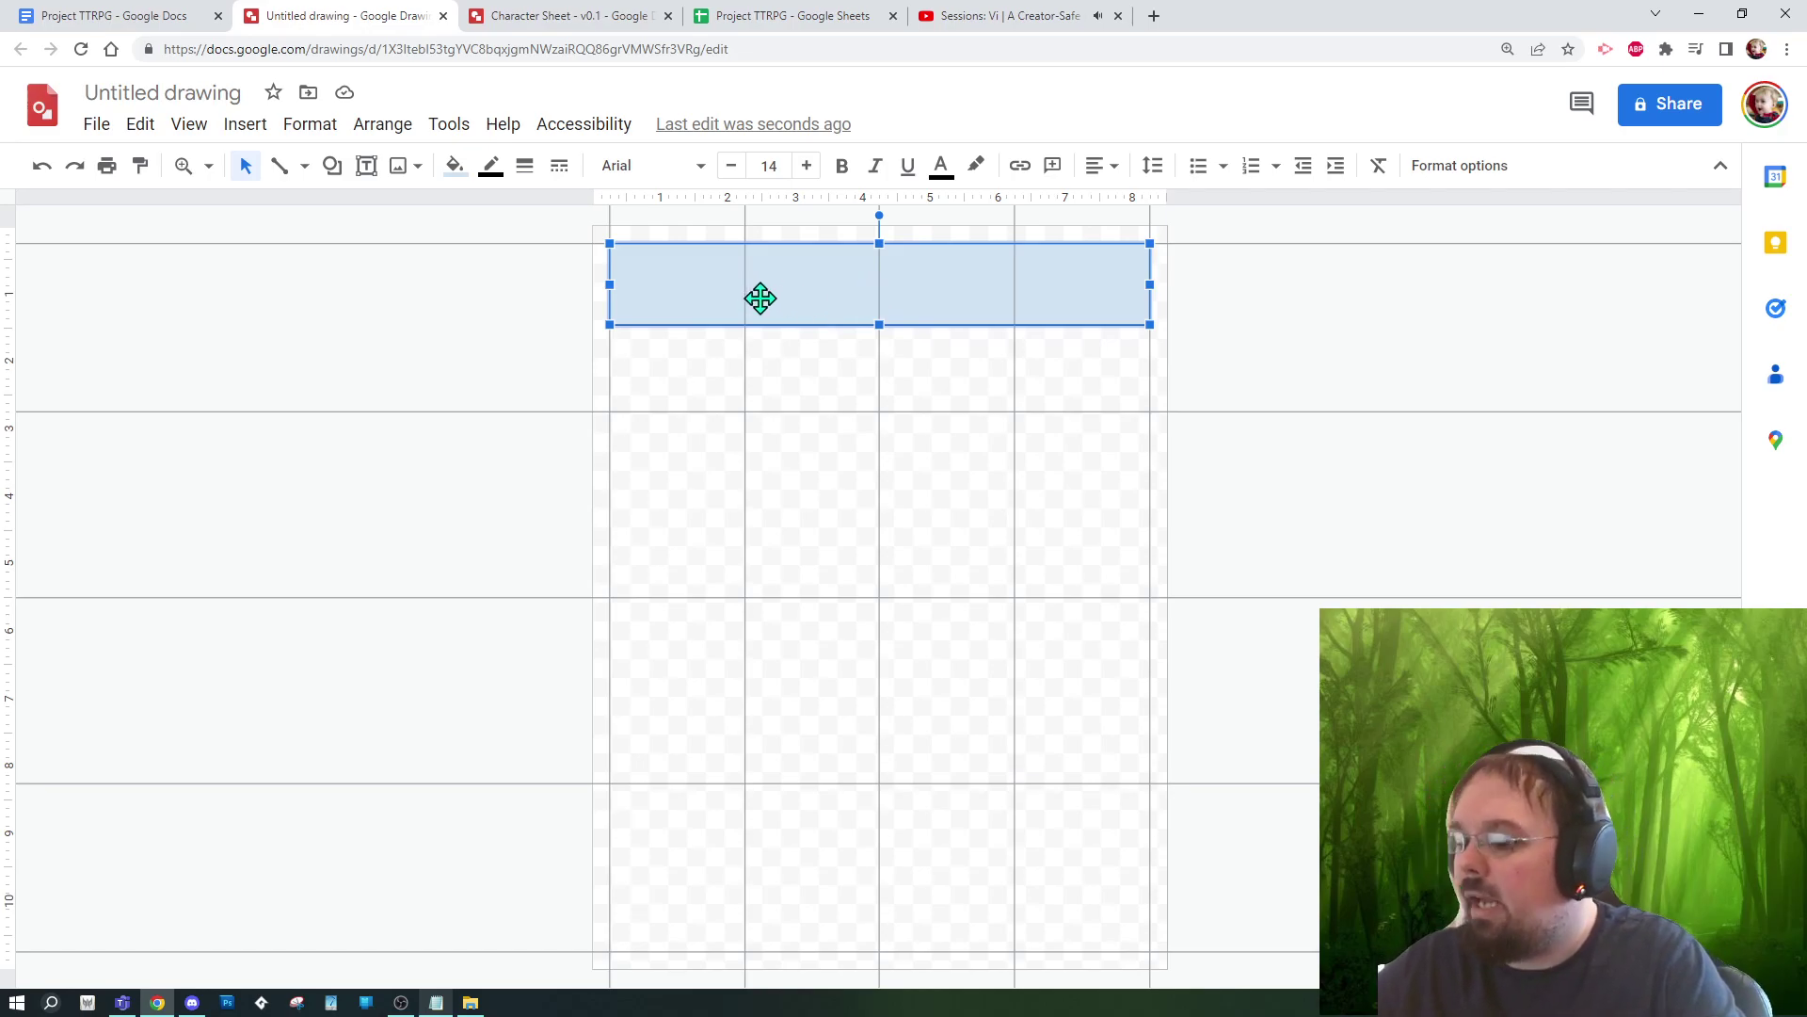
Step: Replace the blue band with a Round Diagonal Corner Rectangle drawn across the top of the page
{"action": "key", "text": "Delete"}
{"action": "left_click", "coordinate": [333, 168]}
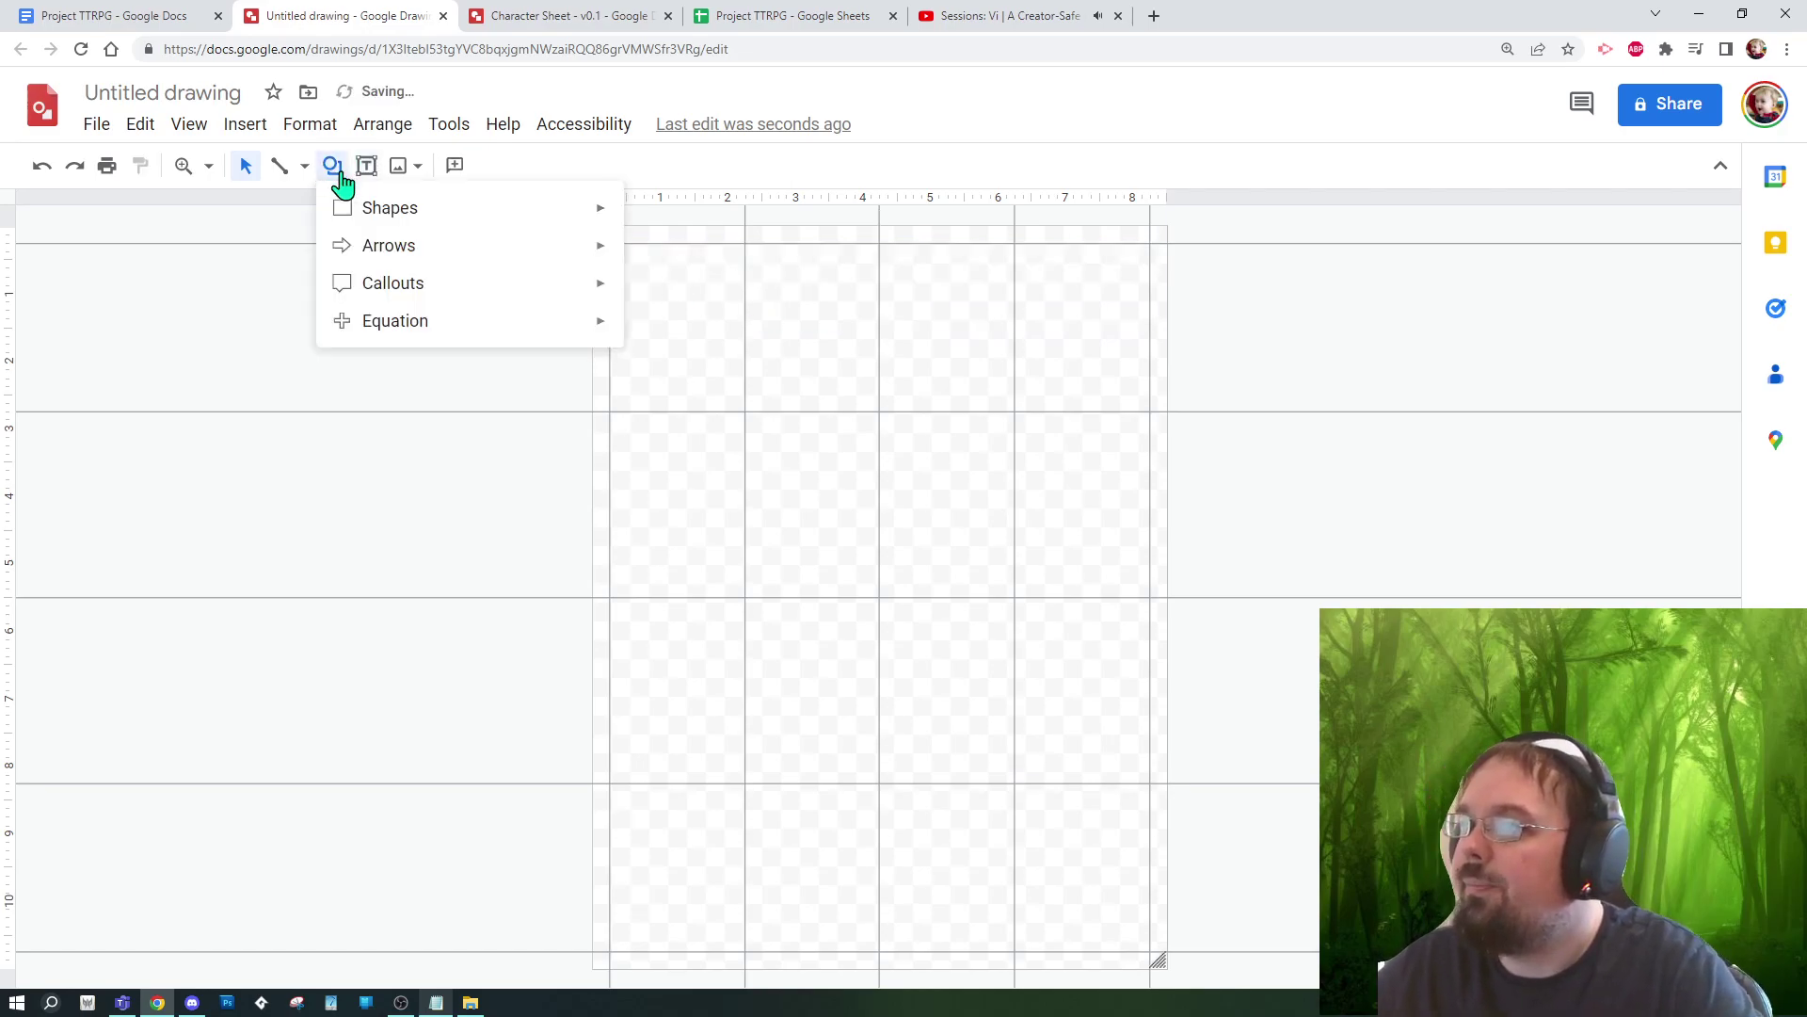
{"action": "mouse_move", "coordinate": [431, 226]}
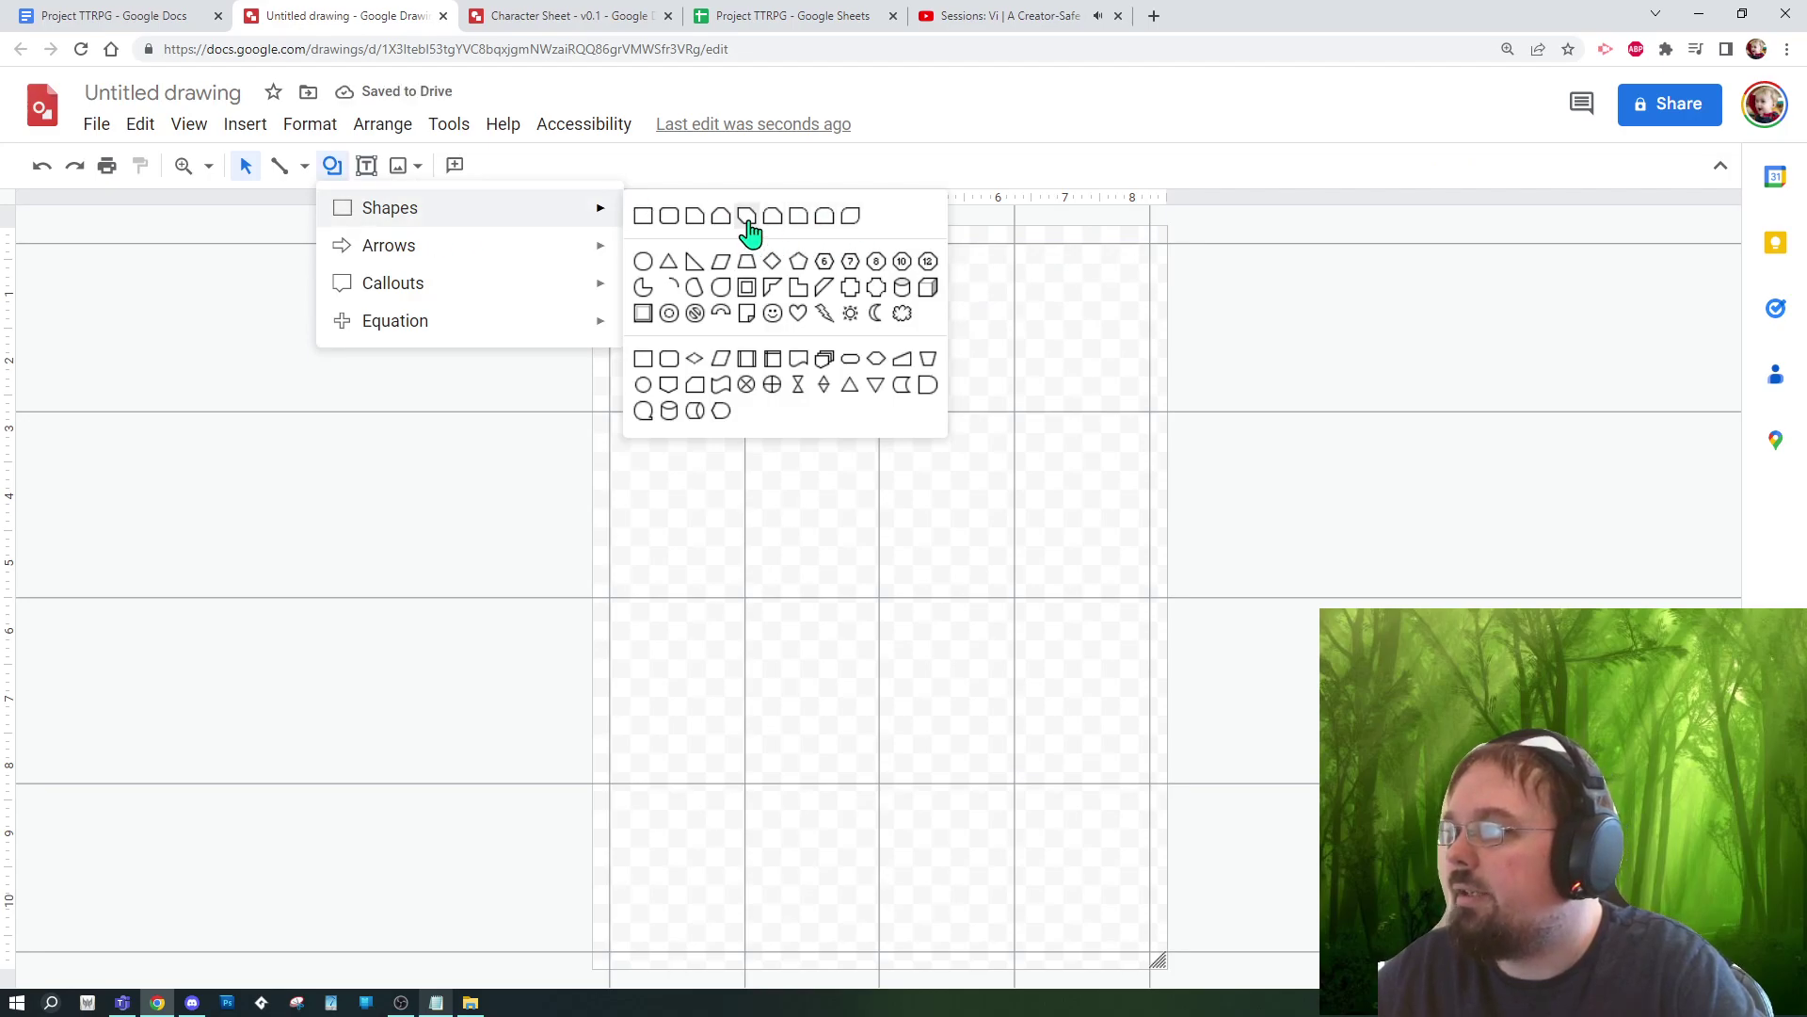
{"action": "left_click", "coordinate": [854, 224]}
{"action": "mouse_move", "coordinate": [659, 312]}
{"action": "left_mouse_down"}
{"action": "mouse_move", "coordinate": [1105, 386]}
{"action": "mouse_move", "coordinate": [1104, 360]}
{"action": "mouse_move", "coordinate": [1003, 274]}
{"action": "mouse_move", "coordinate": [1150, 280]}
{"action": "left_mouse_up"}
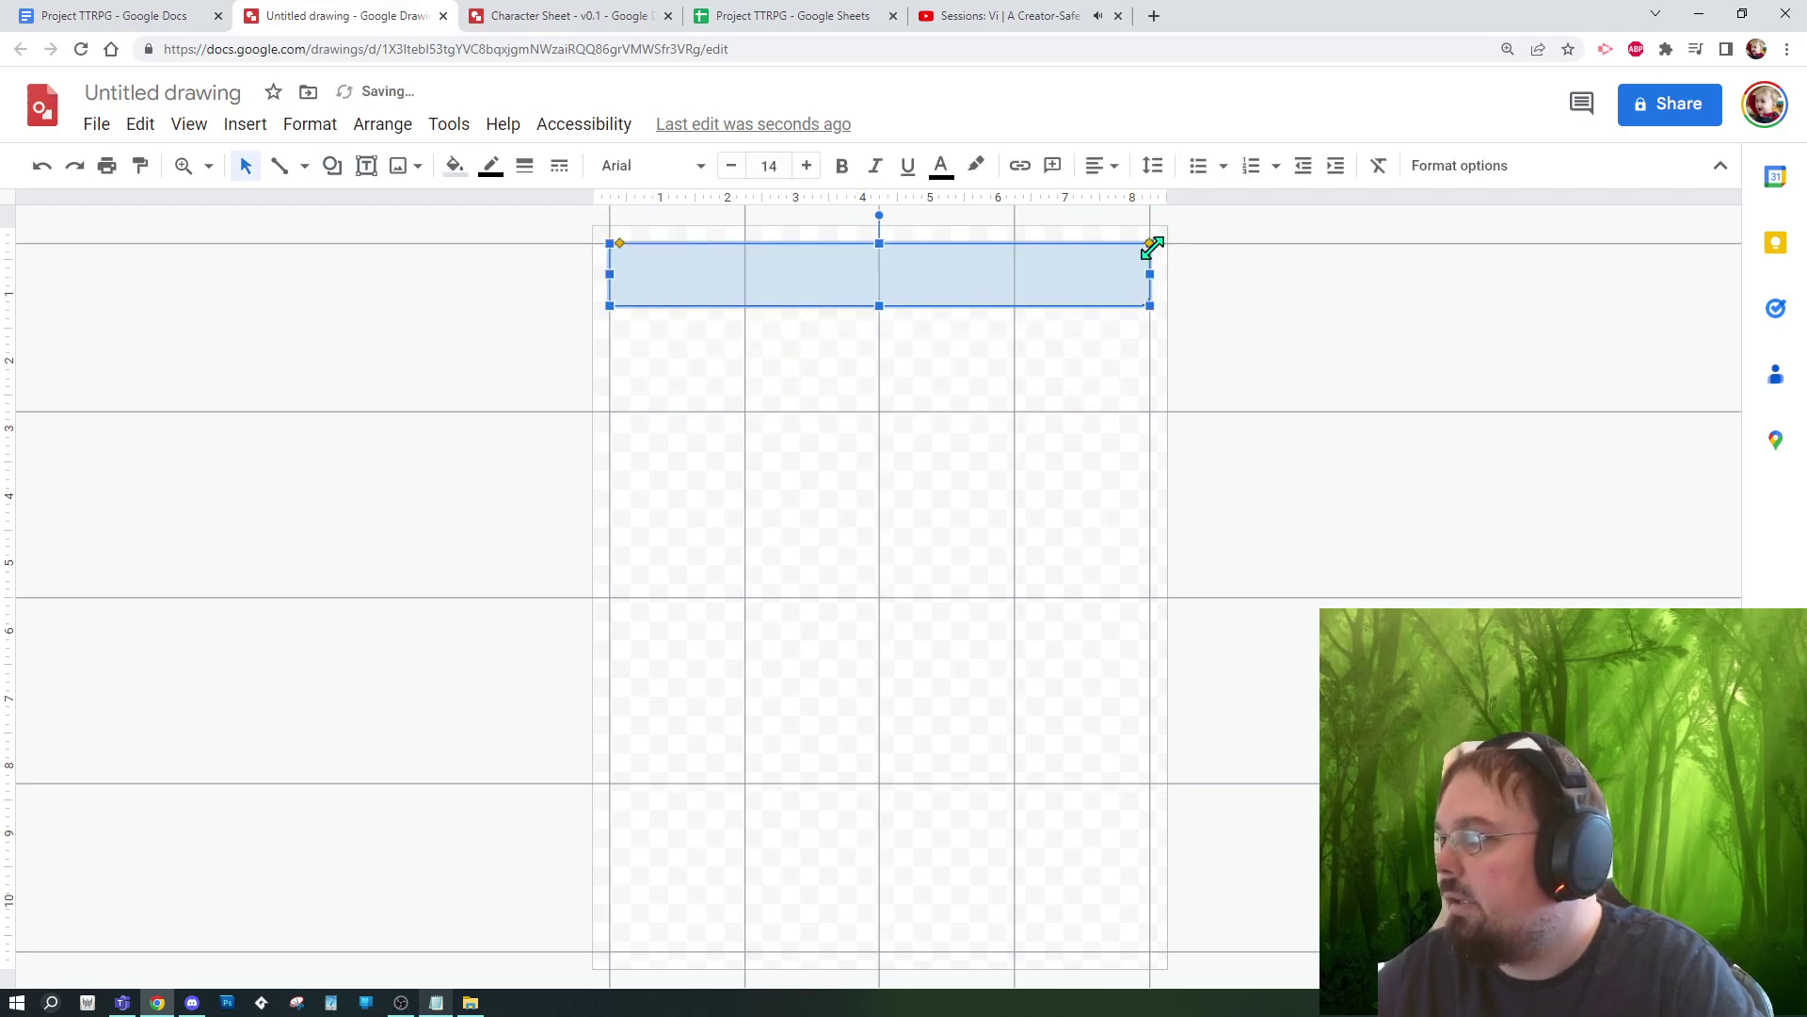
{"action": "left_click_drag", "start_coordinate": [1111, 242], "coordinate": [626, 243]}
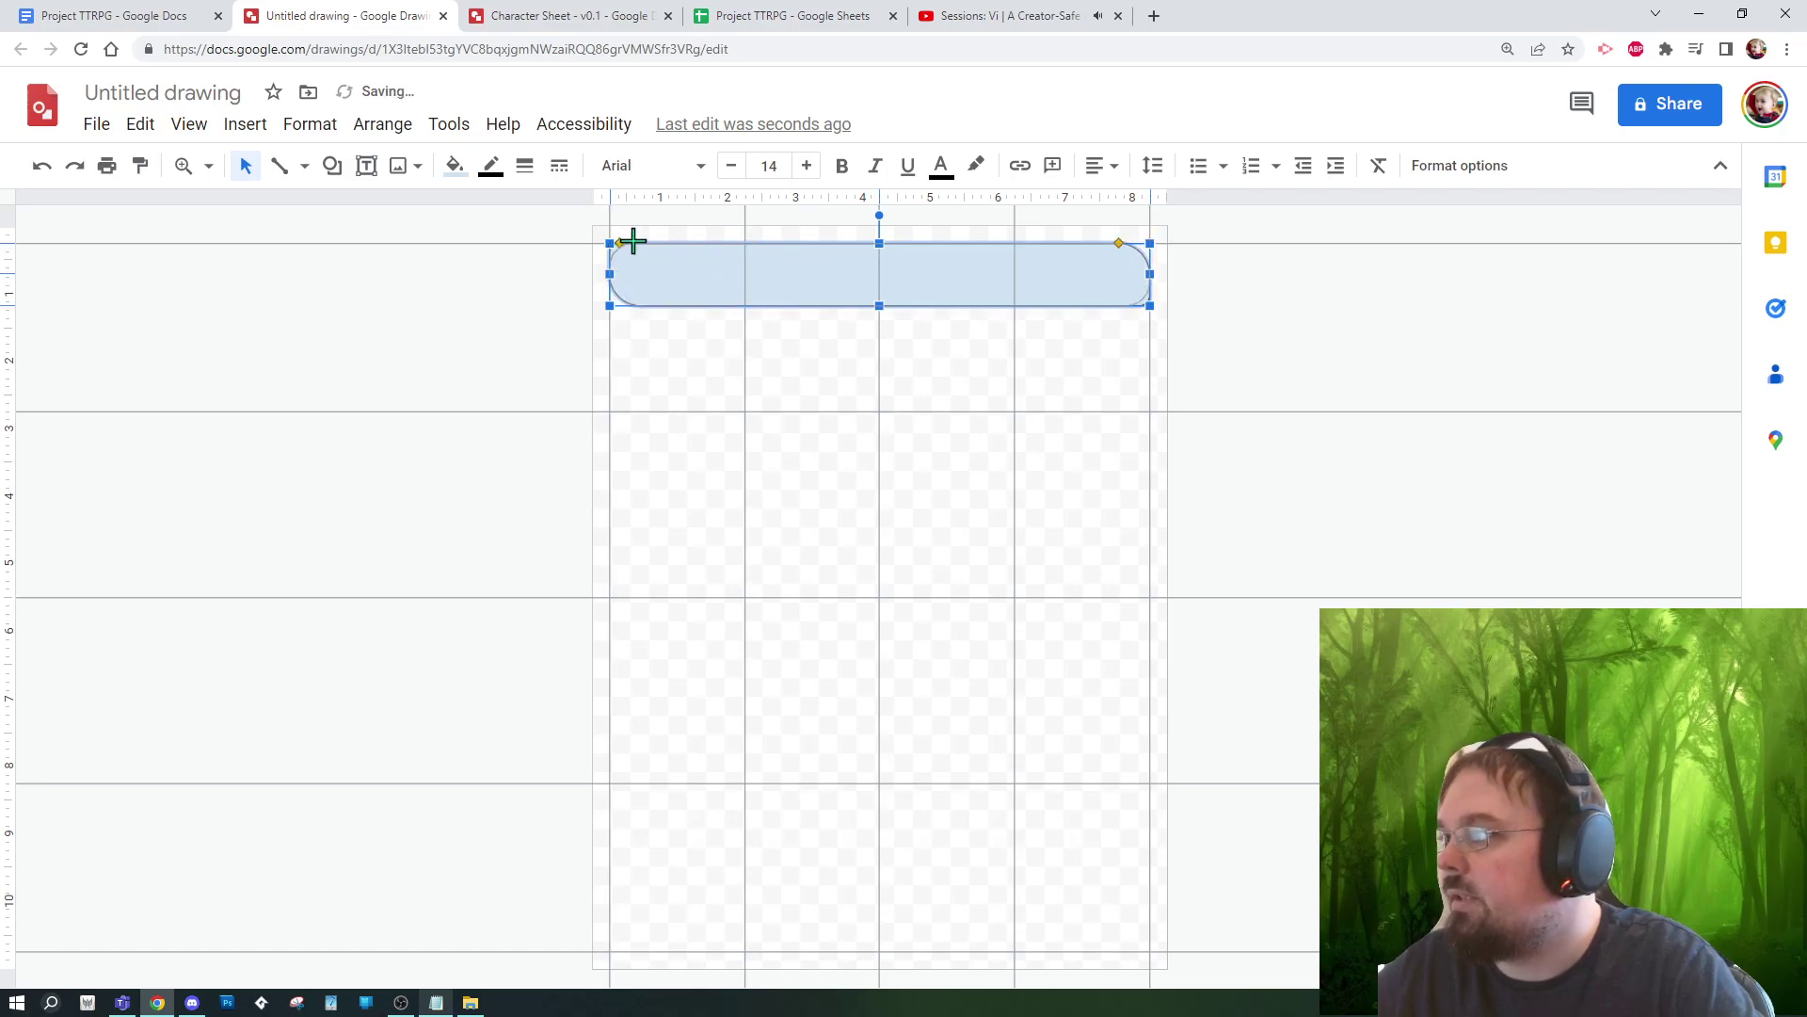
{"action": "key", "text": "ctrl+z"}
{"action": "left_click", "coordinate": [726, 352]}
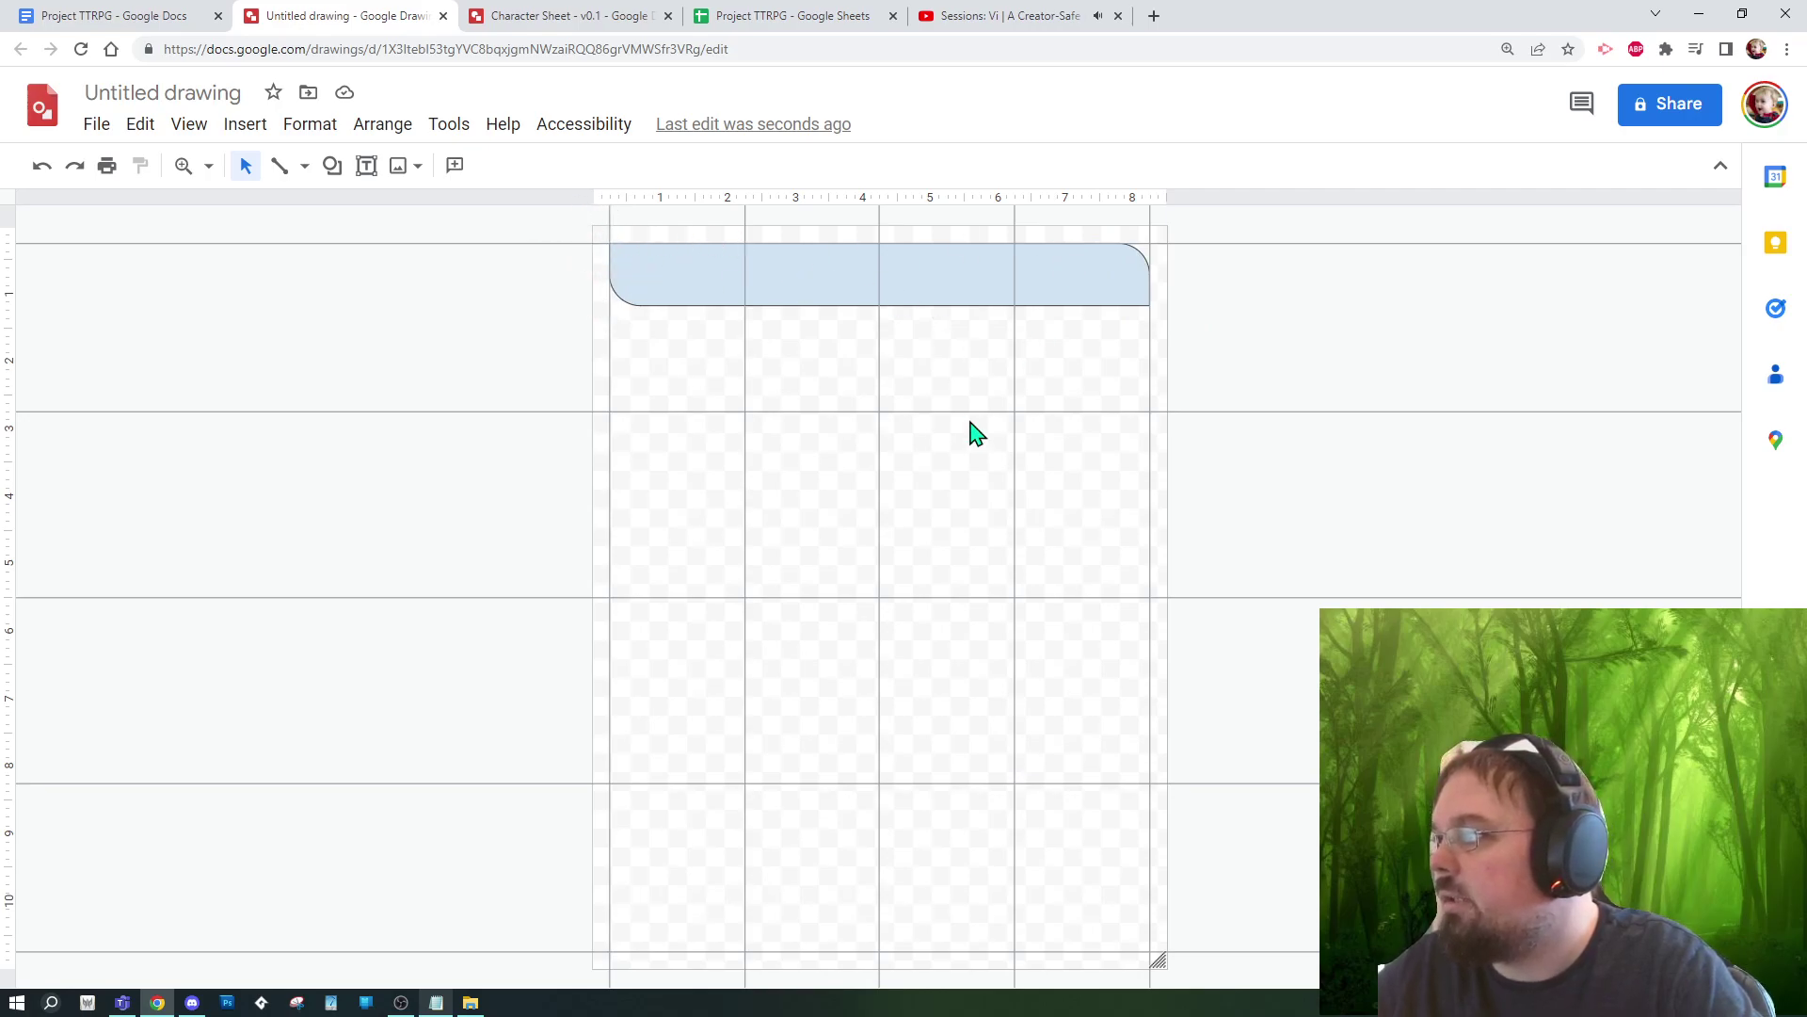
Step: Fill the rounded bar light grey and give it a 2px outline
{"action": "left_click", "coordinate": [901, 291]}
{"action": "left_click", "coordinate": [455, 165]}
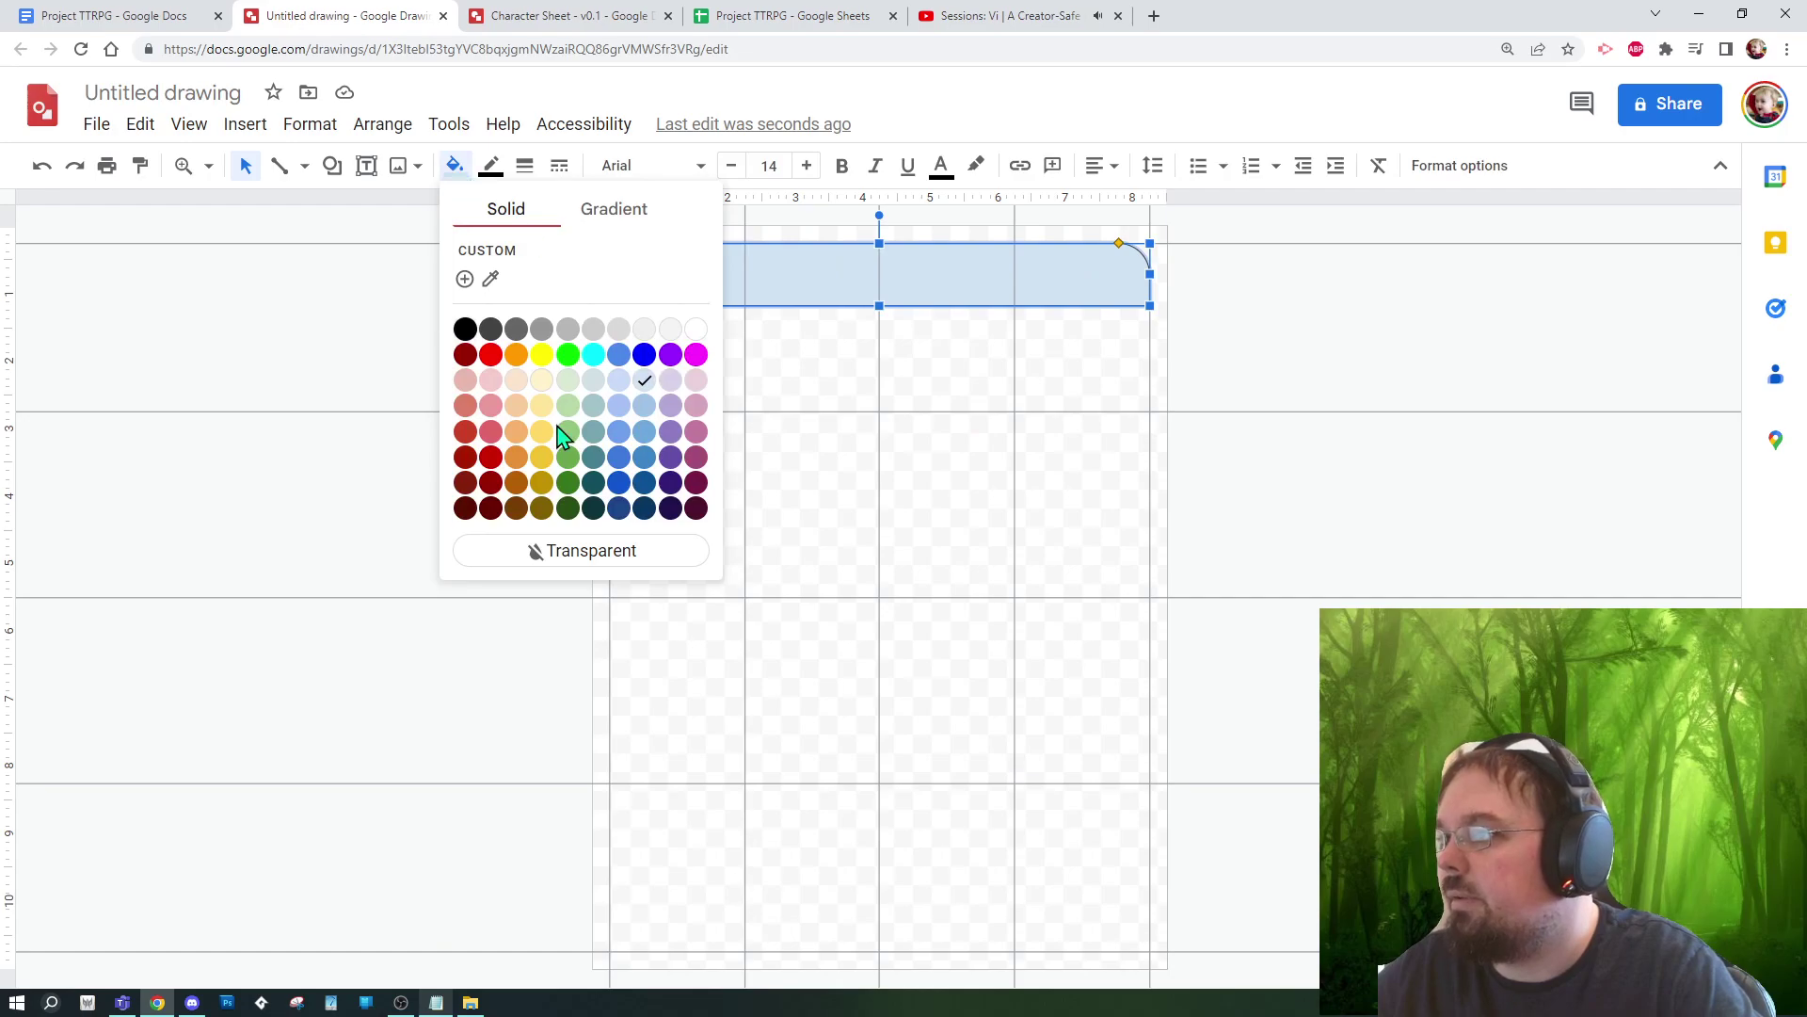
{"action": "left_click", "coordinate": [644, 331]}
{"action": "left_click", "coordinate": [1062, 482]}
{"action": "left_click", "coordinate": [916, 287]}
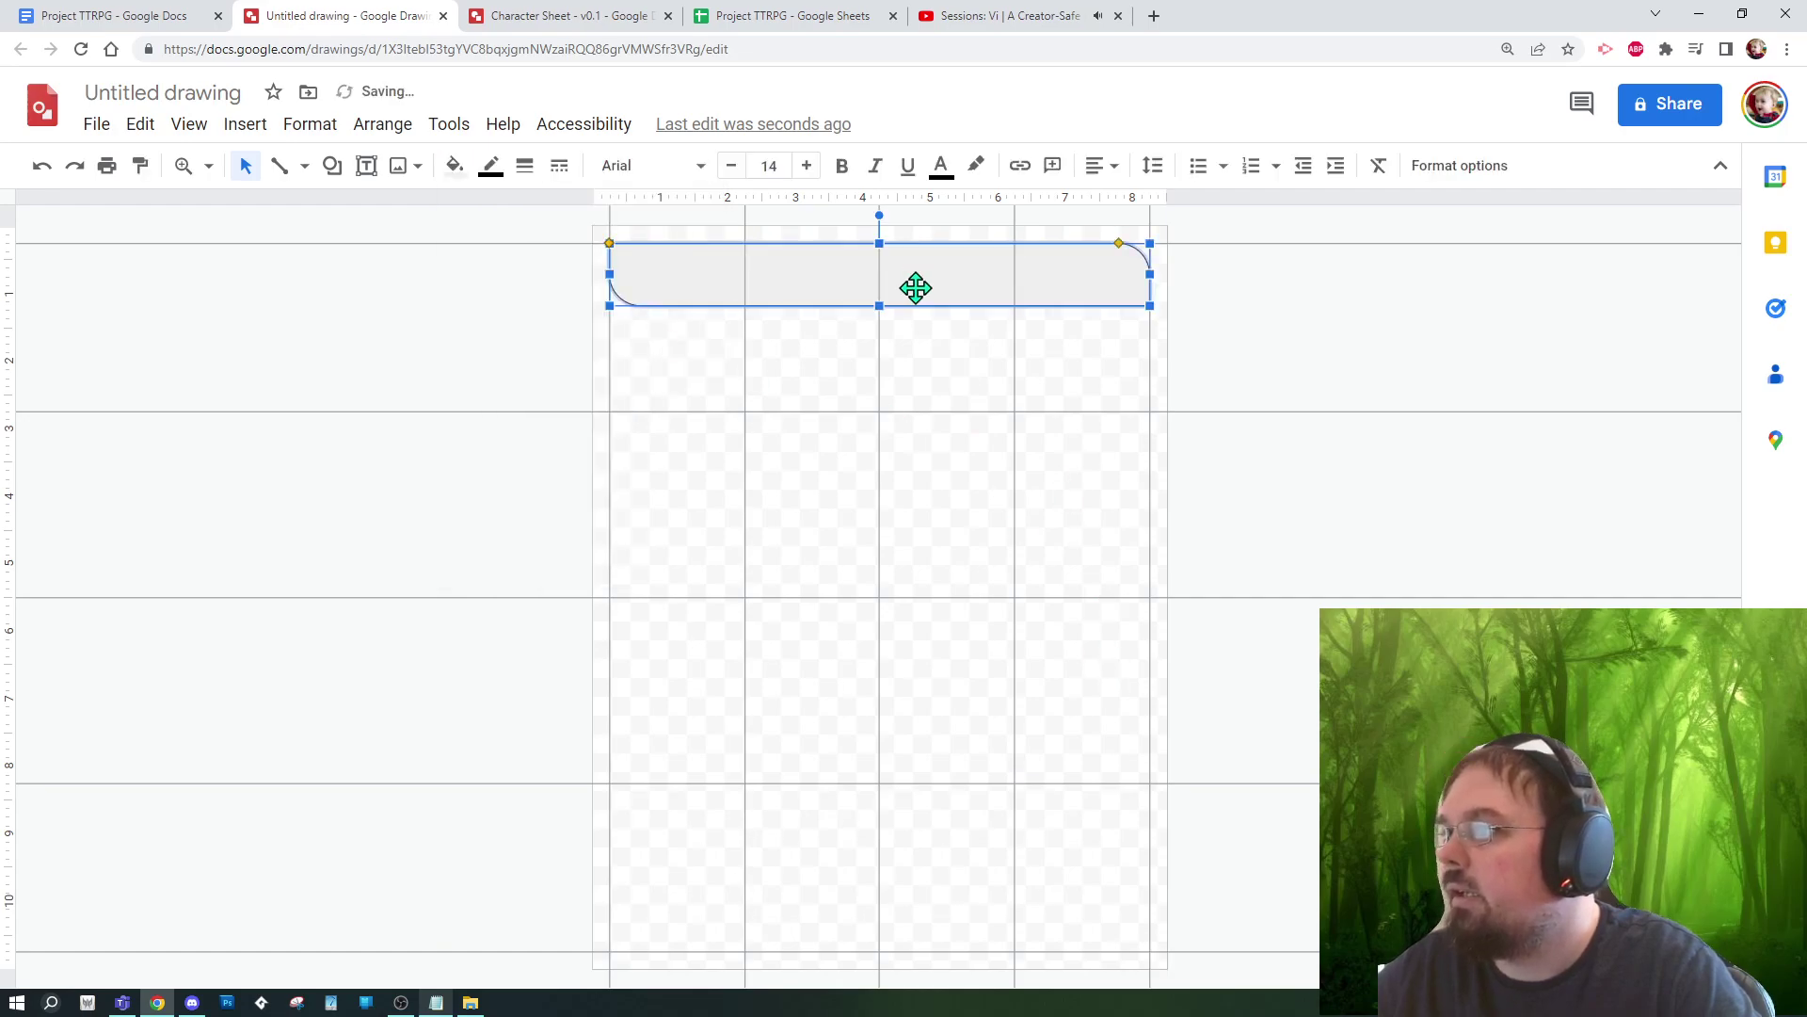
{"action": "left_click", "coordinate": [524, 166]}
{"action": "left_click", "coordinate": [557, 263]}
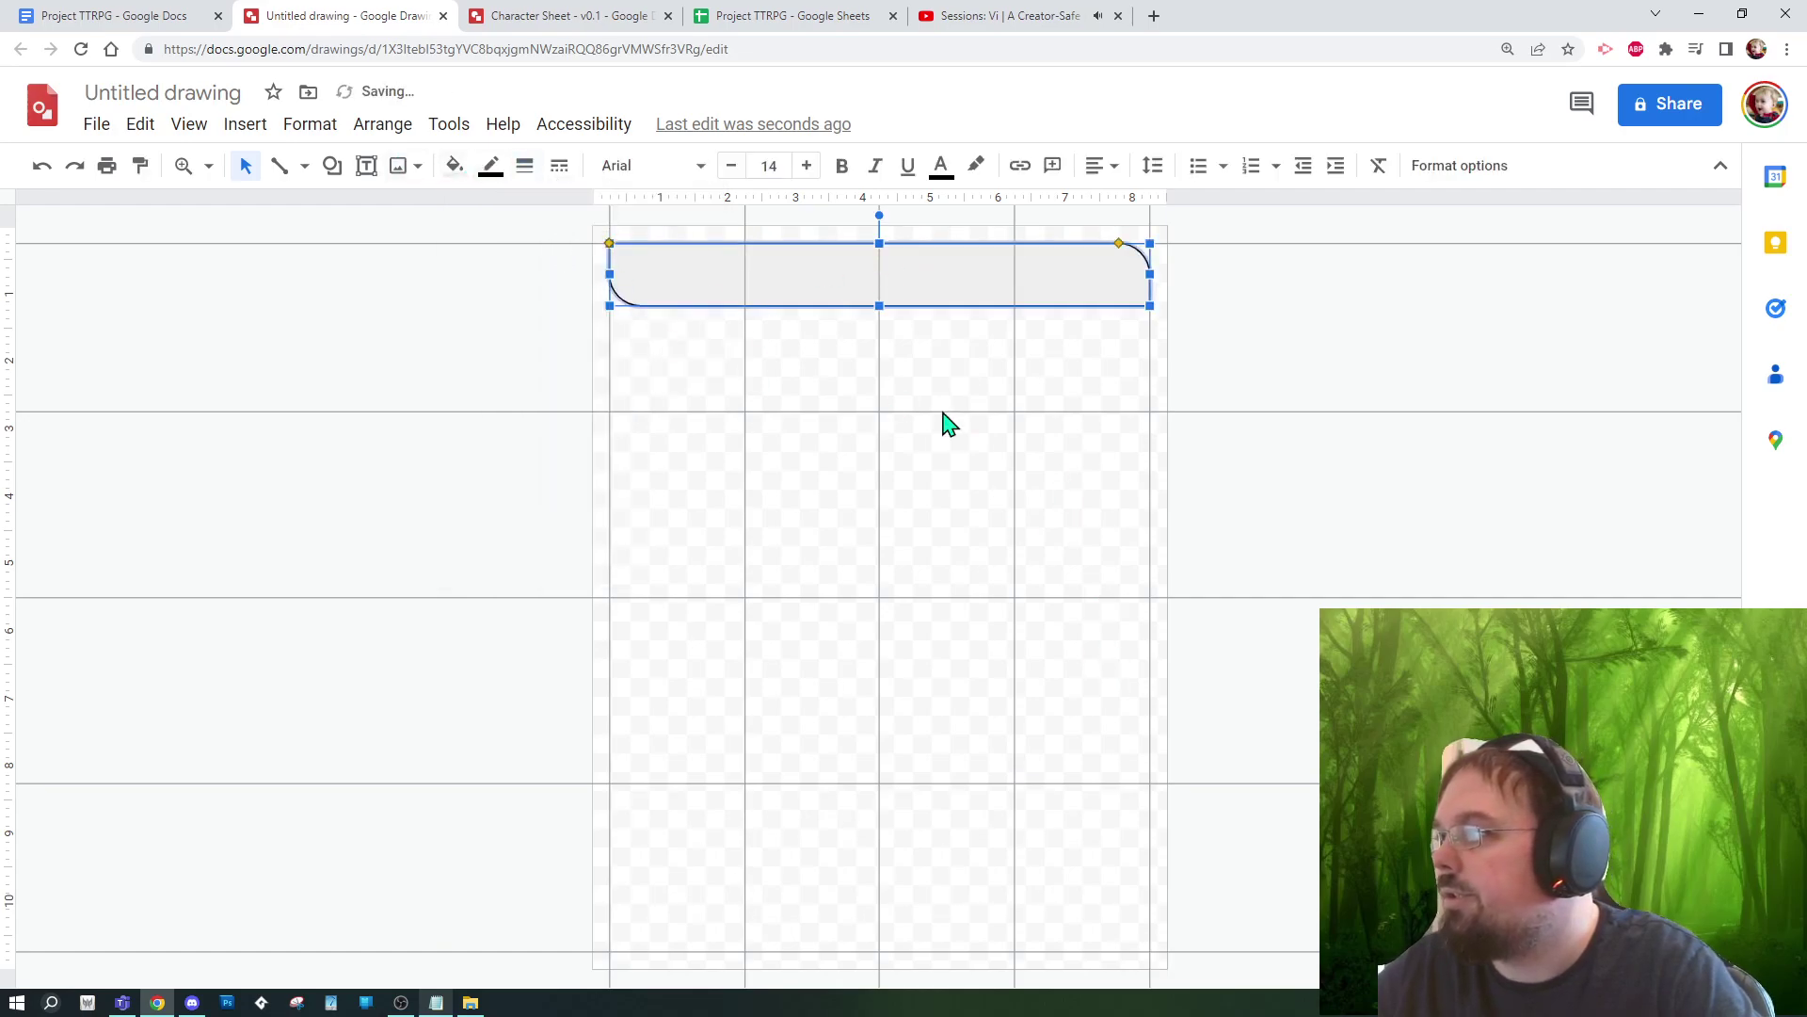
{"action": "left_click", "coordinate": [944, 419]}
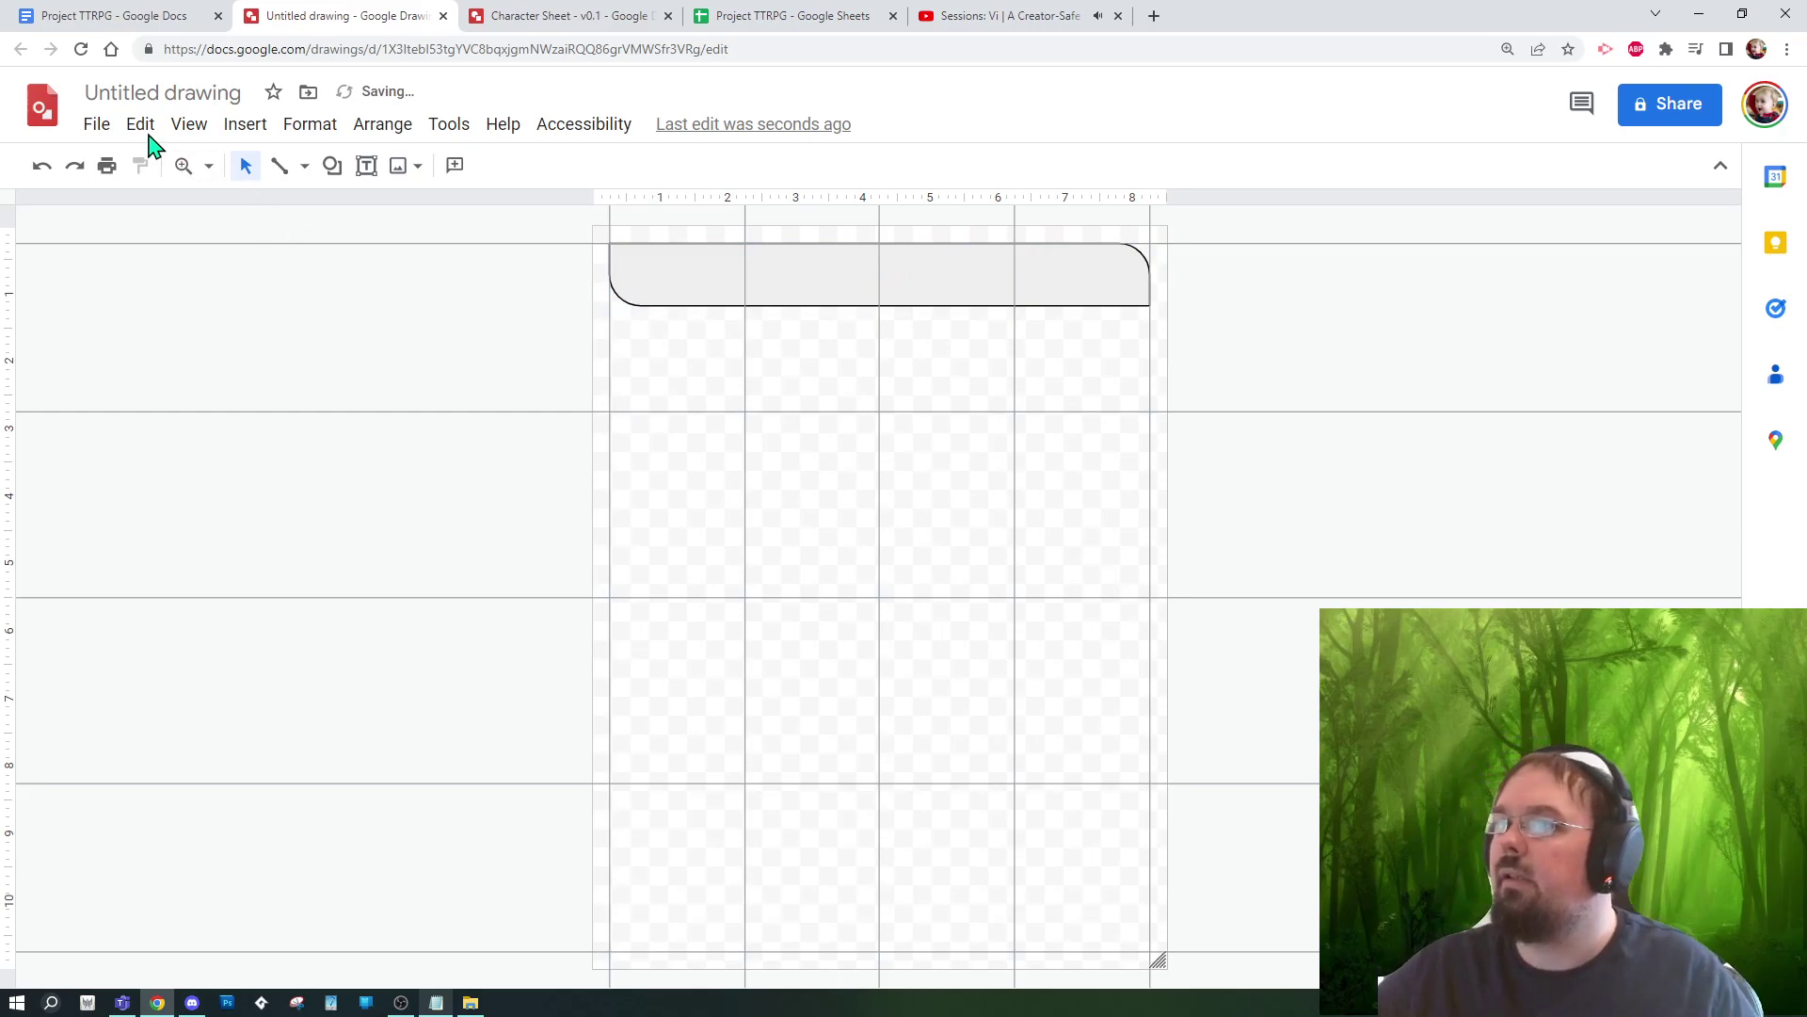
Step: Zoom the canvas to 200%, then back to 100%
{"action": "left_click", "coordinate": [188, 125]}
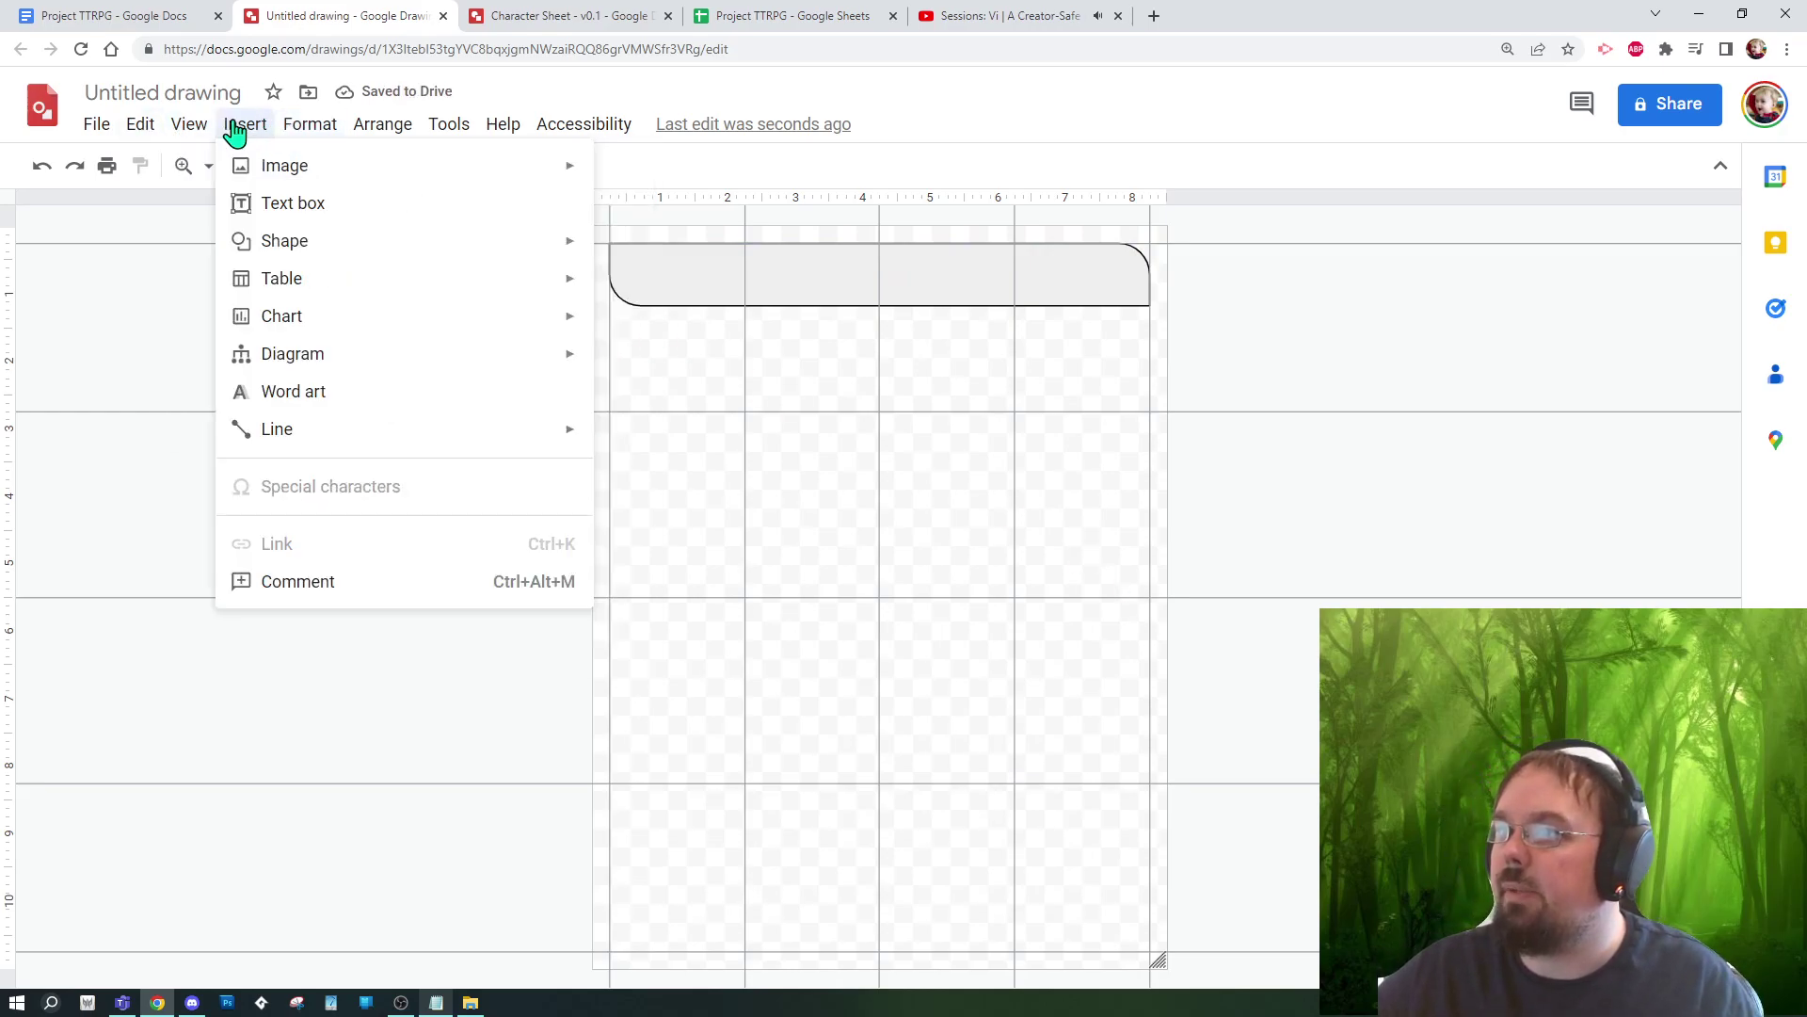
{"action": "mouse_move", "coordinate": [354, 370]}
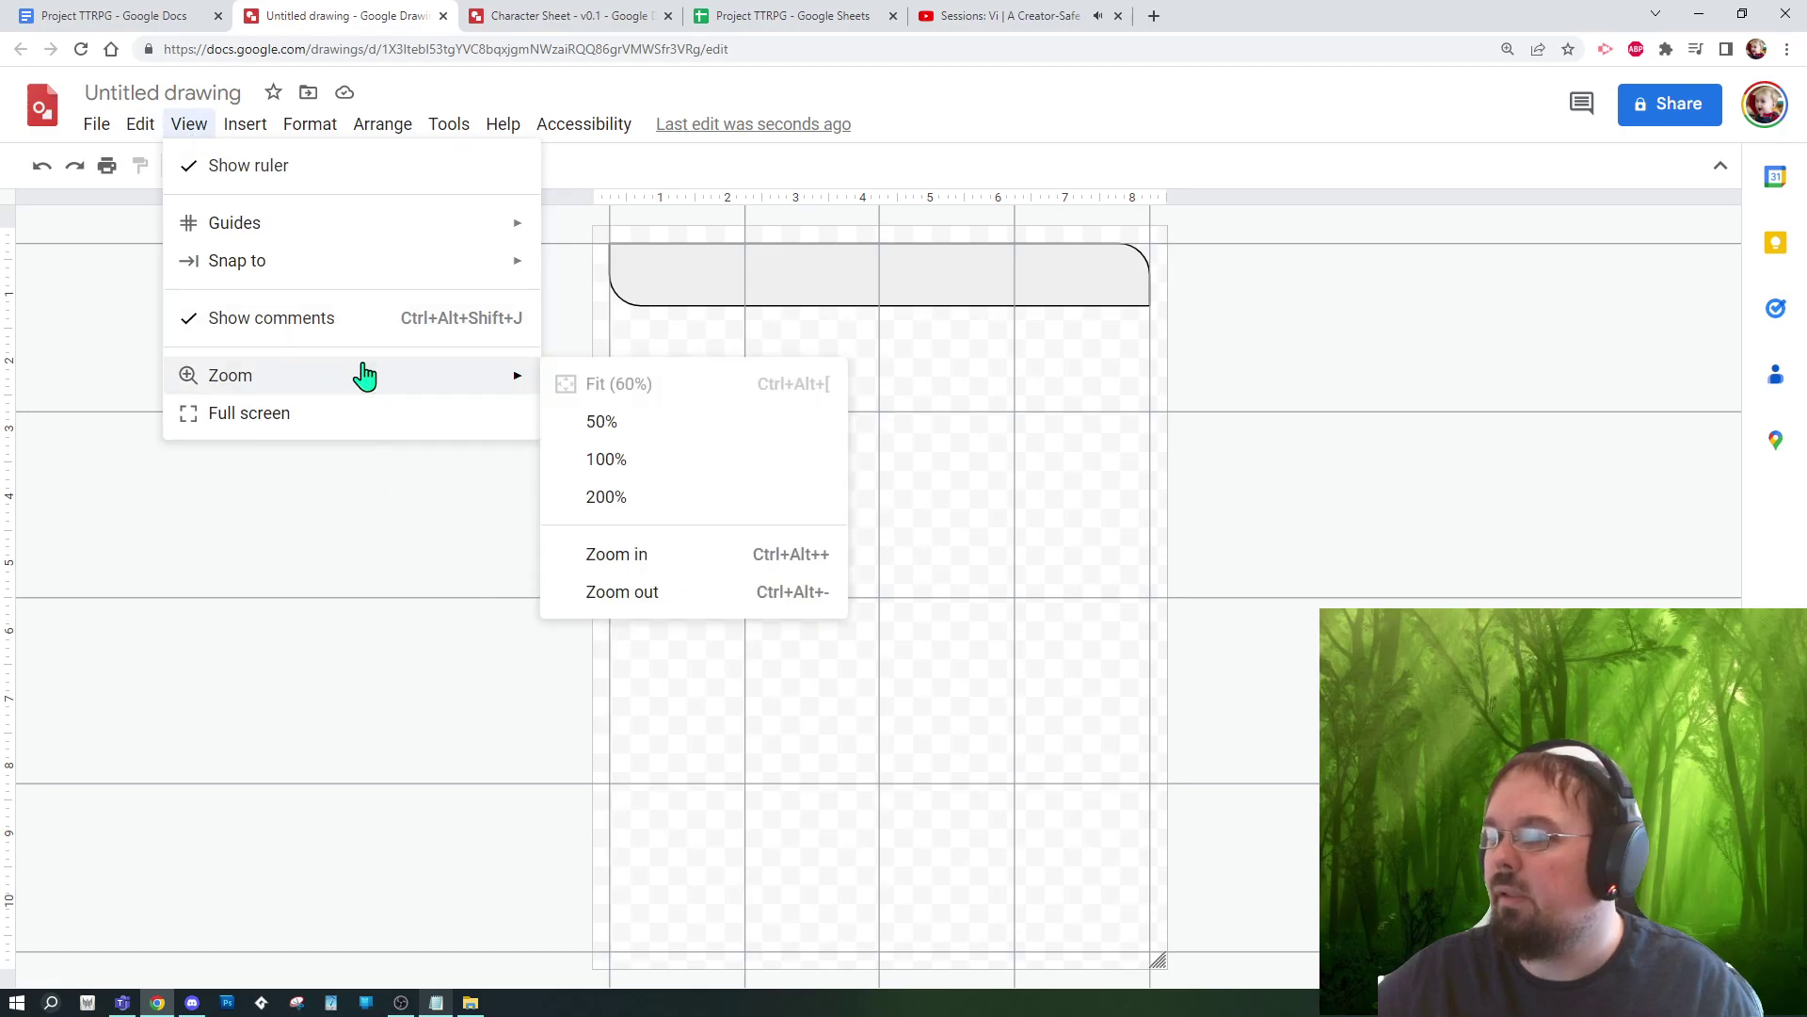
{"action": "left_click", "coordinate": [662, 501]}
{"action": "scroll", "coordinate": [1092, 603], "scroll_direction": "up", "scroll_amount": 9}
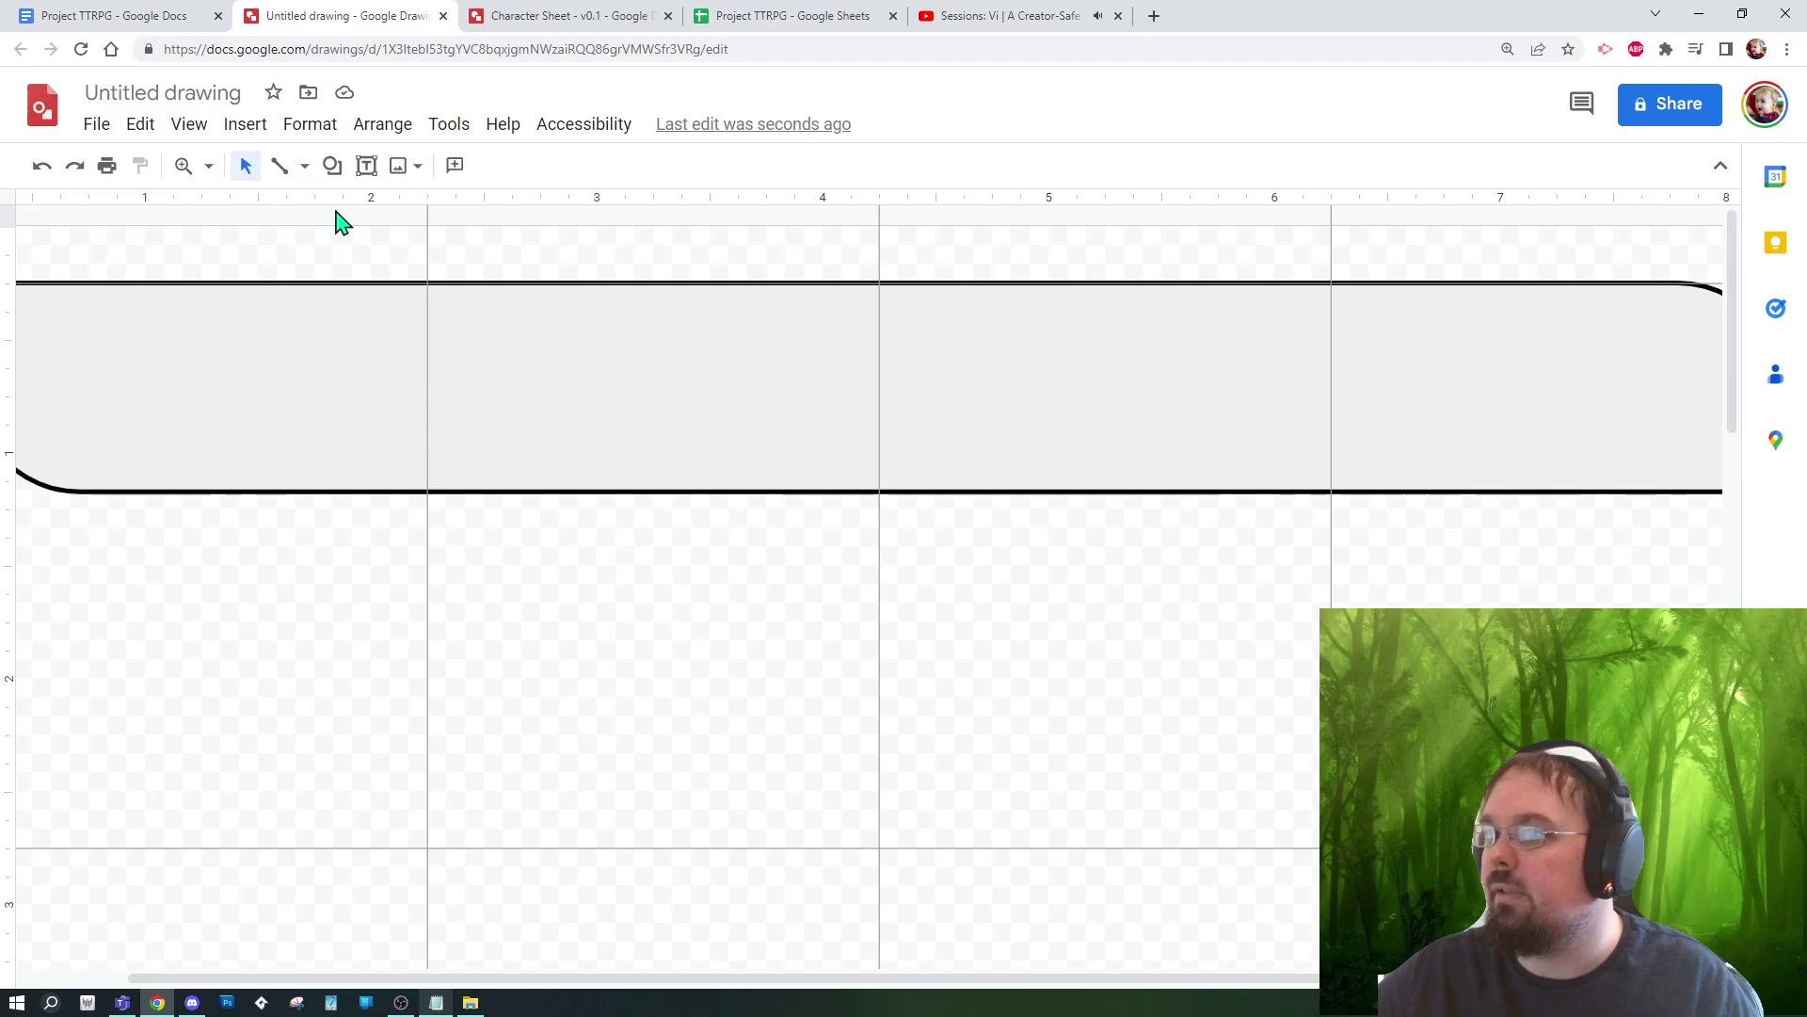
{"action": "left_click", "coordinate": [211, 170]}
{"action": "left_click", "coordinate": [292, 286]}
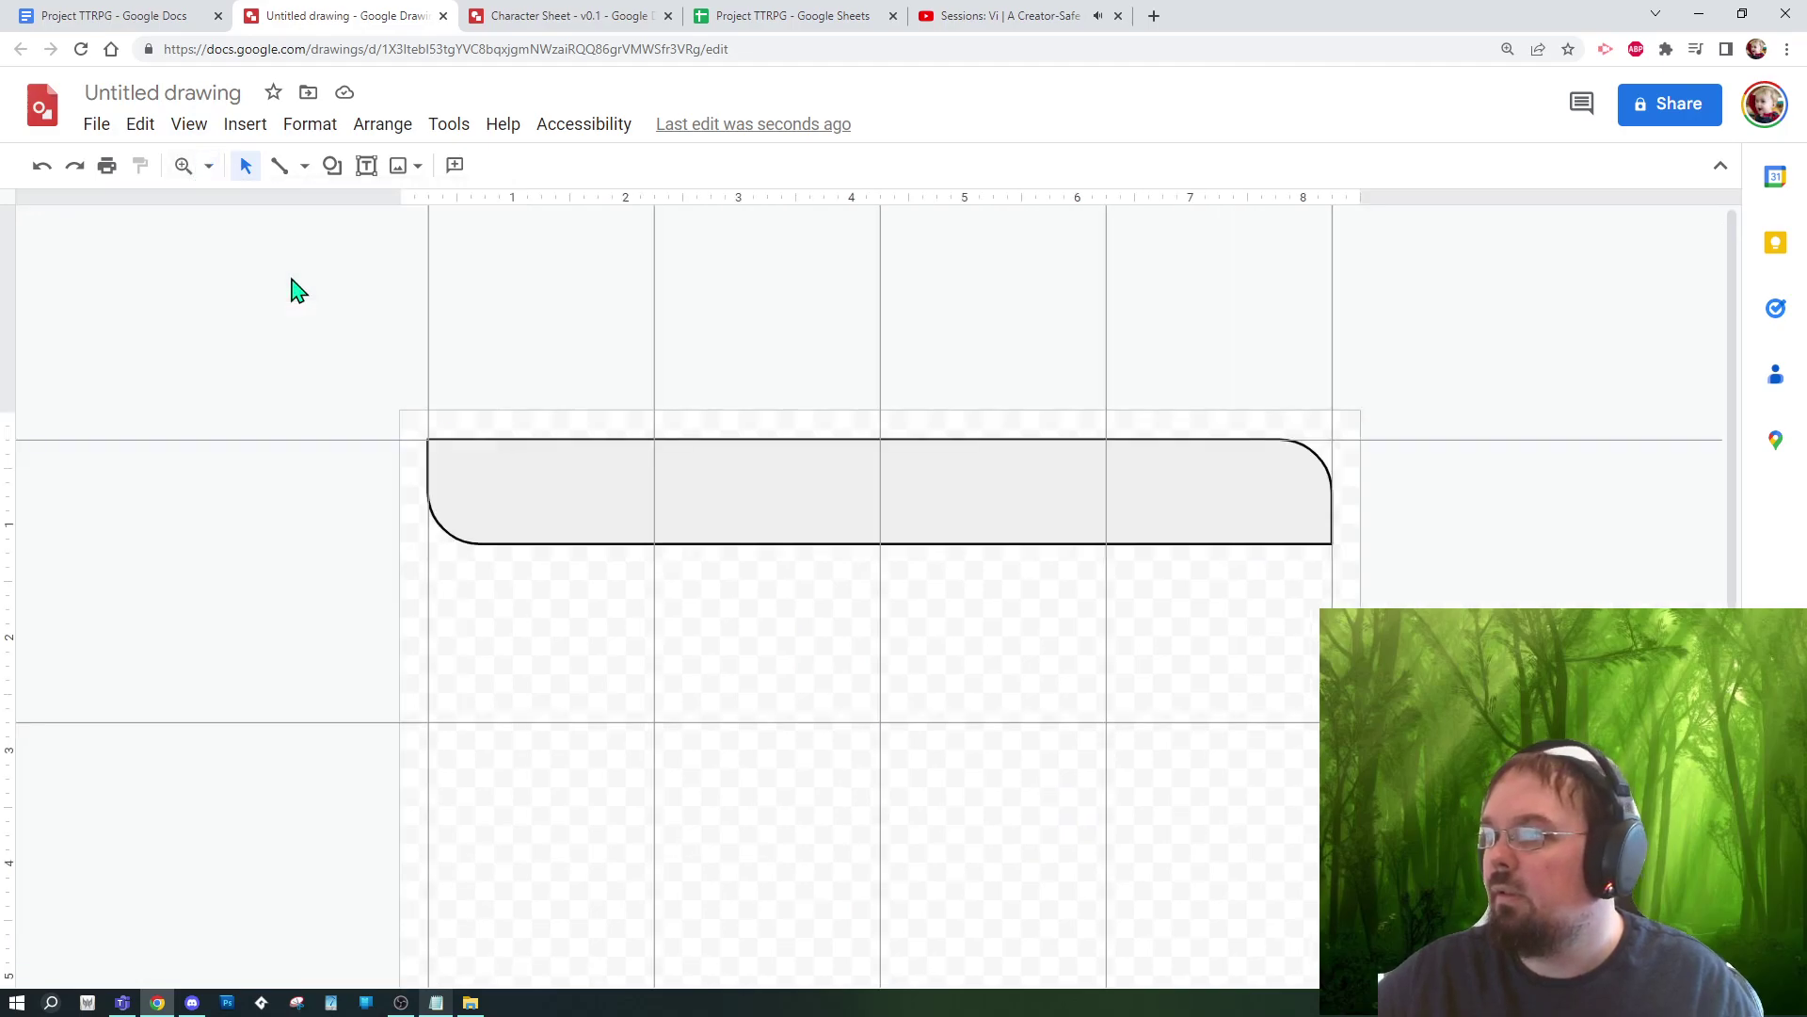
{"action": "scroll", "coordinate": [1346, 598], "scroll_direction": "down", "scroll_amount": 3}
{"action": "scroll", "coordinate": [1346, 597], "scroll_direction": "up", "scroll_amount": 1}
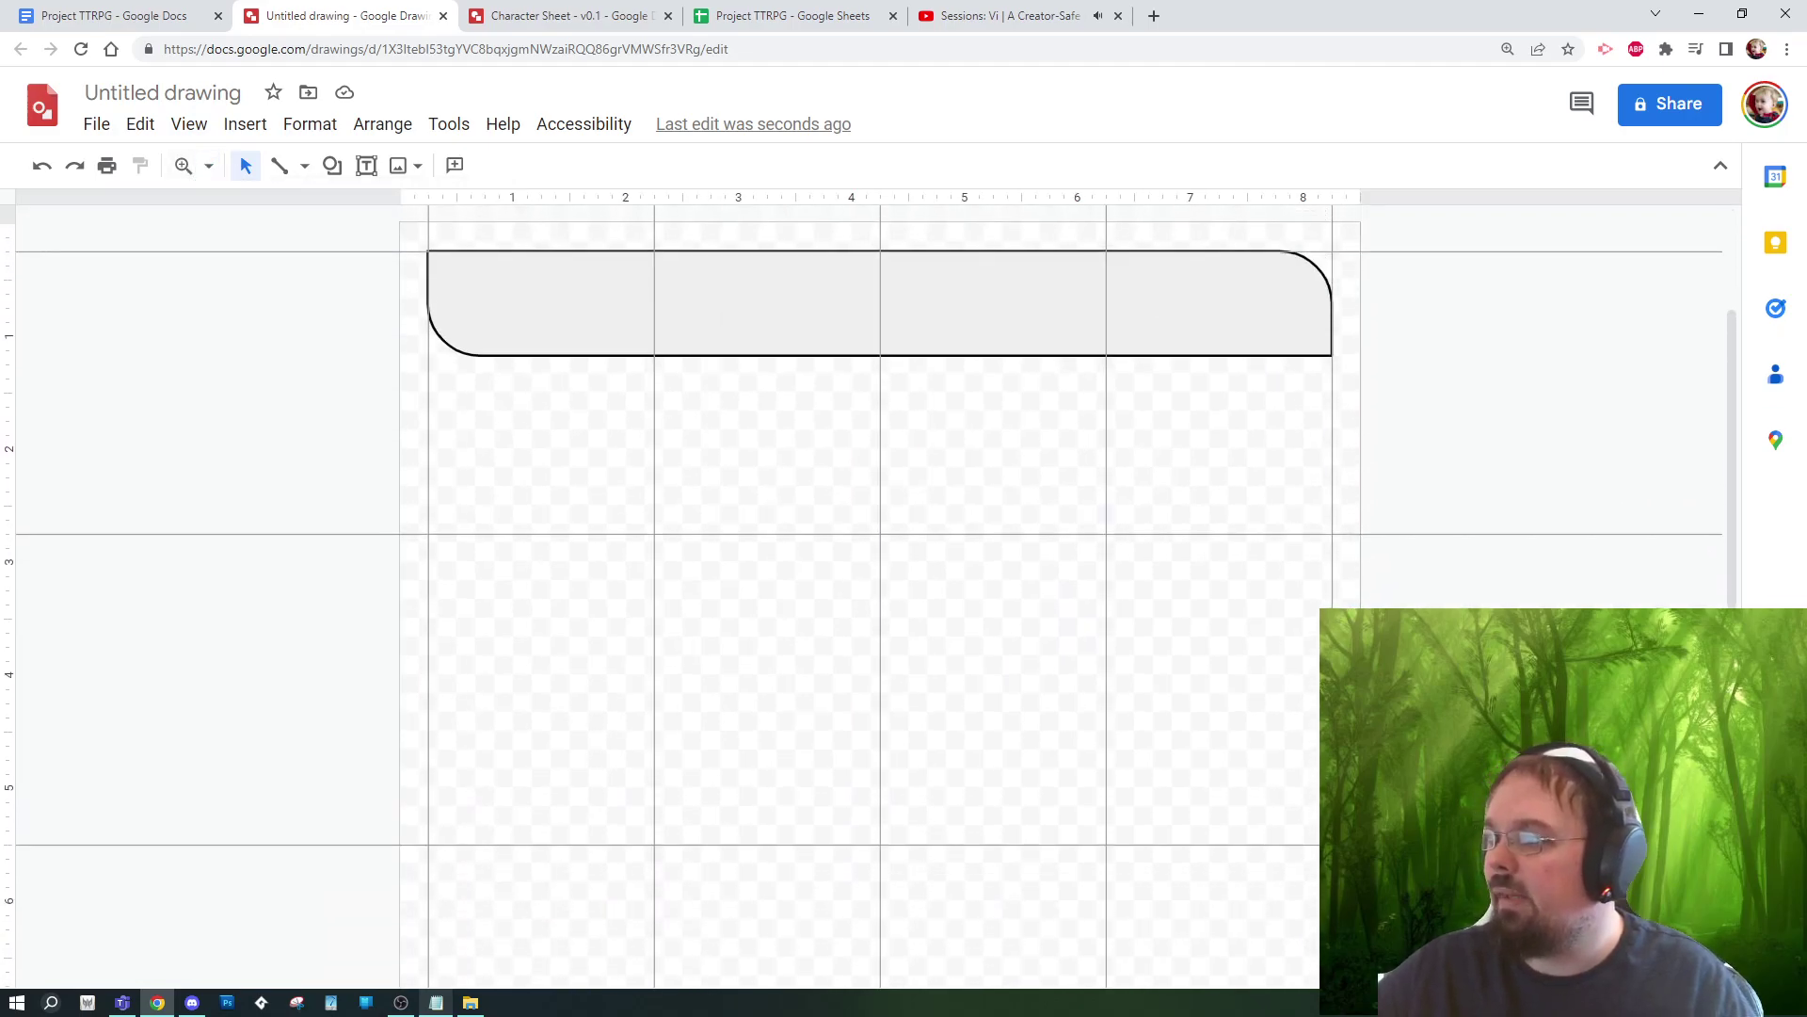
Step: Label the grey banner with centred 'Character Identifiers' and make it slightly taller
{"action": "left_click", "coordinate": [739, 317]}
{"action": "left_click", "coordinate": [960, 314]}
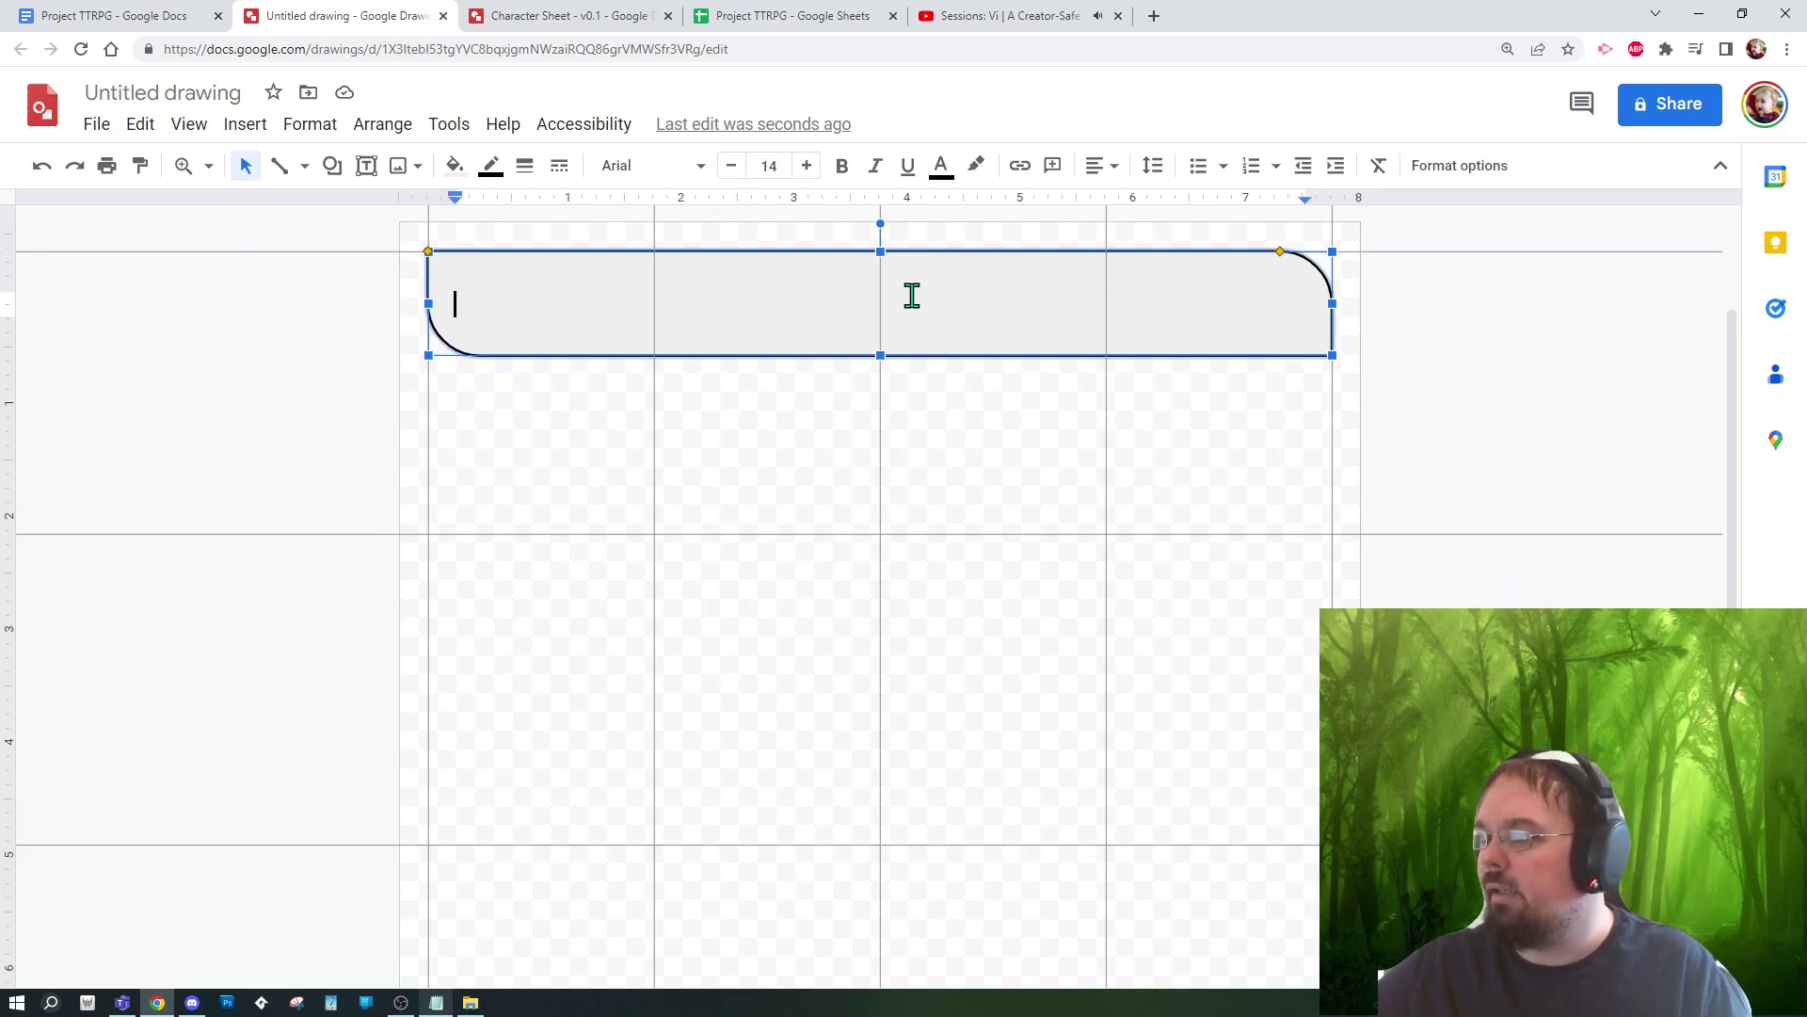
{"action": "left_click", "coordinate": [1091, 168]}
{"action": "left_click", "coordinate": [1130, 201]}
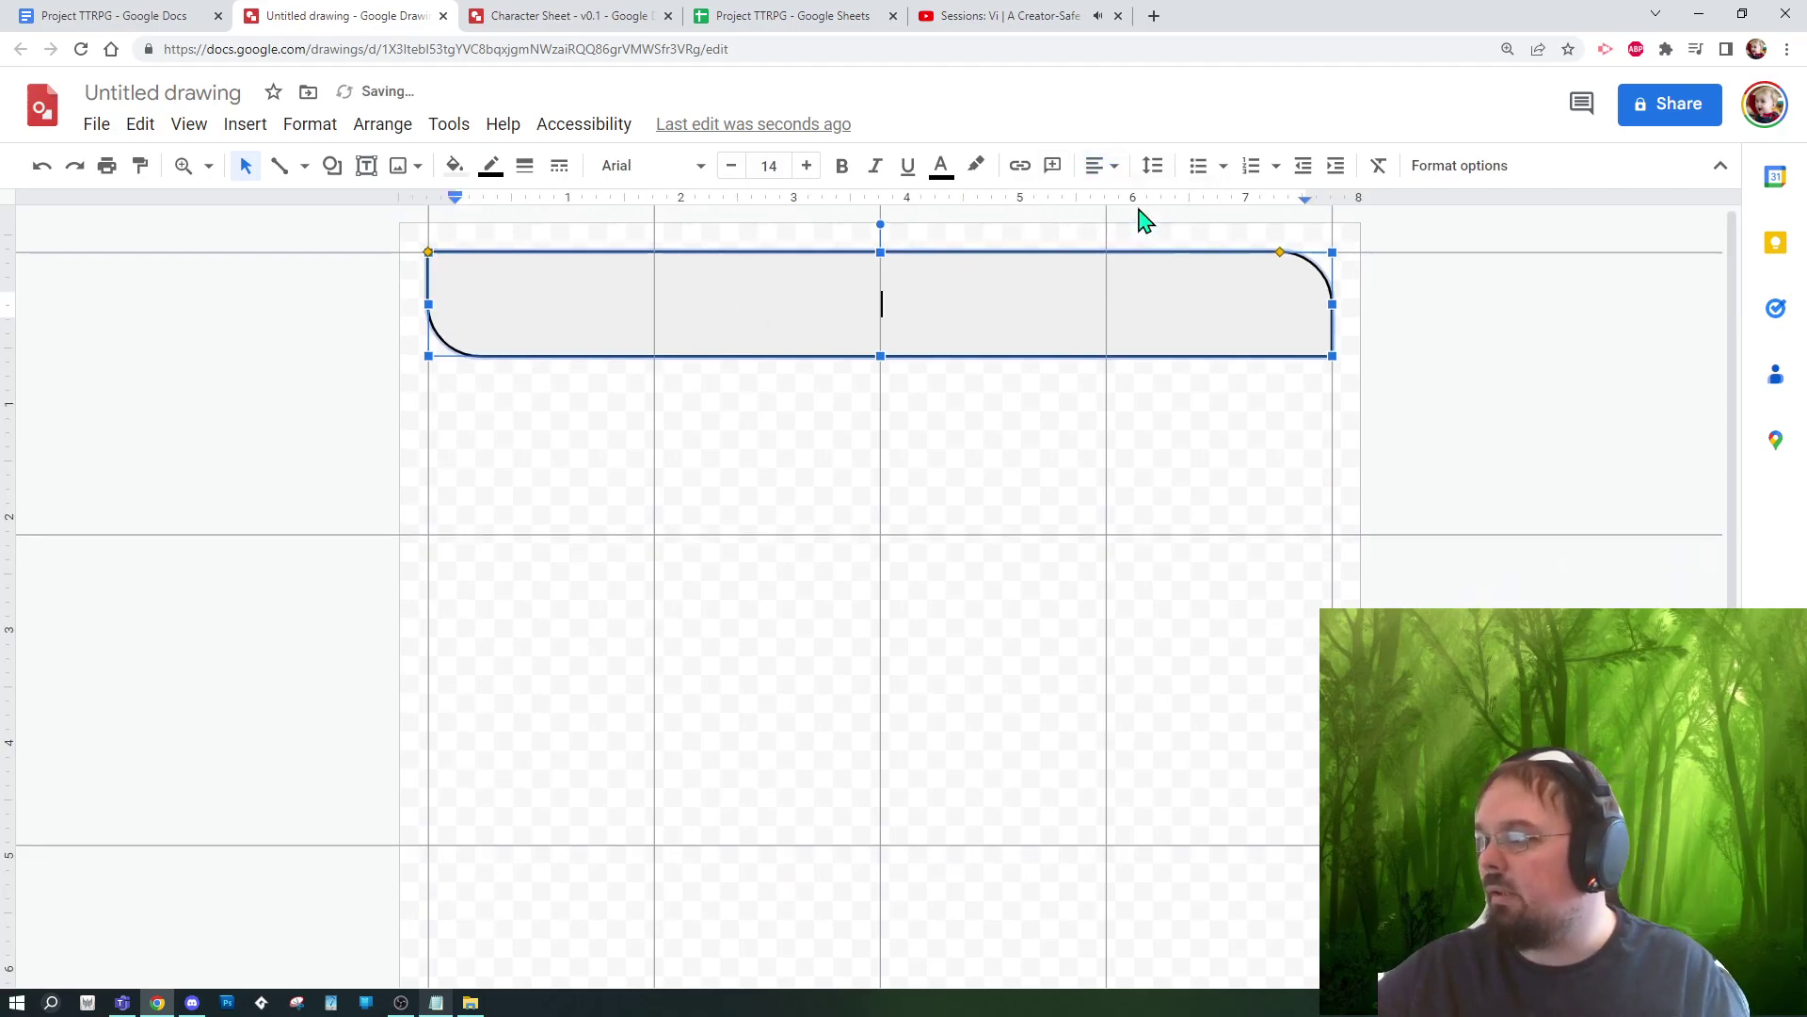
{"action": "type", "text": "Character "}
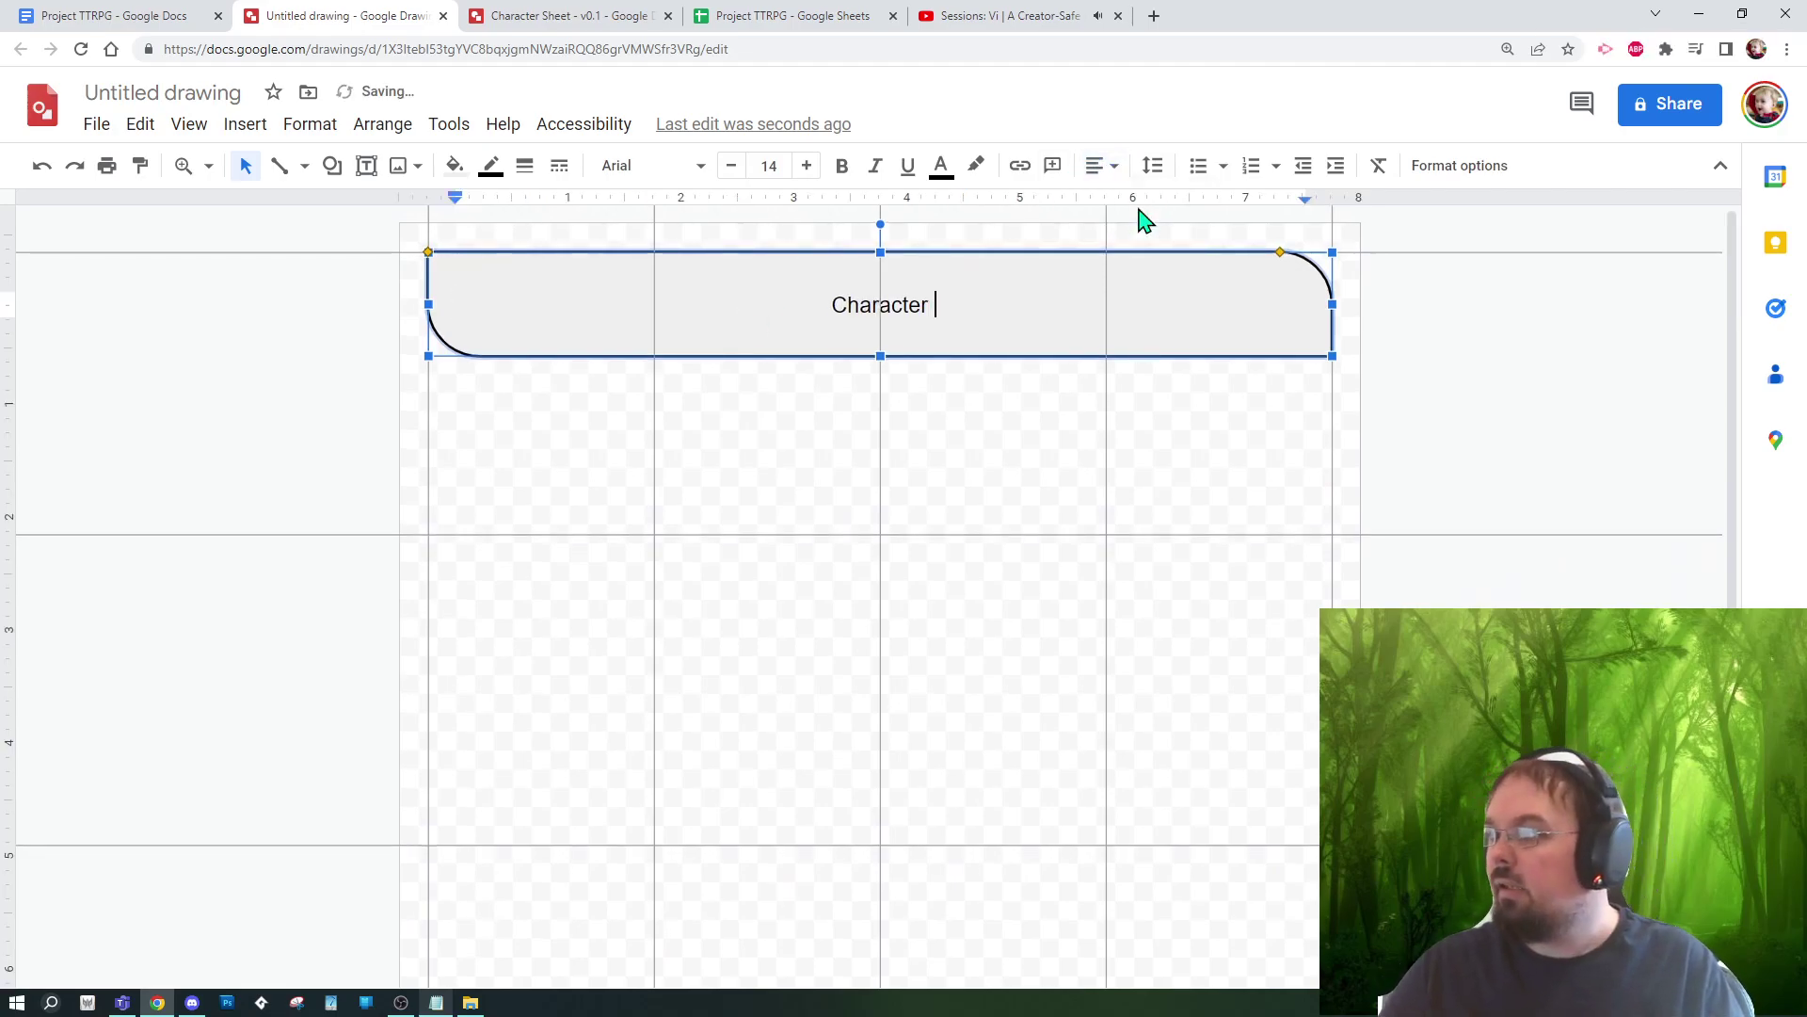
{"action": "type", "text": "Identifies"}
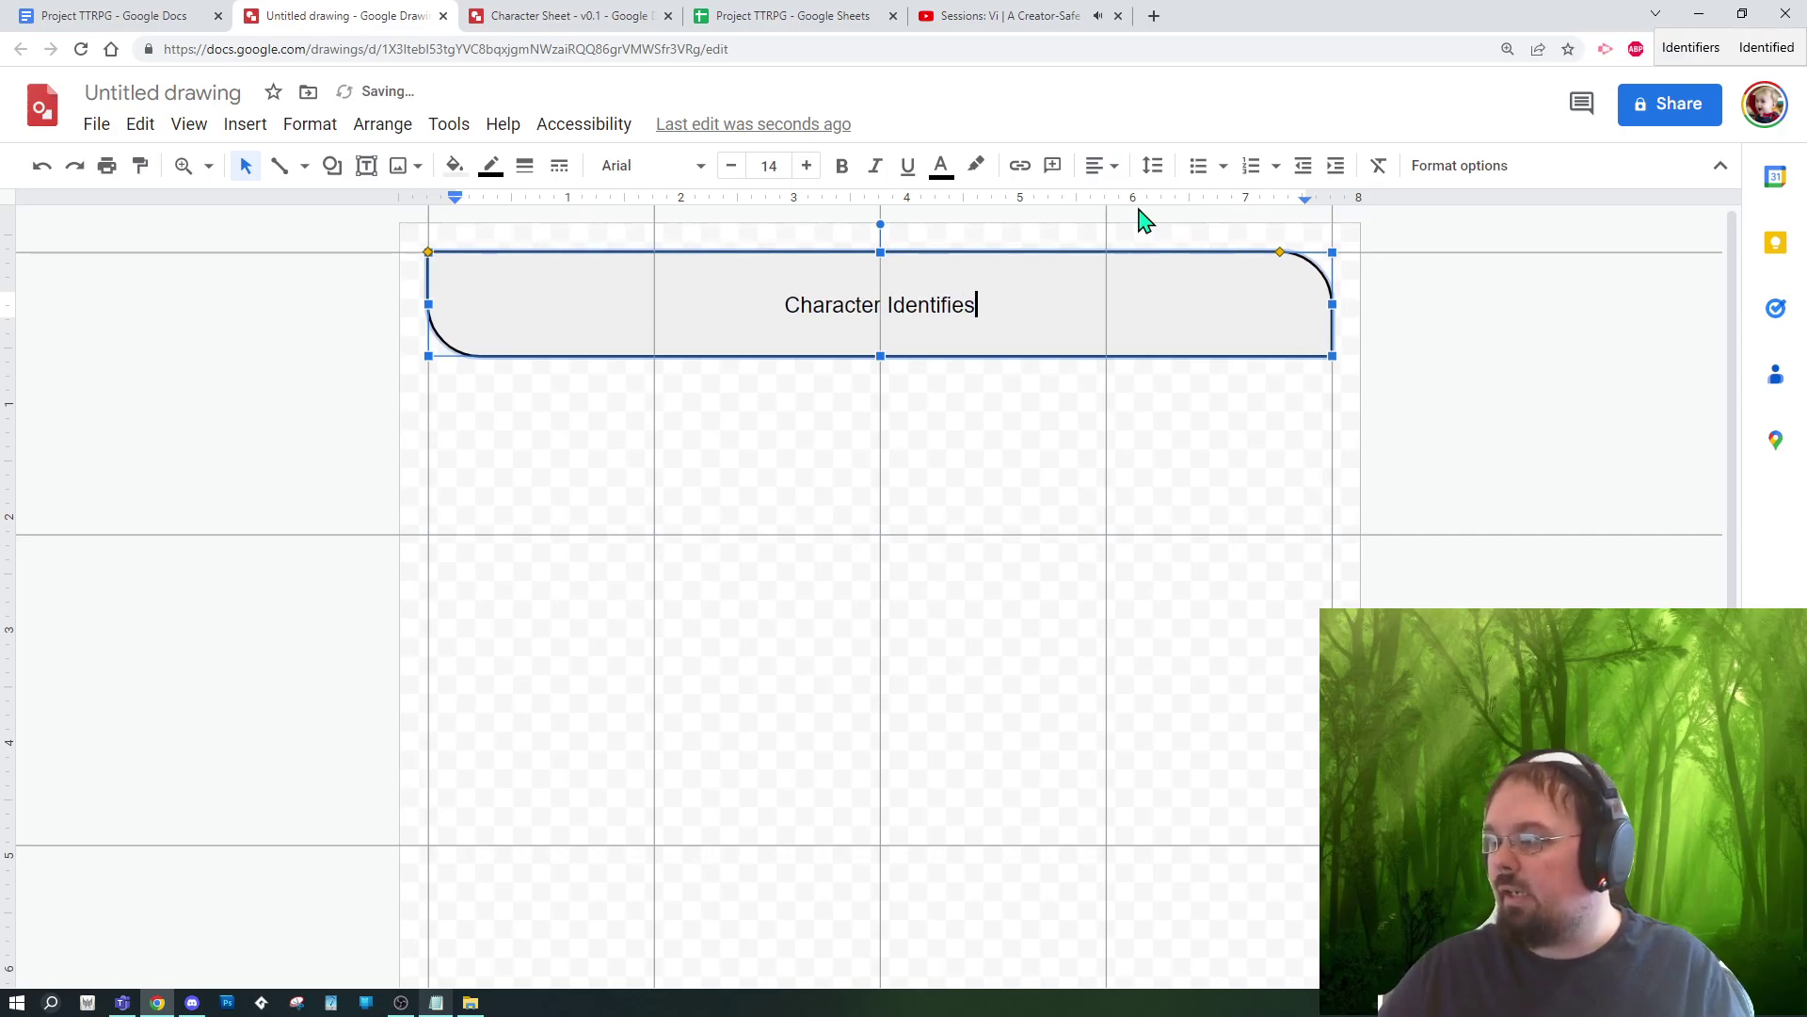
{"action": "key", "text": "BackSpace"}
{"action": "type", "text": "rs"}
{"action": "left_click", "coordinate": [1084, 539]}
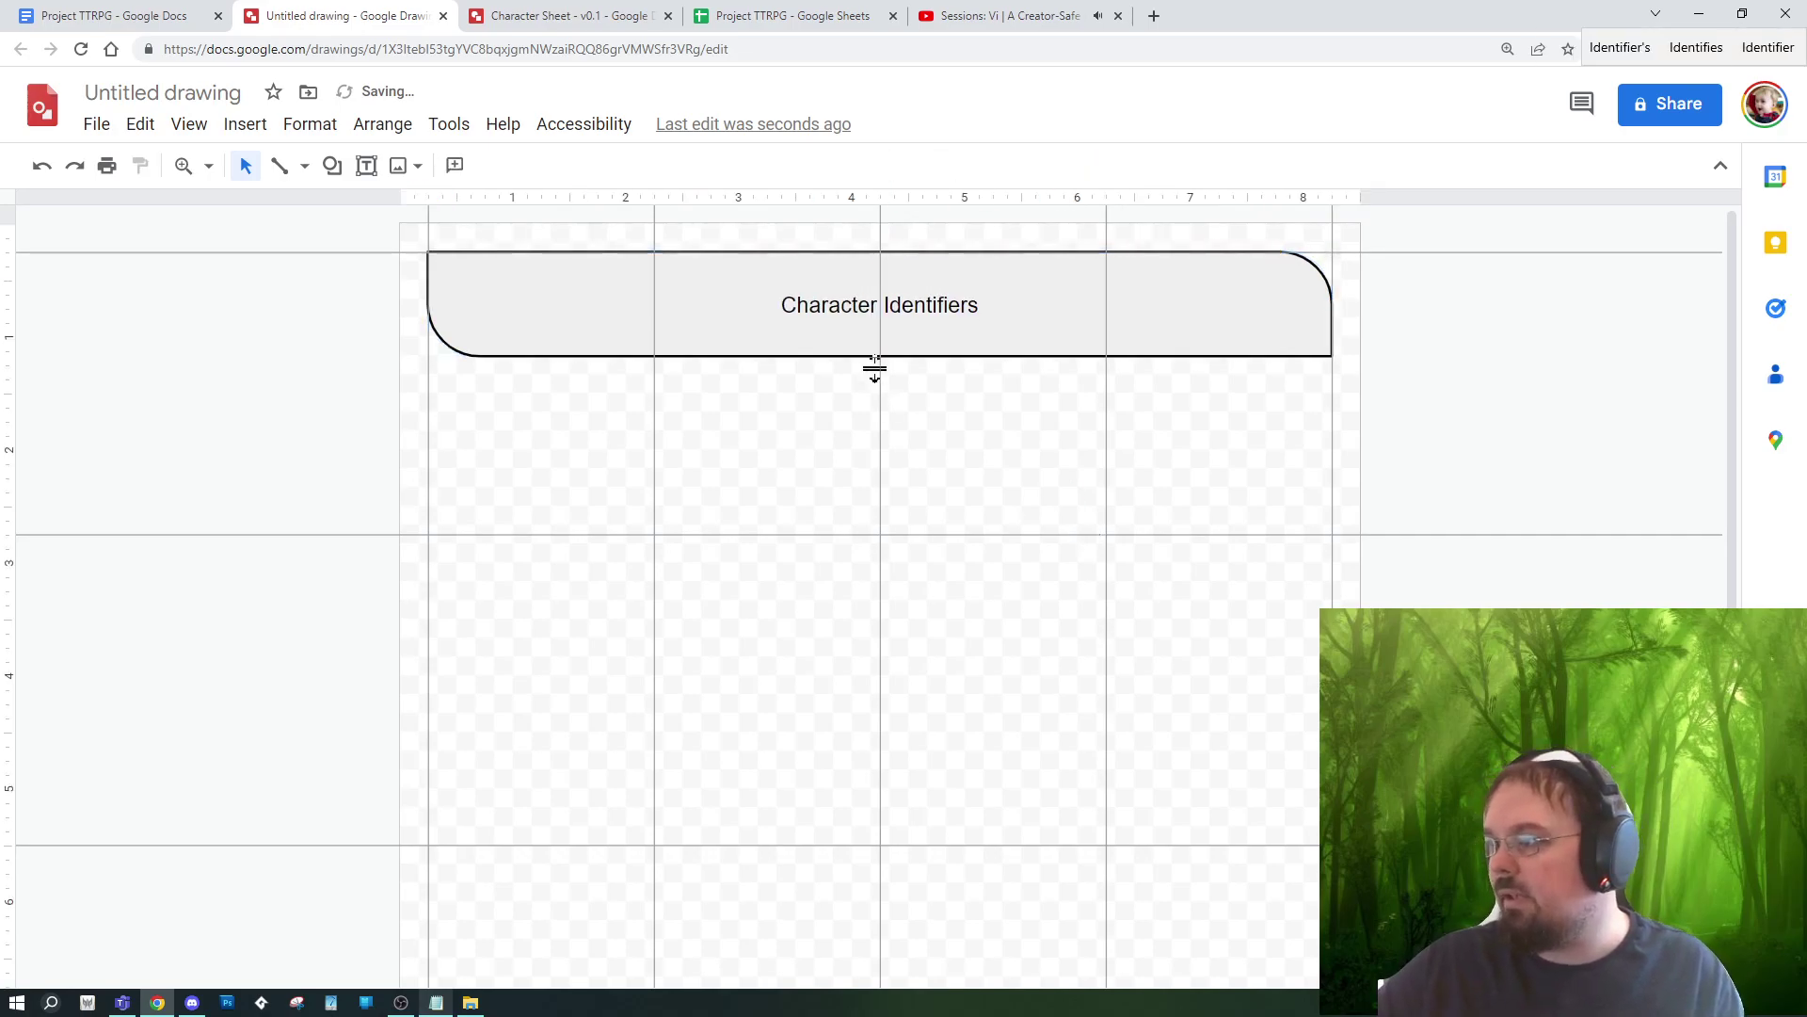
{"action": "left_click", "coordinate": [899, 363]}
{"action": "mouse_move", "coordinate": [880, 356]}
{"action": "left_mouse_down"}
{"action": "mouse_move", "coordinate": [880, 408]}
{"action": "mouse_move", "coordinate": [878, 381]}
{"action": "left_mouse_up"}
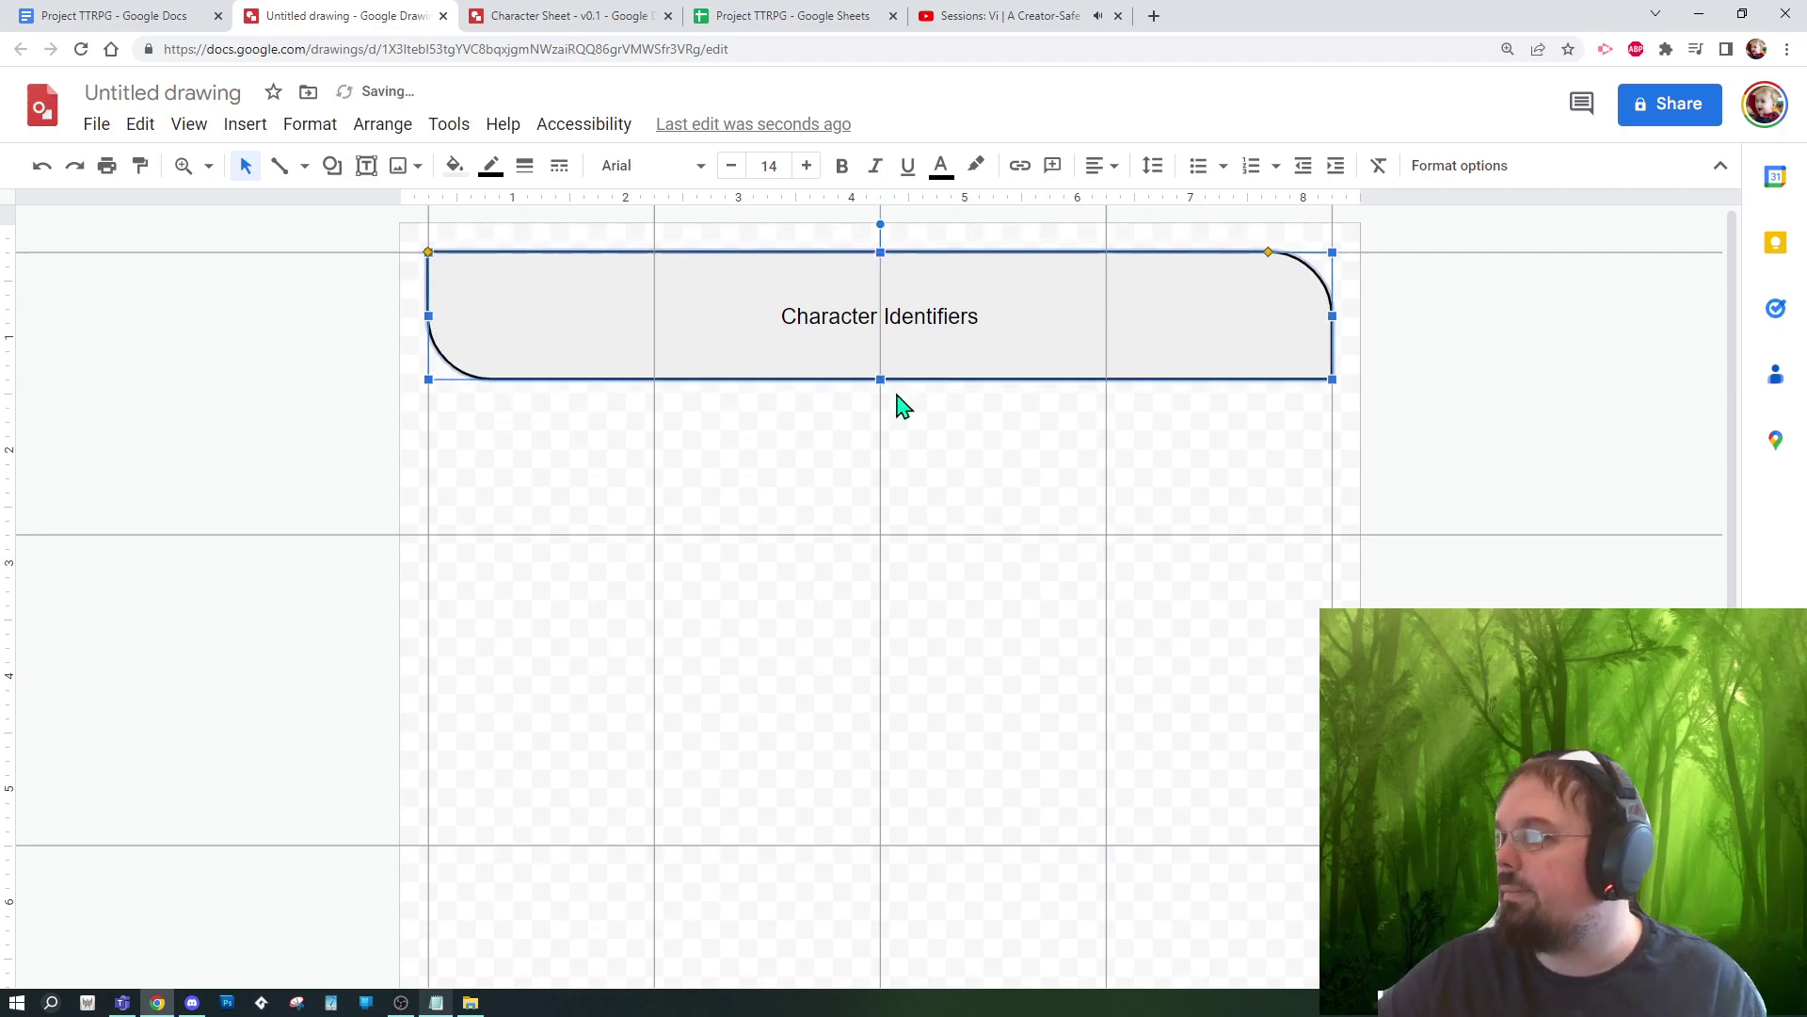
Step: Draw a wide rounded rectangle directly beneath the Character Identifiers banner
{"action": "left_click", "coordinate": [796, 435]}
{"action": "left_click", "coordinate": [332, 166]}
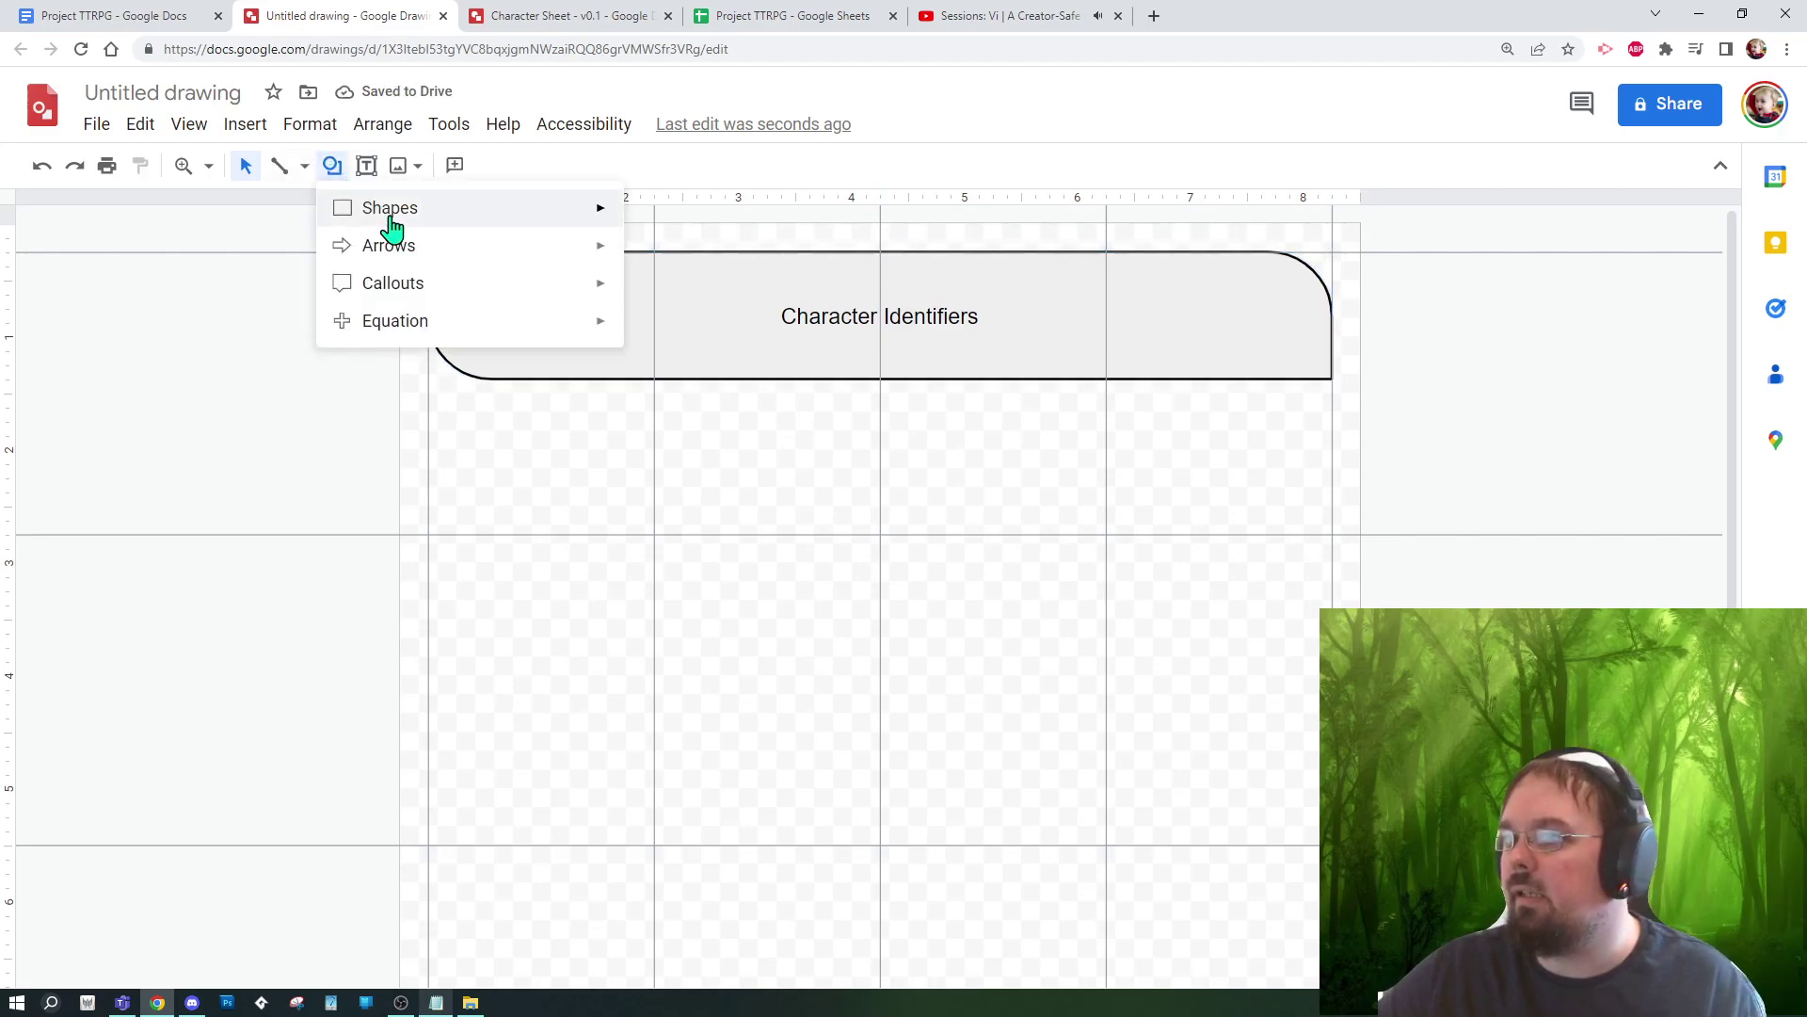
{"action": "mouse_move", "coordinate": [392, 229]}
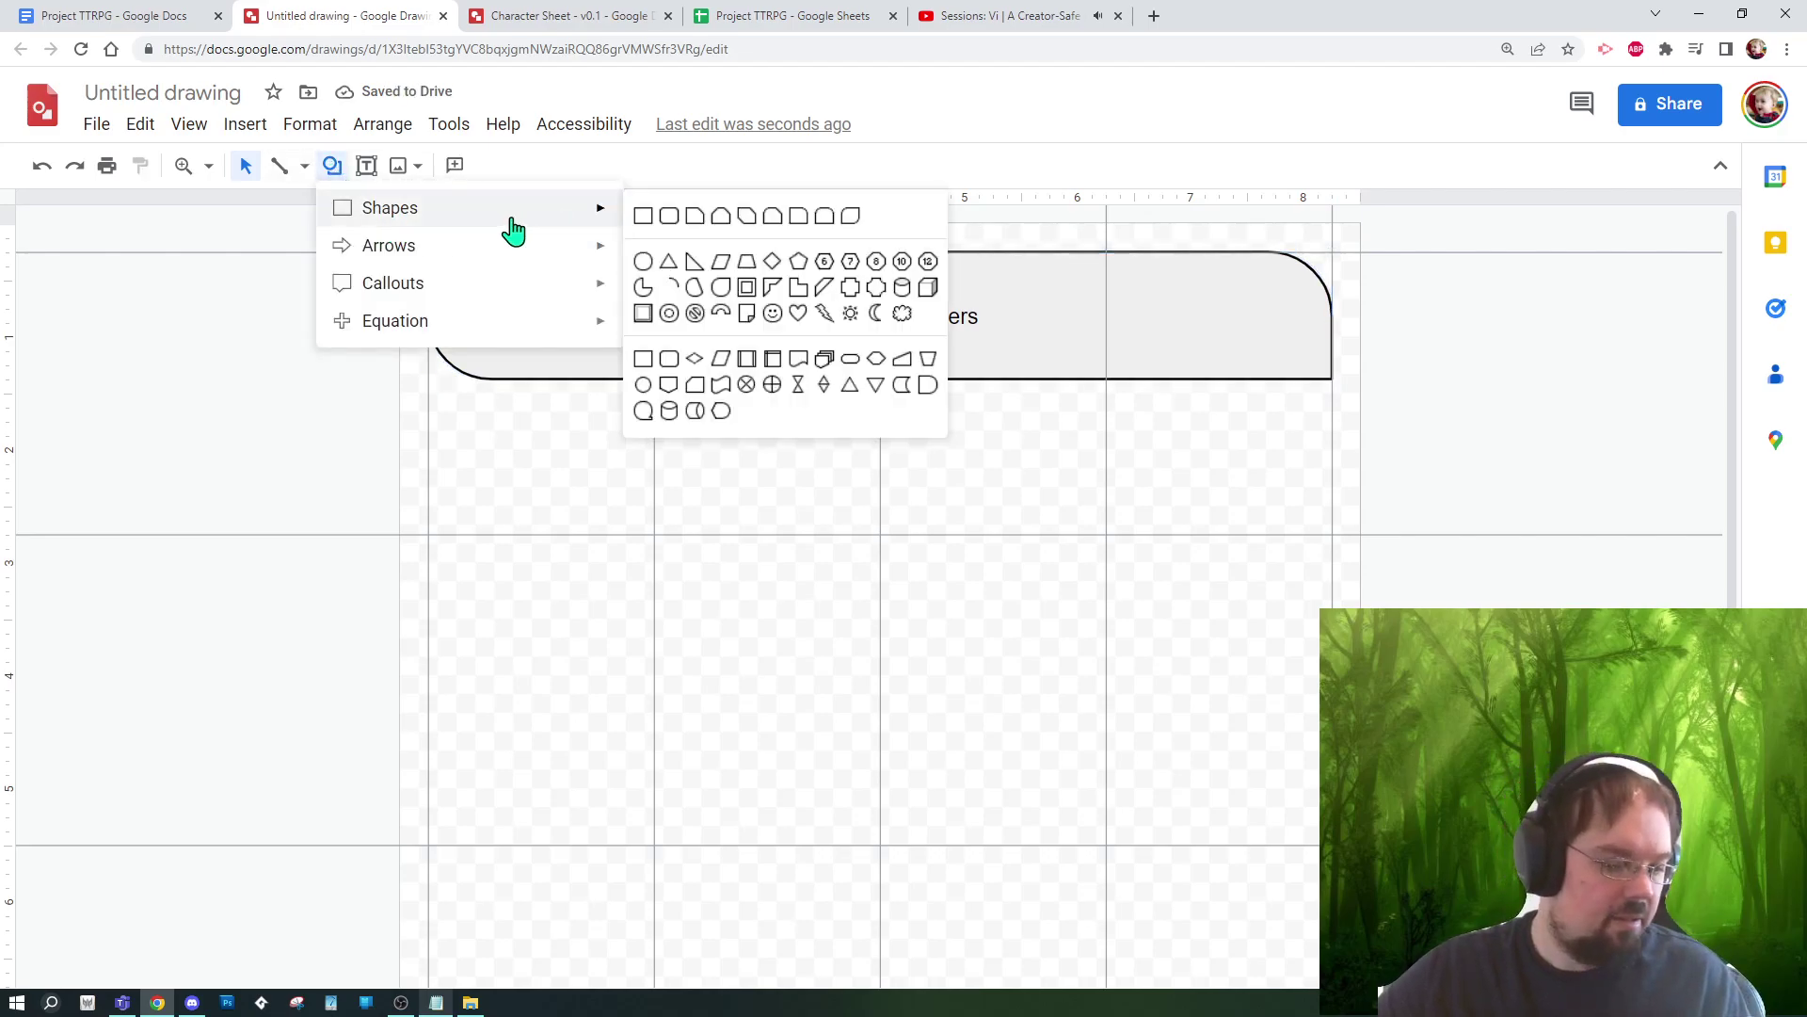
{"action": "left_click", "coordinate": [825, 217]}
{"action": "left_click_drag", "start_coordinate": [434, 419], "coordinate": [1337, 488]}
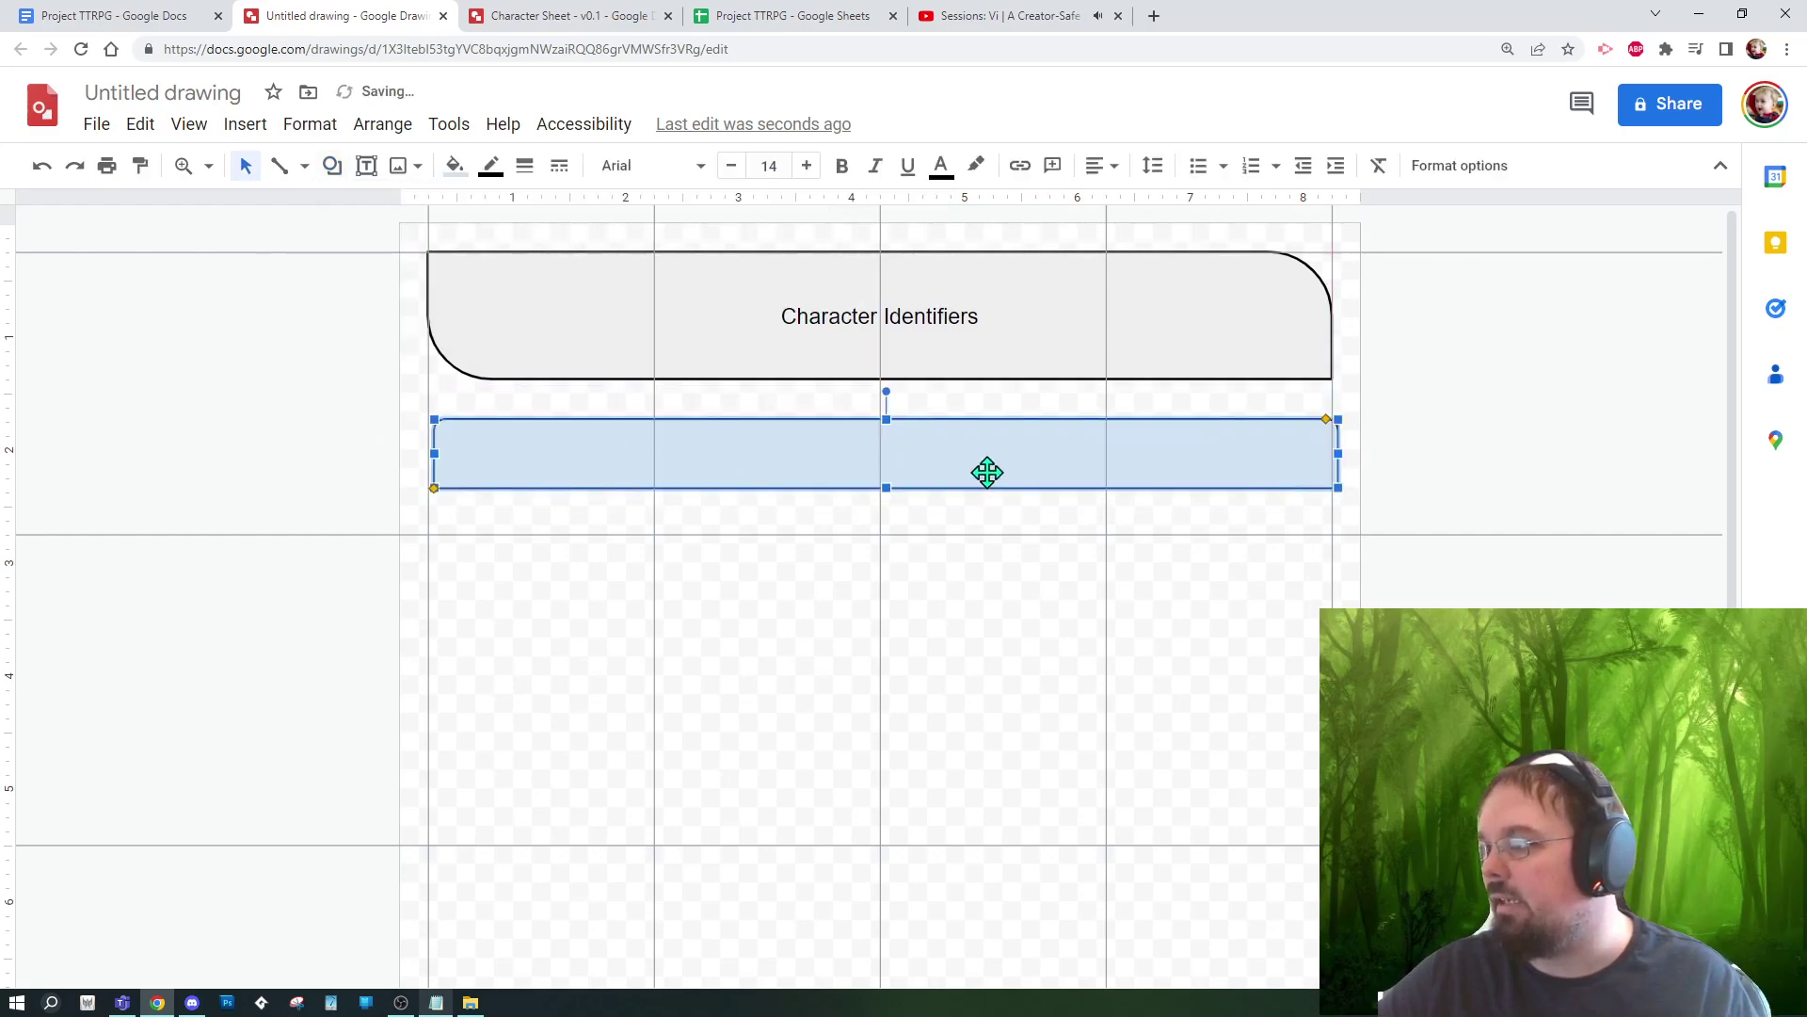
{"action": "left_click_drag", "start_coordinate": [939, 440], "coordinate": [934, 410]}
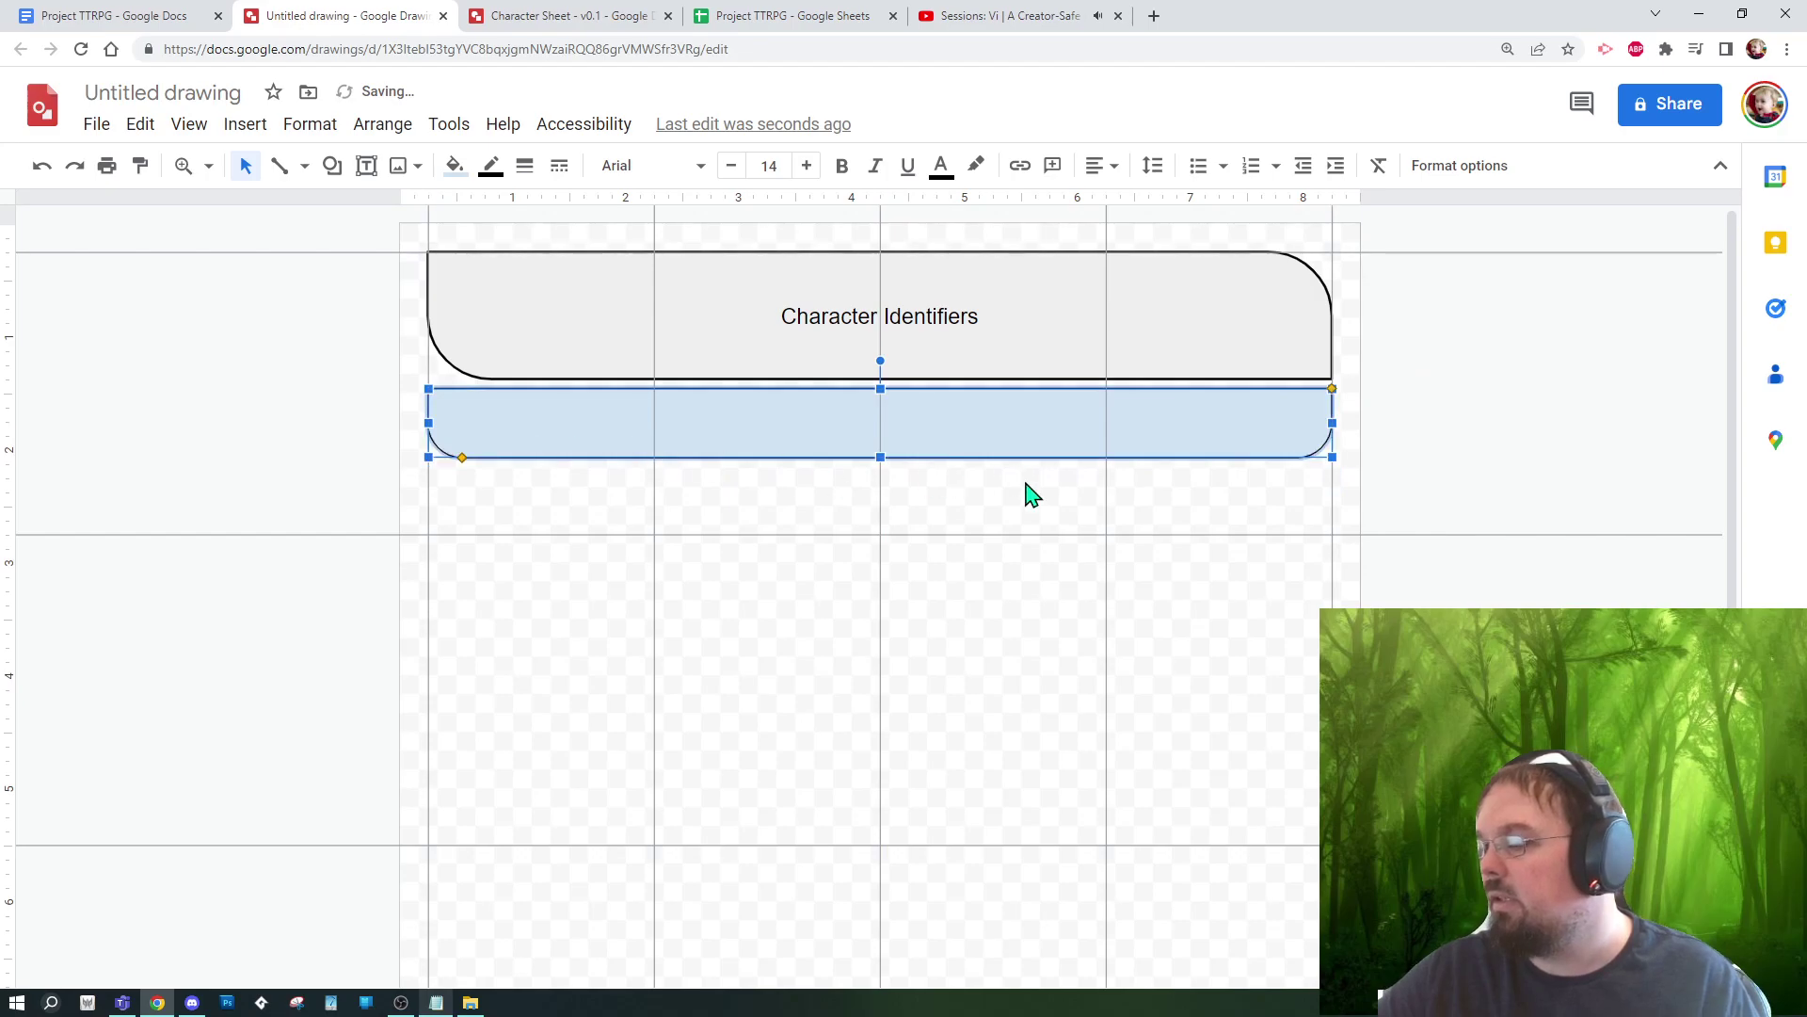
{"action": "left_click", "coordinate": [1059, 546]}
{"action": "left_click", "coordinate": [940, 420]}
{"action": "left_click", "coordinate": [730, 339]}
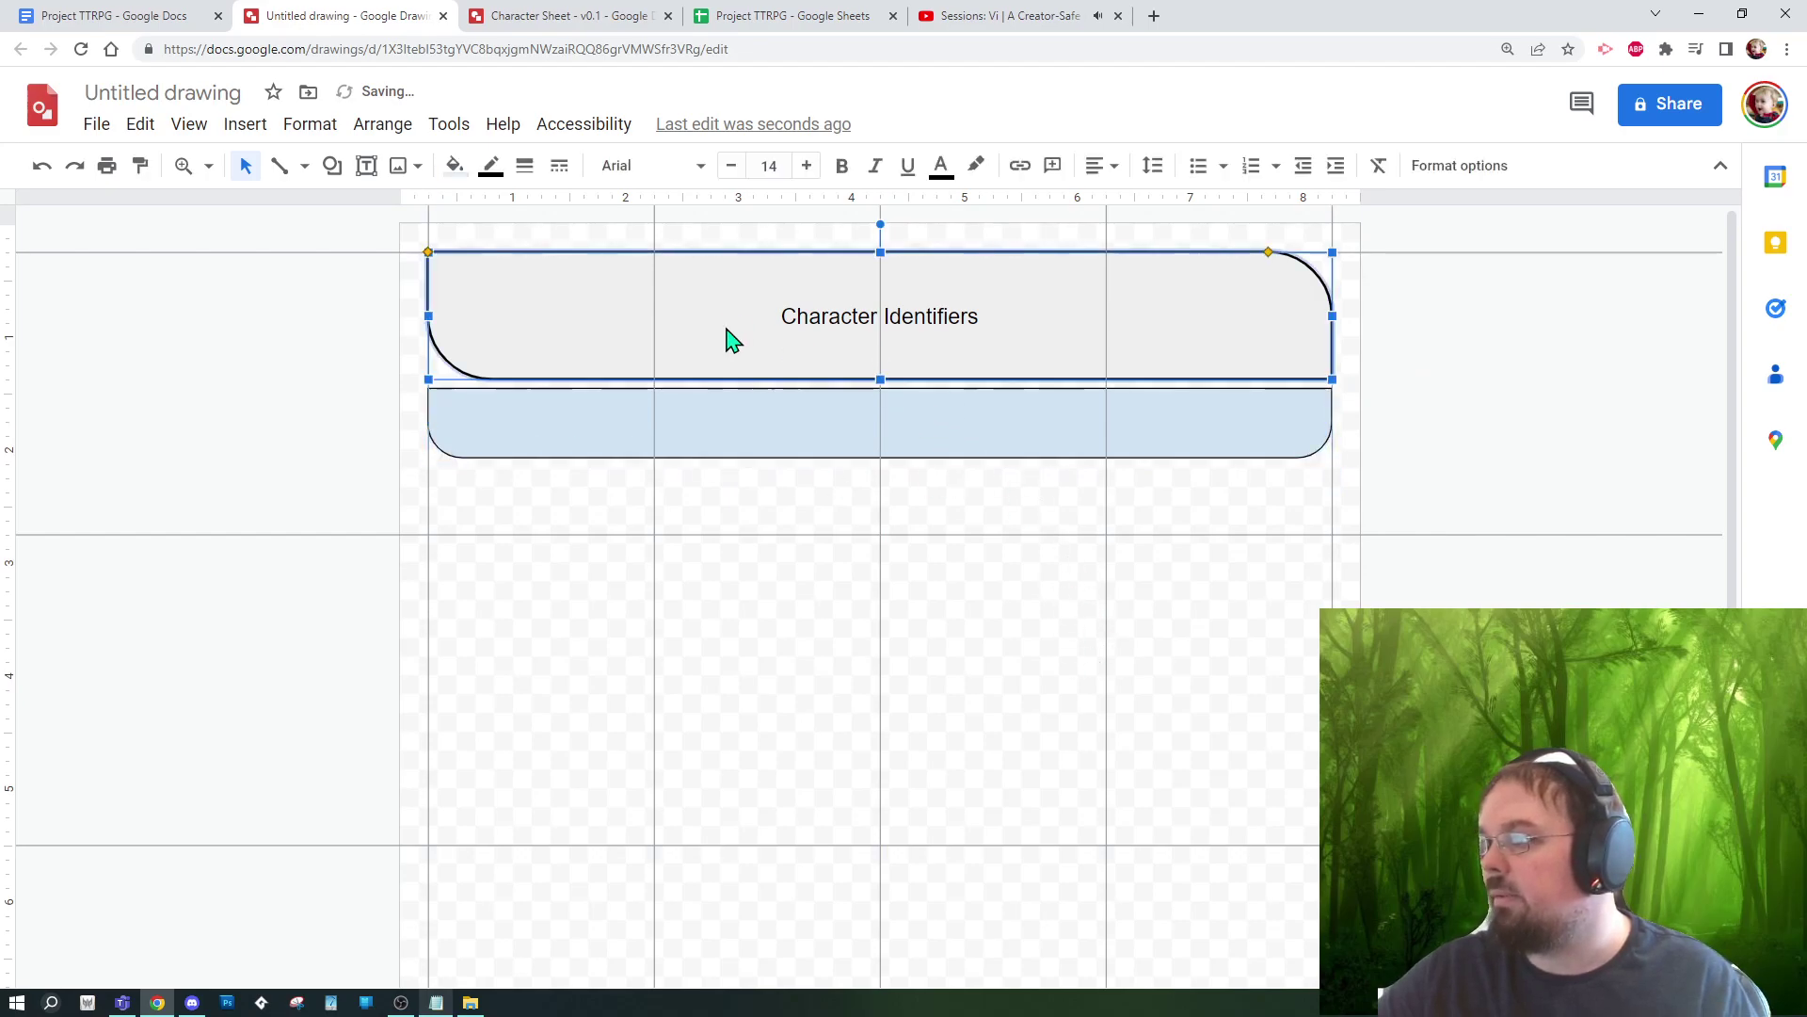
{"action": "left_click", "coordinate": [520, 447]}
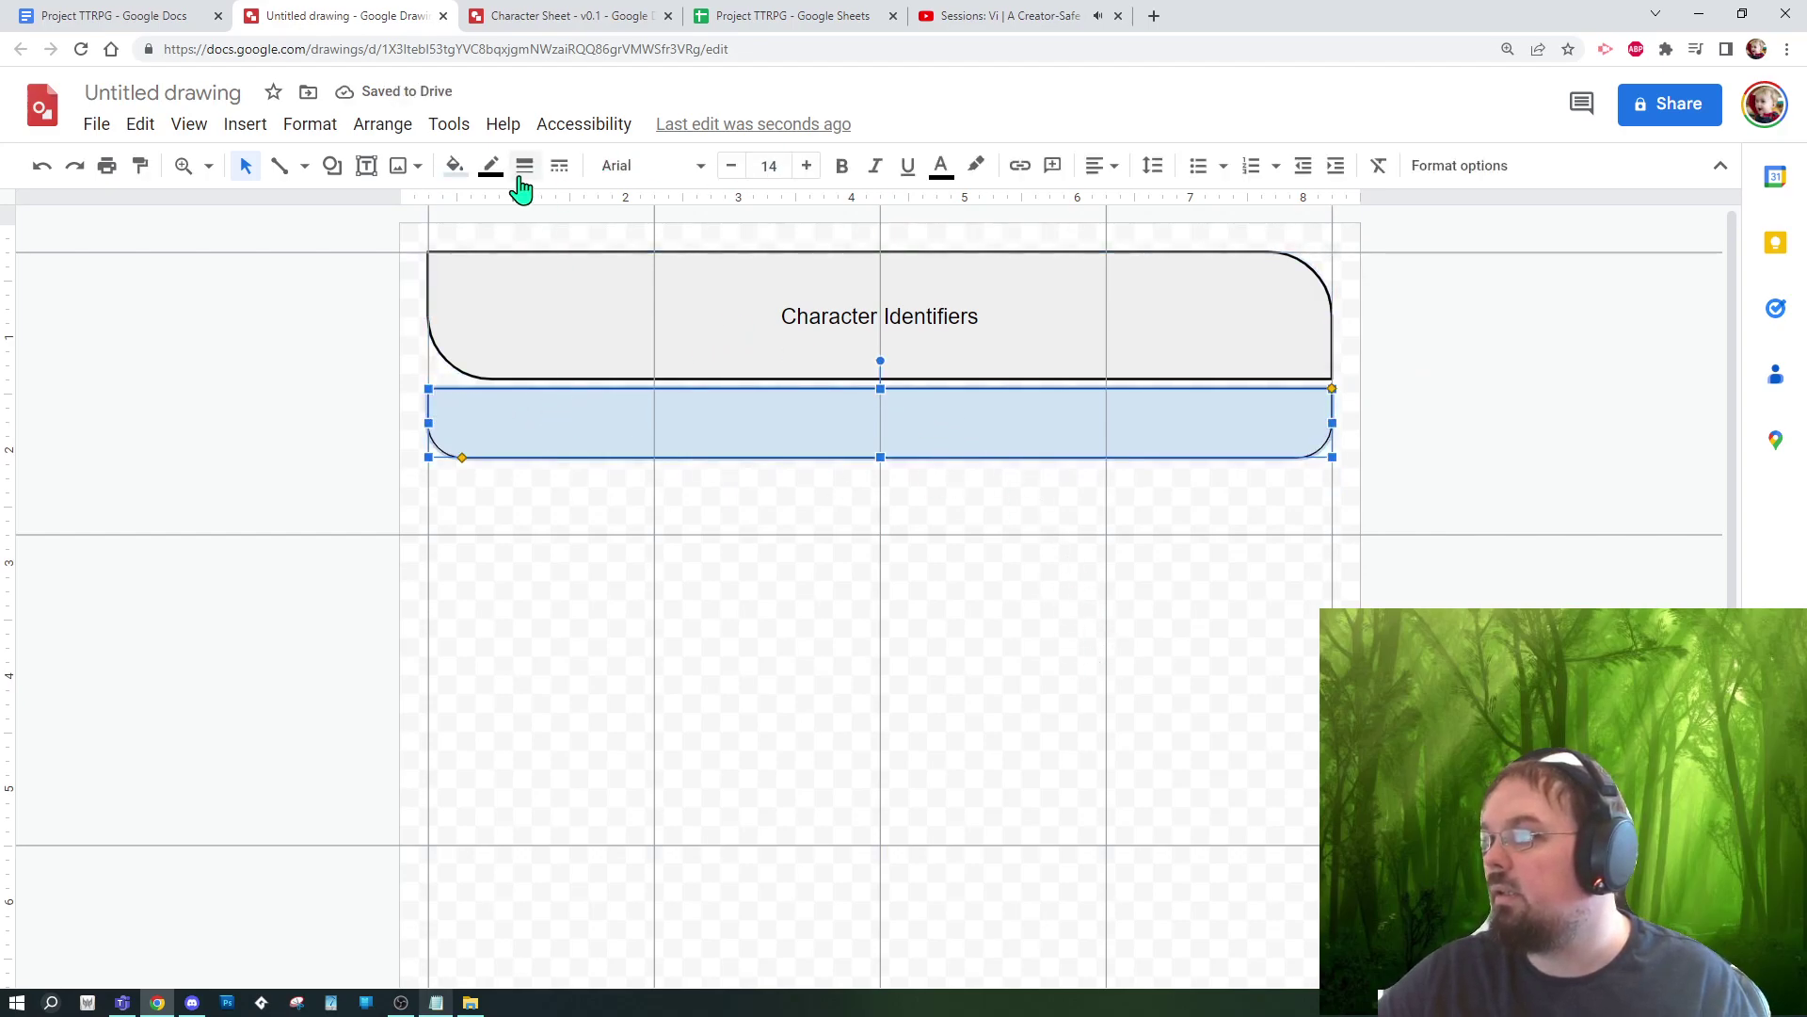
Step: Fill the new bar teal-grey and set its text to centre alignment
{"action": "left_click", "coordinate": [455, 166]}
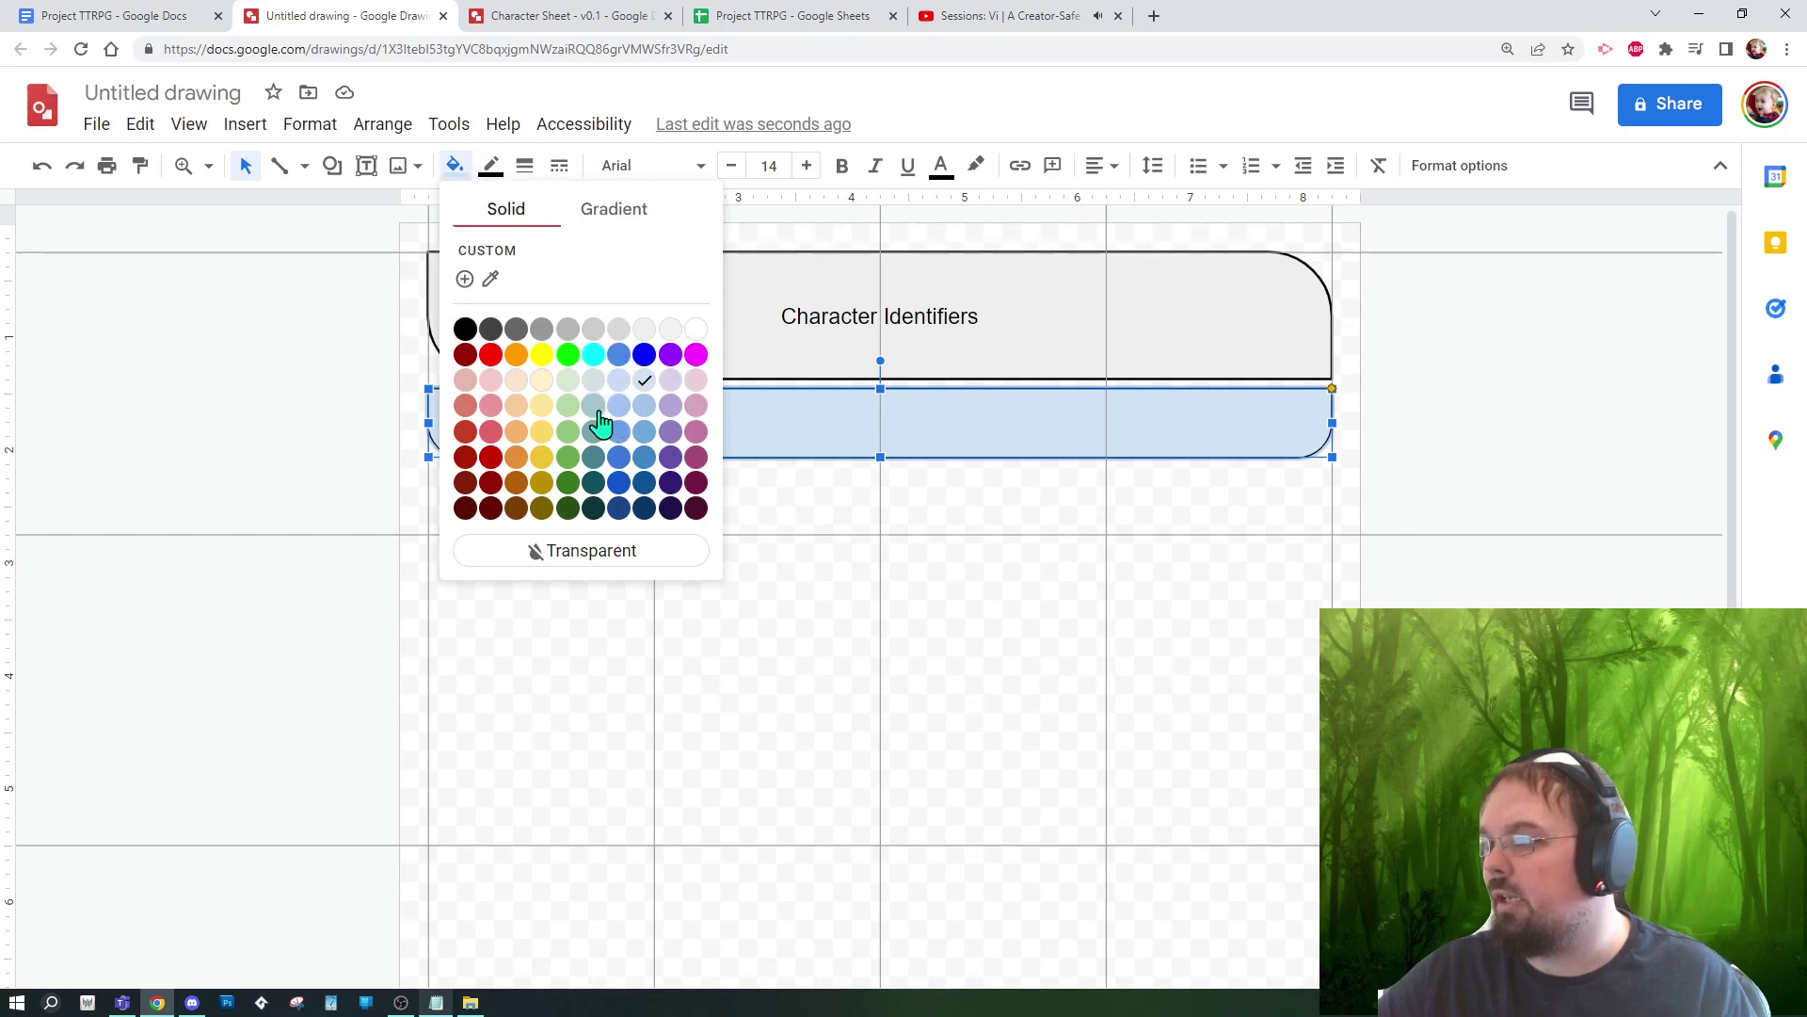
{"action": "left_click", "coordinate": [599, 414]}
{"action": "left_click", "coordinate": [932, 504]}
{"action": "left_click", "coordinate": [941, 424]}
{"action": "left_click", "coordinate": [940, 423]}
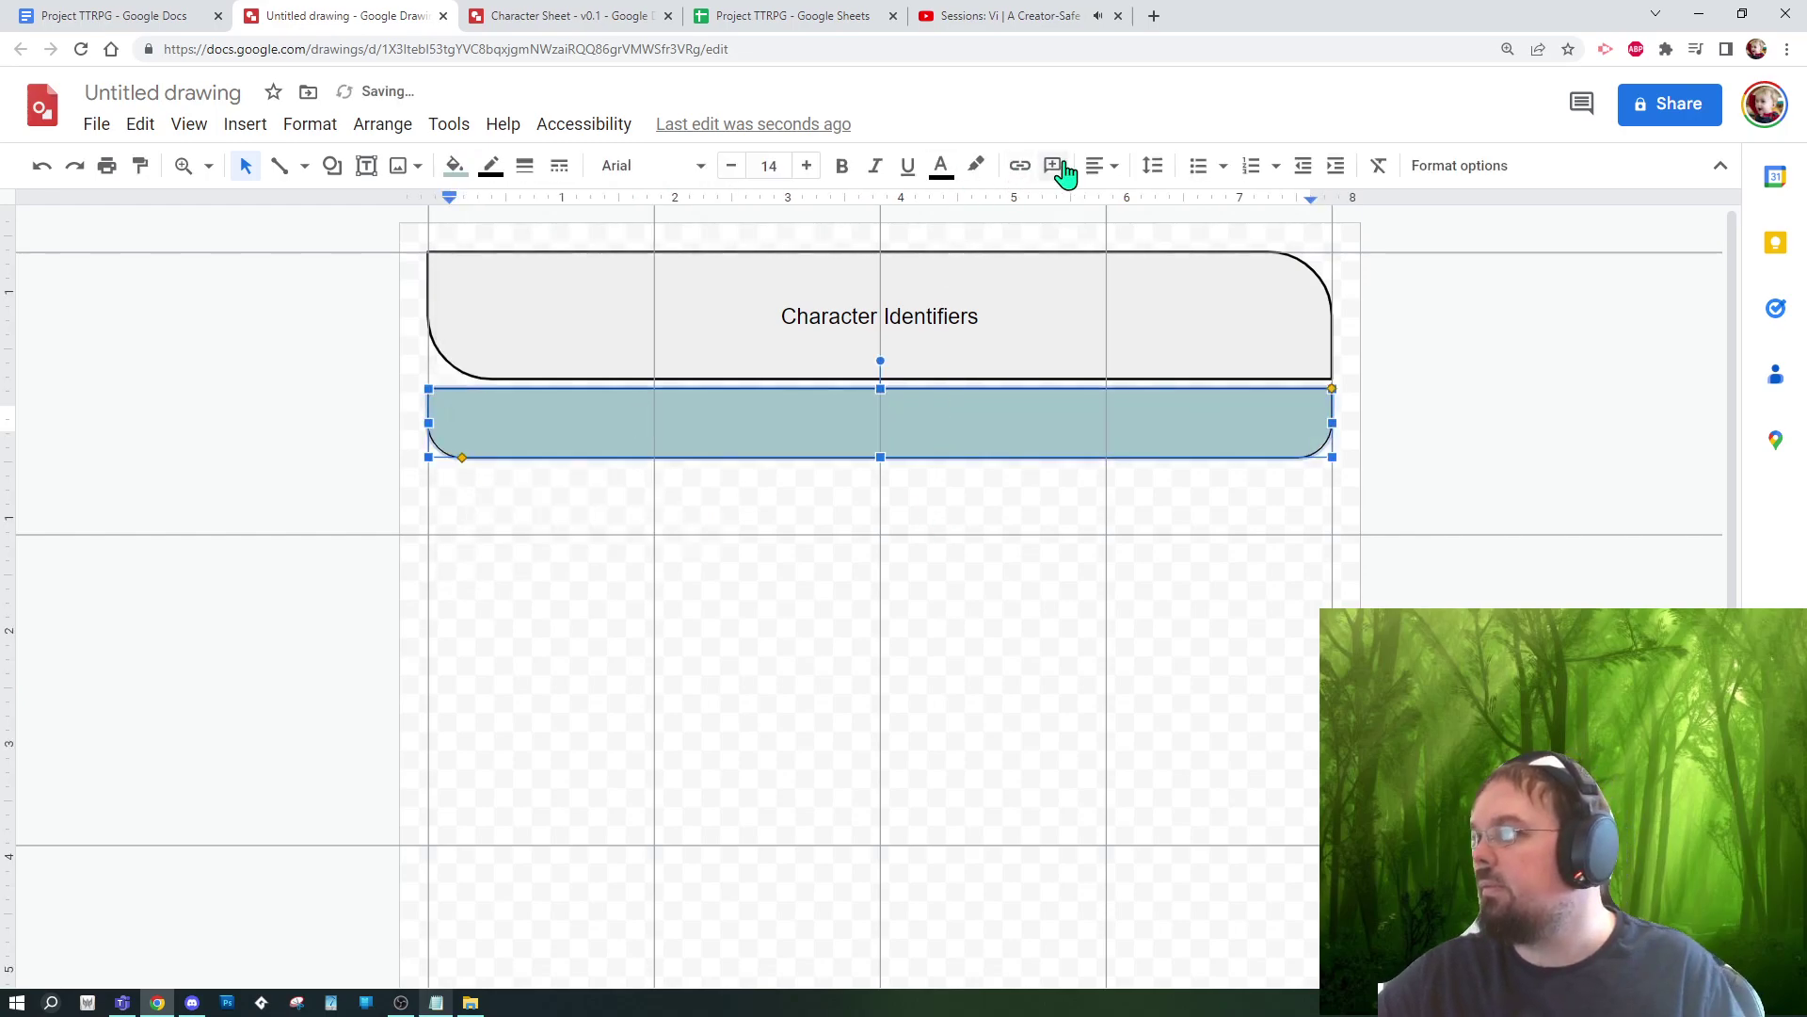
{"action": "left_click", "coordinate": [1104, 166]}
{"action": "left_click", "coordinate": [1141, 202]}
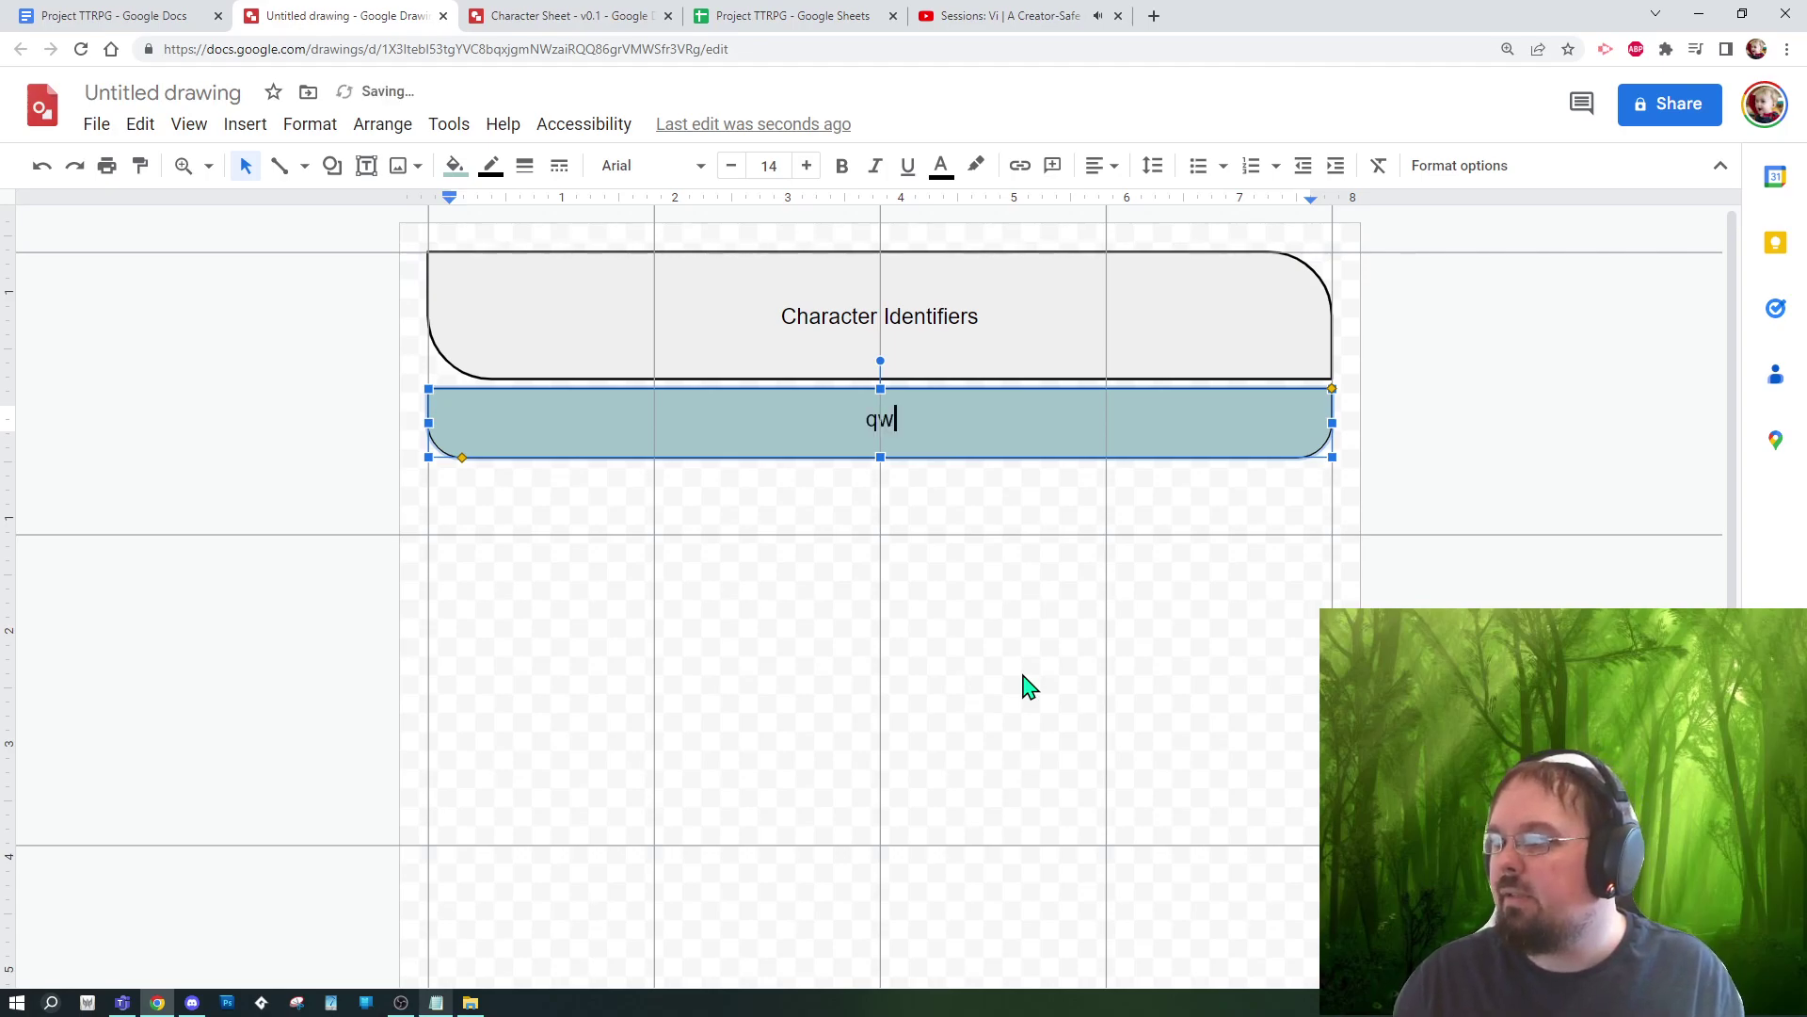
Step: Fix the stray character and finish the bar's text as 'CORE STATS'
{"action": "key", "text": "BackSpace"}
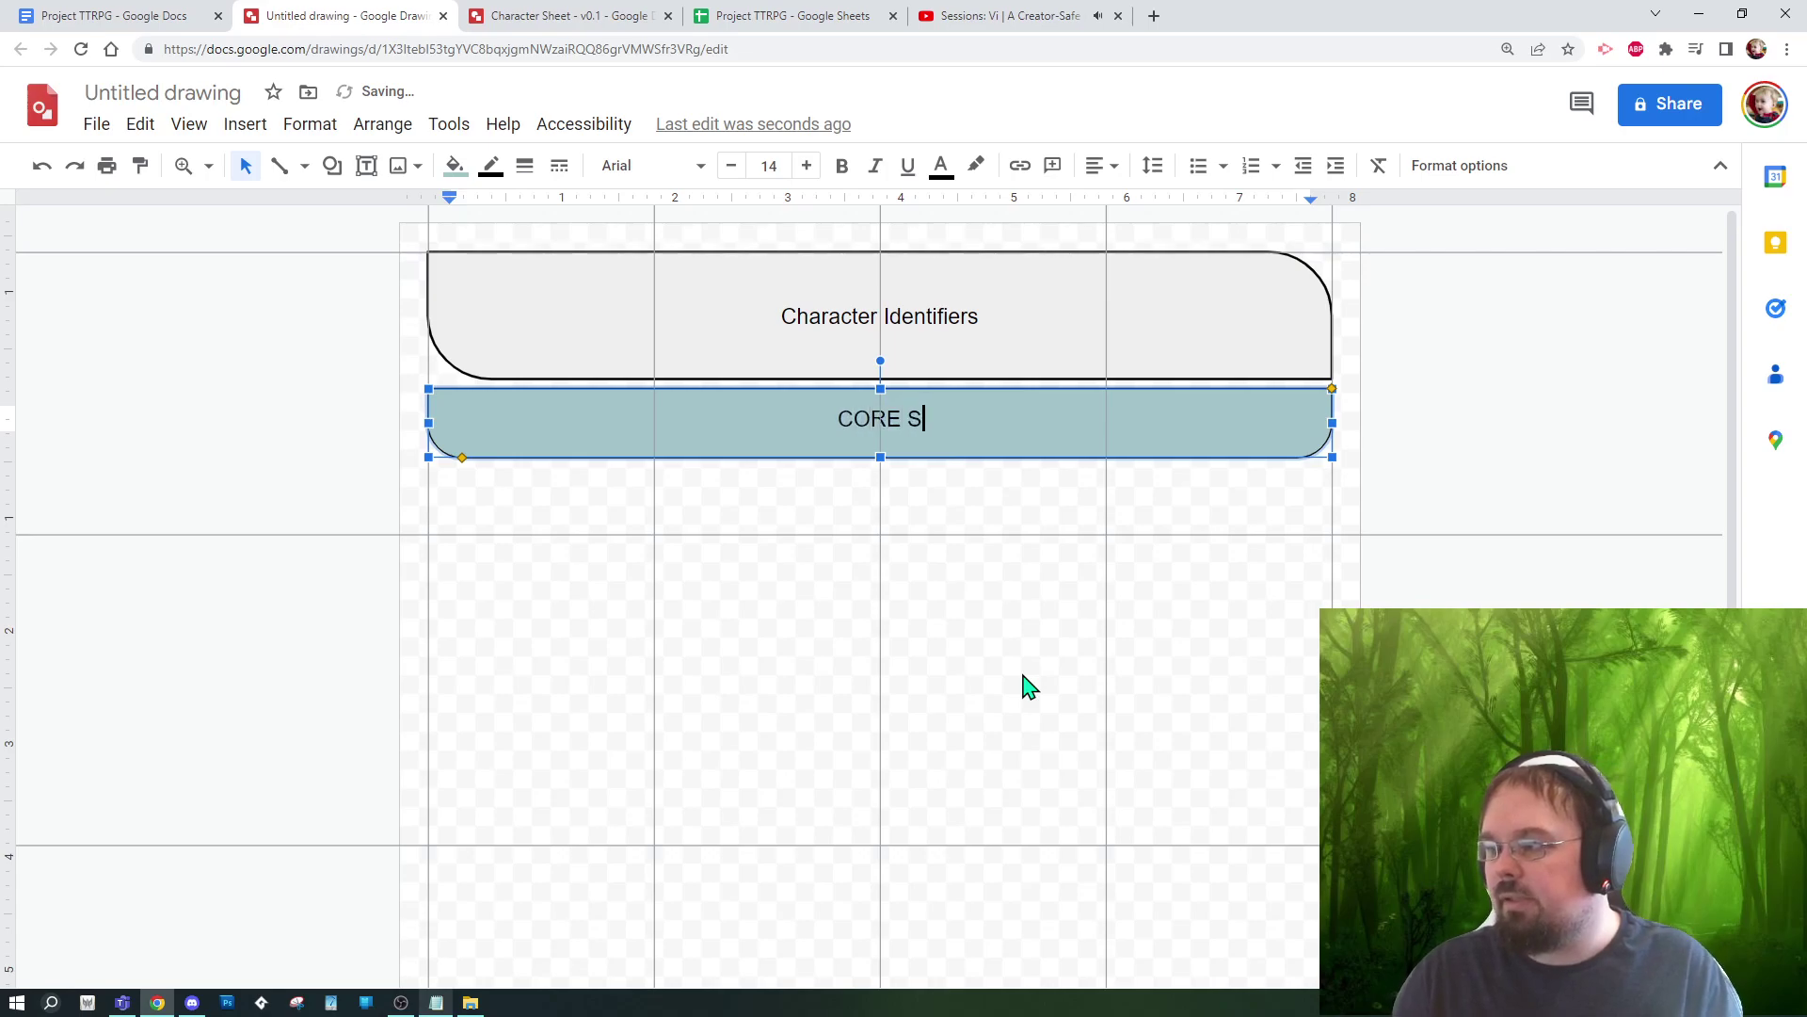
{"action": "type", "text": "TATS"}
{"action": "key", "text": "Return"}
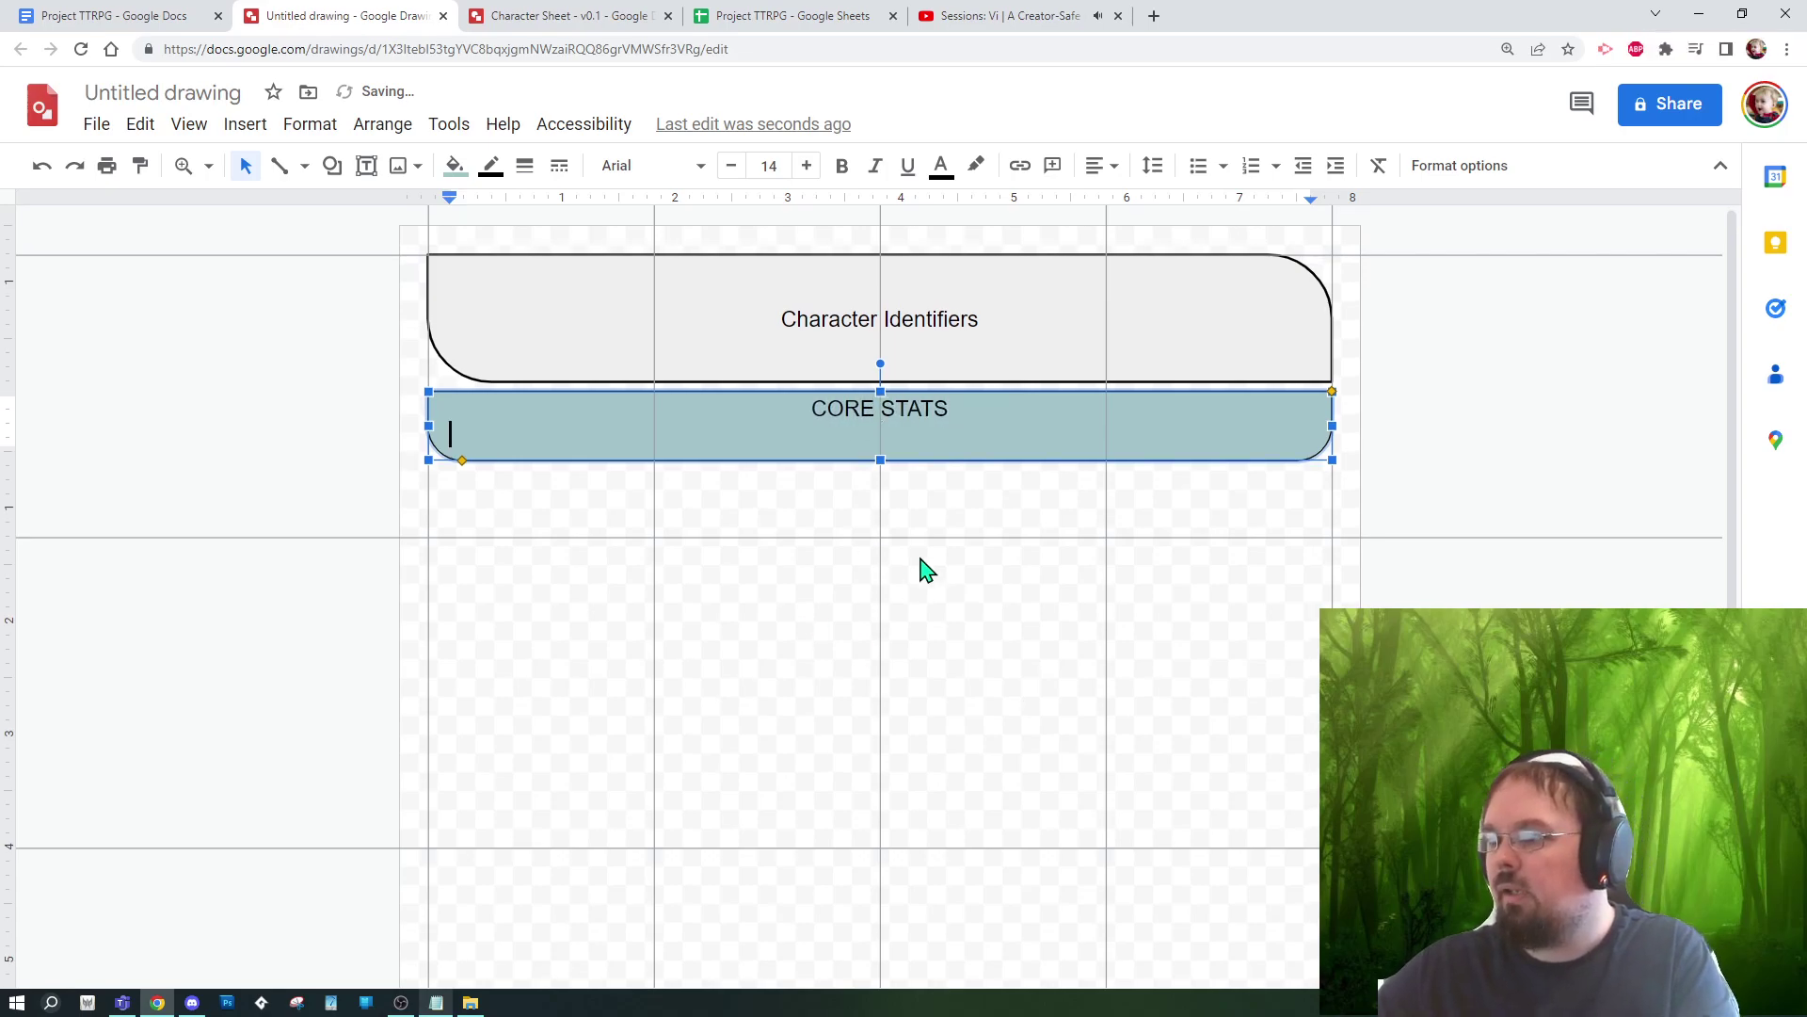
{"action": "left_click", "coordinate": [927, 565]}
{"action": "left_click", "coordinate": [970, 363]}
{"action": "left_click", "coordinate": [988, 516]}
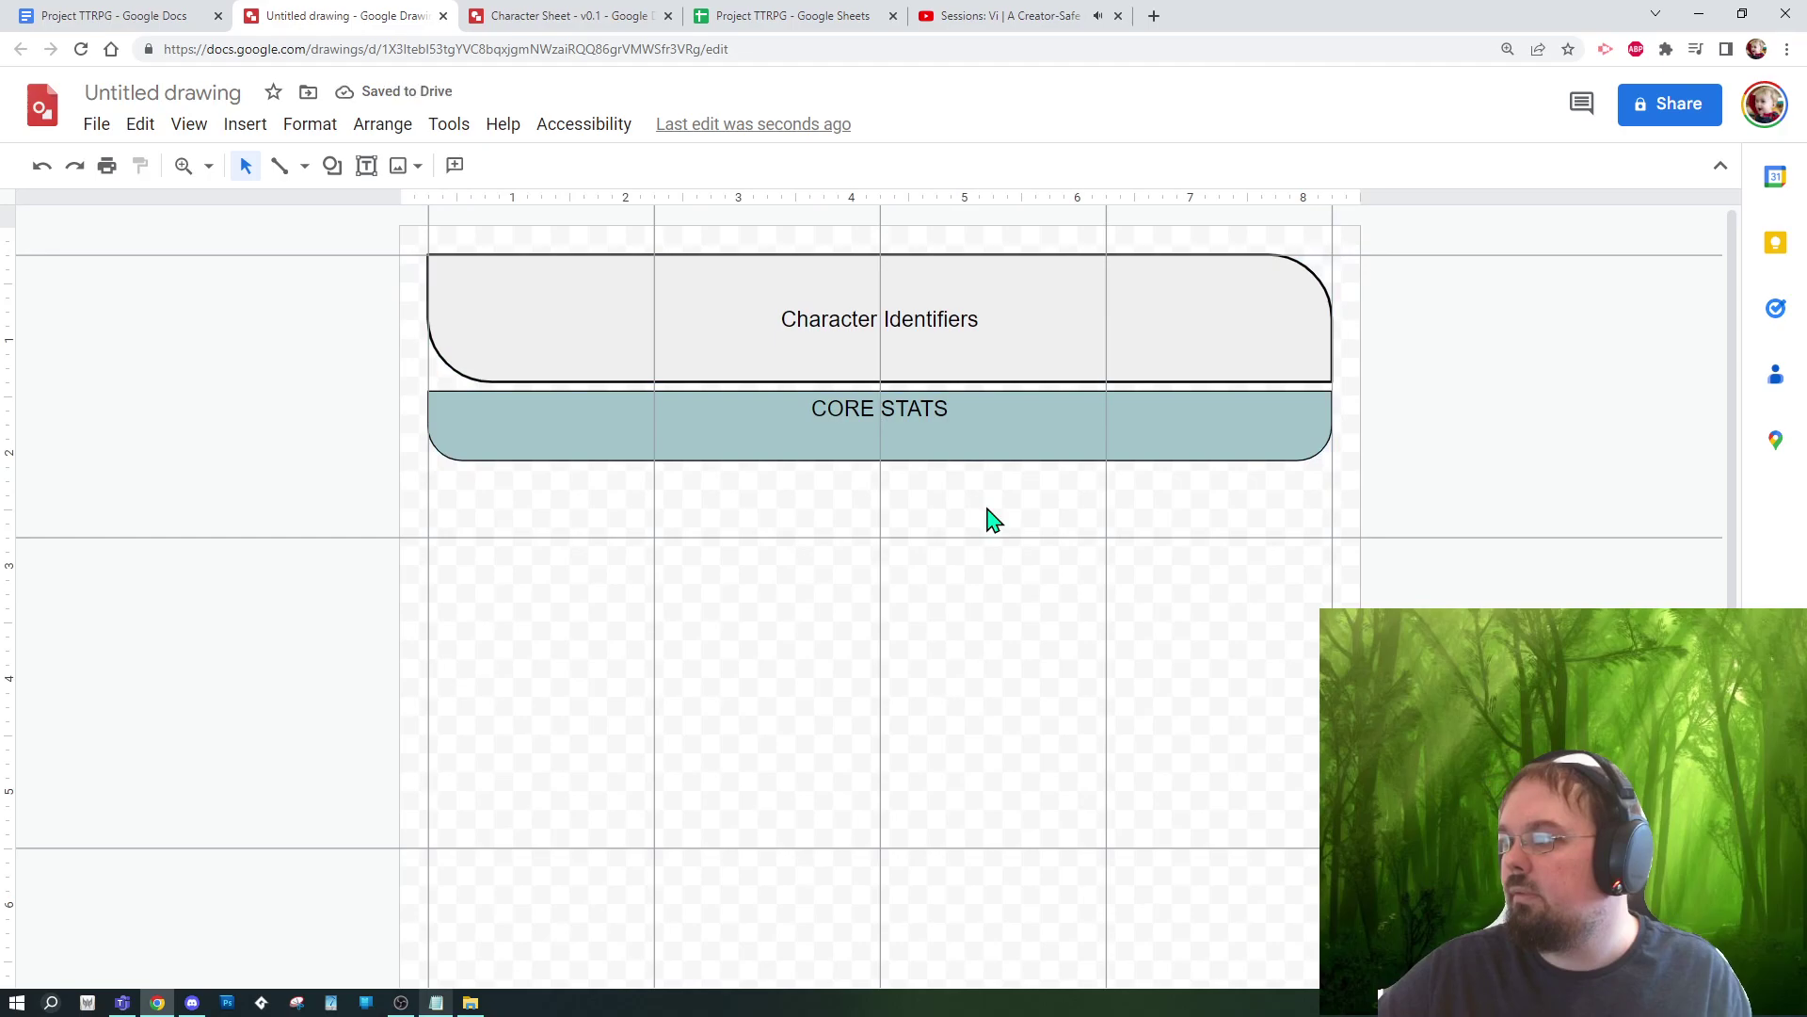
{"action": "double_click", "coordinate": [938, 436]}
{"action": "left_click", "coordinate": [950, 649]}
Step: Nudge the CORE STATS bar slightly down and make it a little taller
{"action": "left_click", "coordinate": [915, 447]}
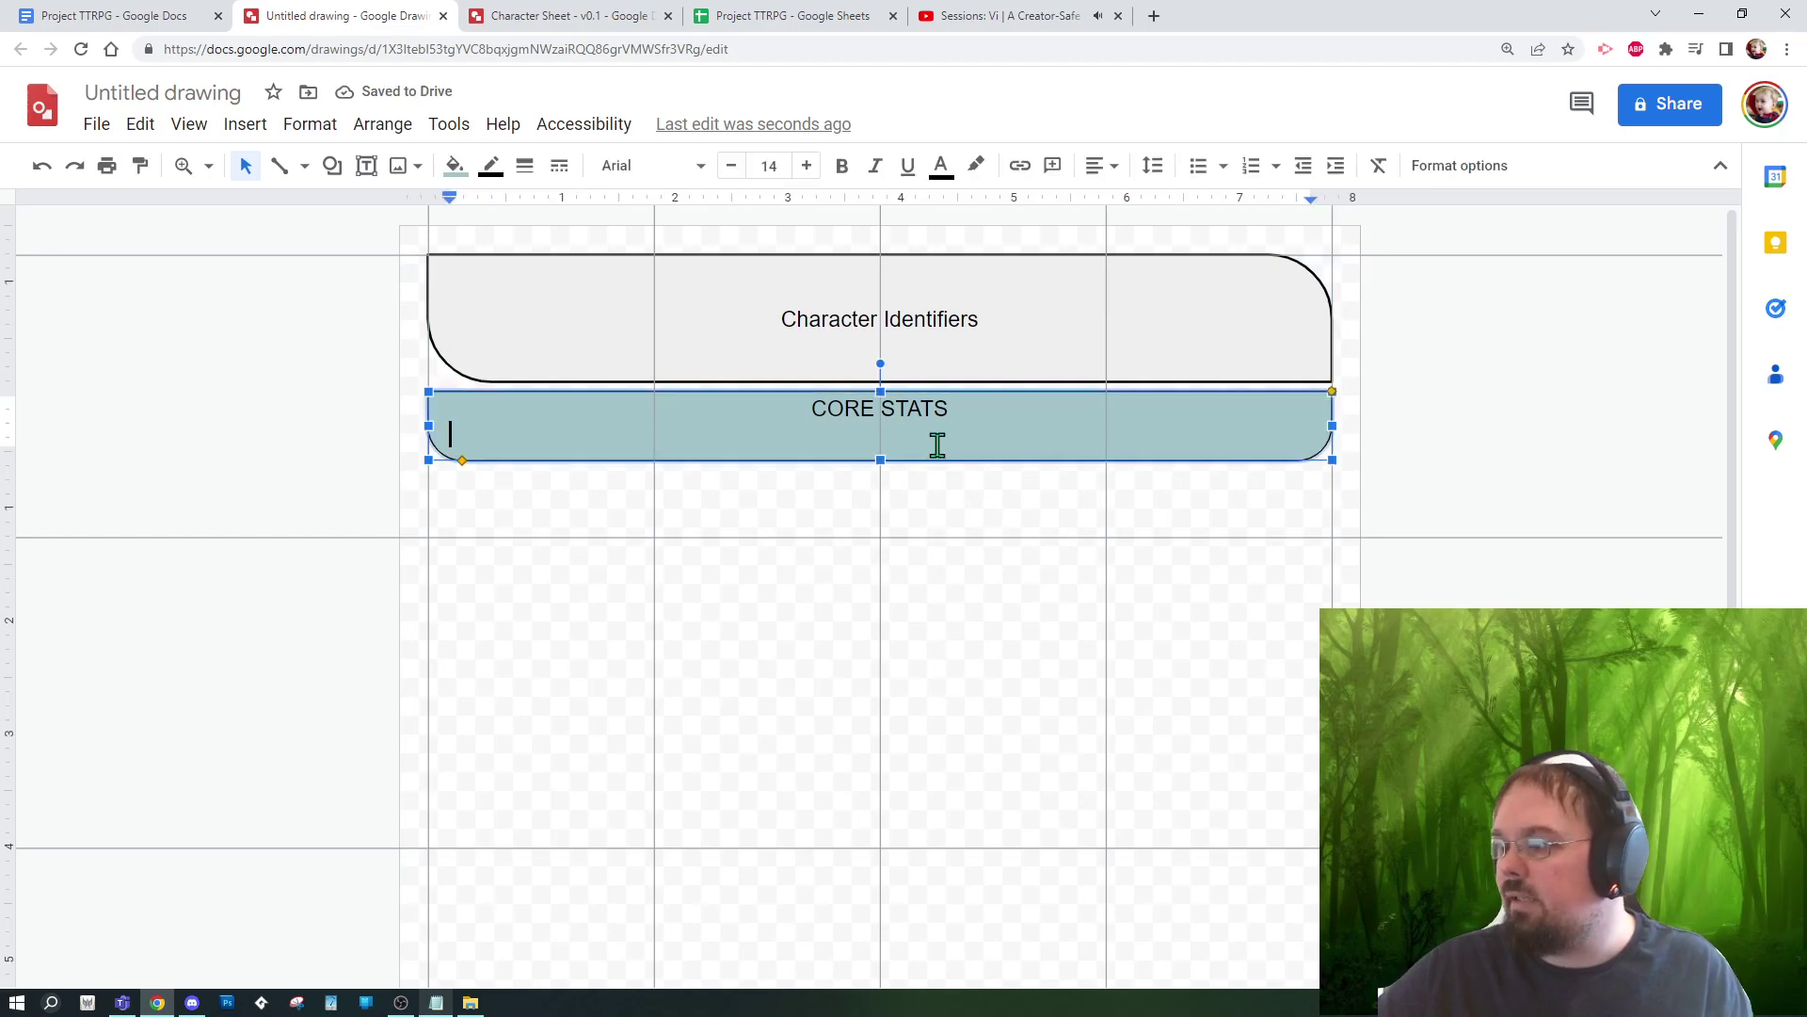
{"action": "left_click_drag", "start_coordinate": [944, 455], "coordinate": [945, 466]}
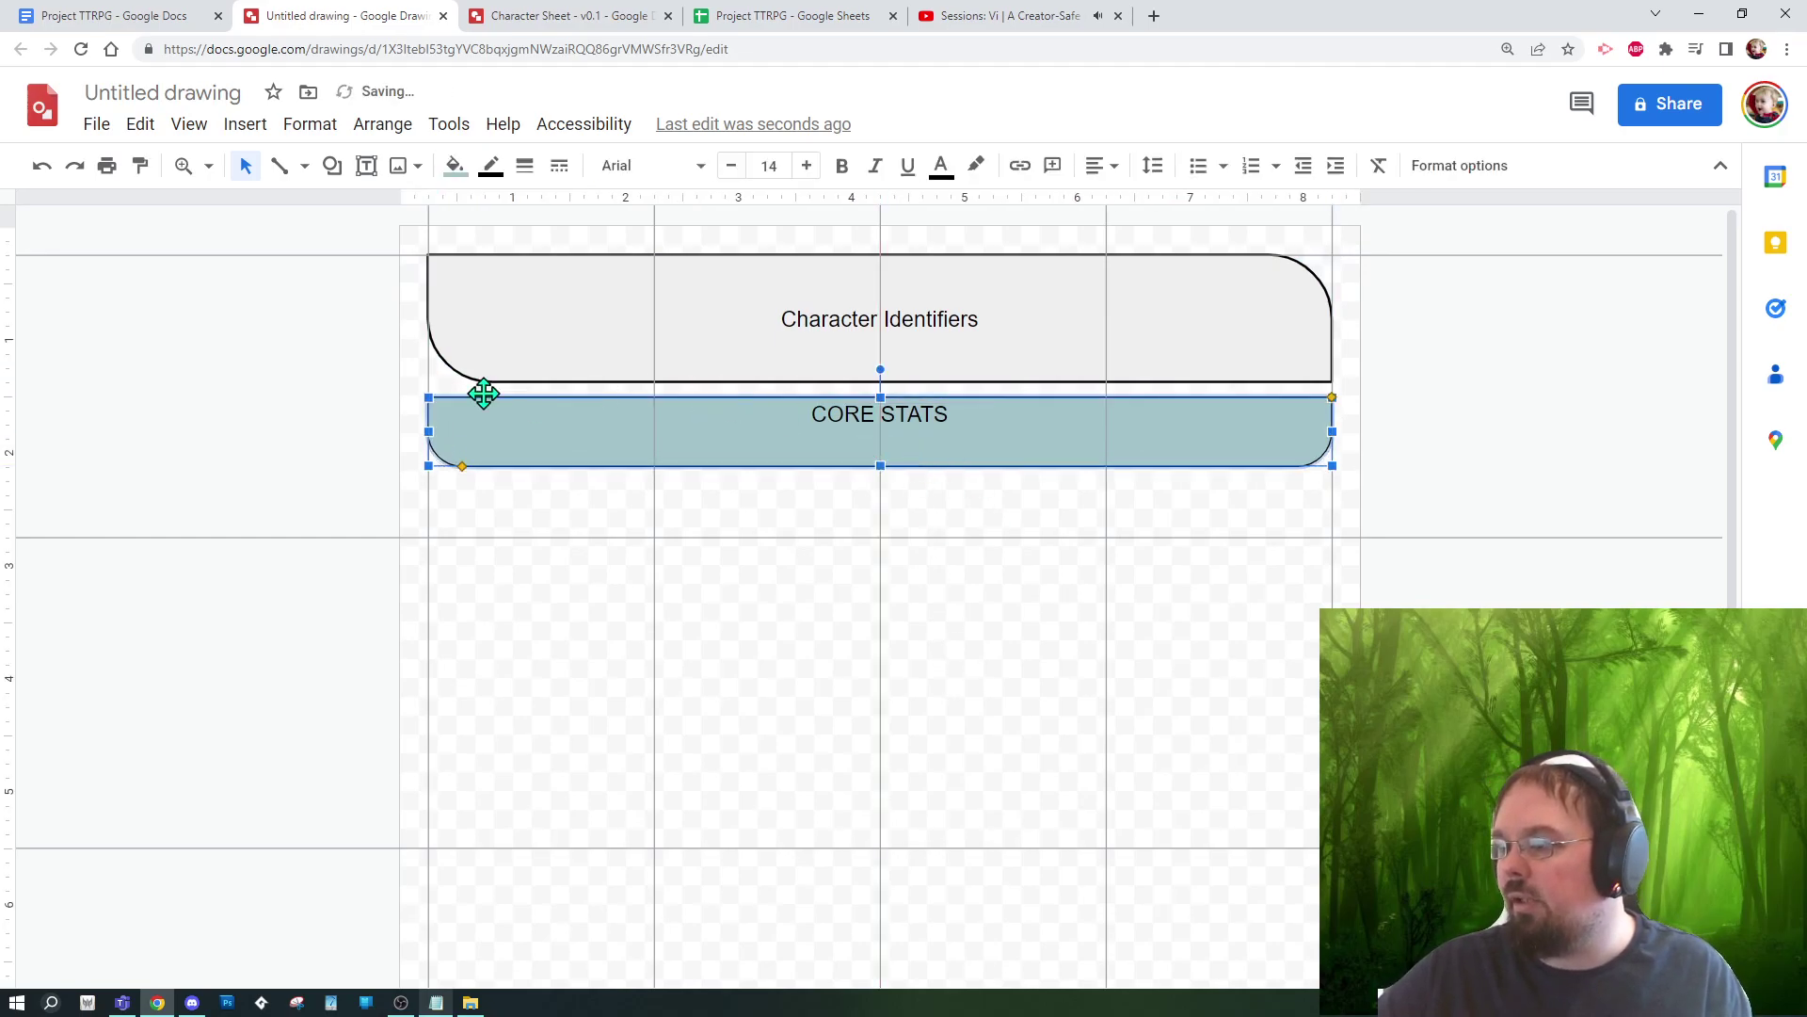
{"action": "left_click", "coordinate": [1118, 635]}
{"action": "left_click", "coordinate": [930, 450]}
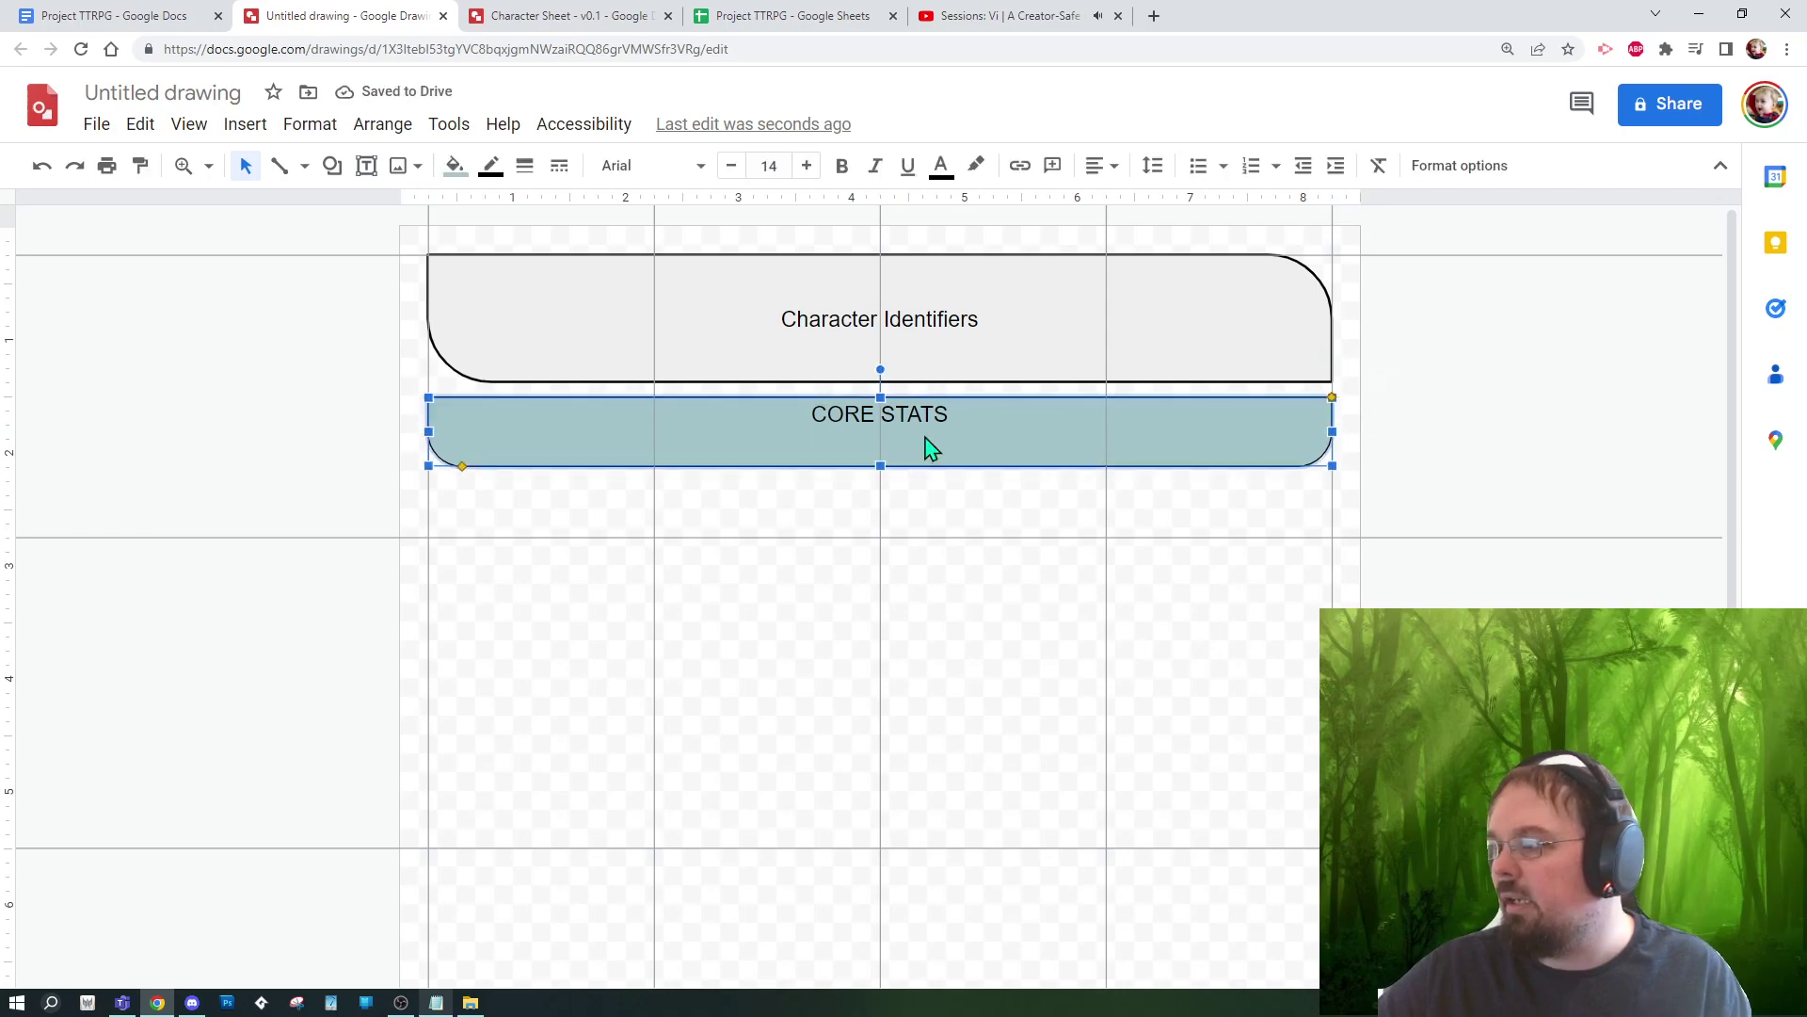
{"action": "left_click_drag", "start_coordinate": [883, 464], "coordinate": [886, 472]}
{"action": "left_click", "coordinate": [996, 602]}
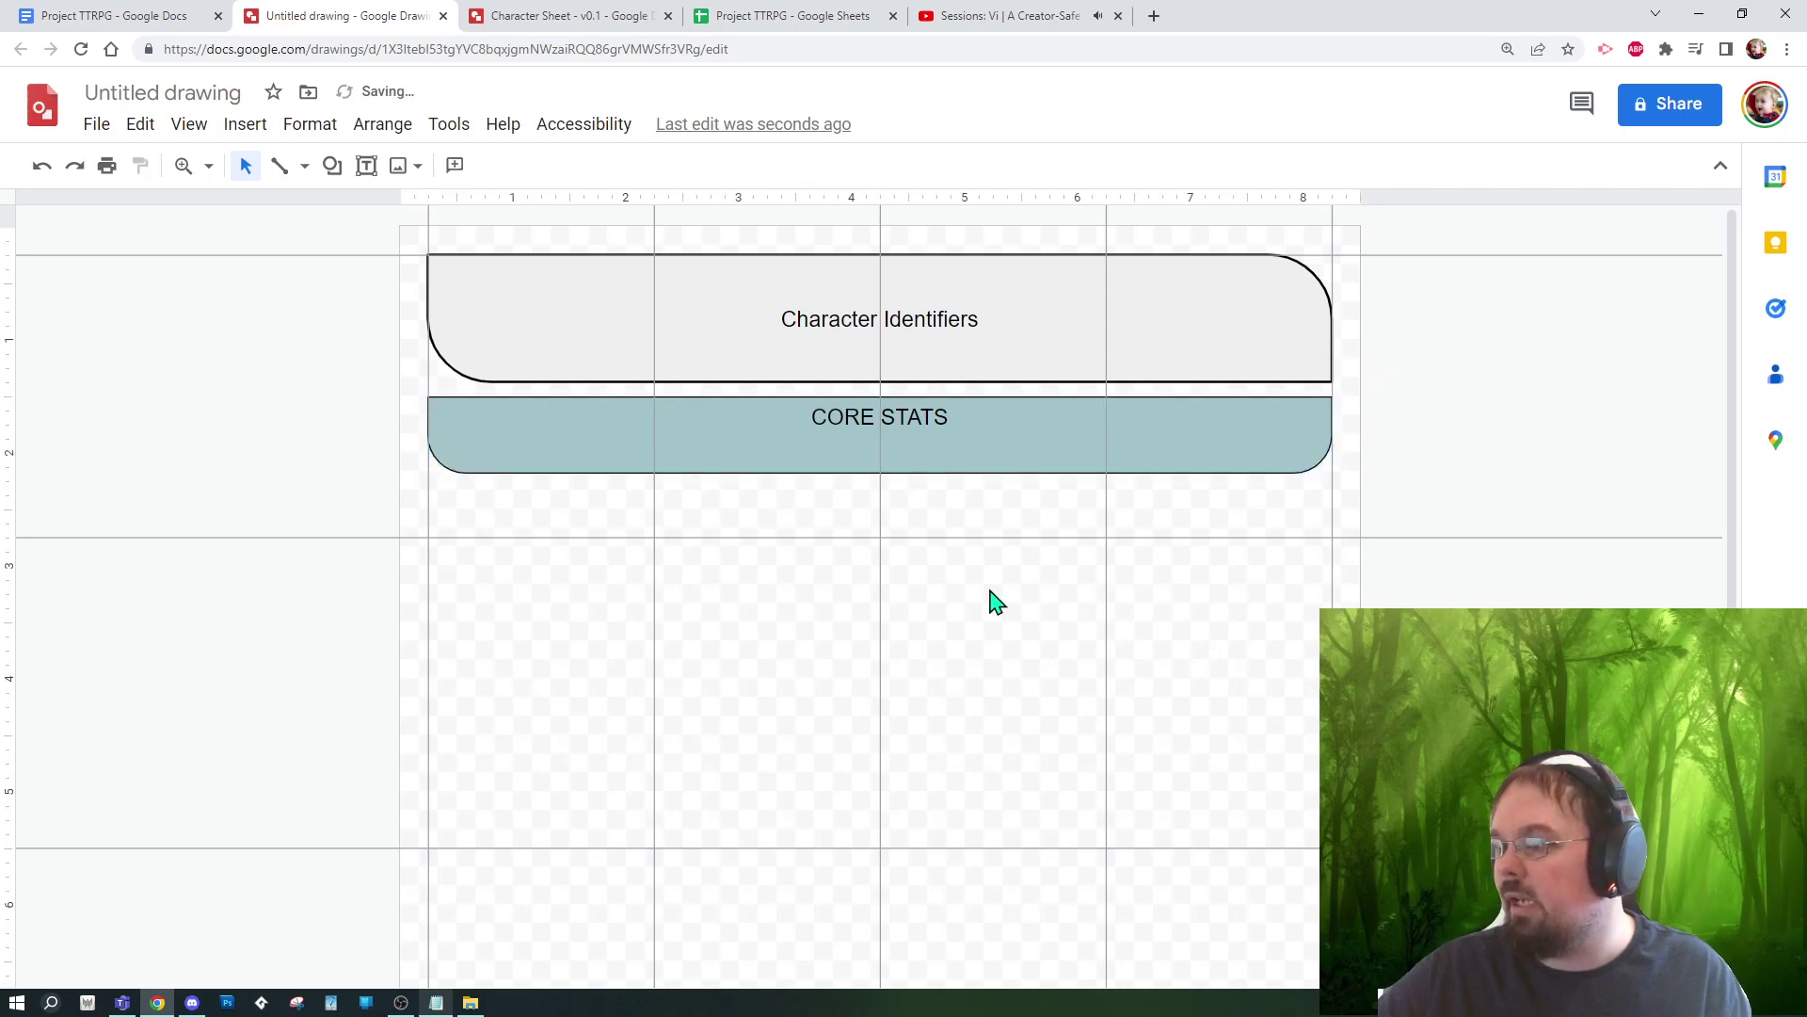
{"action": "left_click", "coordinate": [332, 166]}
Step: Draw a small rounded rectangle inside the CORE STATS bar
{"action": "mouse_move", "coordinate": [516, 214]}
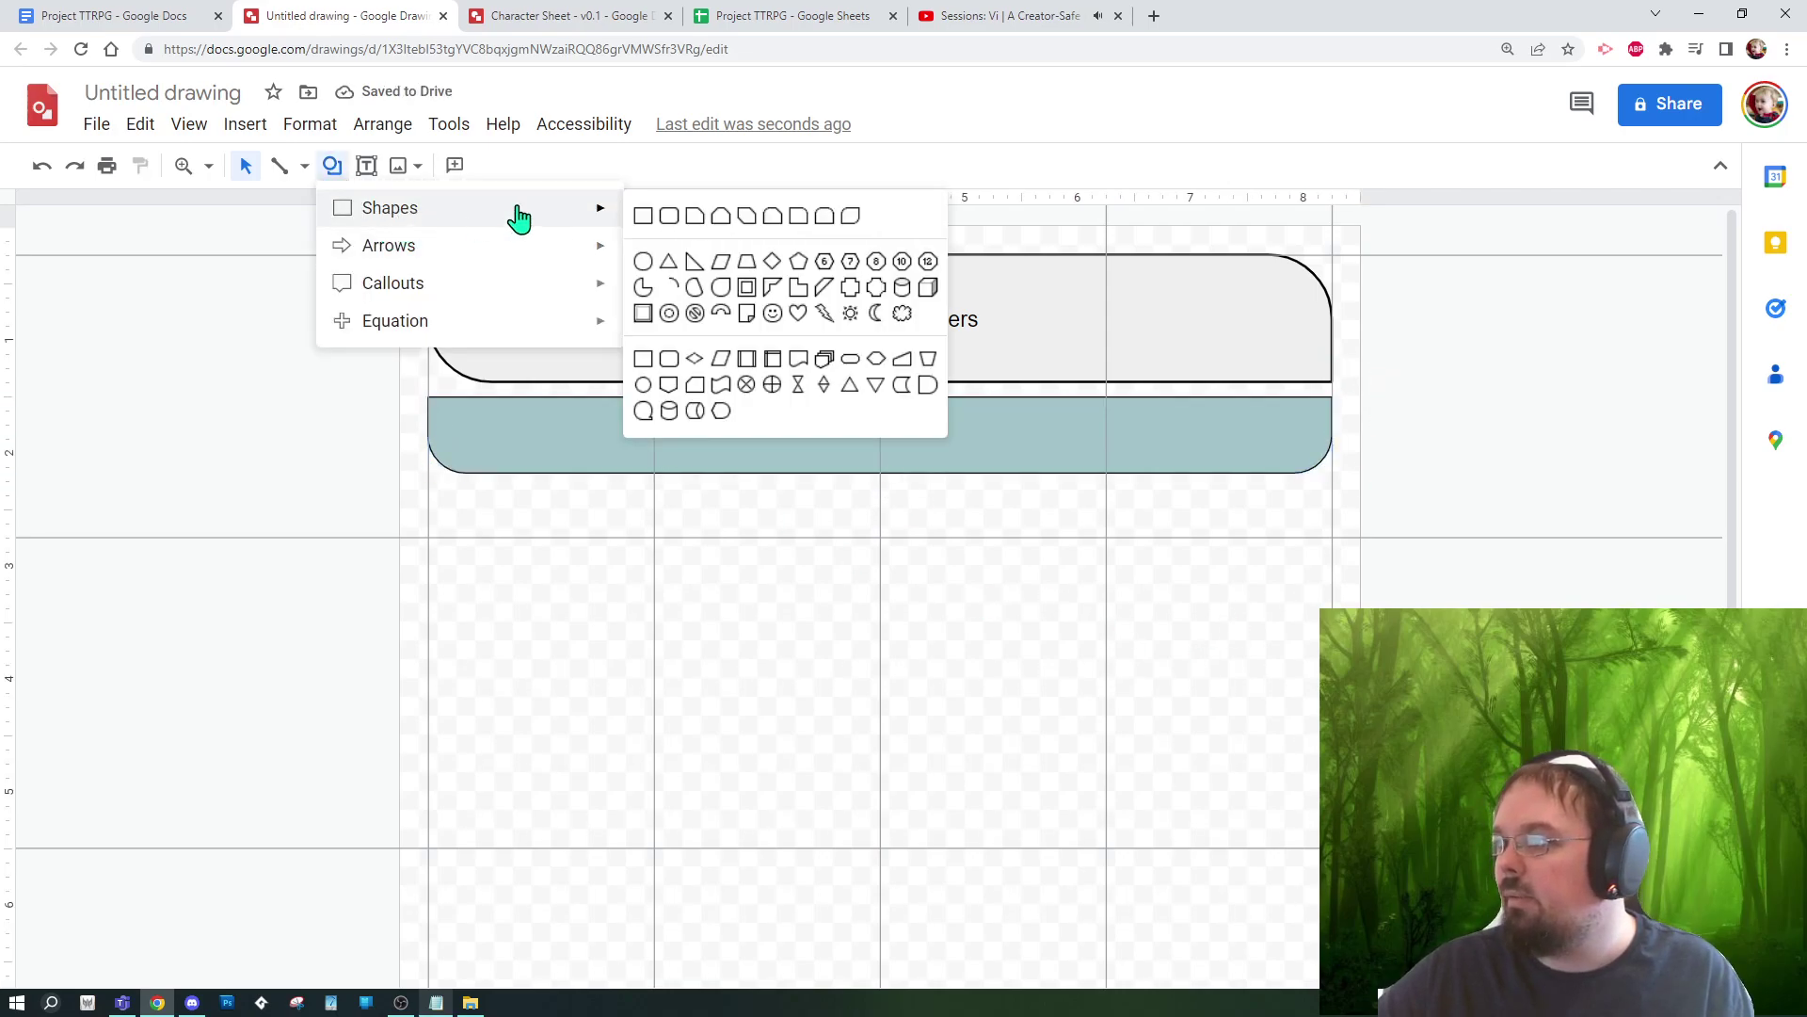
{"action": "left_click", "coordinate": [672, 217]}
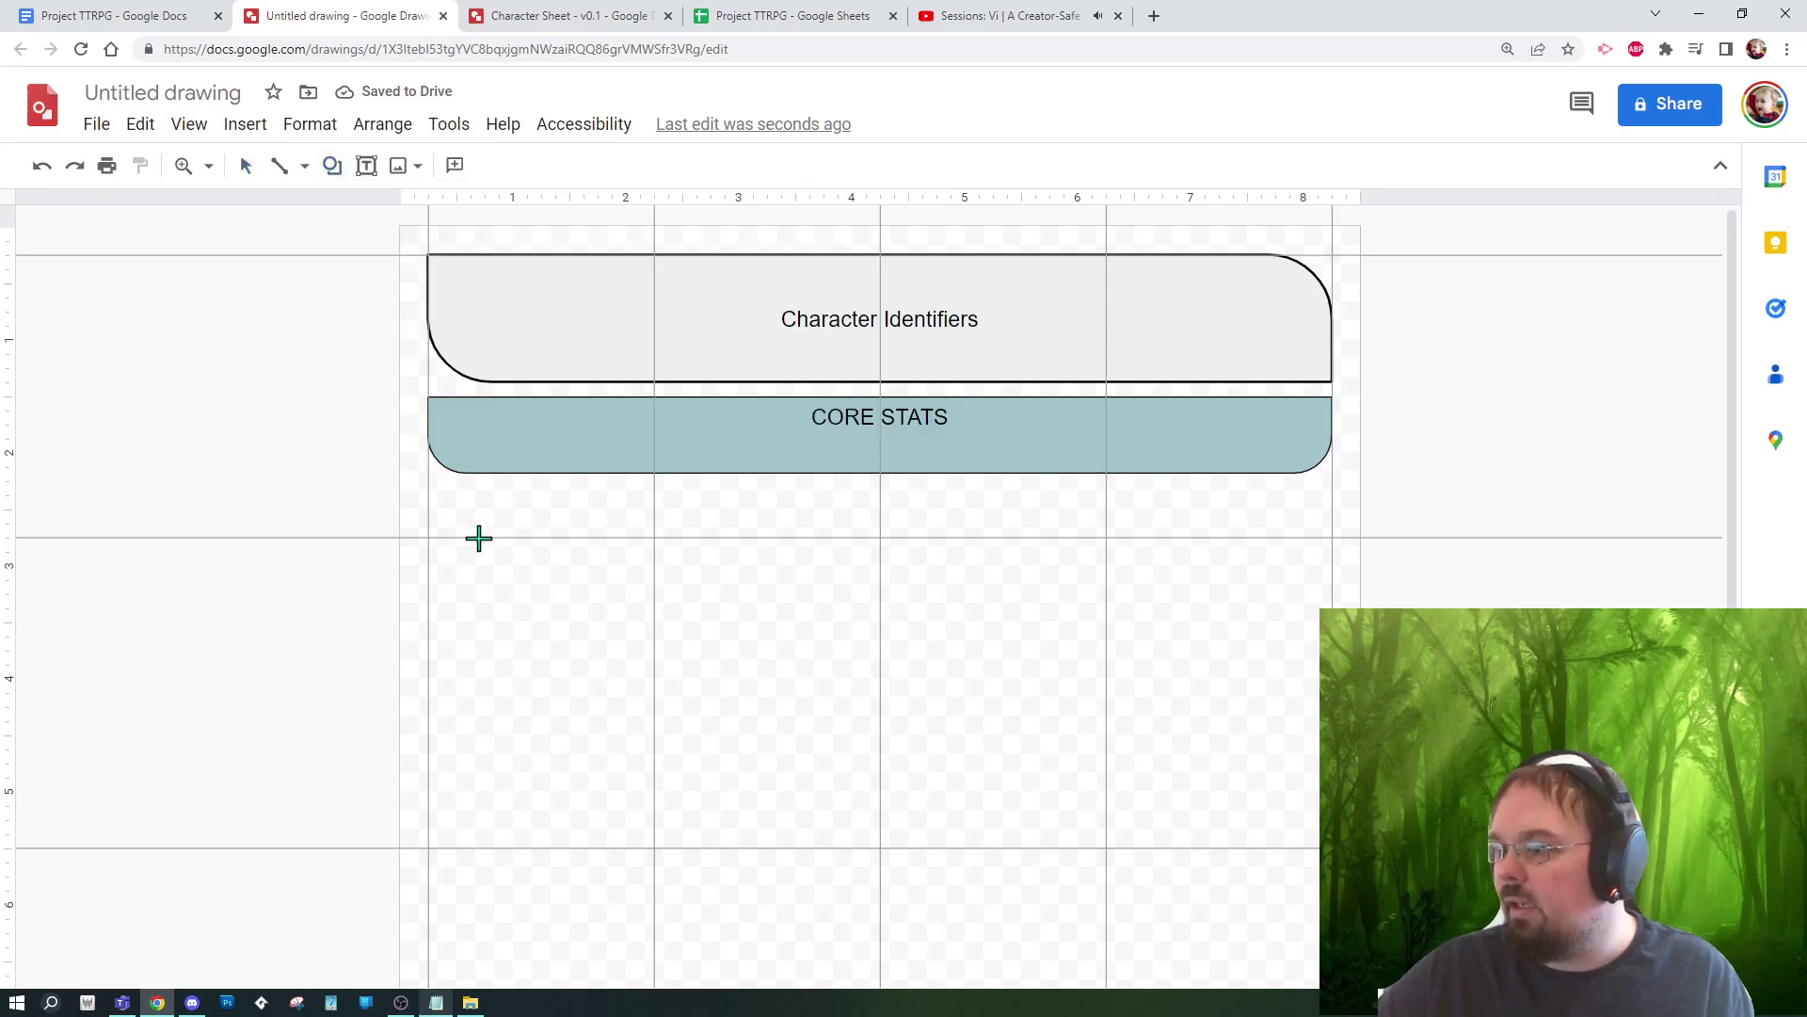
{"action": "left_click_drag", "start_coordinate": [476, 534], "coordinate": [631, 448]}
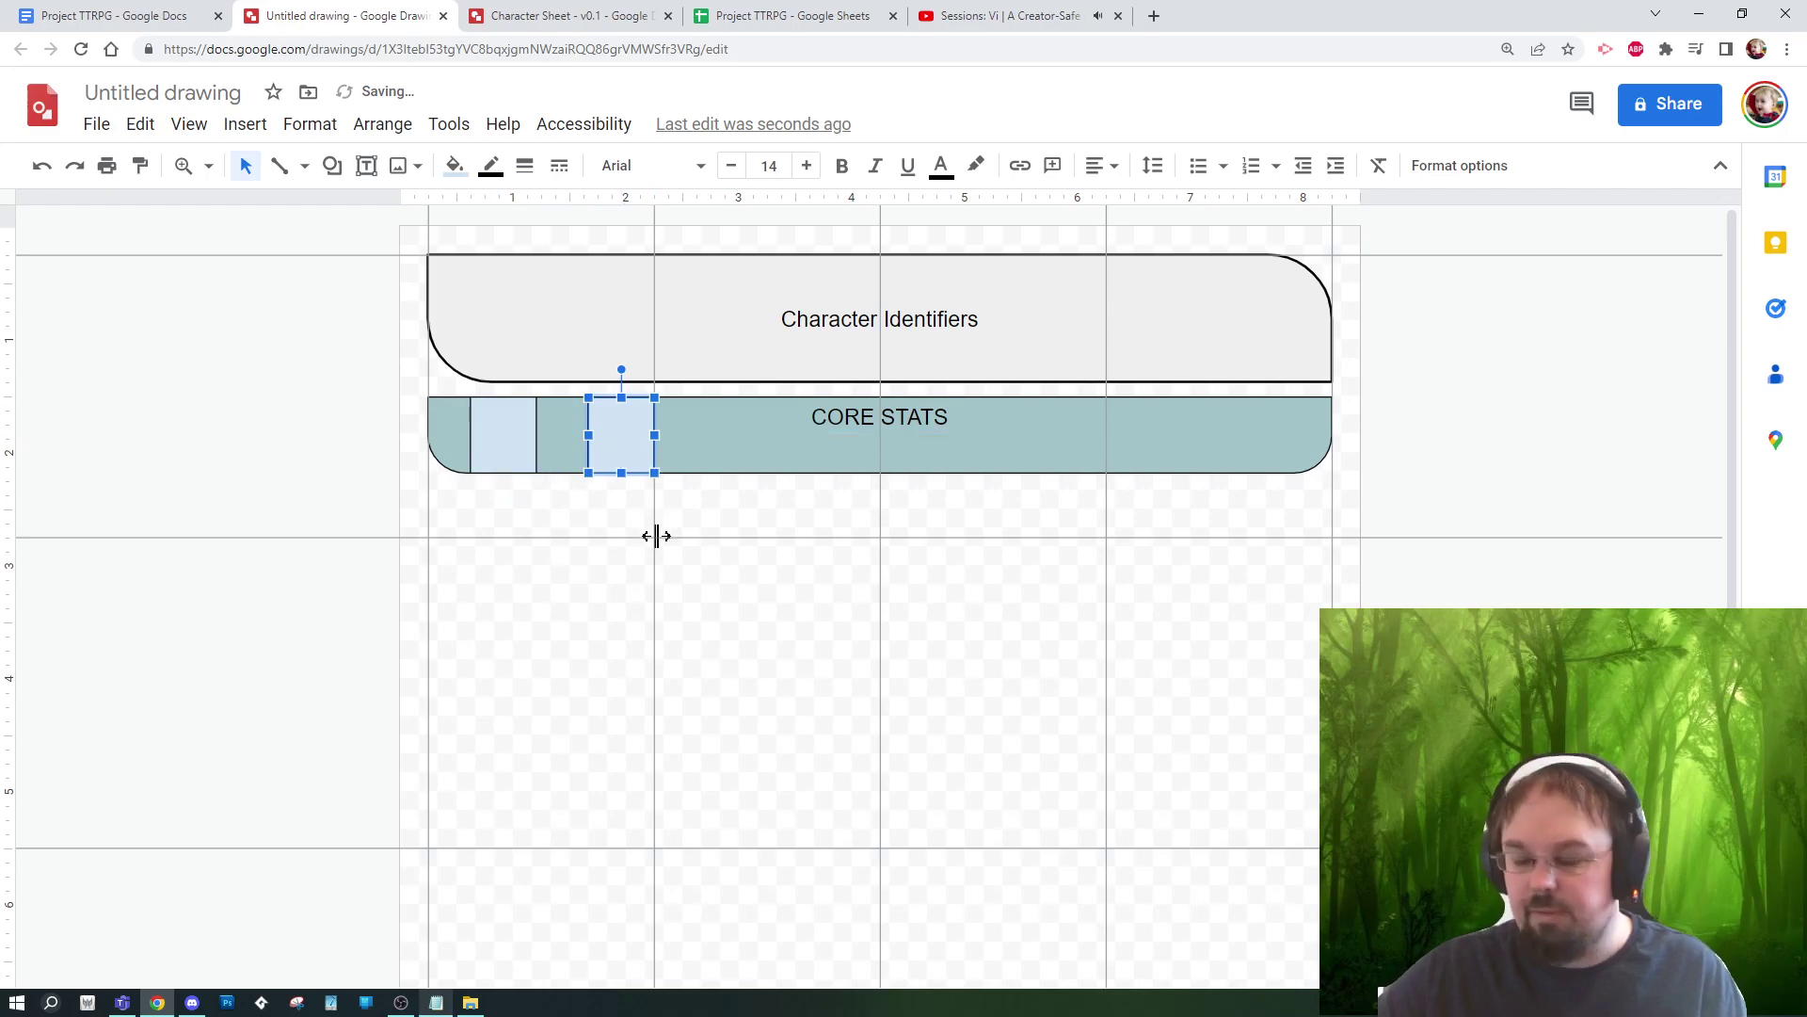
Step: Paste two copies of the small box and line them up along the bar
{"action": "key", "text": "ctrl+v"}
{"action": "left_click_drag", "start_coordinate": [536, 488], "coordinate": [732, 449]}
{"action": "key", "text": "ctrl+v"}
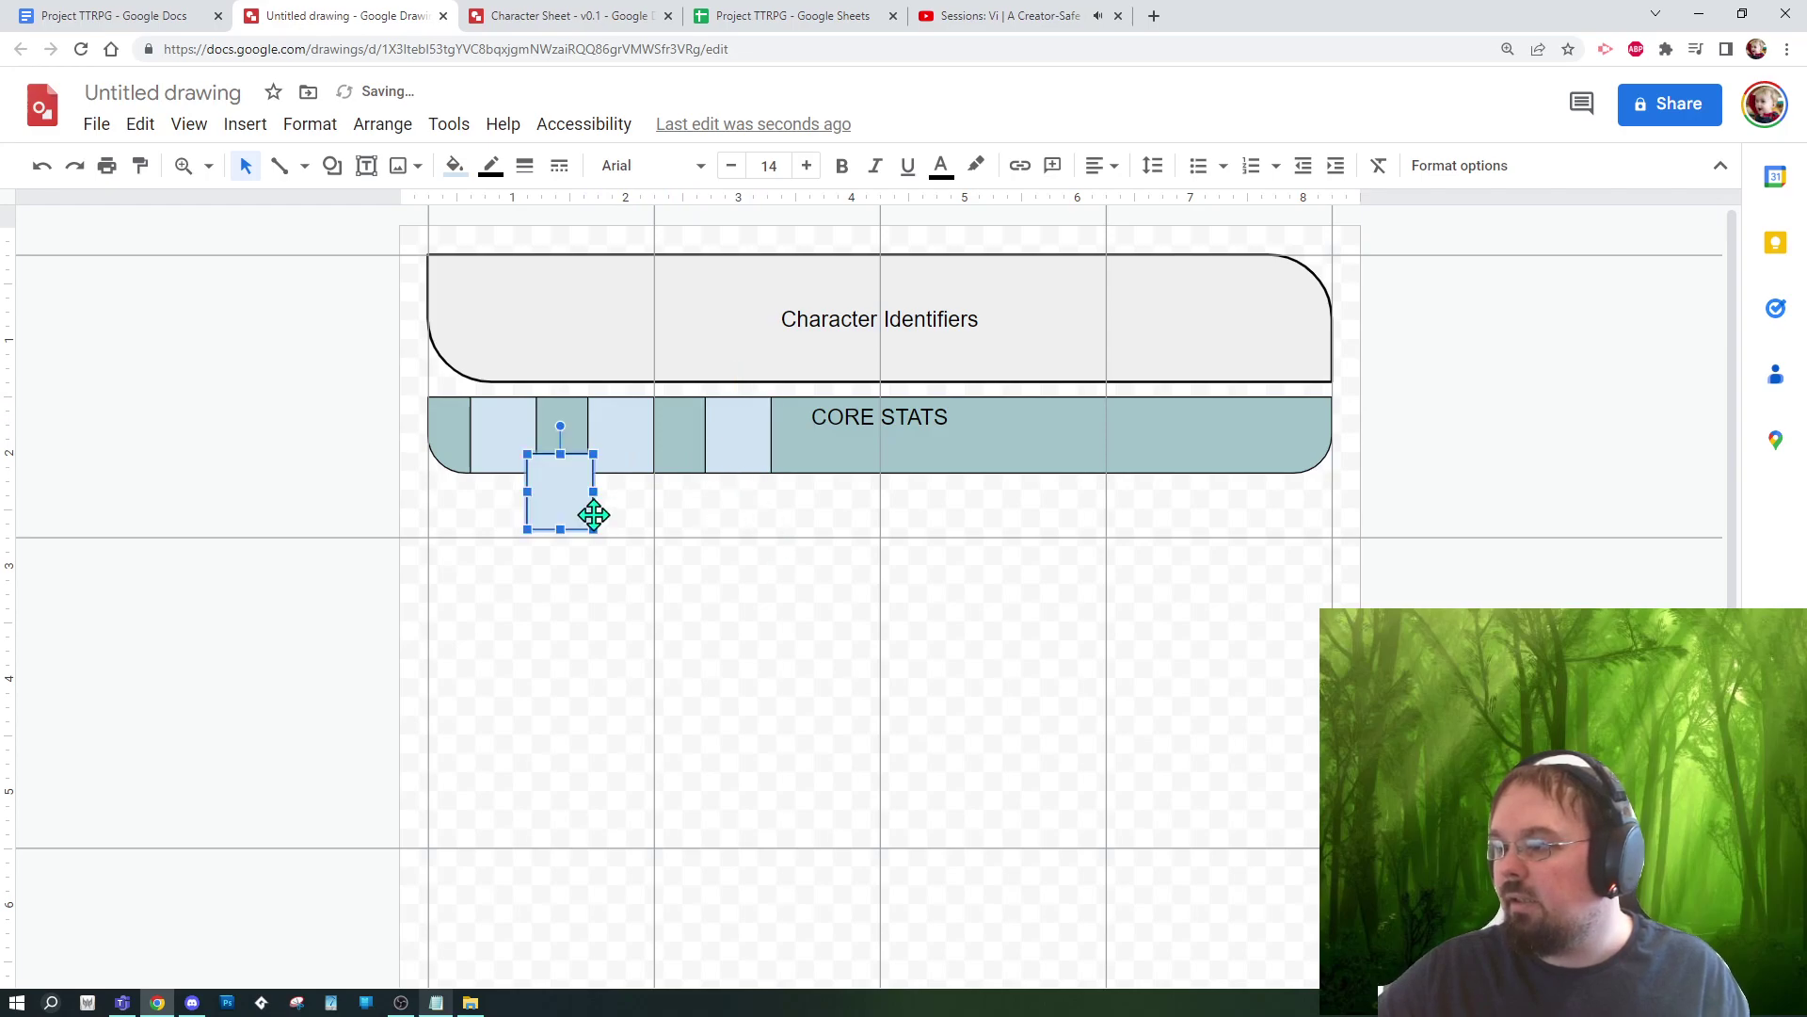
{"action": "left_click_drag", "start_coordinate": [593, 512], "coordinate": [857, 450]}
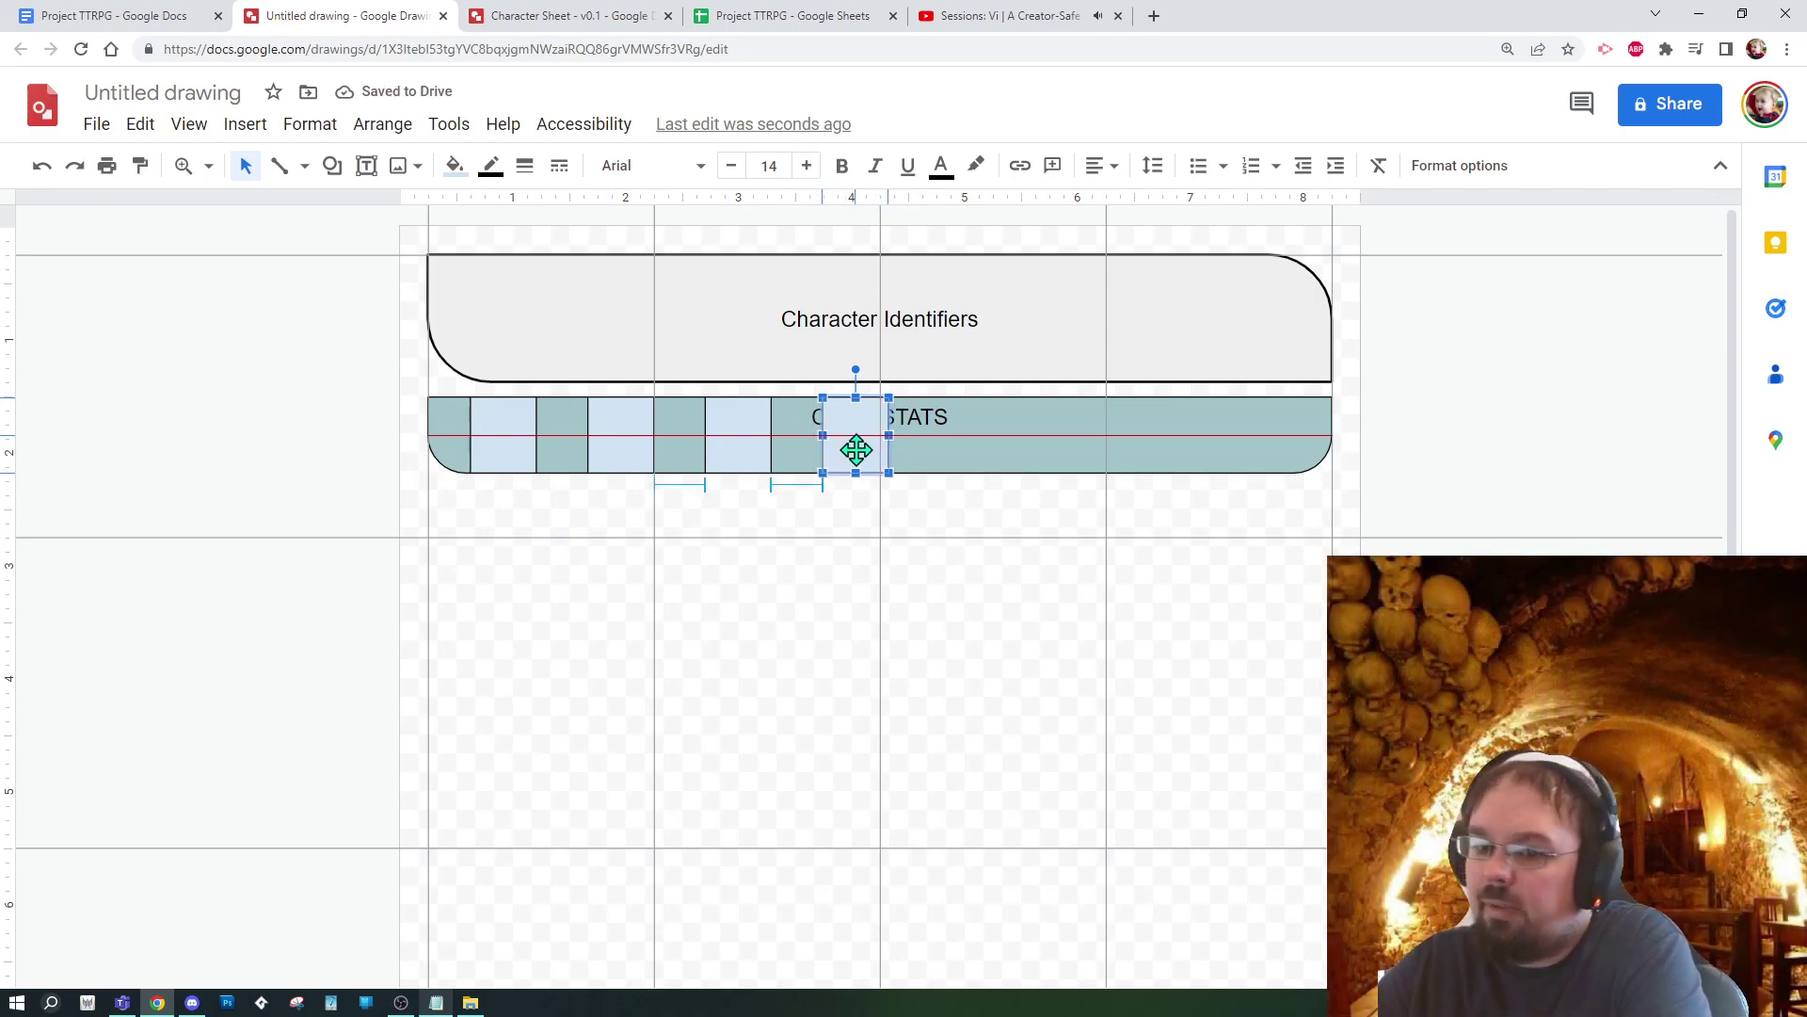
{"action": "mouse_move", "coordinate": [856, 450]}
{"action": "left_mouse_down"}
{"action": "mouse_move", "coordinate": [828, 449]}
{"action": "mouse_move", "coordinate": [857, 451]}
{"action": "left_mouse_up"}
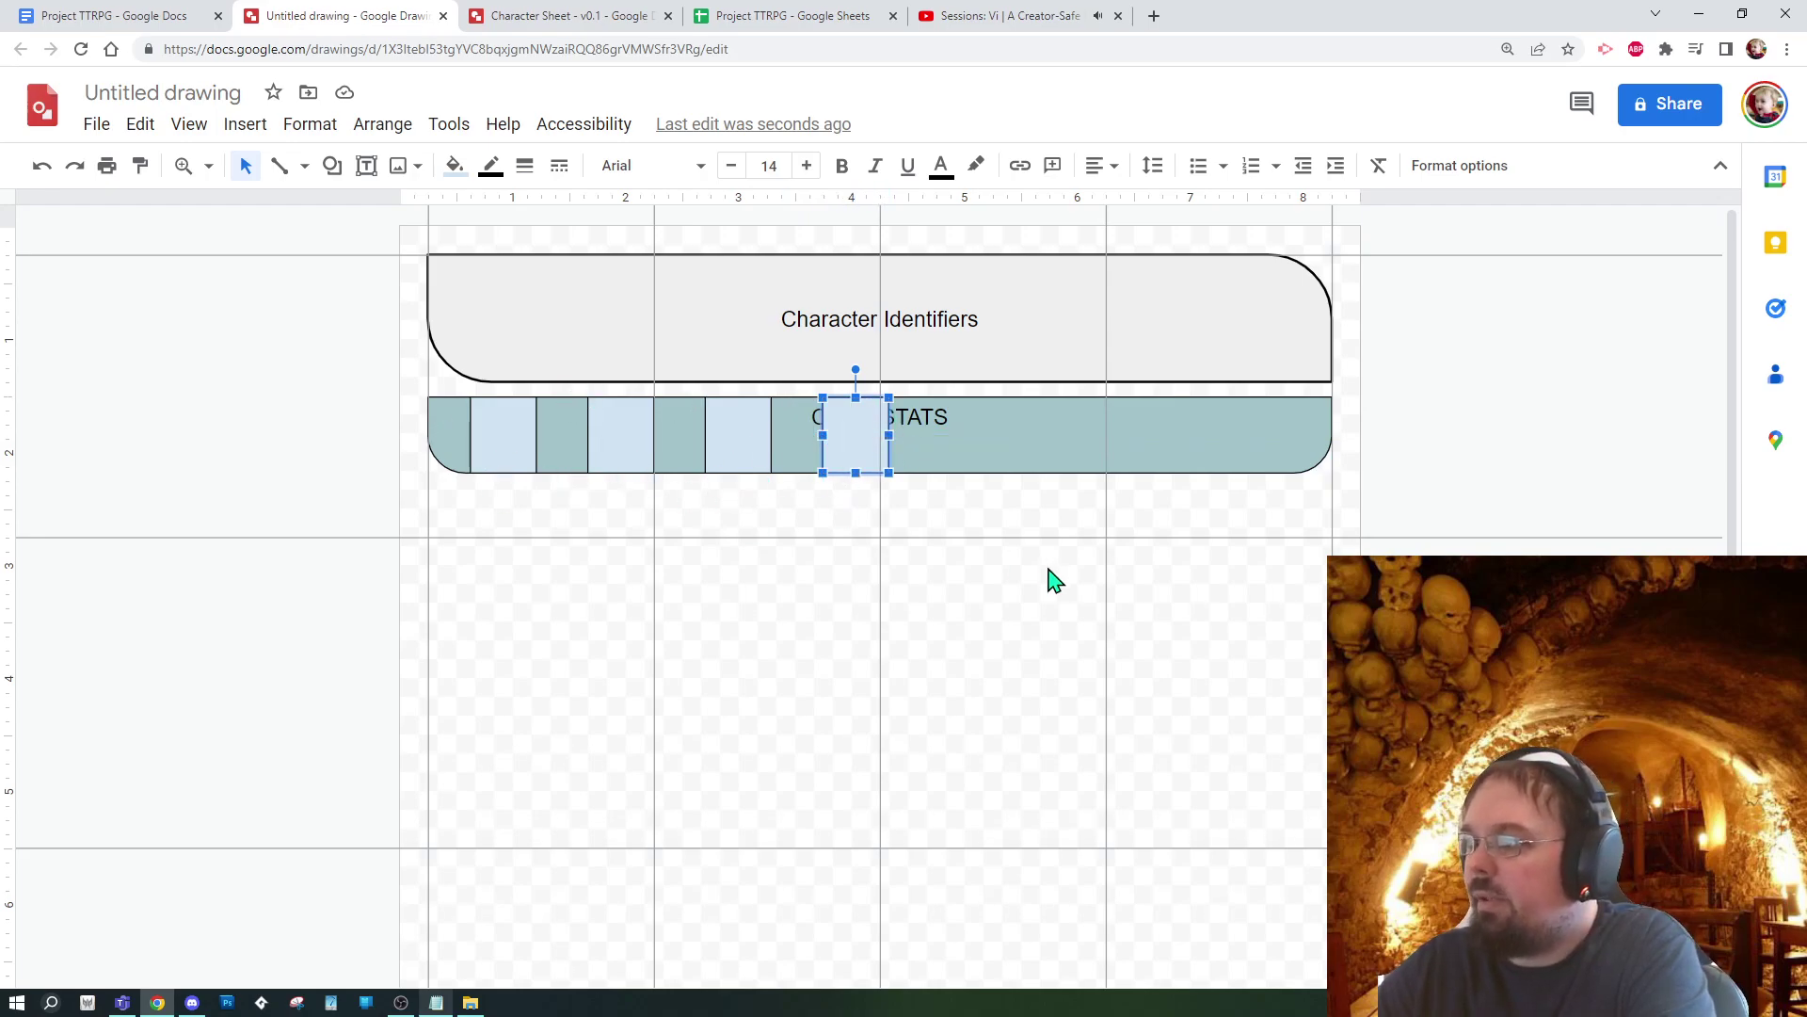
Step: Select all four stat boxes and set their border weight to 4px
{"action": "left_click", "coordinate": [969, 593]}
{"action": "left_click", "coordinate": [855, 463]}
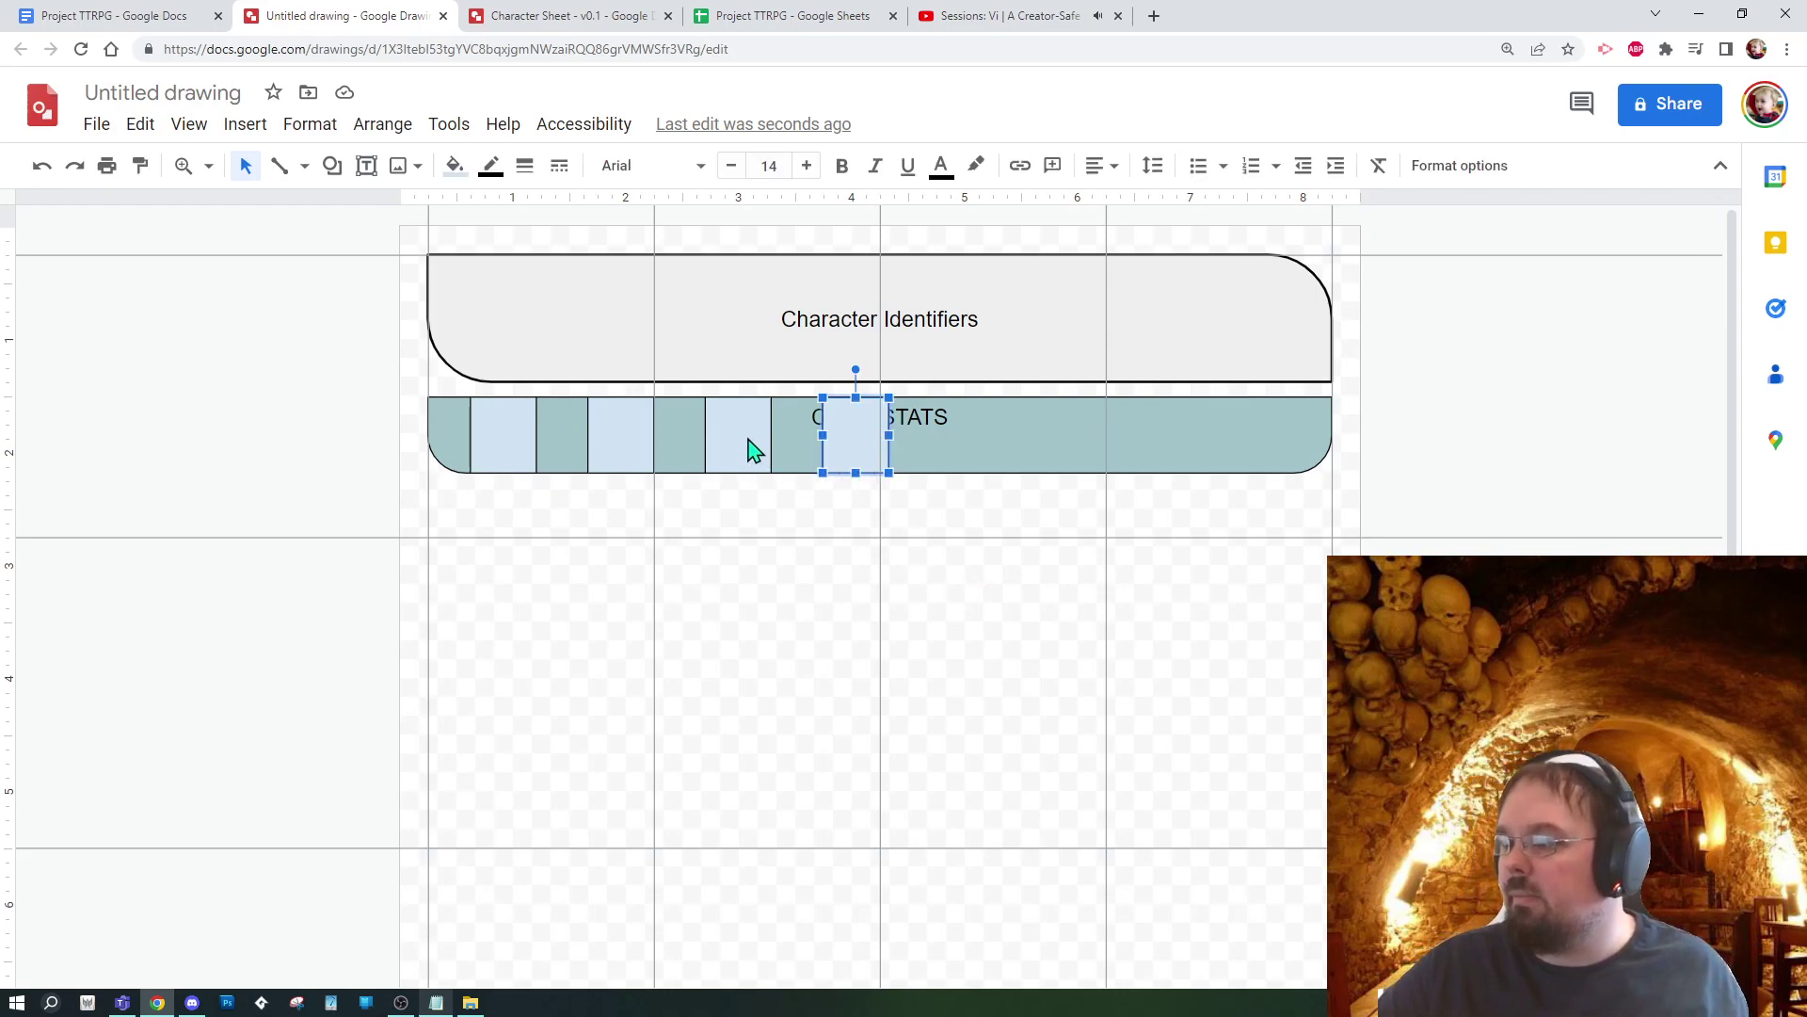
{"action": "left_click", "coordinate": [748, 459], "text": "shift"}
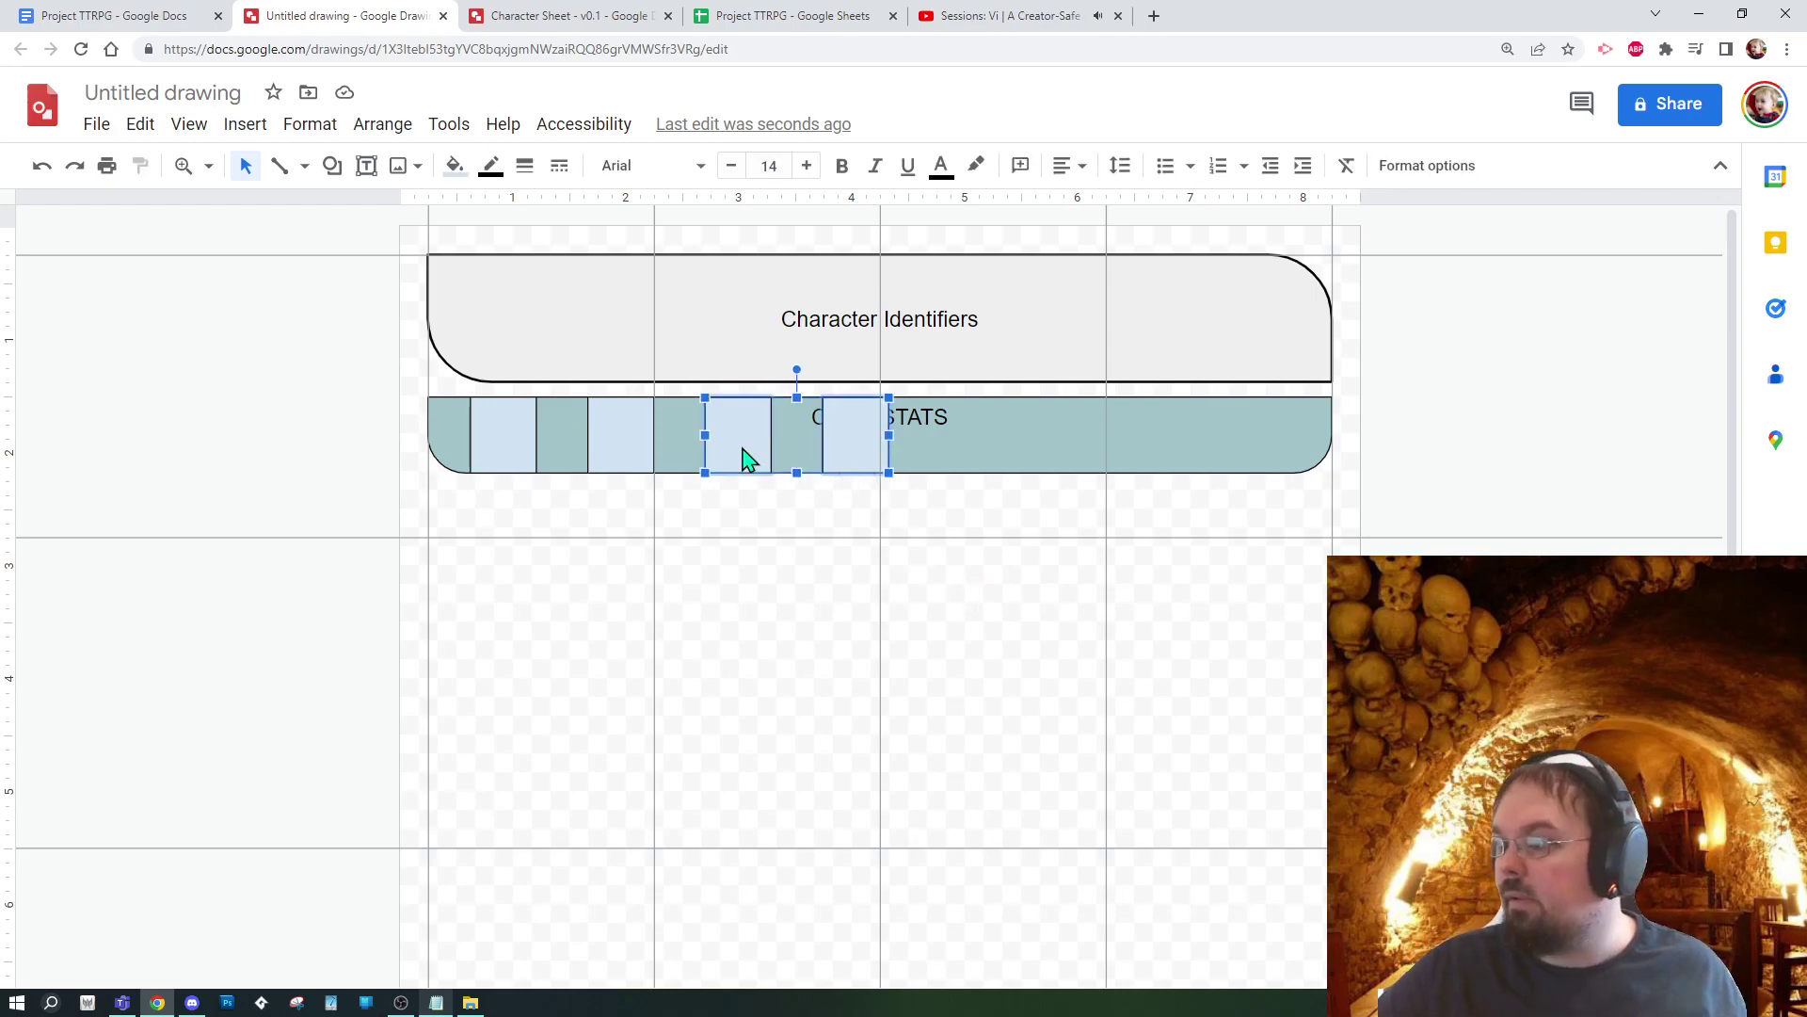
{"action": "left_click", "coordinate": [631, 454], "text": "shift"}
{"action": "left_click", "coordinate": [522, 456], "text": "shift"}
{"action": "left_click", "coordinate": [525, 166]}
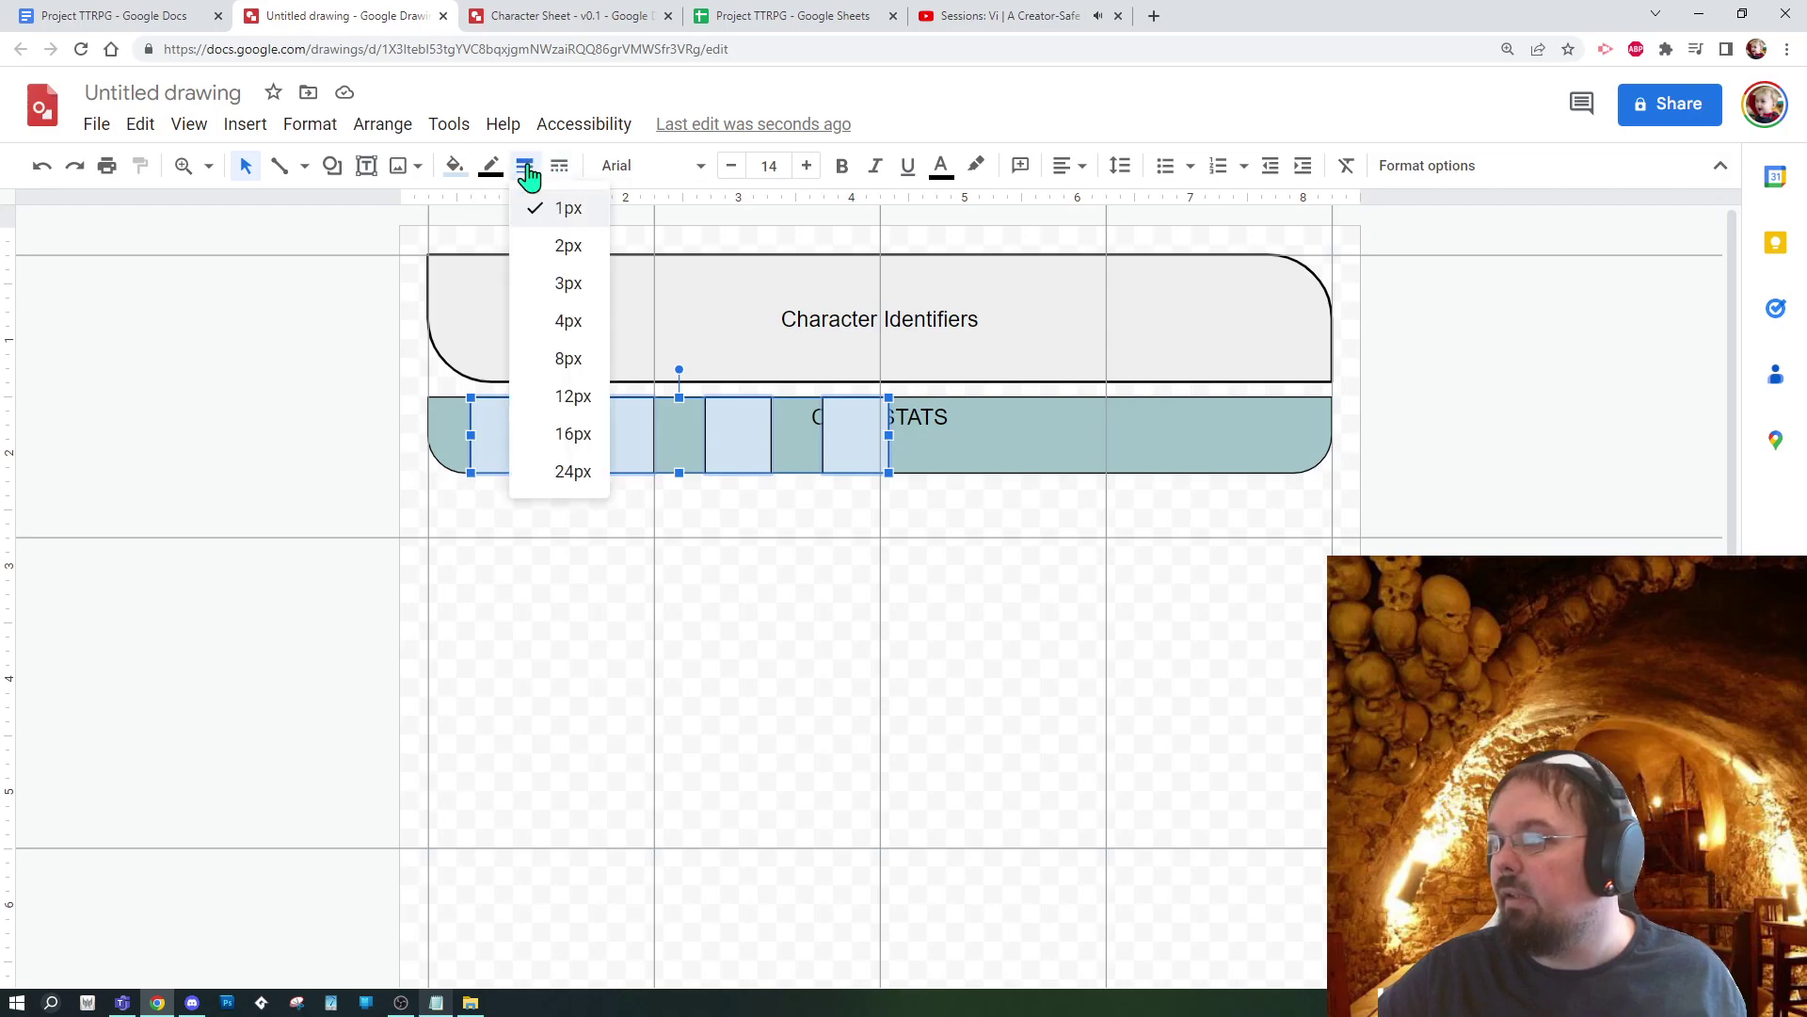
{"action": "left_click", "coordinate": [572, 321]}
Step: Move all four boxes down and right so they overhang the bar's lower edge
{"action": "left_click", "coordinate": [969, 602]}
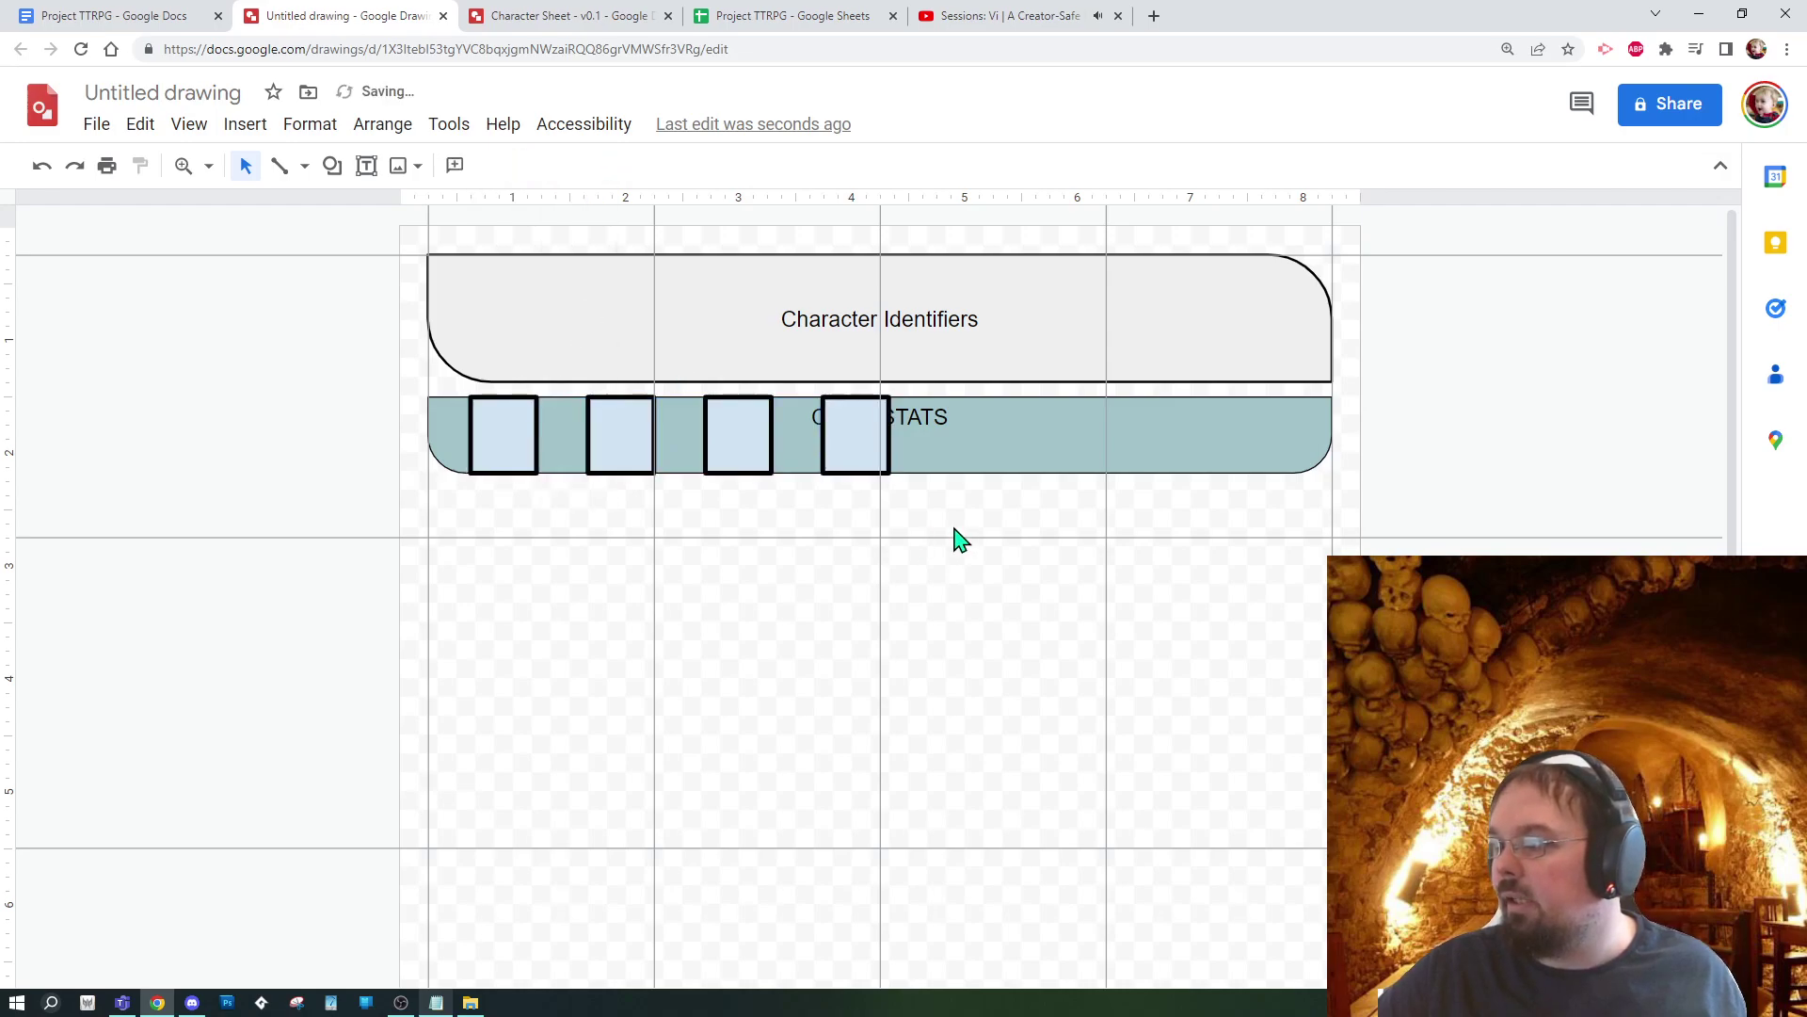
{"action": "left_click", "coordinate": [916, 420]}
{"action": "left_click", "coordinate": [958, 625]}
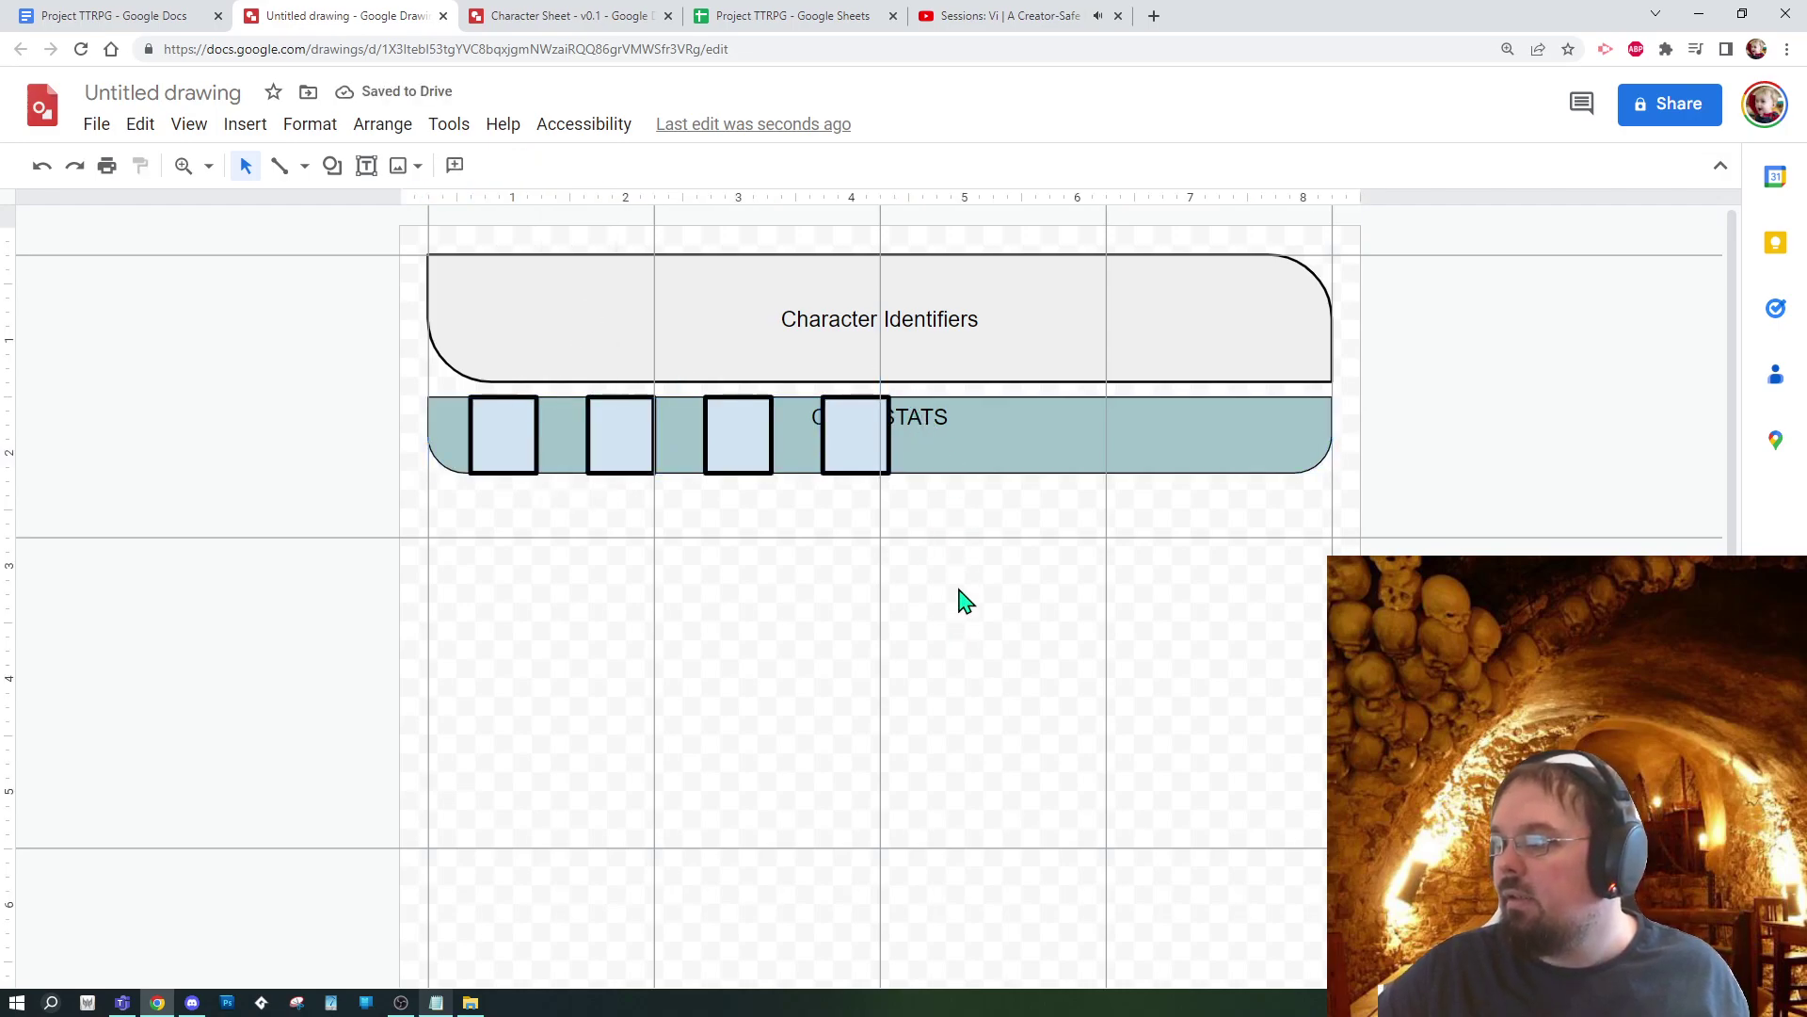
{"action": "left_click_drag", "start_coordinate": [860, 434], "coordinate": [856, 468]}
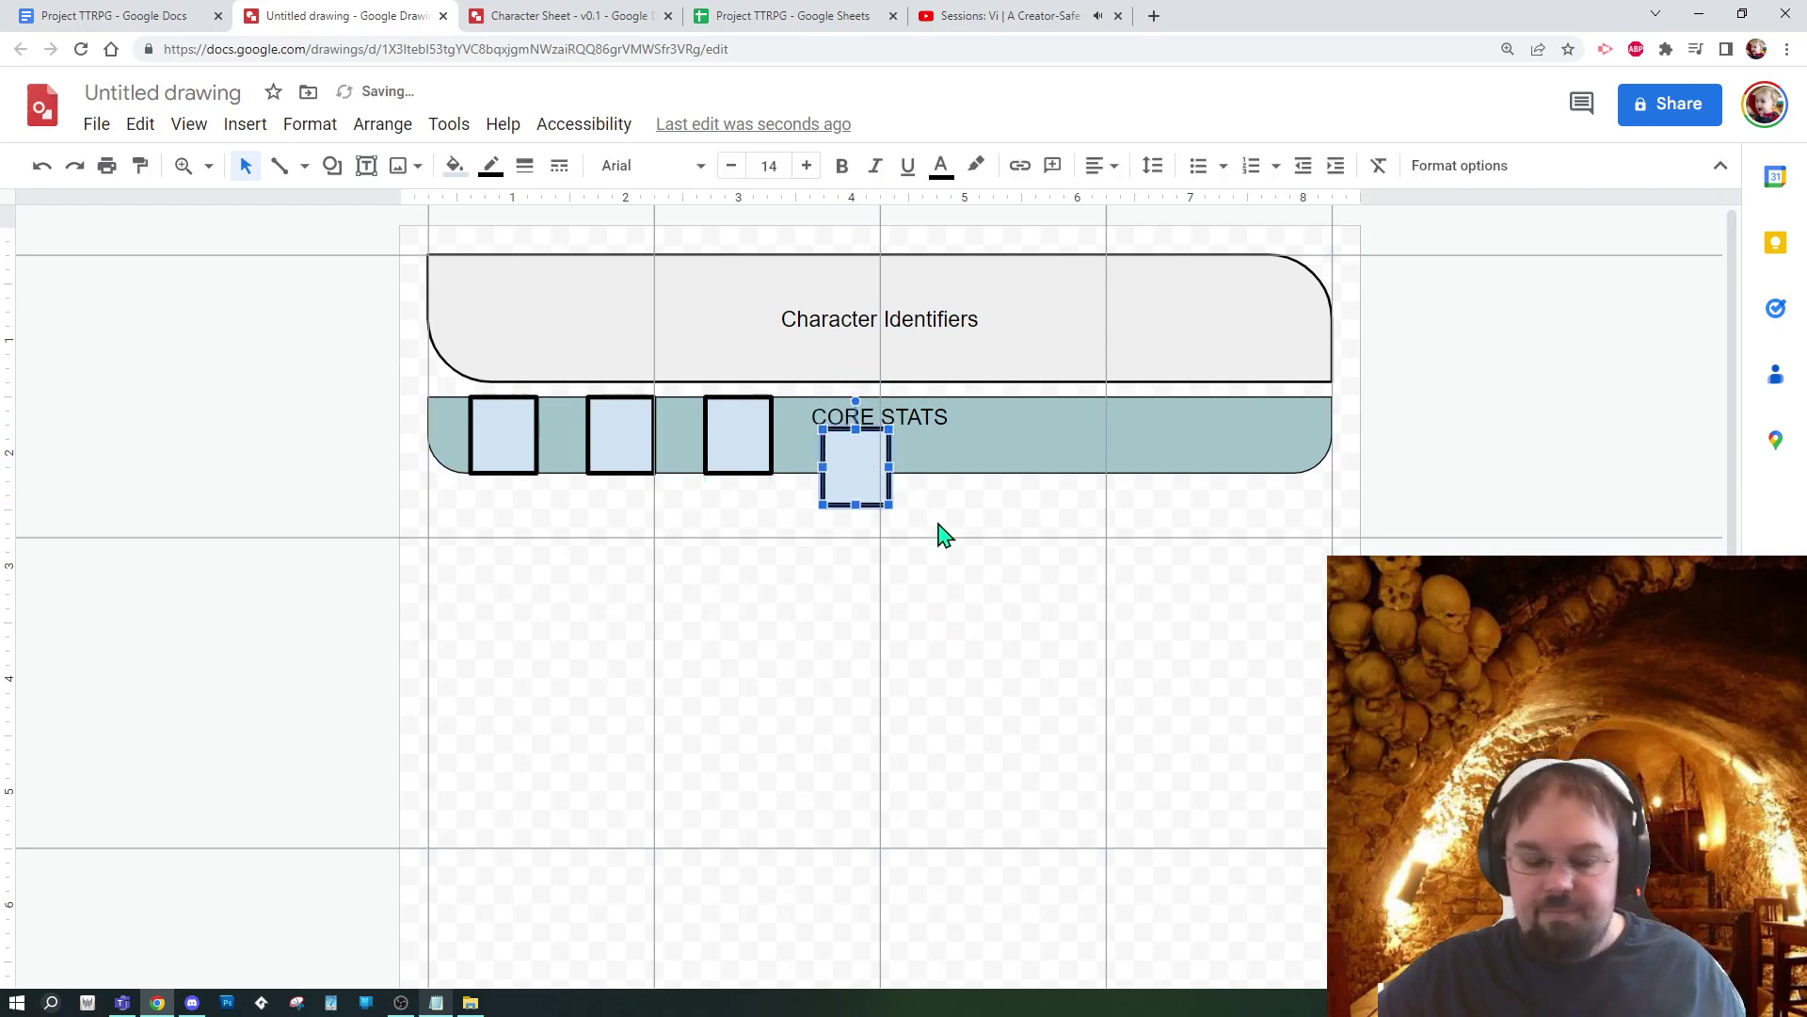
{"action": "key", "text": "ctrl+z"}
{"action": "left_click", "coordinate": [727, 448], "text": "shift"}
{"action": "left_click", "coordinate": [605, 446], "text": "shift"}
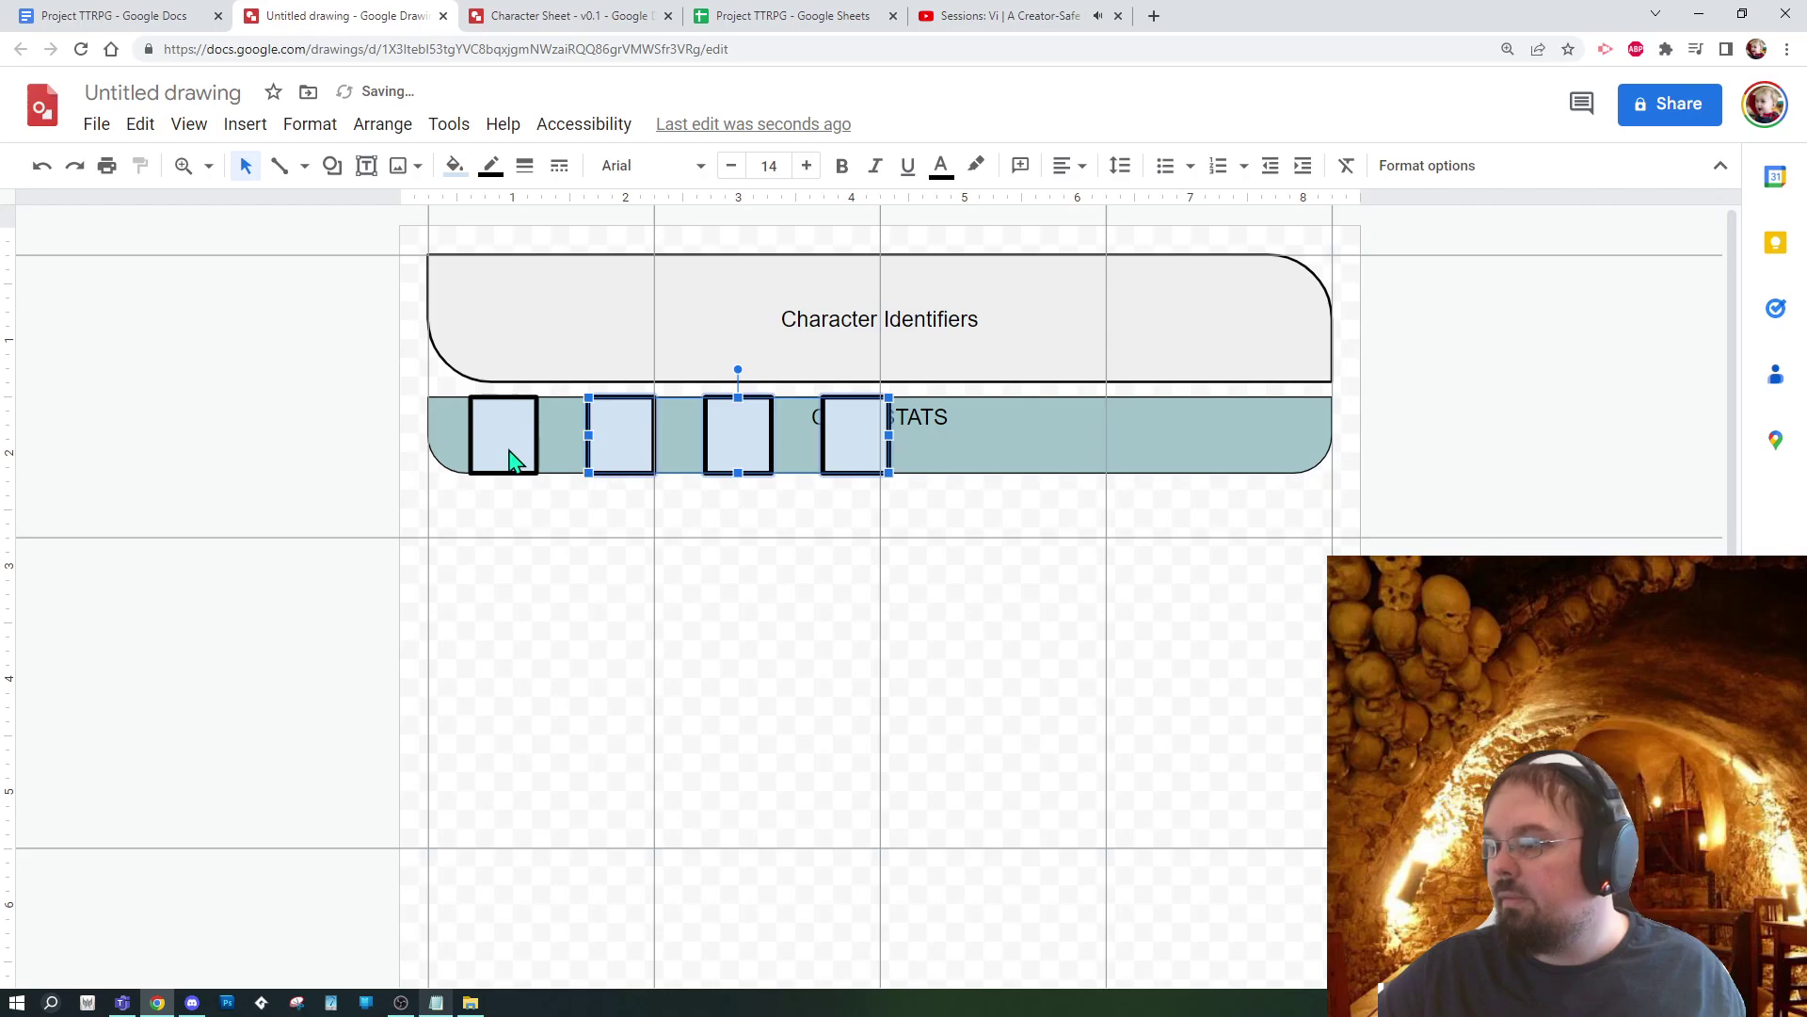
{"action": "left_click", "coordinate": [510, 461], "text": "shift"}
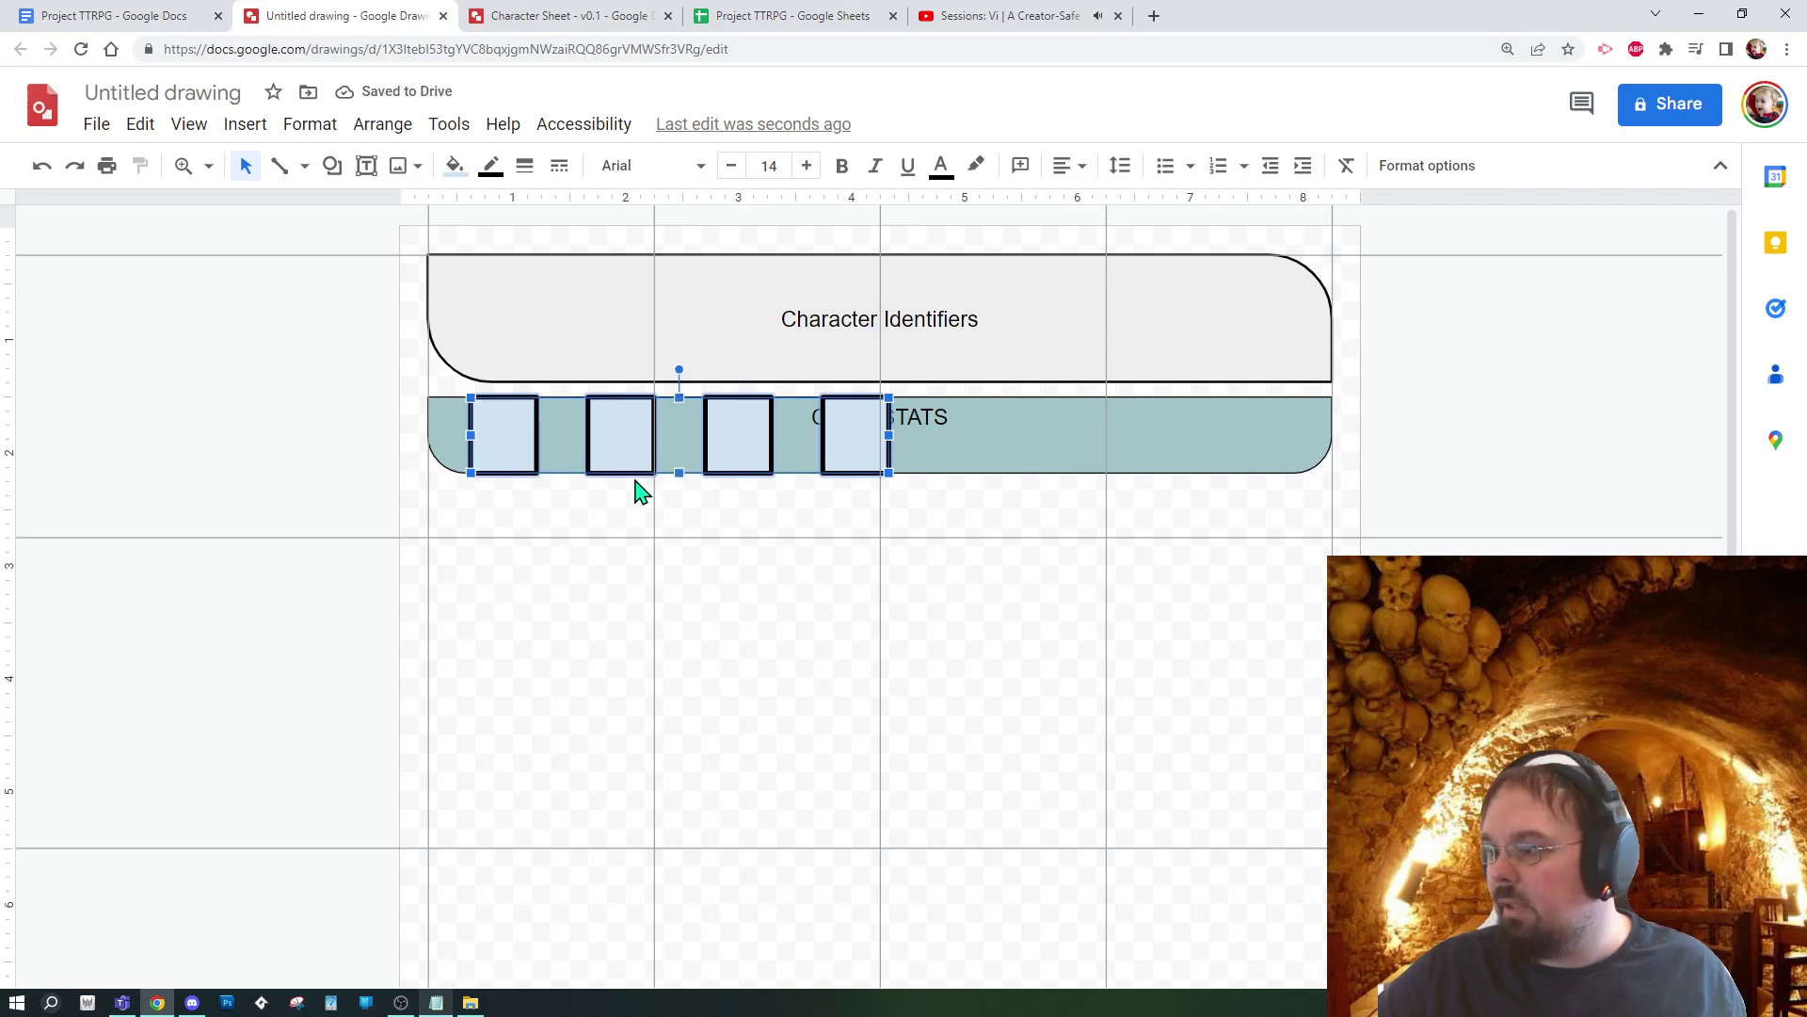
{"action": "left_click_drag", "start_coordinate": [636, 469], "coordinate": [936, 481]}
{"action": "left_click", "coordinate": [1083, 676]}
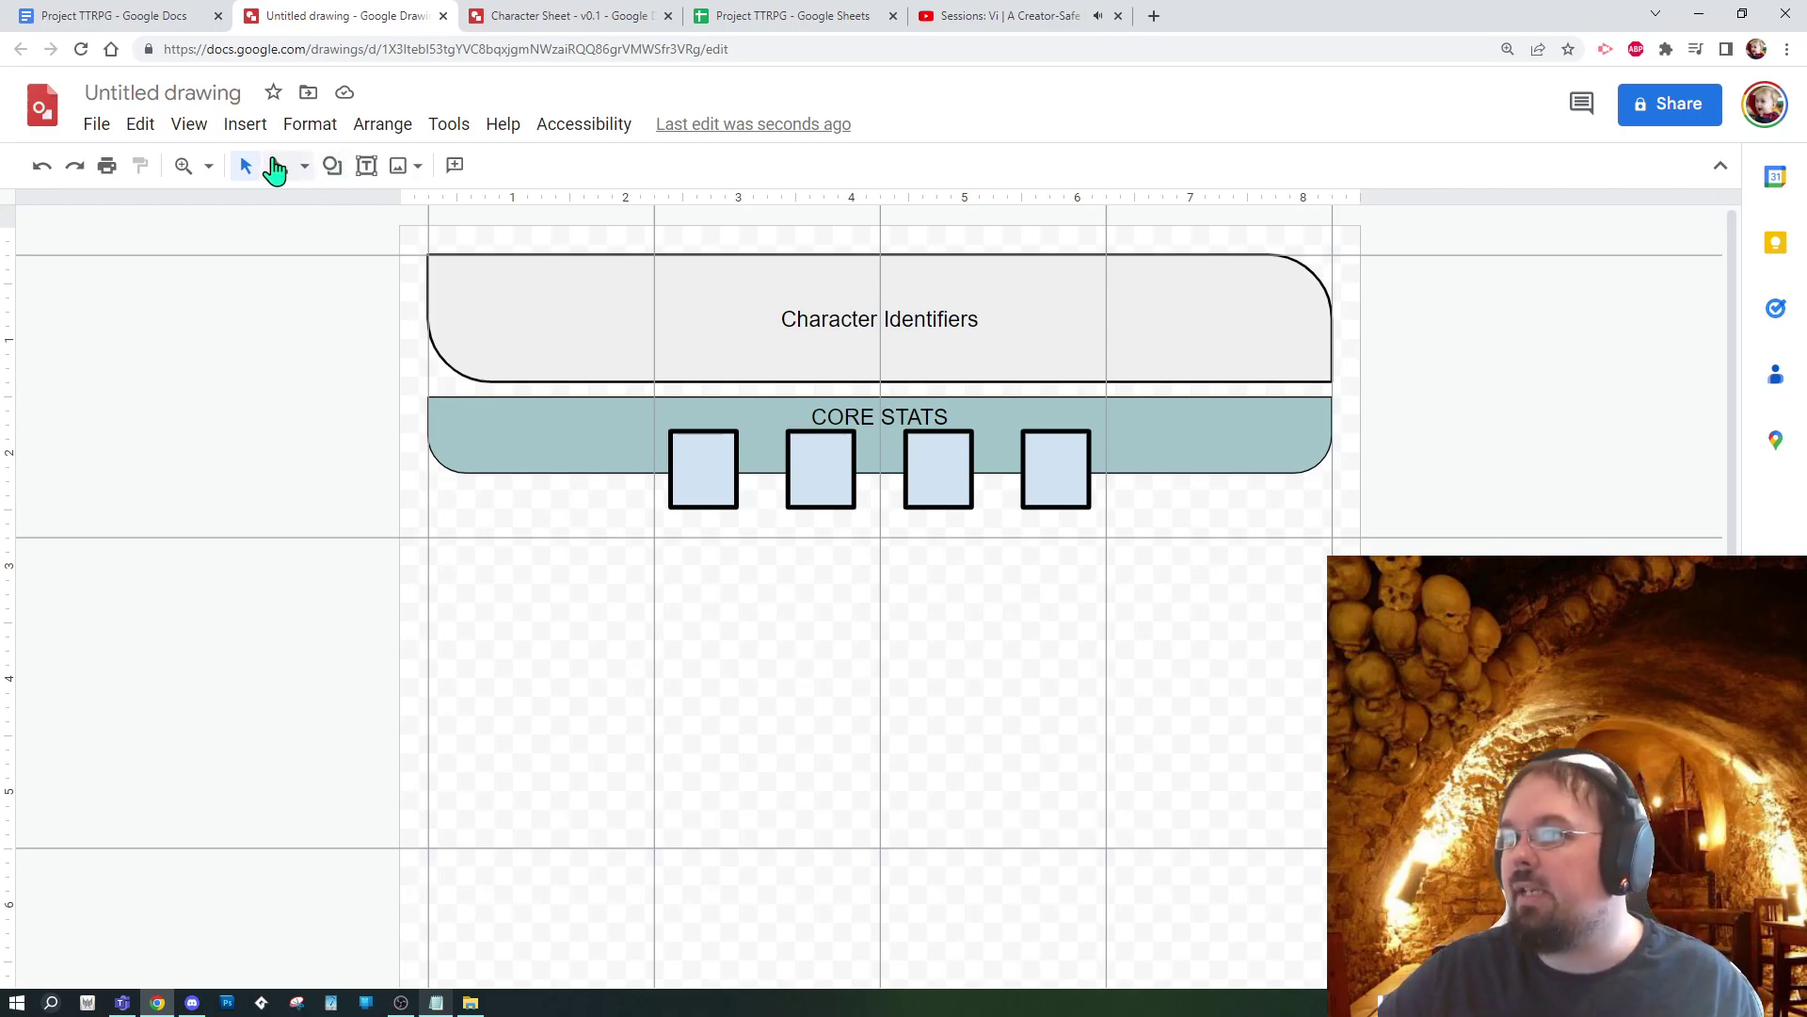
Step: Draw a large rectangle below the CORE STATS bar, aligned left and slightly reduced
{"action": "left_click", "coordinate": [330, 169]}
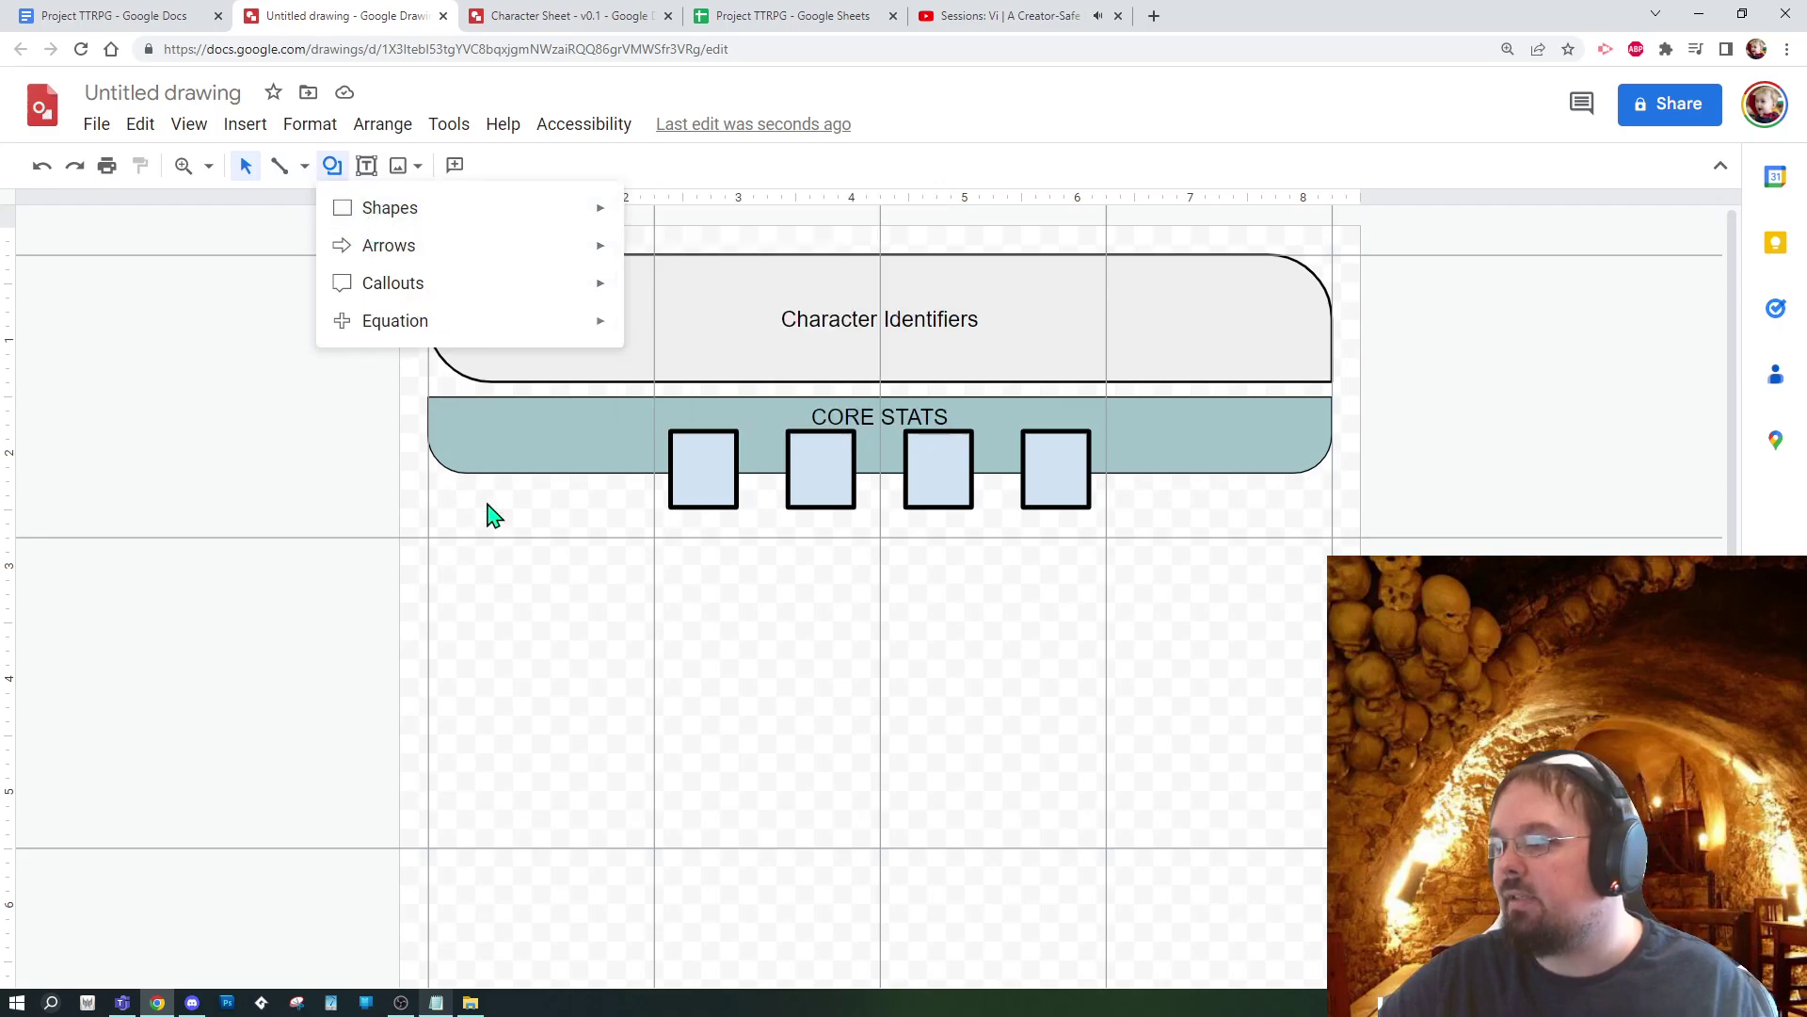
{"action": "left_click", "coordinate": [643, 216]}
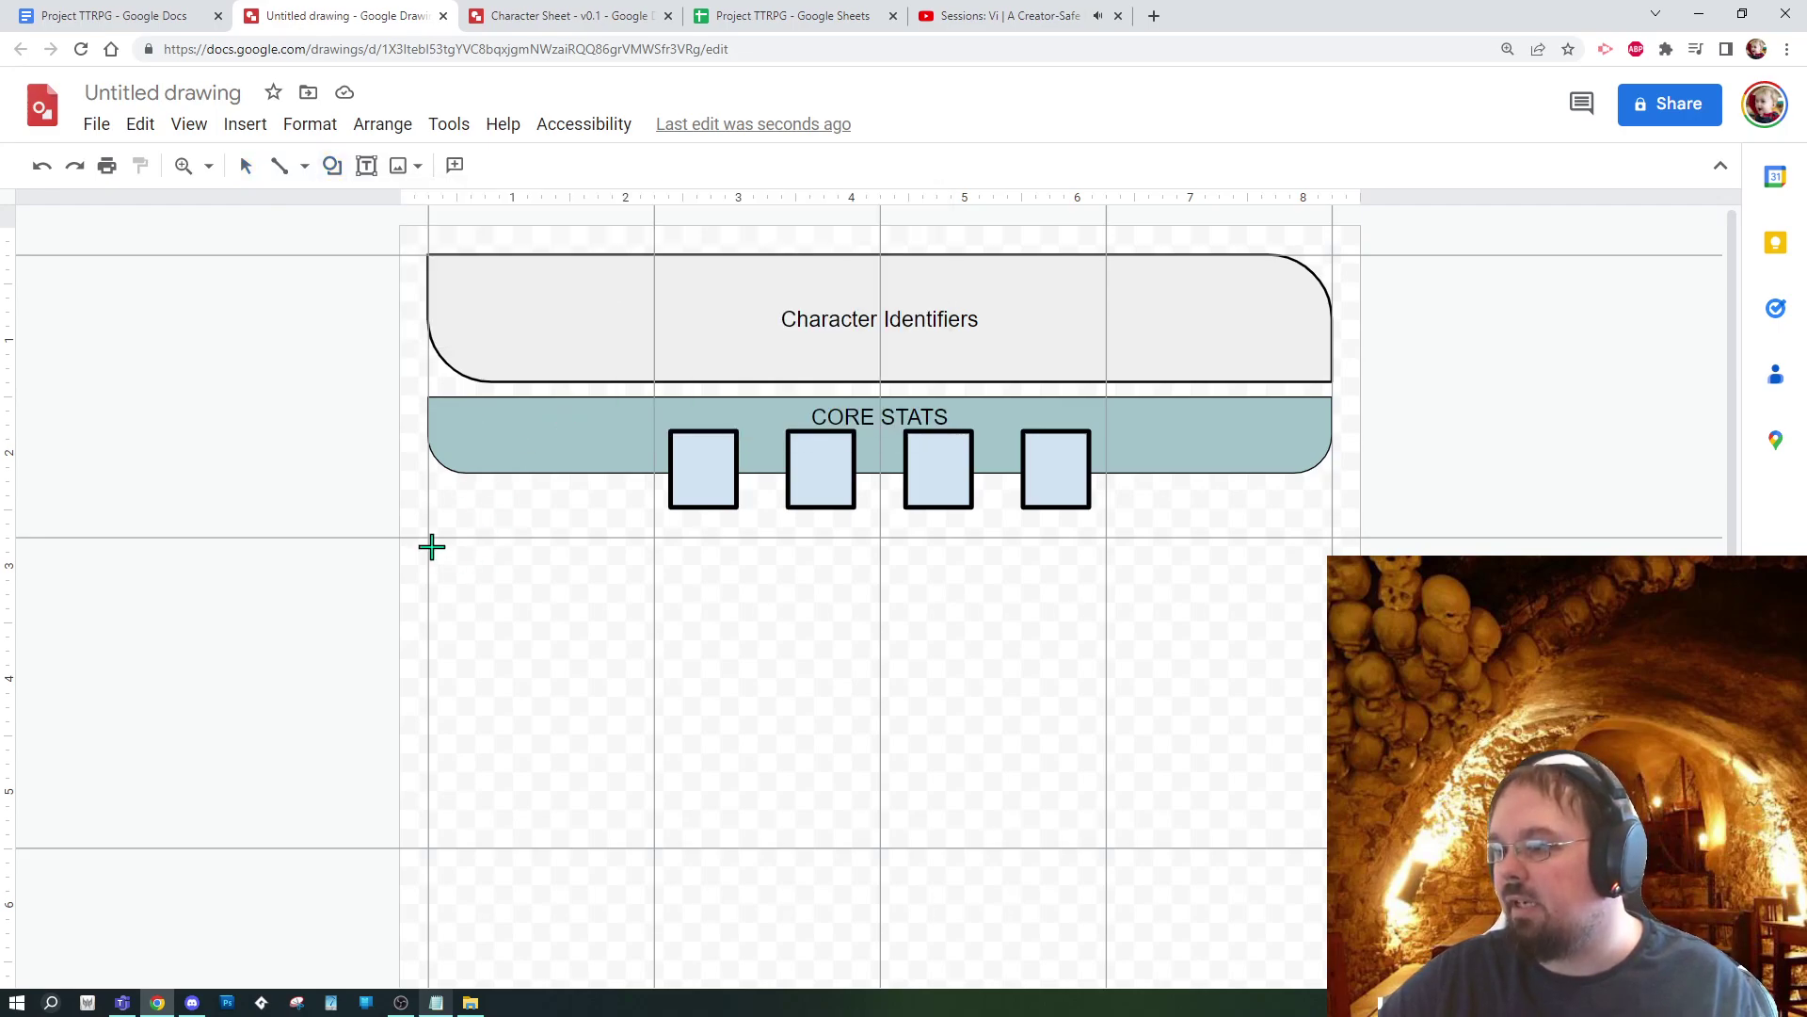
{"action": "left_click_drag", "start_coordinate": [432, 544], "coordinate": [880, 739]}
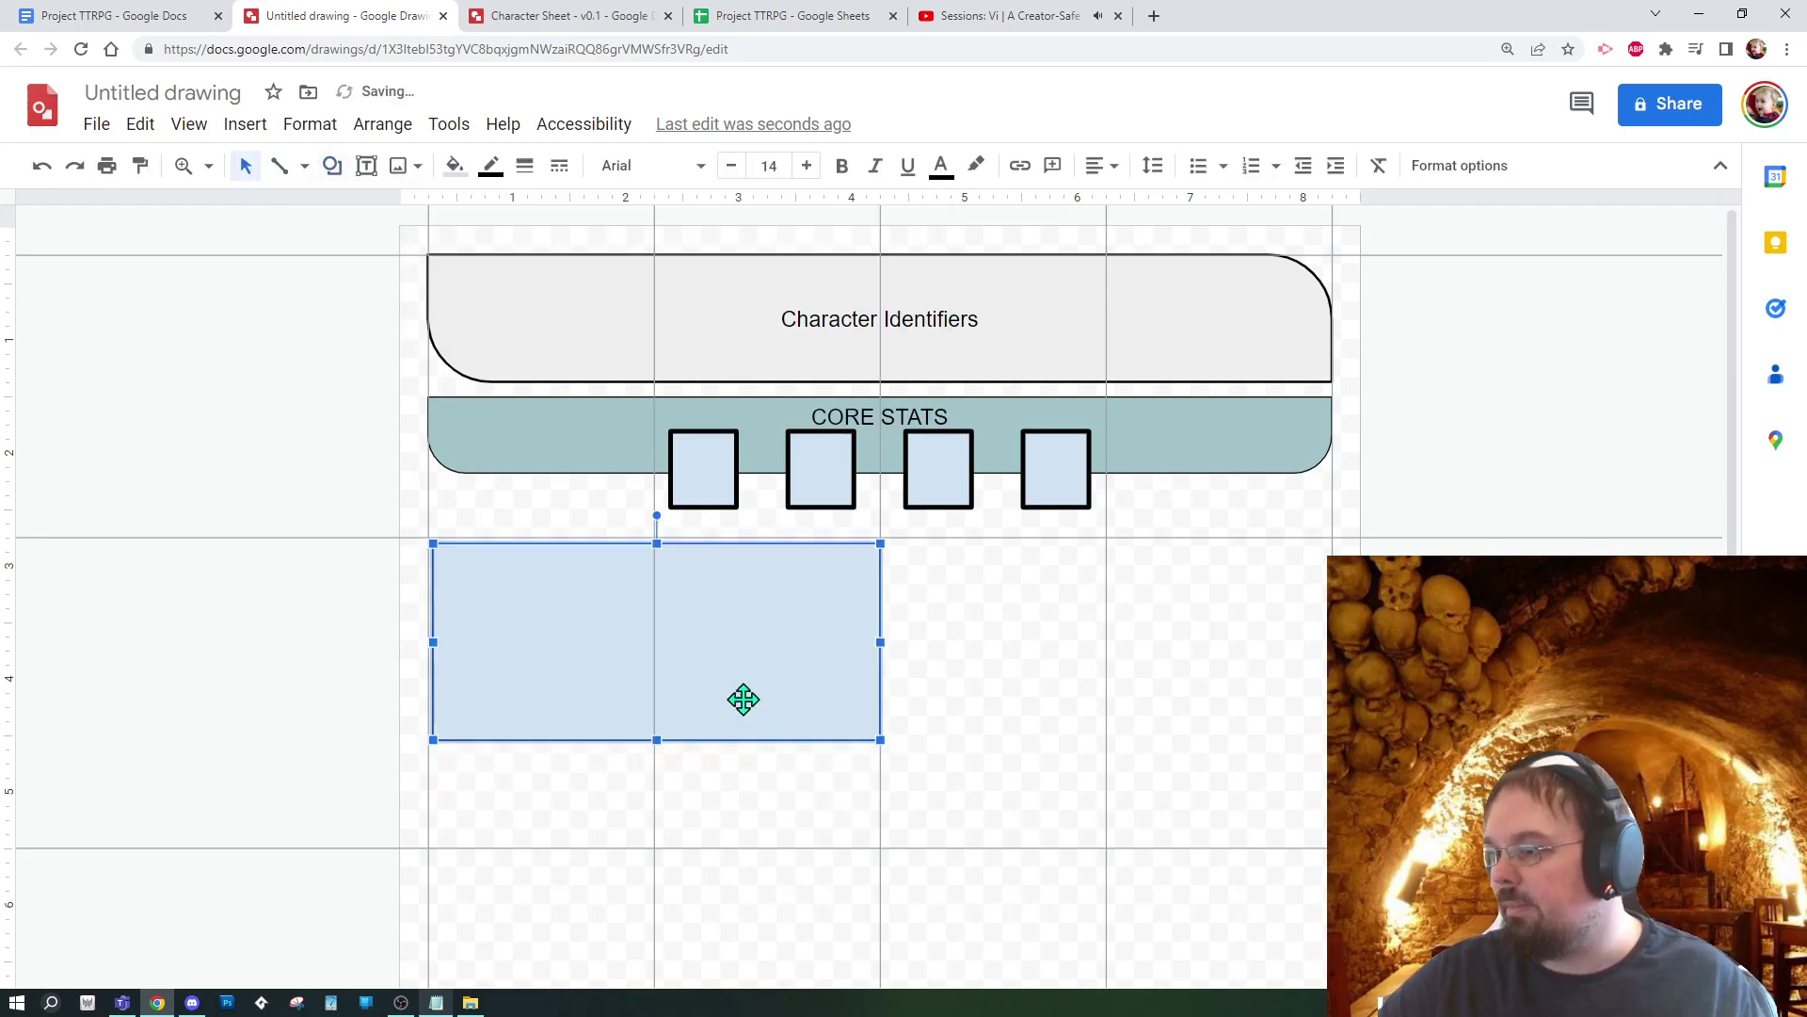
{"action": "mouse_move", "coordinate": [706, 670]}
{"action": "left_mouse_down"}
{"action": "mouse_move", "coordinate": [709, 694]}
{"action": "mouse_move", "coordinate": [700, 682]}
{"action": "left_mouse_up"}
{"action": "left_click_drag", "start_coordinate": [875, 731], "coordinate": [798, 686]}
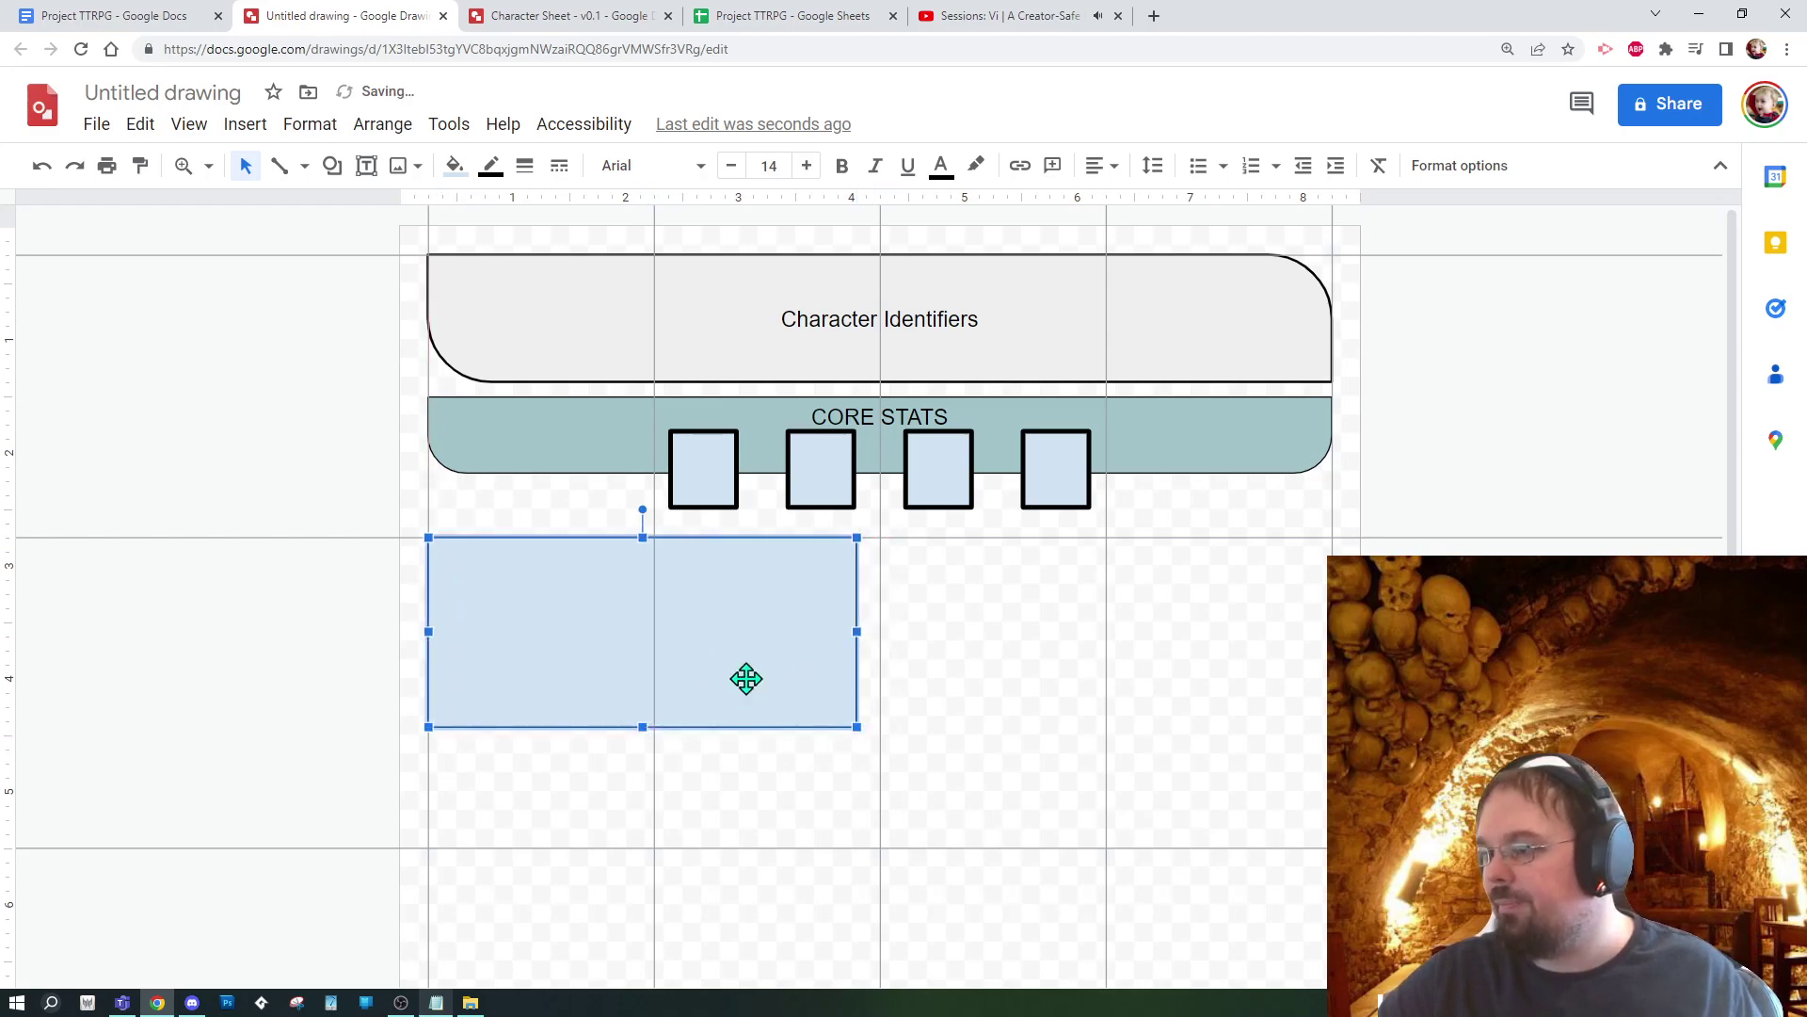
Step: Duplicate the large rectangle and place the copy on the right half of the page
{"action": "key", "text": "ctrl+d"}
{"action": "left_click_drag", "start_coordinate": [689, 651], "coordinate": [1092, 632]}
{"action": "key", "text": "Escape"}
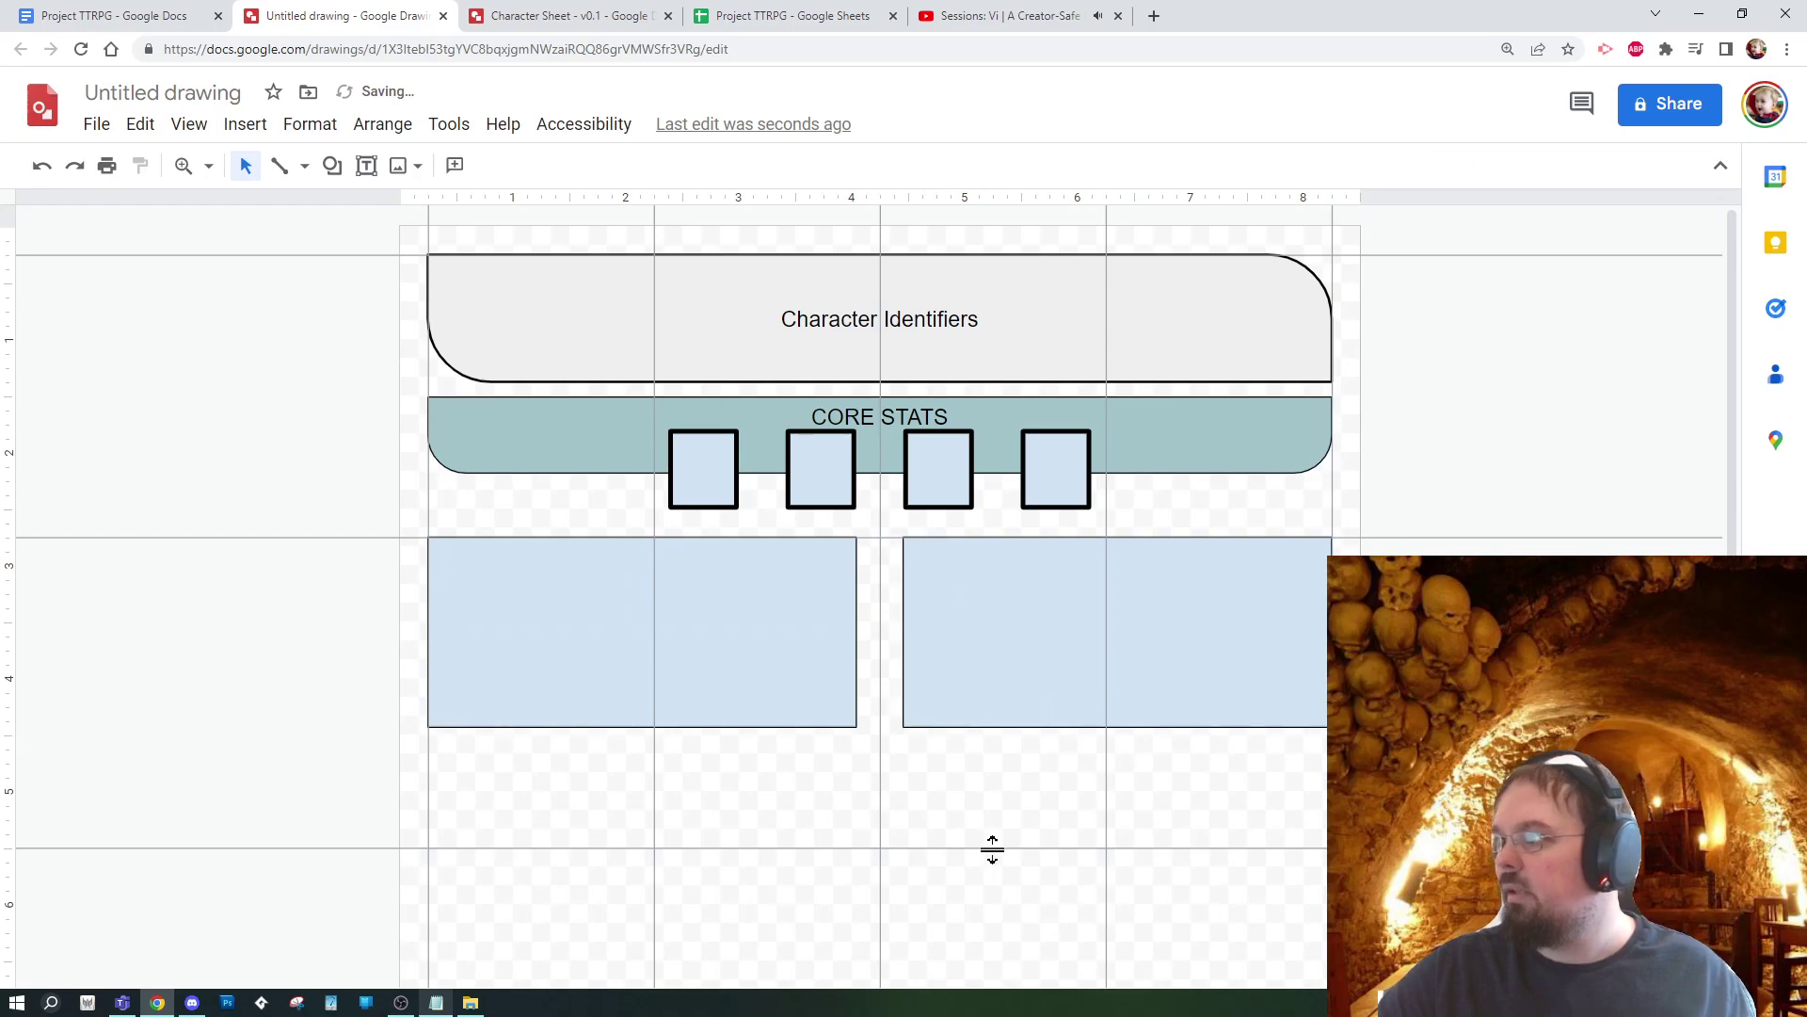
Step: Type ATTACKS in the left panel and DEFENSES in the right panel, removing the extra line
{"action": "double_click", "coordinate": [763, 617]}
{"action": "type", "text": "ATTACKS"}
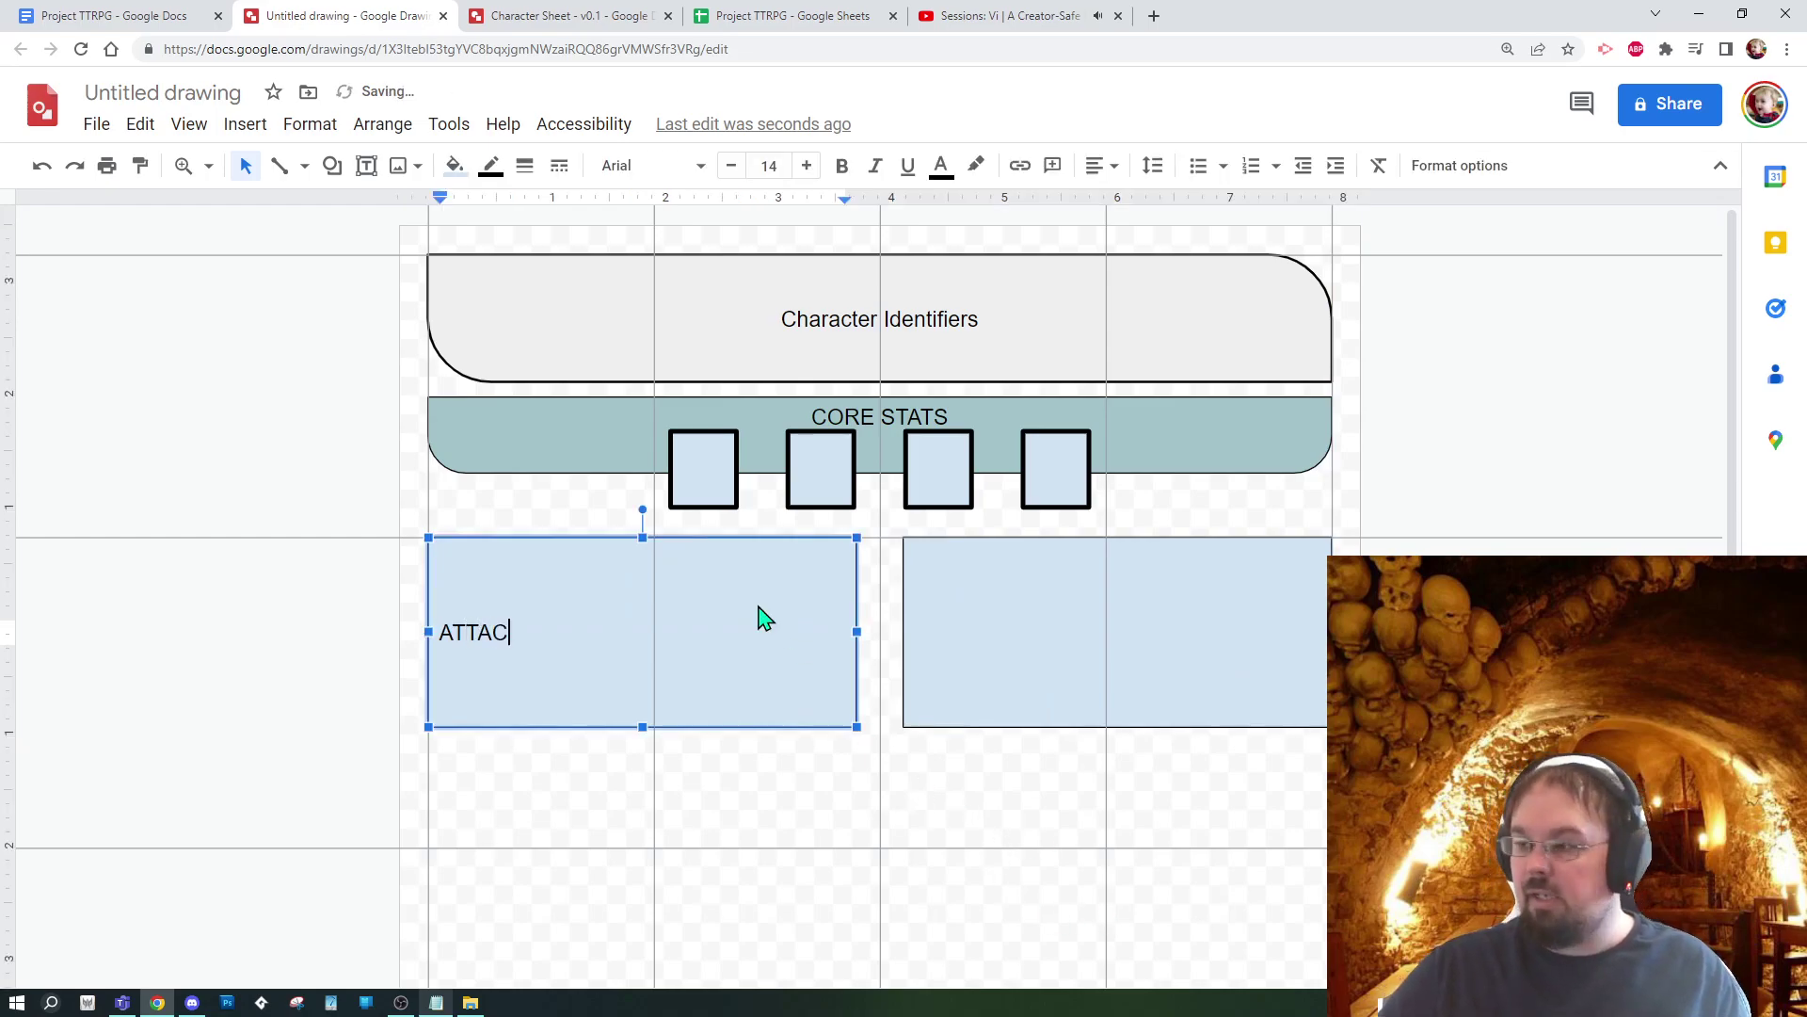
{"action": "left_click", "coordinate": [1231, 618]}
{"action": "left_click", "coordinate": [1238, 633]}
{"action": "type", "text": "DEF"}
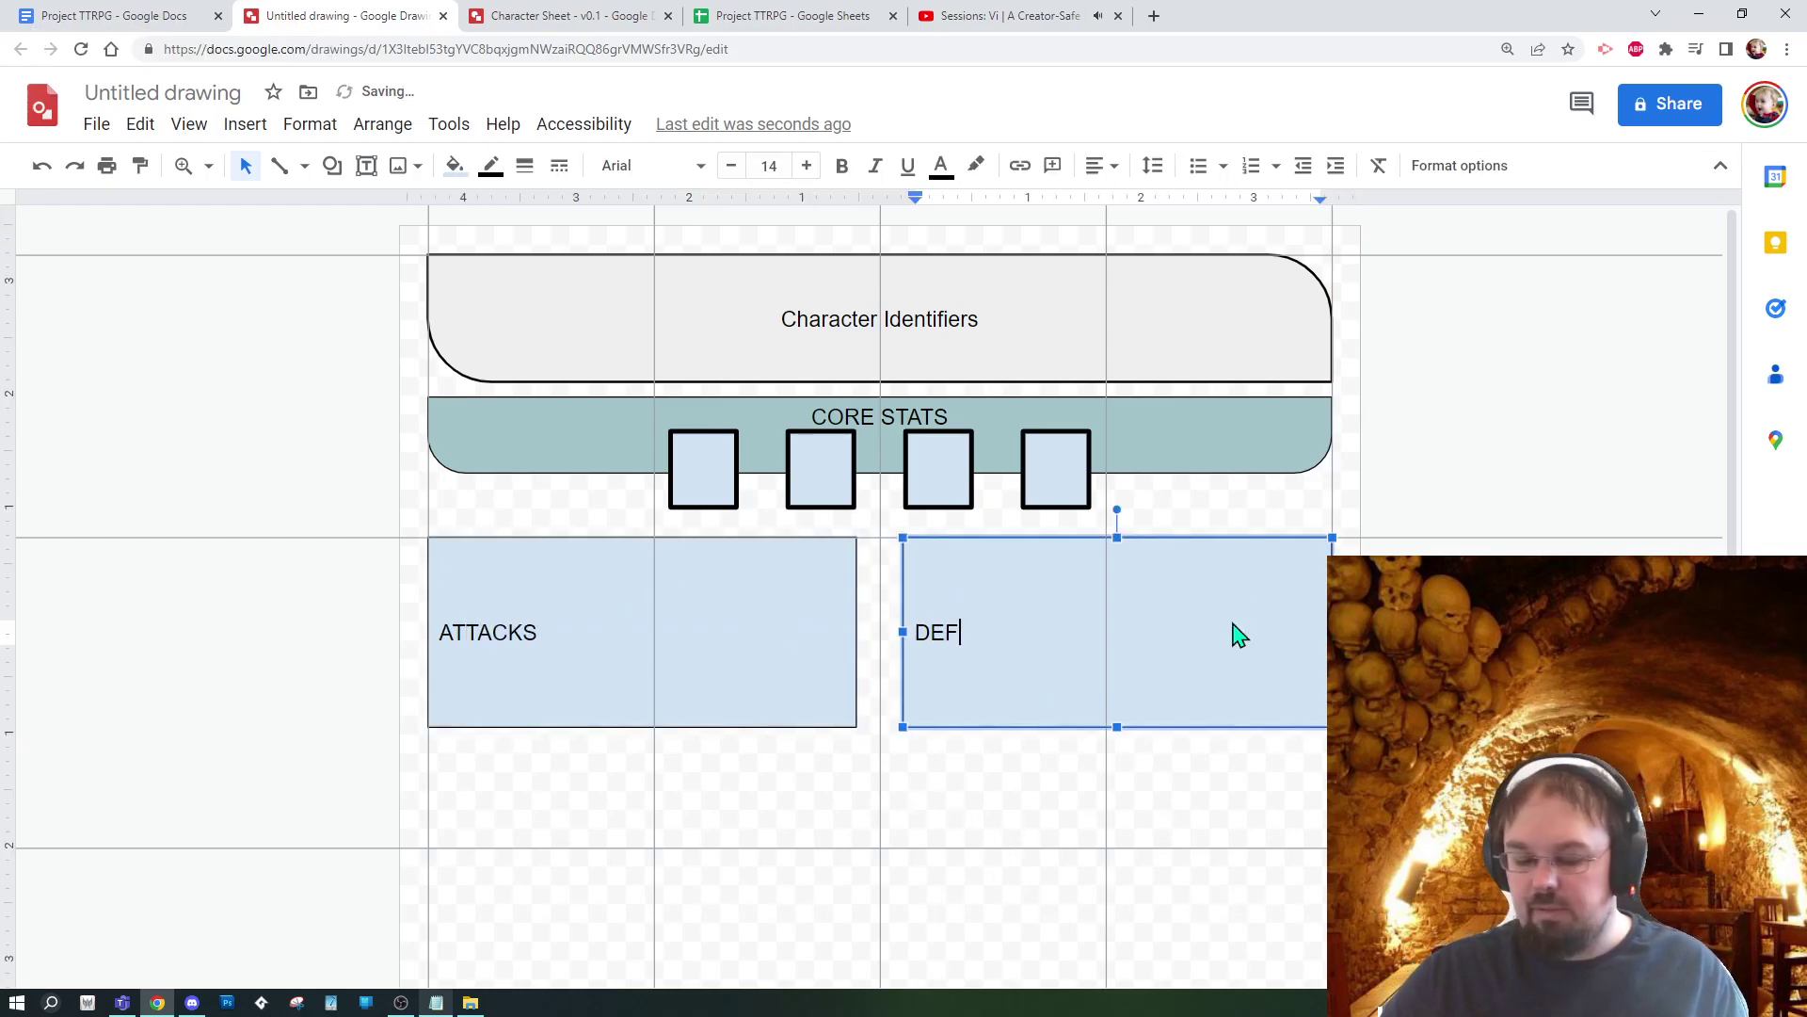
{"action": "type", "text": "ENSES"}
{"action": "key", "text": "Return"}
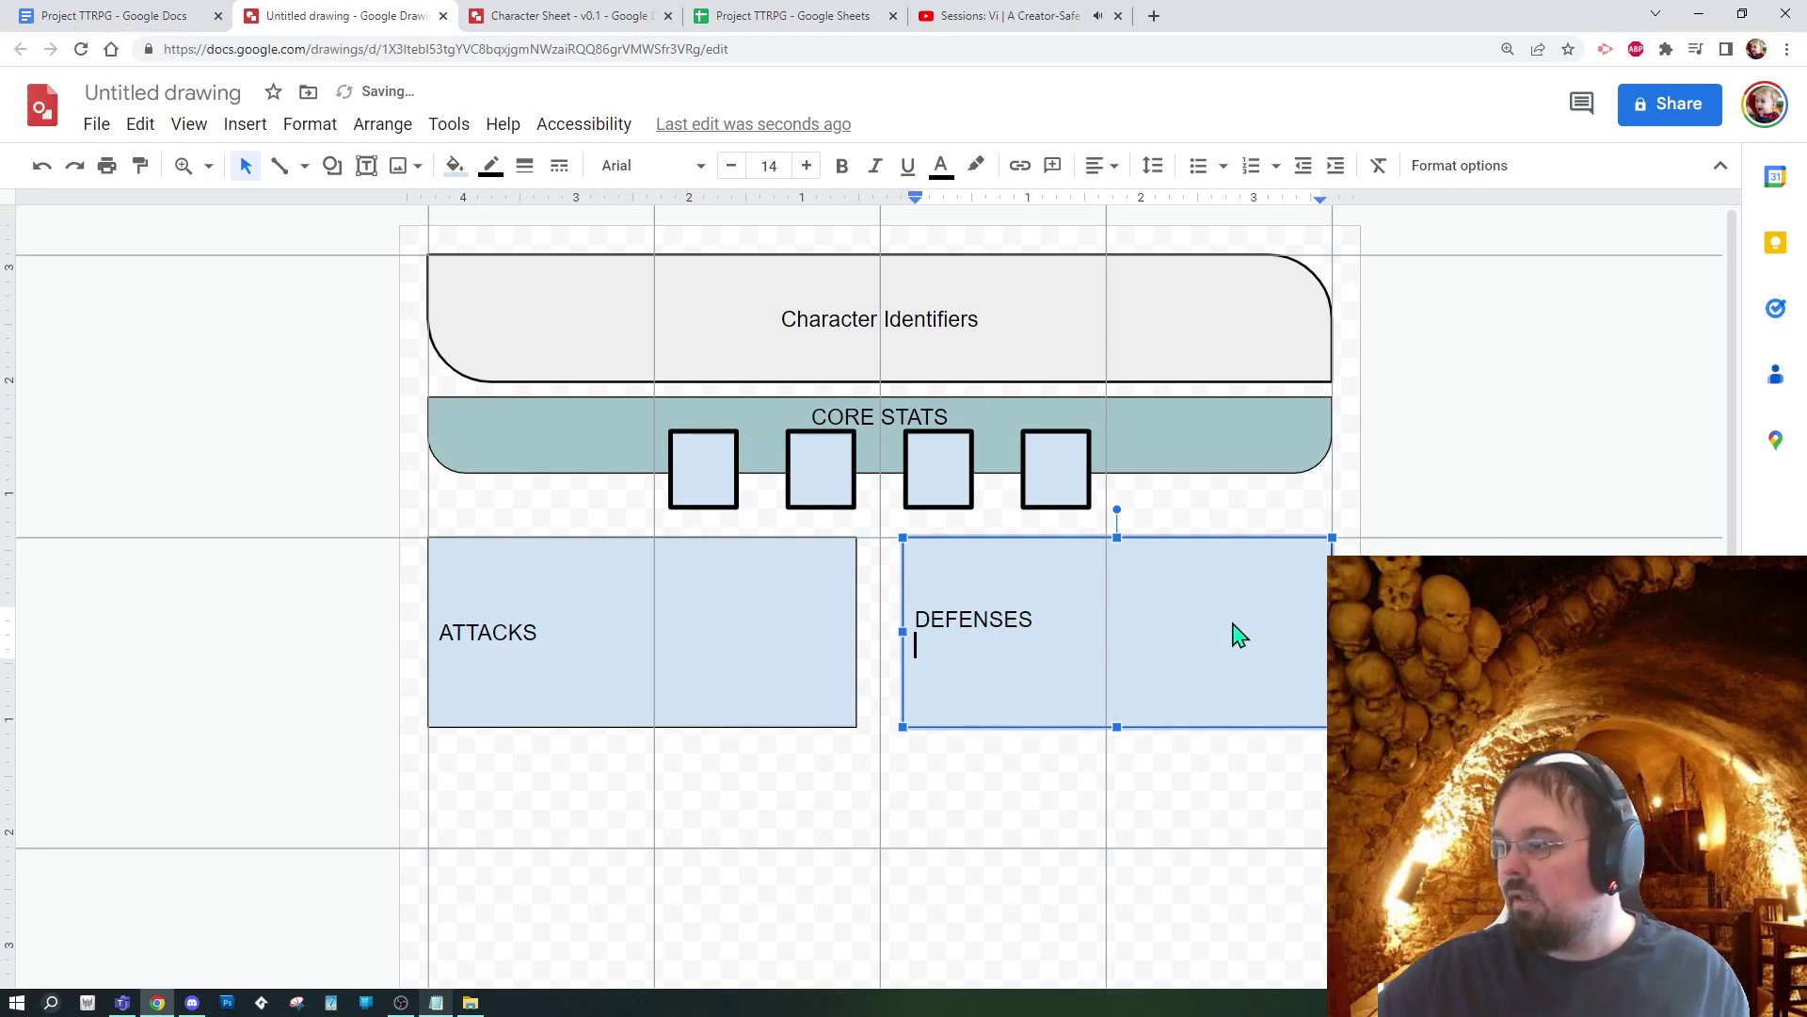
{"action": "key", "text": "BackSpace"}
{"action": "left_click", "coordinate": [1032, 770]}
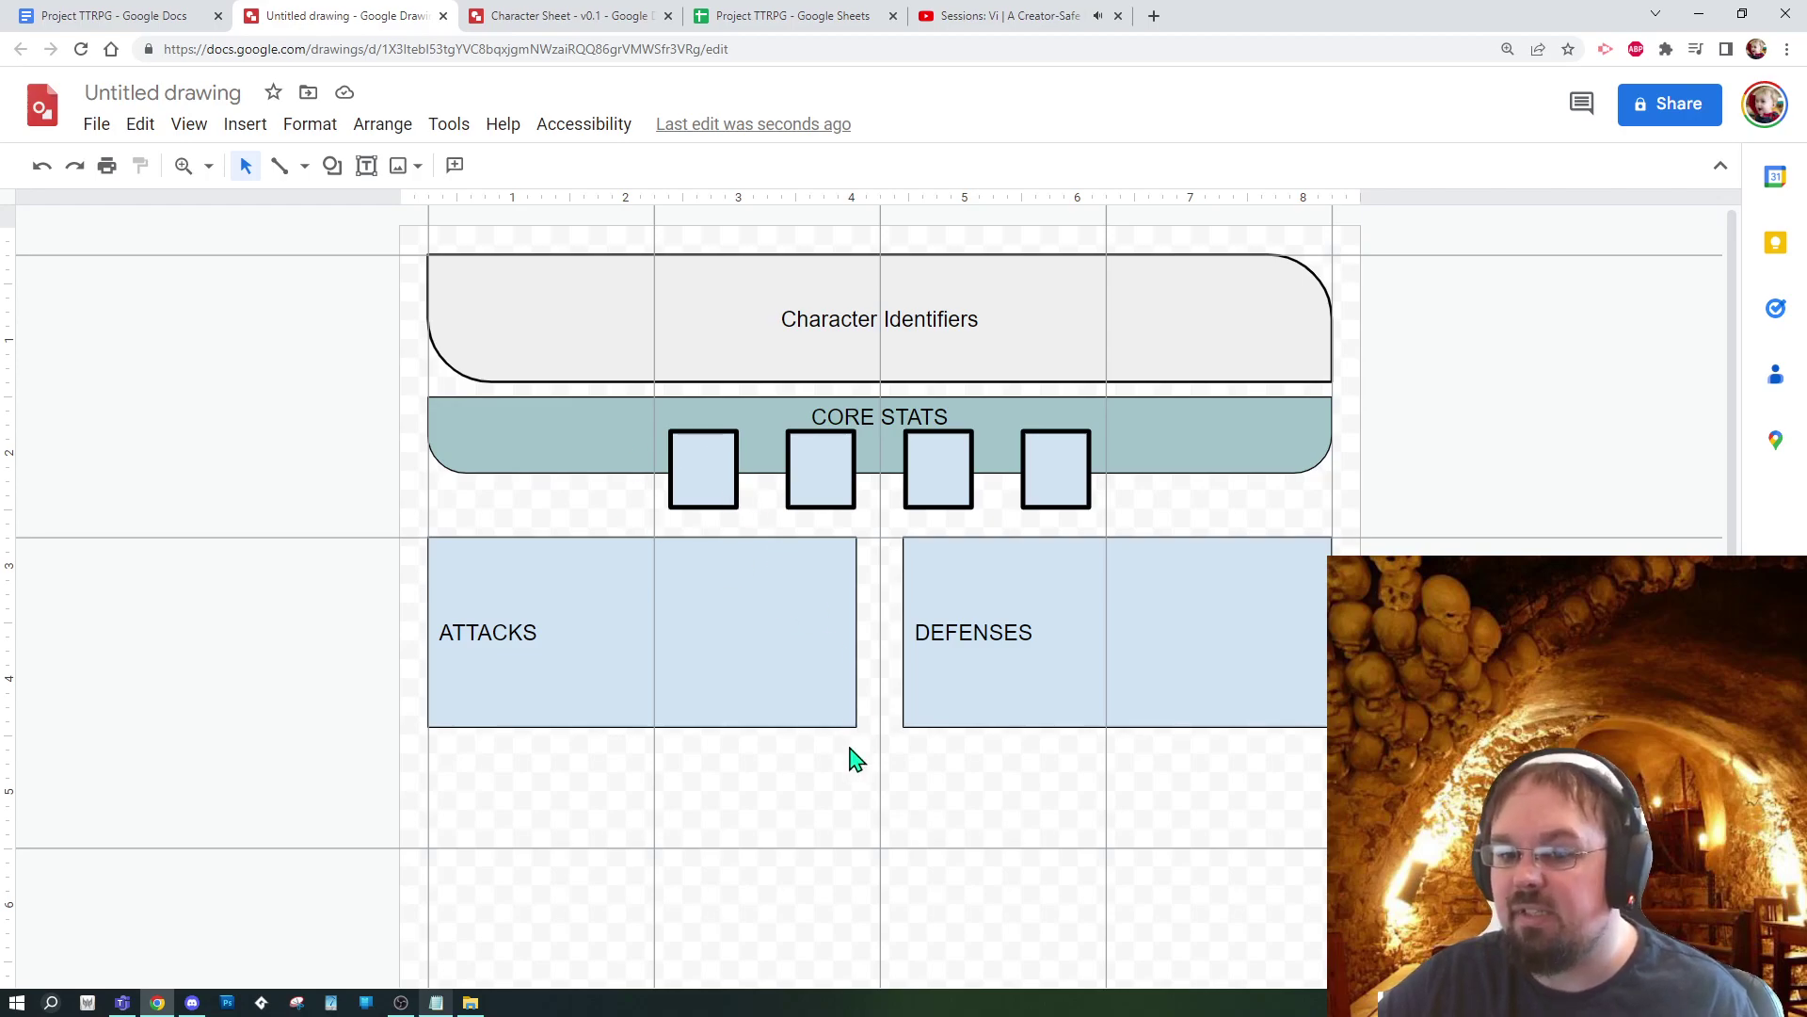
Step: Draw a chevron arrow with a shallower notch and place it under ATTACKS
{"action": "scroll", "coordinate": [885, 725], "scroll_direction": "down", "scroll_amount": 2}
{"action": "scroll", "coordinate": [928, 706], "scroll_direction": "up", "scroll_amount": 2}
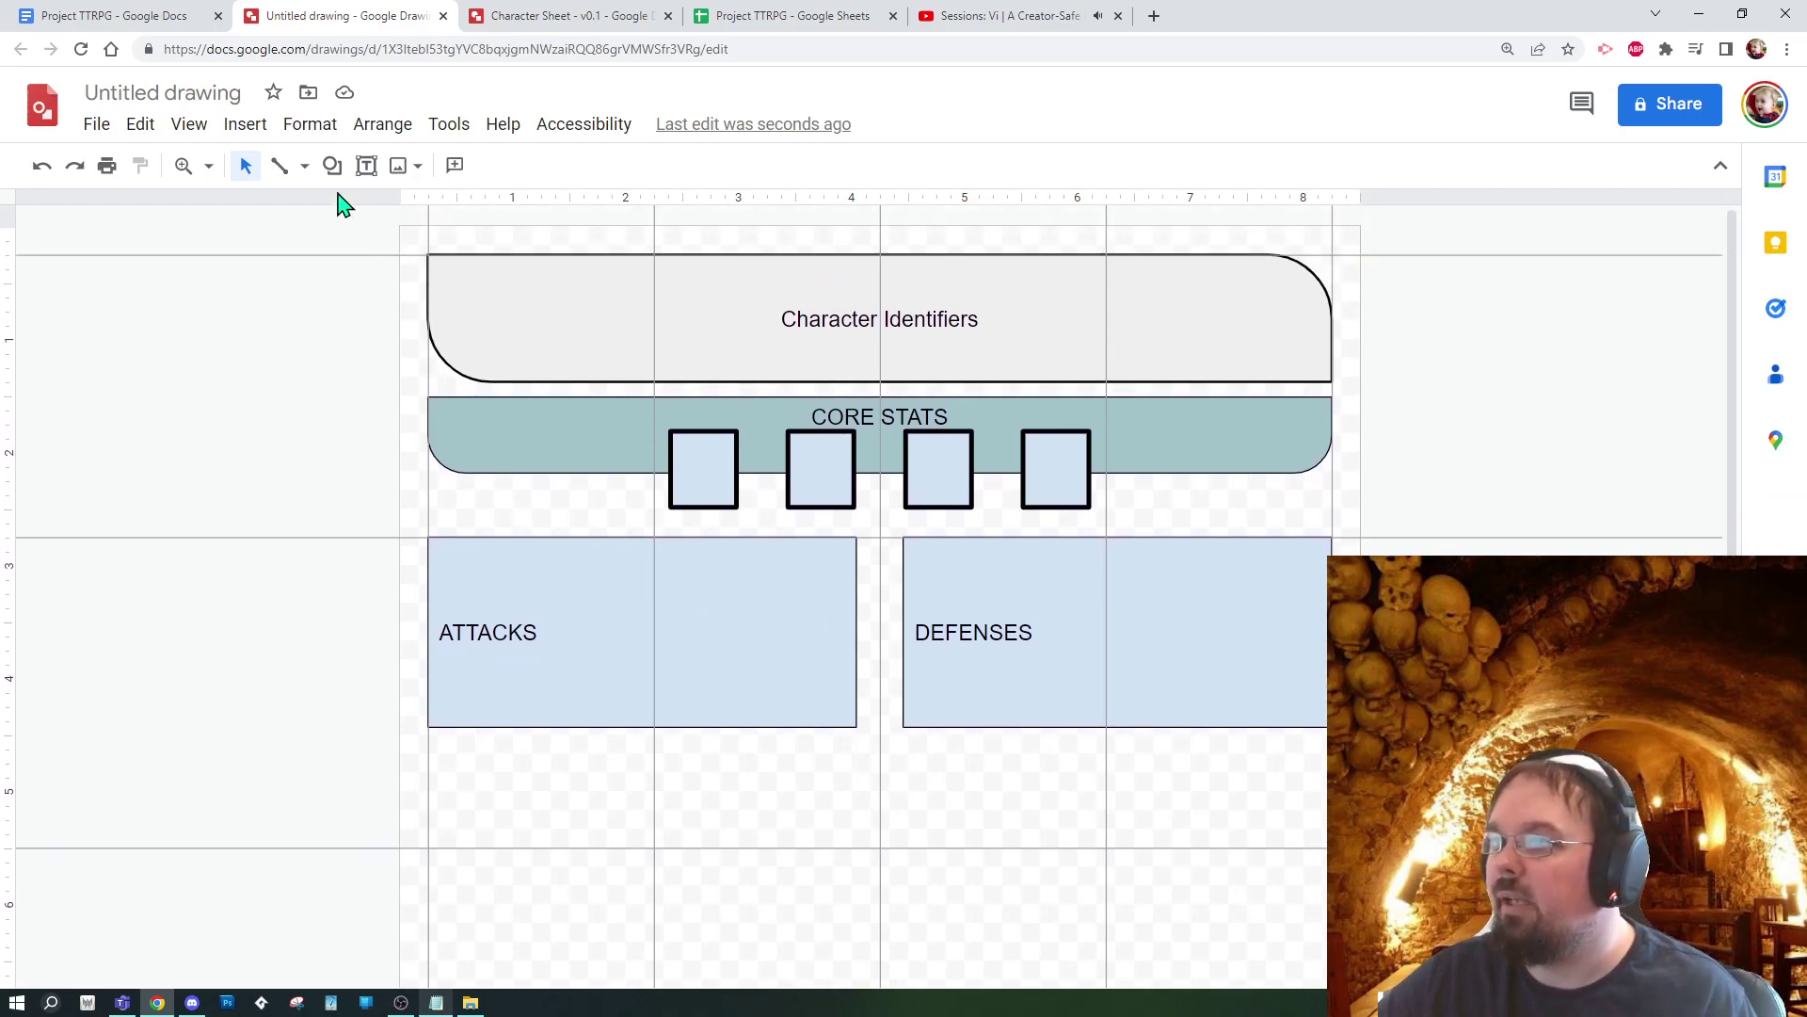
{"action": "left_click", "coordinate": [332, 166]}
{"action": "mouse_move", "coordinate": [403, 249]}
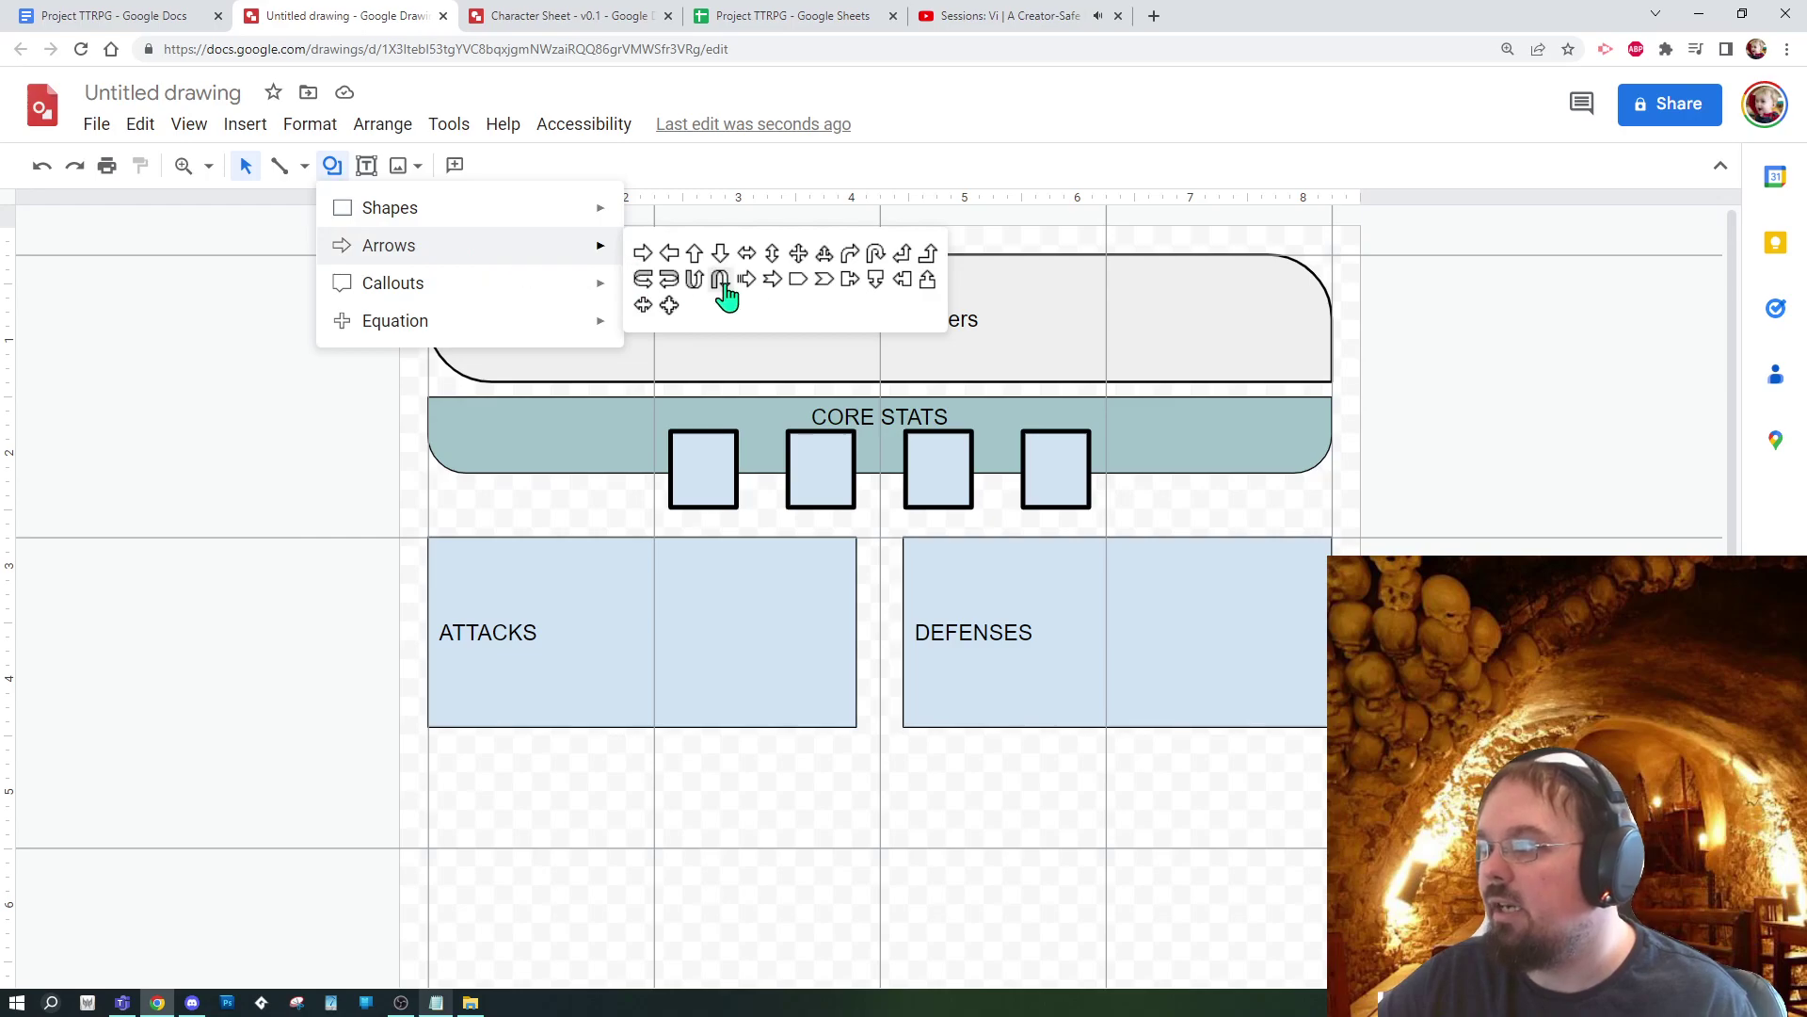
{"action": "left_click", "coordinate": [825, 281]}
{"action": "scroll", "coordinate": [870, 719], "scroll_direction": "down", "scroll_amount": 2}
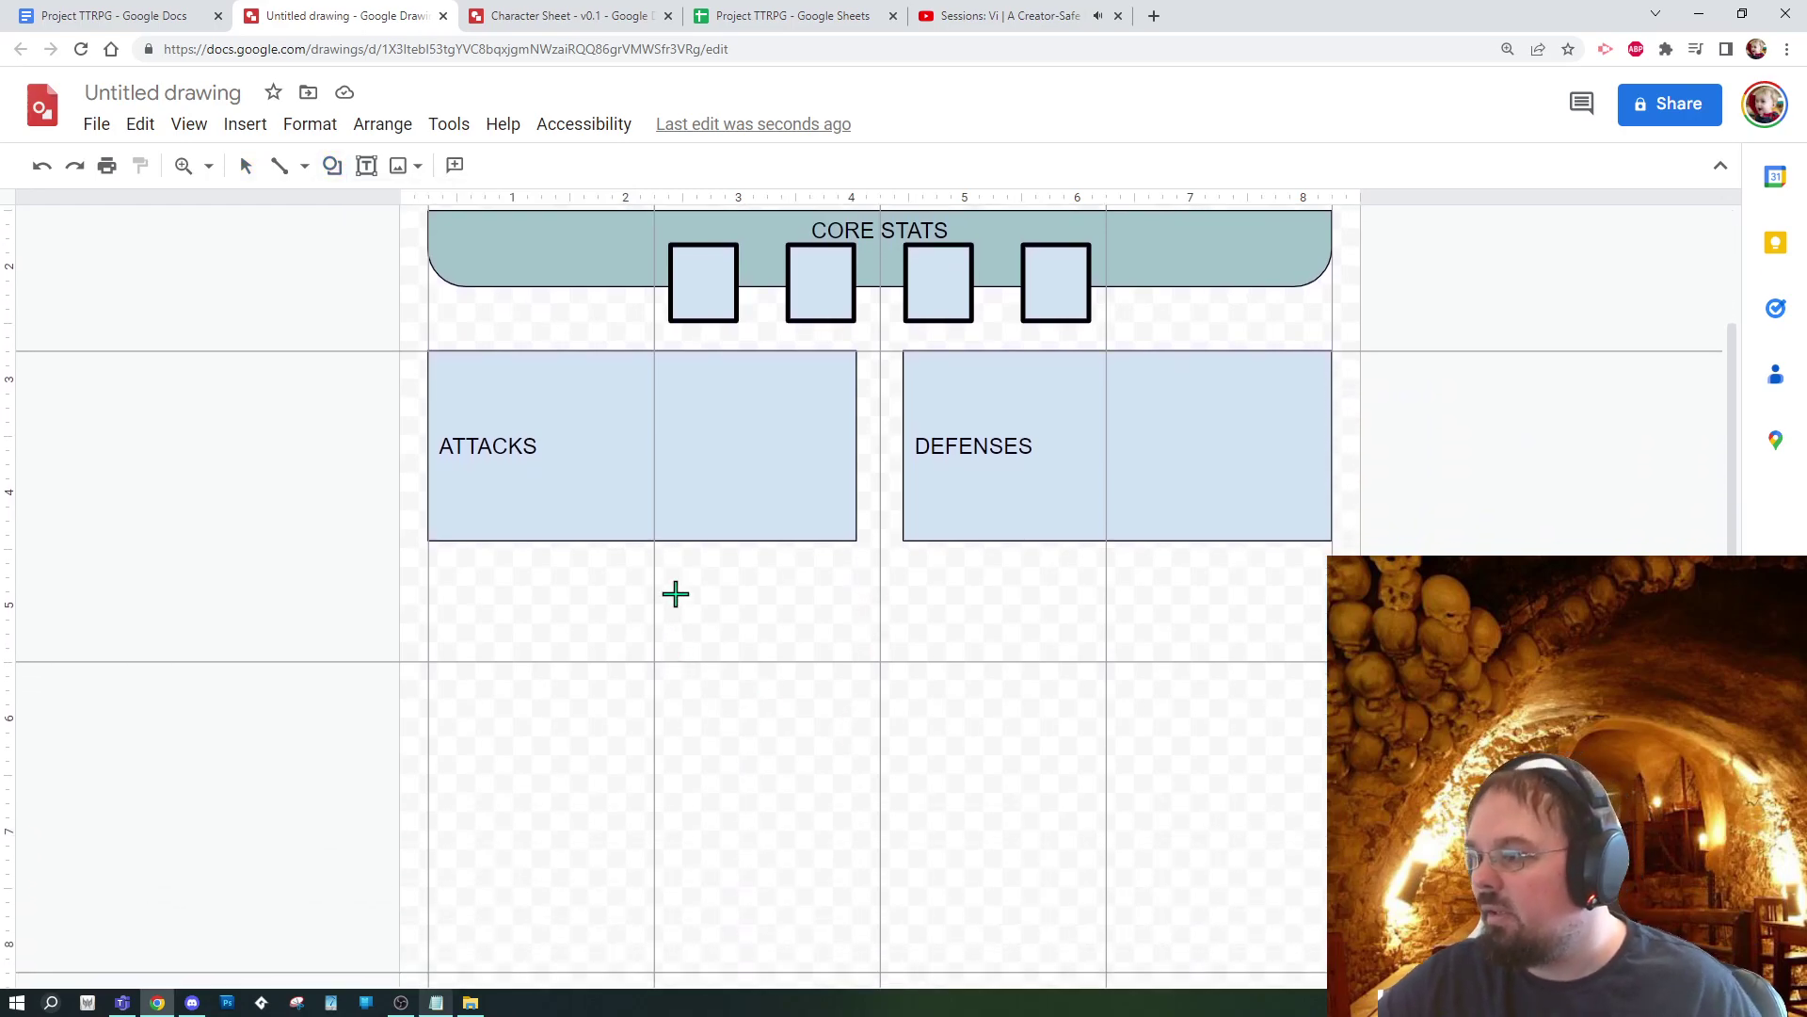
{"action": "left_click_drag", "start_coordinate": [674, 593], "coordinate": [1078, 792]}
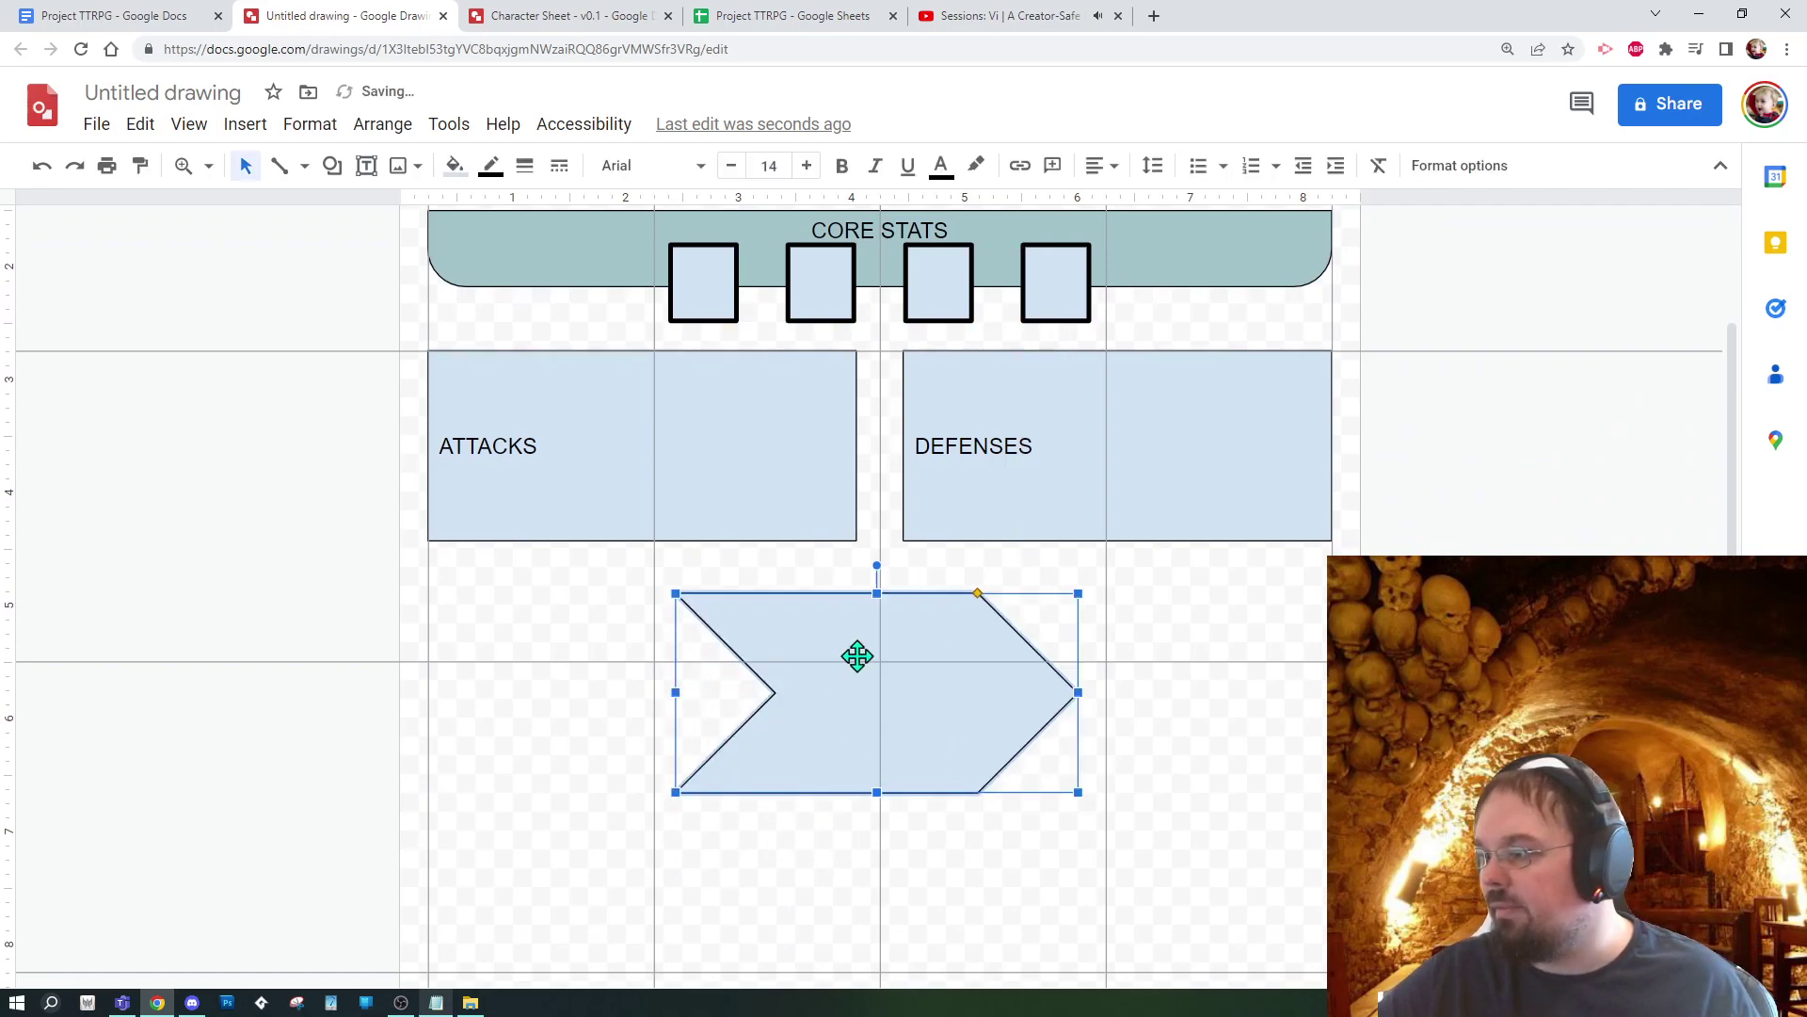
{"action": "left_click_drag", "start_coordinate": [979, 593], "coordinate": [1054, 595]}
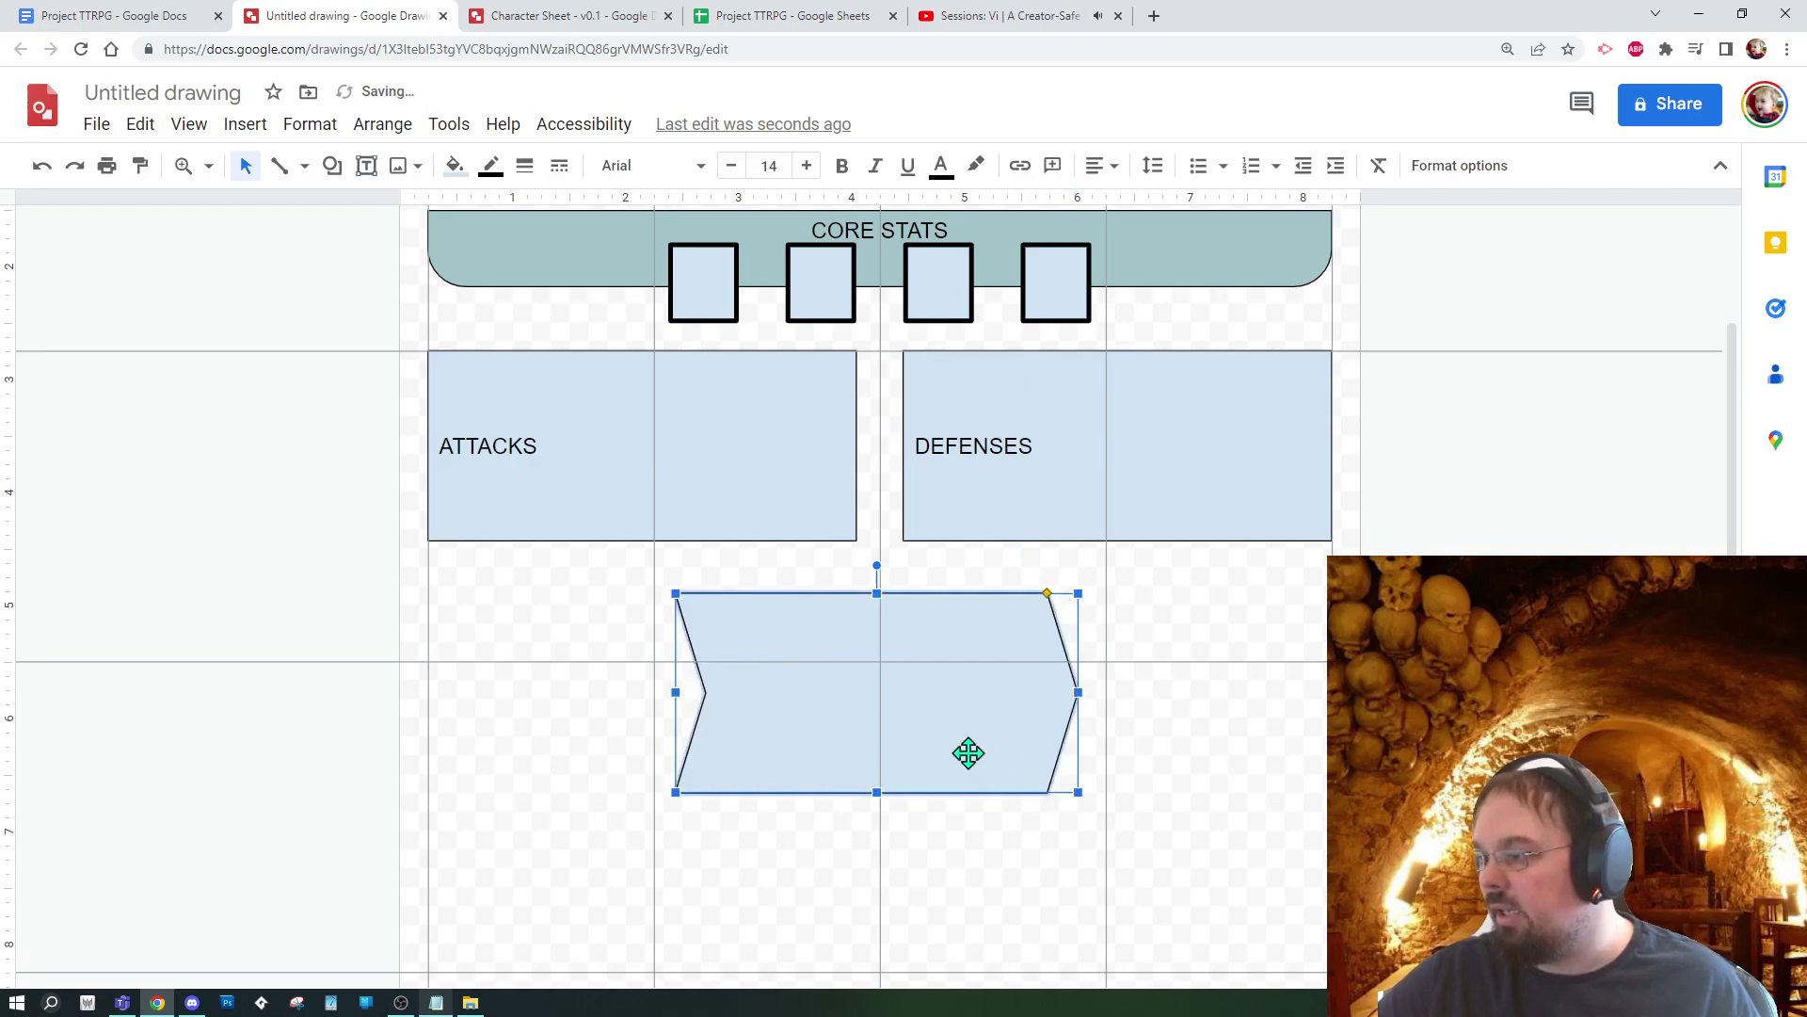
{"action": "left_click_drag", "start_coordinate": [936, 740], "coordinate": [689, 717]}
Step: Move the chevron under DEFENSES and flip it to point left
{"action": "left_click", "coordinate": [1031, 814]}
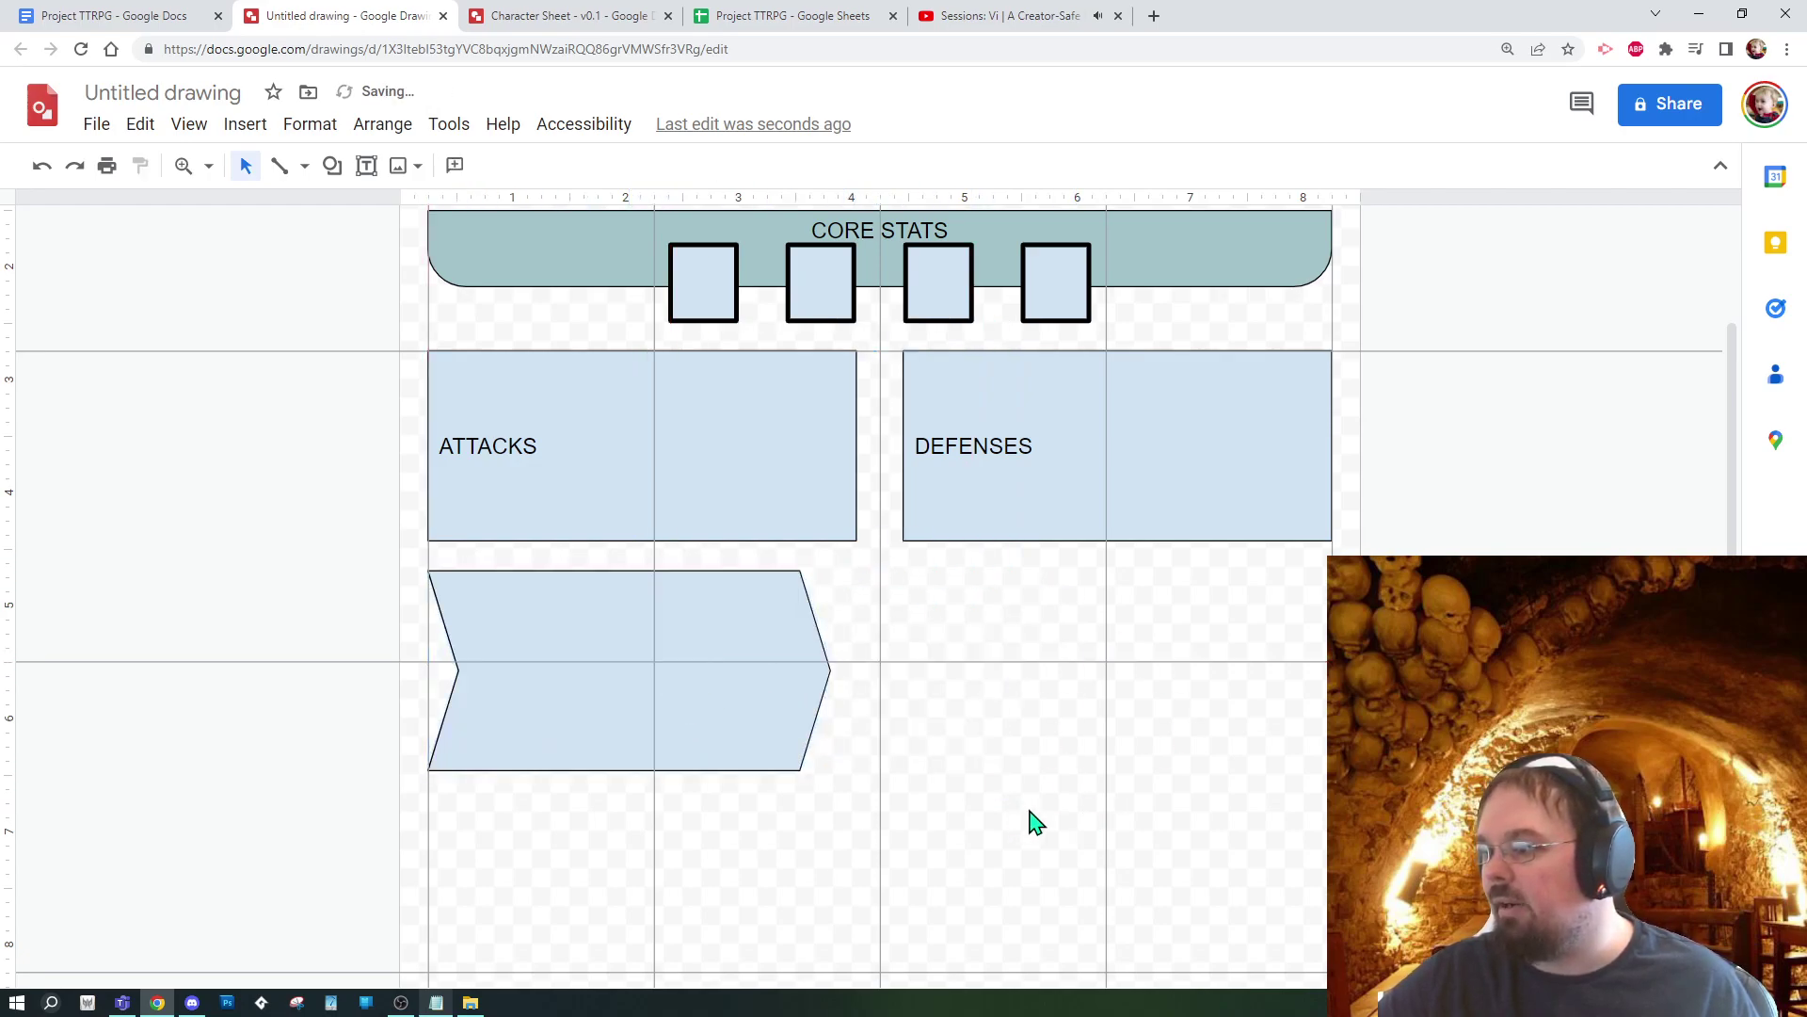
{"action": "left_click", "coordinate": [720, 684]}
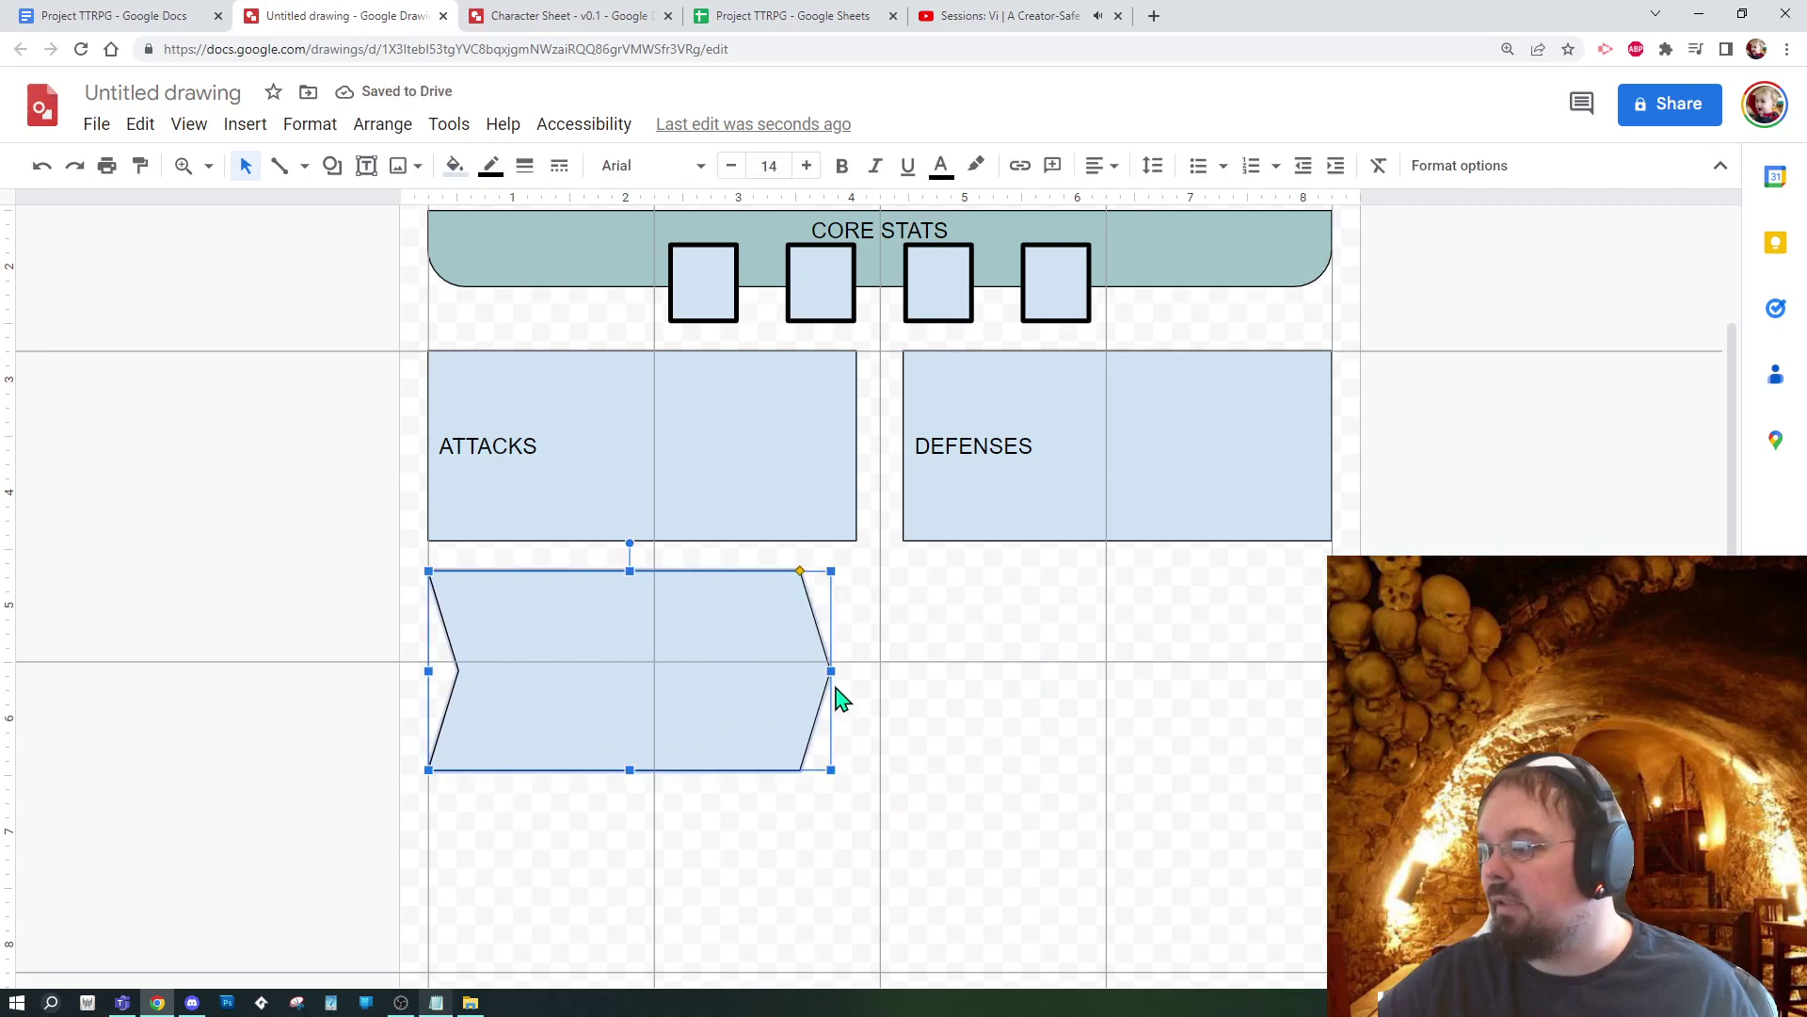
{"action": "left_click_drag", "start_coordinate": [717, 670], "coordinate": [1143, 671]}
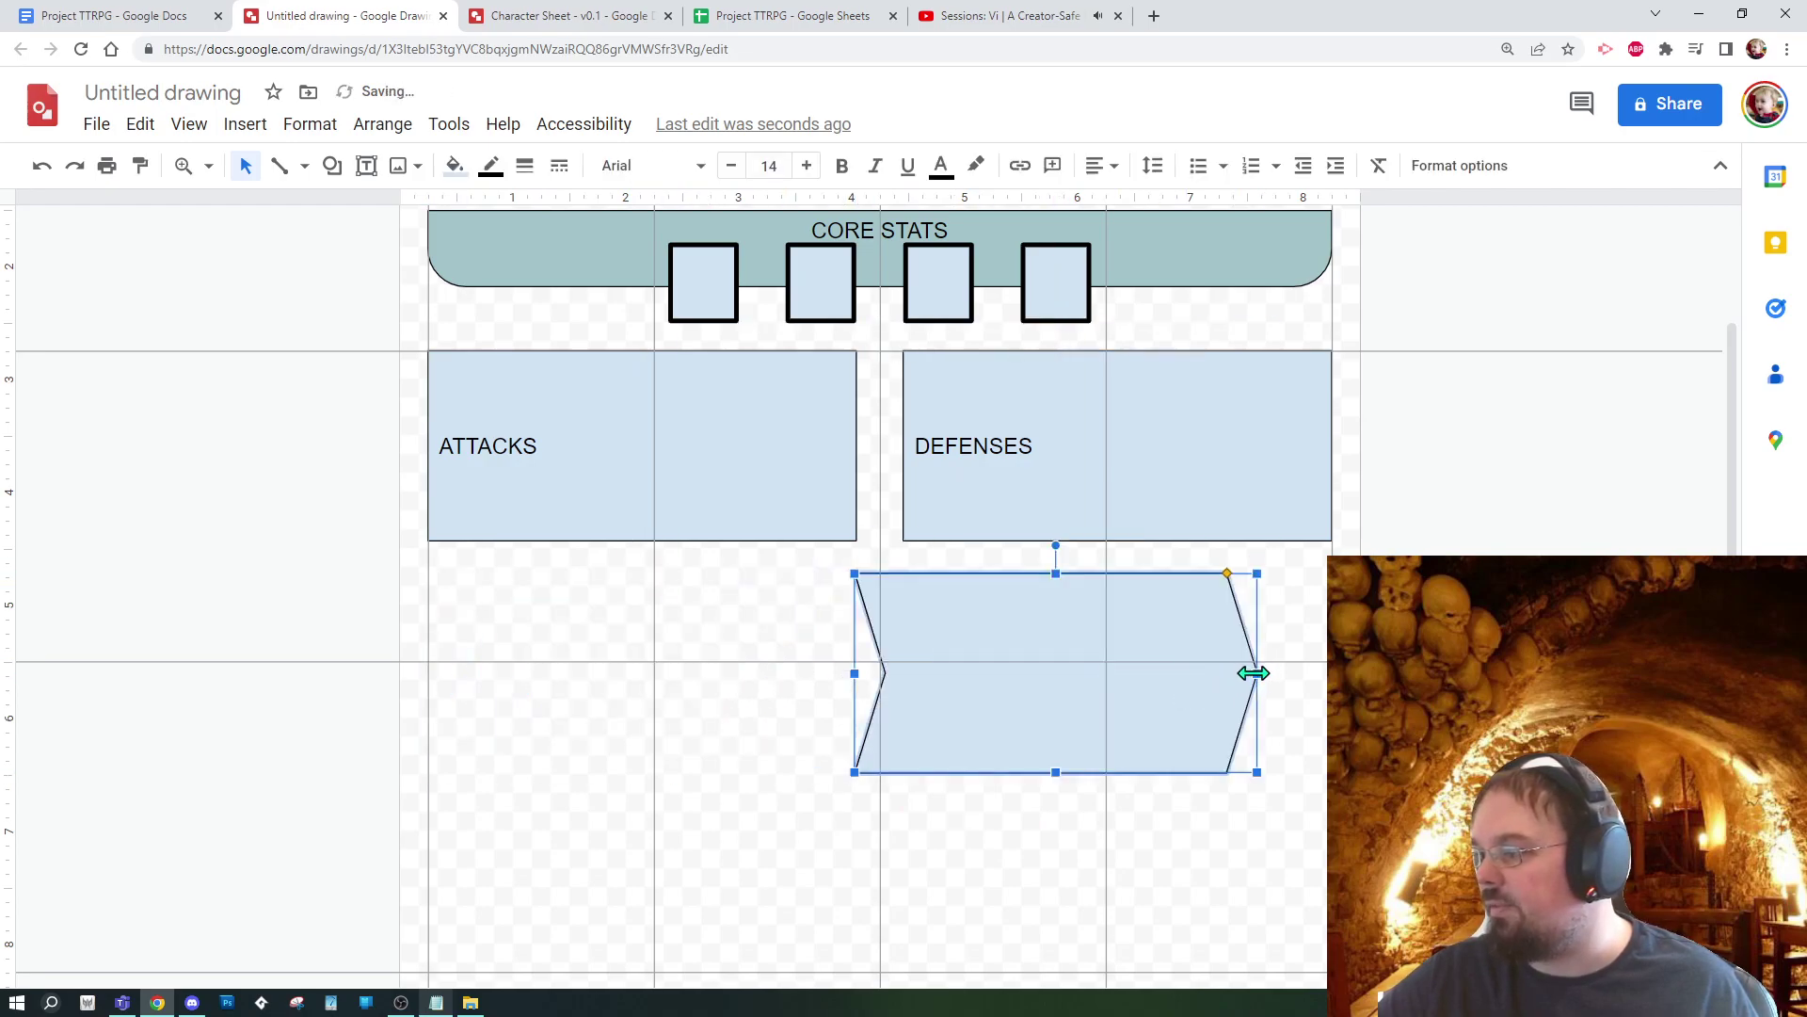
{"action": "left_click_drag", "start_coordinate": [1253, 673], "coordinate": [509, 672]}
{"action": "left_click", "coordinate": [980, 928]}
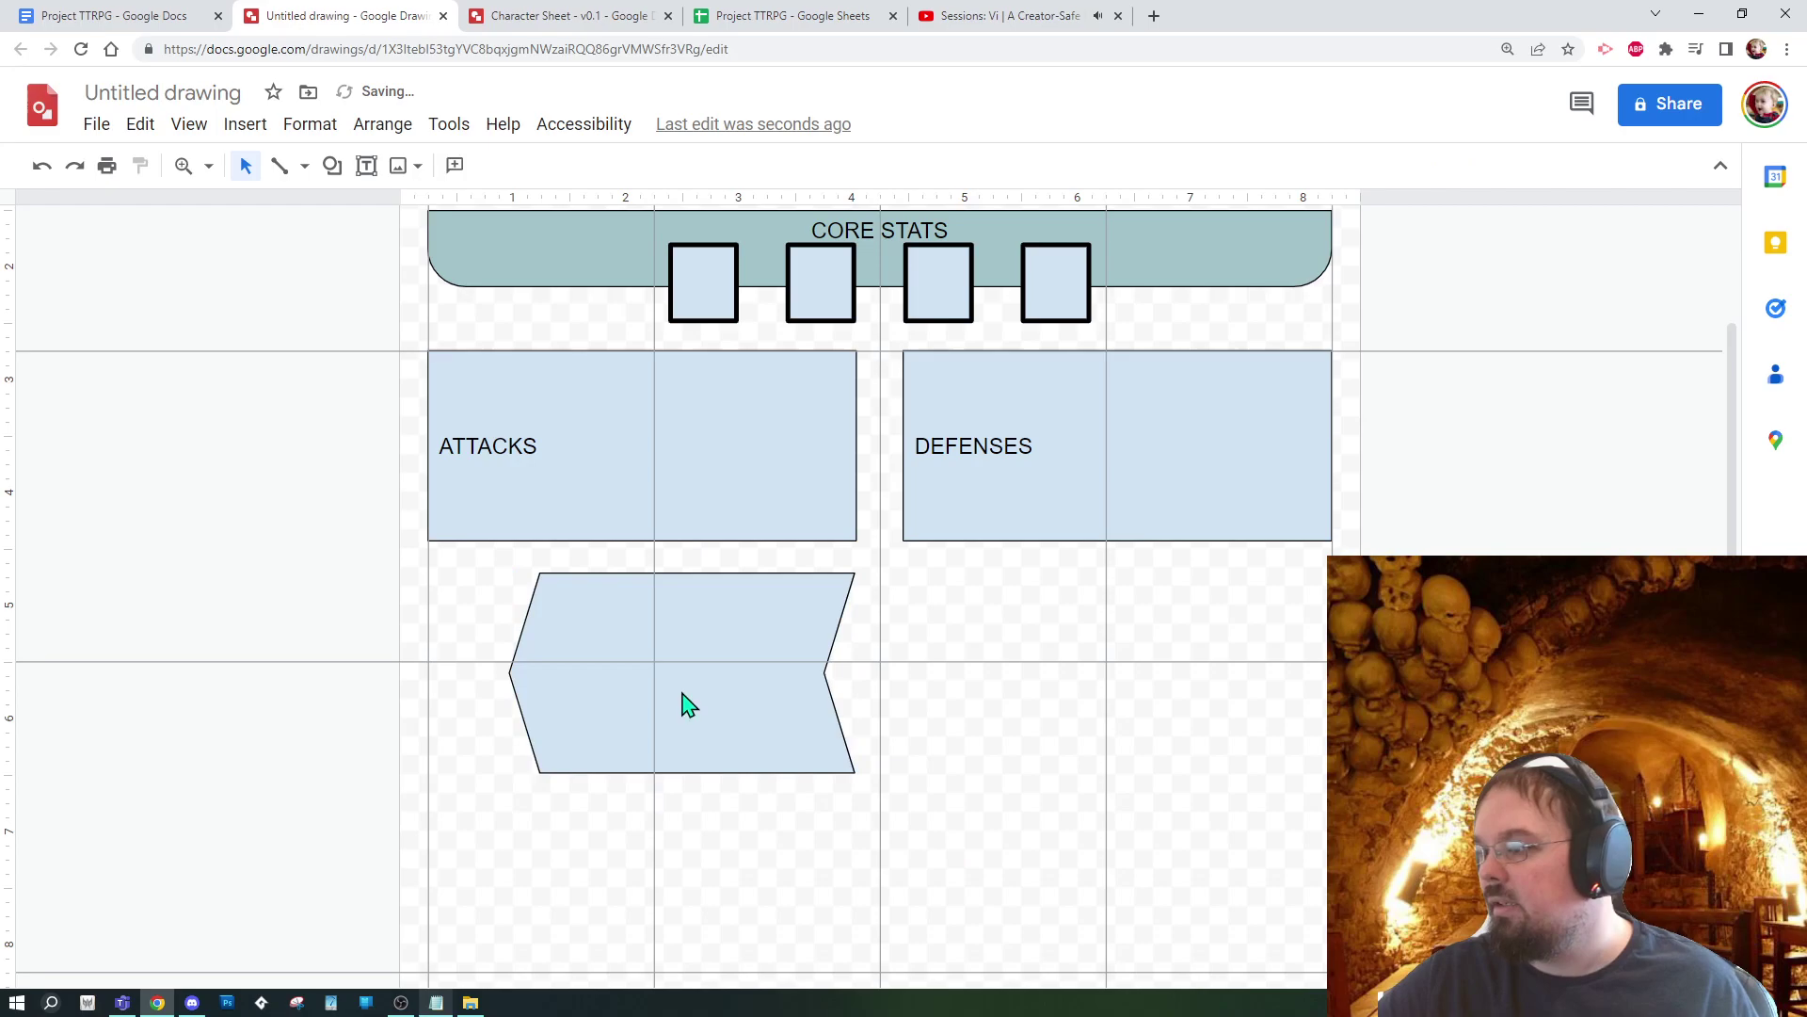
{"action": "left_click", "coordinate": [686, 704]}
{"action": "left_click_drag", "start_coordinate": [743, 730], "coordinate": [1214, 717]}
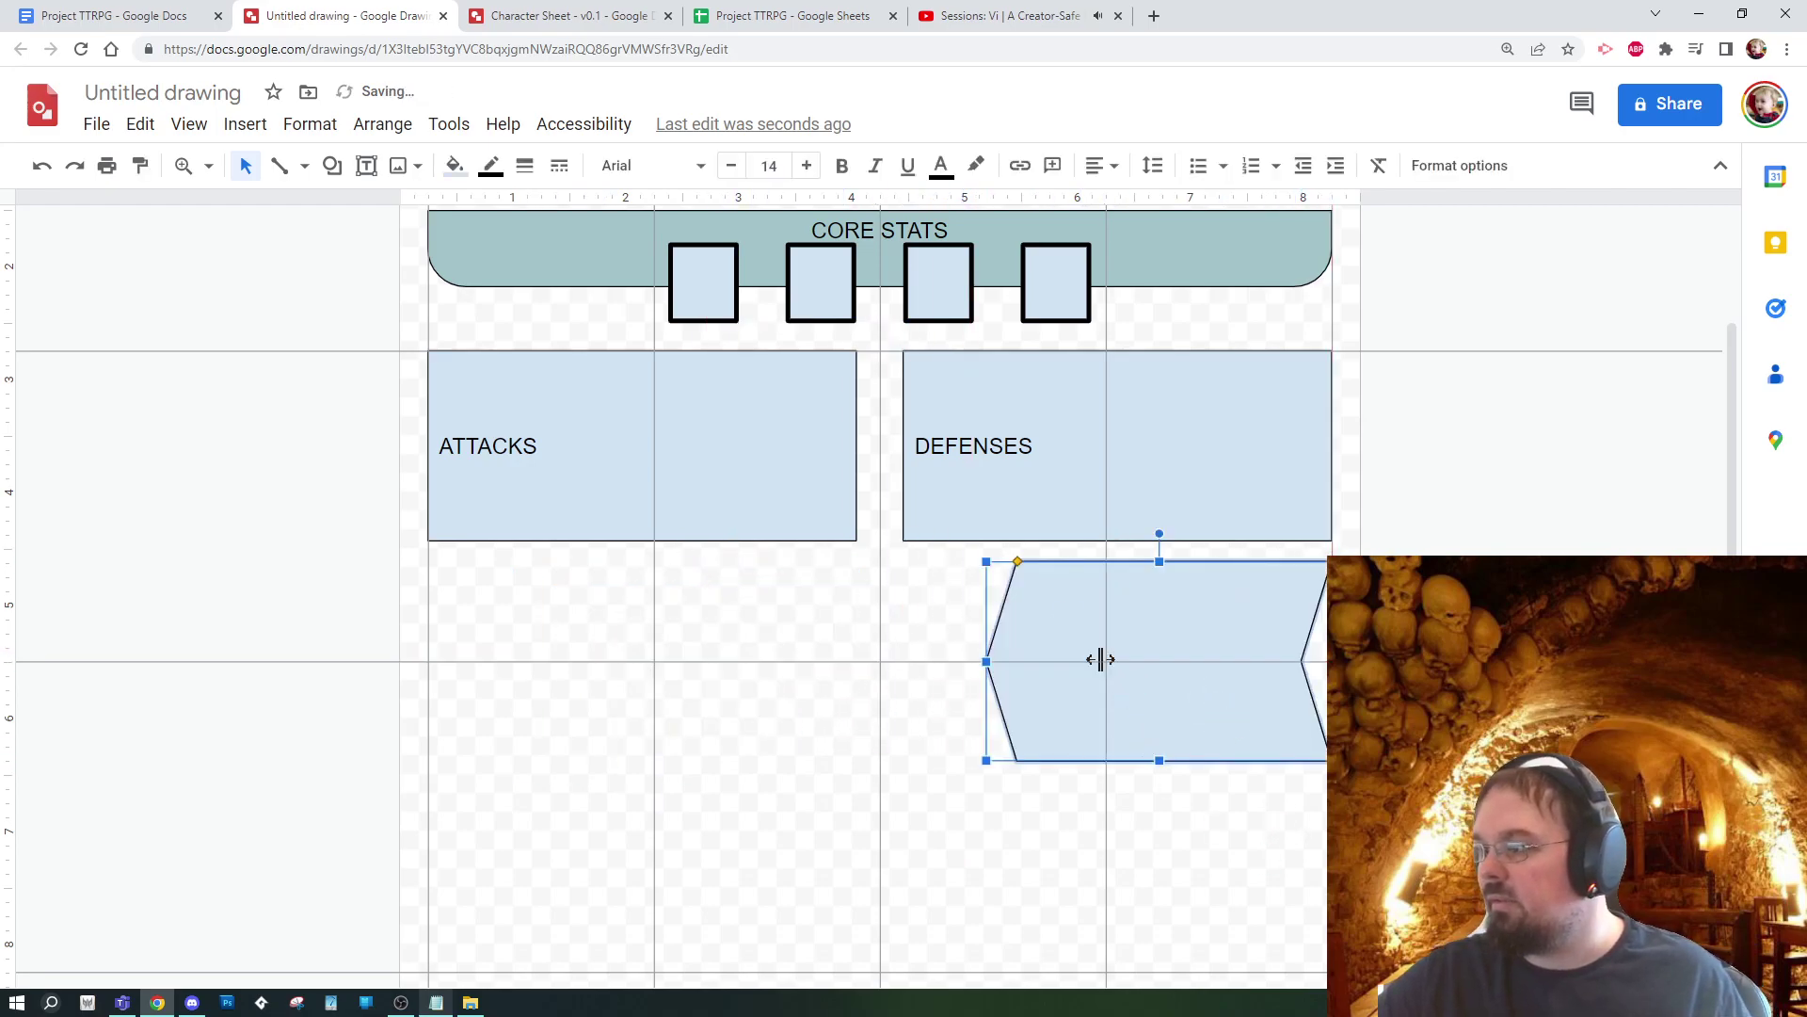
{"action": "left_click_drag", "start_coordinate": [1062, 614], "coordinate": [802, 648]}
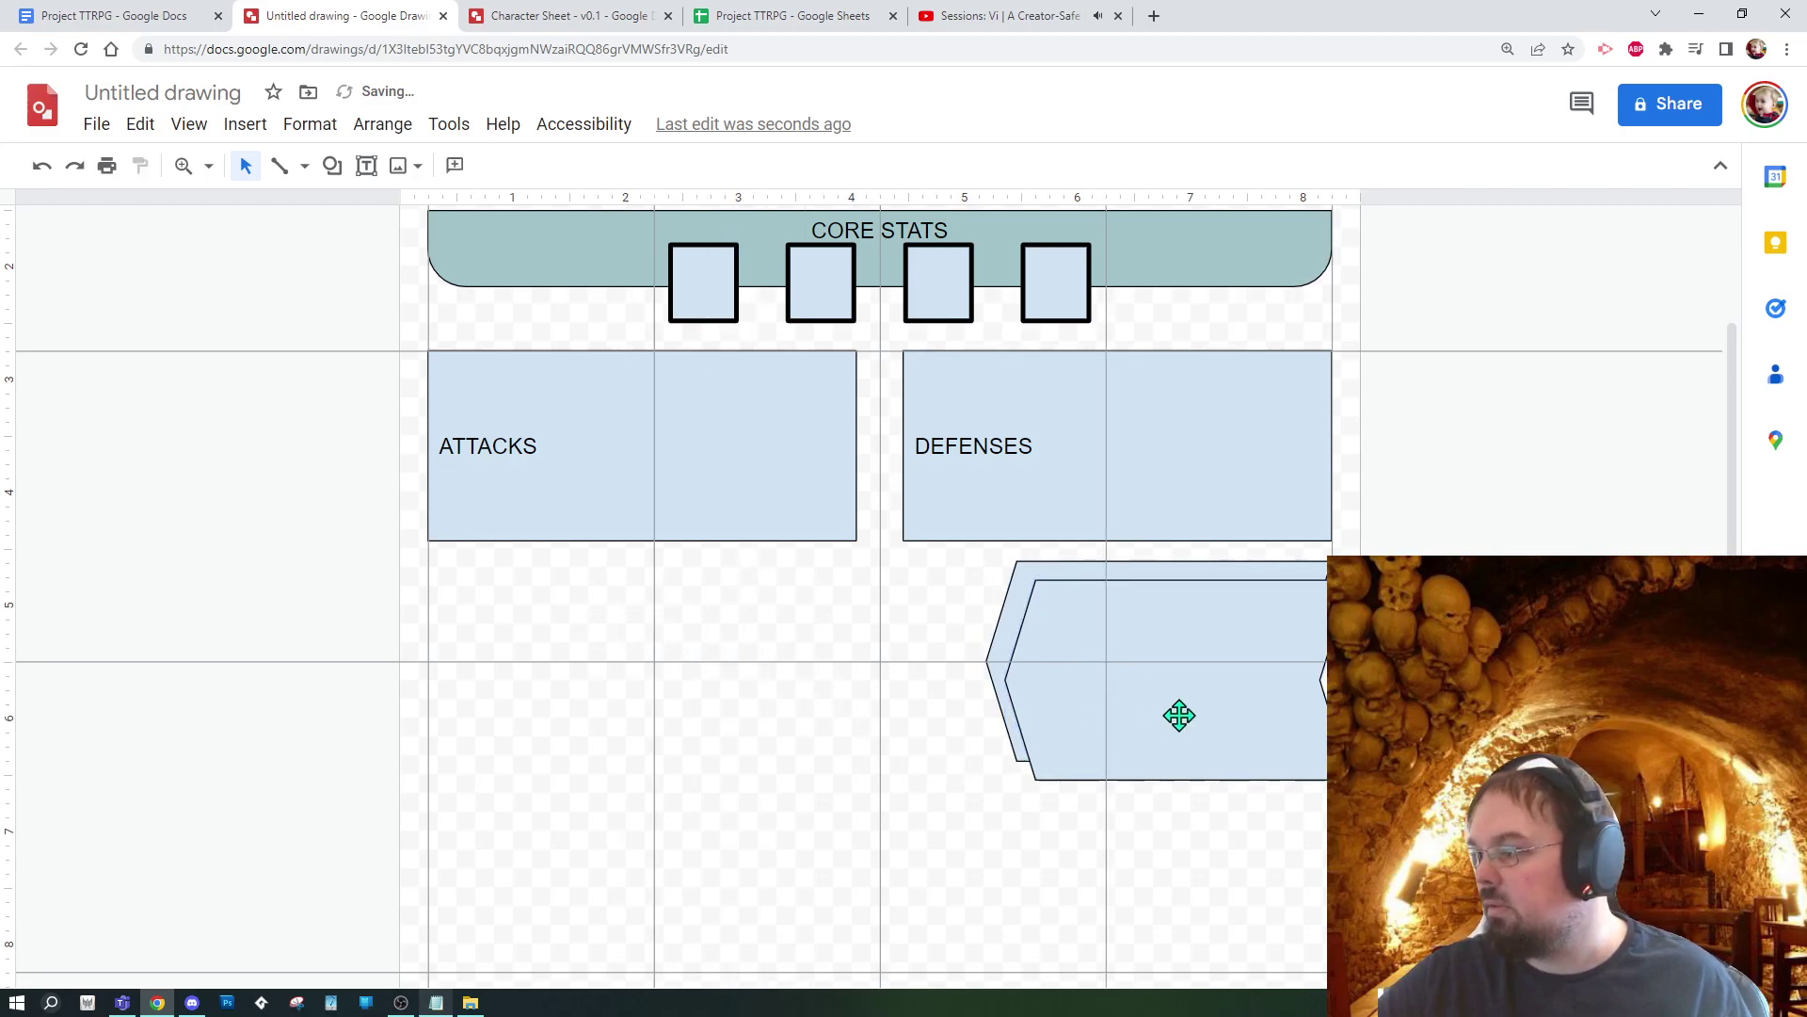
Step: Copy the chevron under ATTACKS, flip it, align it left and widen it toward centre
{"action": "left_click", "coordinate": [1210, 730]}
{"action": "left_click_drag", "start_coordinate": [1210, 730], "coordinate": [632, 730]}
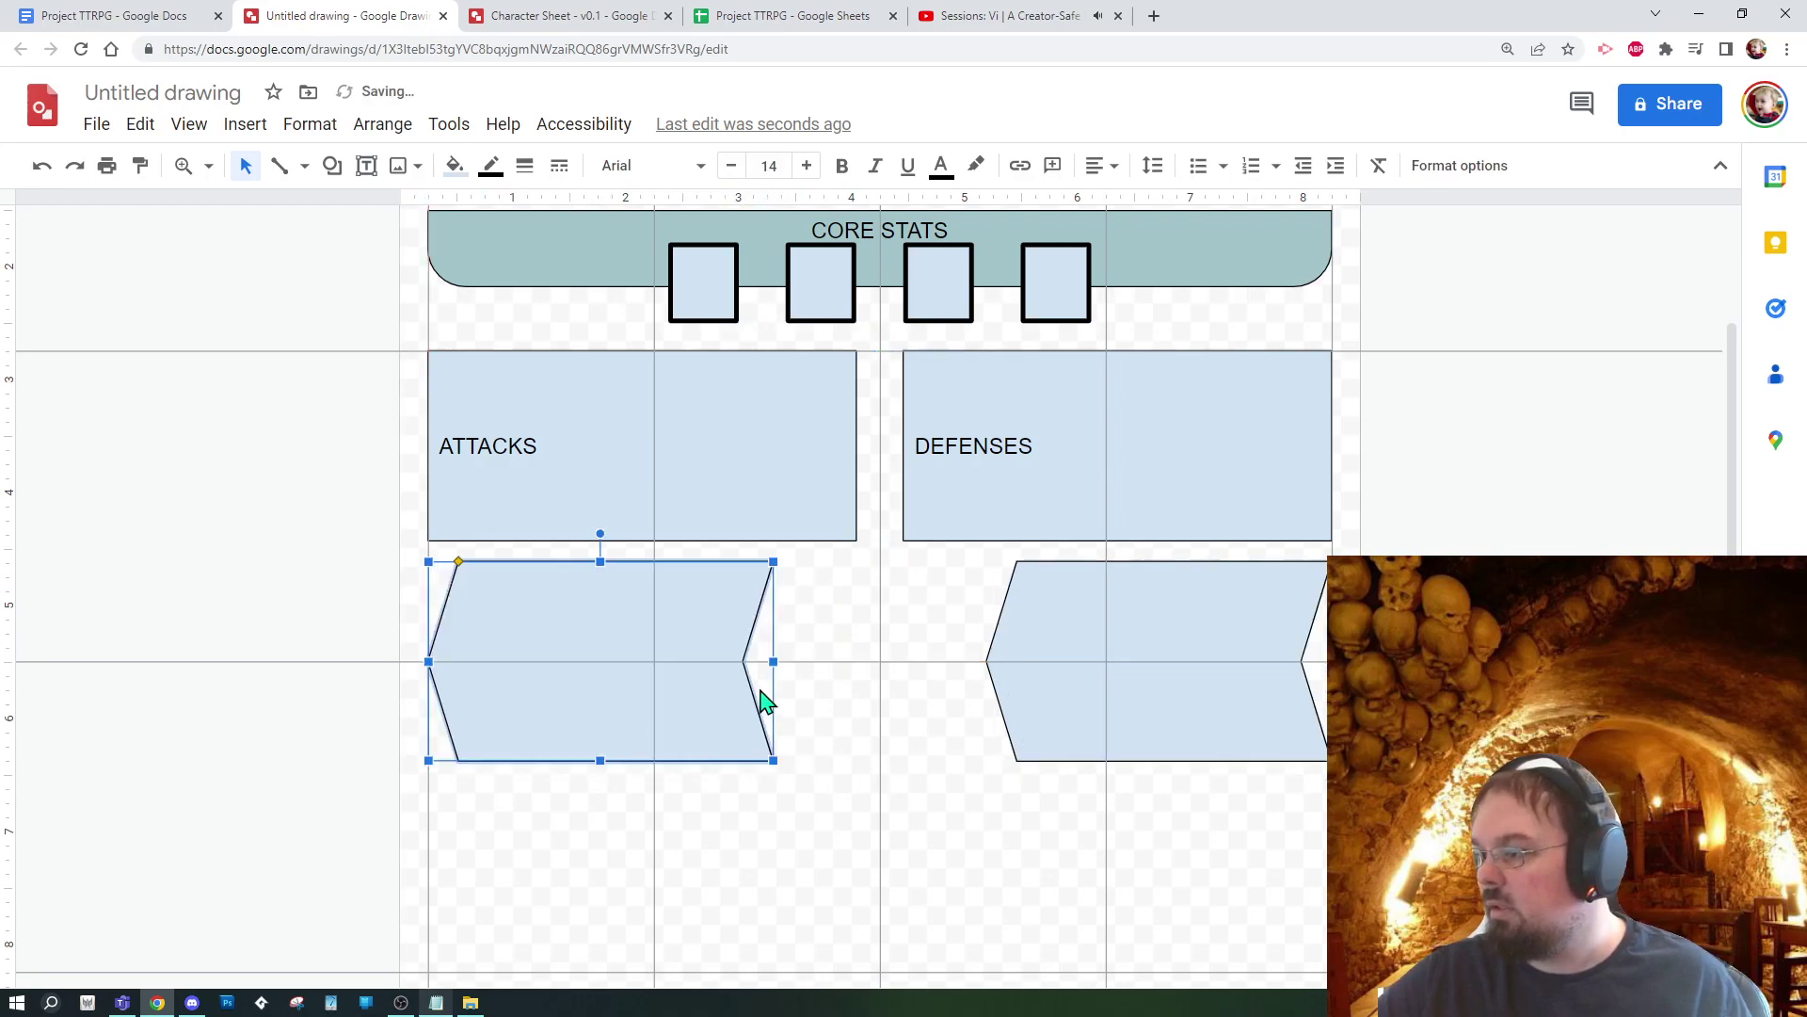
{"action": "left_click_drag", "start_coordinate": [425, 662], "coordinate": [1082, 670]}
{"action": "left_click_drag", "start_coordinate": [913, 654], "coordinate": [568, 638]}
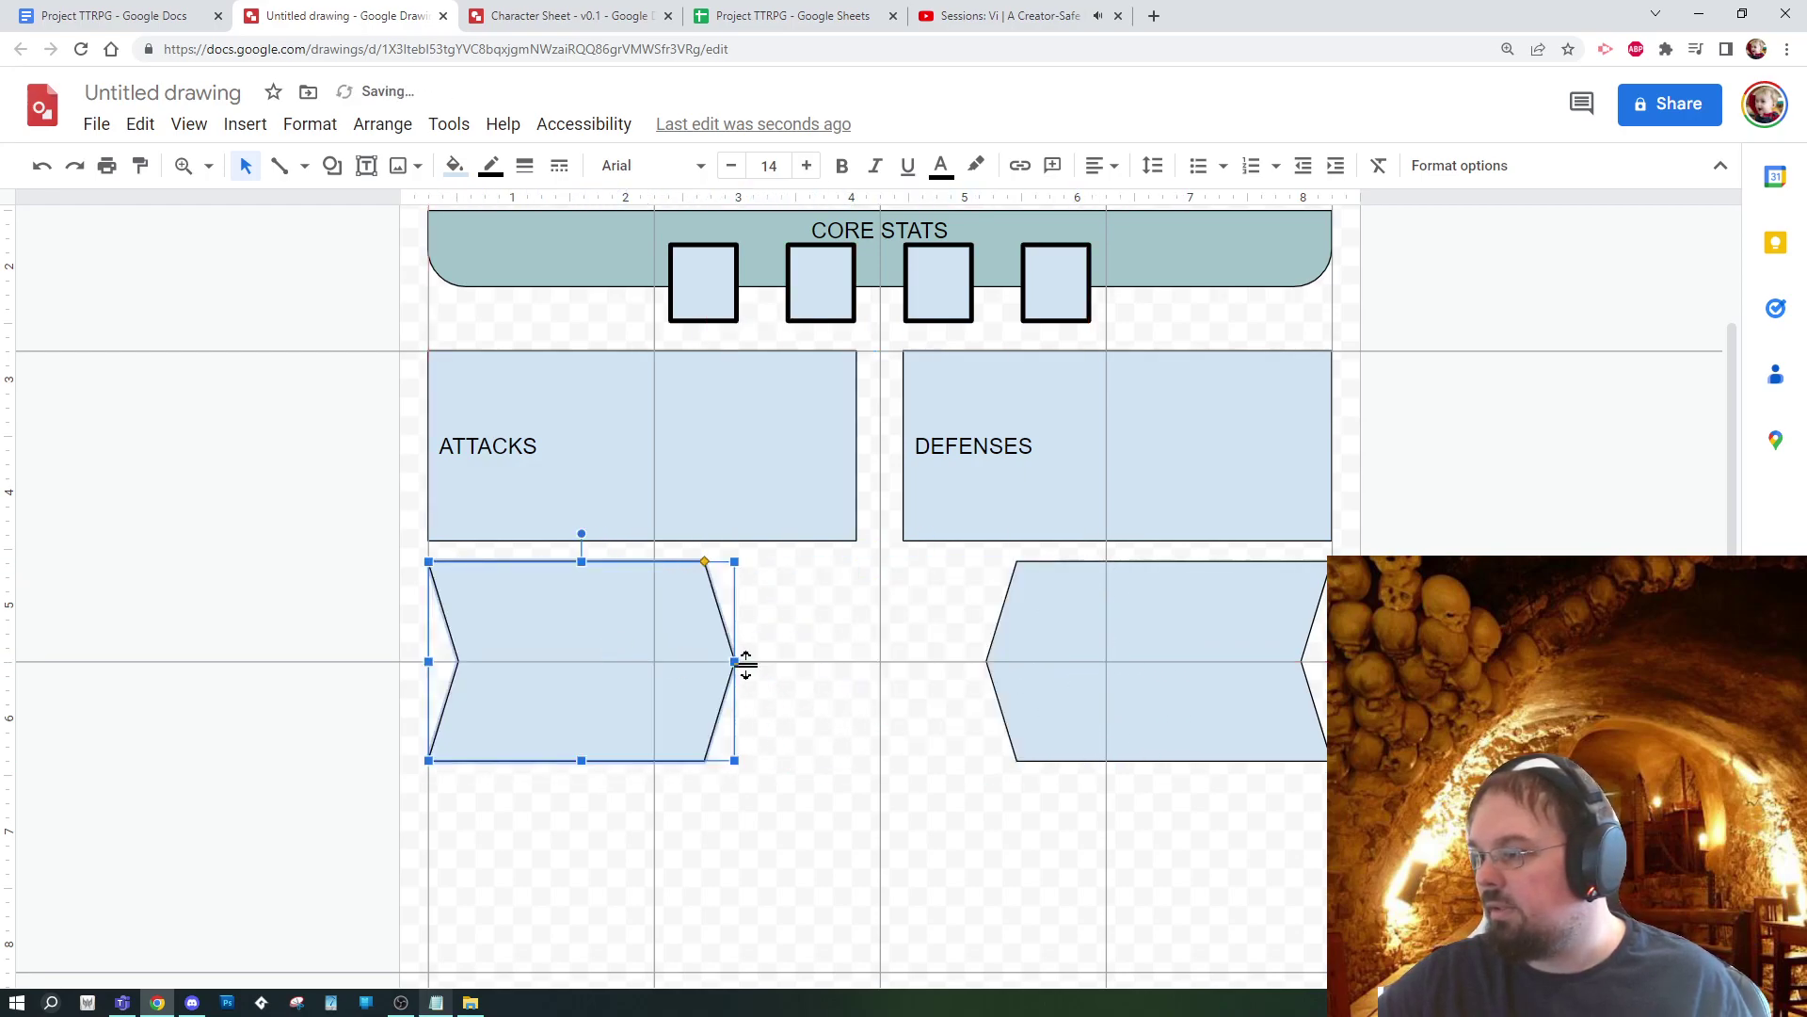
{"action": "left_click_drag", "start_coordinate": [735, 662], "coordinate": [778, 663]}
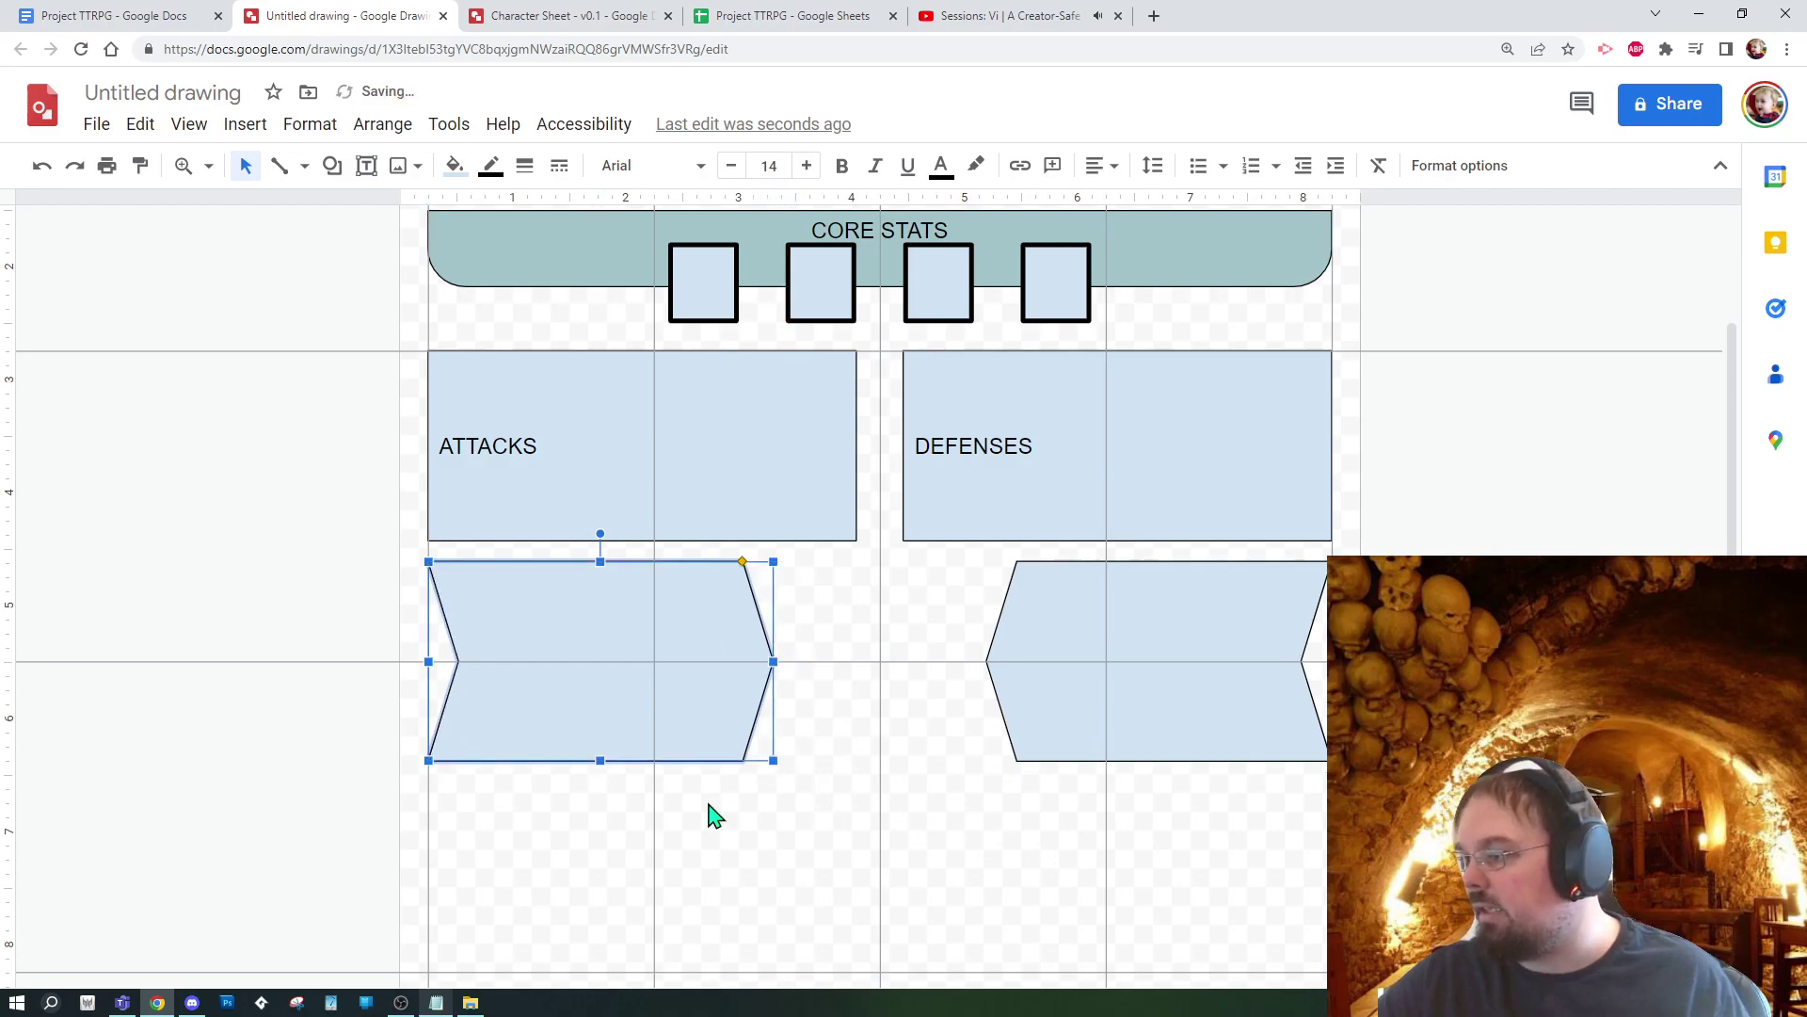
{"action": "left_click", "coordinate": [781, 810]}
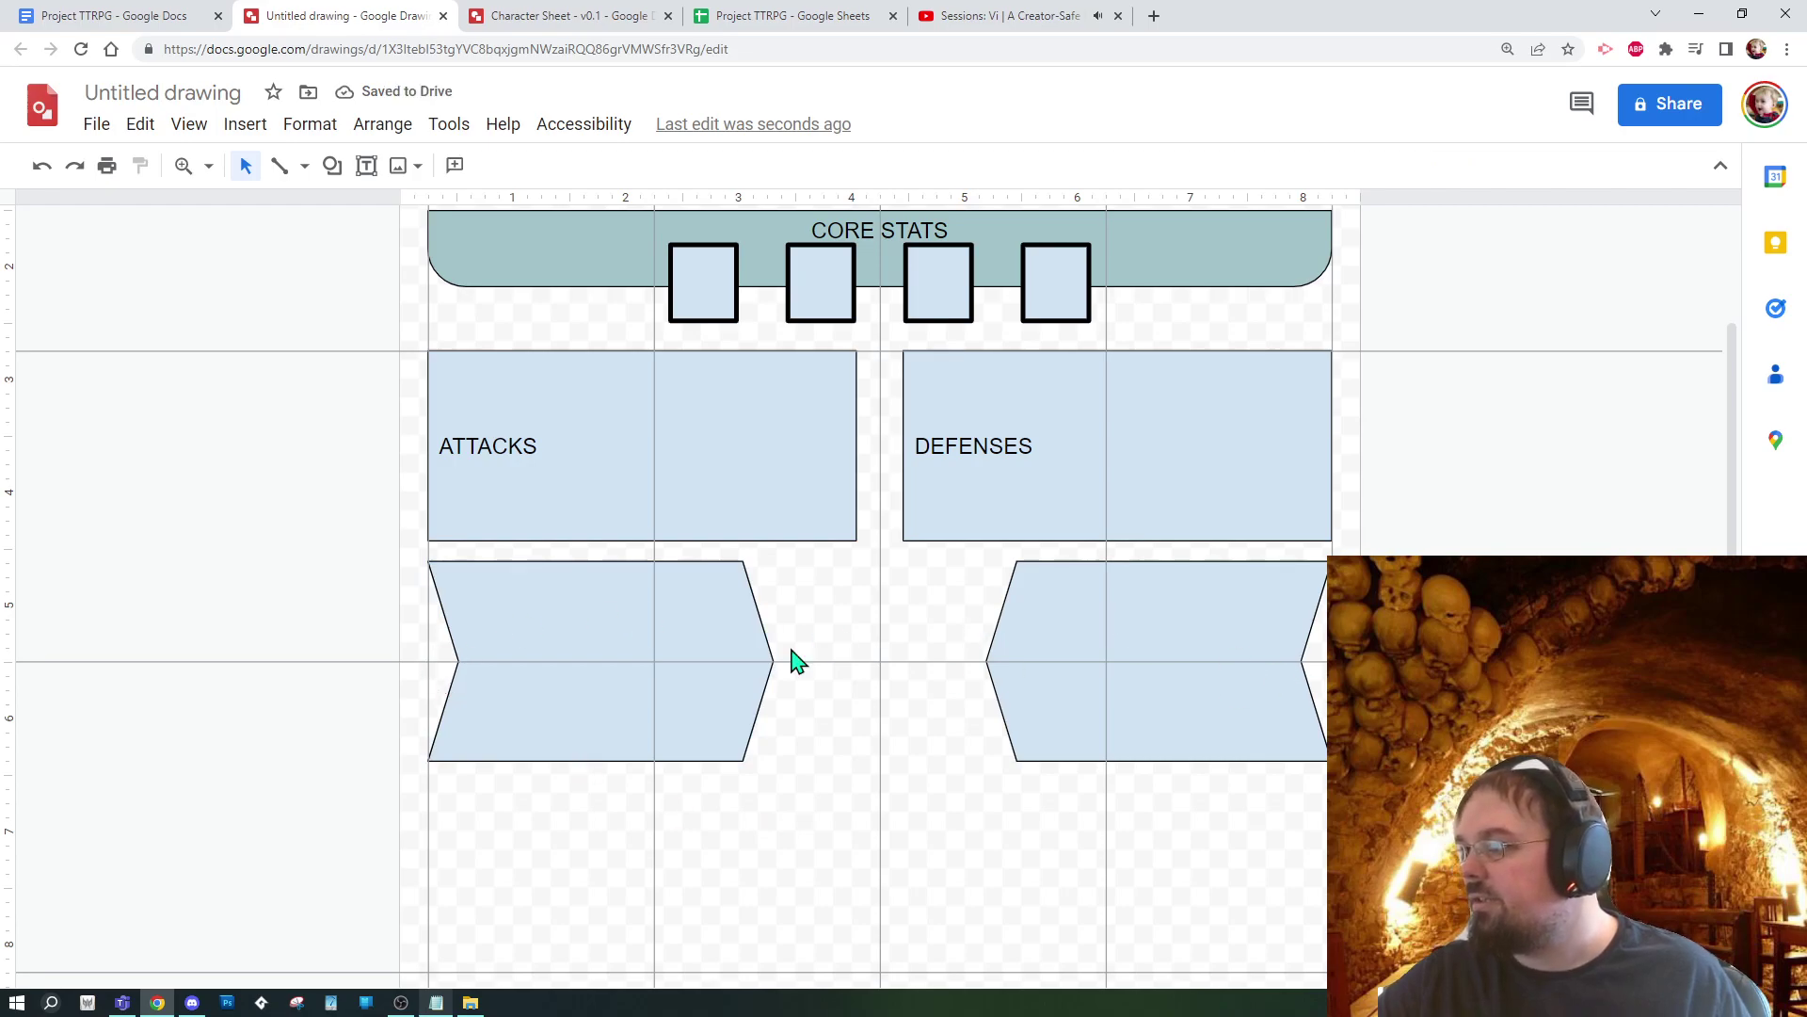
{"action": "scroll", "coordinate": [1158, 686], "scroll_direction": "up", "scroll_amount": 2}
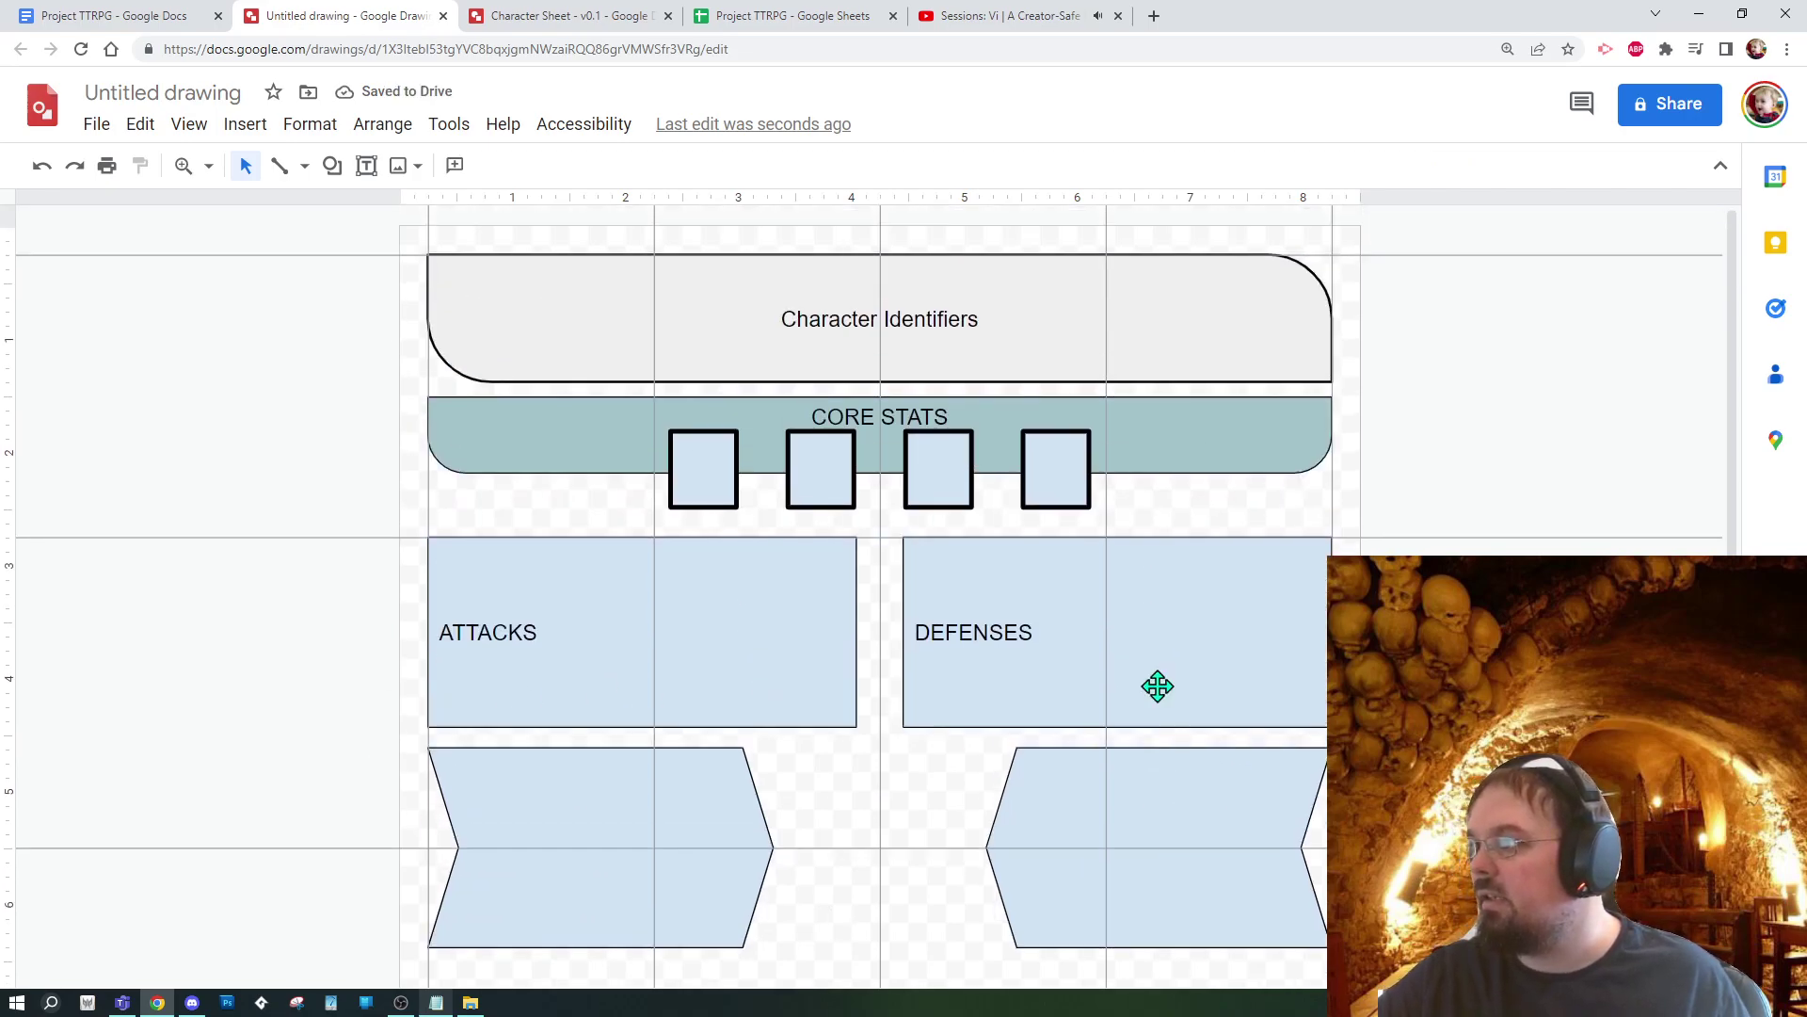
{"action": "scroll", "coordinate": [1117, 573], "scroll_direction": "down", "scroll_amount": 2}
Step: Give both chevrons thicker outlines and a light green fill
{"action": "left_click", "coordinate": [690, 646]}
{"action": "left_click", "coordinate": [1156, 619], "text": "shift"}
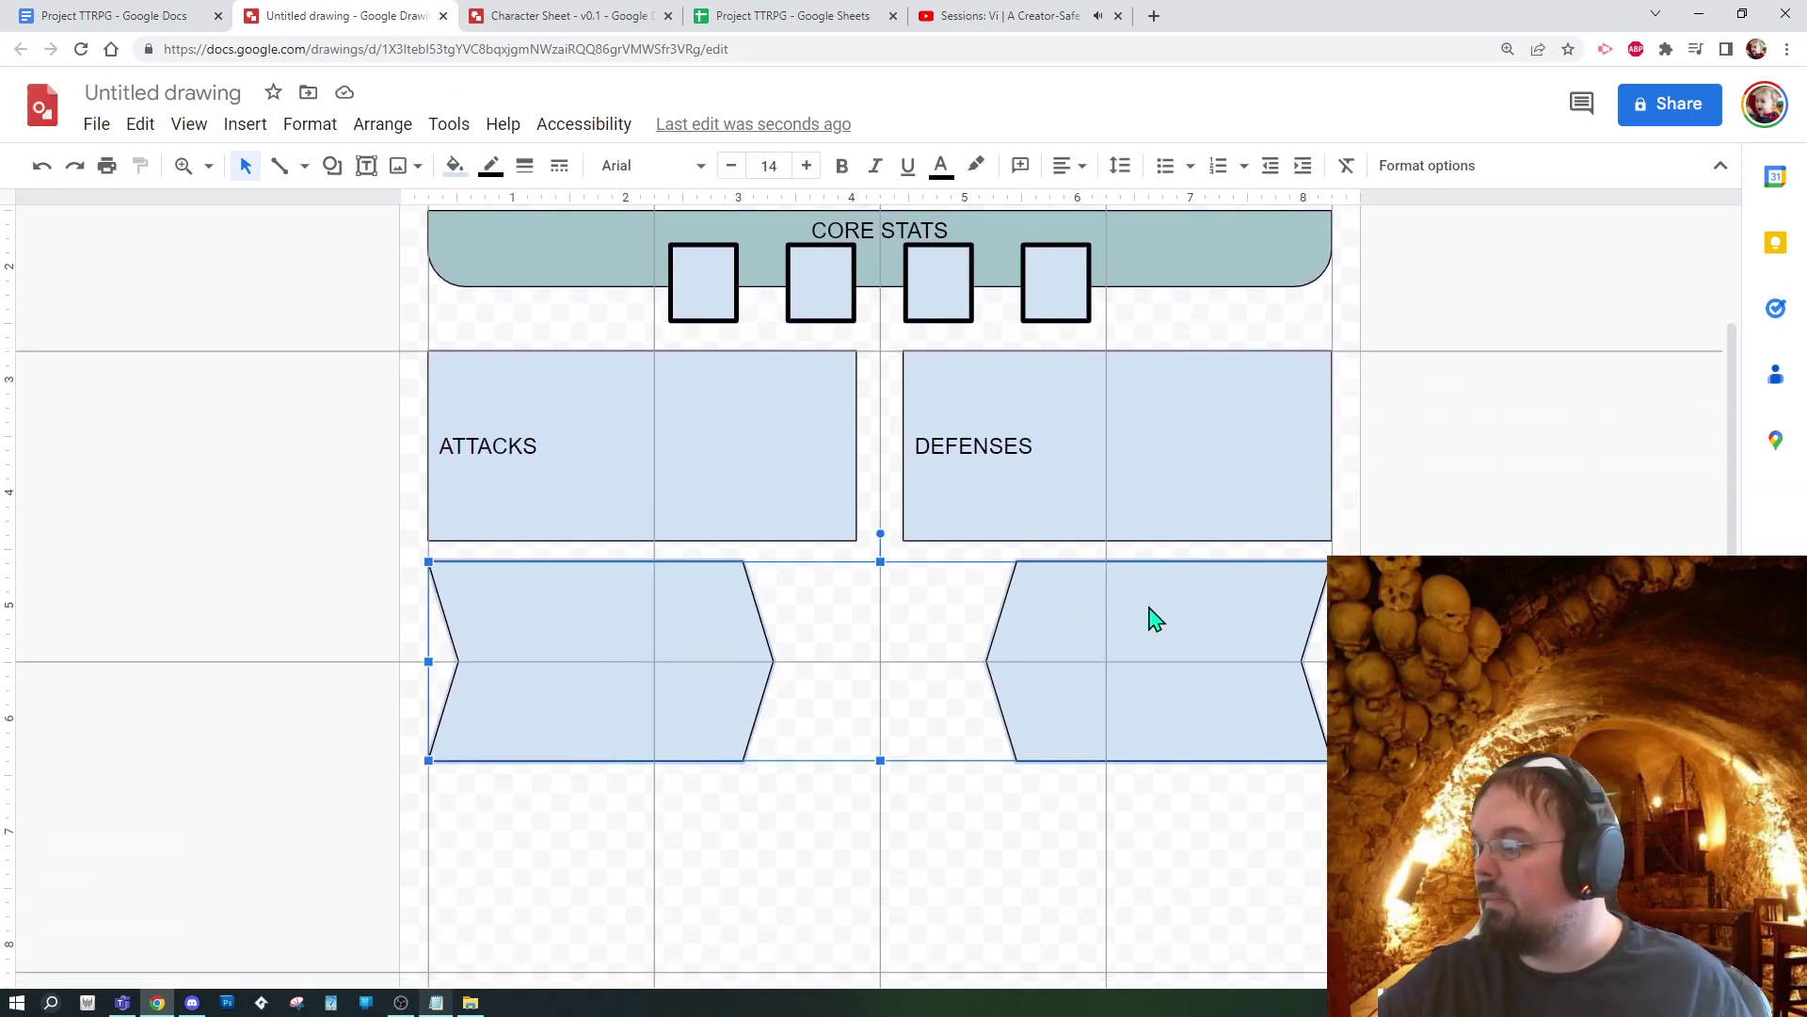
{"action": "left_click", "coordinate": [525, 165]}
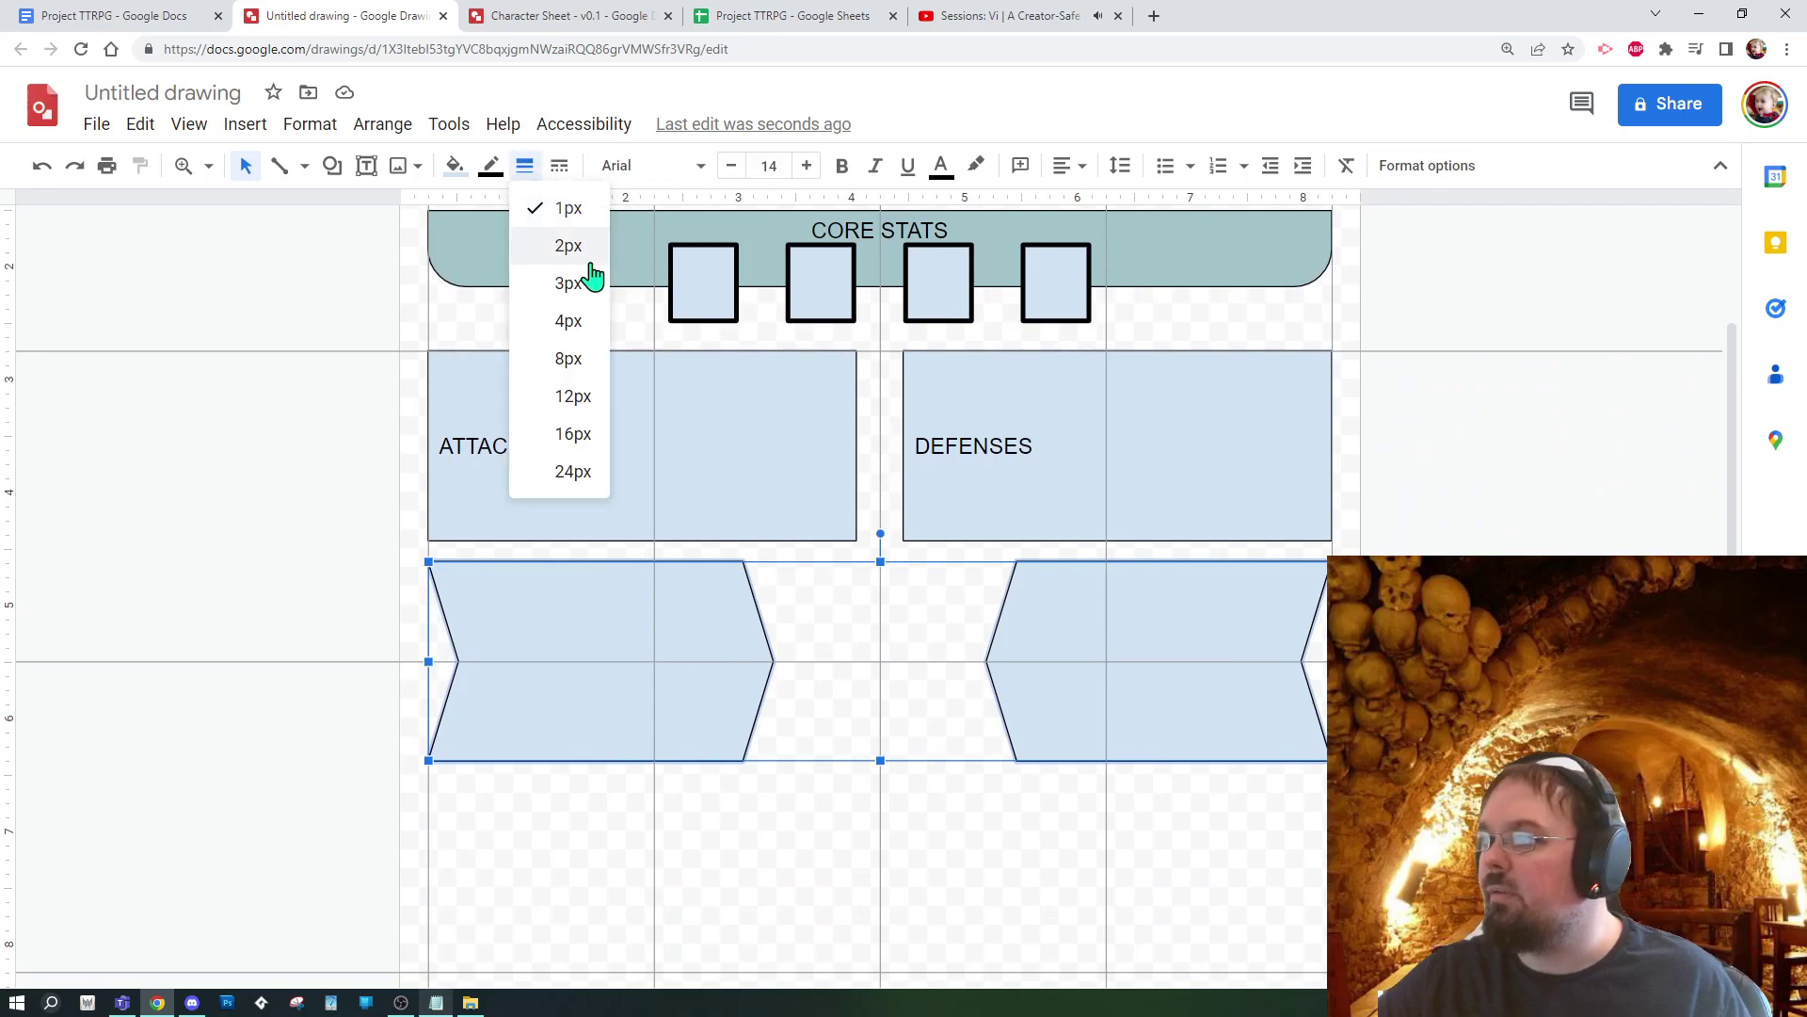
{"action": "left_click", "coordinate": [593, 279]}
{"action": "left_click", "coordinate": [455, 166]}
{"action": "left_click", "coordinate": [557, 421]}
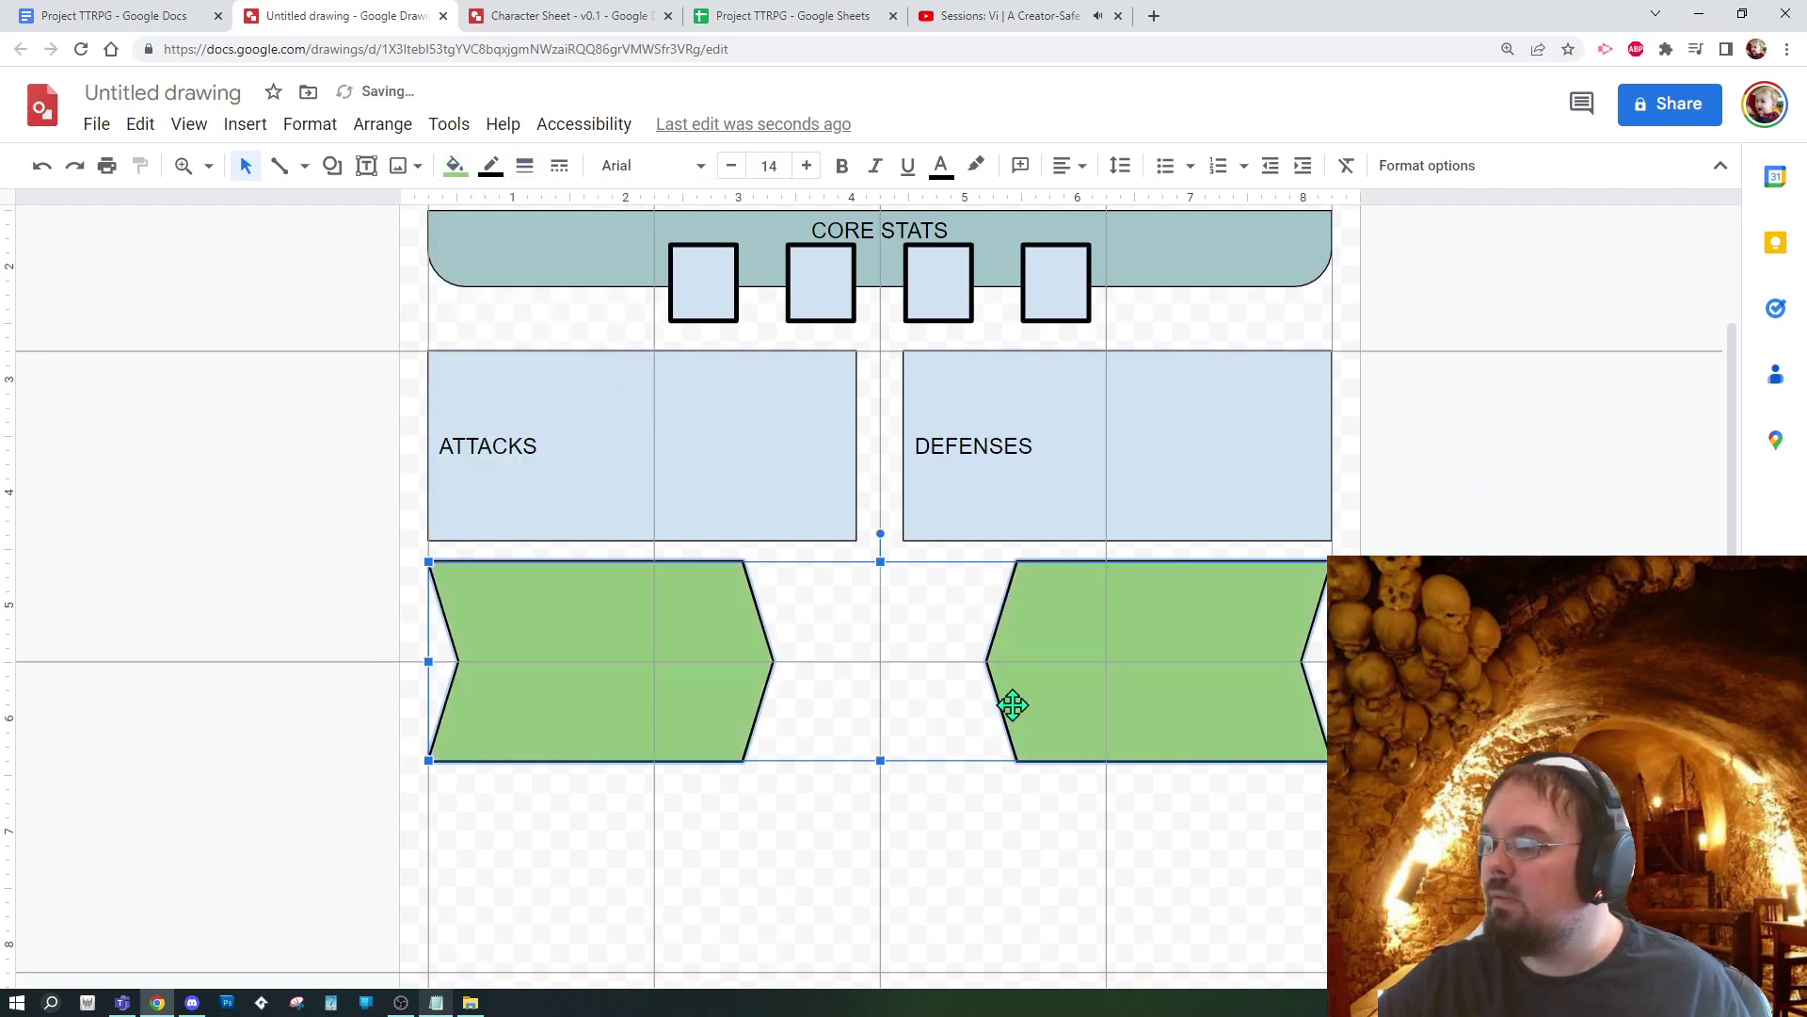
{"action": "left_click", "coordinate": [1013, 847]}
Step: Narrow the DEFENSES box from its left side and click into its label
{"action": "scroll", "coordinate": [524, 613], "scroll_direction": "up", "scroll_amount": 4}
{"action": "scroll", "coordinate": [525, 613], "scroll_direction": "down", "scroll_amount": 4}
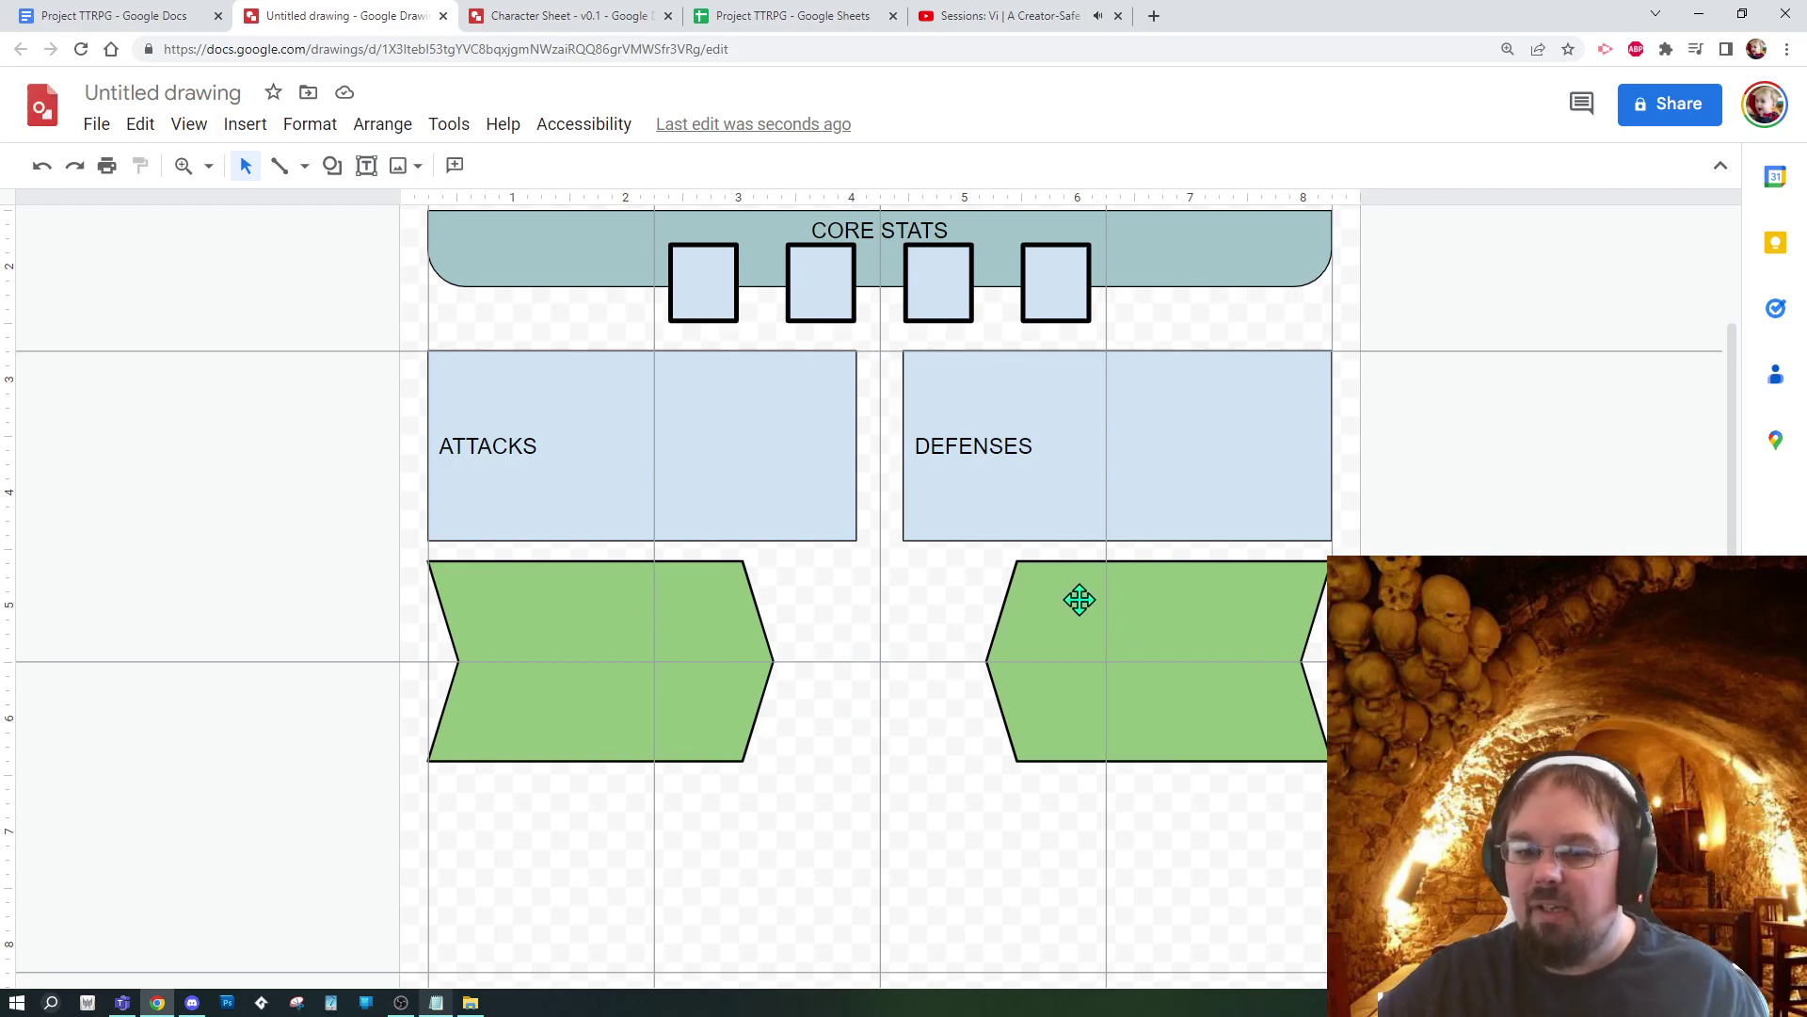
{"action": "scroll", "coordinate": [1016, 635], "scroll_direction": "up", "scroll_amount": 2}
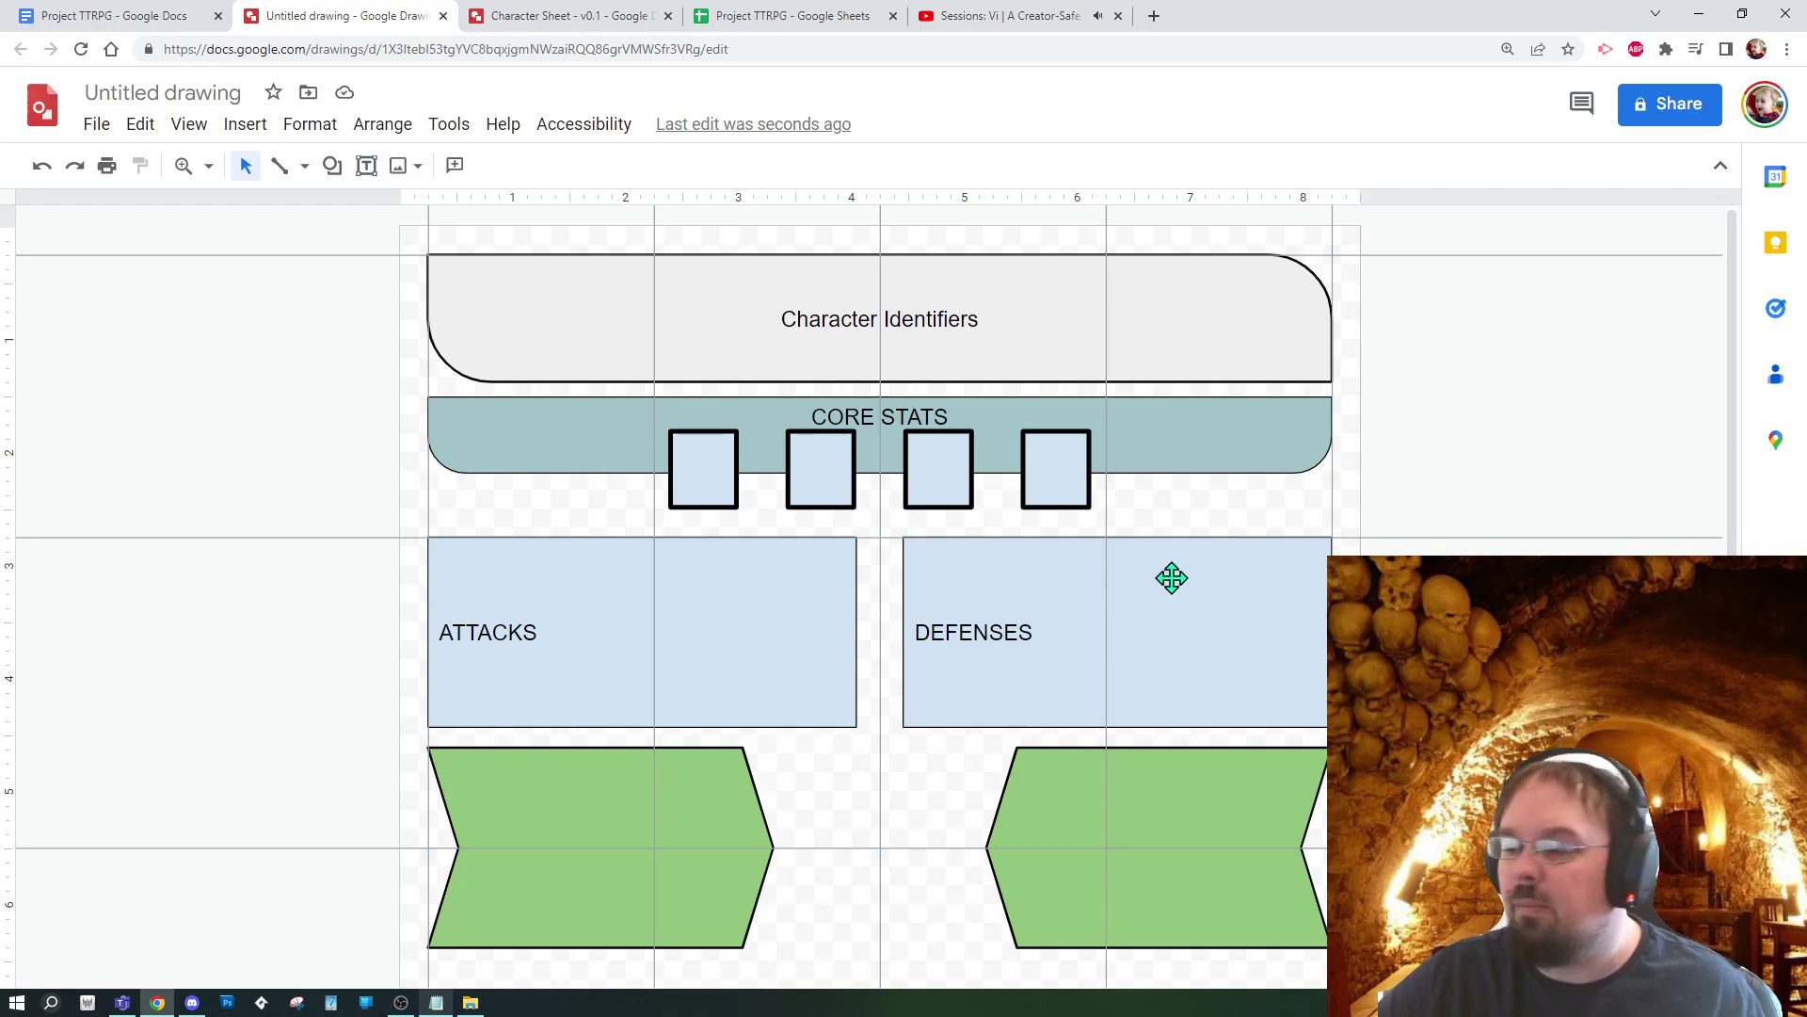
{"action": "left_click", "coordinate": [809, 607]}
{"action": "scroll", "coordinate": [847, 766], "scroll_direction": "down", "scroll_amount": 3}
{"action": "left_click", "coordinate": [663, 517]}
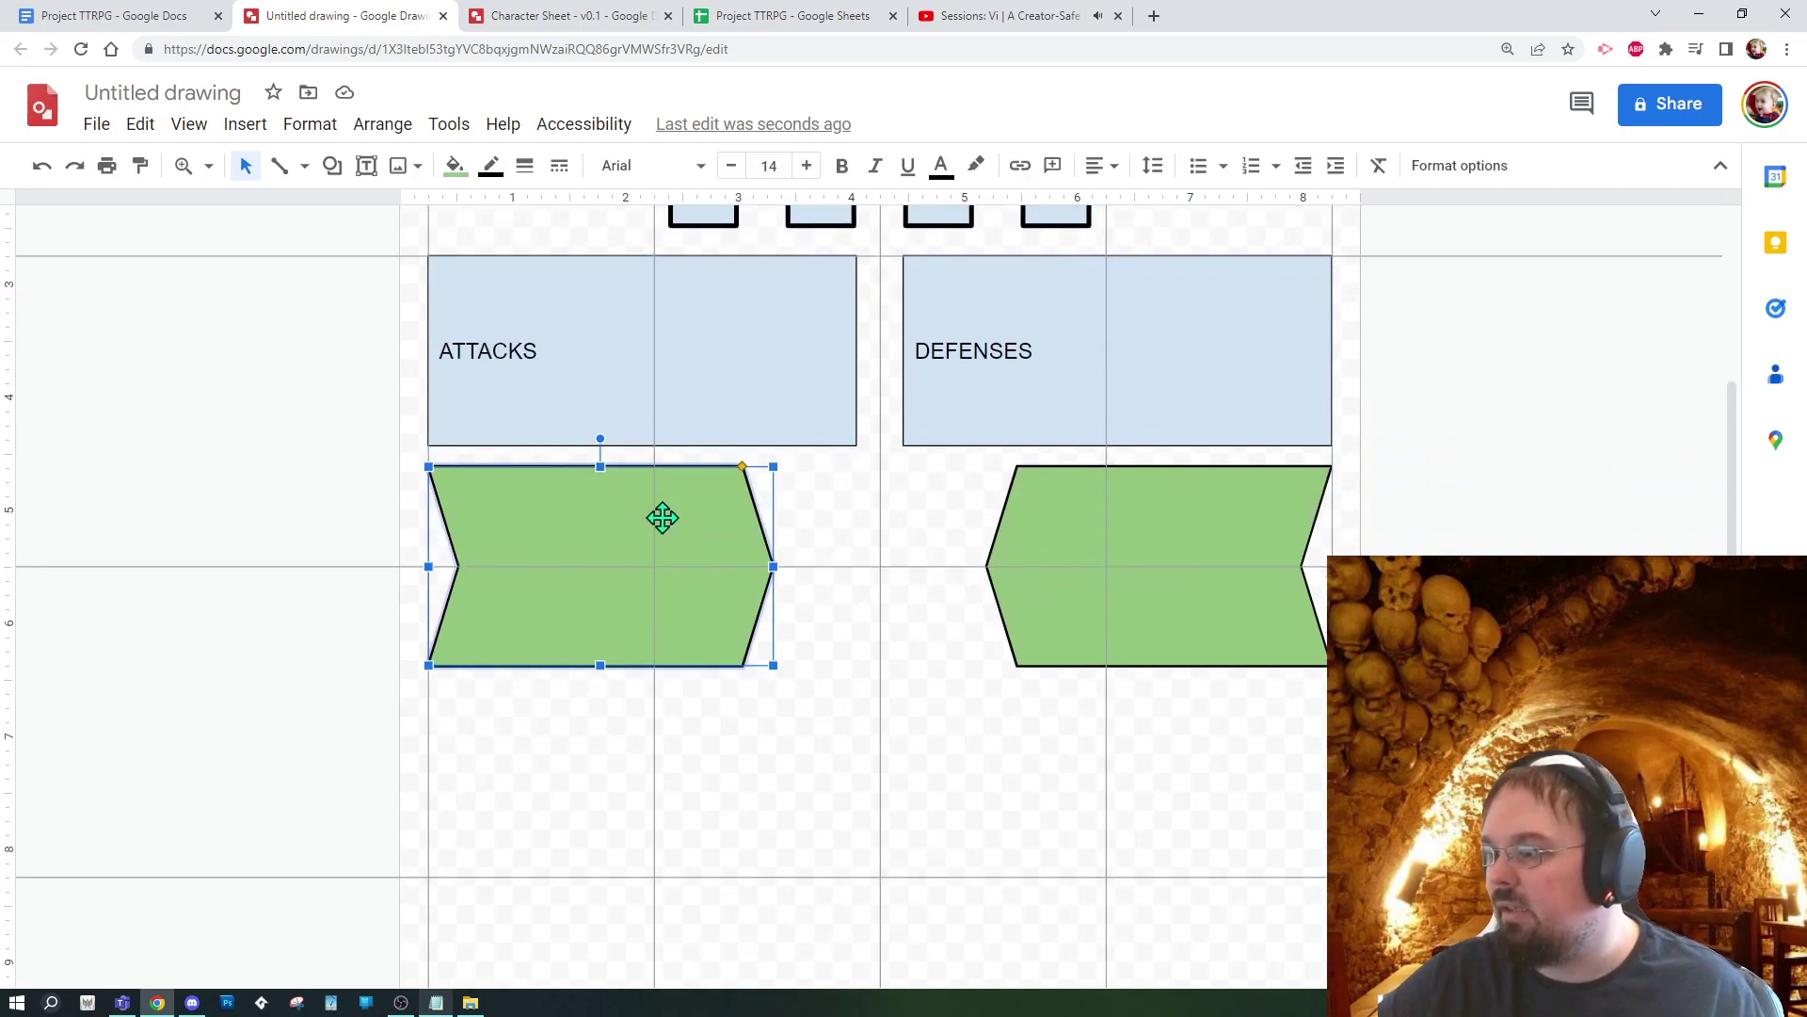
{"action": "scroll", "coordinate": [993, 729], "scroll_direction": "up", "scroll_amount": 3}
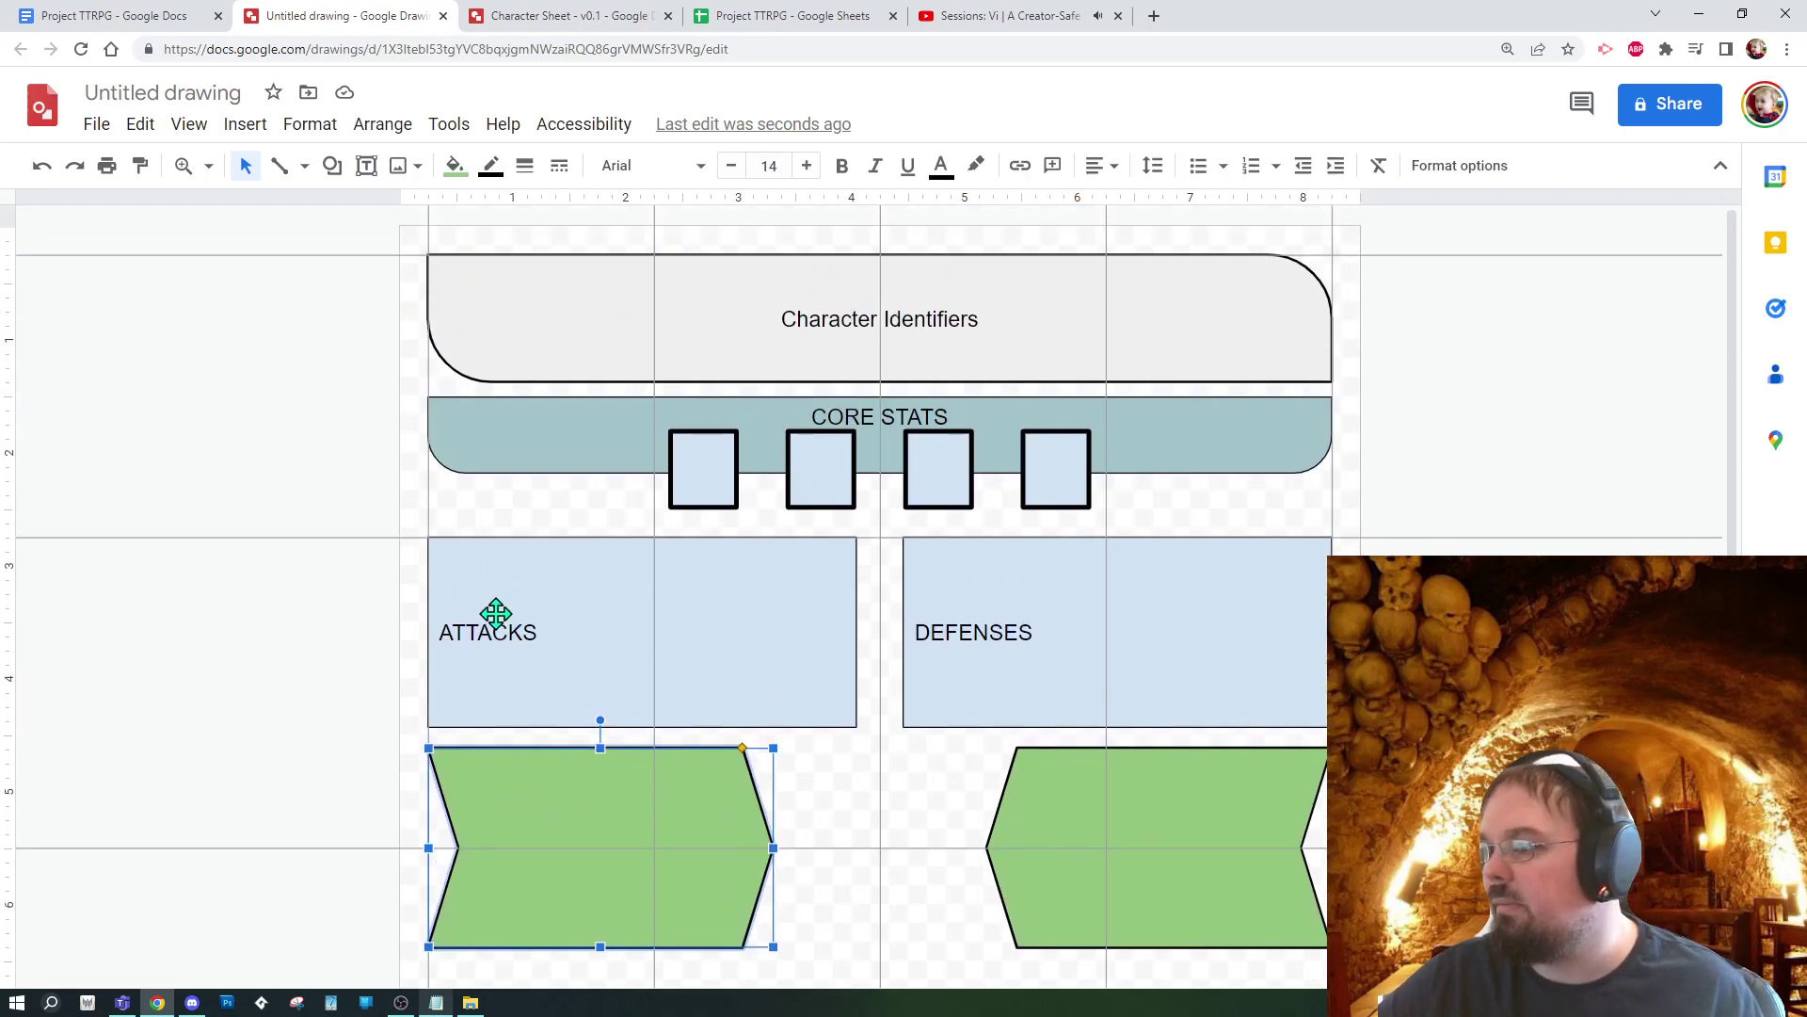
{"action": "left_click", "coordinate": [597, 593]}
{"action": "left_click", "coordinate": [1156, 642]}
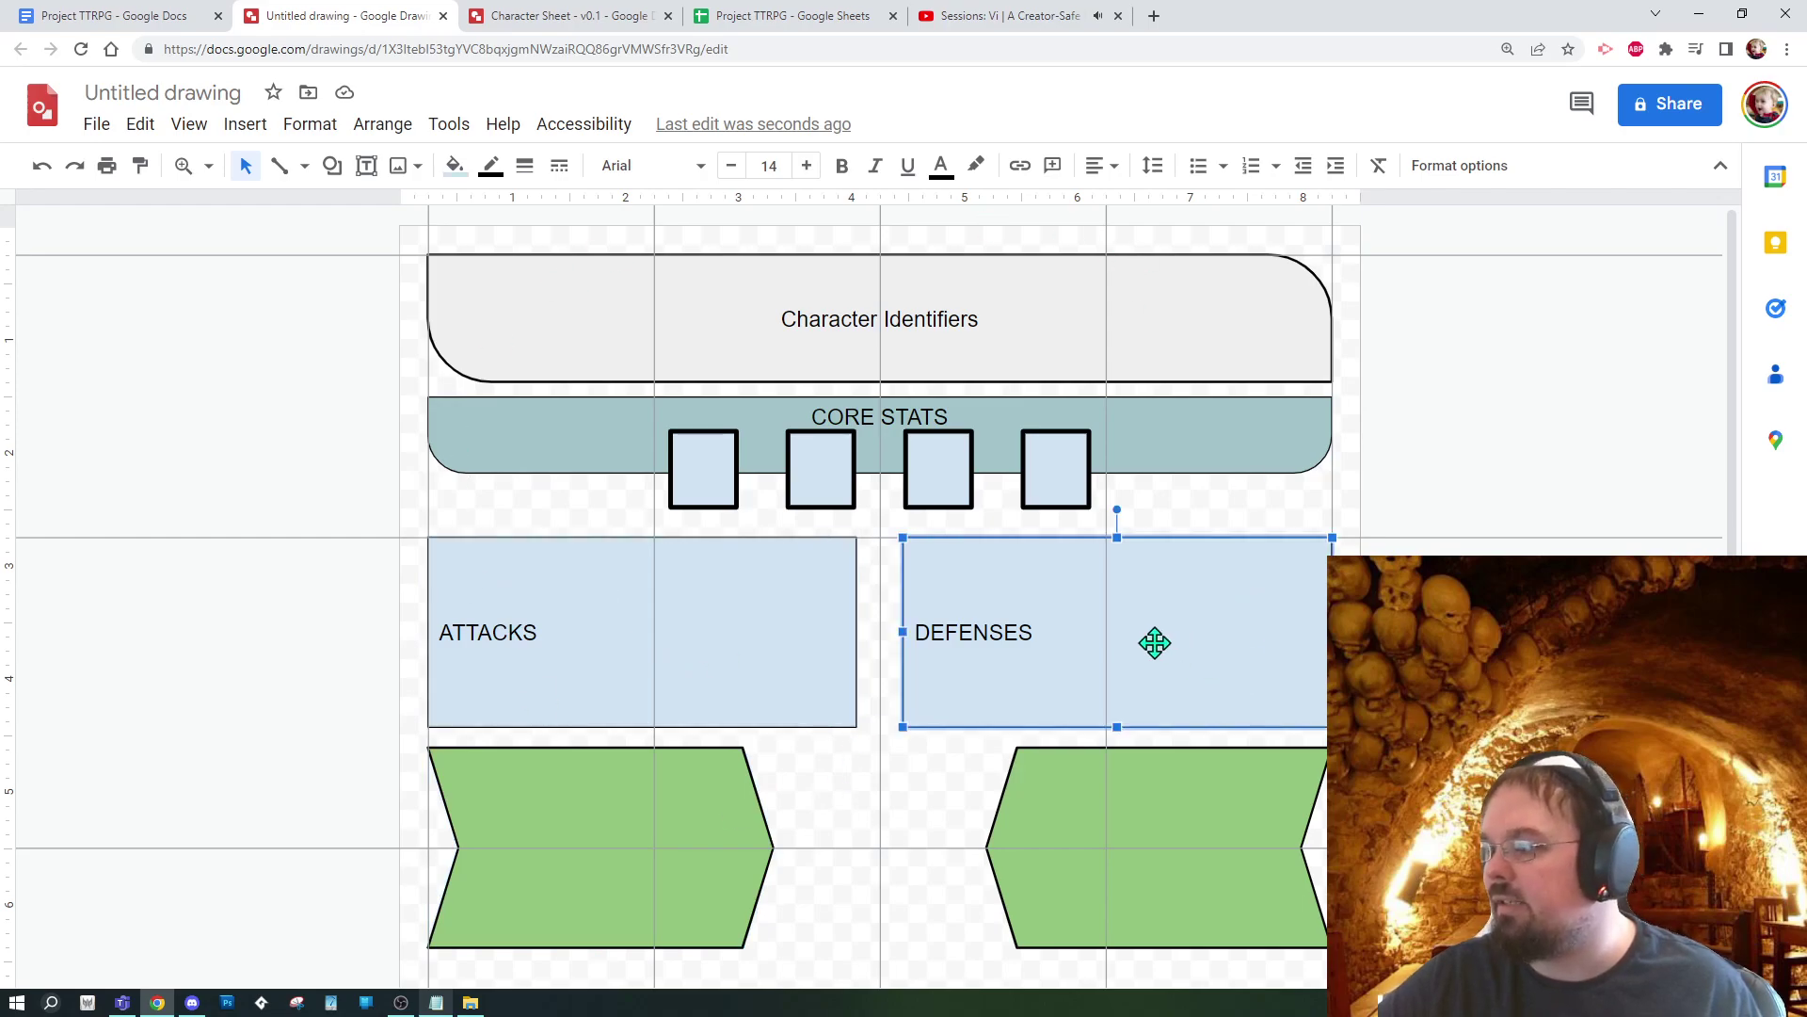
{"action": "left_click_drag", "start_coordinate": [901, 633], "coordinate": [985, 633]}
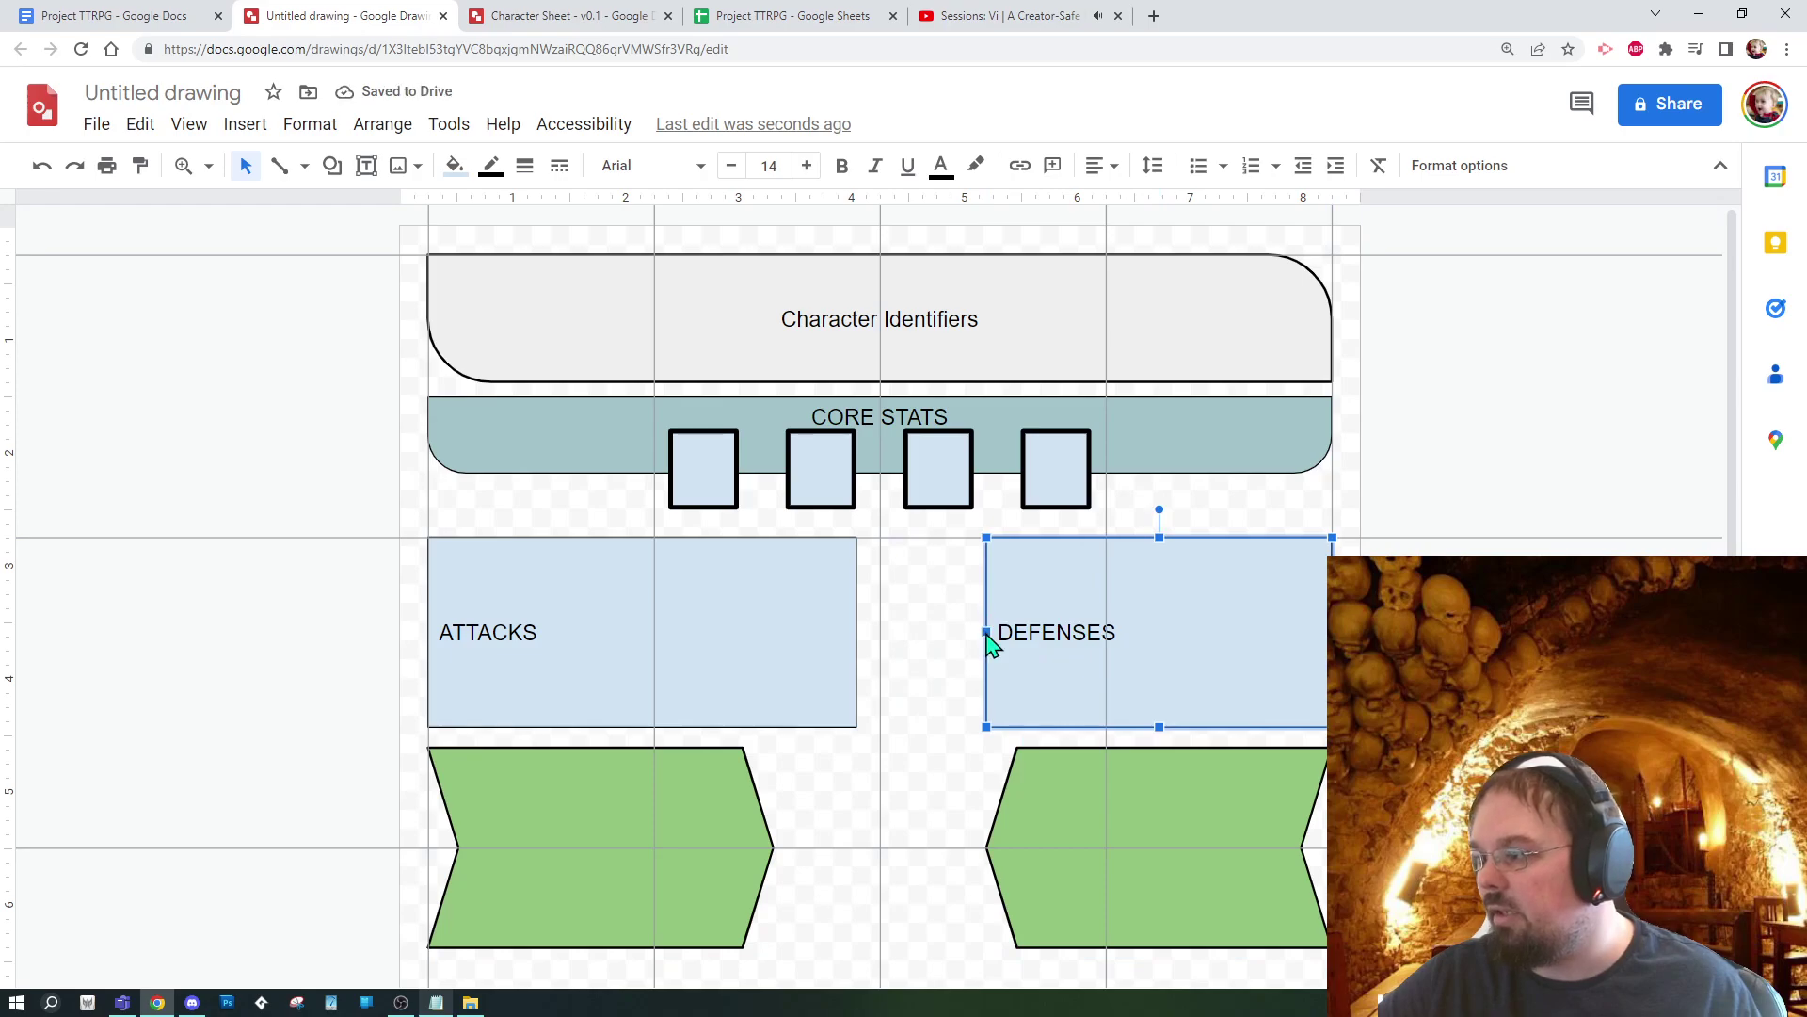
{"action": "left_click", "coordinate": [1076, 631]}
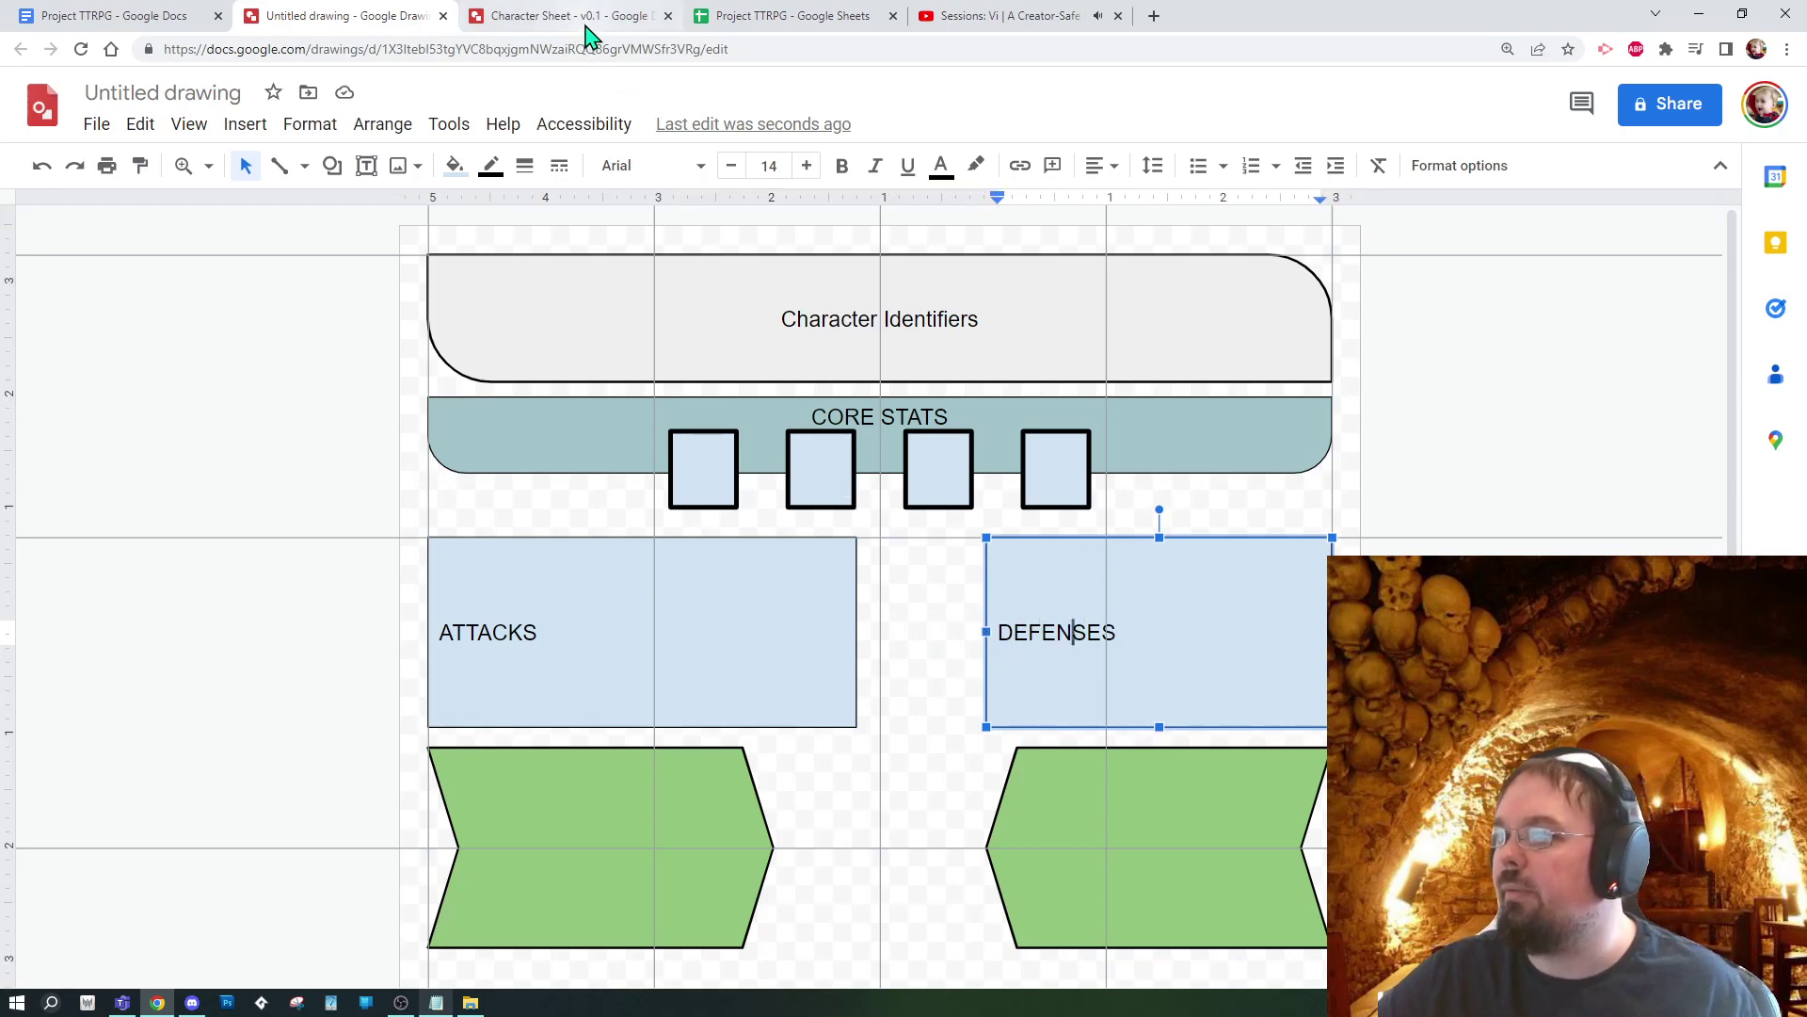
{"action": "mouse_move", "coordinate": [589, 36]}
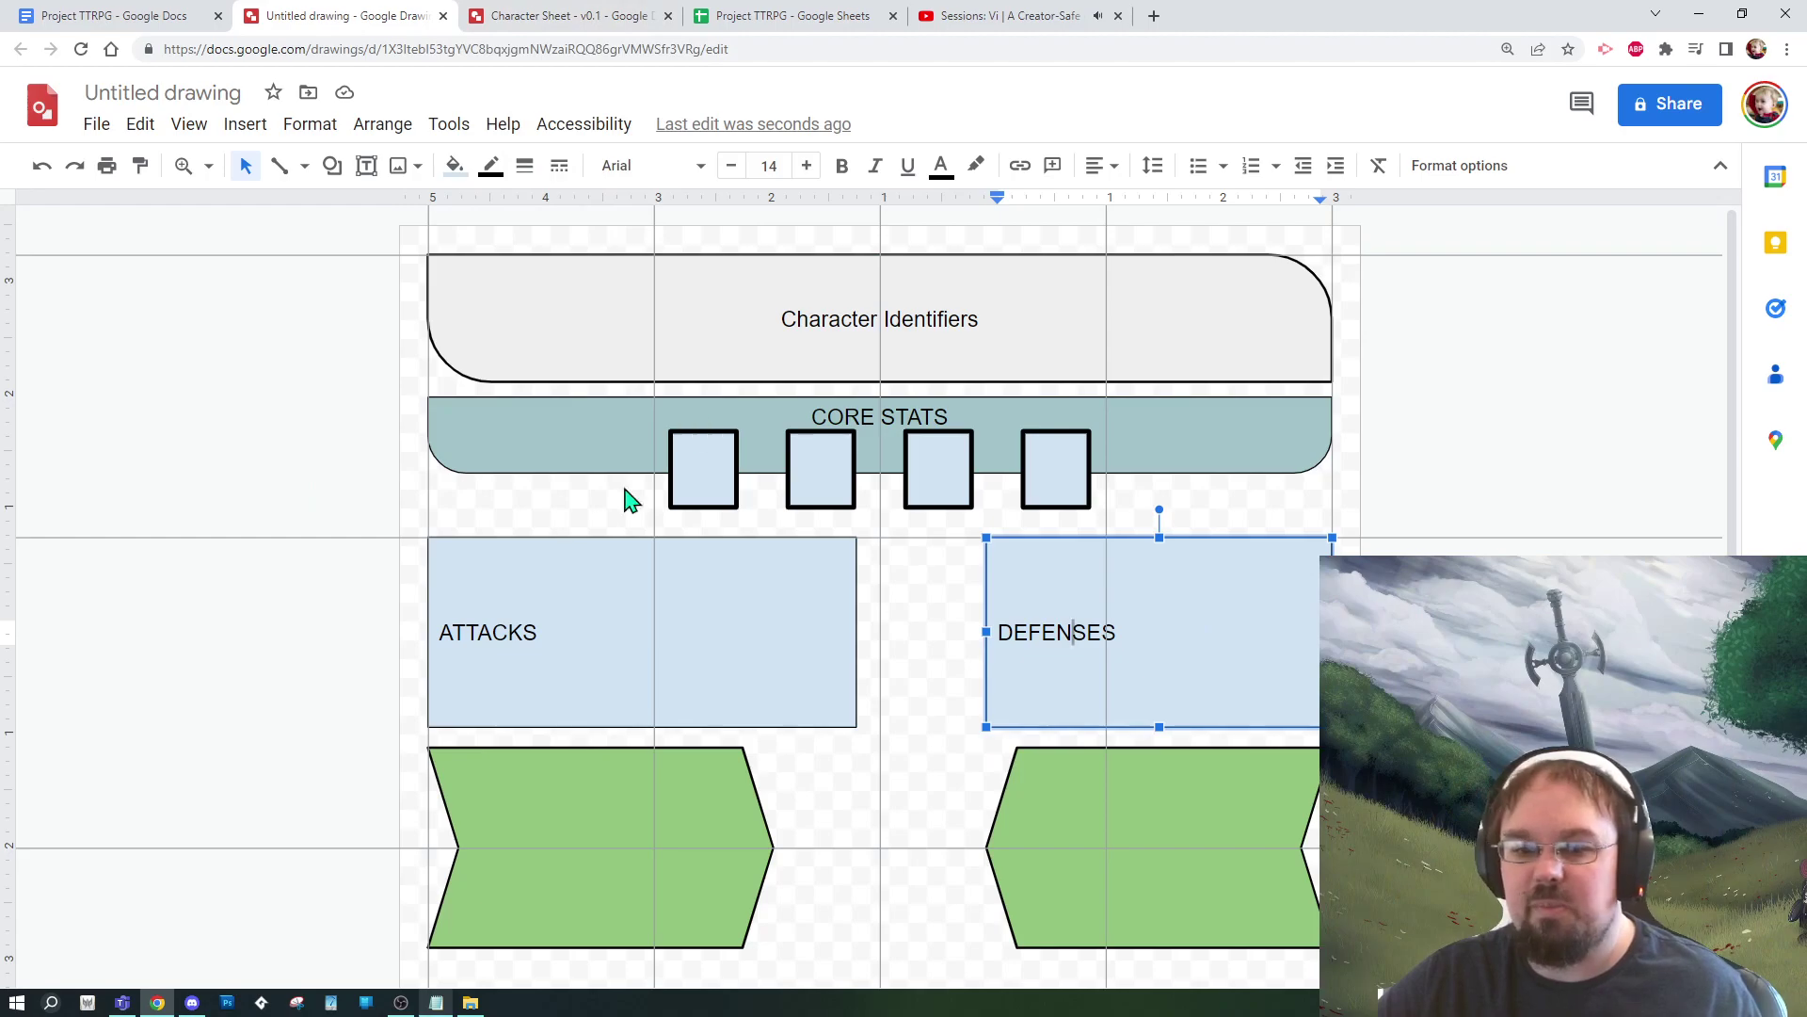
Step: Switch to the Character Sheet - v0.1 drawing and turn on View > Guides > Show guides
{"action": "left_click", "coordinate": [590, 20]}
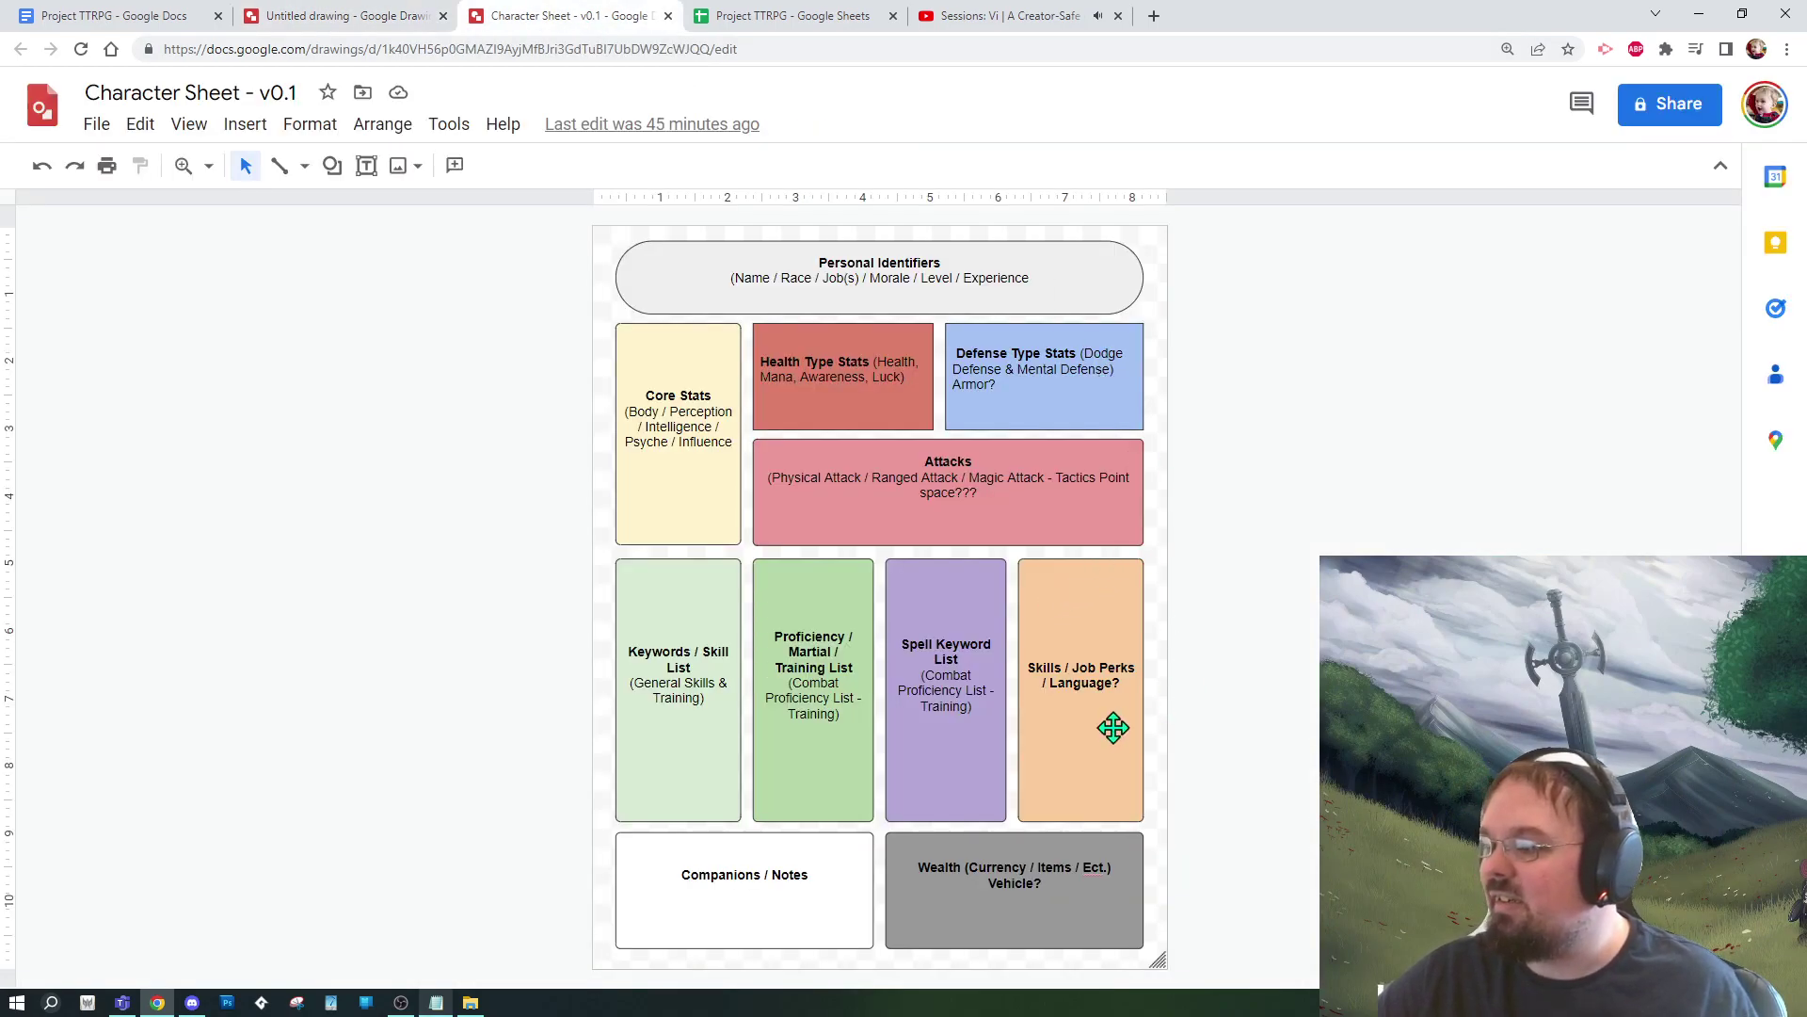
{"action": "left_click", "coordinate": [1087, 696]}
{"action": "left_click", "coordinate": [1308, 436]}
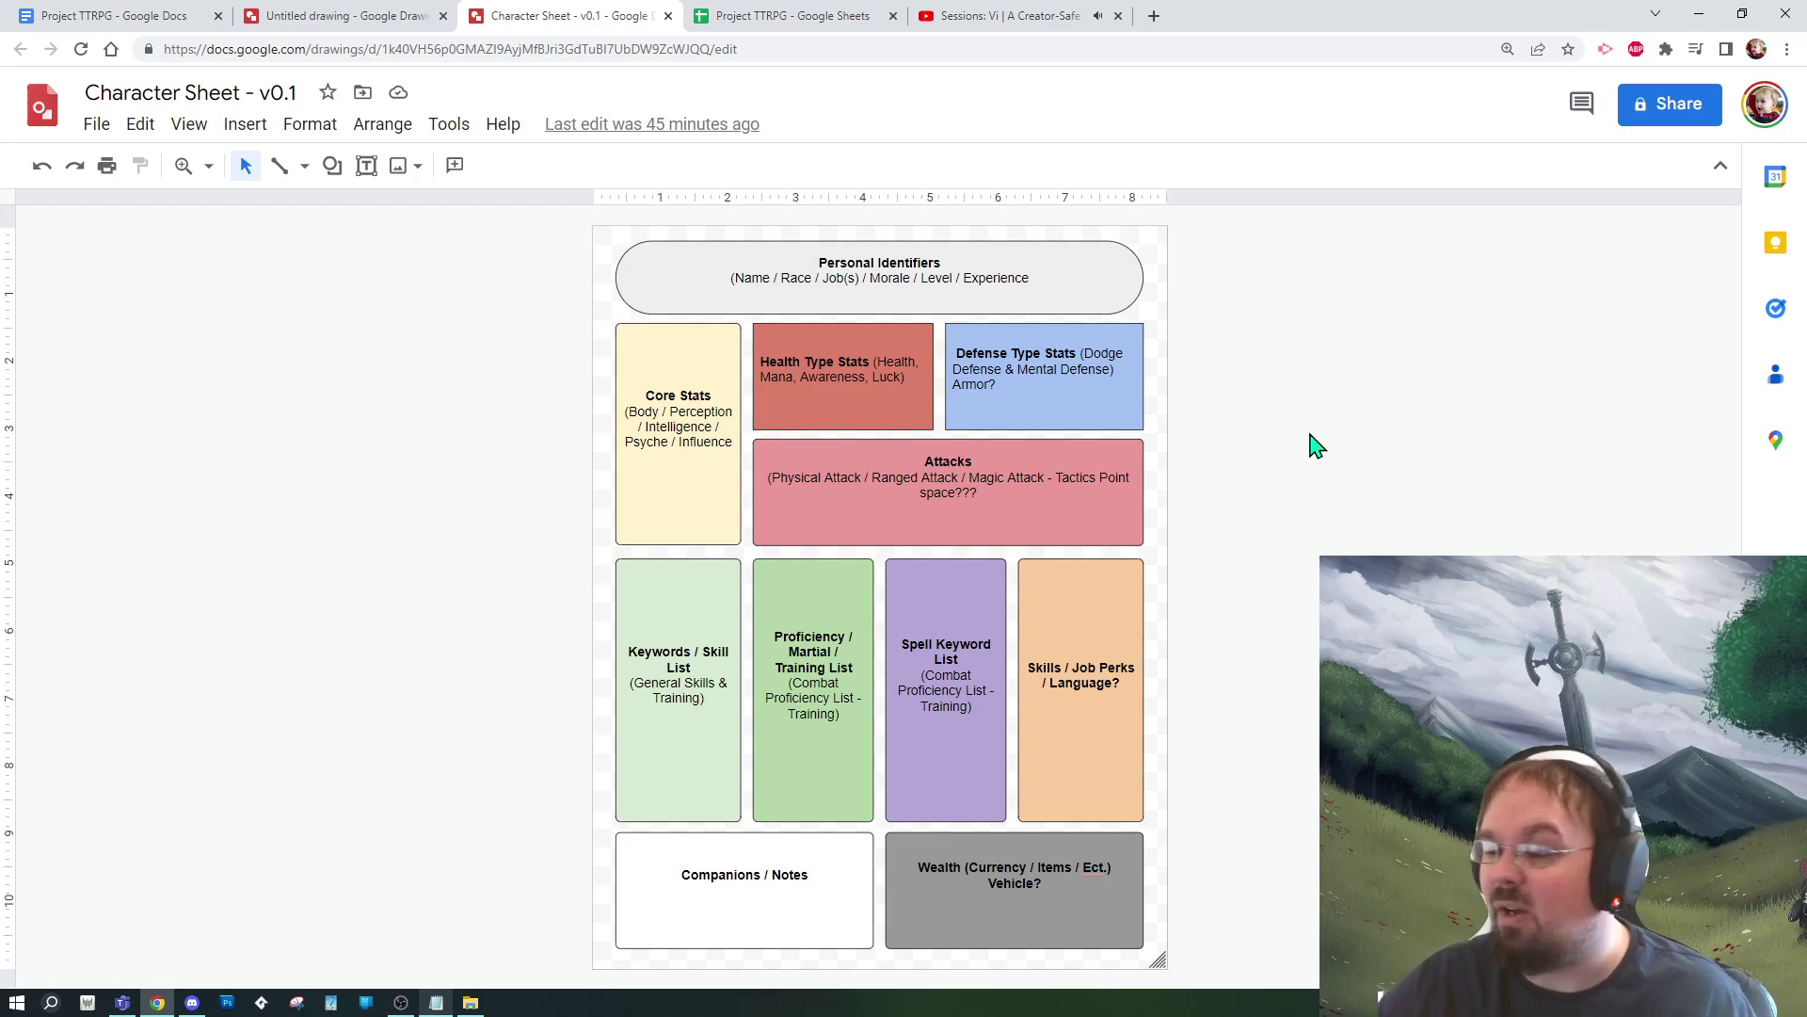
{"action": "left_click", "coordinate": [188, 126]}
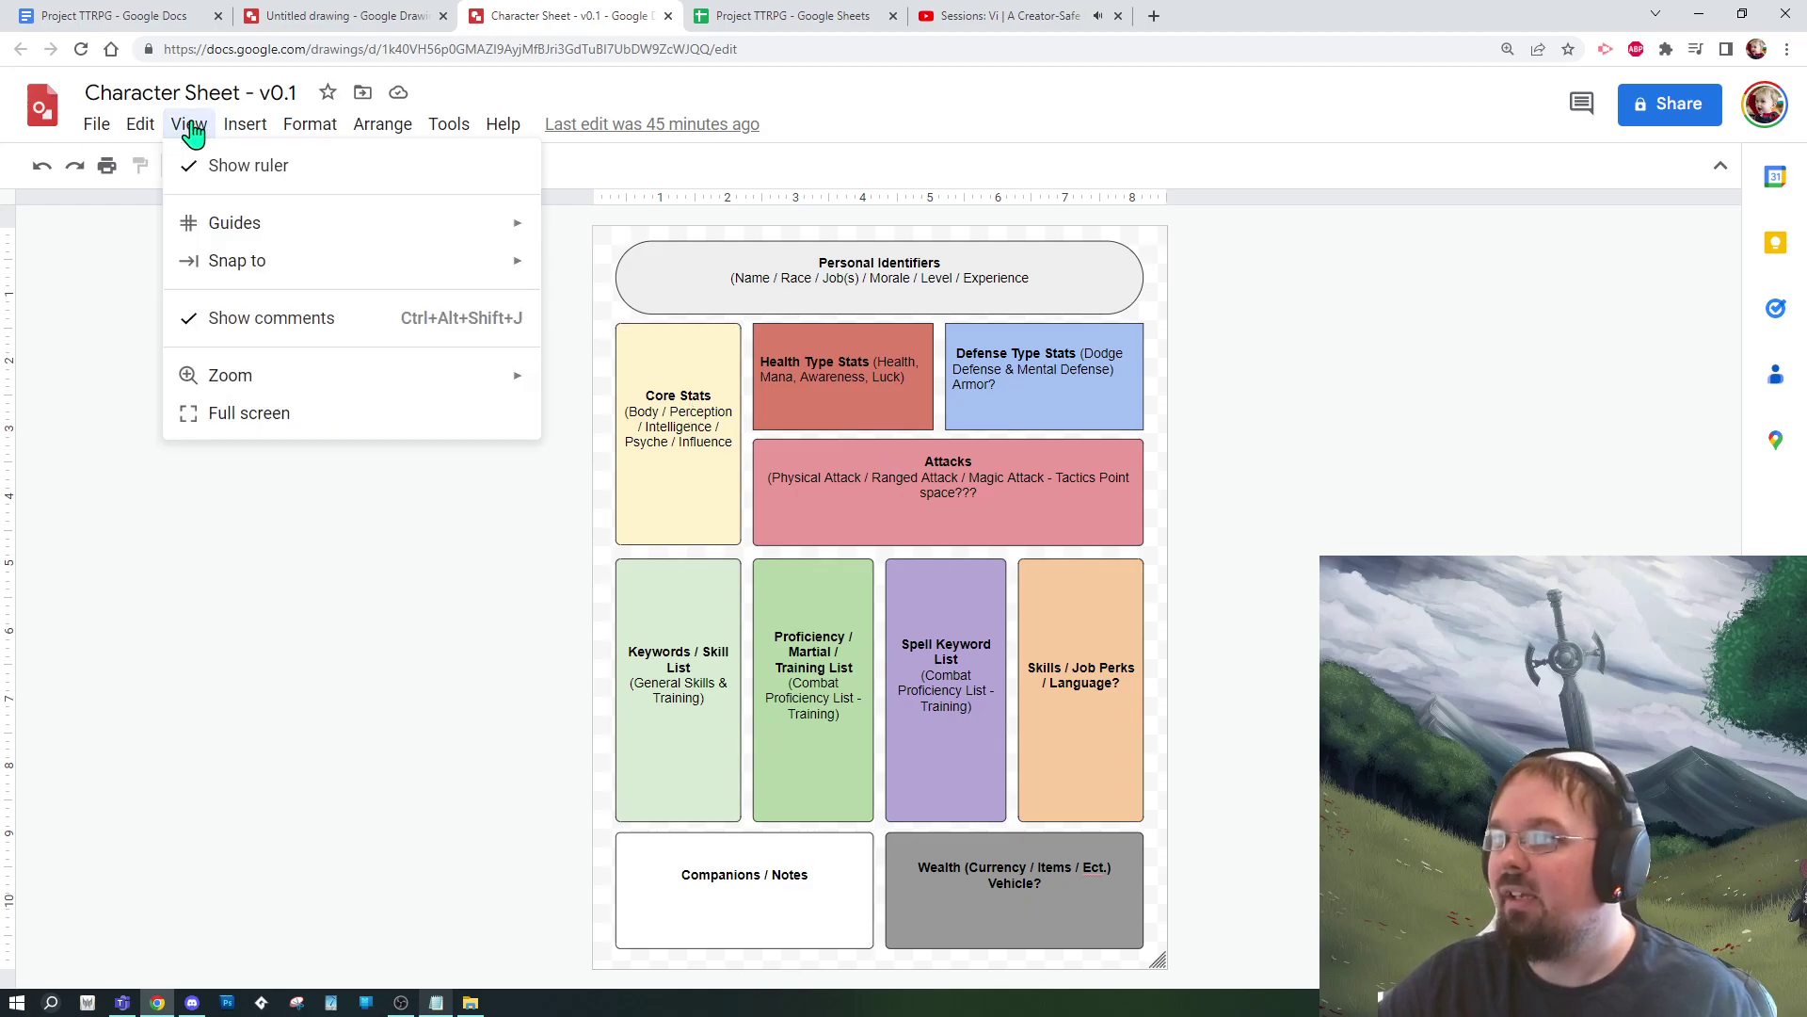
{"action": "mouse_move", "coordinate": [257, 233]}
{"action": "left_click", "coordinate": [610, 232]}
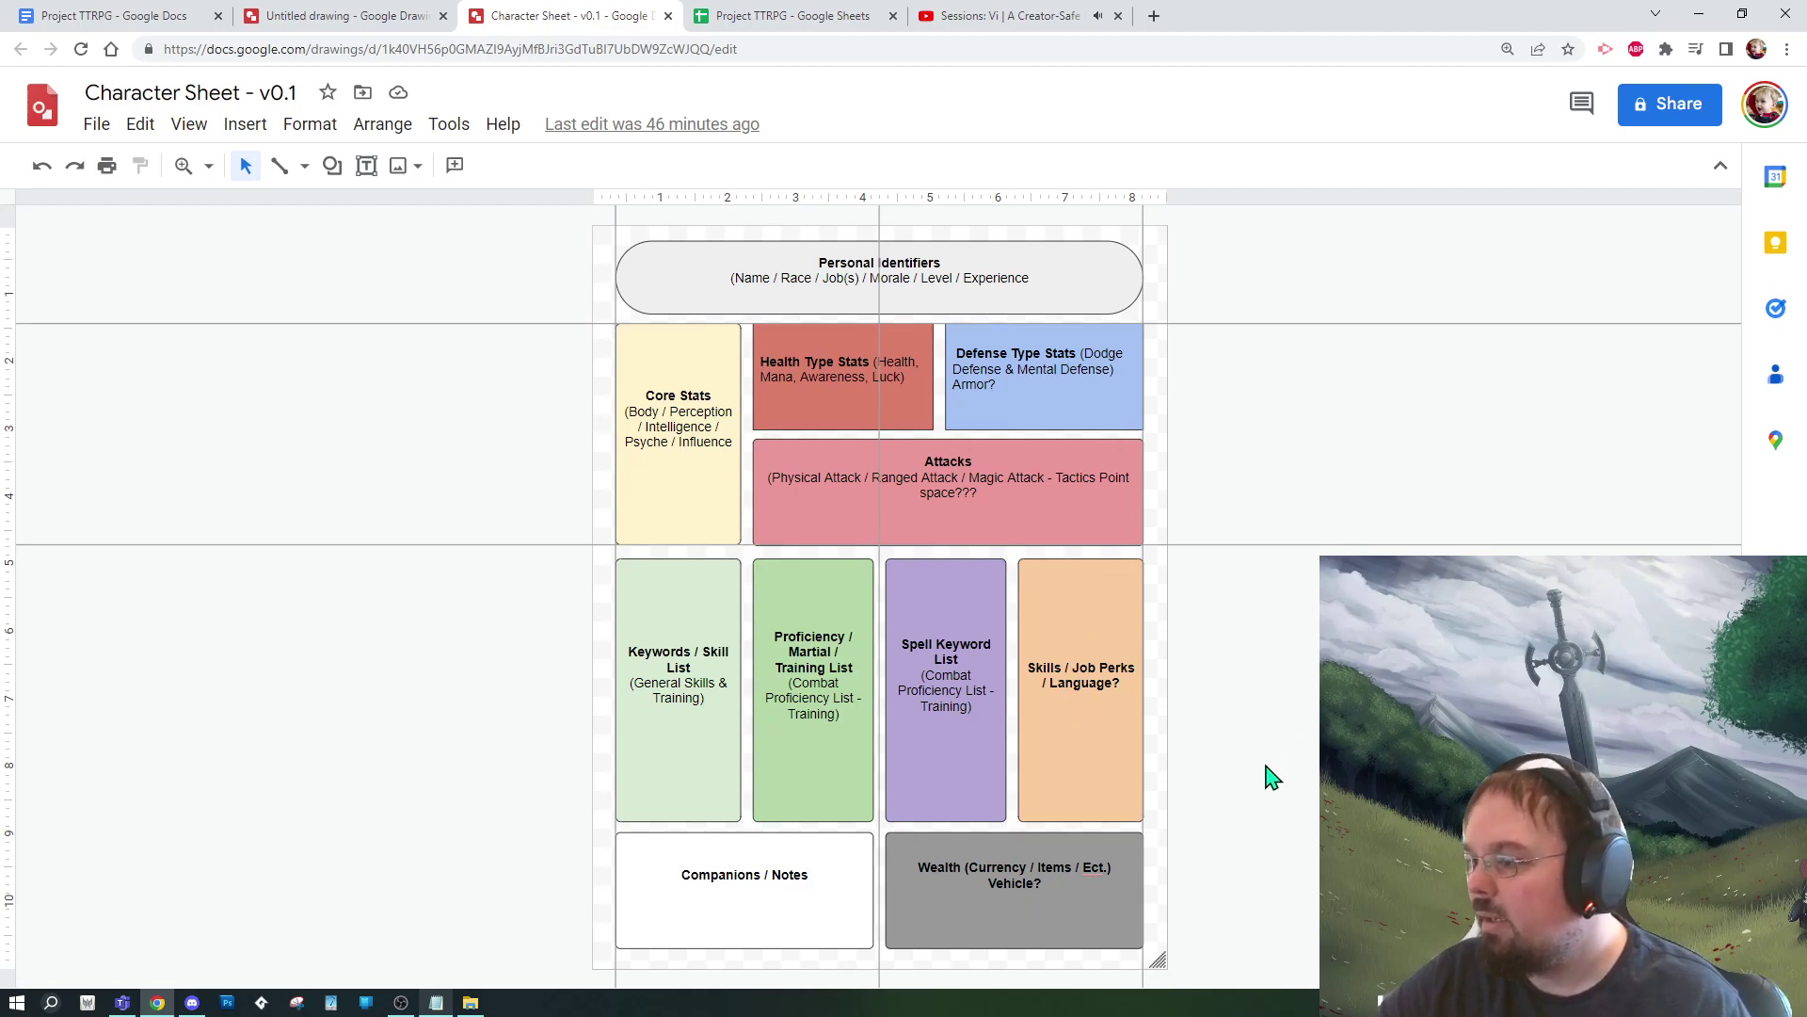
{"action": "left_click", "coordinate": [784, 918]}
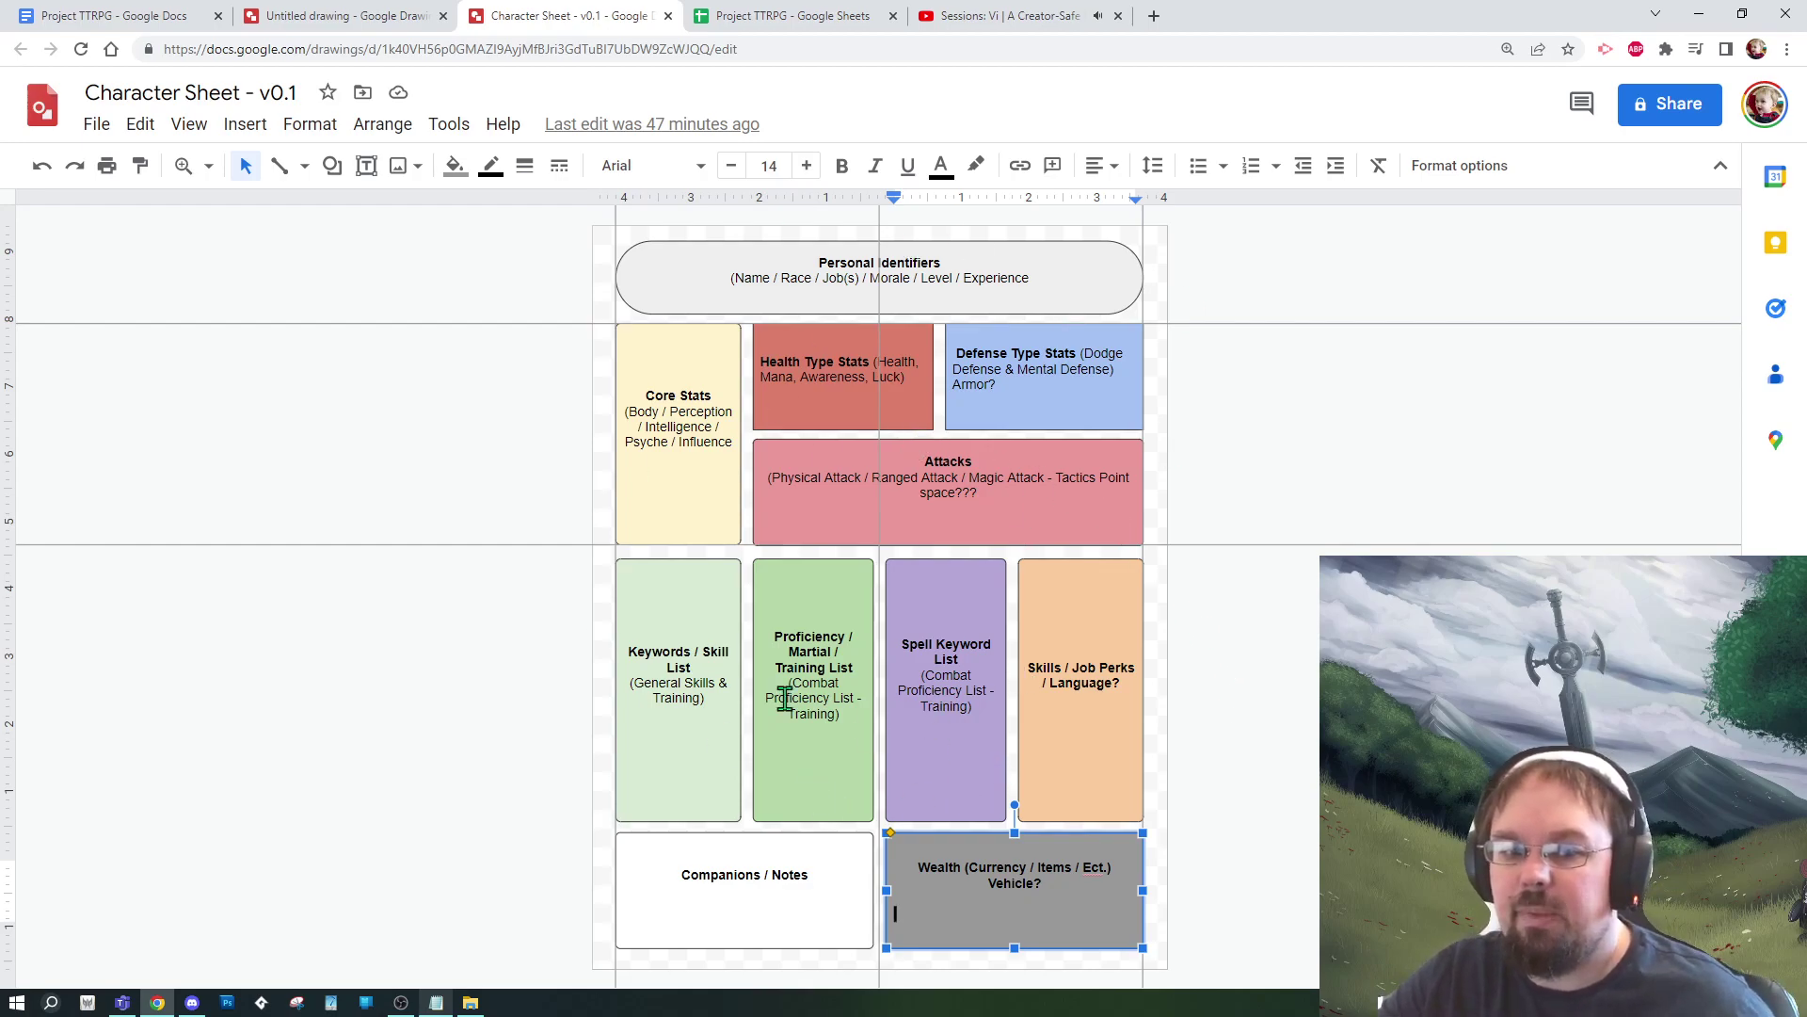
{"action": "left_click", "coordinate": [190, 169]}
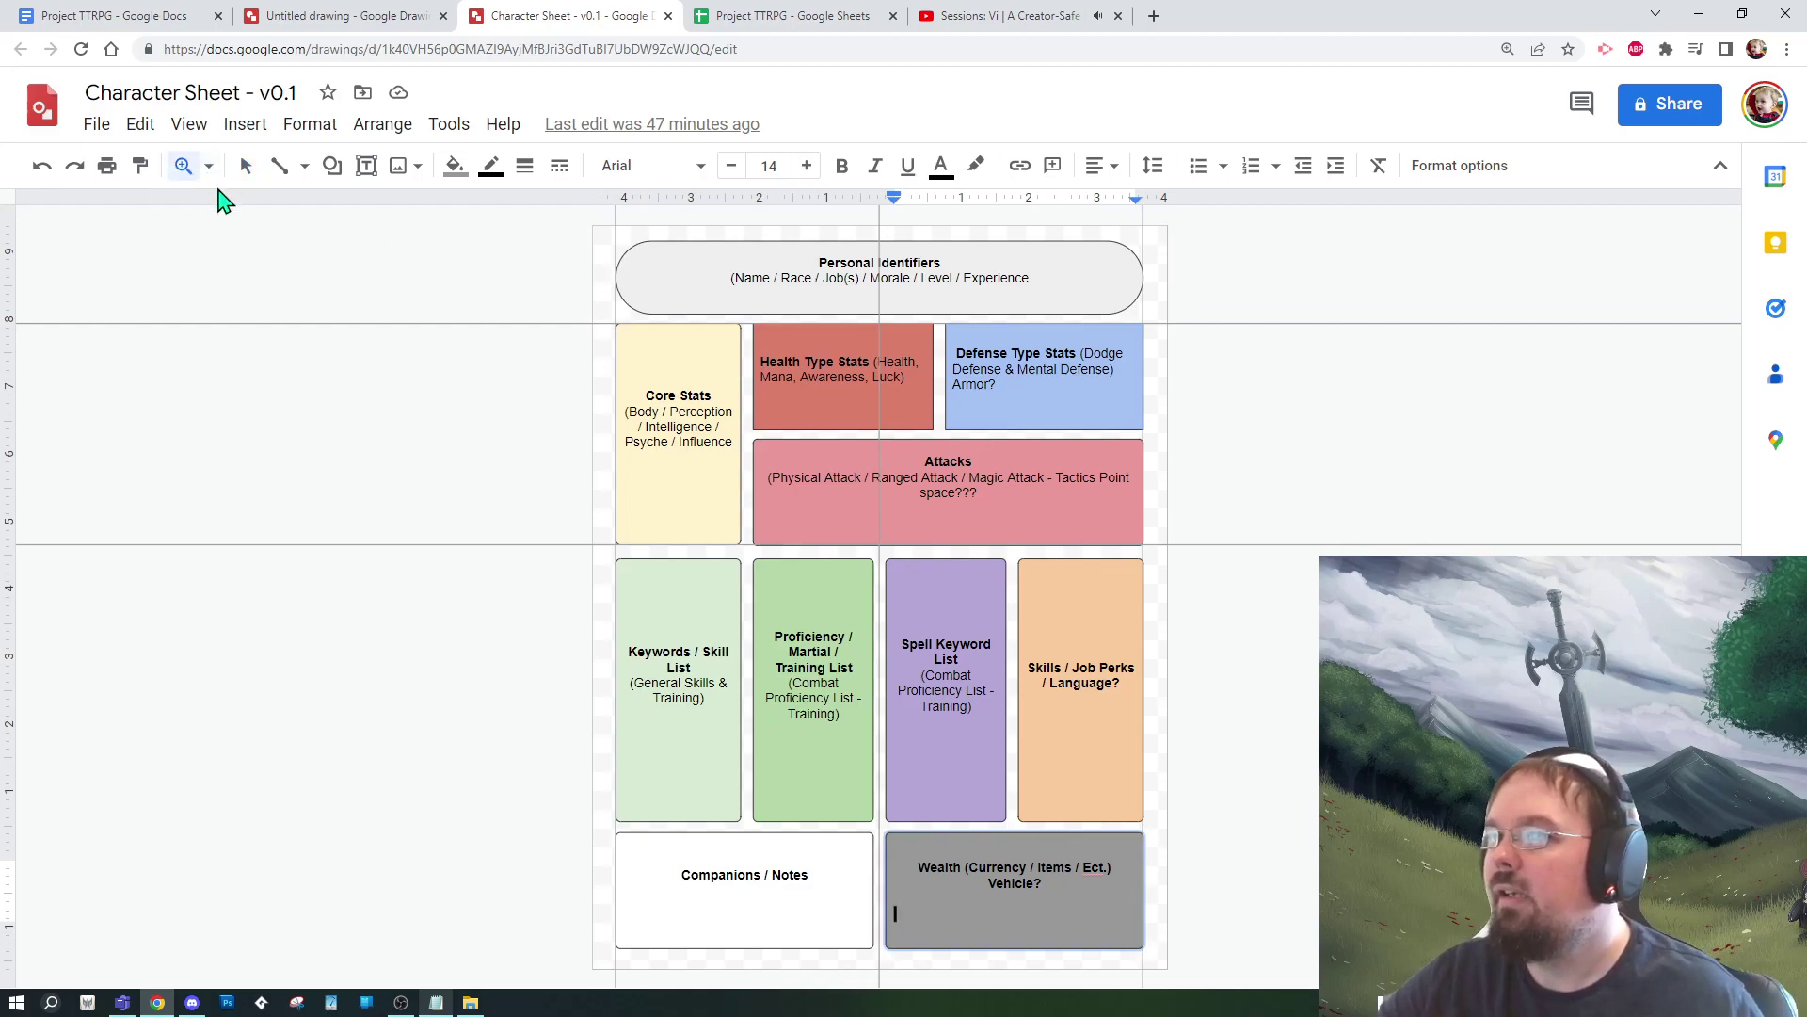
{"action": "left_click", "coordinate": [875, 341]}
{"action": "scroll", "coordinate": [895, 302], "scroll_direction": "up", "scroll_amount": 1}
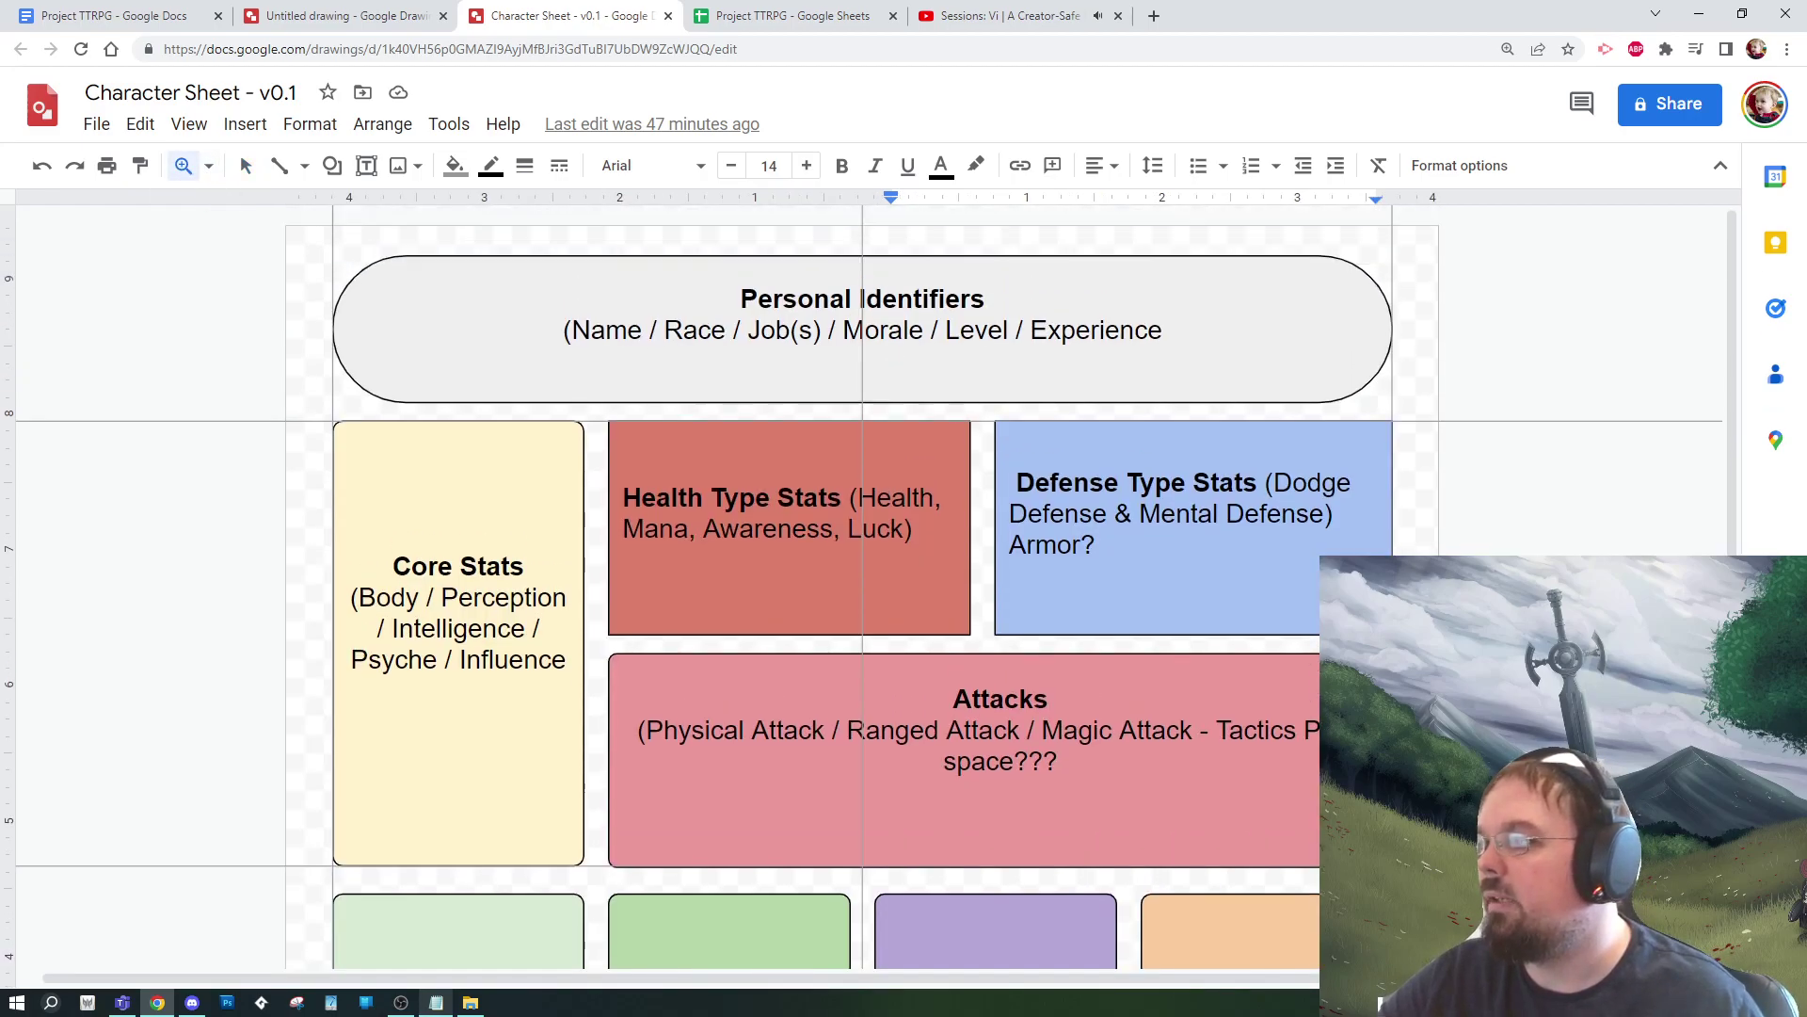
{"action": "scroll", "coordinate": [875, 583], "scroll_direction": "down", "scroll_amount": 6}
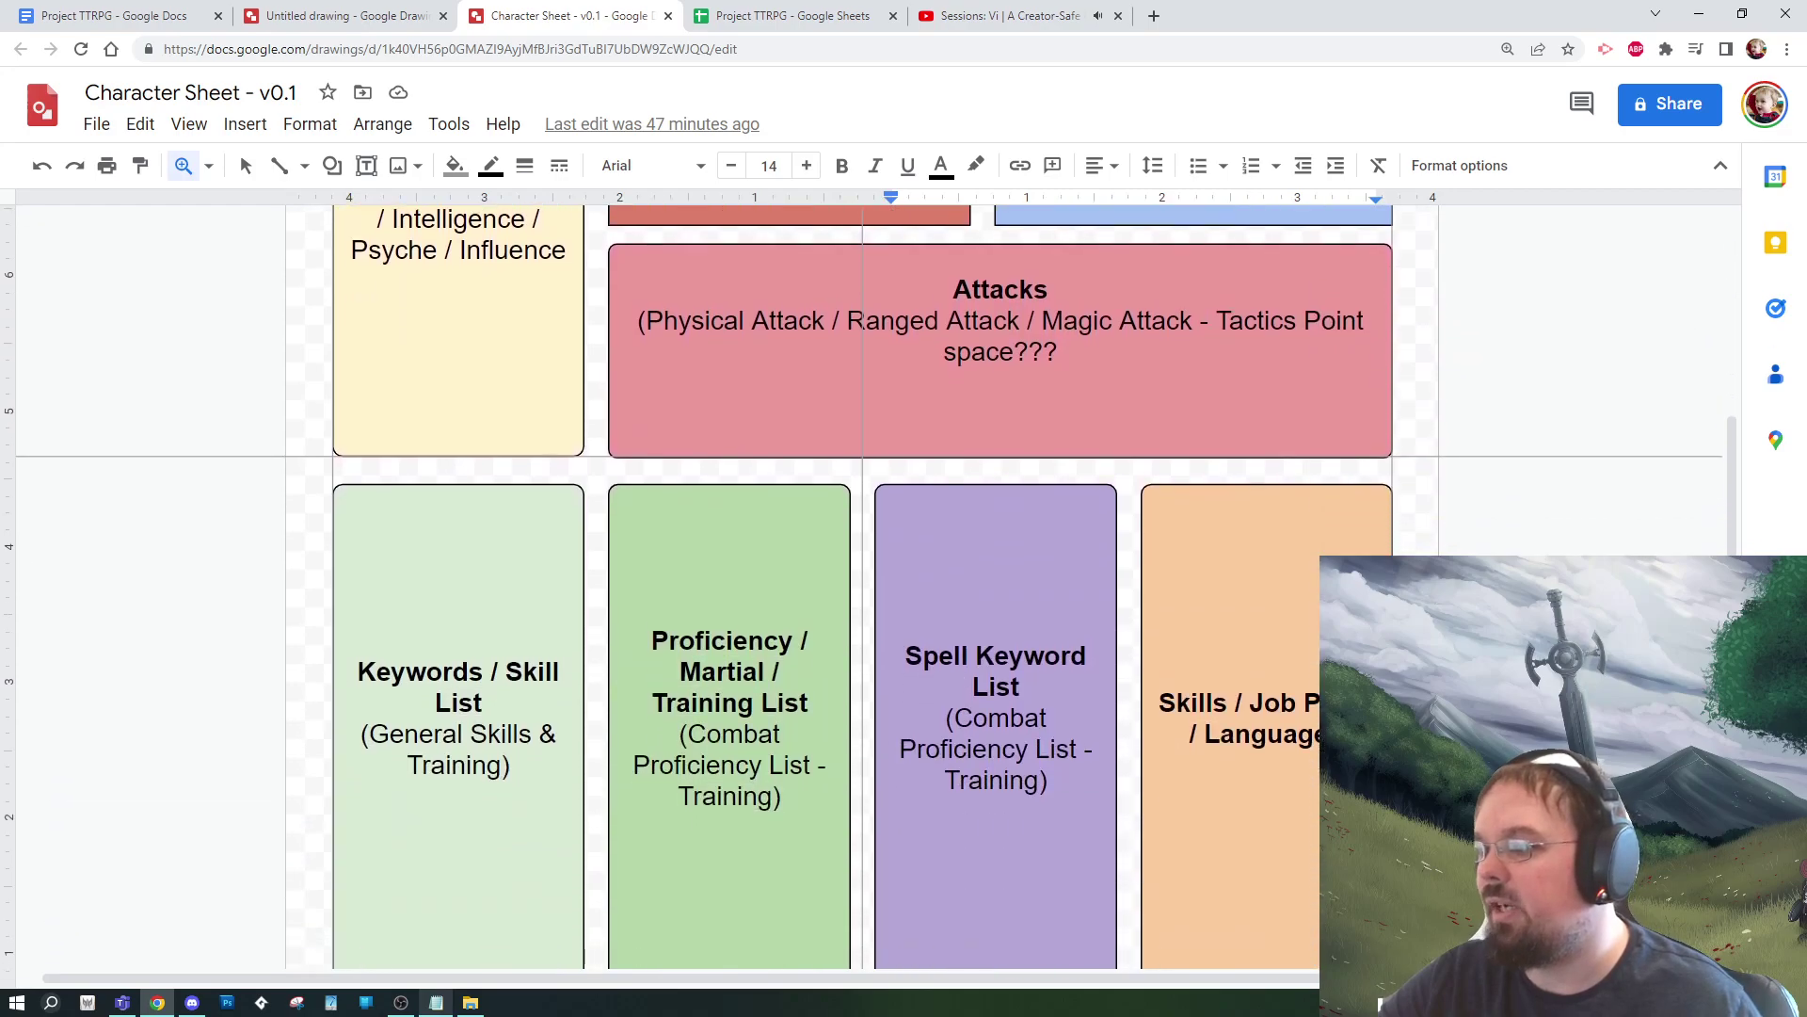
{"action": "scroll", "coordinate": [875, 584], "scroll_direction": "down", "scroll_amount": 2}
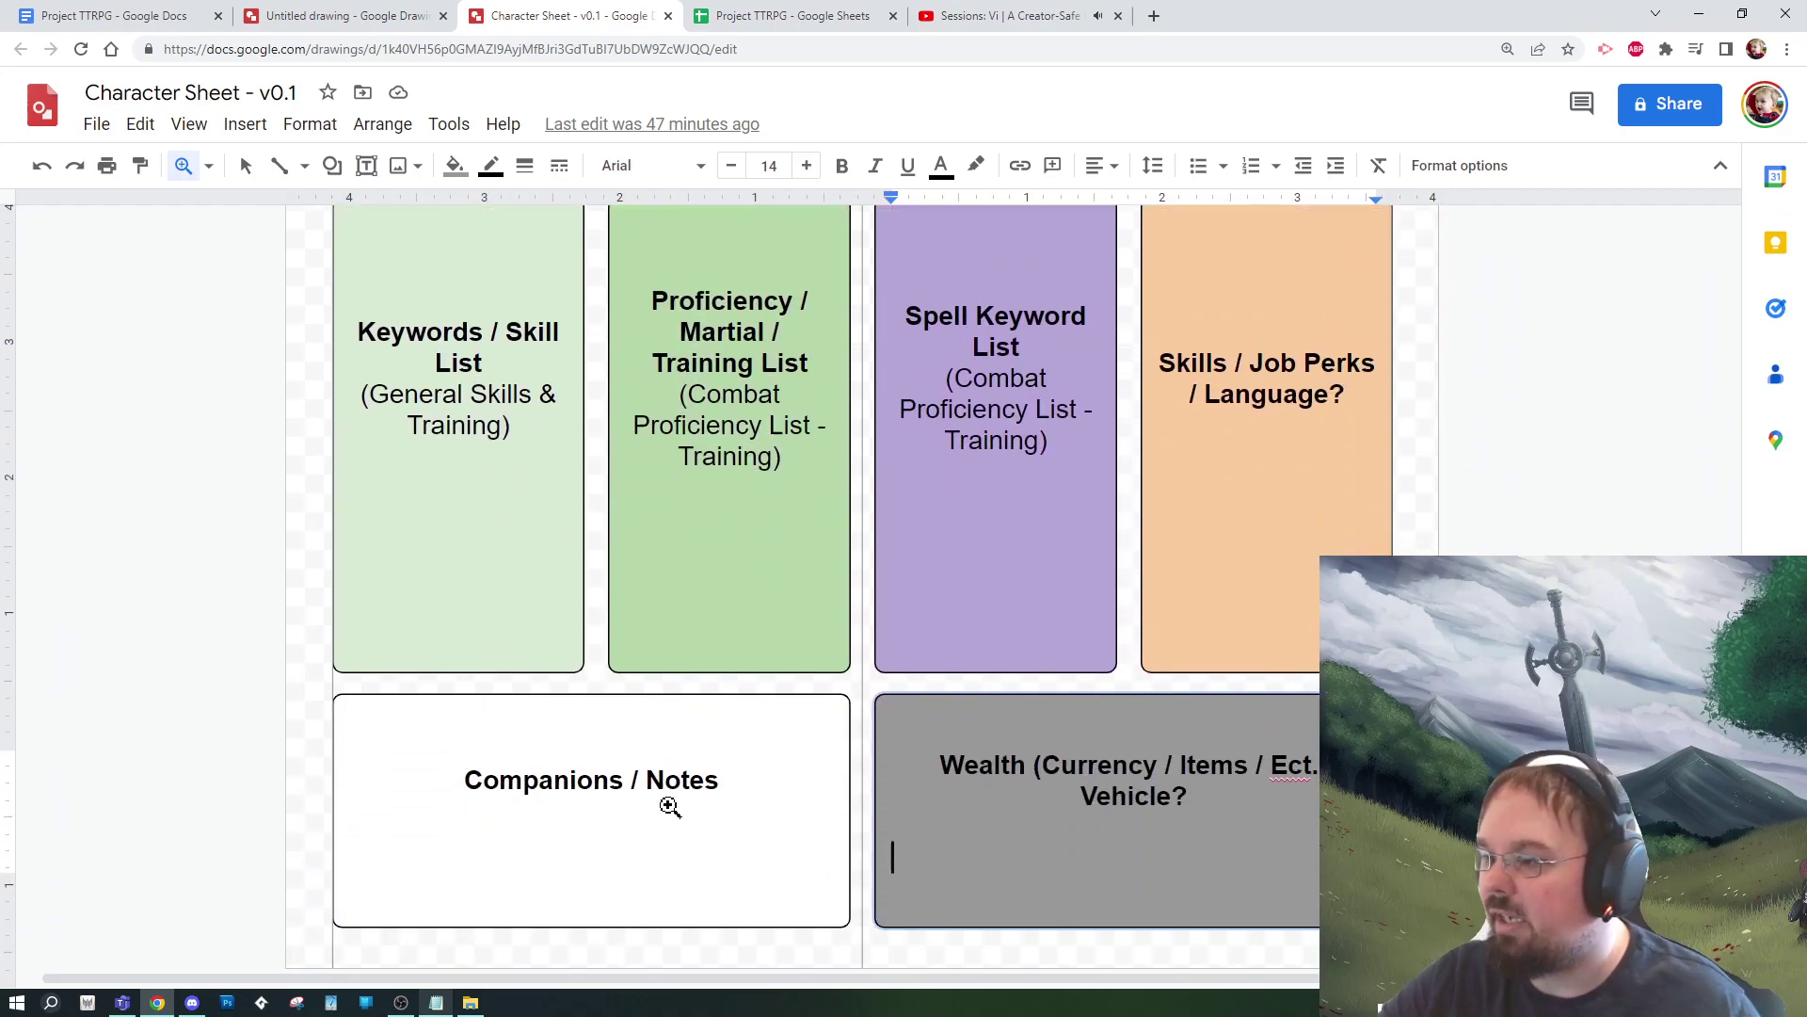
{"action": "scroll", "coordinate": [659, 781], "scroll_direction": "up", "scroll_amount": 4}
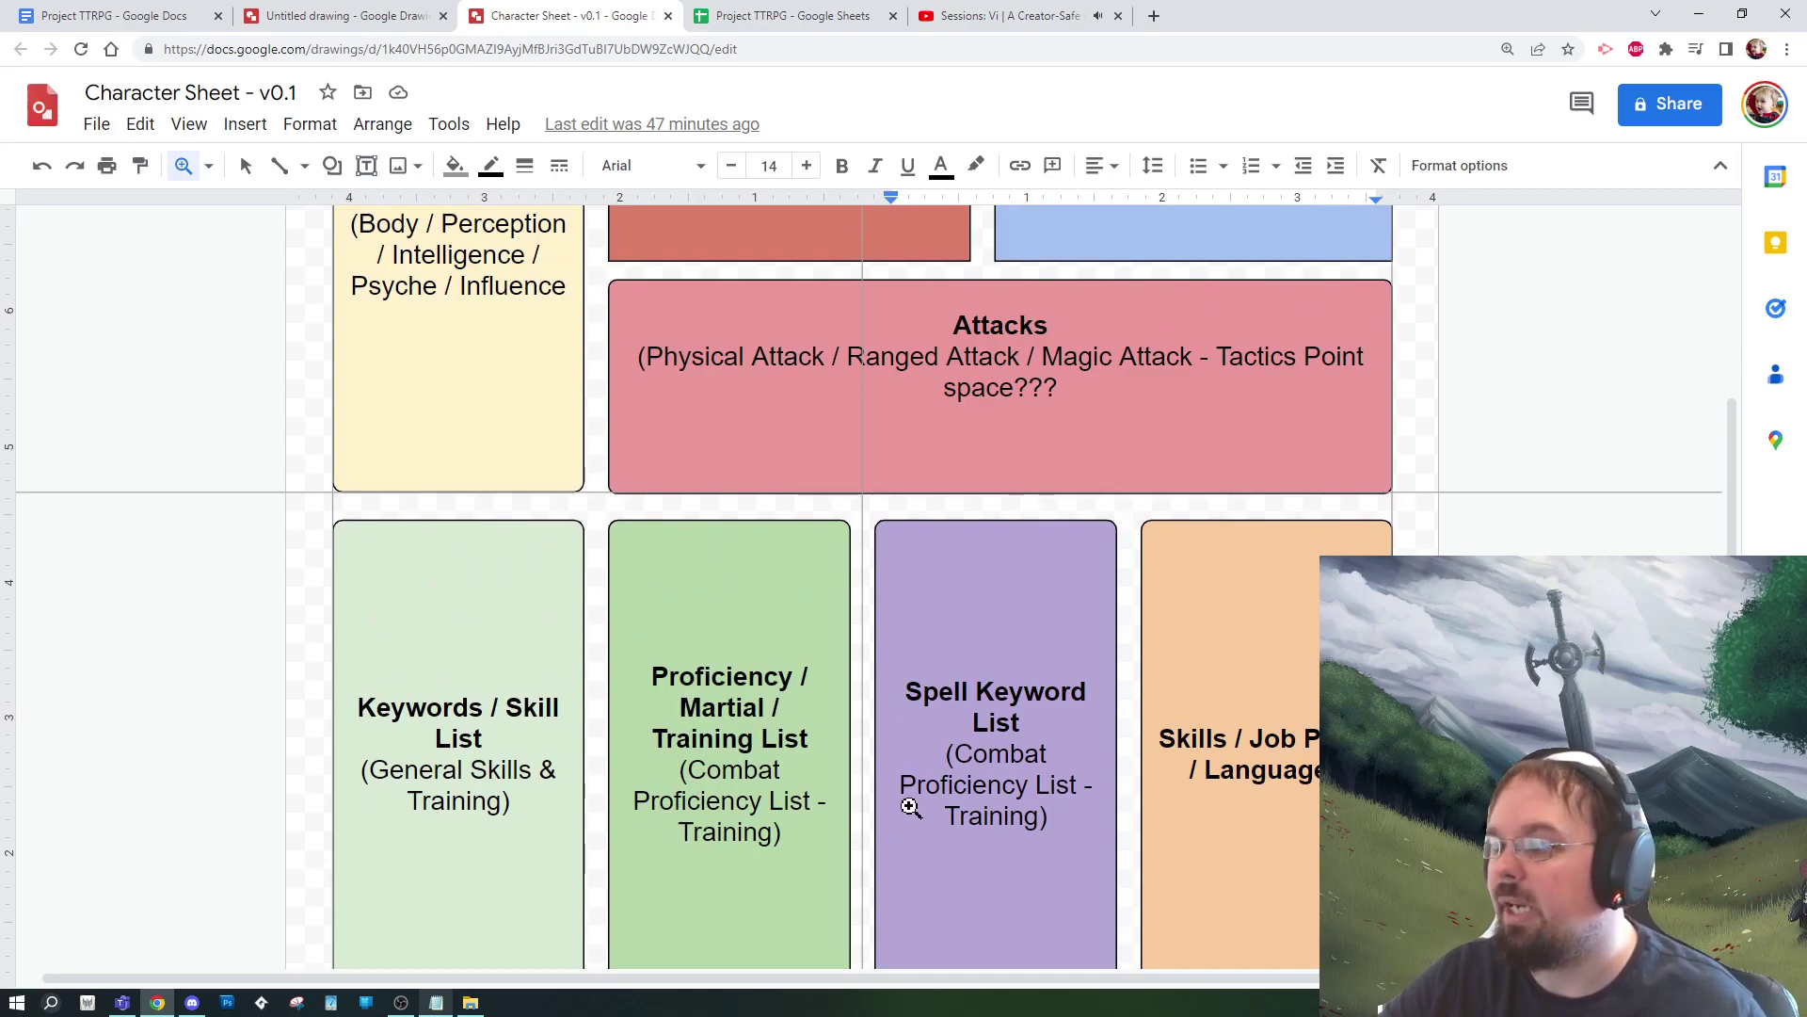
{"action": "scroll", "coordinate": [518, 542], "scroll_direction": "up", "scroll_amount": 4}
{"action": "left_click", "coordinate": [246, 166]}
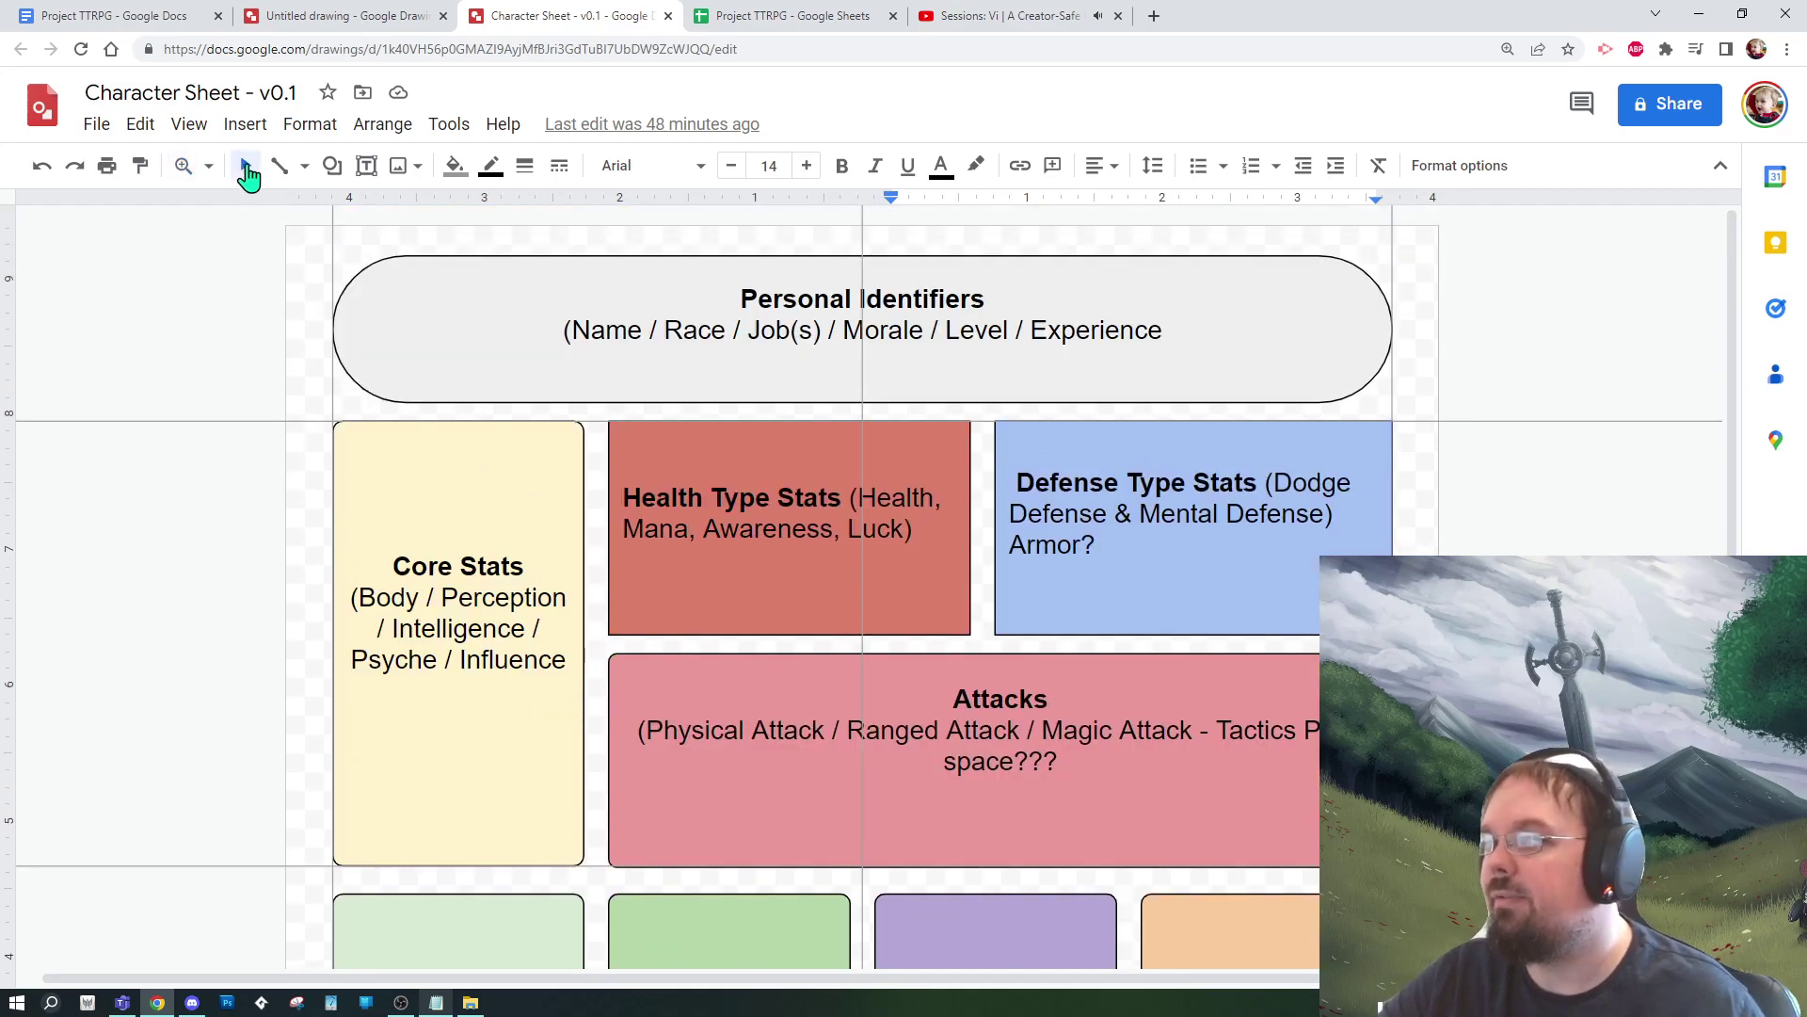
{"action": "left_click", "coordinate": [876, 585]}
{"action": "scroll", "coordinate": [847, 588], "scroll_direction": "down", "scroll_amount": 9}
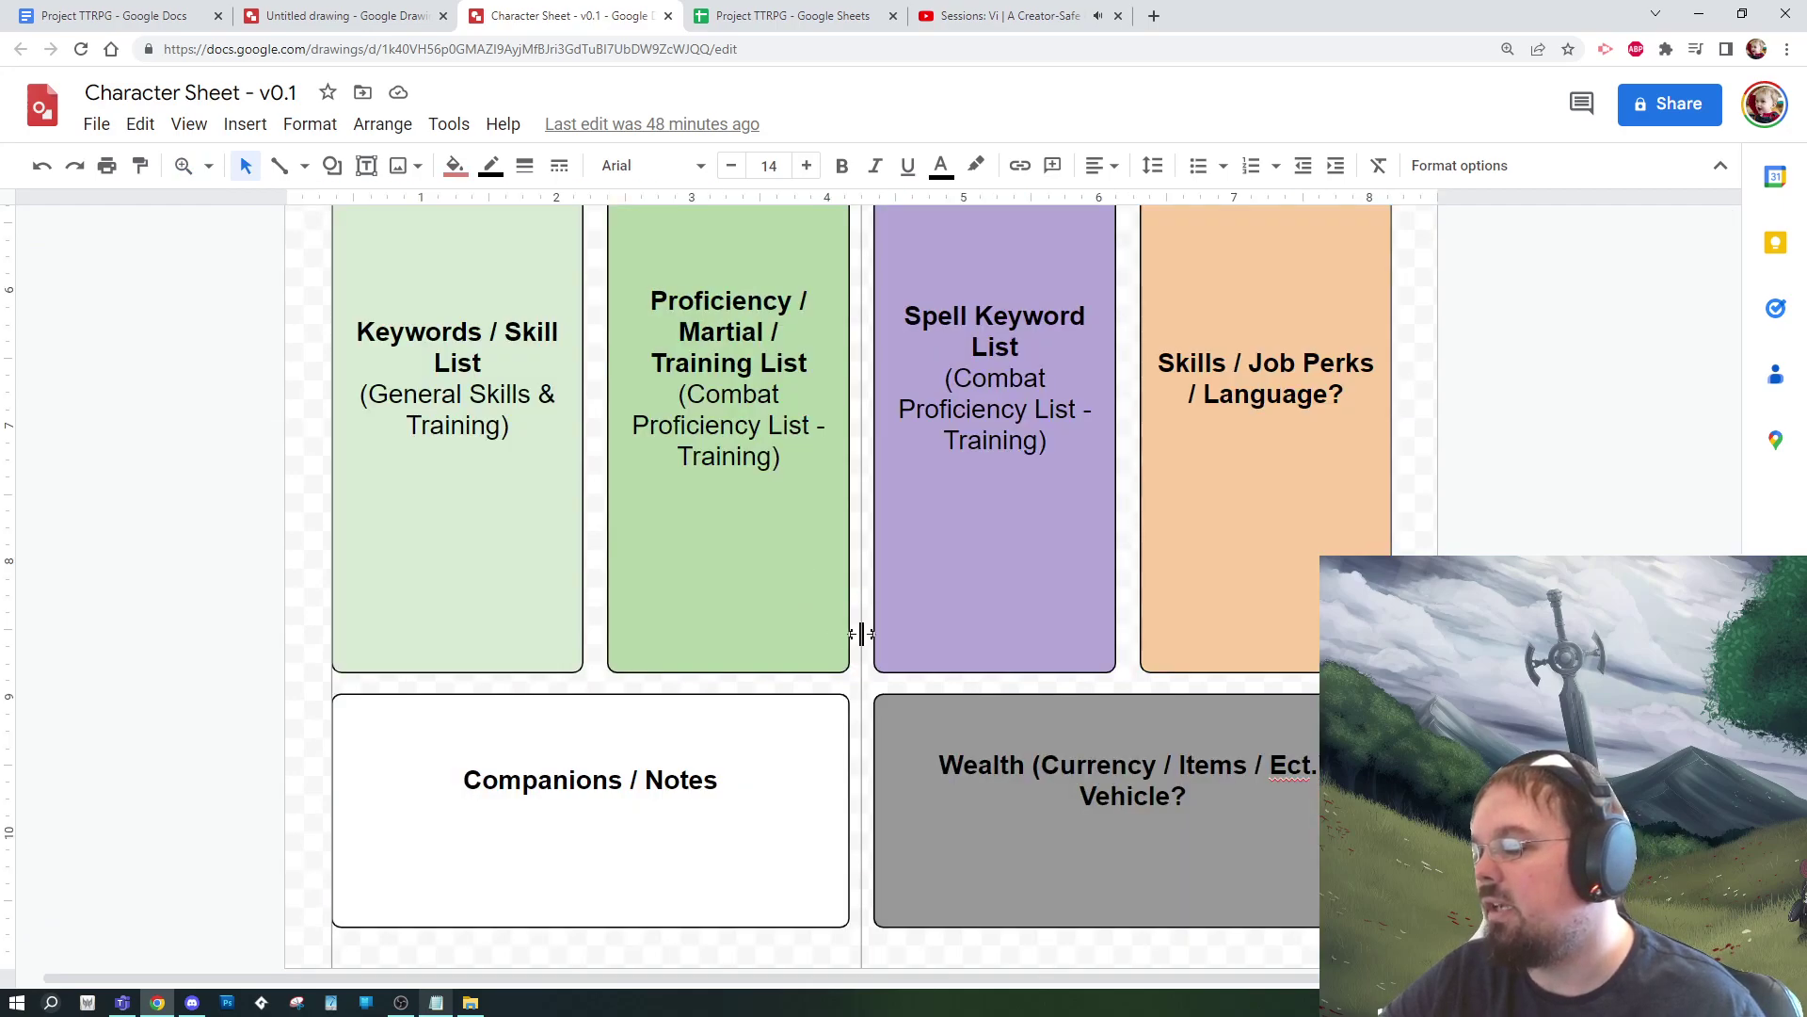
{"action": "scroll", "coordinate": [865, 622], "scroll_direction": "up", "scroll_amount": 6}
{"action": "scroll", "coordinate": [866, 609], "scroll_direction": "up", "scroll_amount": 3}
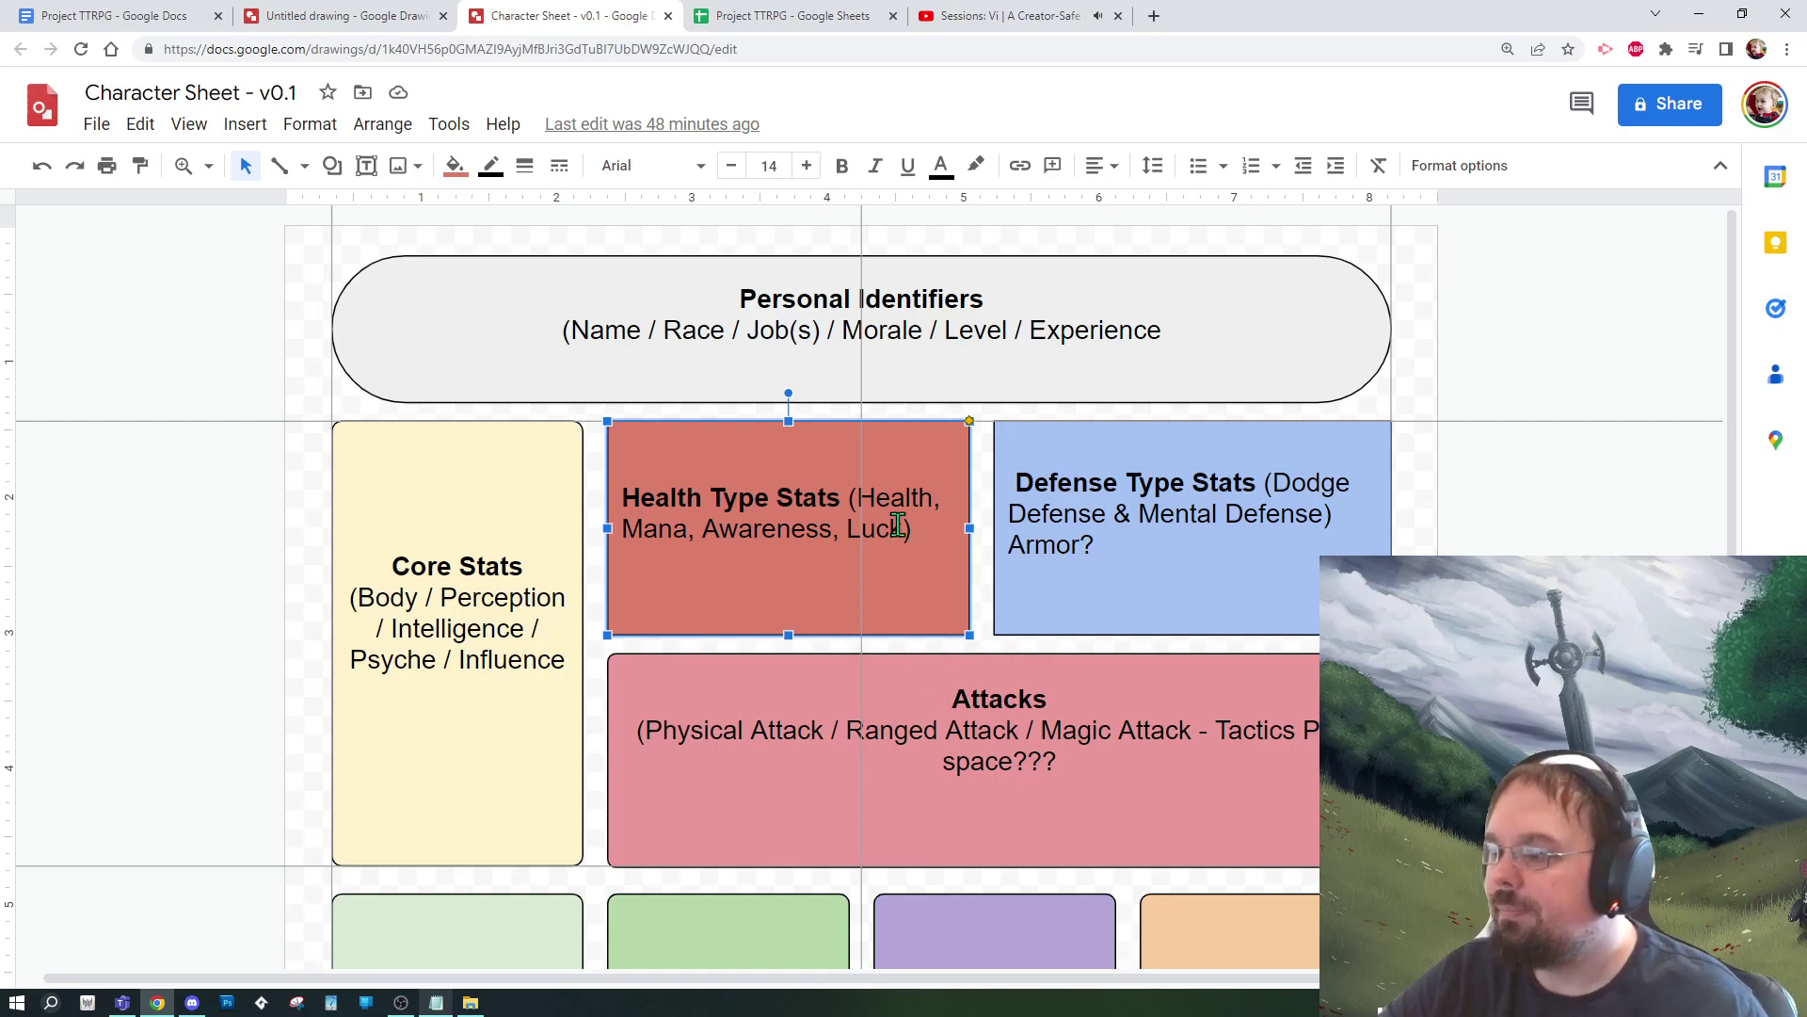
{"action": "scroll", "coordinate": [922, 534], "scroll_direction": "down", "scroll_amount": 5}
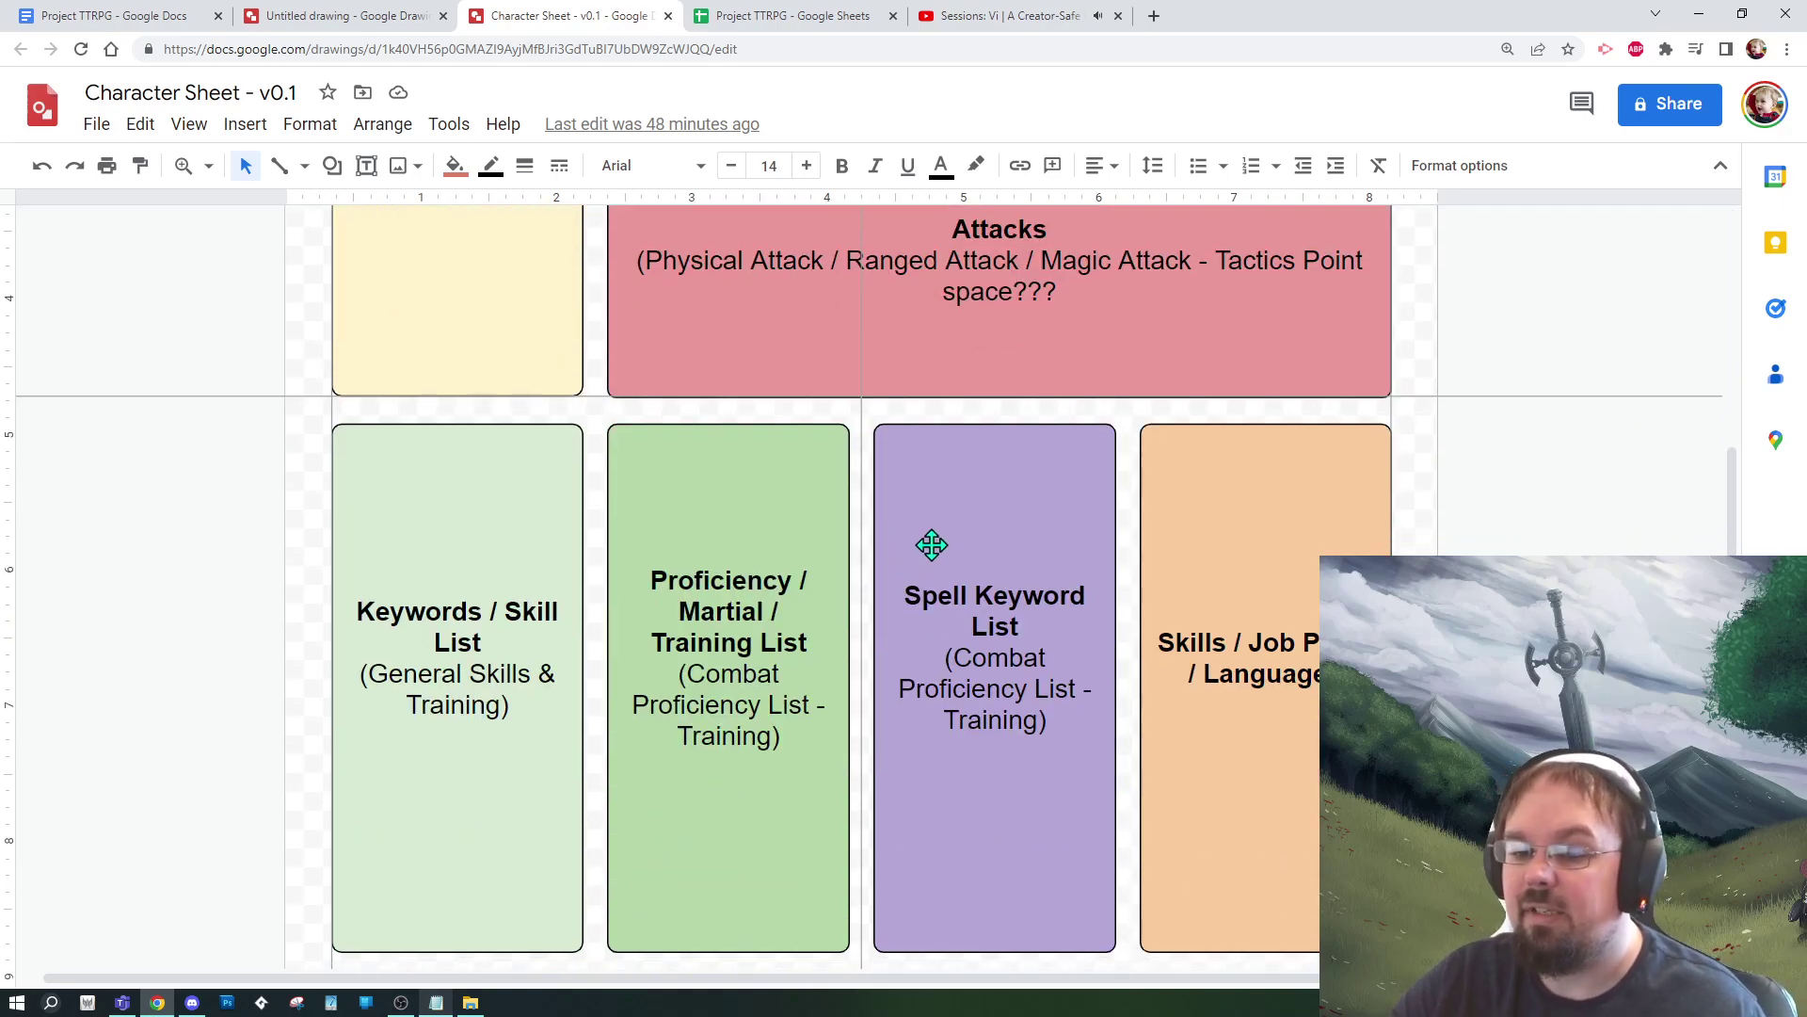
{"action": "scroll", "coordinate": [931, 540], "scroll_direction": "up", "scroll_amount": 3}
{"action": "scroll", "coordinate": [943, 533], "scroll_direction": "up", "scroll_amount": 1}
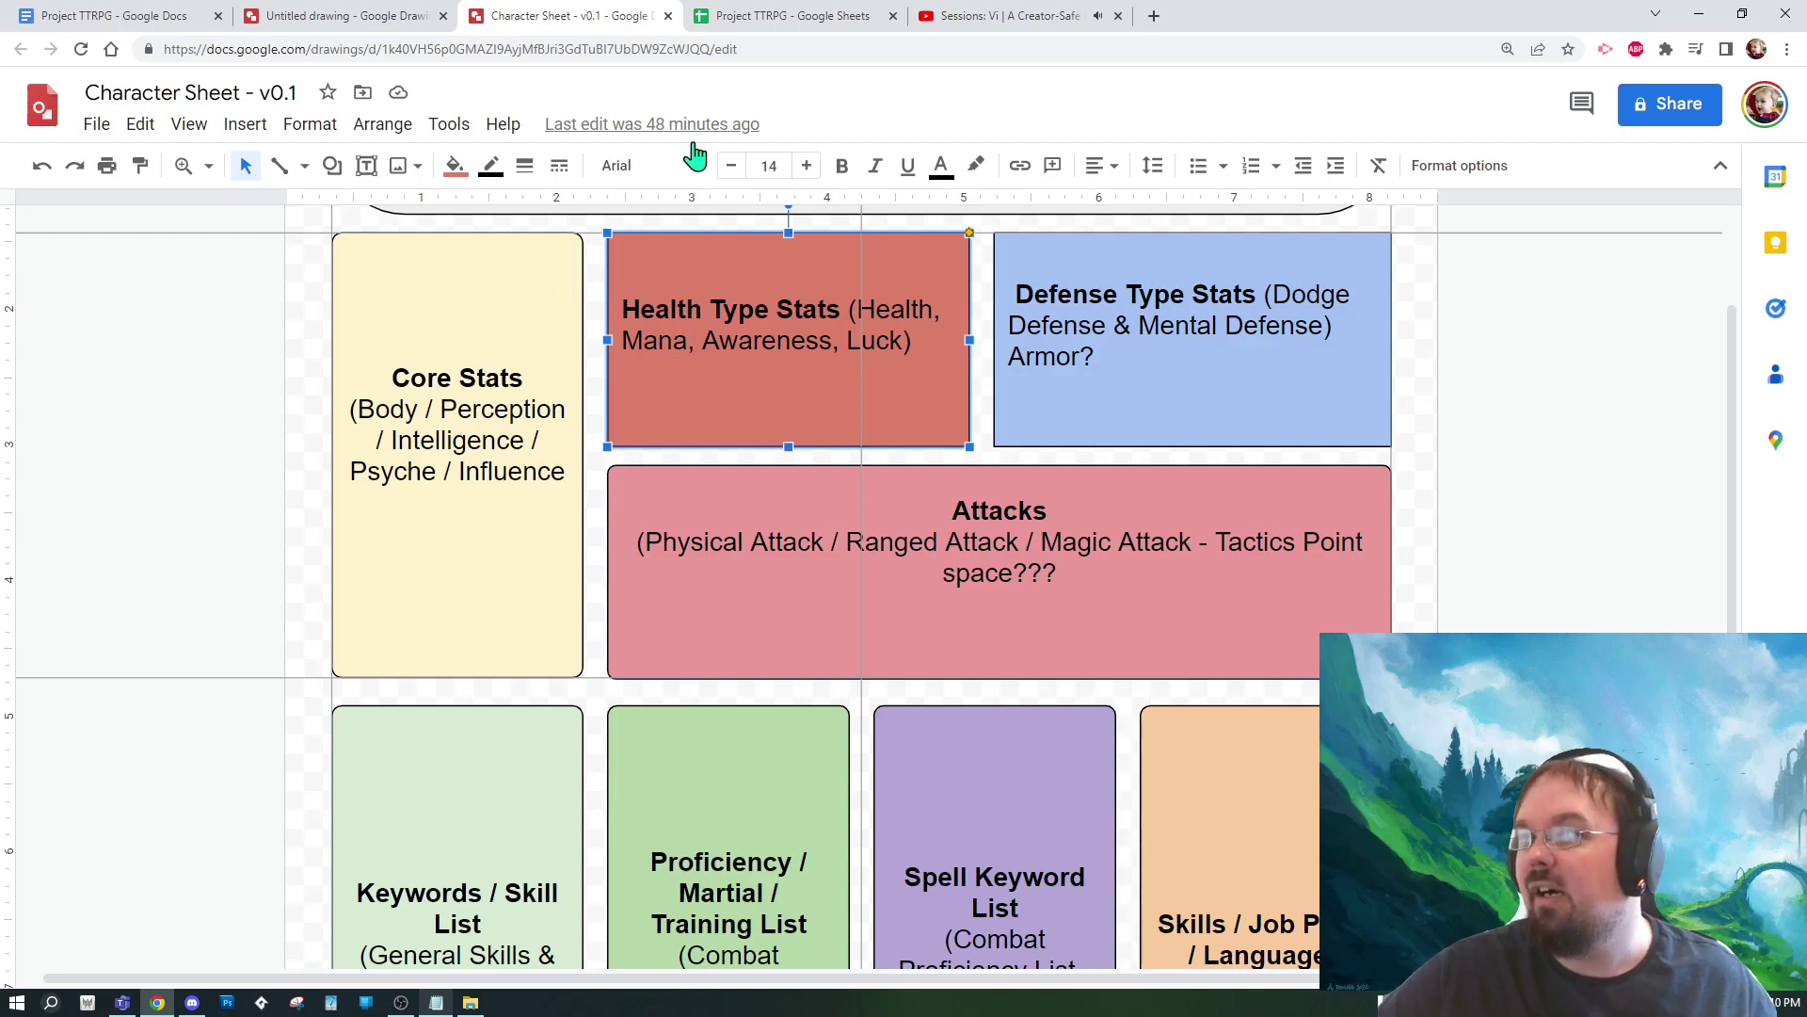
Step: Open the Project TTRPG Character Sheet tab and zoom the view to 150%
{"action": "left_click", "coordinate": [798, 28]}
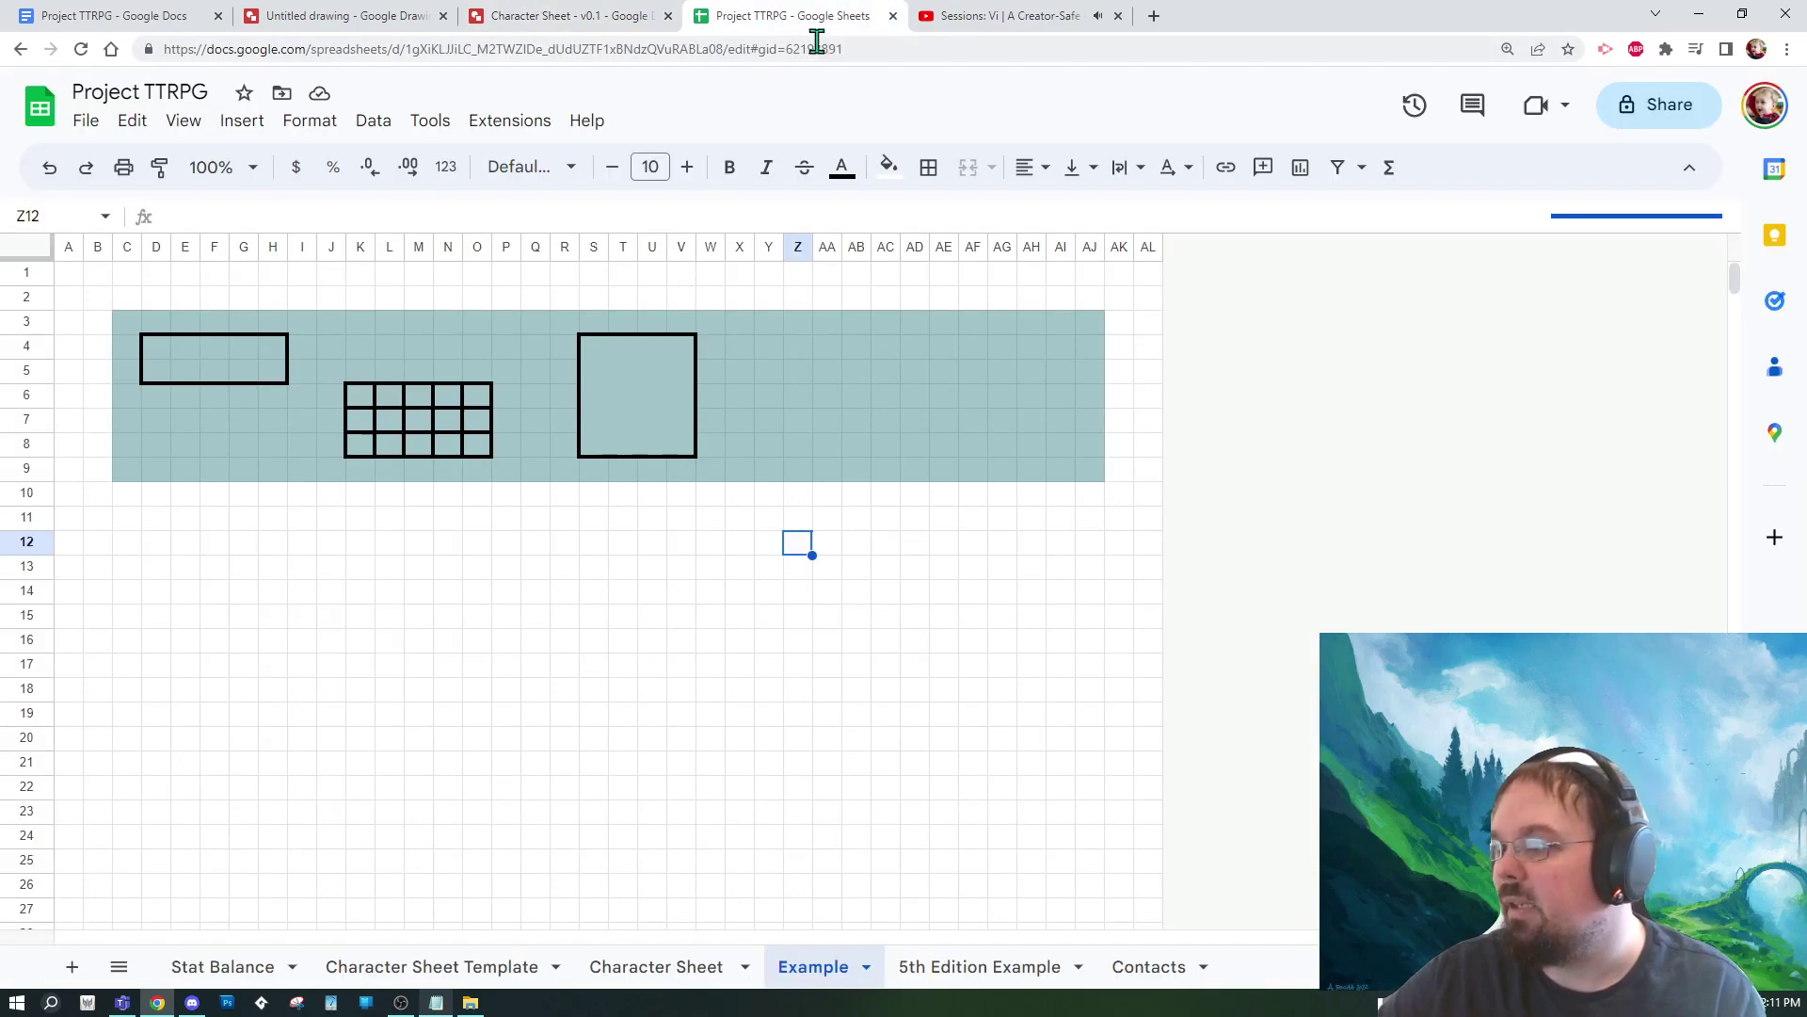
{"action": "left_click", "coordinate": [476, 350]}
{"action": "left_click", "coordinate": [791, 448]}
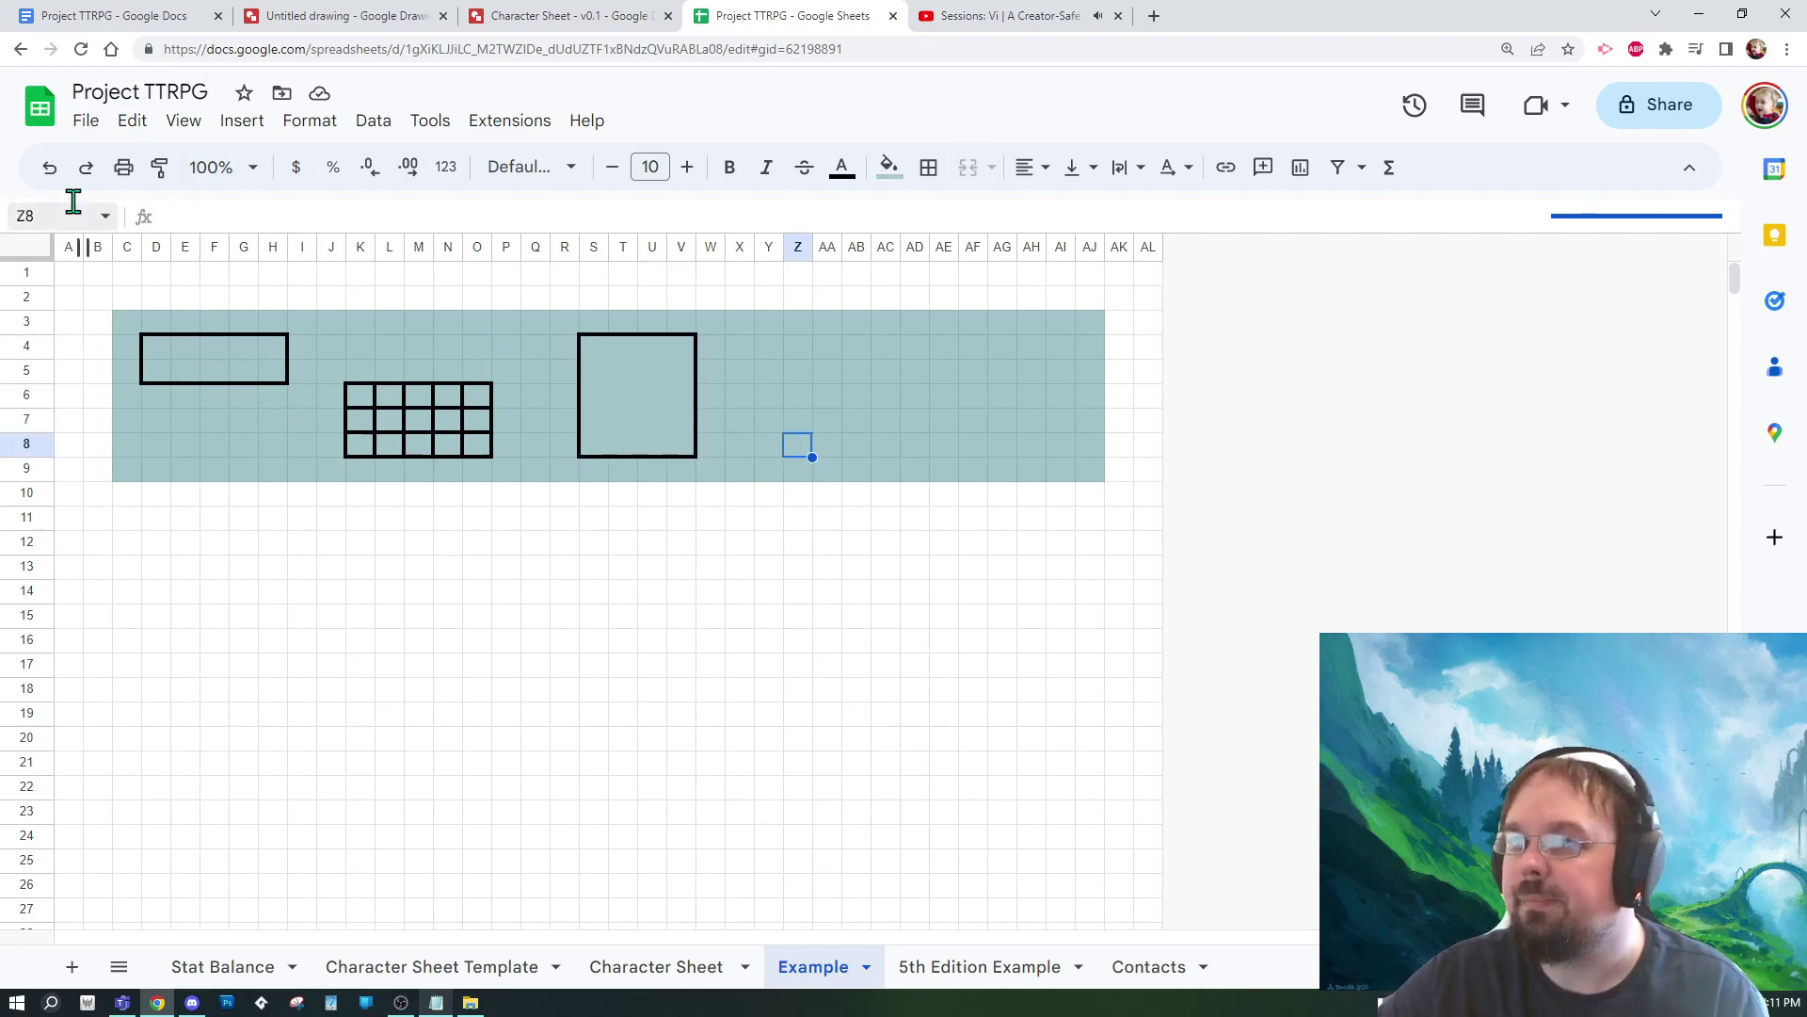
{"action": "left_click", "coordinate": [826, 388]}
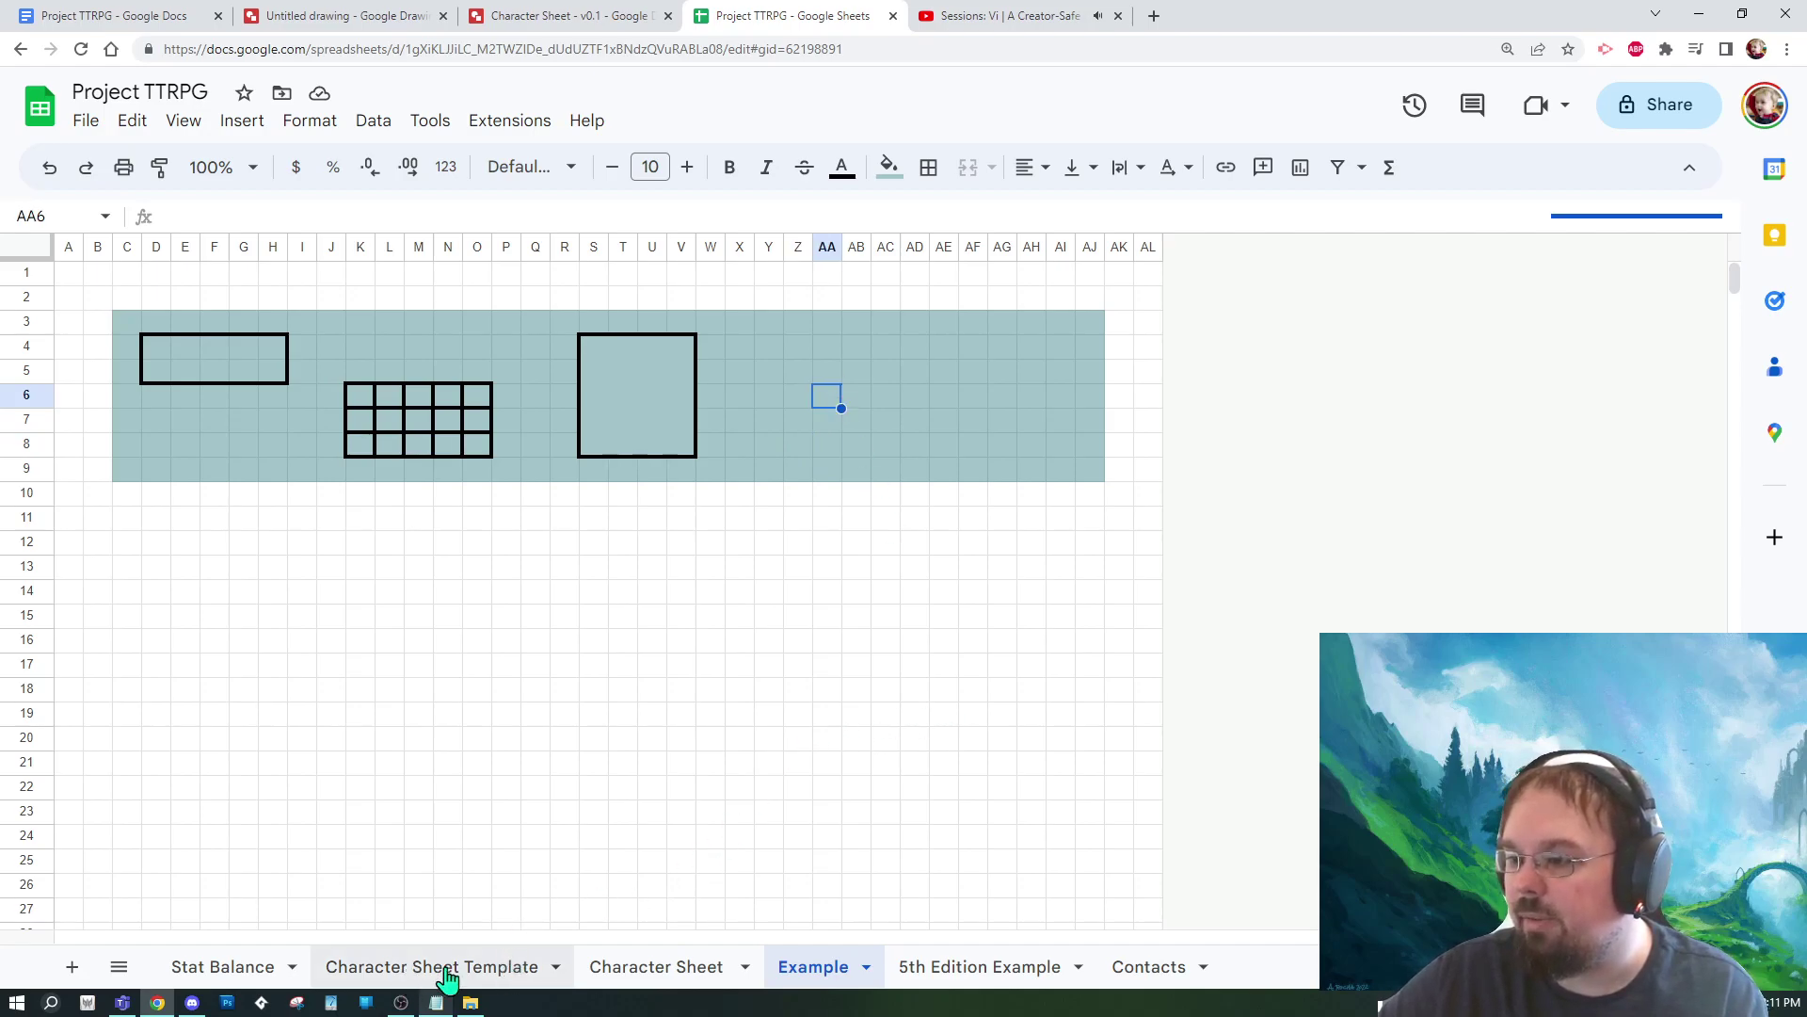
{"action": "left_click", "coordinate": [670, 979]}
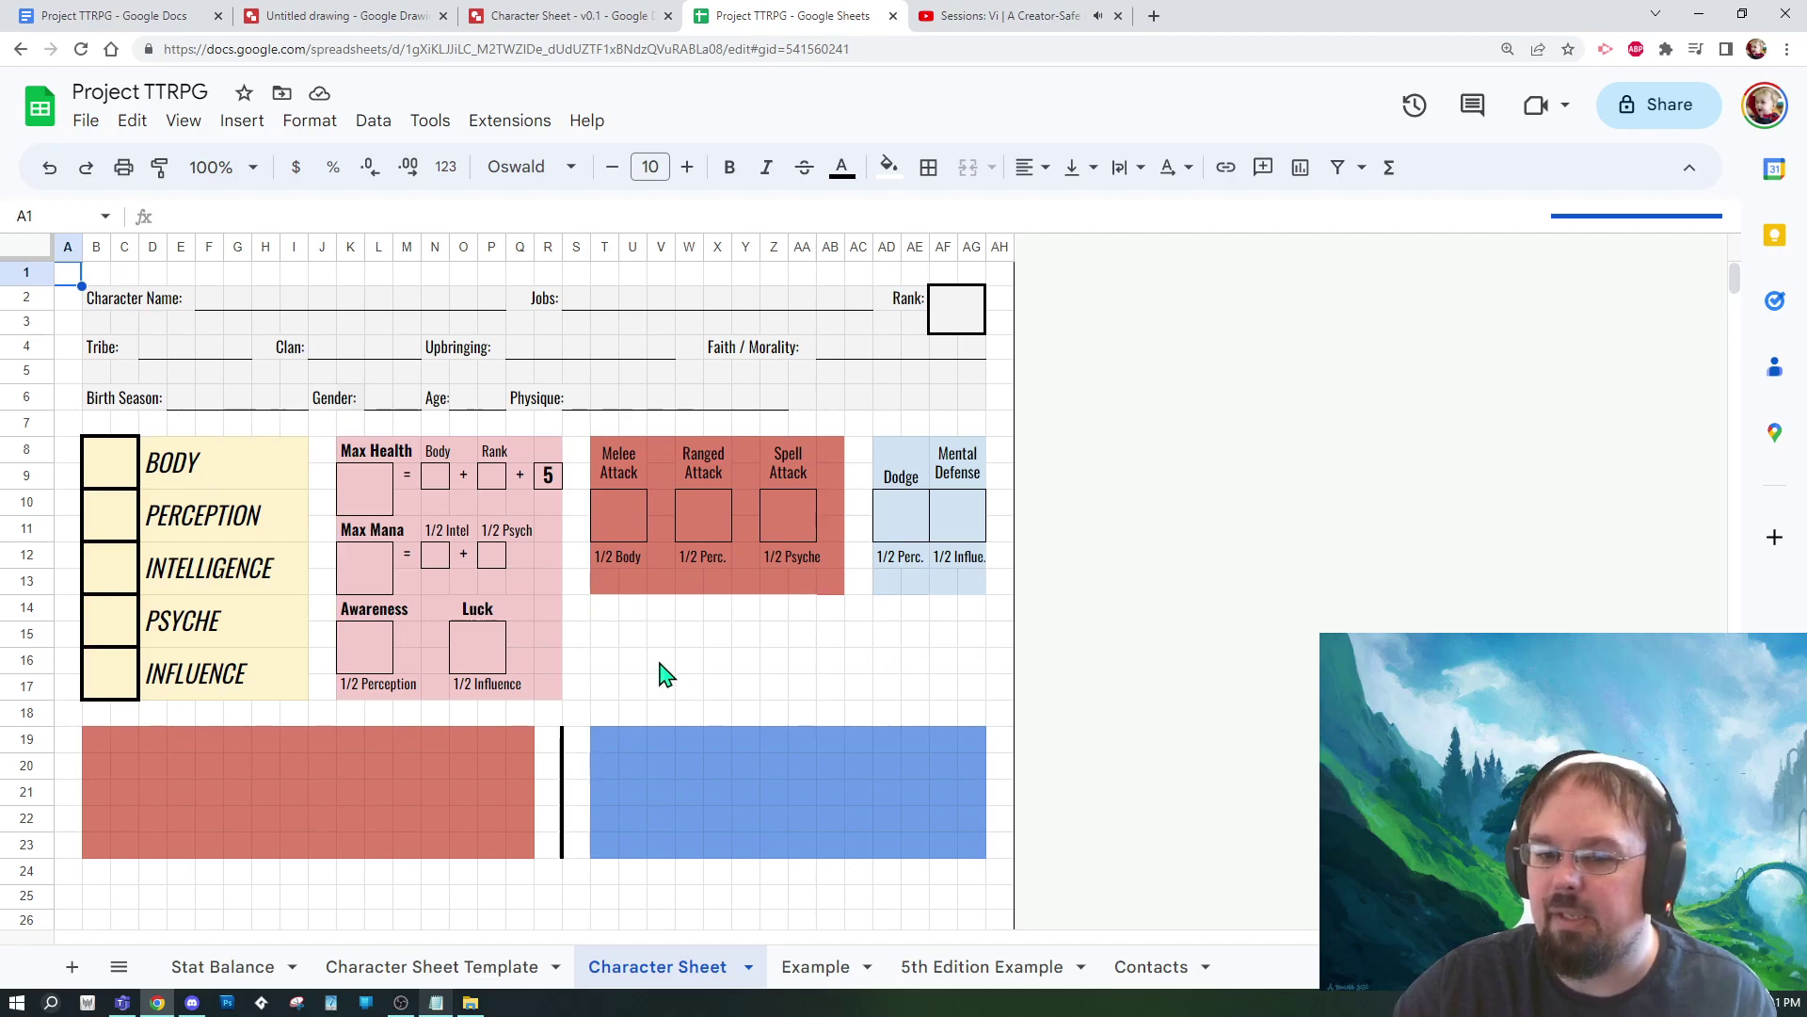
{"action": "left_click", "coordinate": [255, 169]}
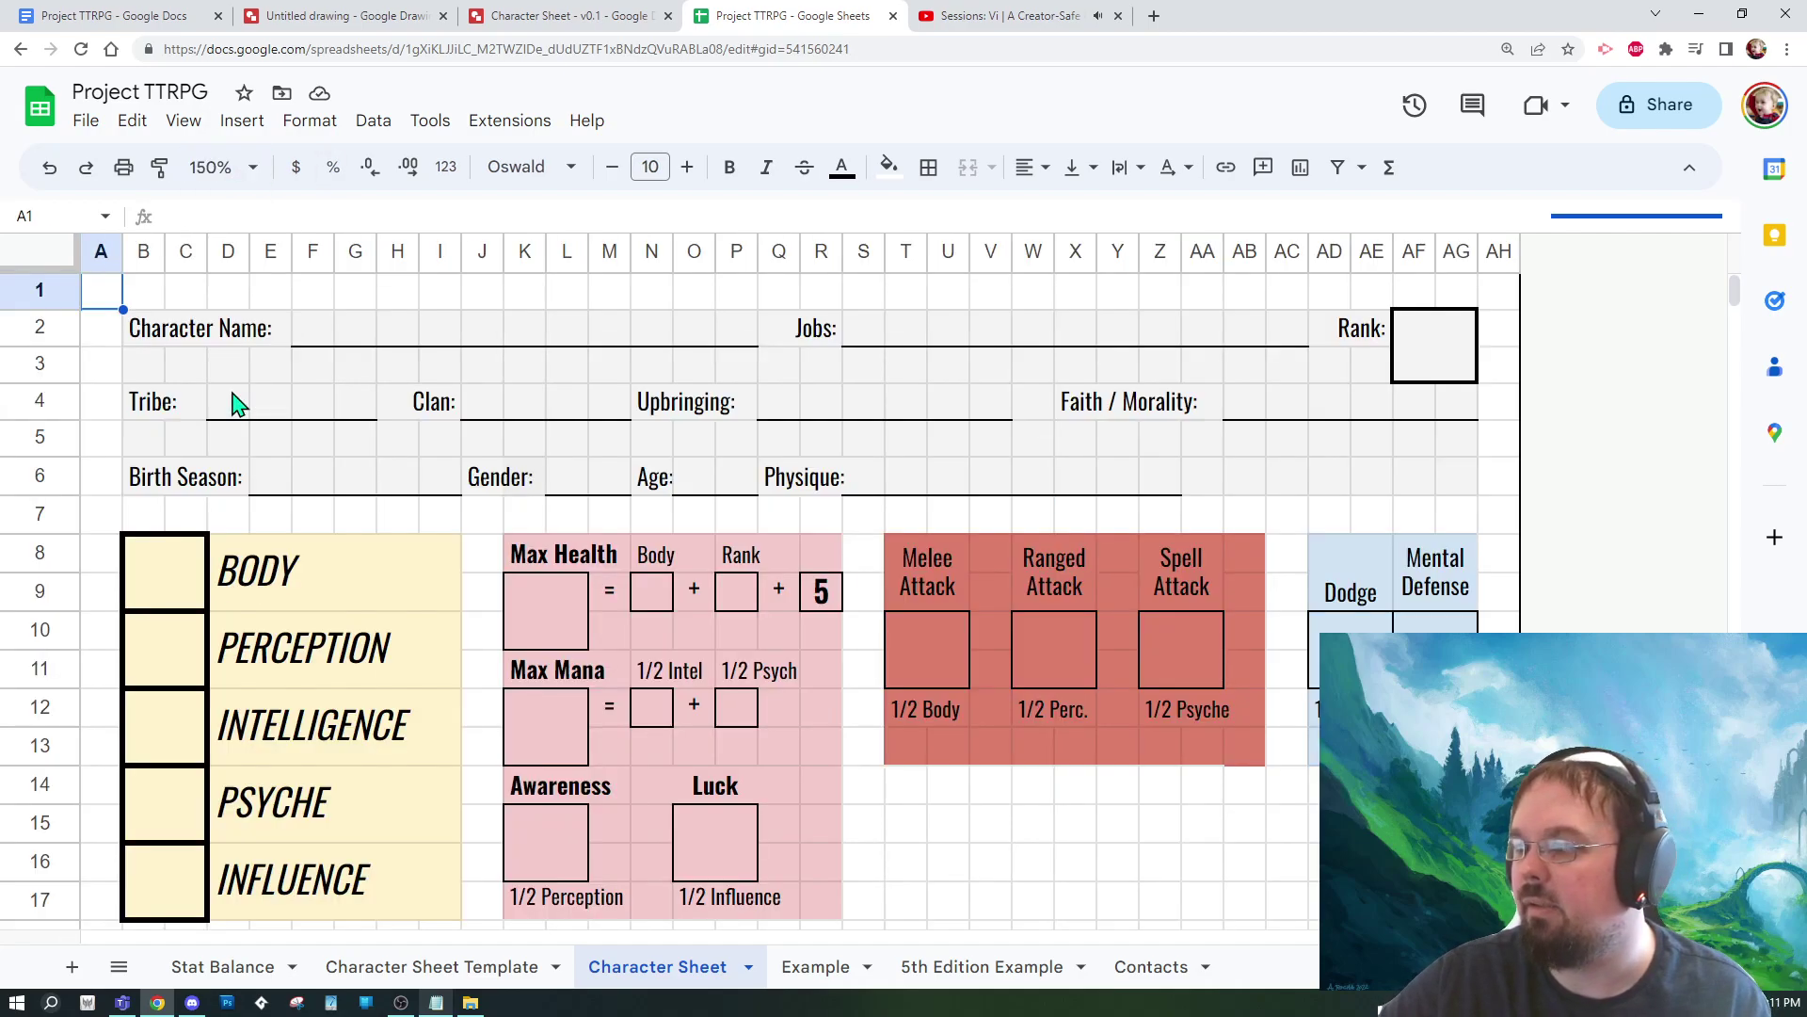
{"action": "left_click", "coordinate": [232, 401]}
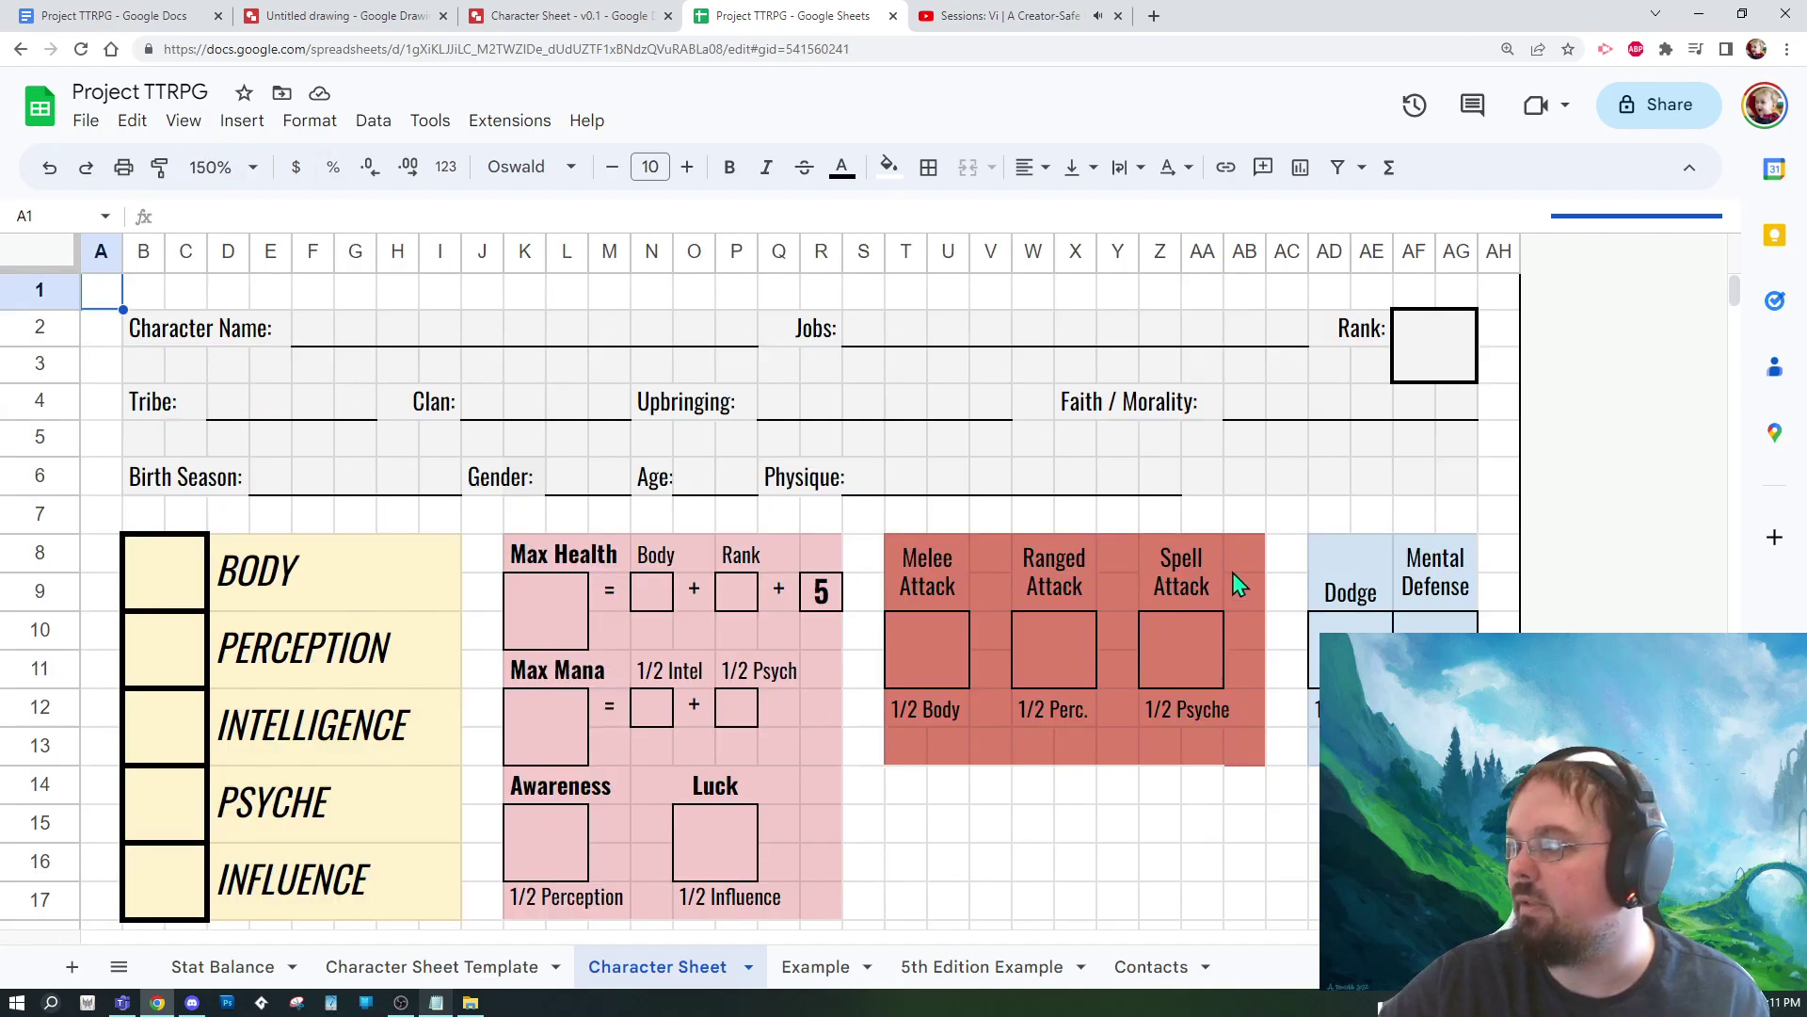
Step: Select the character details header, yellow core stat block and pink health/mana block
{"action": "left_click", "coordinate": [143, 335]}
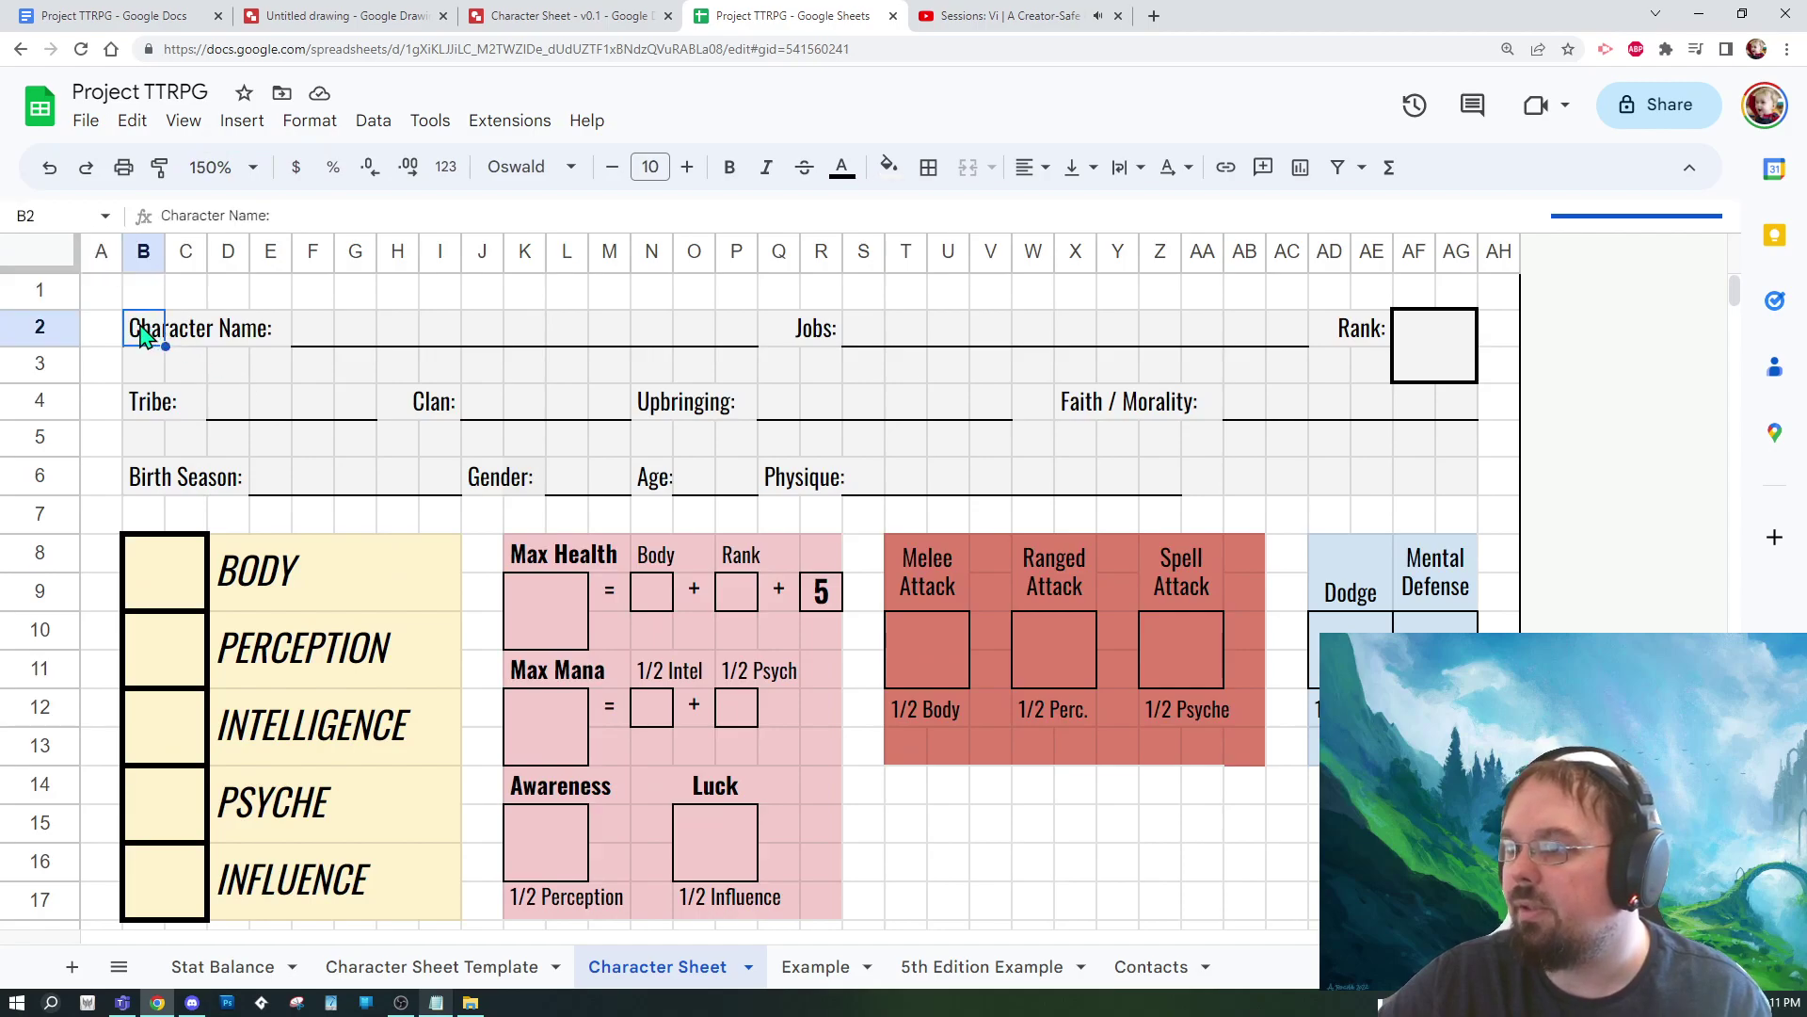
{"action": "left_click_drag", "start_coordinate": [143, 336], "coordinate": [1460, 496]}
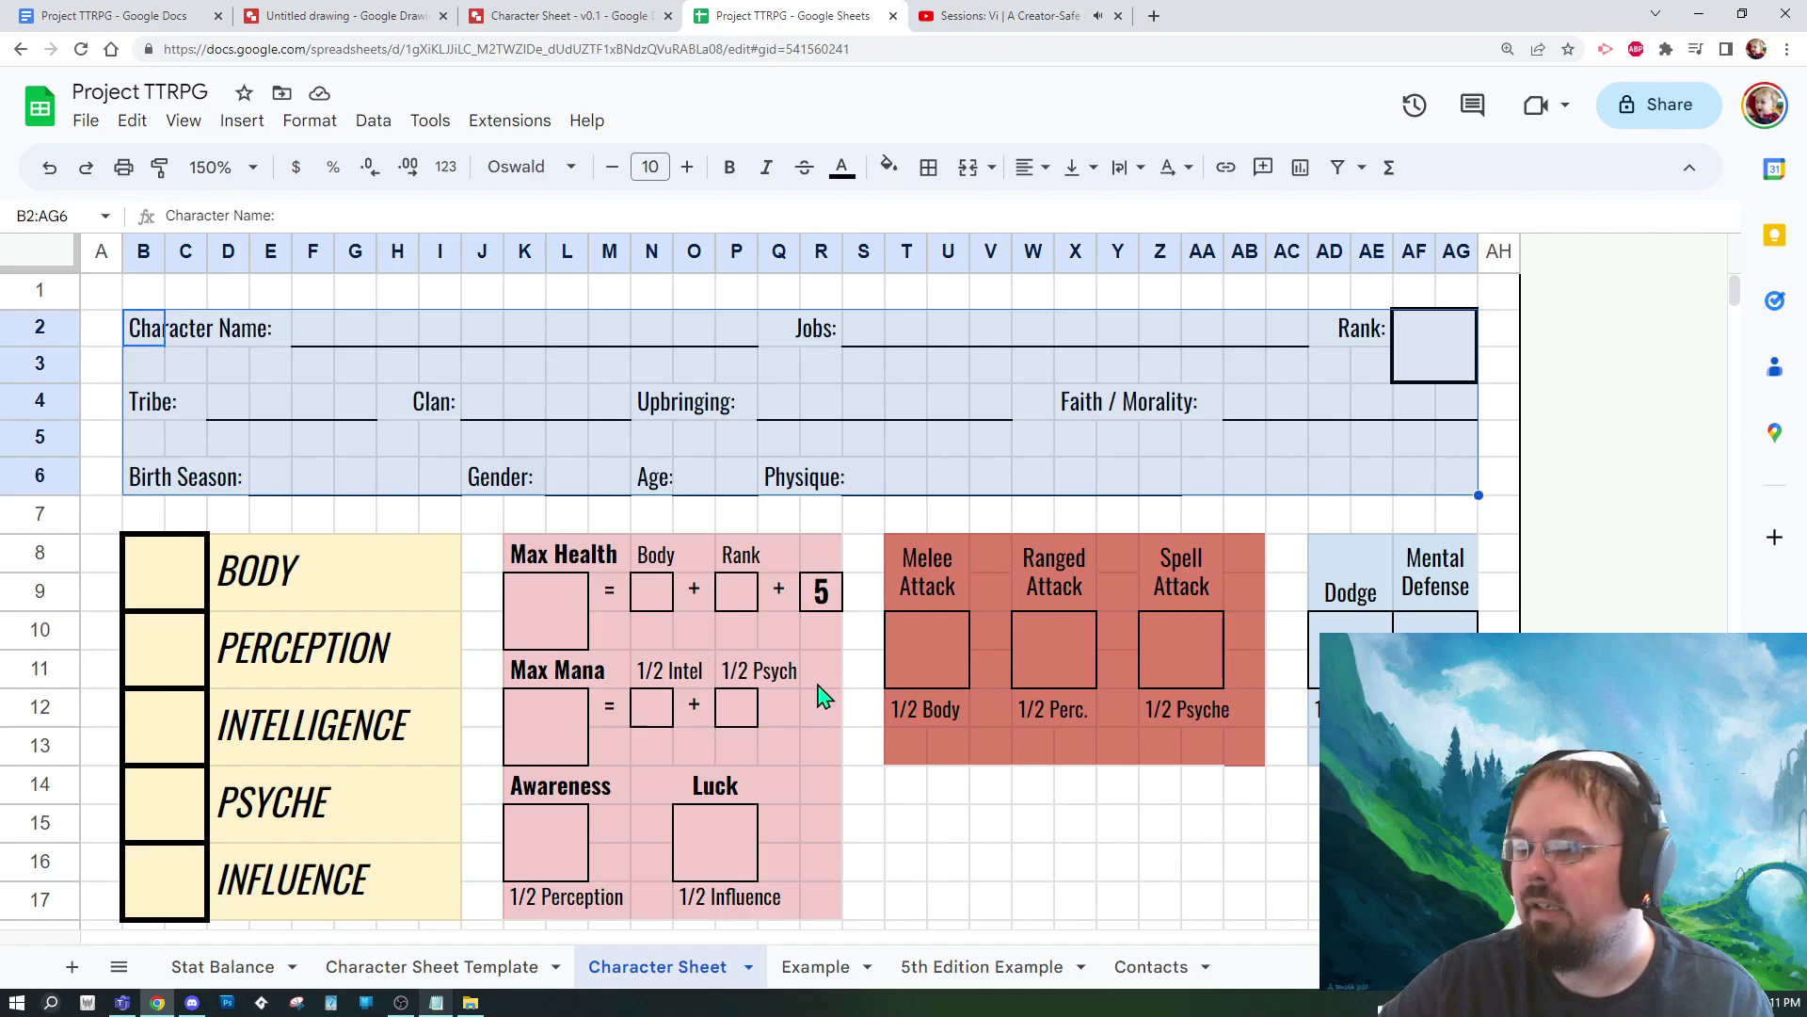
{"action": "scroll", "coordinate": [143, 420], "scroll_direction": "down", "scroll_amount": 2}
{"action": "left_click_drag", "start_coordinate": [143, 421], "coordinate": [443, 766]}
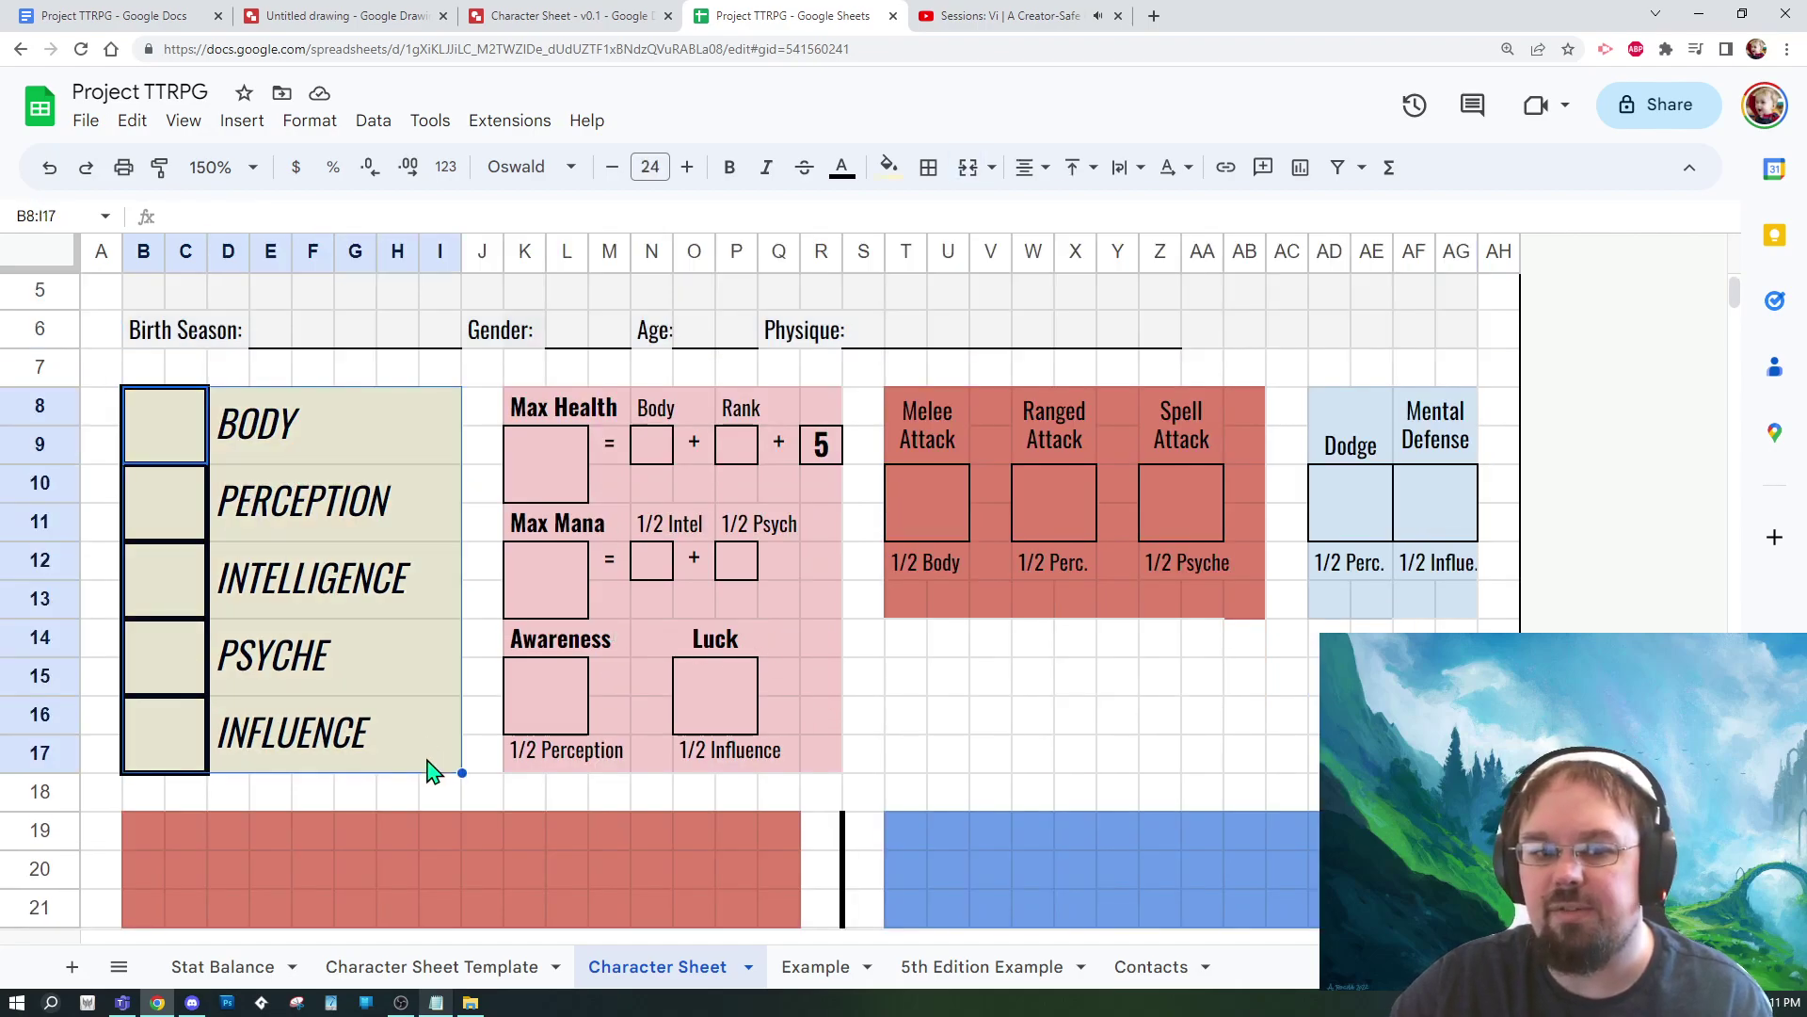
{"action": "left_click", "coordinate": [624, 805]}
{"action": "mouse_move", "coordinate": [532, 407]}
{"action": "left_mouse_down"}
{"action": "mouse_move", "coordinate": [640, 414]}
{"action": "mouse_move", "coordinate": [834, 772]}
{"action": "left_mouse_up"}
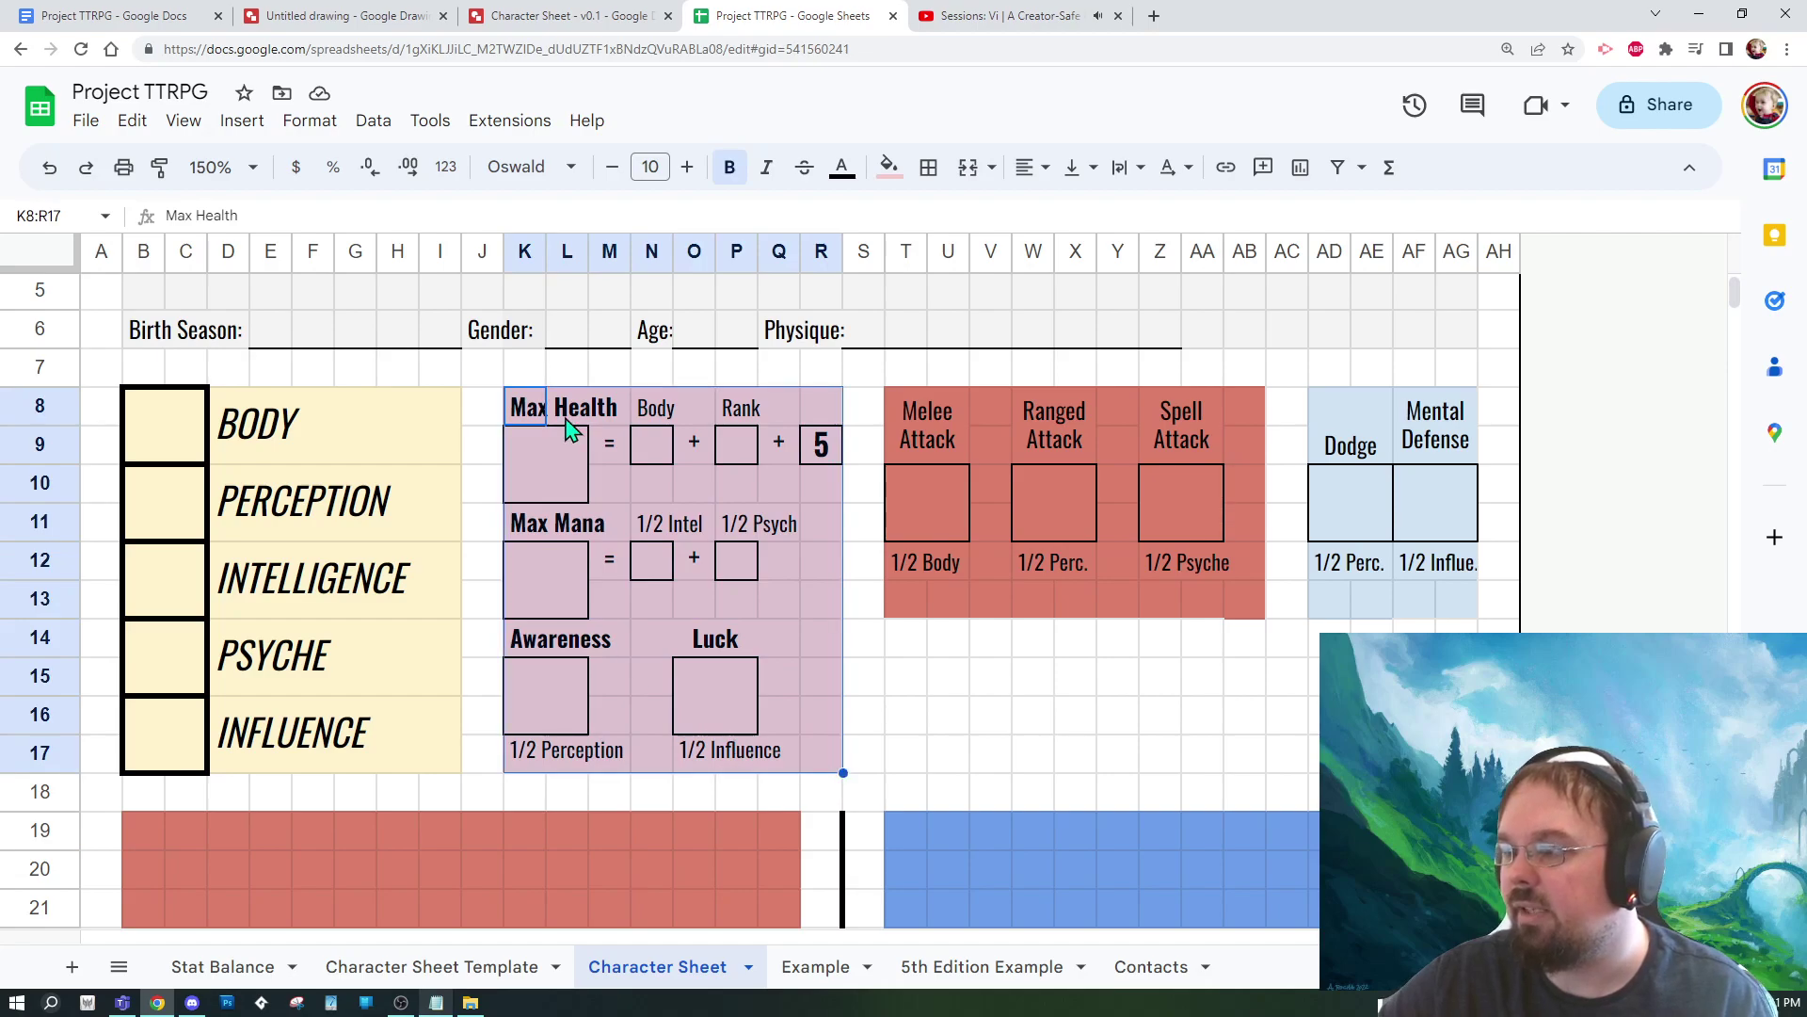
Step: Inspect the Max Health, Awareness, Luck and half-stat cells (1/2 Intel, Psych, Influence, Perception)
{"action": "left_click", "coordinate": [524, 424]}
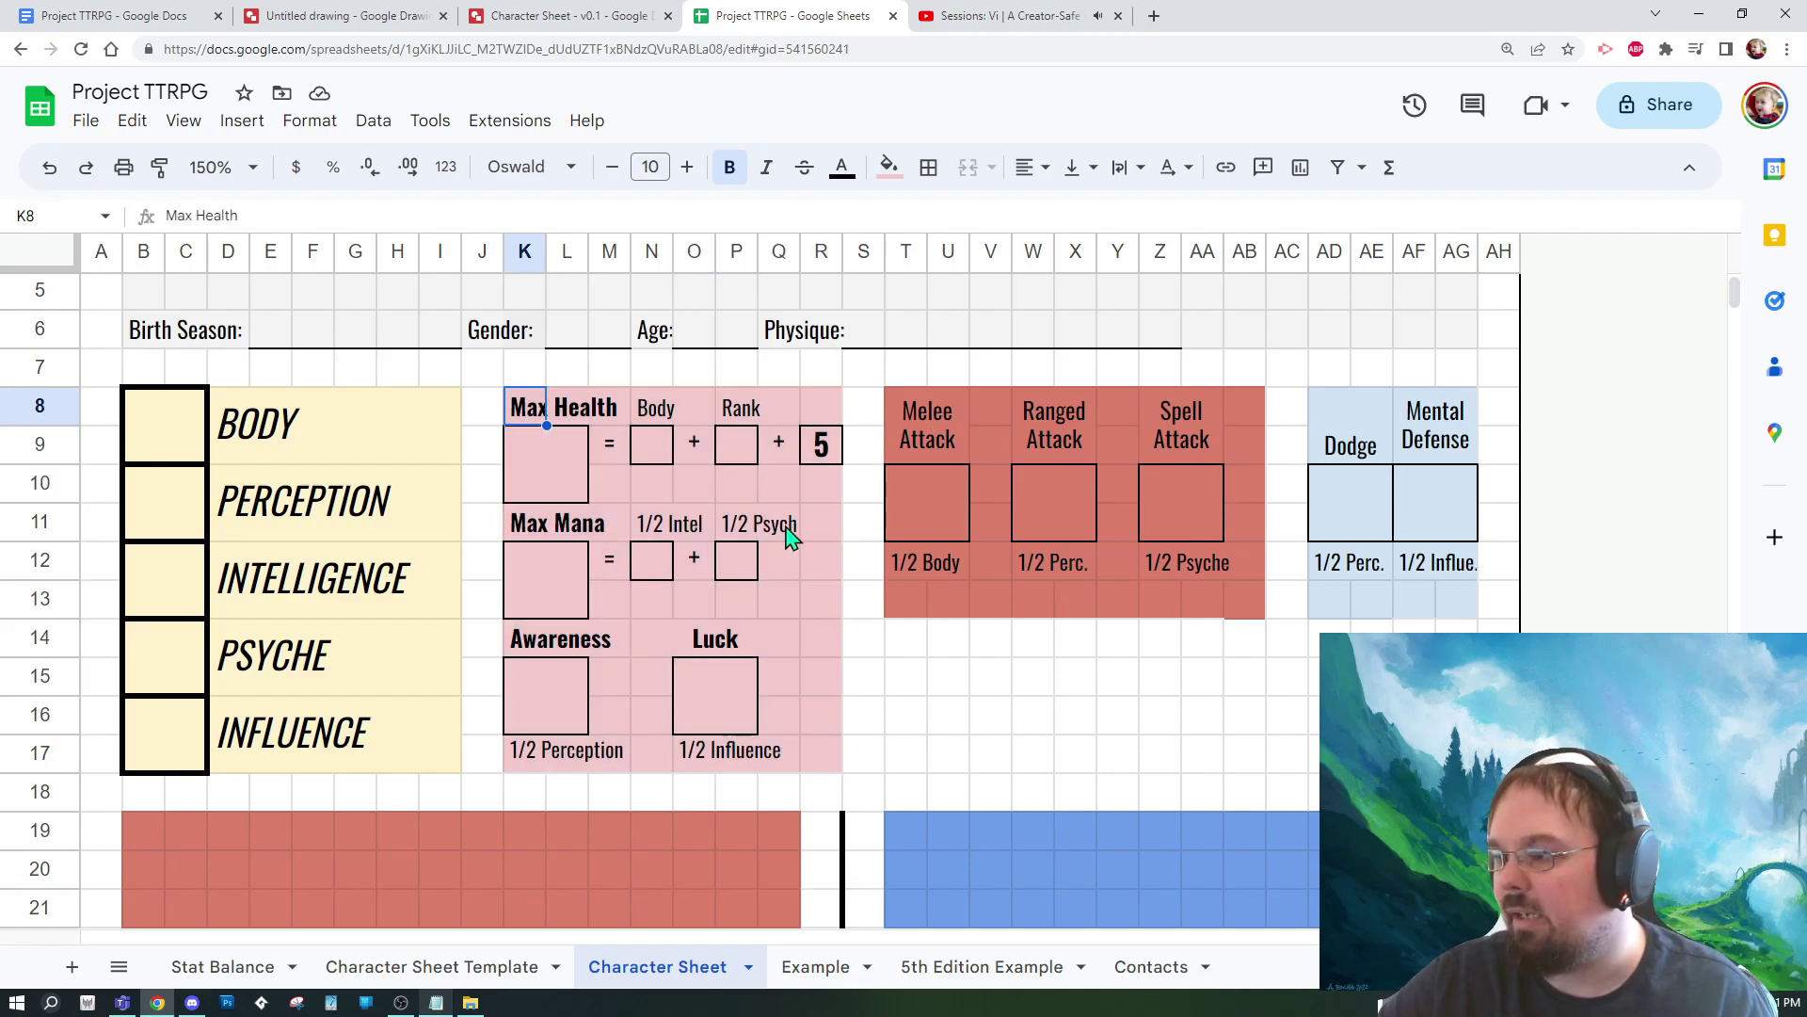
{"action": "left_click", "coordinate": [520, 652]}
{"action": "left_click", "coordinate": [698, 647]}
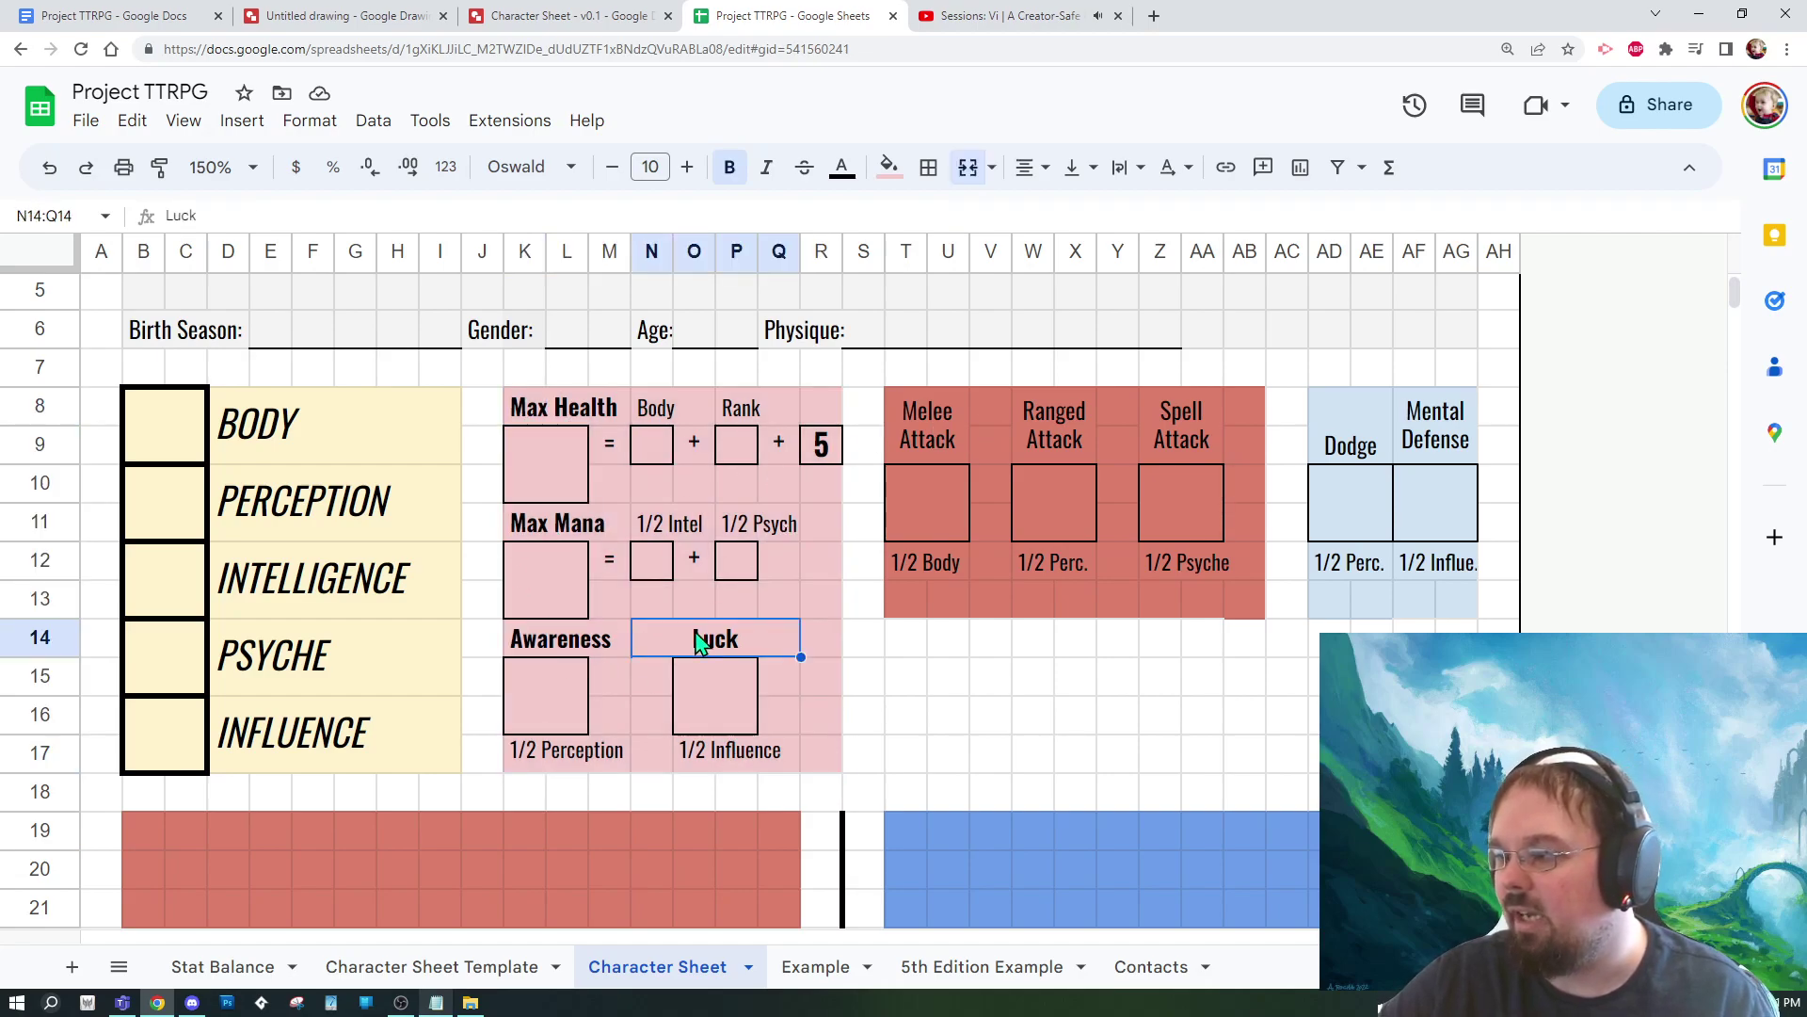
{"action": "left_click", "coordinate": [1005, 677]}
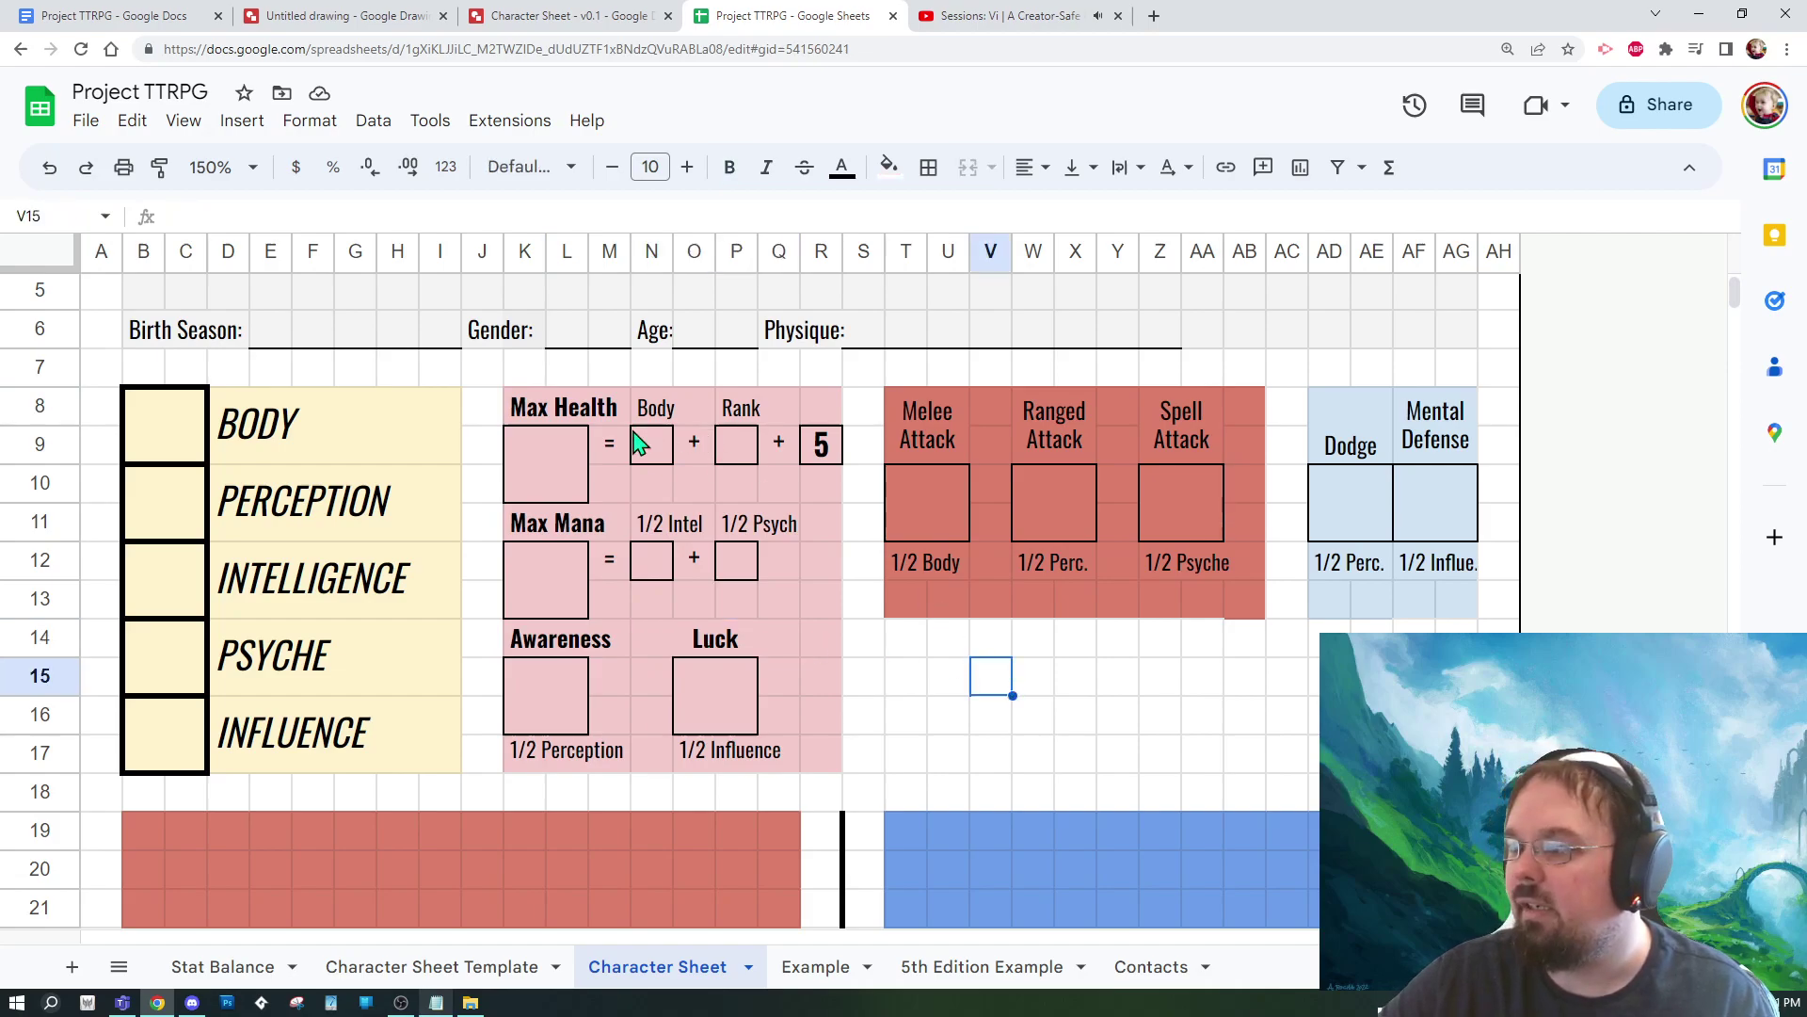
{"action": "left_click", "coordinate": [656, 537]}
{"action": "left_click", "coordinate": [753, 534]}
{"action": "left_click", "coordinate": [665, 762]}
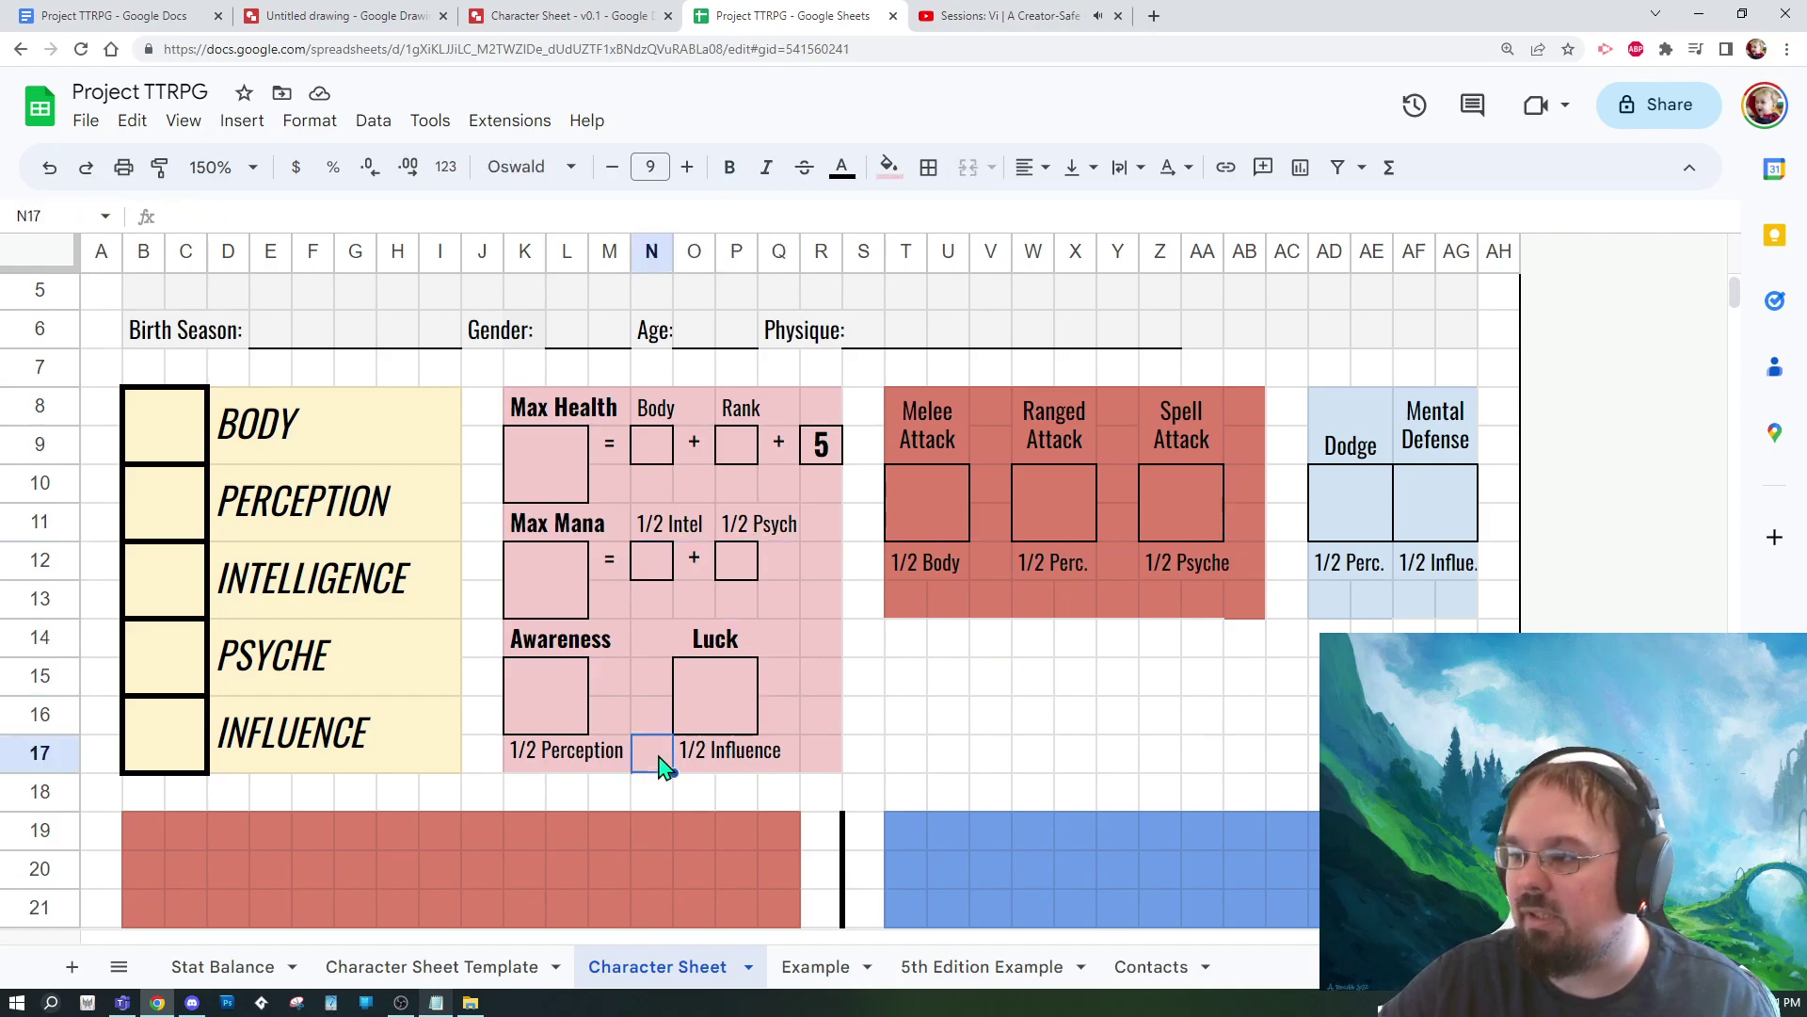
{"action": "left_click", "coordinate": [692, 760]}
{"action": "left_click", "coordinate": [524, 760]}
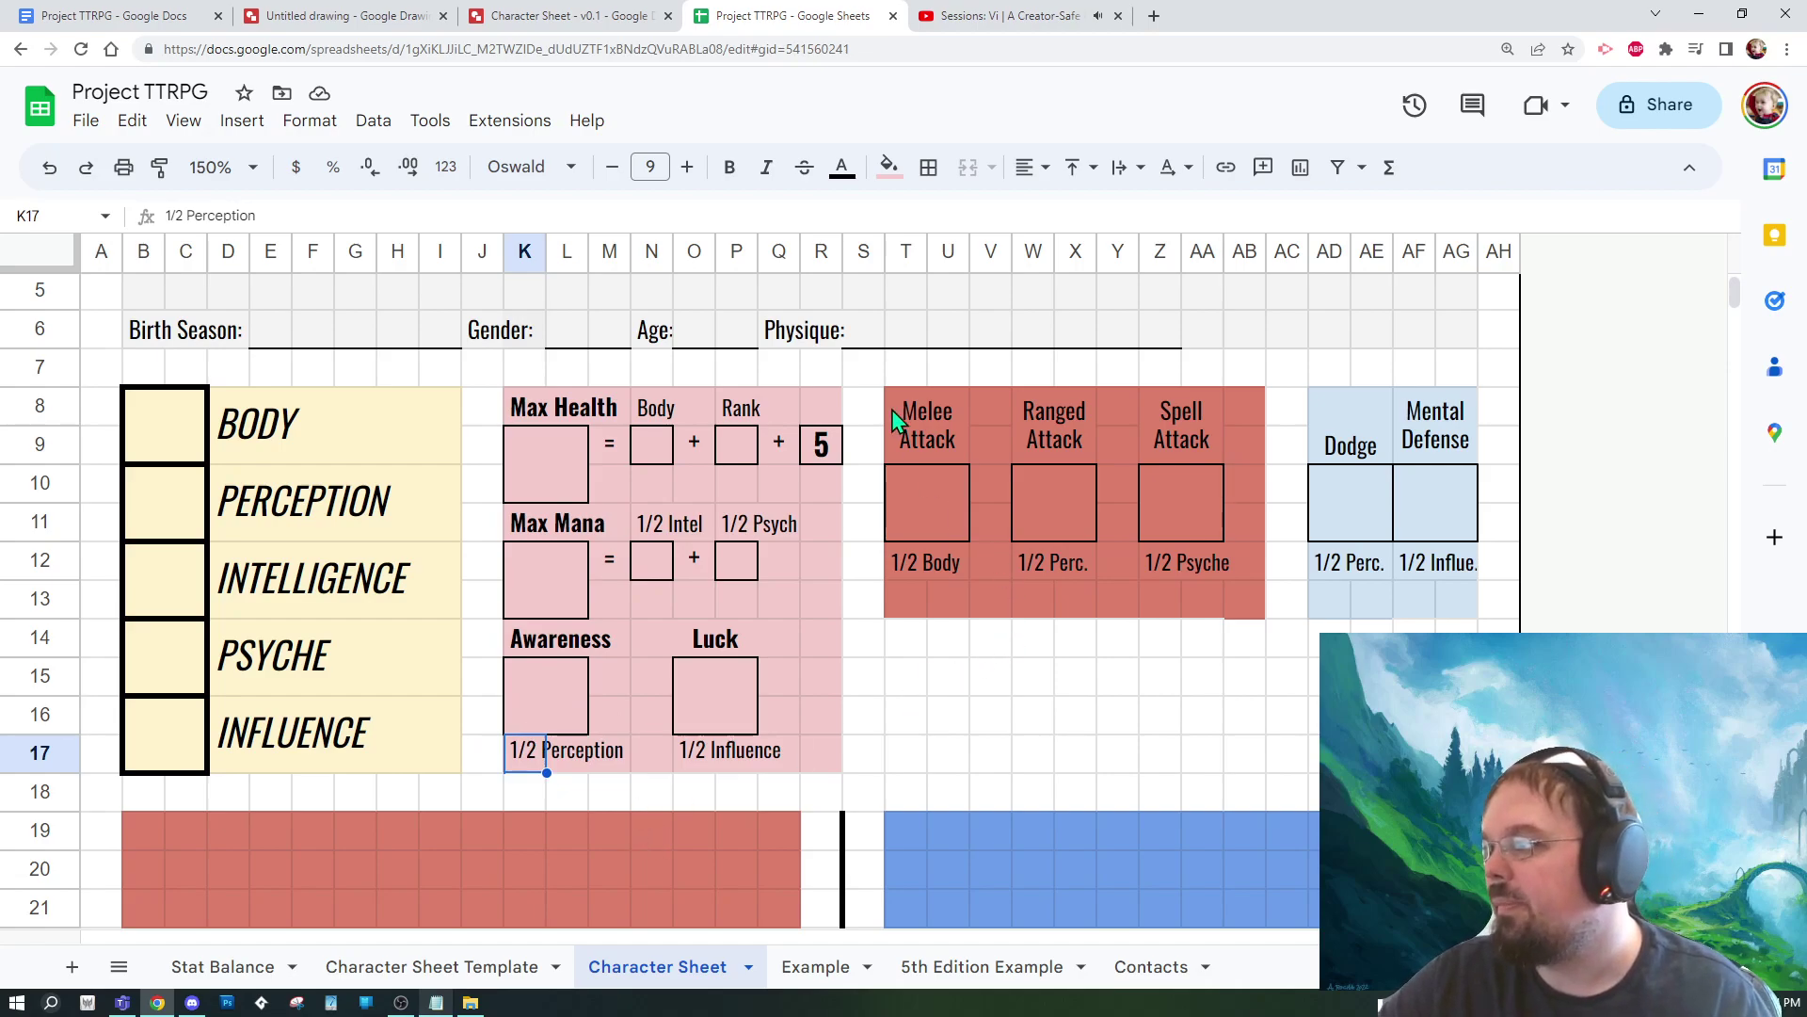
Step: Inspect the red Melee Attack block and the Dodge and Mental Defense cells
{"action": "left_click", "coordinate": [960, 413]}
{"action": "left_click_drag", "start_coordinate": [970, 419], "coordinate": [1233, 613]}
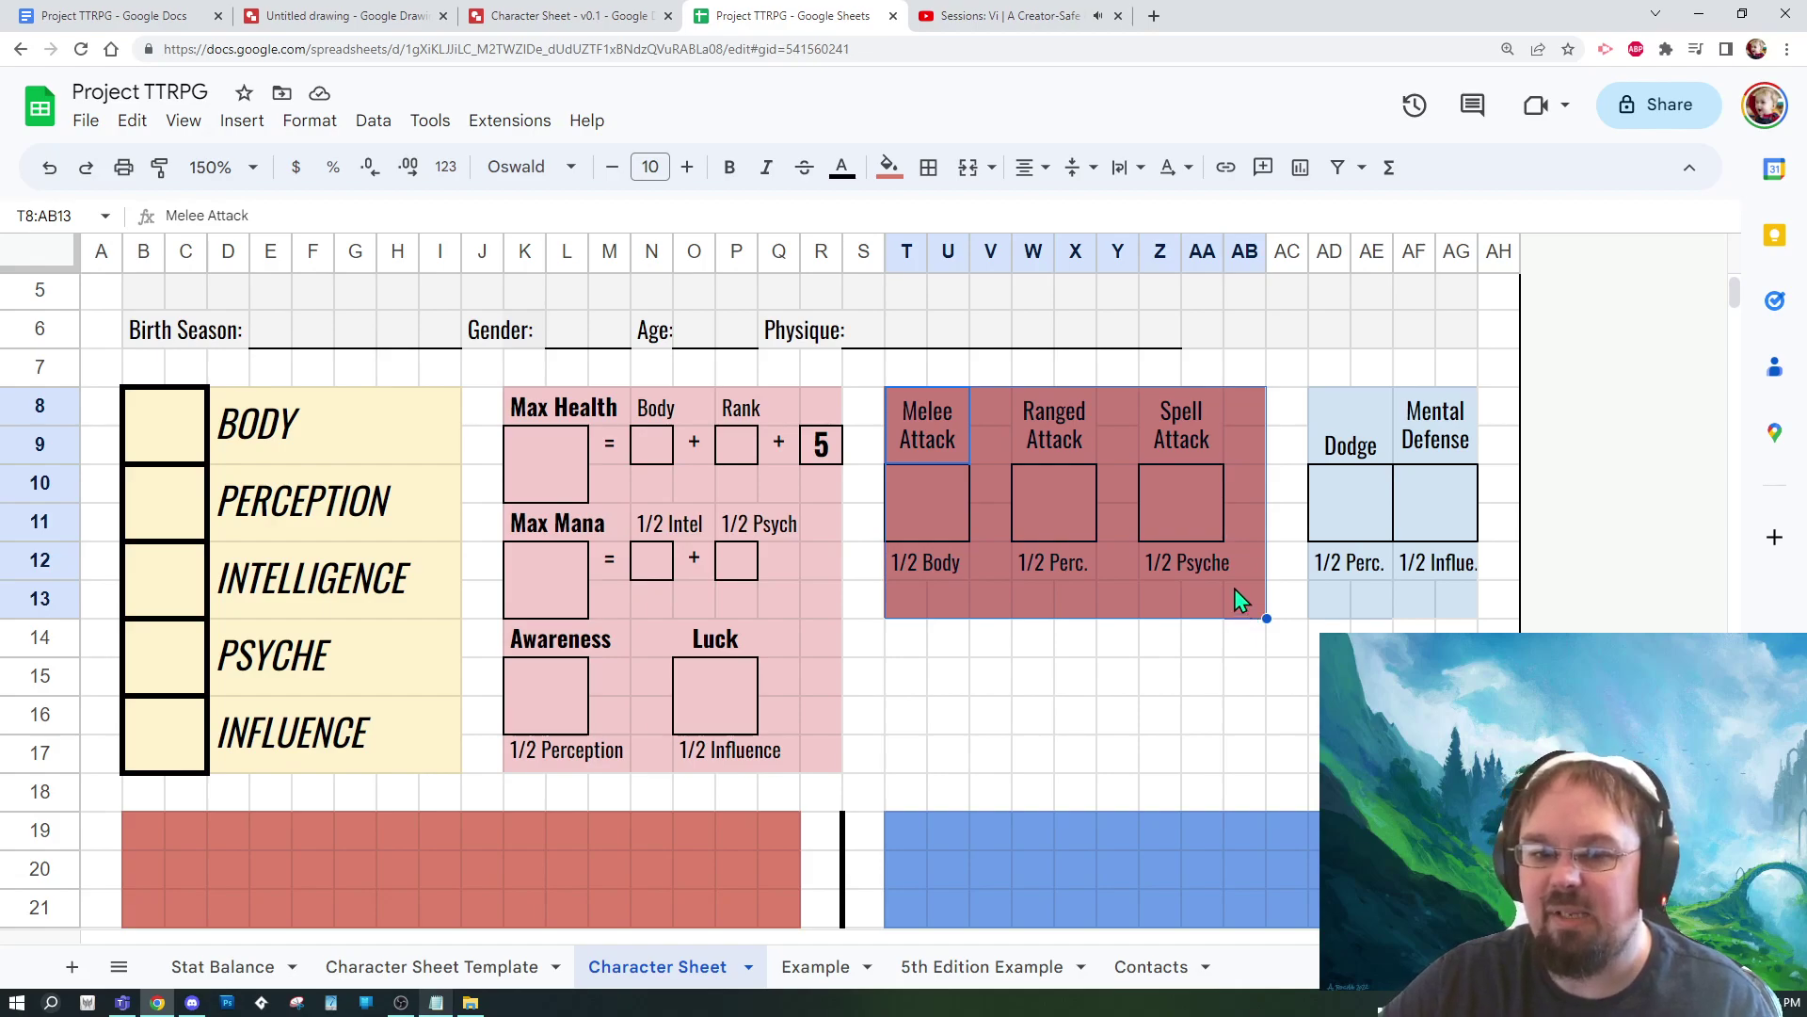
{"action": "left_click", "coordinate": [1364, 456]}
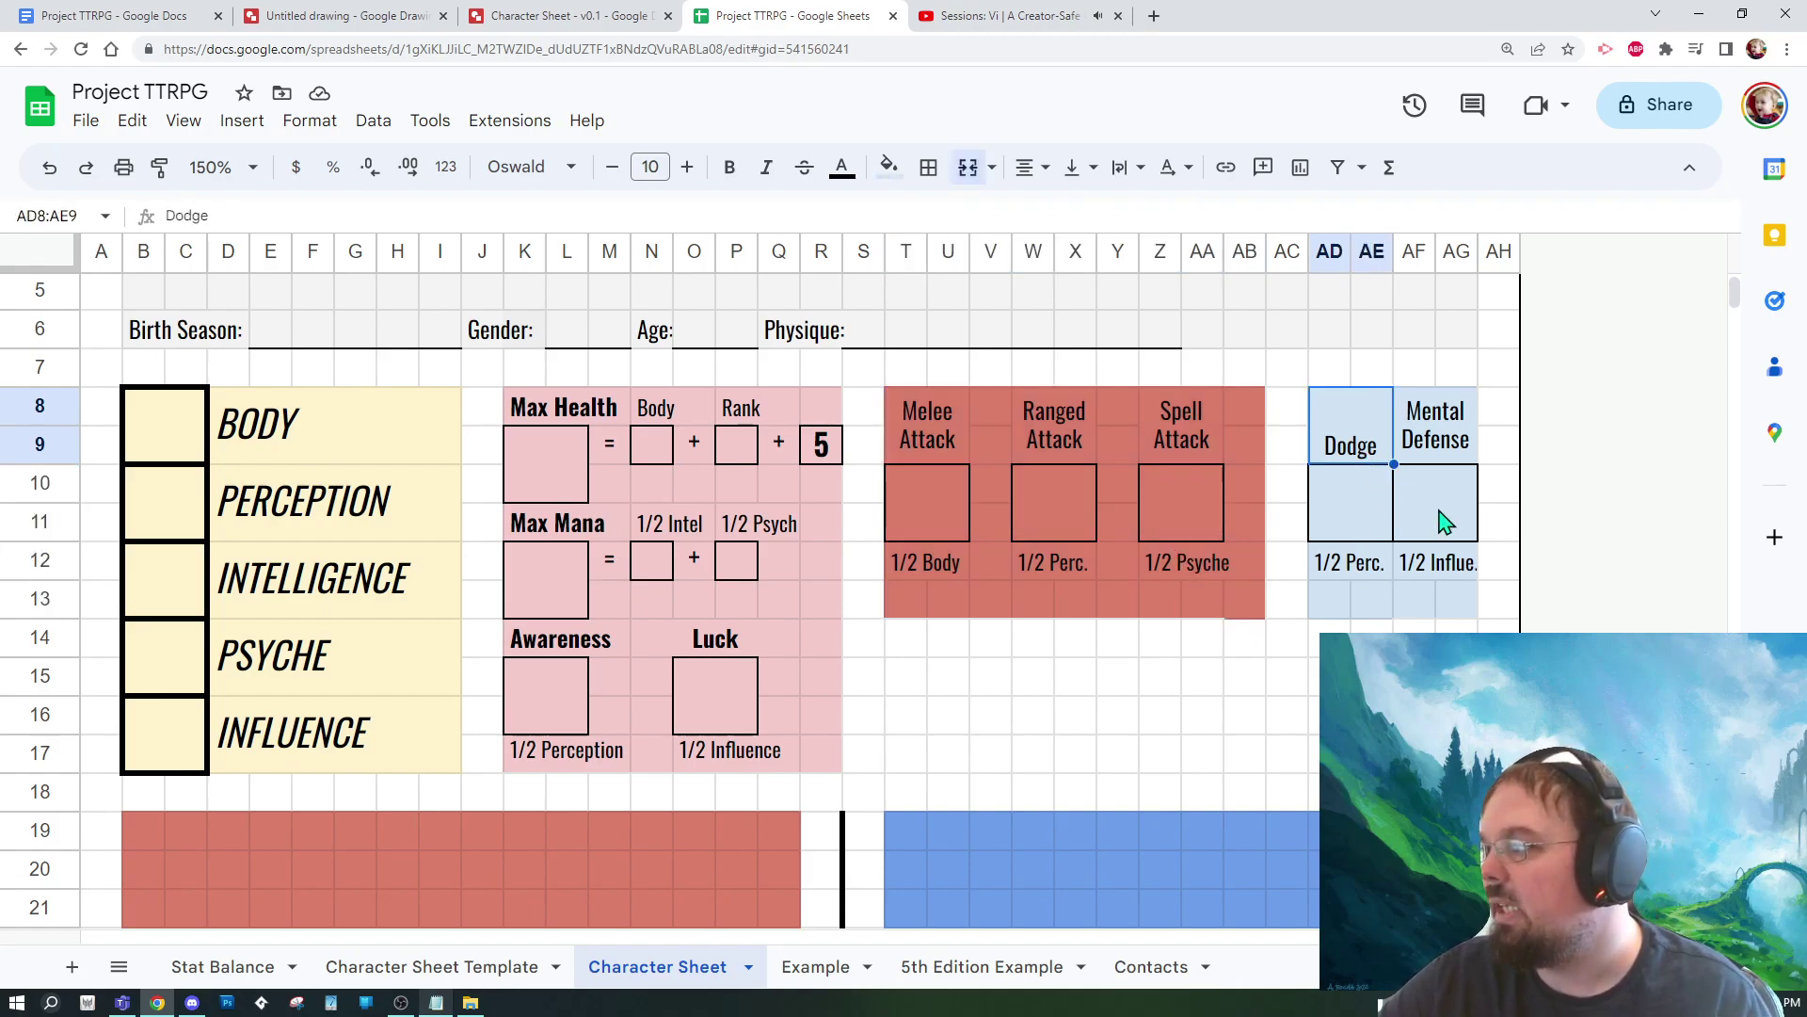
{"action": "left_click", "coordinate": [1439, 431]}
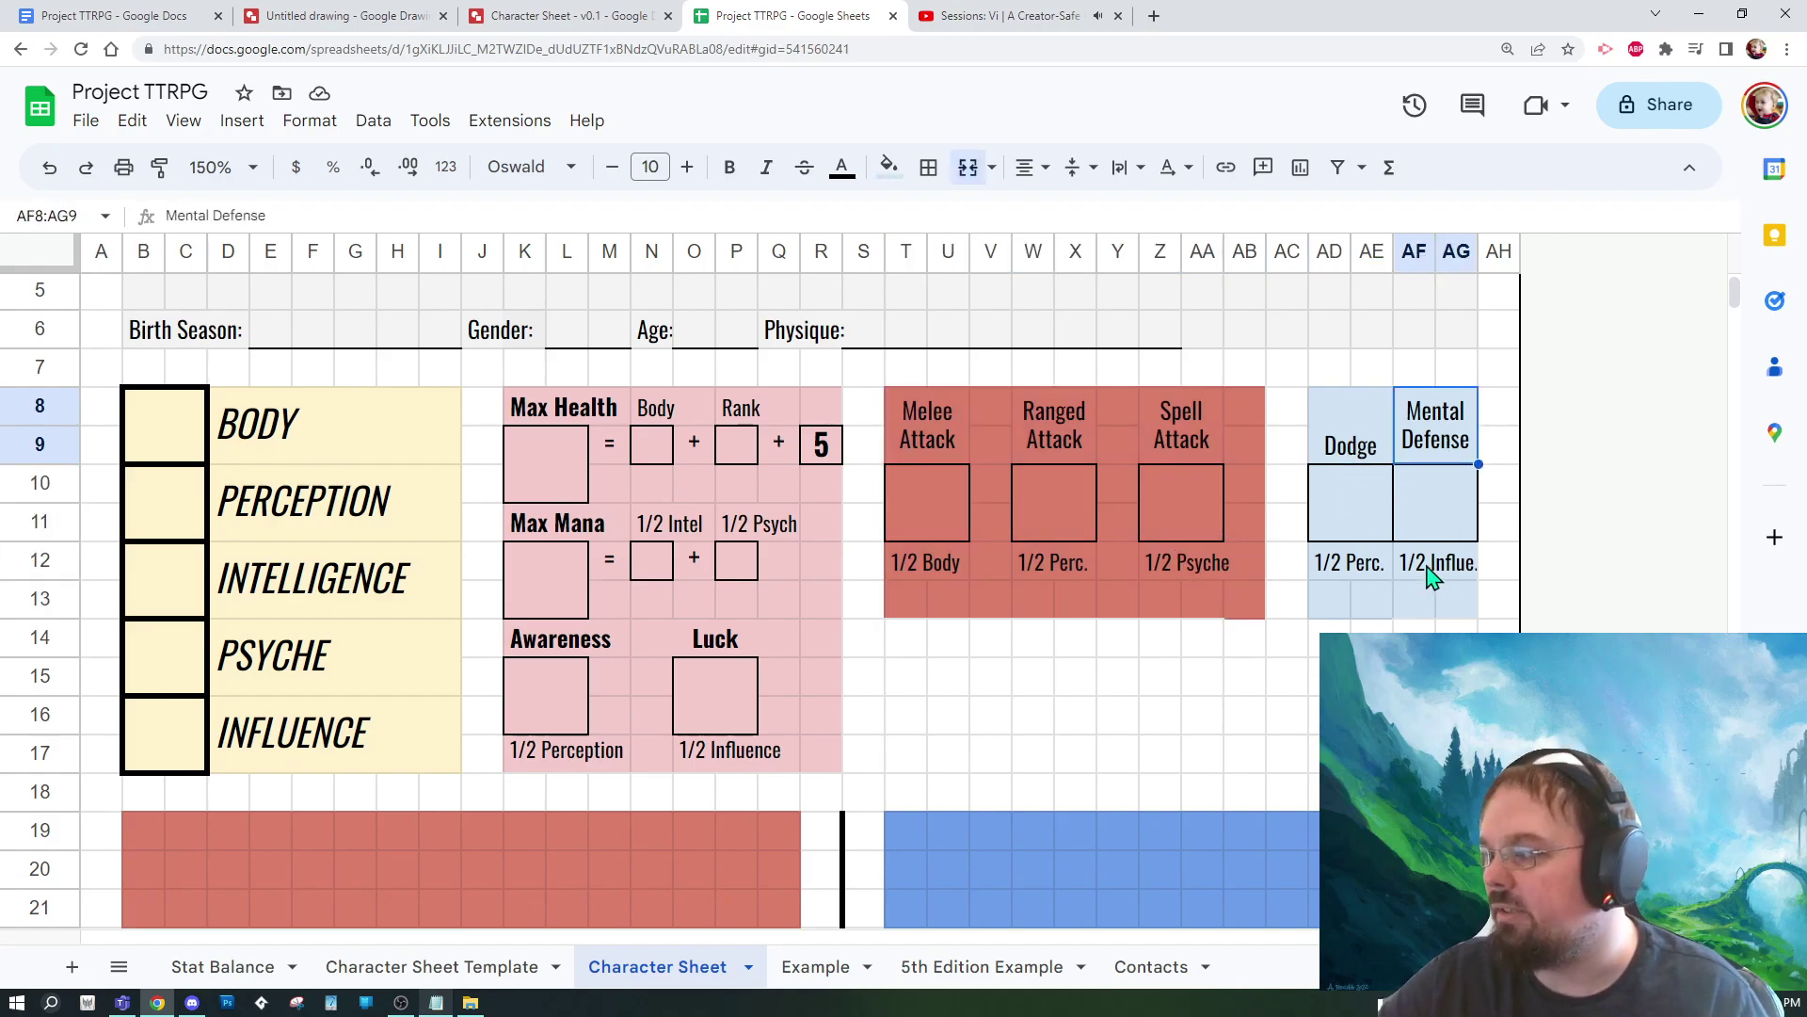
{"action": "left_click", "coordinate": [1342, 565]}
{"action": "left_click", "coordinate": [1382, 624]}
{"action": "left_click", "coordinate": [1337, 567]}
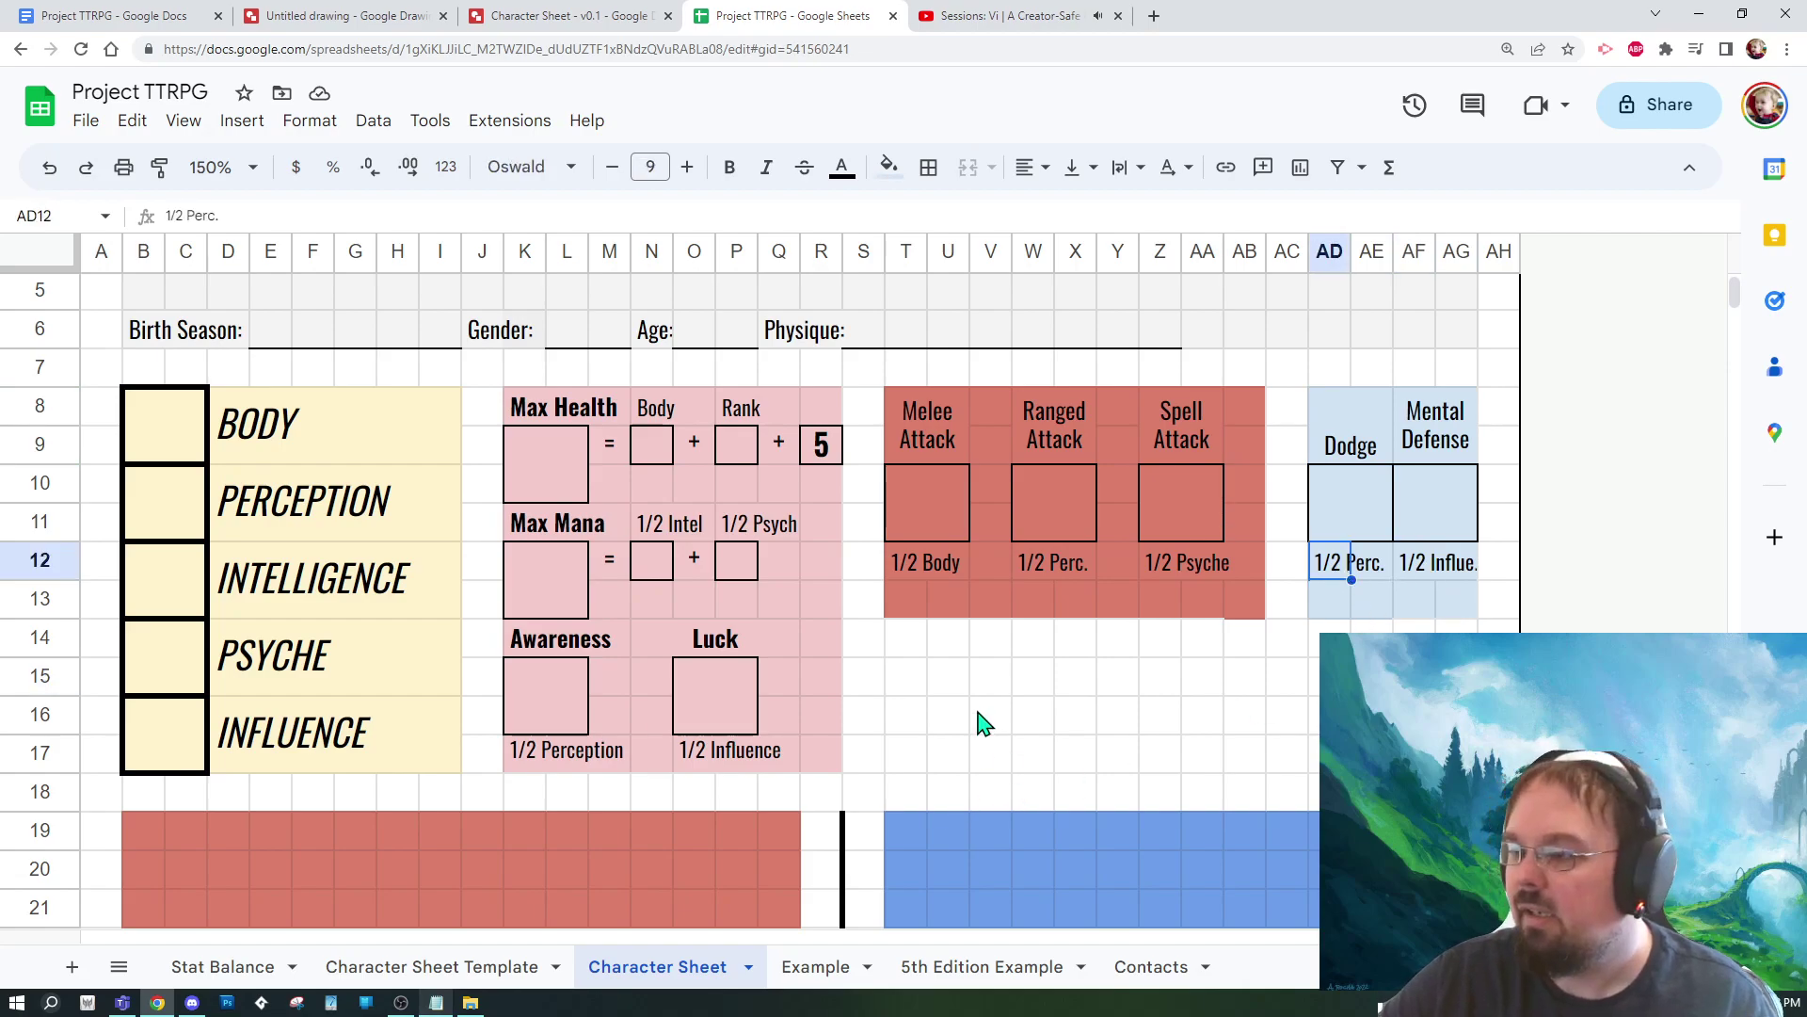
{"action": "scroll", "coordinate": [979, 725], "scroll_direction": "down", "scroll_amount": 3}
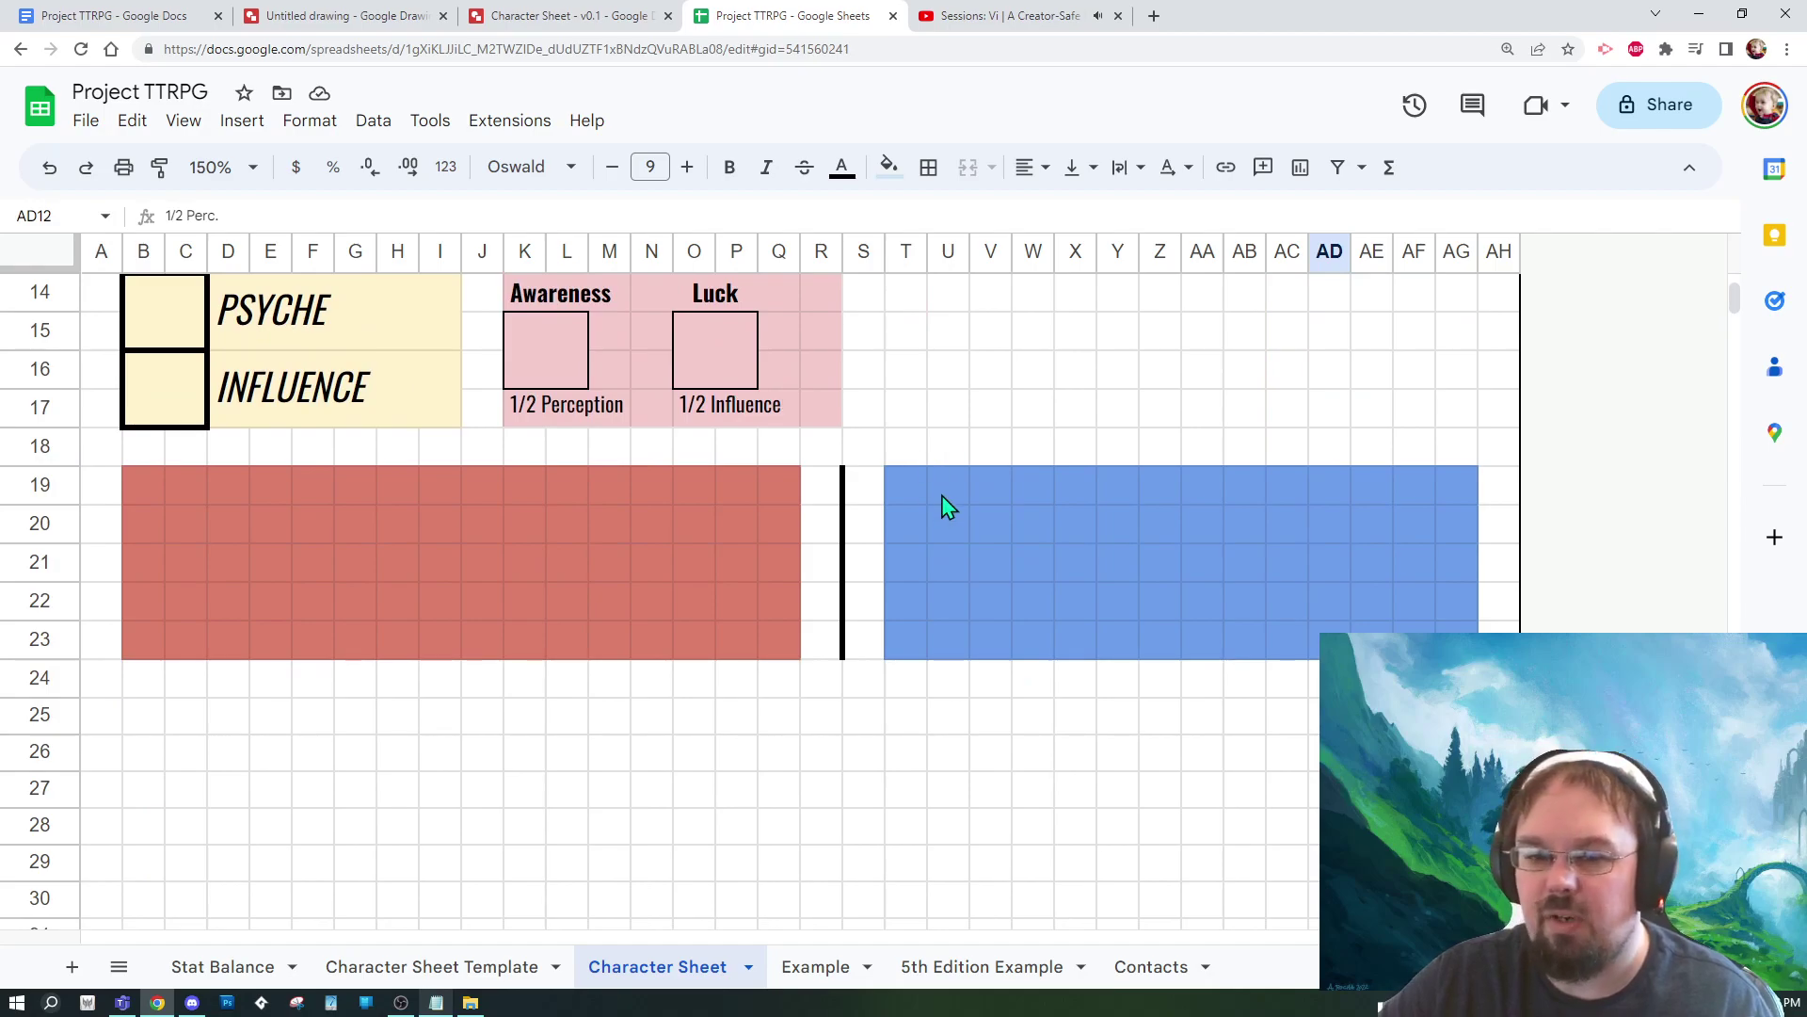
{"action": "scroll", "coordinate": [941, 504], "scroll_direction": "up", "scroll_amount": 5}
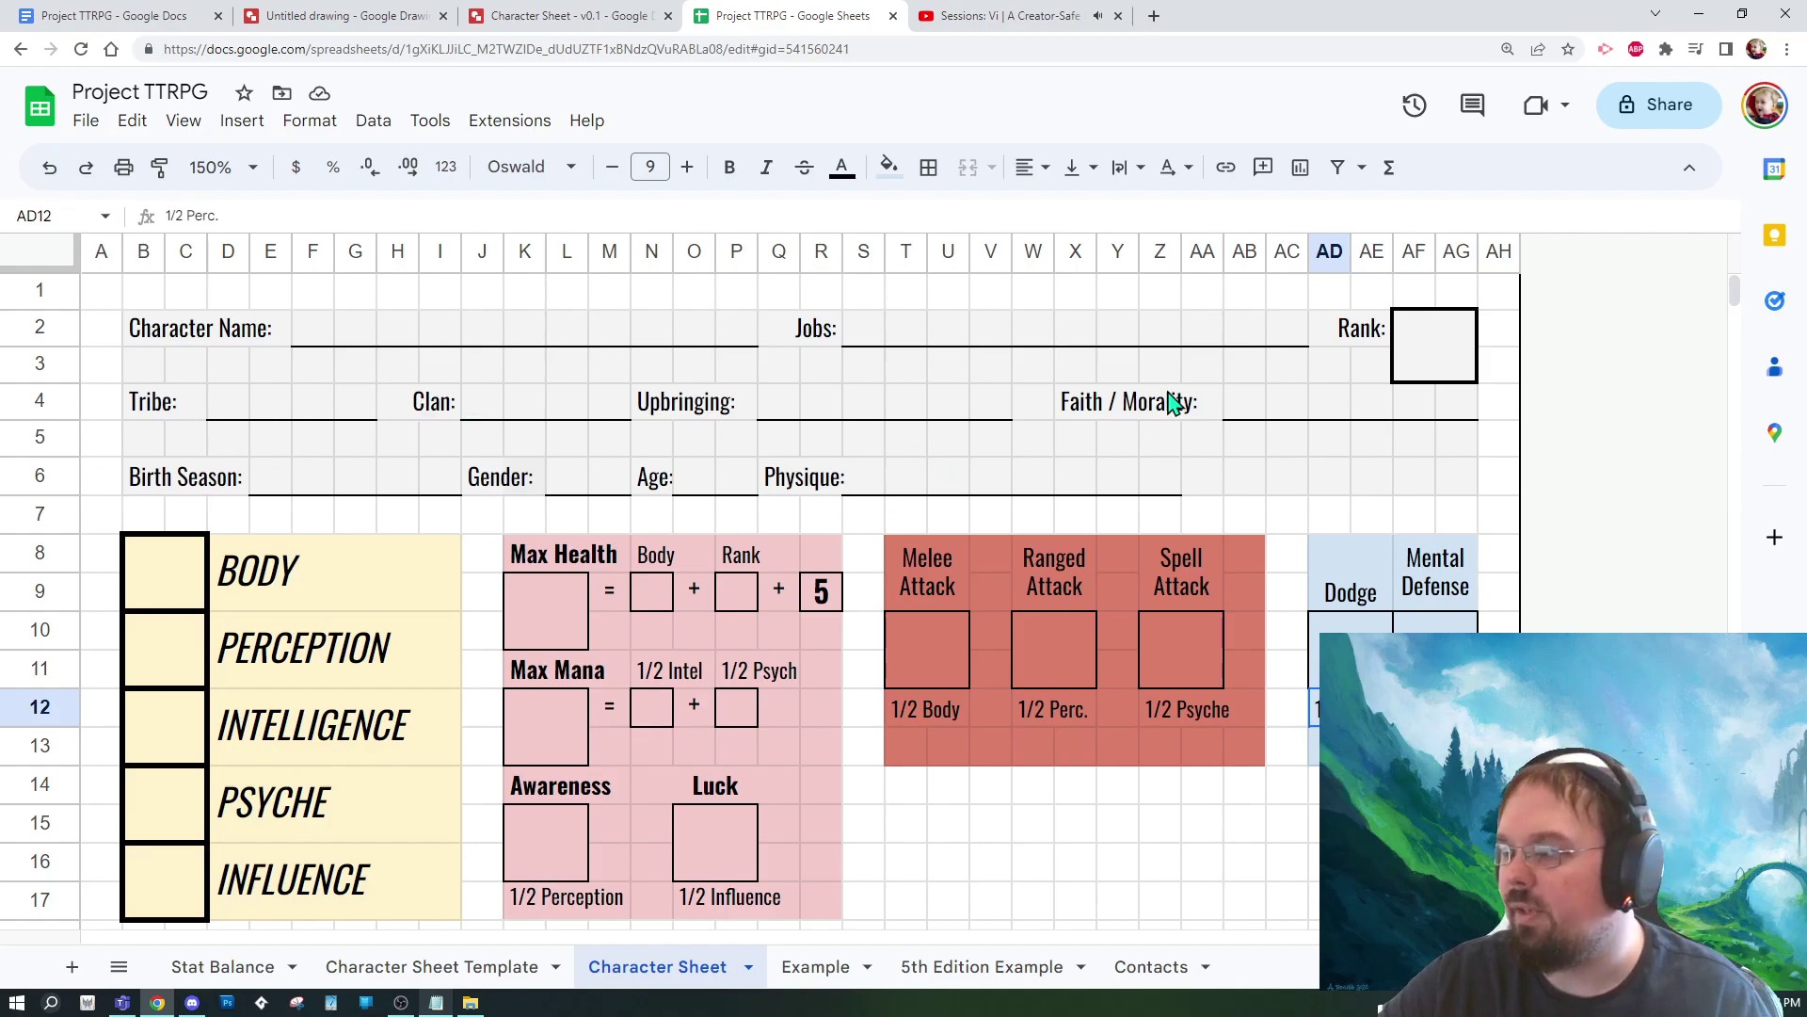
{"action": "left_click", "coordinate": [1082, 415]}
{"action": "left_click", "coordinate": [824, 350]}
{"action": "left_click", "coordinate": [1022, 459]}
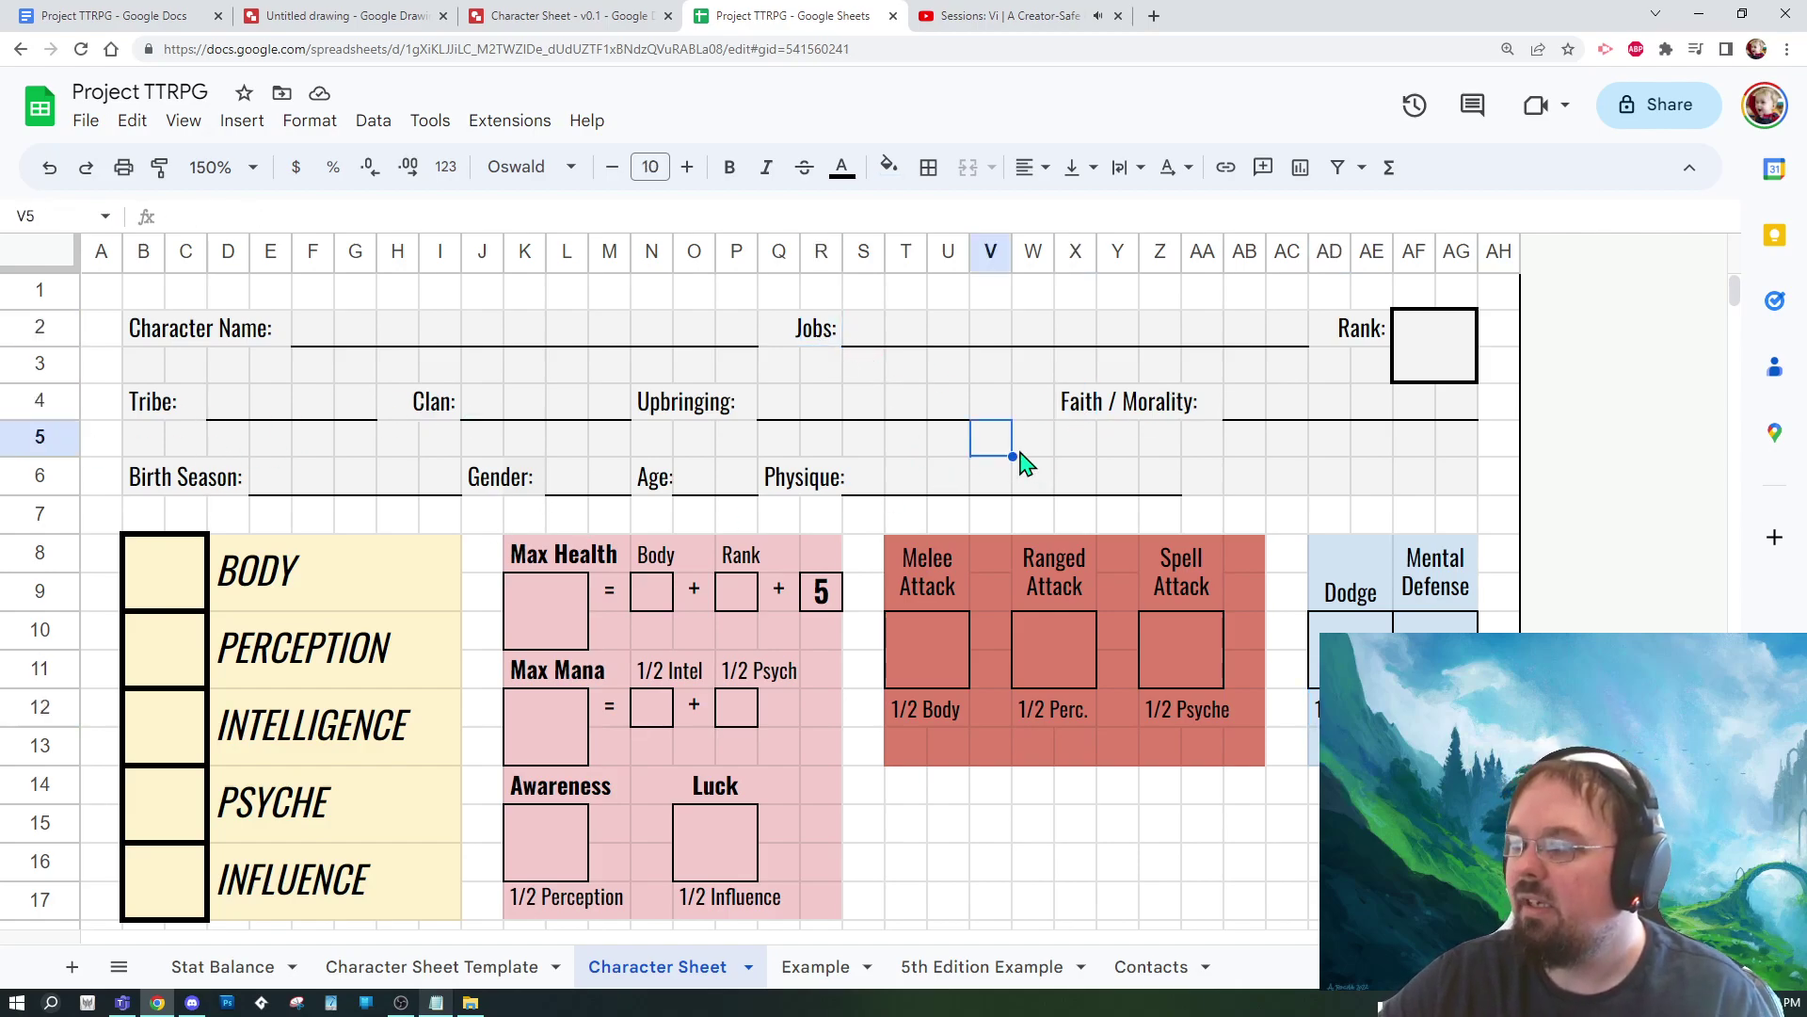
{"action": "left_click", "coordinate": [1081, 412]}
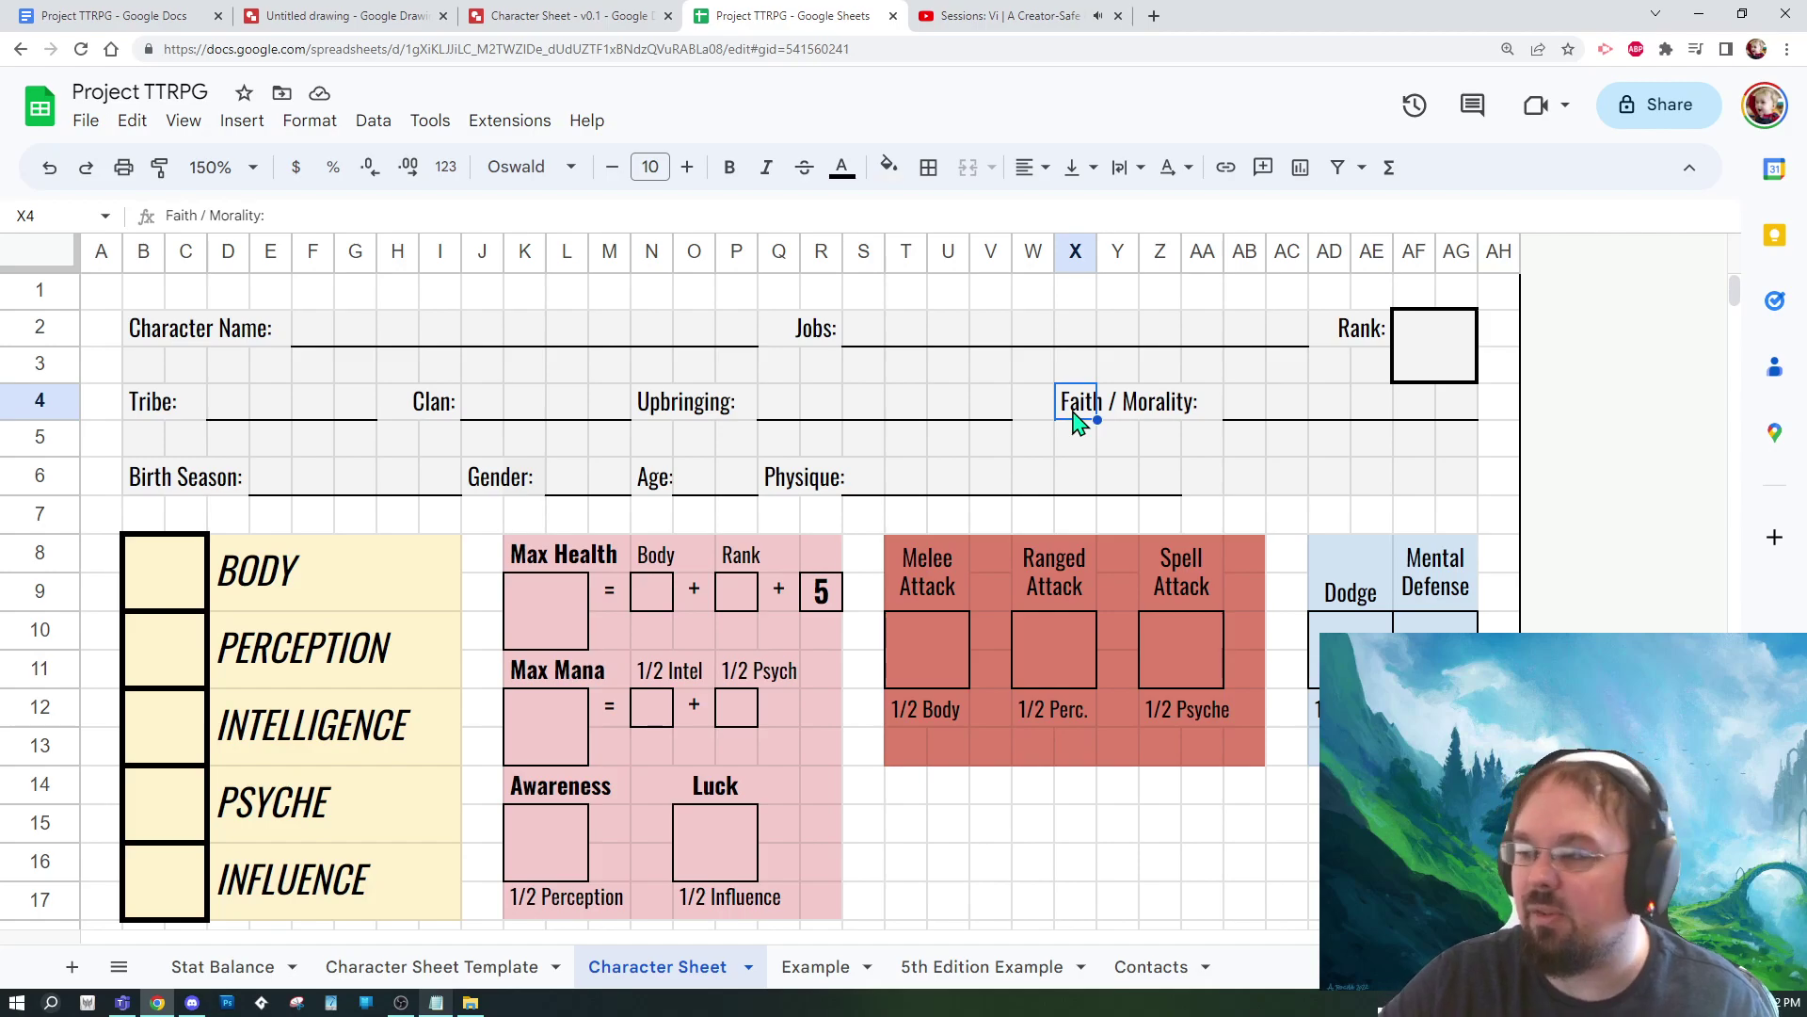
{"action": "left_click", "coordinate": [657, 415]}
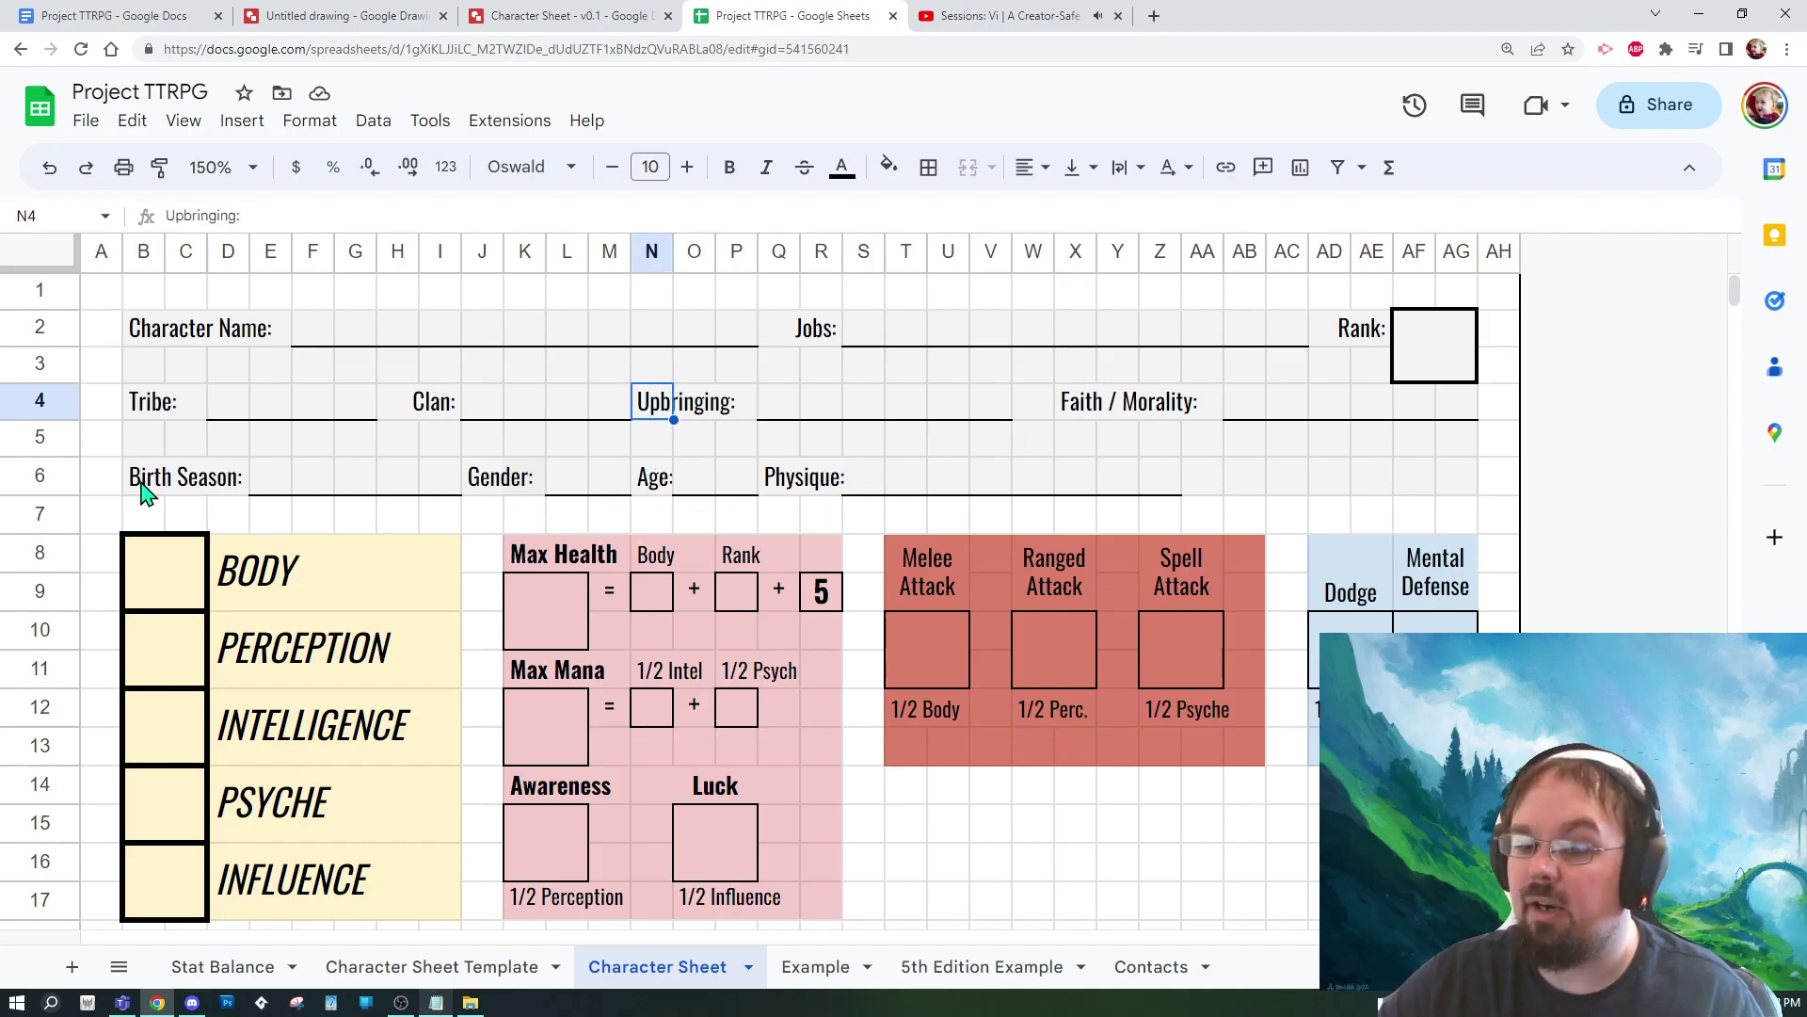
{"action": "left_click_drag", "start_coordinate": [151, 332], "coordinate": [1461, 504]}
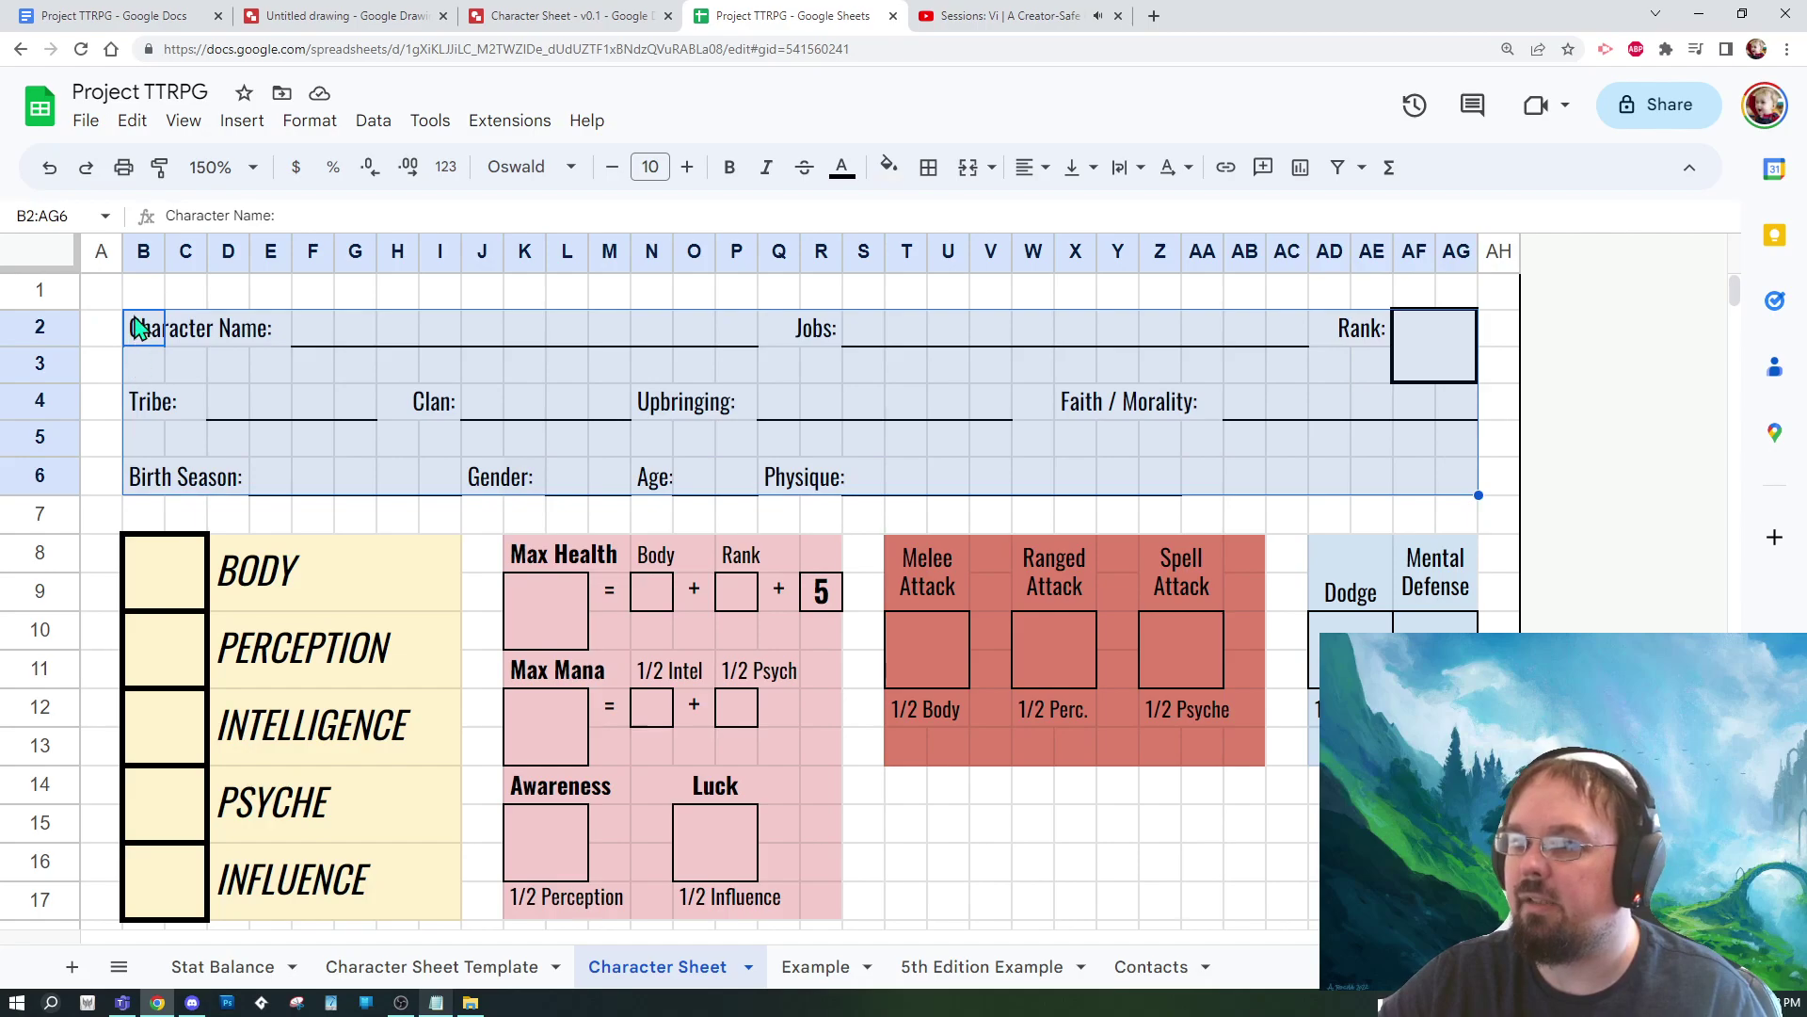
{"action": "scroll", "coordinate": [725, 544], "scroll_direction": "down", "scroll_amount": 3}
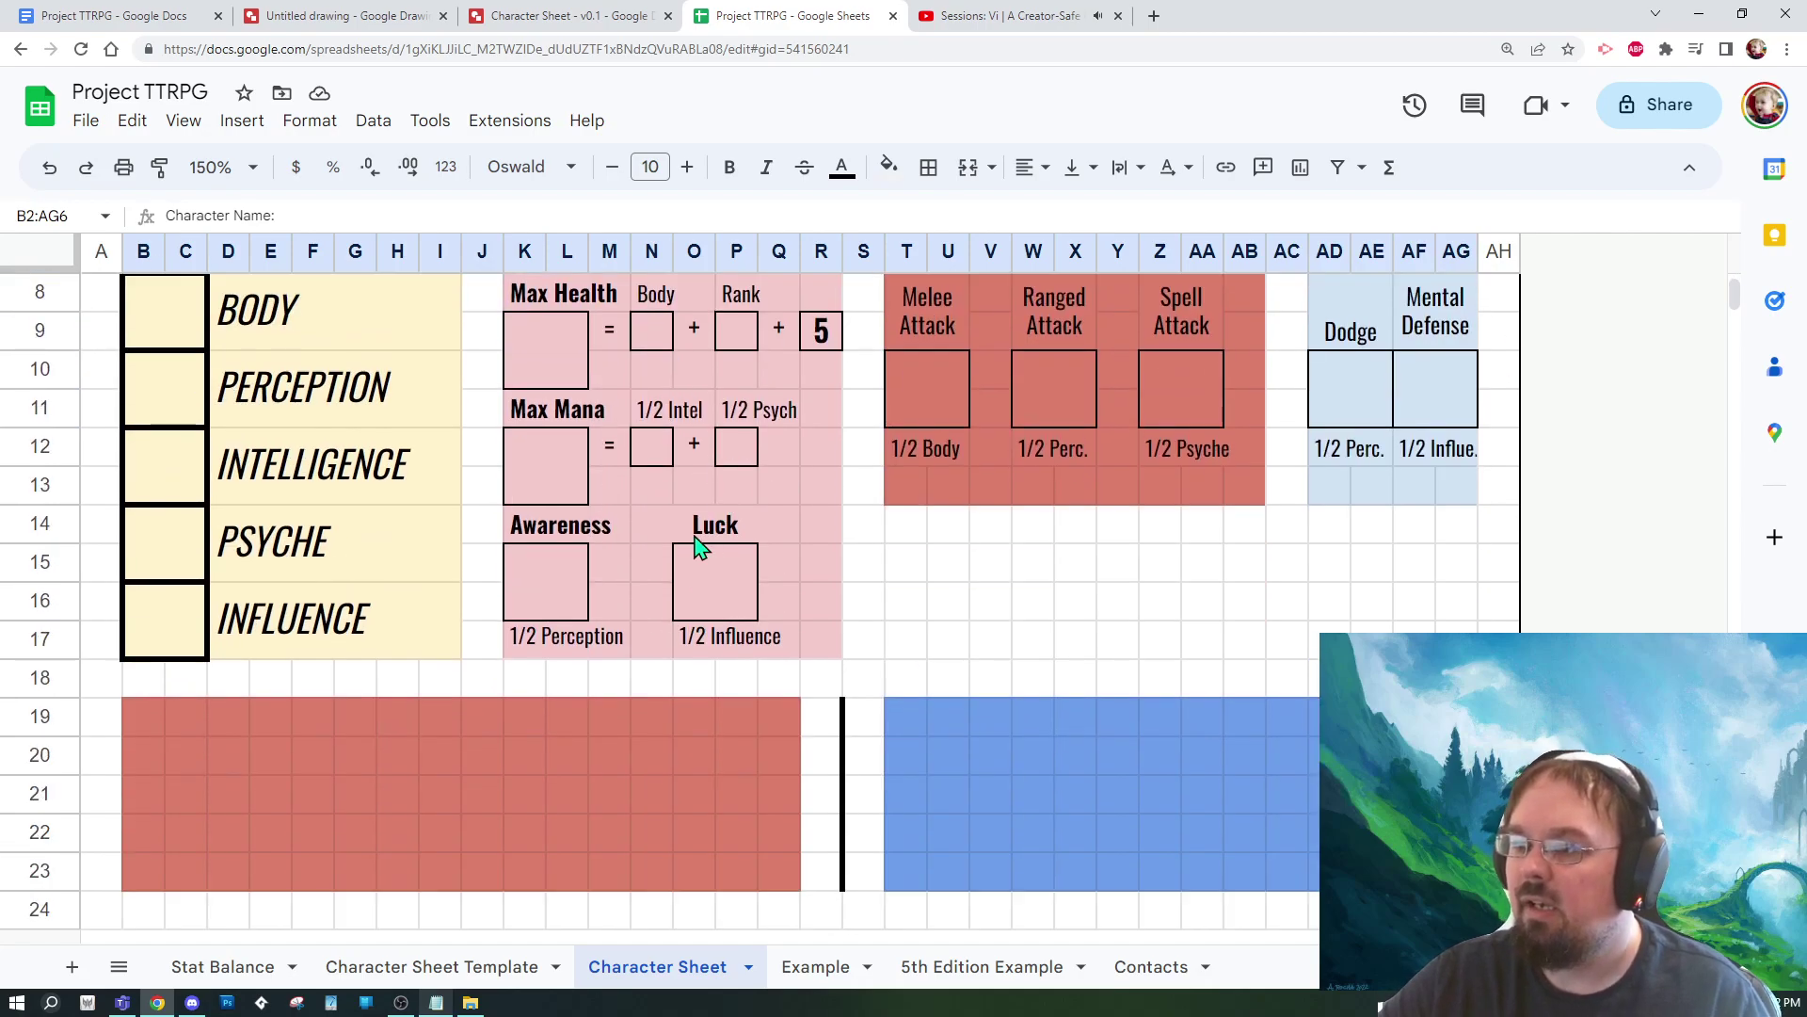
Step: Reselect the core stat, pink health/mana and red attack blocks on the Character Sheet
{"action": "left_click", "coordinate": [647, 537]}
{"action": "scroll", "coordinate": [647, 537], "scroll_direction": "up", "scroll_amount": 2}
{"action": "left_click_drag", "start_coordinate": [167, 469], "coordinate": [432, 795]}
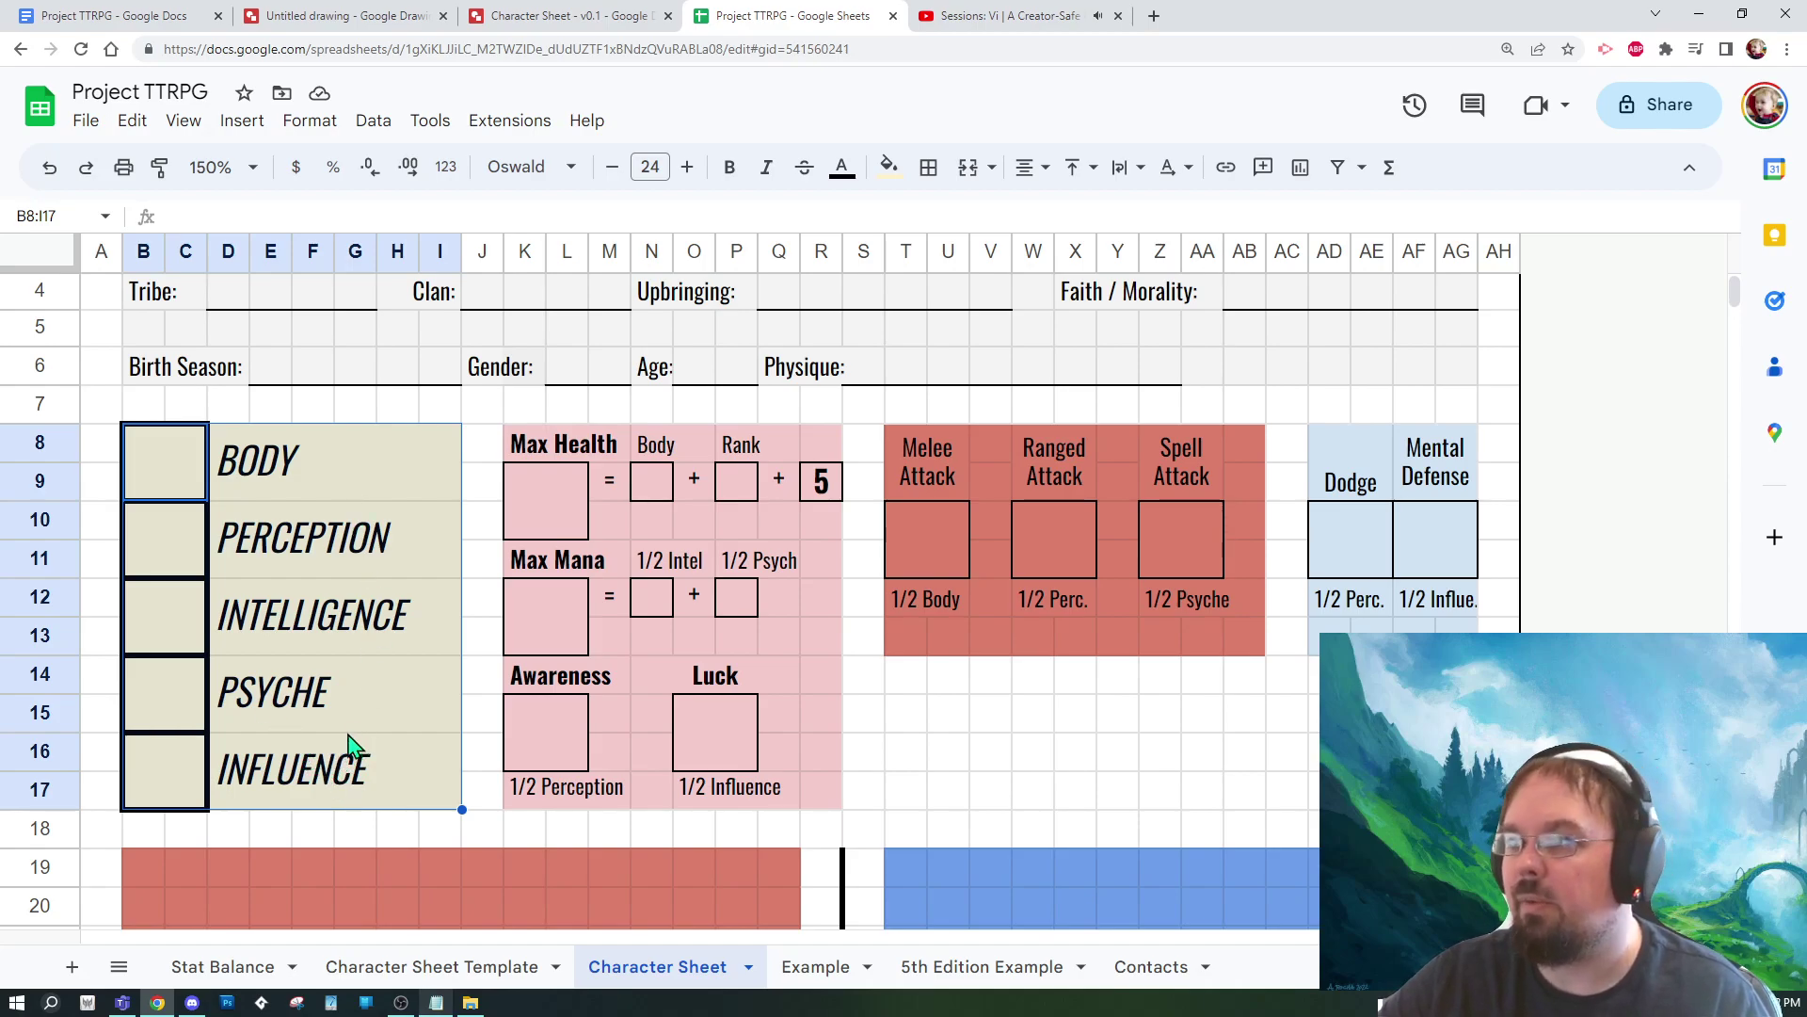
{"action": "left_click", "coordinate": [354, 629]}
{"action": "mouse_move", "coordinate": [527, 443]}
{"action": "left_mouse_down"}
{"action": "mouse_move", "coordinate": [687, 739]}
{"action": "mouse_move", "coordinate": [826, 802]}
{"action": "left_mouse_up"}
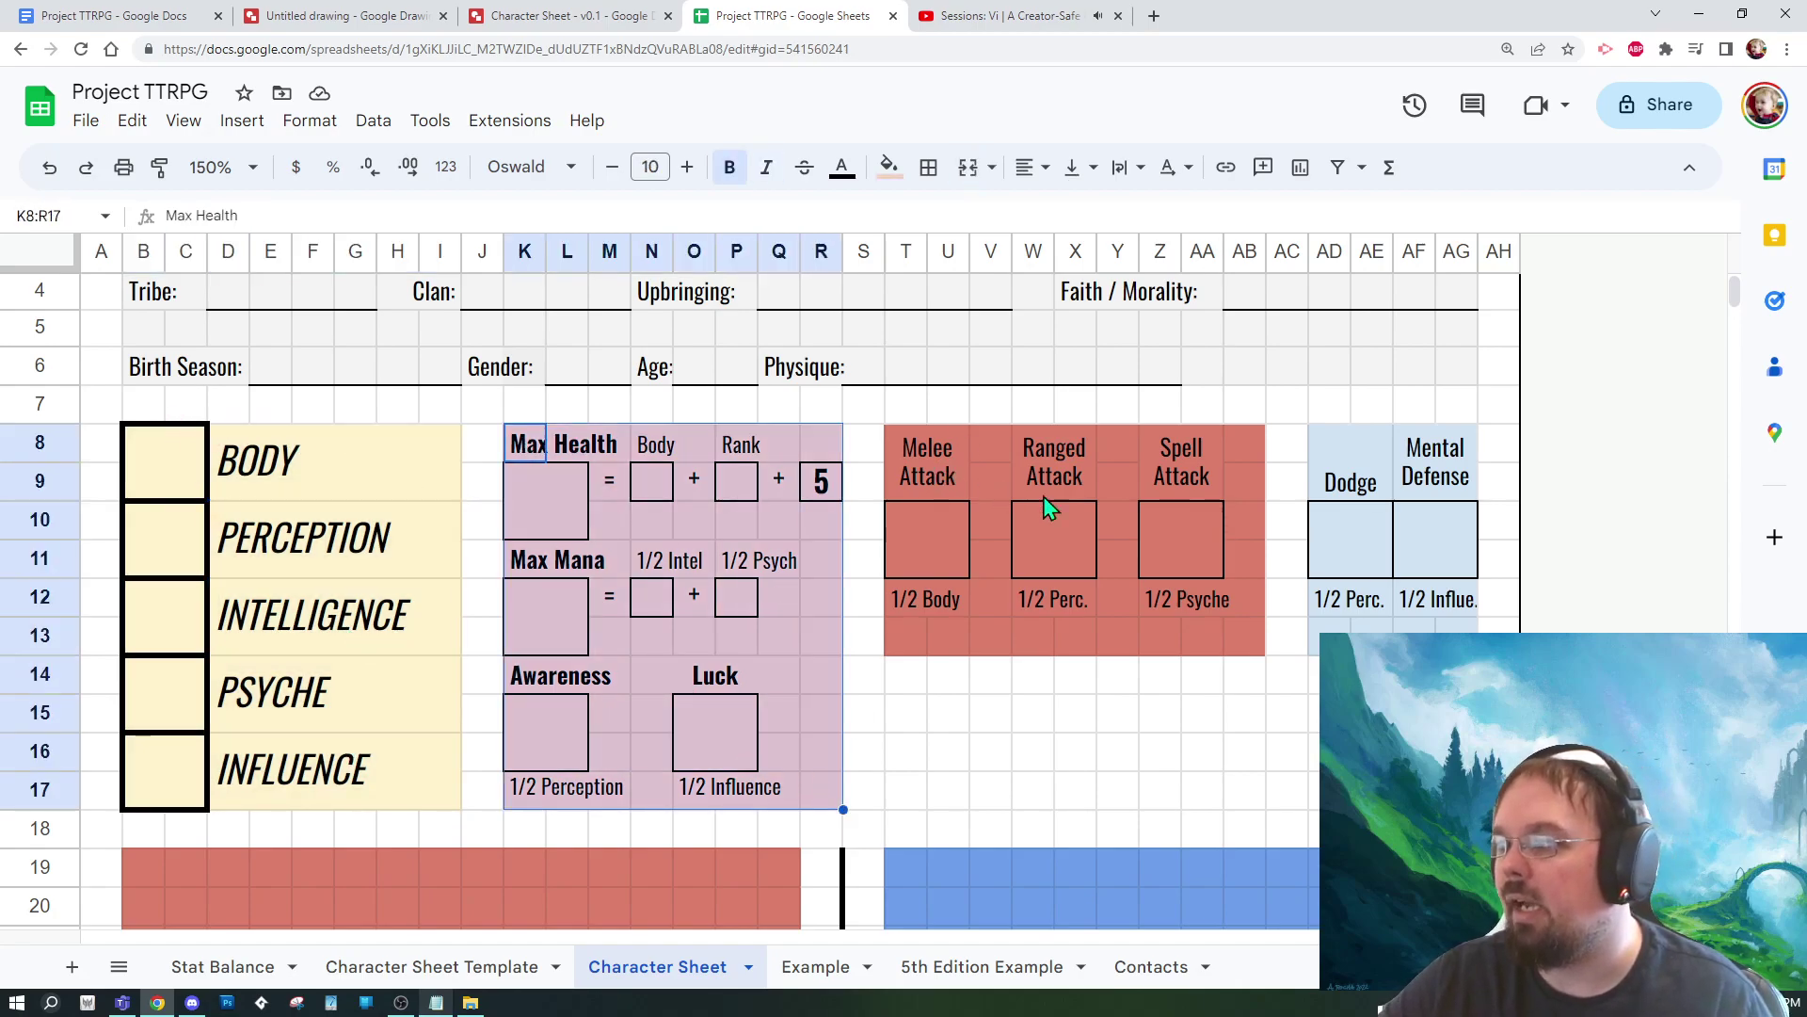
{"action": "left_click_drag", "start_coordinate": [927, 462], "coordinate": [1218, 650]}
{"action": "left_click", "coordinate": [1118, 713]}
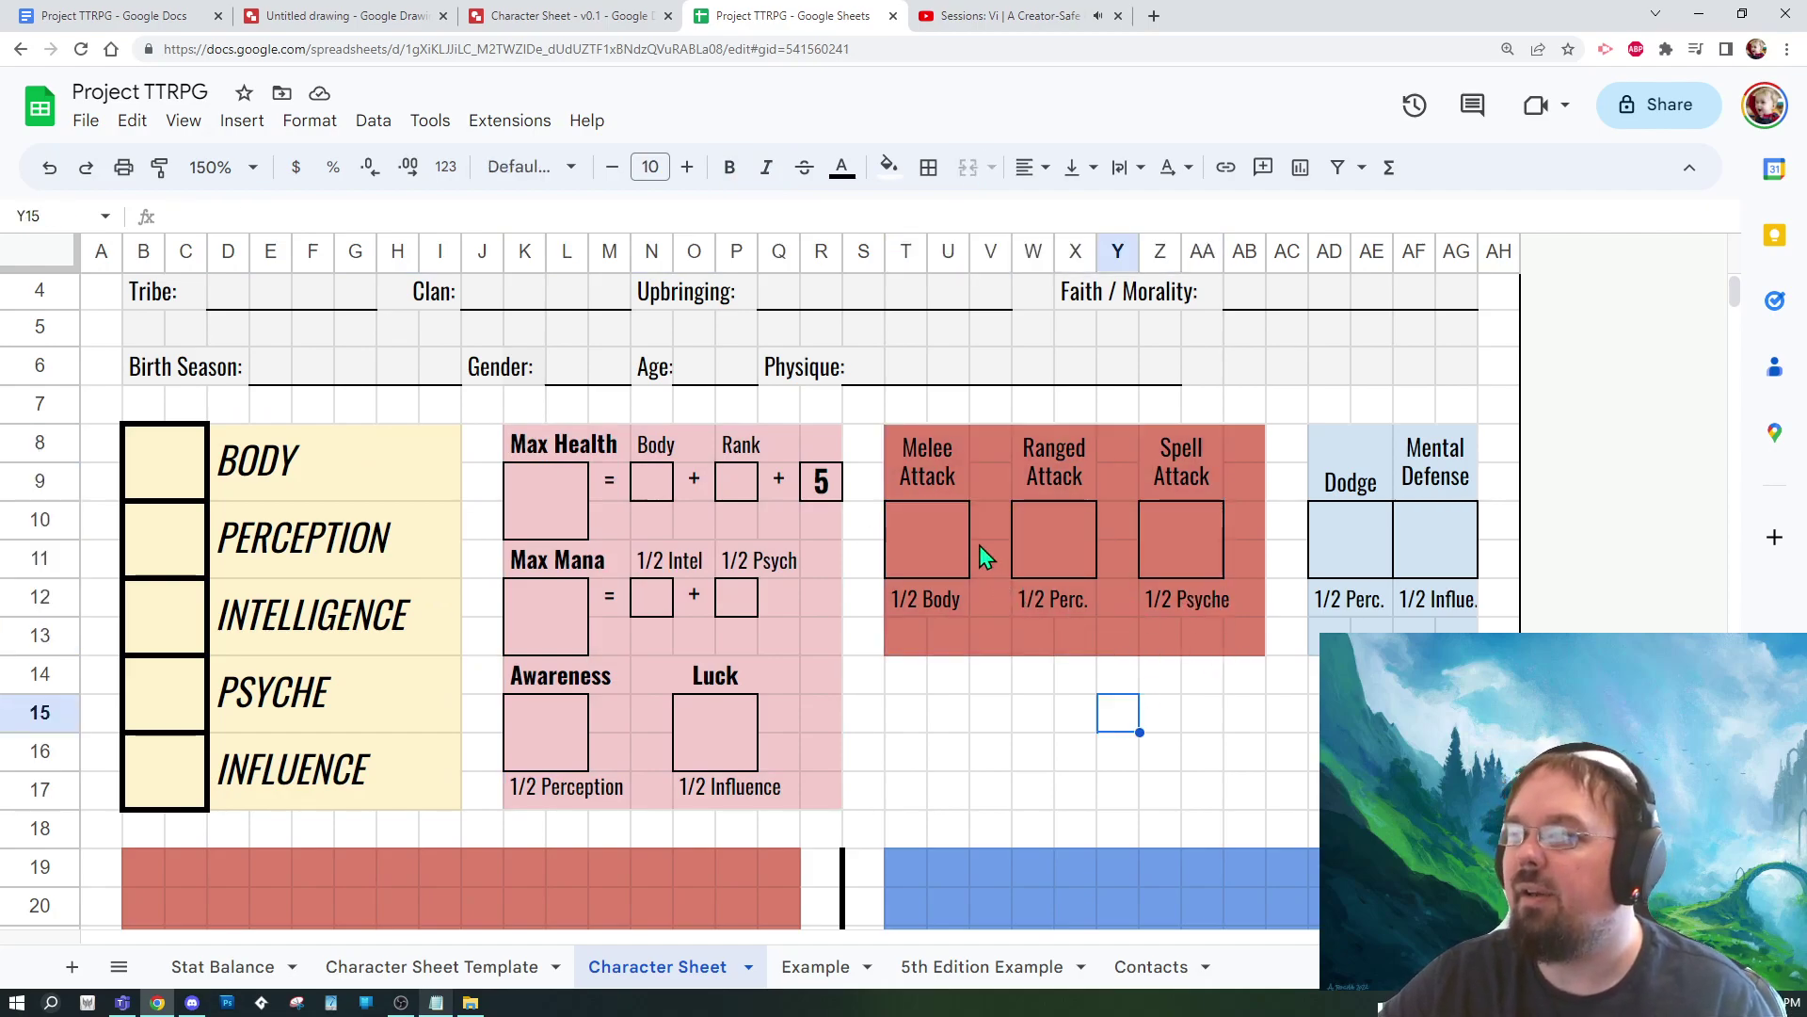
{"action": "scroll", "coordinate": [981, 541], "scroll_direction": "up", "scroll_amount": 1}
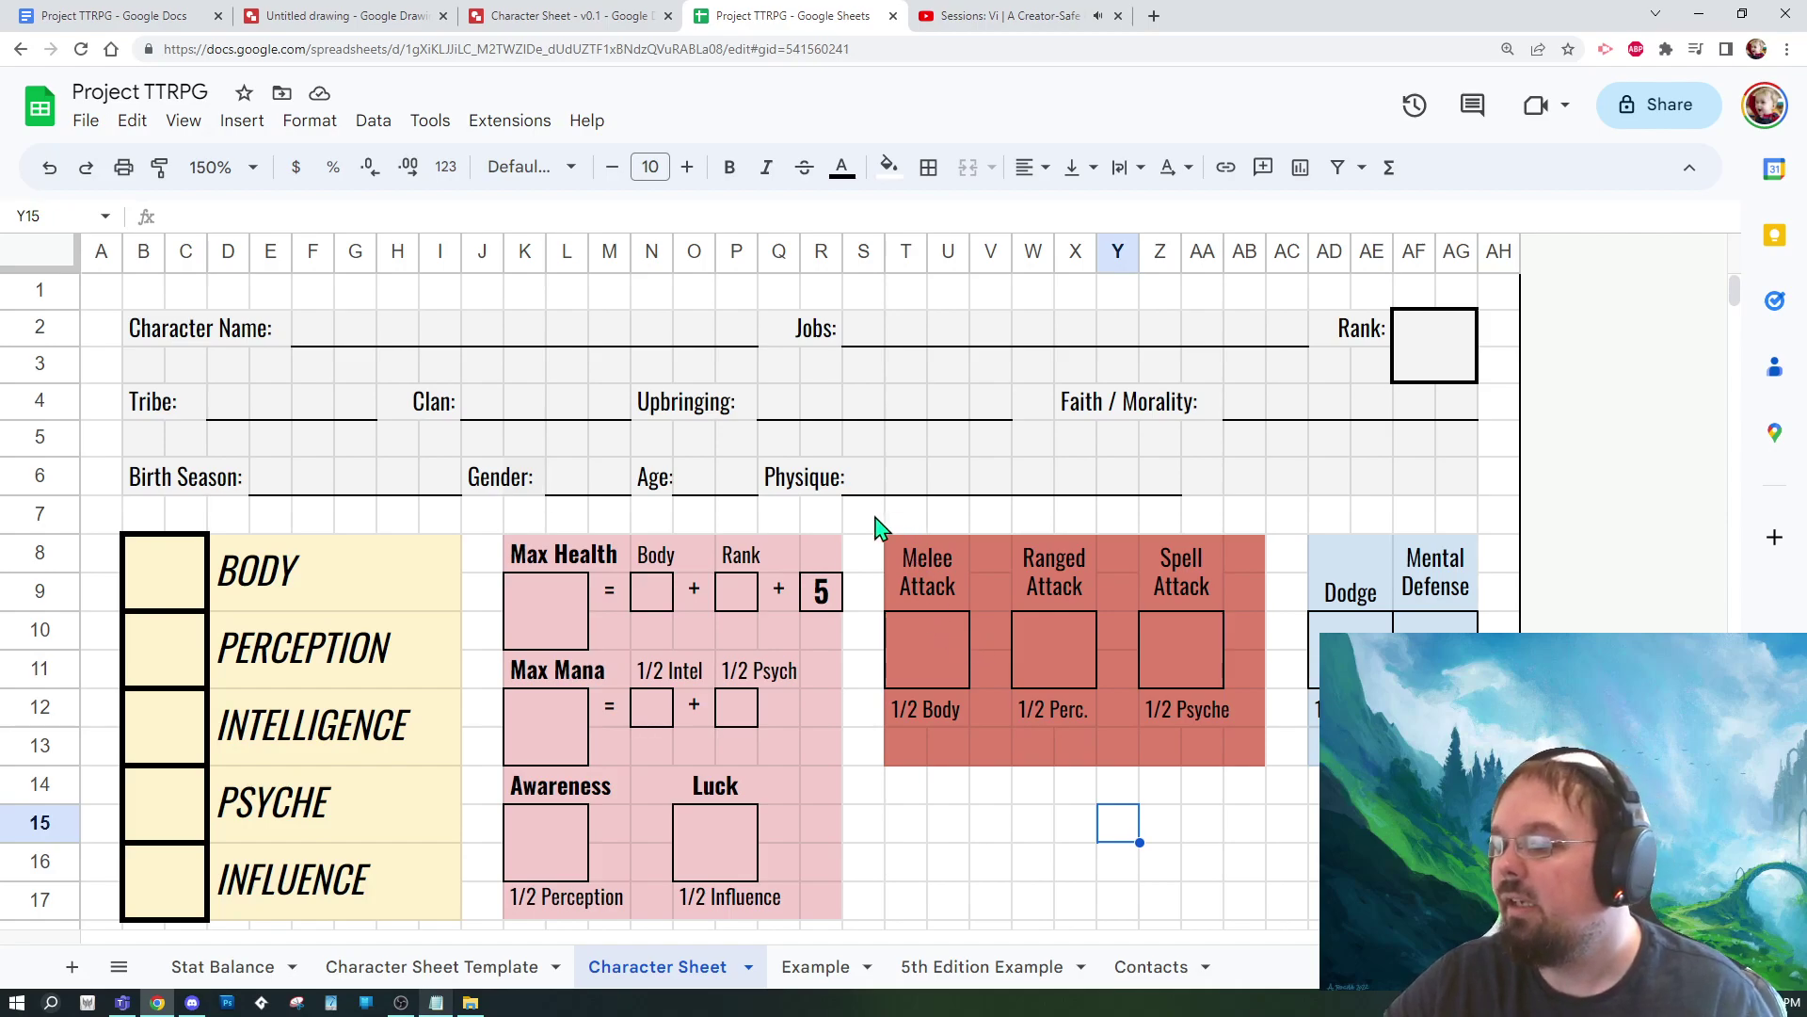
Step: On the Stat Balance sheet, check the Starting Low health of 5 against Endgame Low 20
{"action": "left_click", "coordinate": [260, 969]}
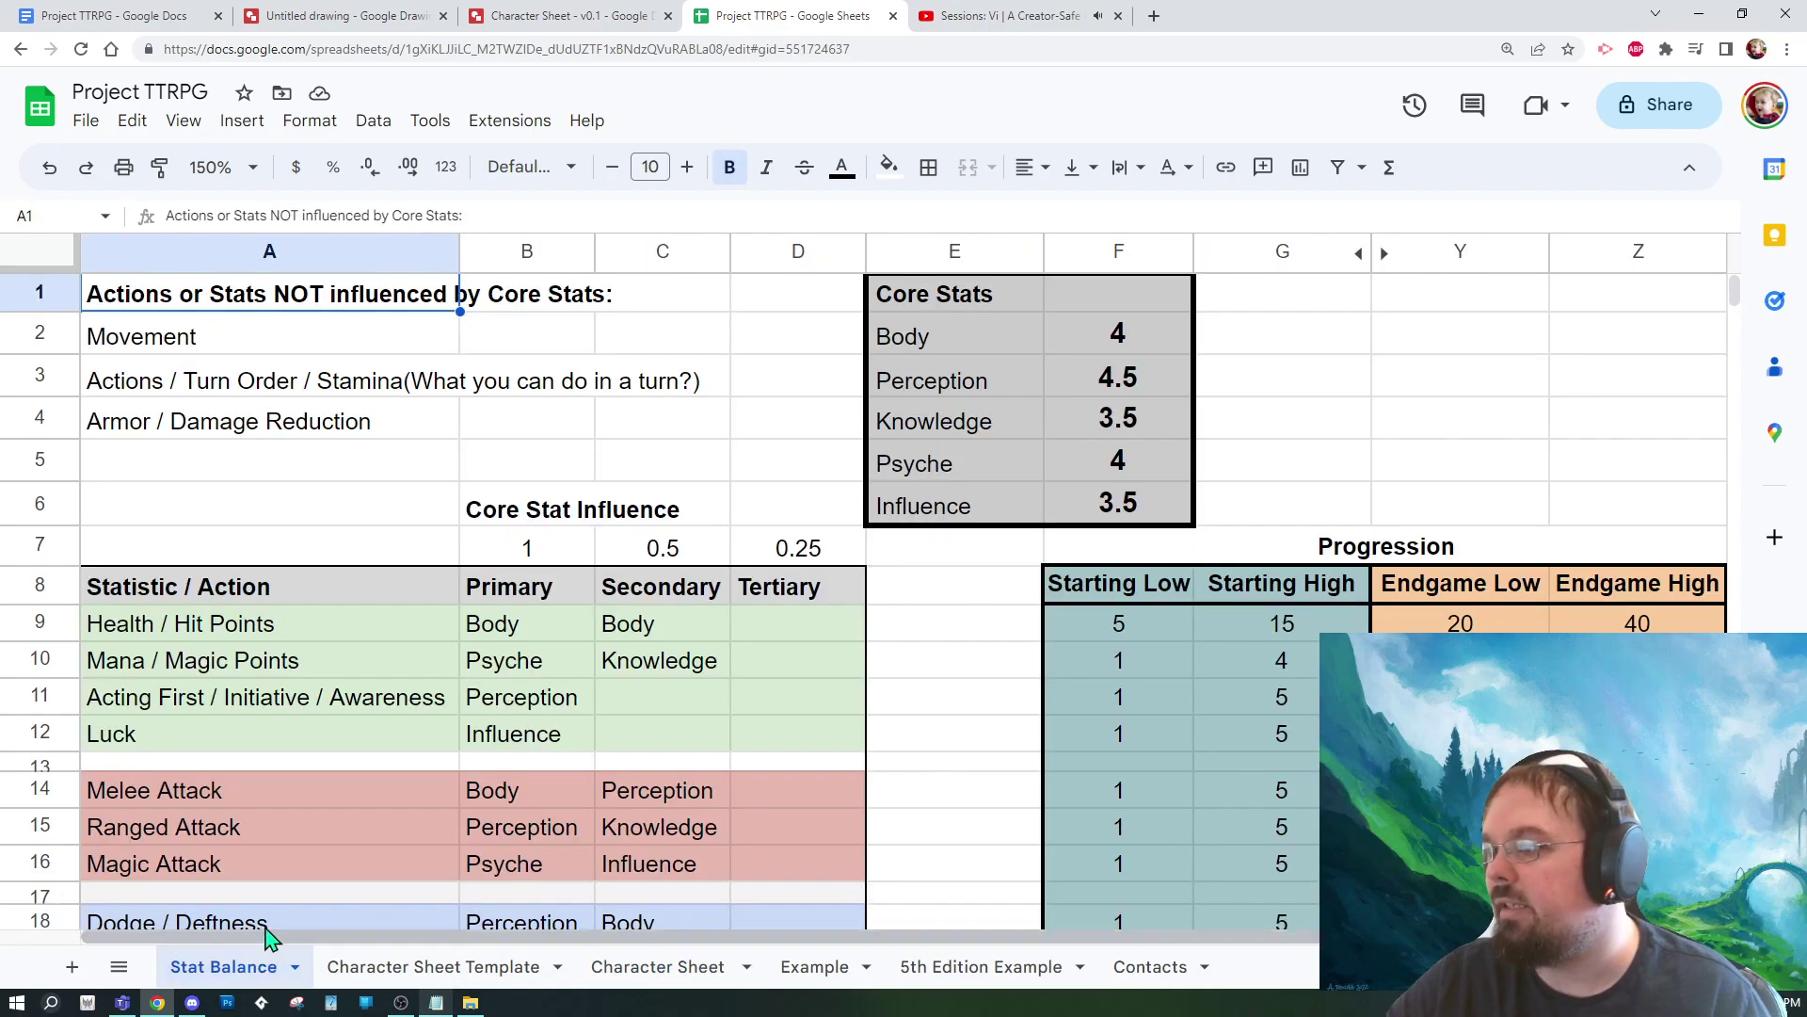
{"action": "scroll", "coordinate": [948, 568], "scroll_direction": "down", "scroll_amount": 2}
{"action": "scroll", "coordinate": [951, 568], "scroll_direction": "down", "scroll_amount": 3}
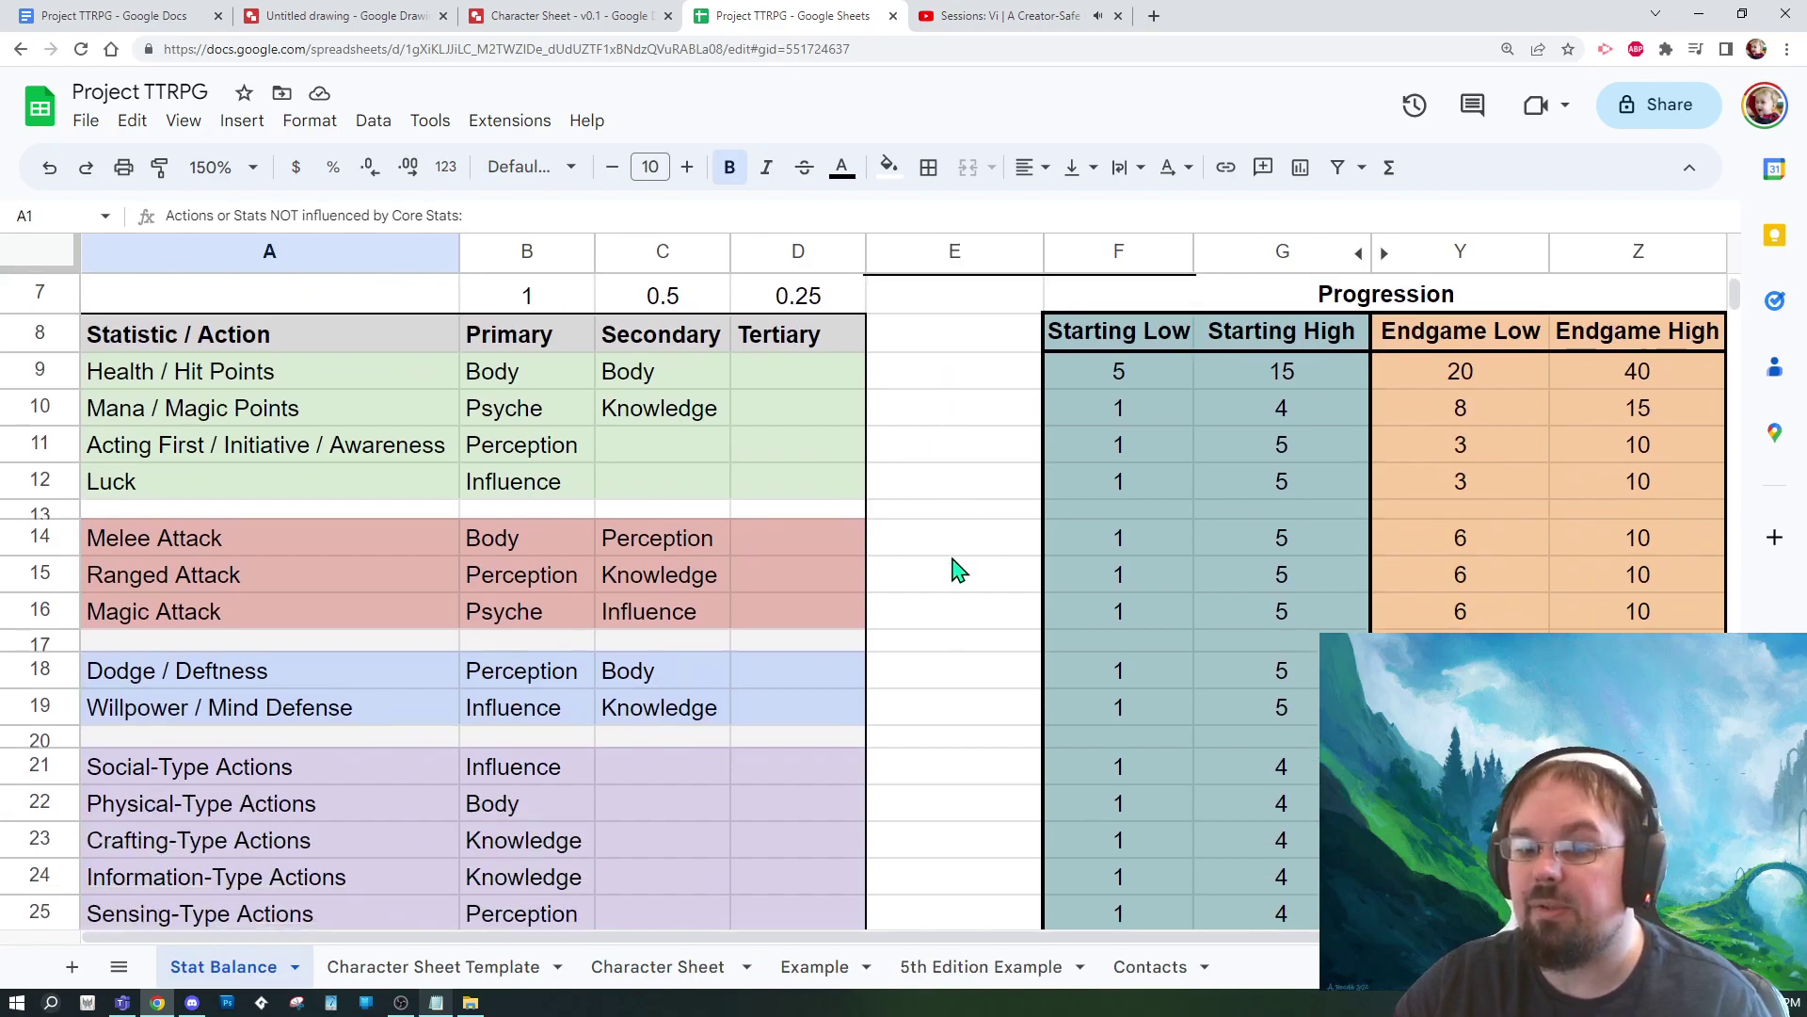
{"action": "scroll", "coordinate": [956, 569], "scroll_direction": "up", "scroll_amount": 3}
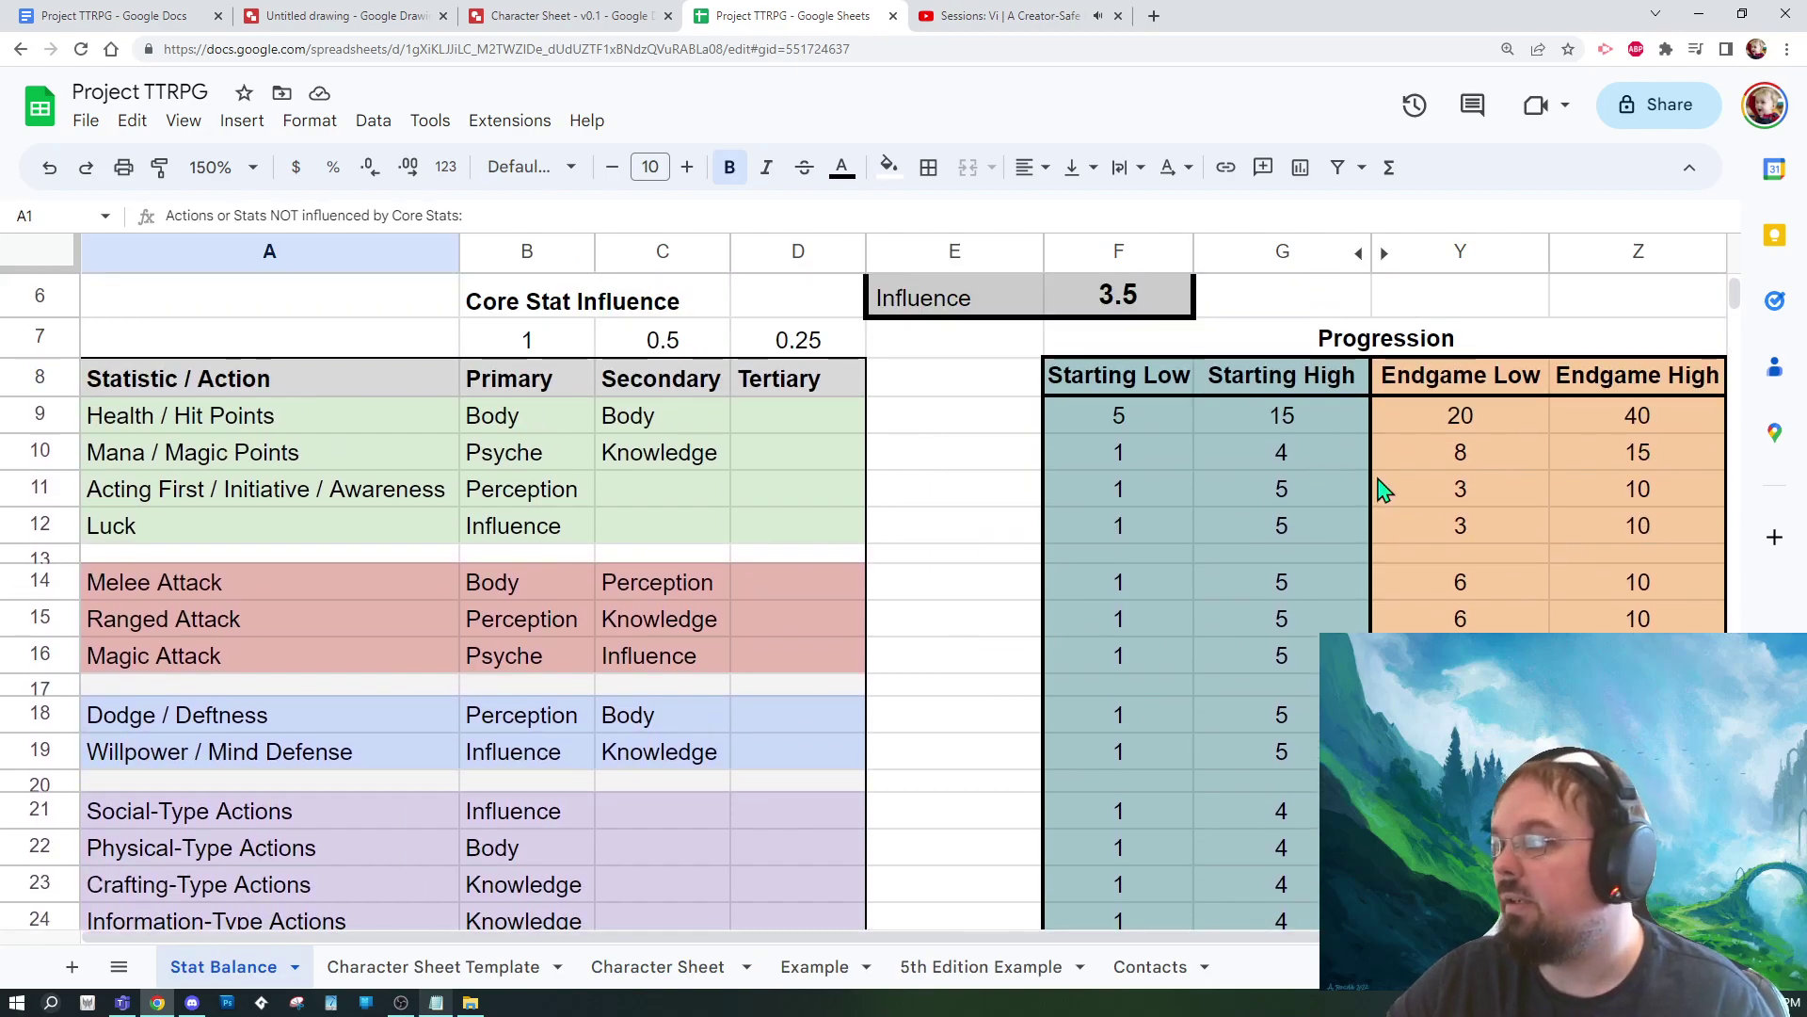
{"action": "left_click", "coordinate": [1652, 428]}
{"action": "left_click", "coordinate": [1482, 425]}
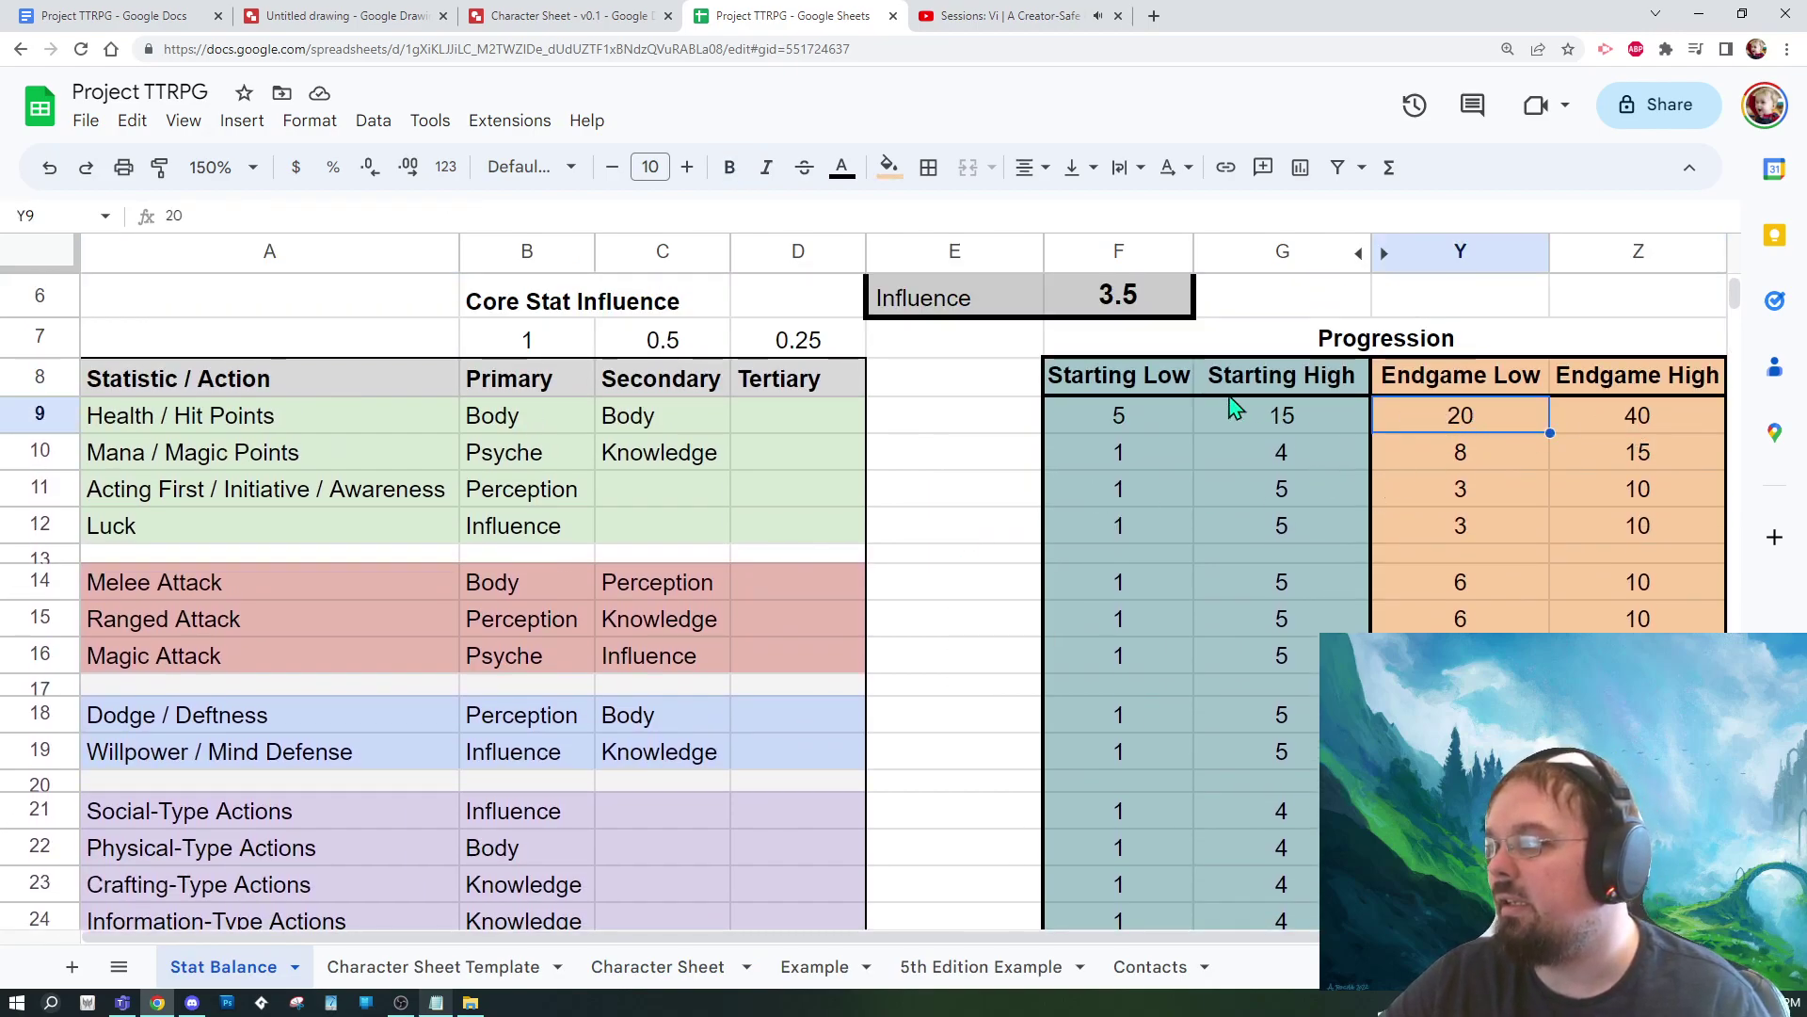
{"action": "left_click", "coordinate": [1129, 429]}
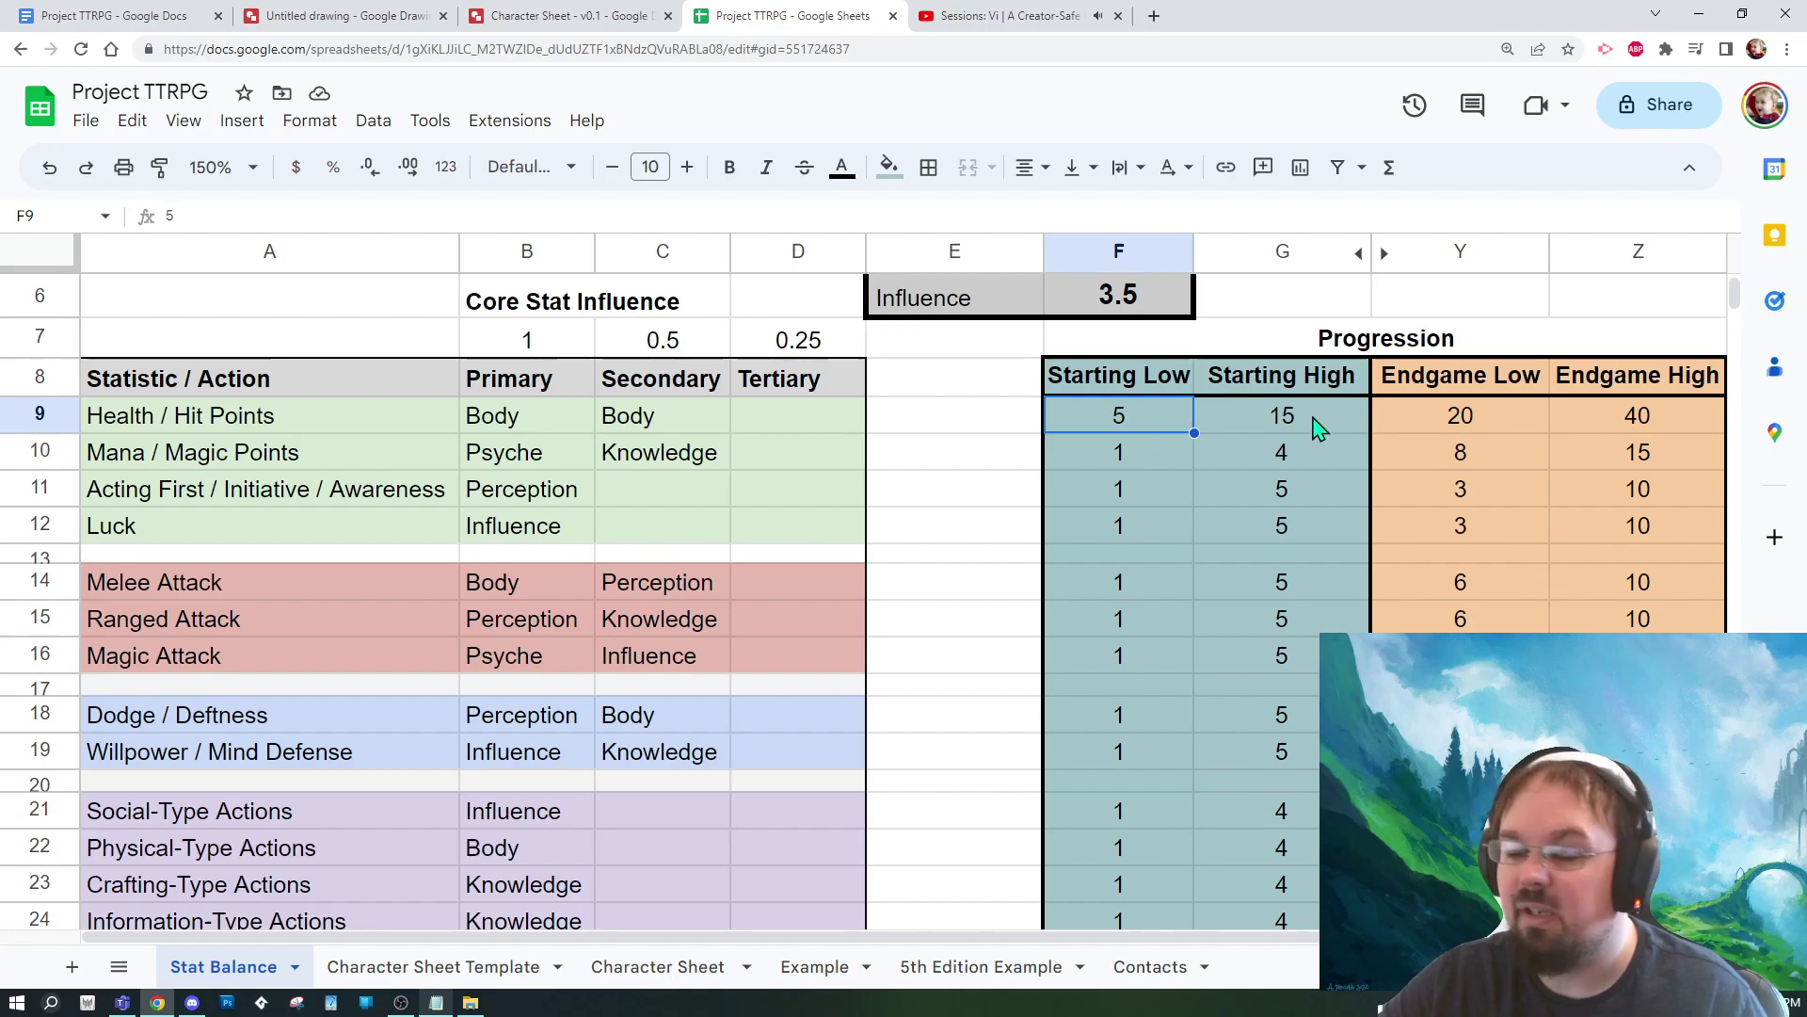
Step: Compare the Endgame Low health of 20 with the Endgame High health of 40
{"action": "left_click", "coordinate": [1504, 425]}
{"action": "left_click", "coordinate": [1632, 420]}
{"action": "left_click", "coordinate": [1463, 419]}
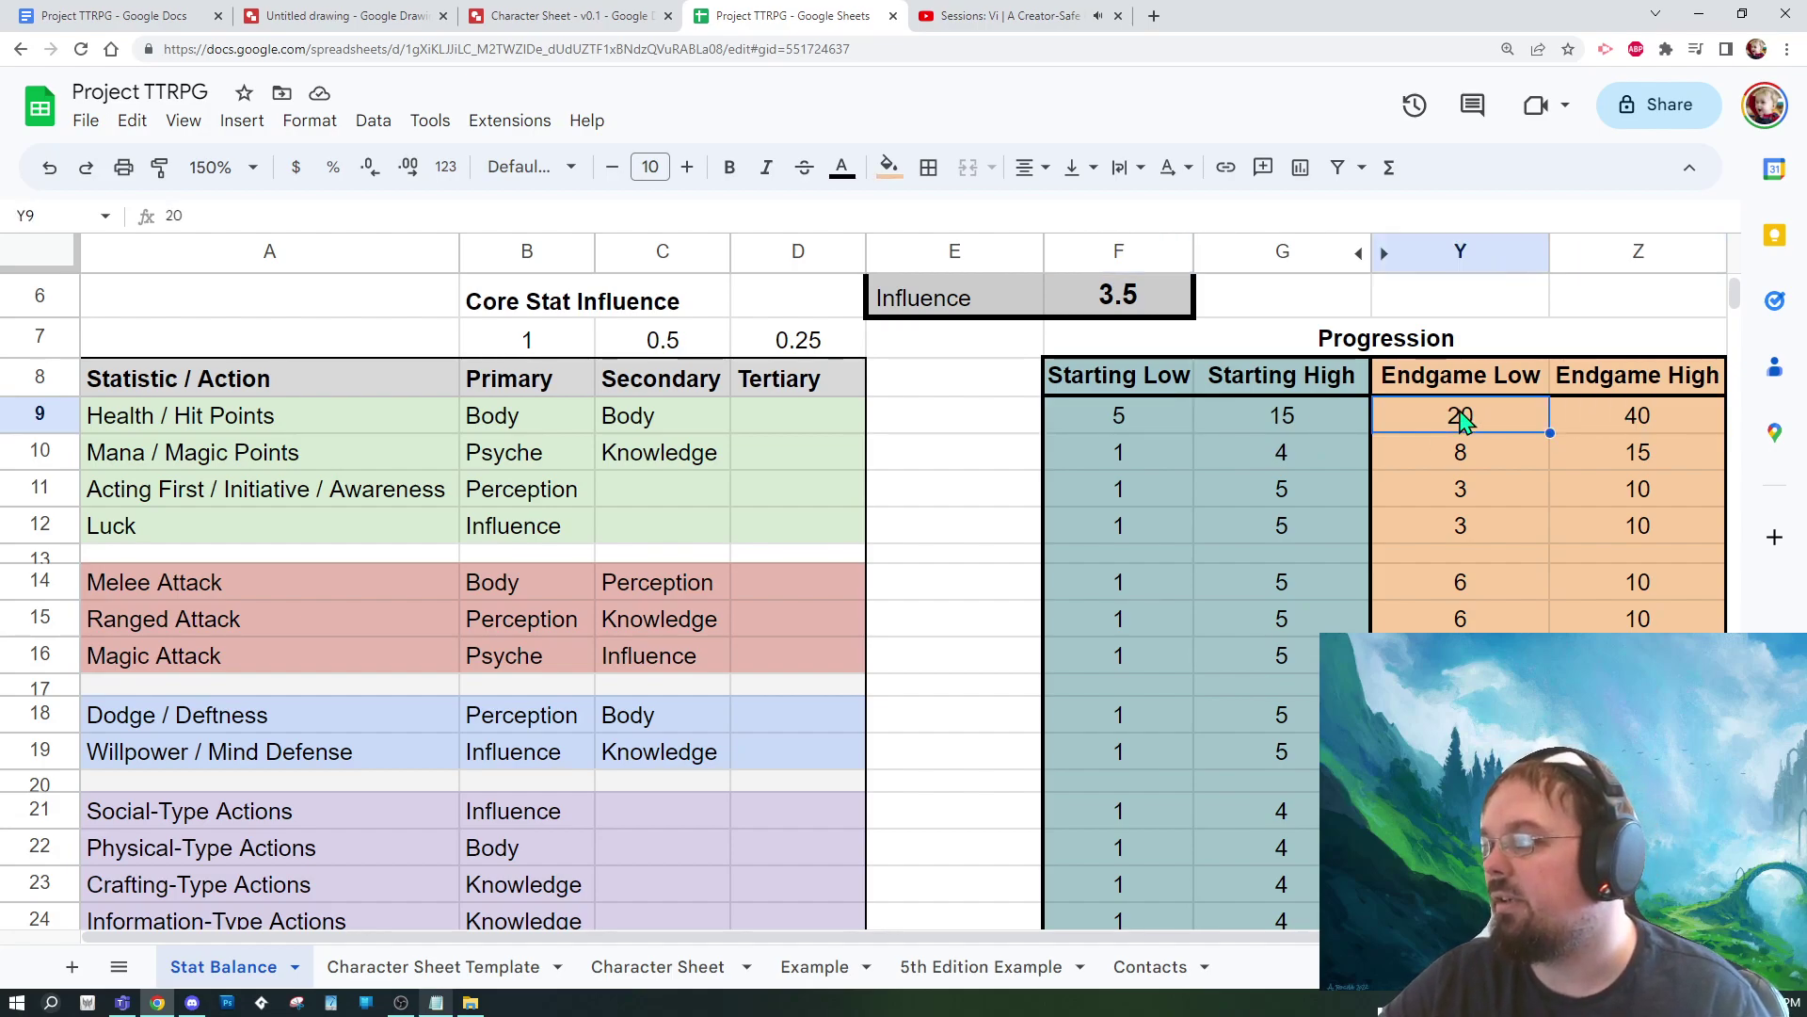
{"action": "left_click", "coordinate": [1478, 385]}
{"action": "left_click", "coordinate": [1608, 423]}
{"action": "left_click", "coordinate": [1506, 425]}
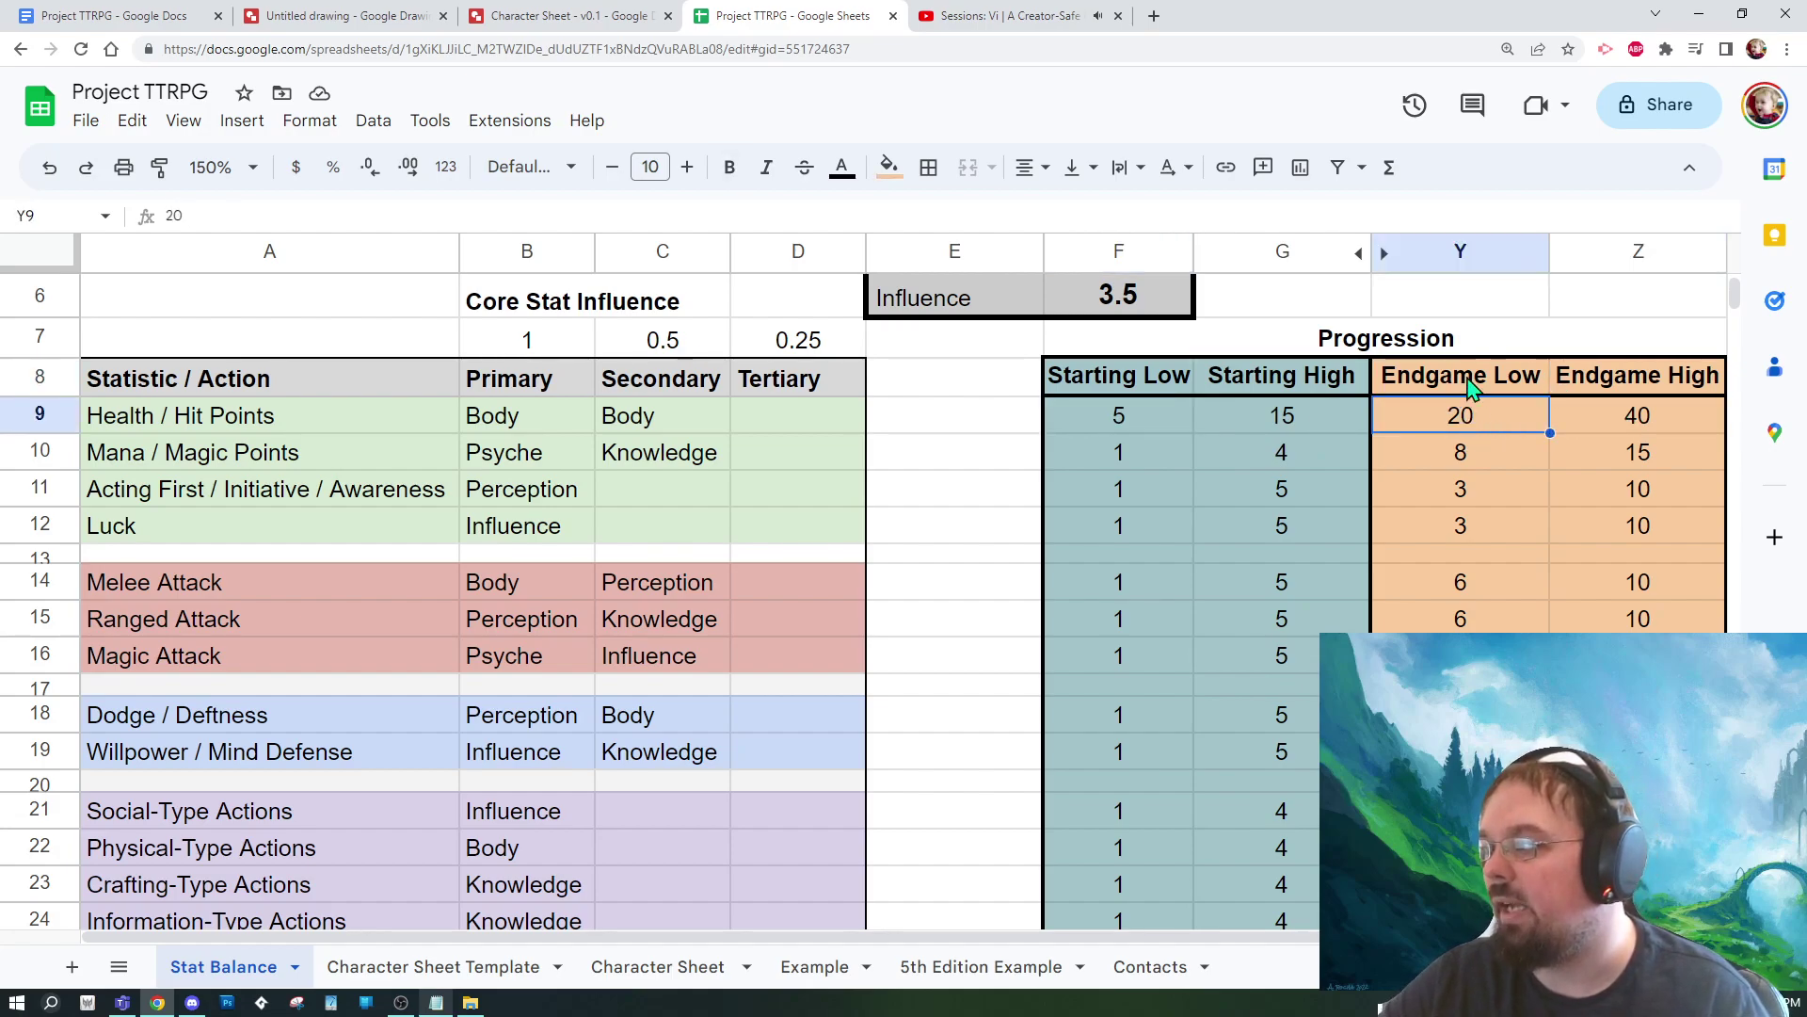
{"action": "left_click", "coordinate": [1633, 423]}
{"action": "left_click", "coordinate": [1497, 426]}
{"action": "left_click", "coordinate": [1628, 421]}
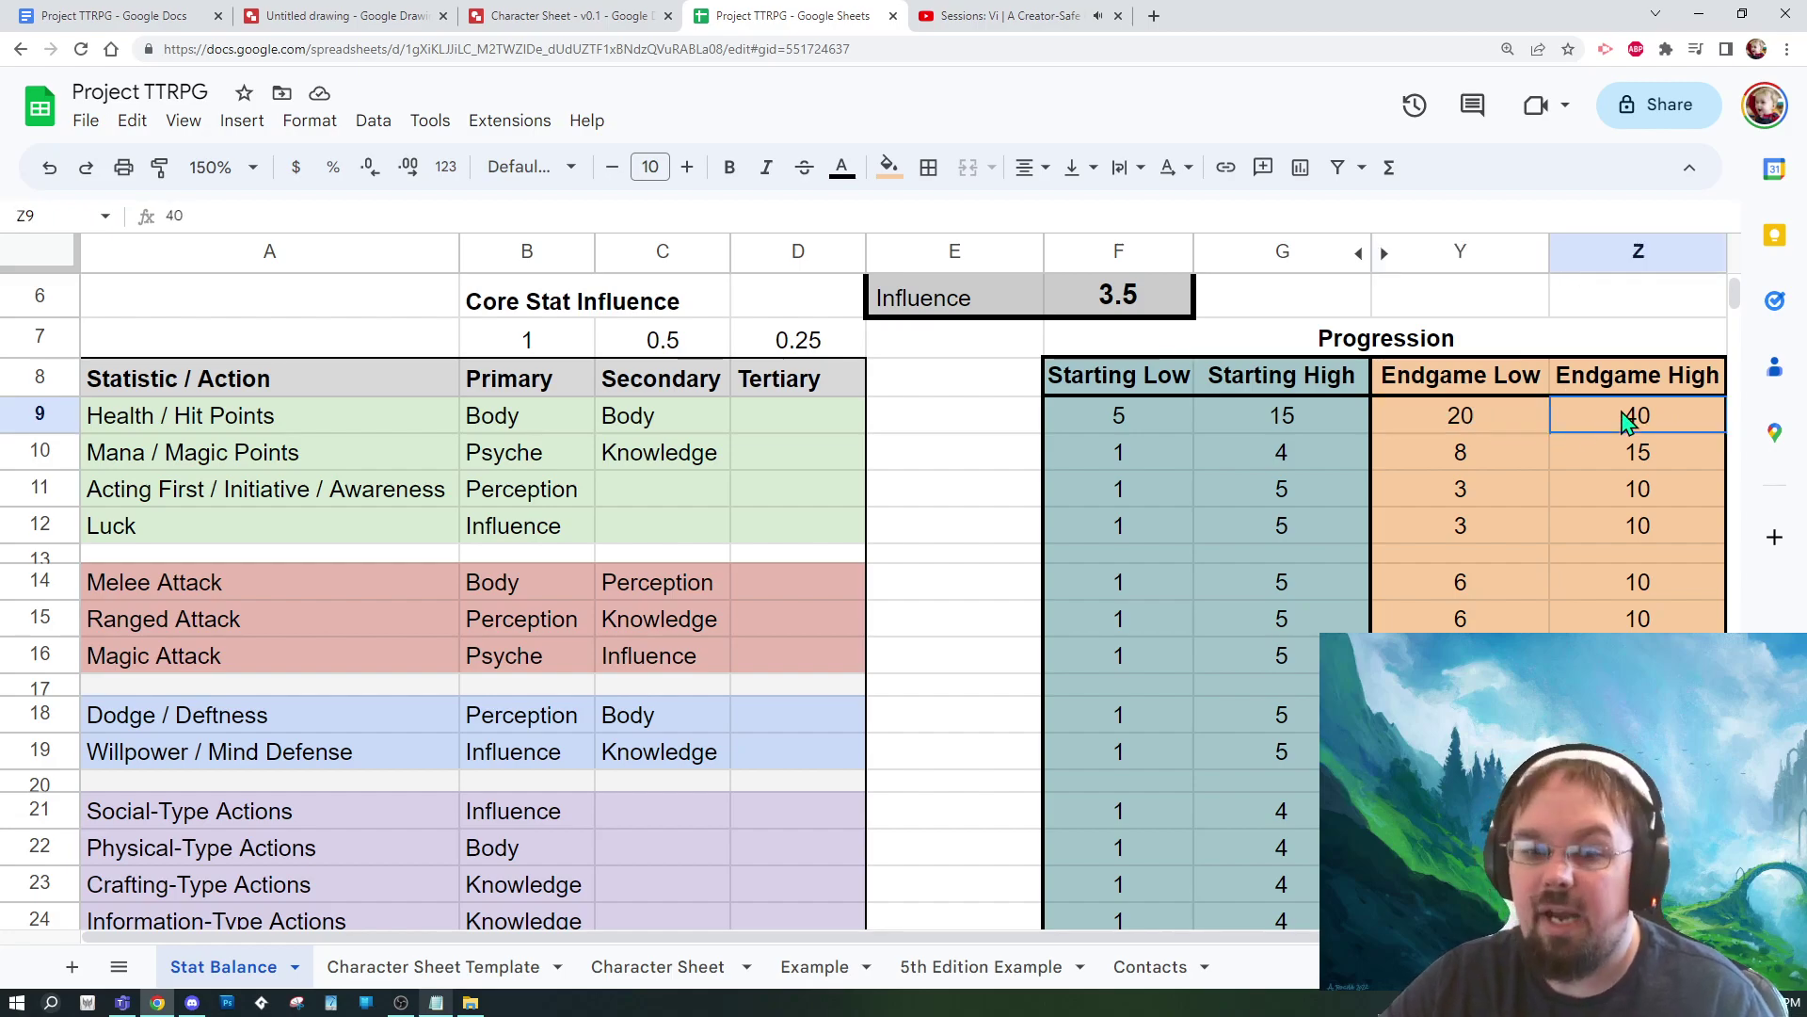
Step: Check the Starting High health of 15 against the endgame values, then return to Character Sheet
{"action": "left_click", "coordinate": [1539, 420]}
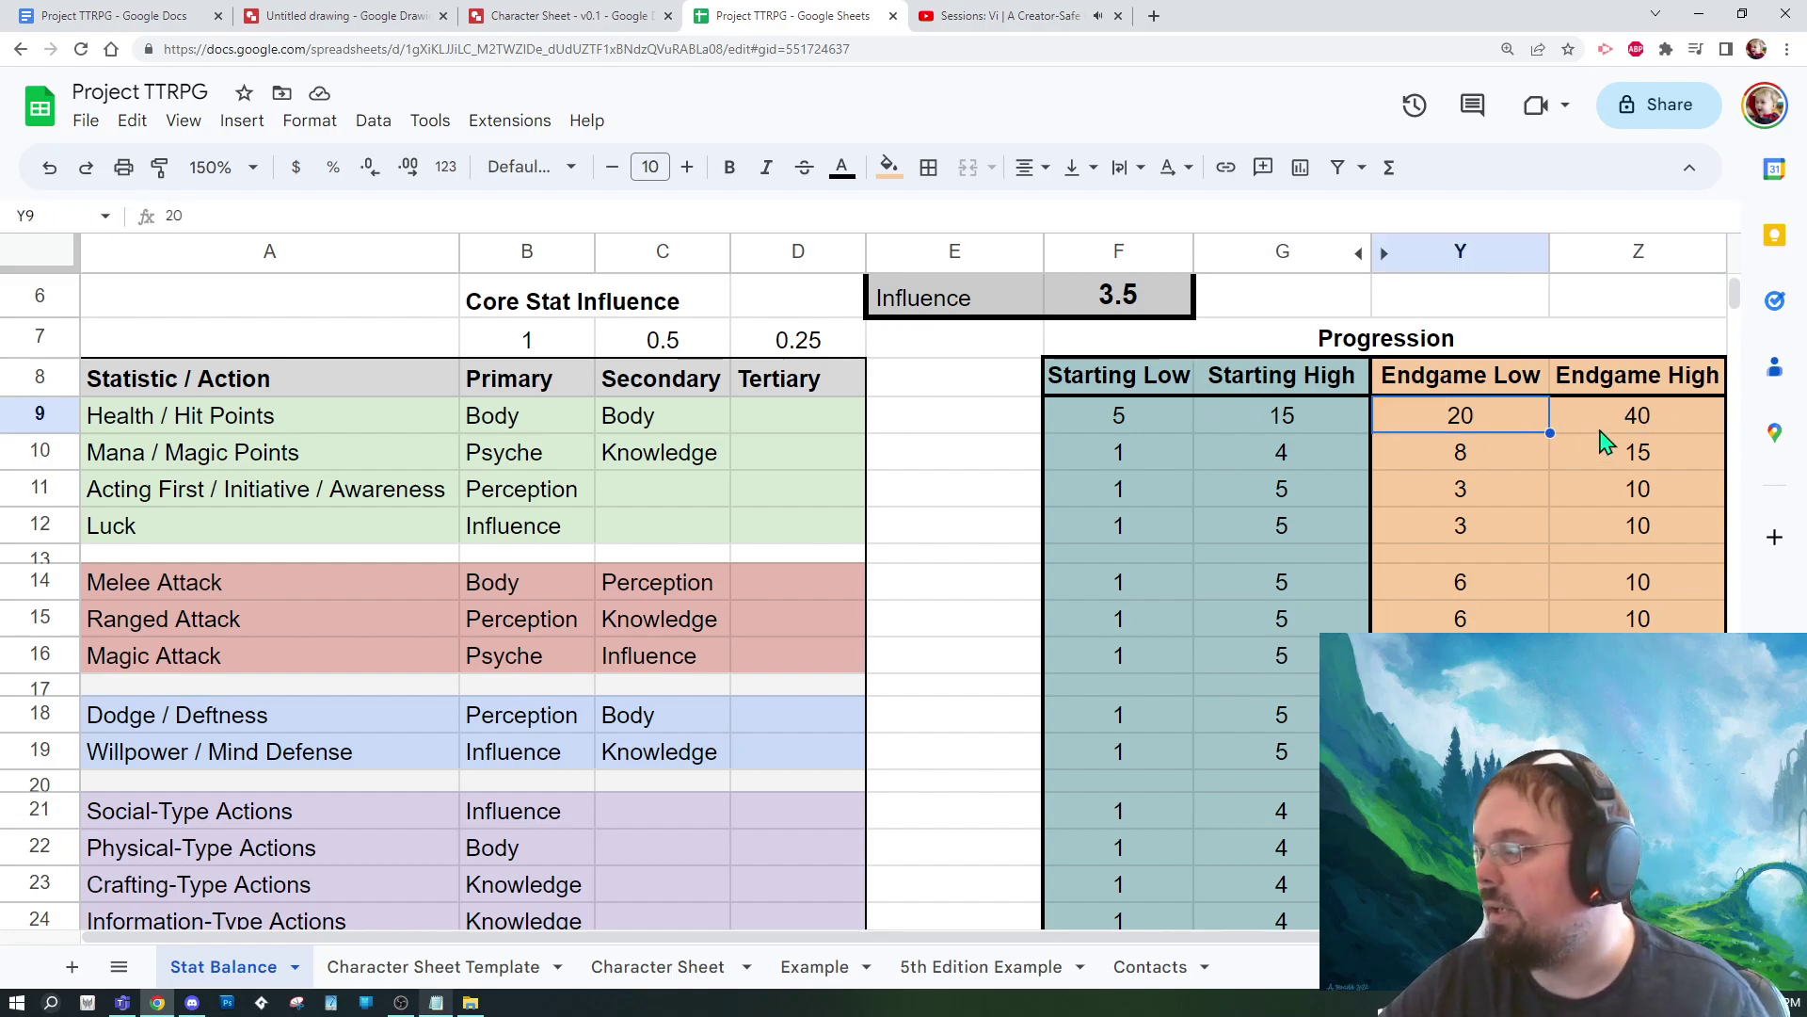
{"action": "left_click", "coordinate": [1642, 426]}
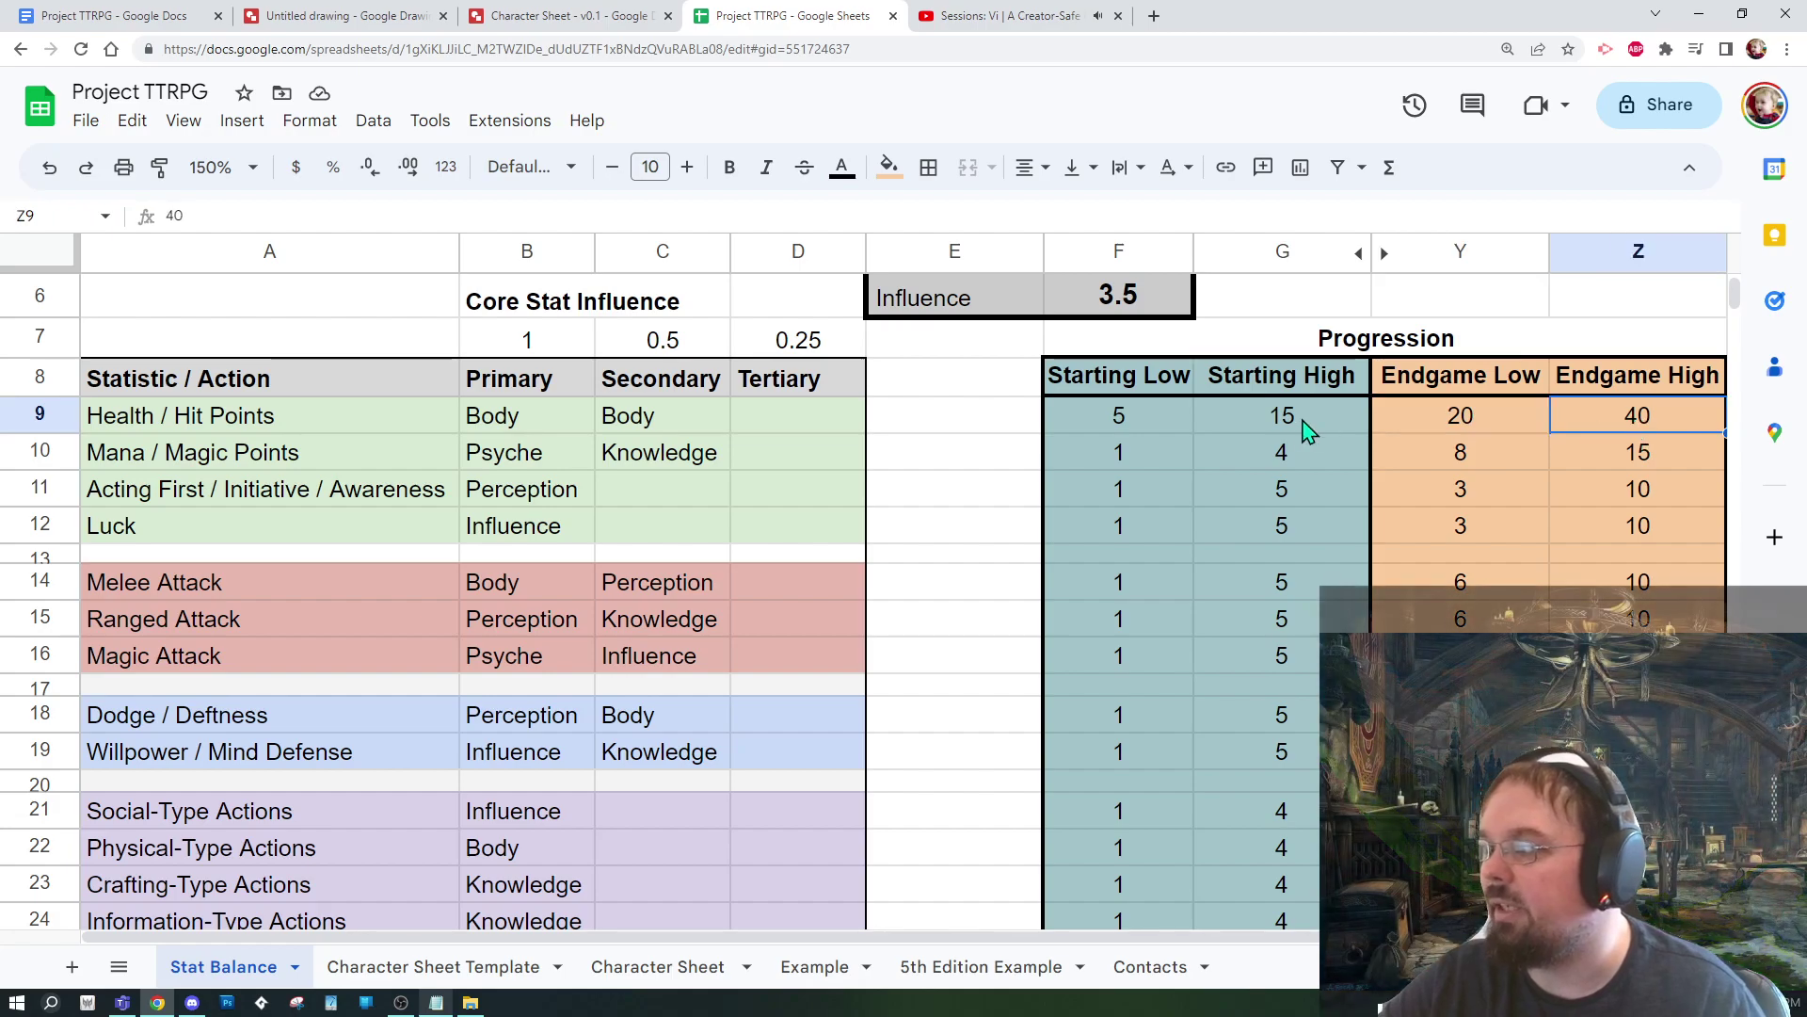
{"action": "left_click", "coordinate": [1299, 425]}
{"action": "left_click", "coordinate": [1540, 429]}
{"action": "left_click", "coordinate": [1649, 428]}
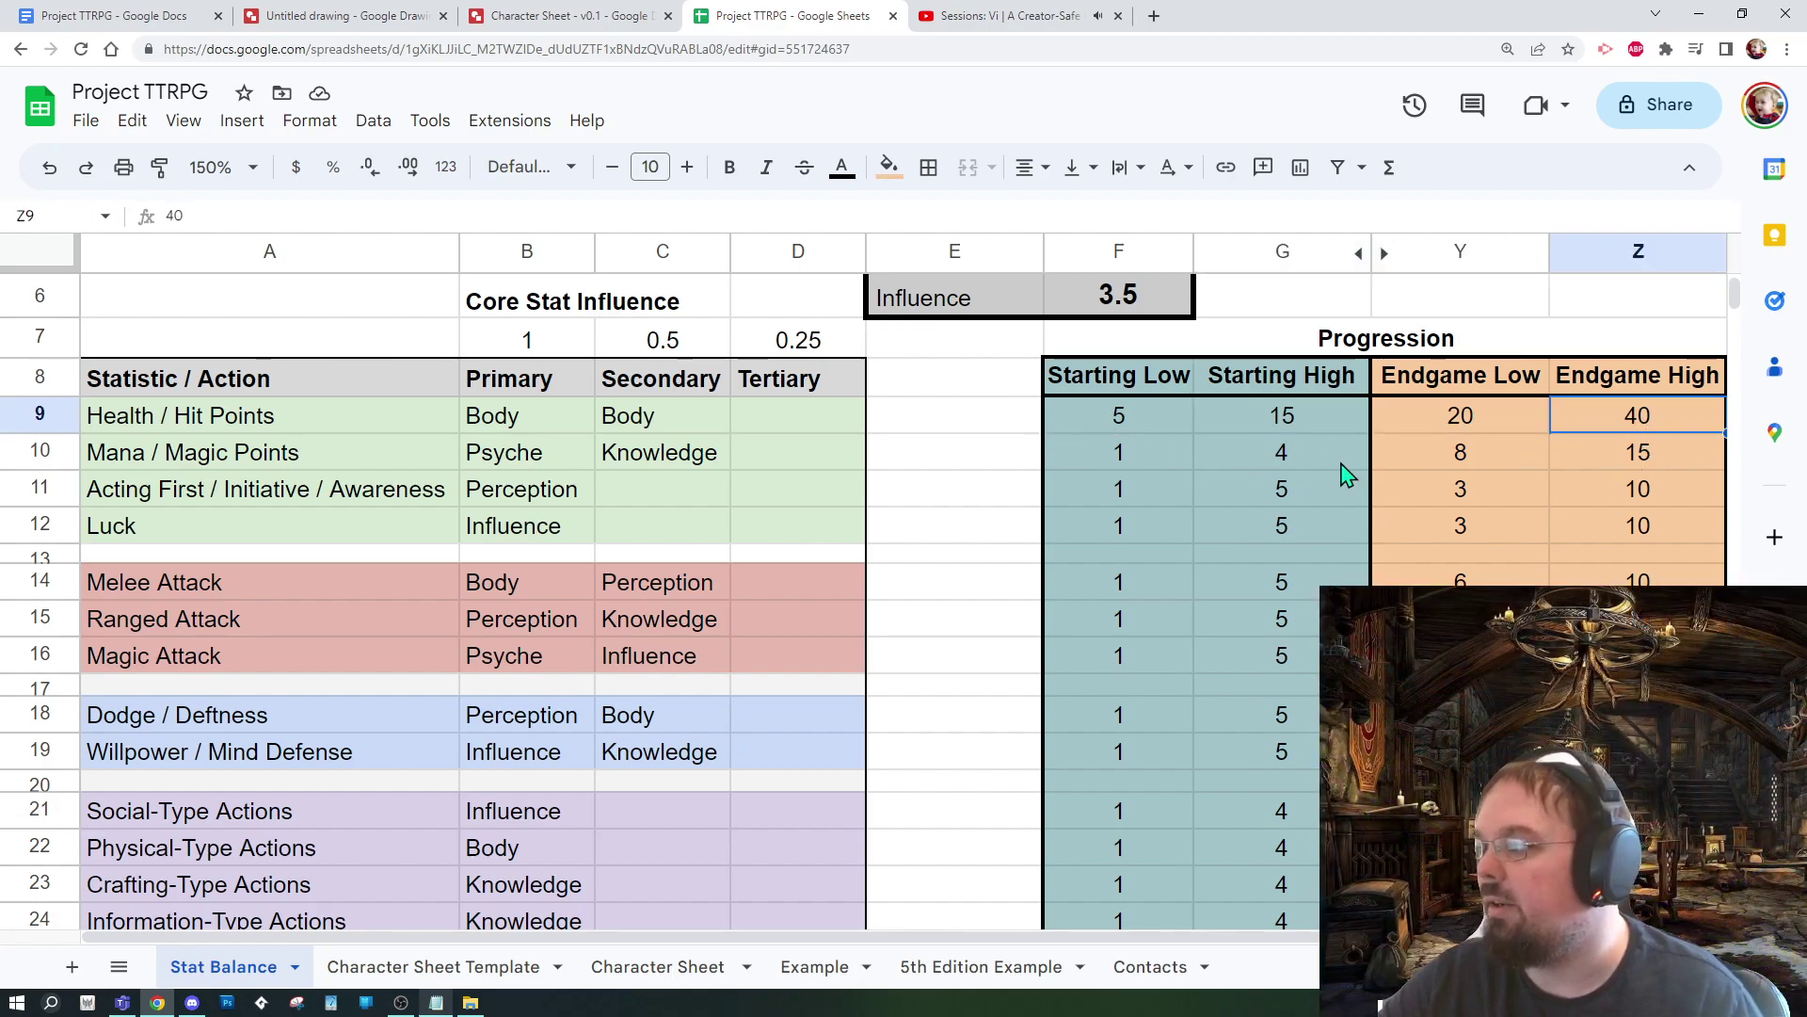
{"action": "scroll", "coordinate": [1345, 474], "scroll_direction": "down", "scroll_amount": 3}
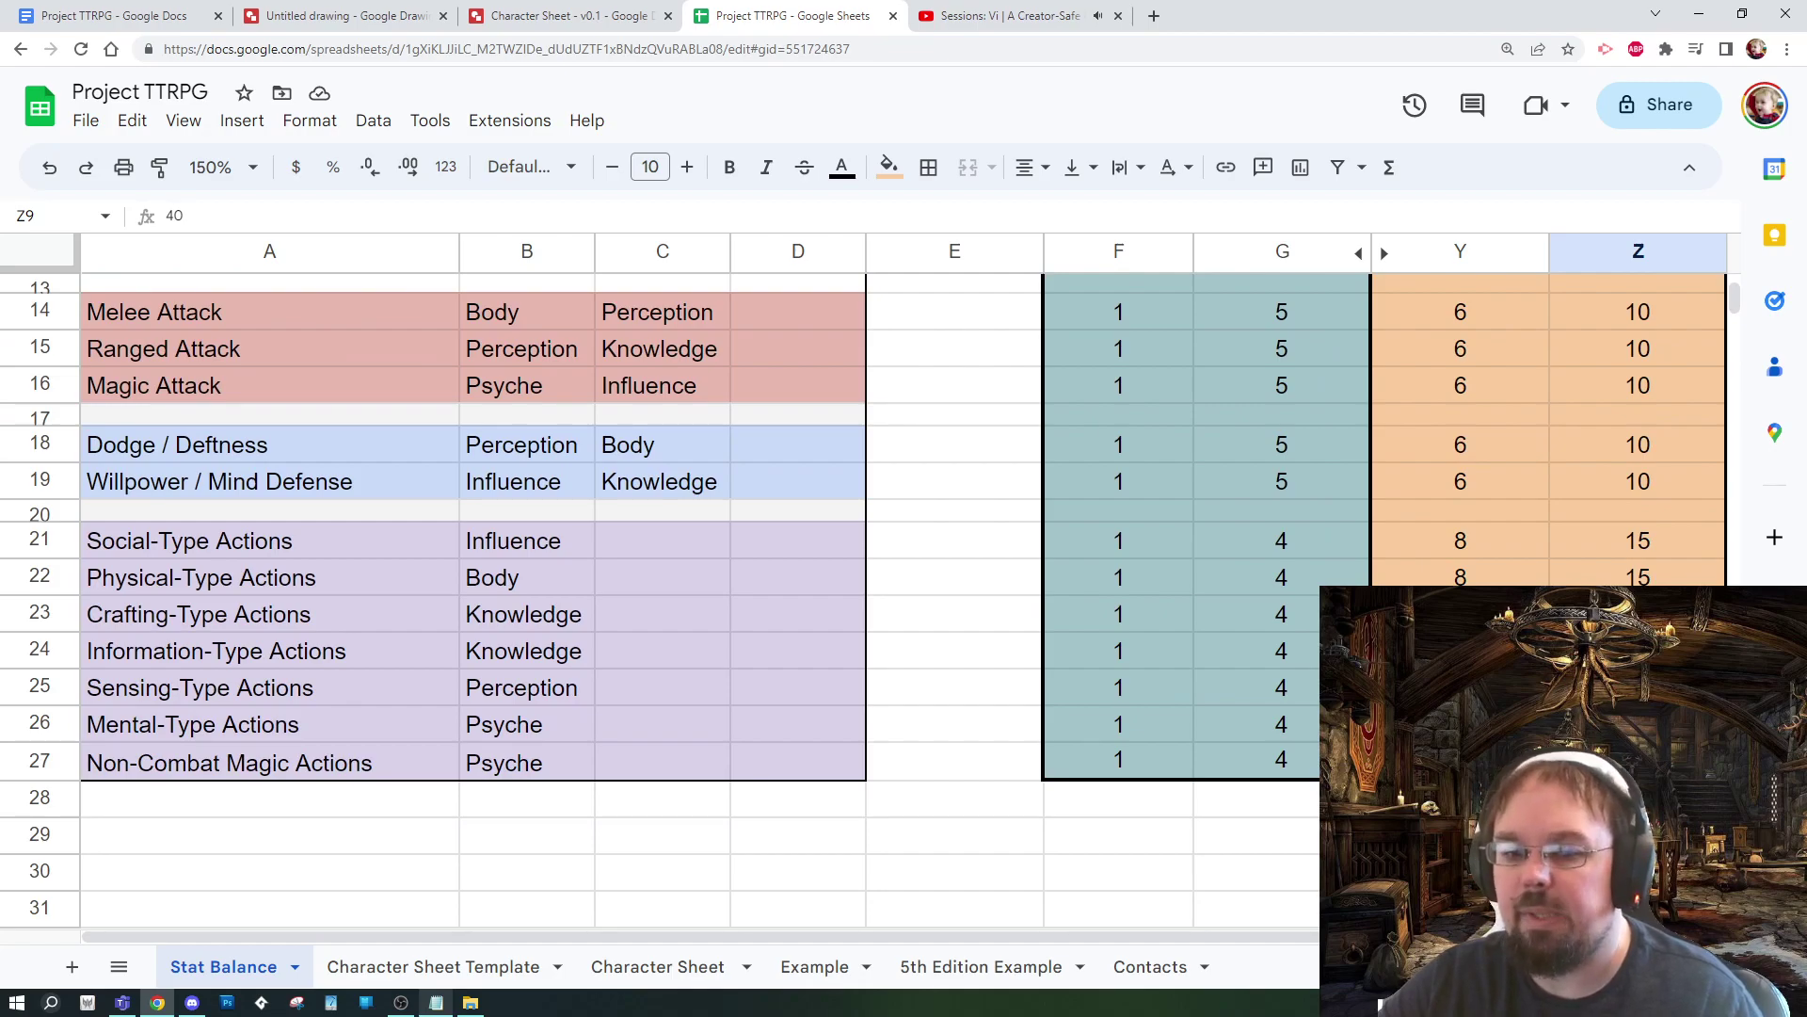
{"action": "scroll", "coordinate": [659, 602], "scroll_direction": "up", "scroll_amount": 5}
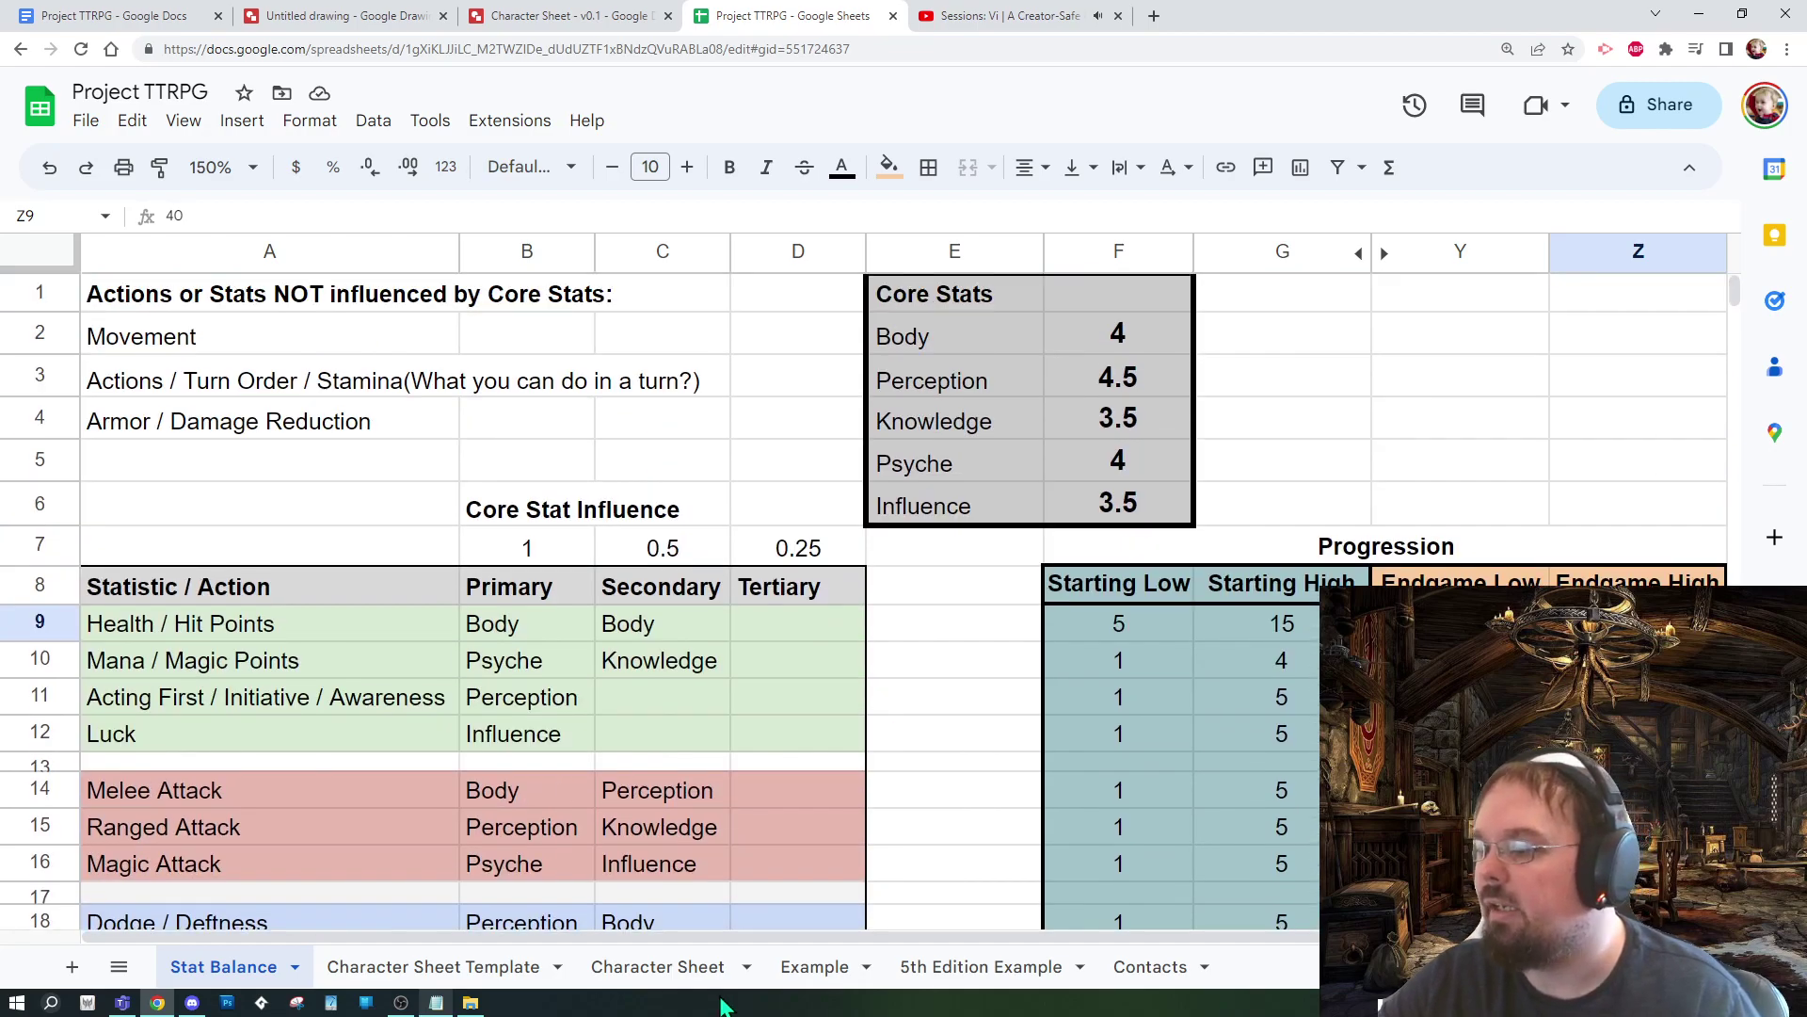
{"action": "left_click", "coordinate": [680, 975]}
{"action": "scroll", "coordinate": [1017, 725], "scroll_direction": "down", "scroll_amount": 3}
{"action": "scroll", "coordinate": [1035, 685], "scroll_direction": "up", "scroll_amount": 3}
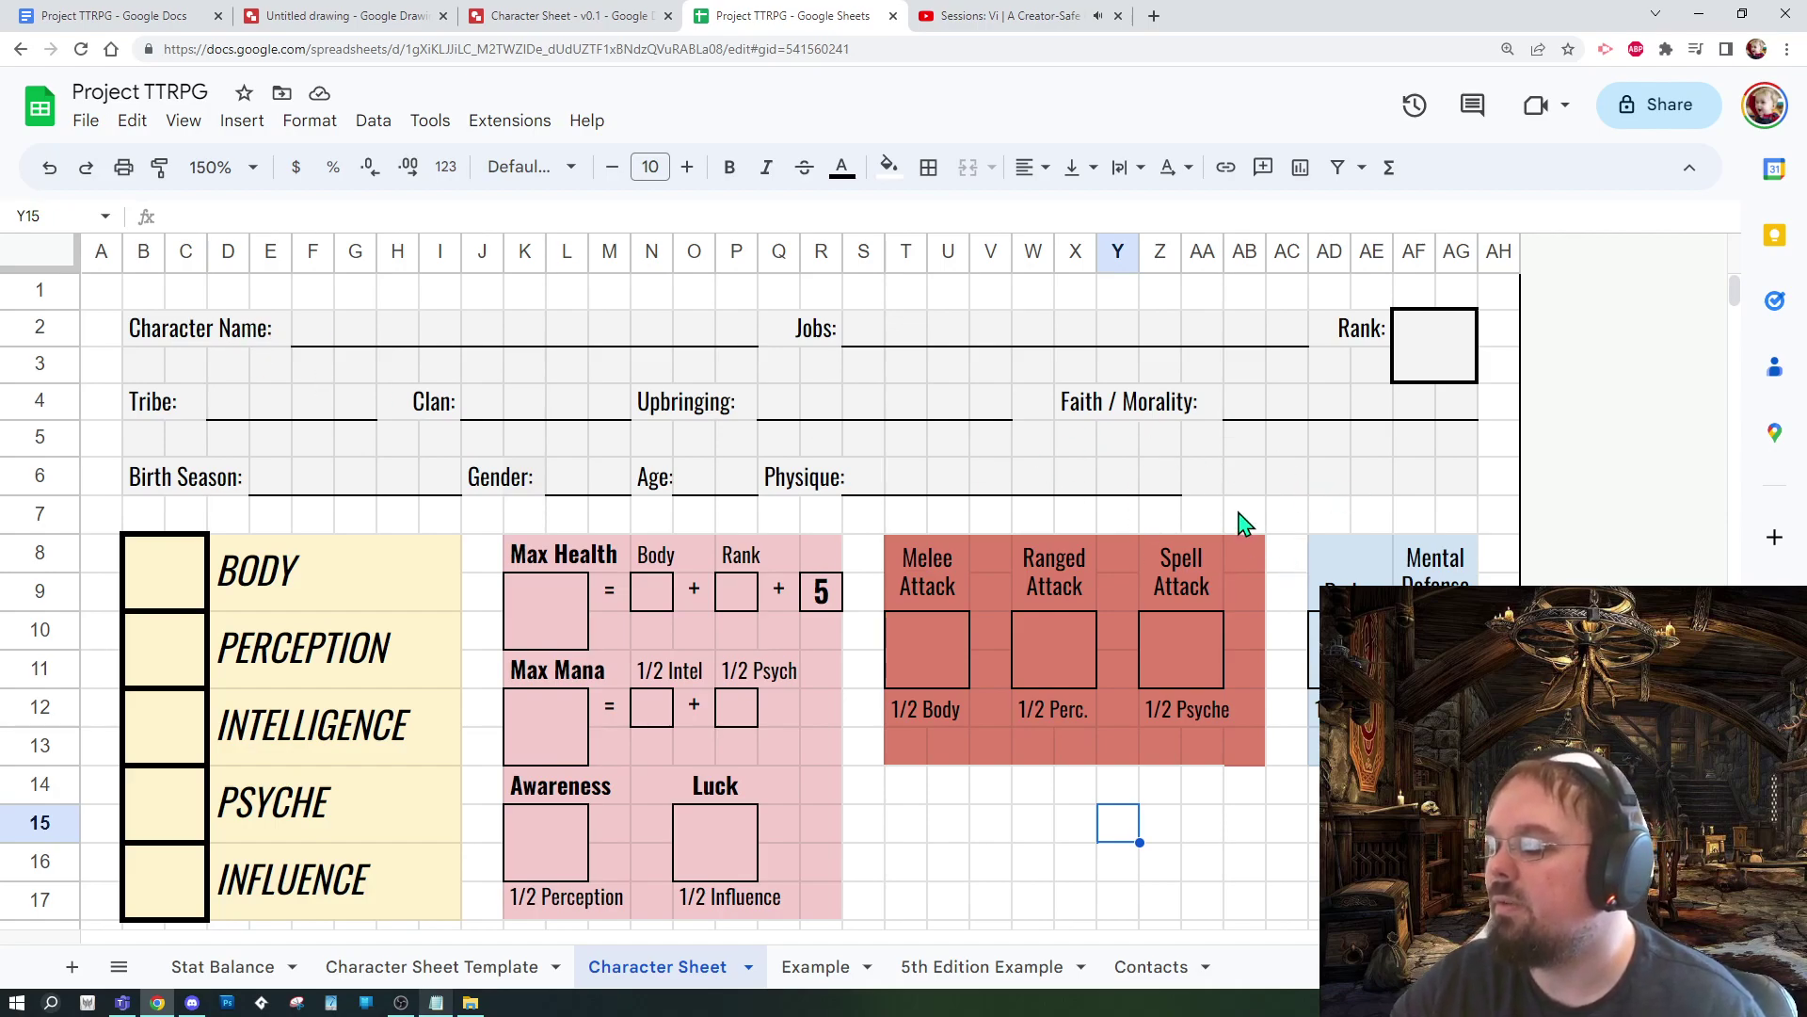
{"action": "scroll", "coordinate": [1214, 532], "scroll_direction": "down", "scroll_amount": 2}
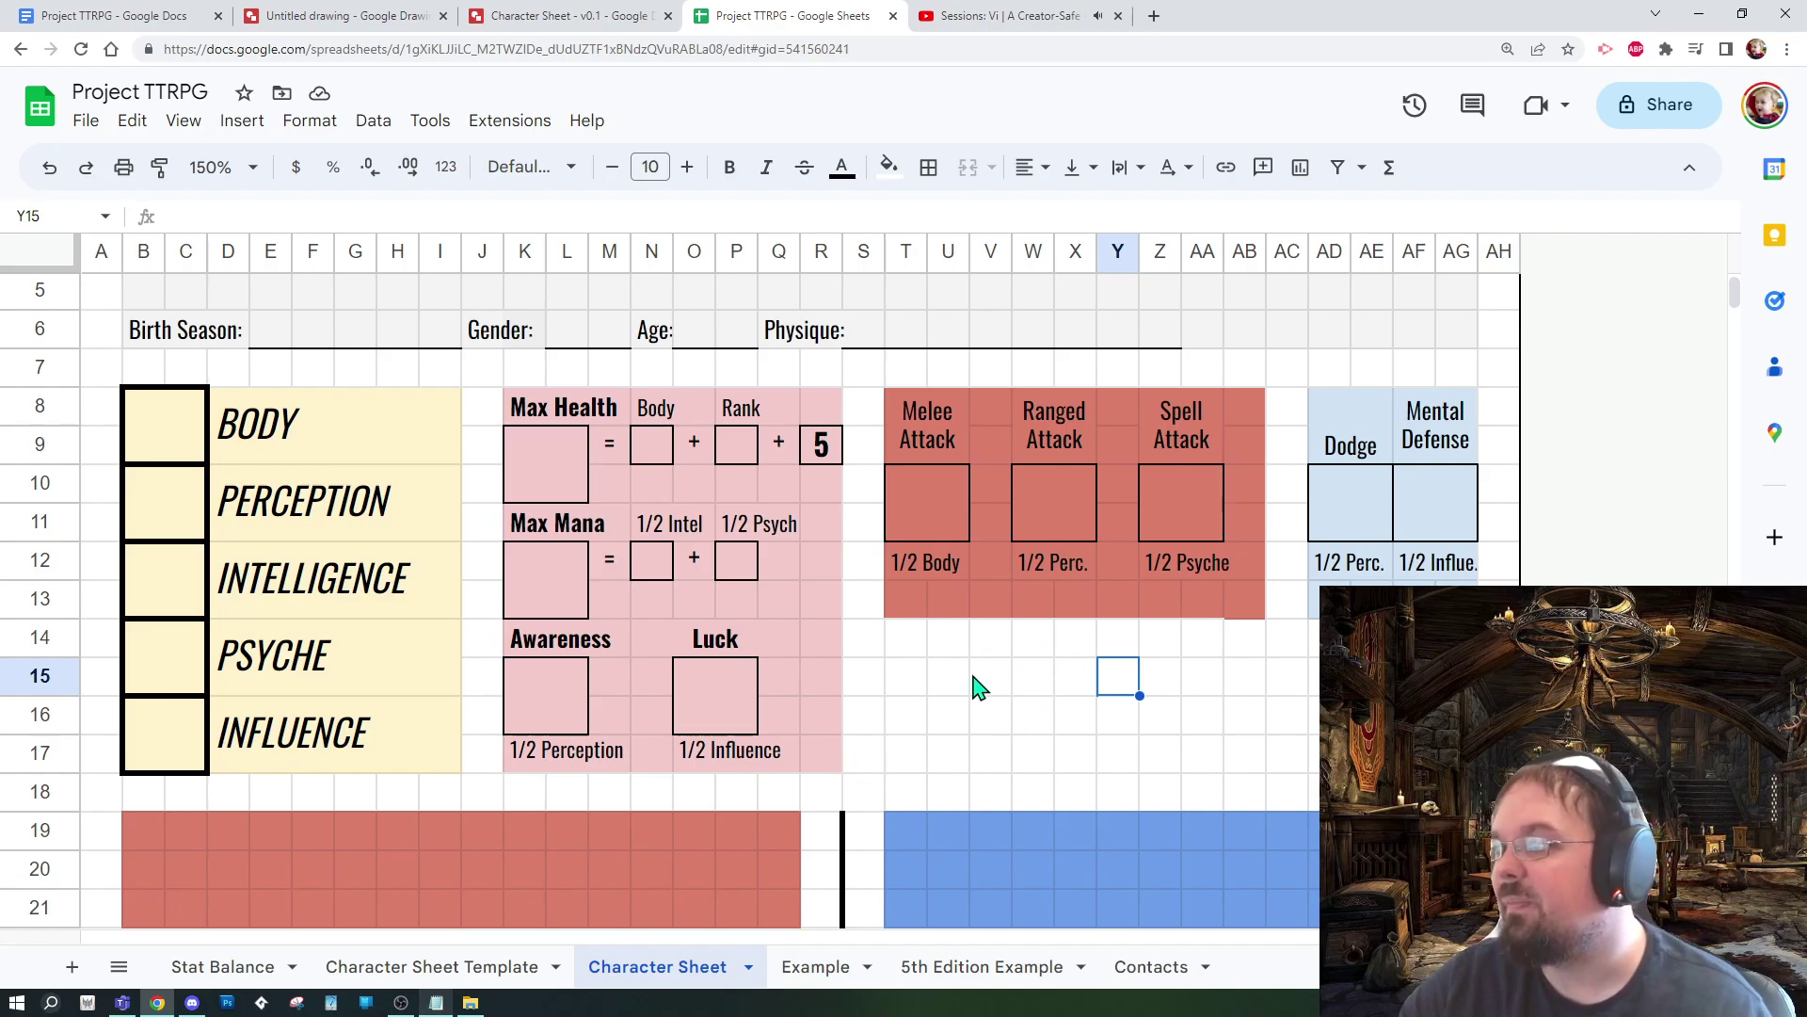
{"action": "scroll", "coordinate": [979, 687], "scroll_direction": "up", "scroll_amount": 2}
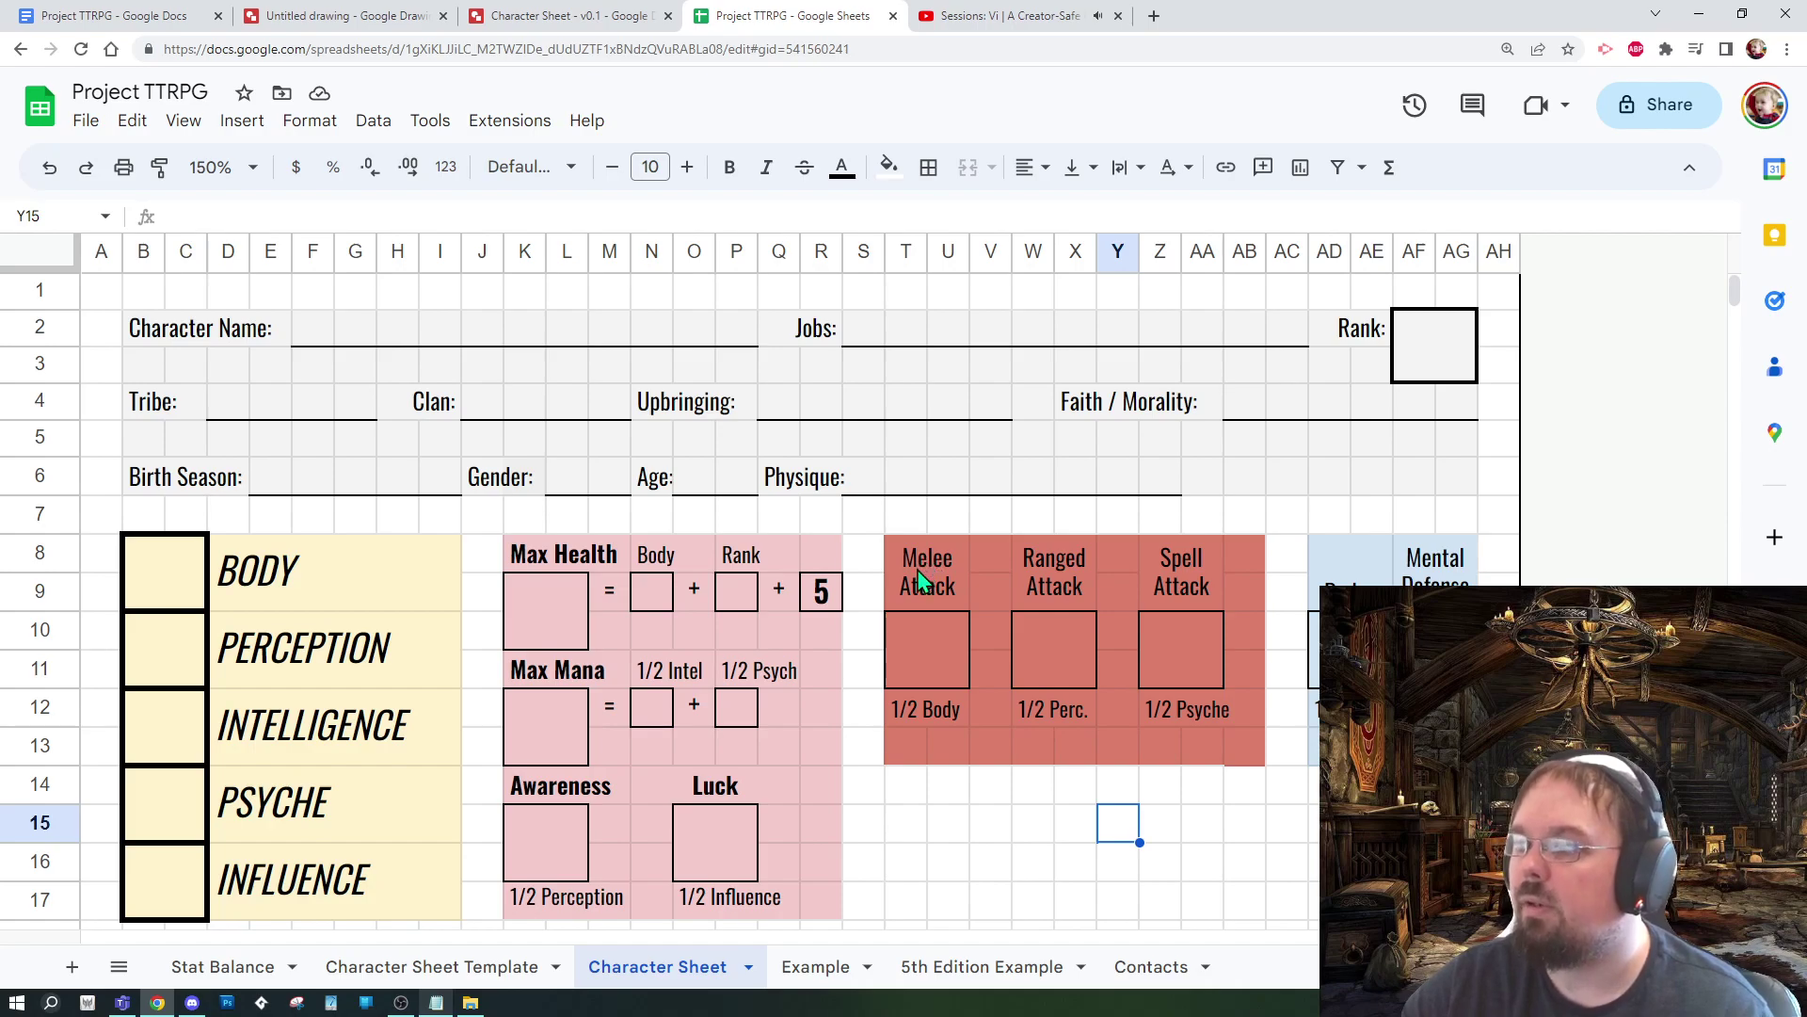
{"action": "scroll", "coordinate": [1252, 610], "scroll_direction": "down", "scroll_amount": 3}
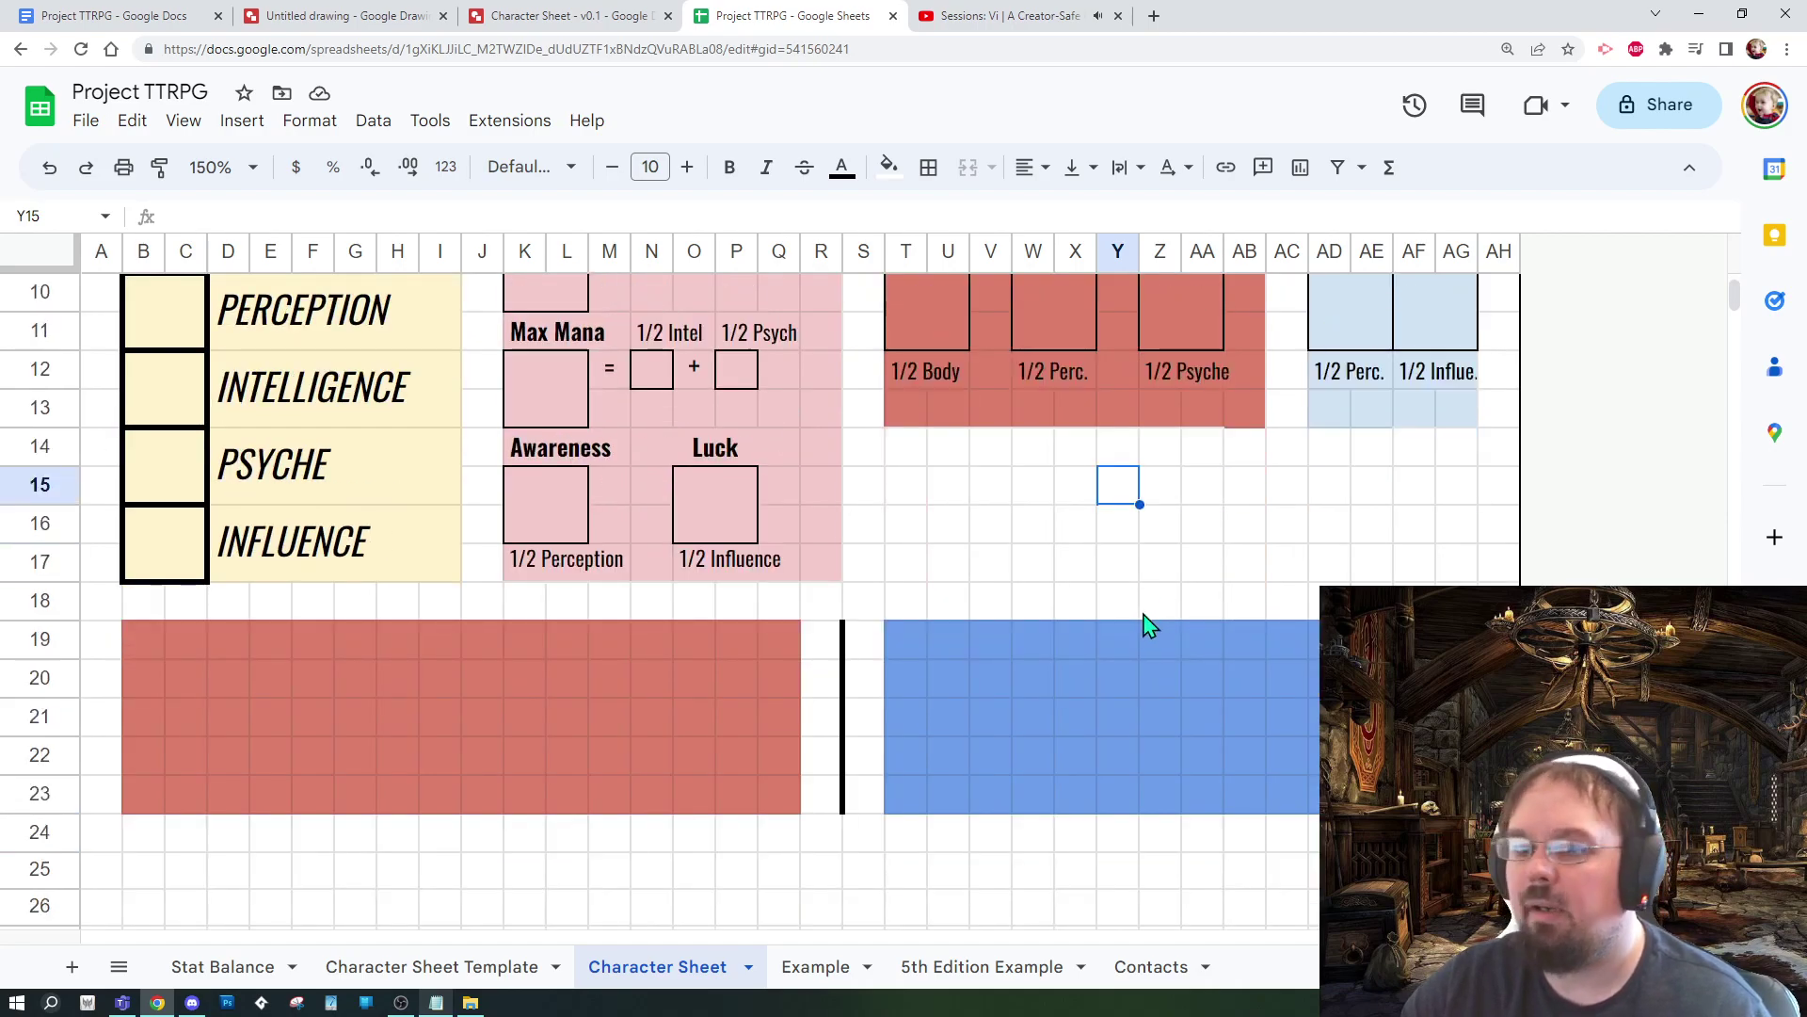
{"action": "scroll", "coordinate": [1146, 625], "scroll_direction": "up", "scroll_amount": 3}
{"action": "scroll", "coordinate": [1045, 626], "scroll_direction": "up", "scroll_amount": 1}
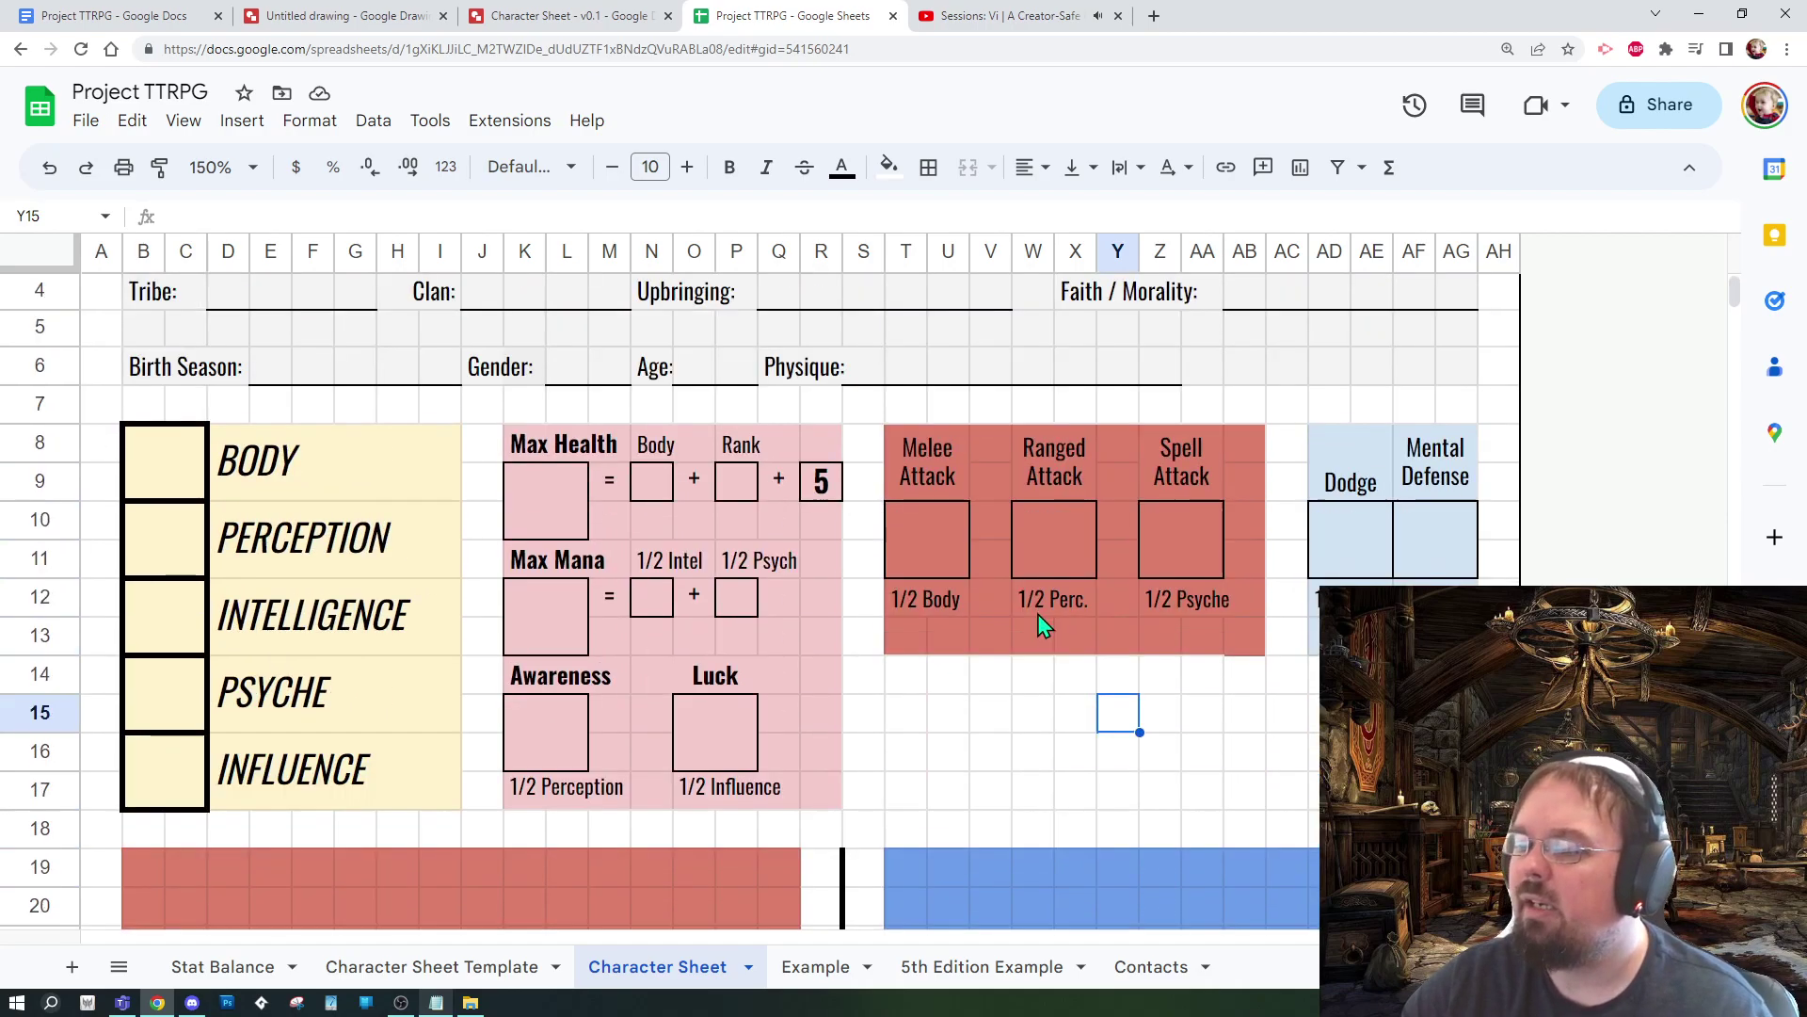
{"action": "scroll", "coordinate": [1037, 614], "scroll_direction": "up", "scroll_amount": 1}
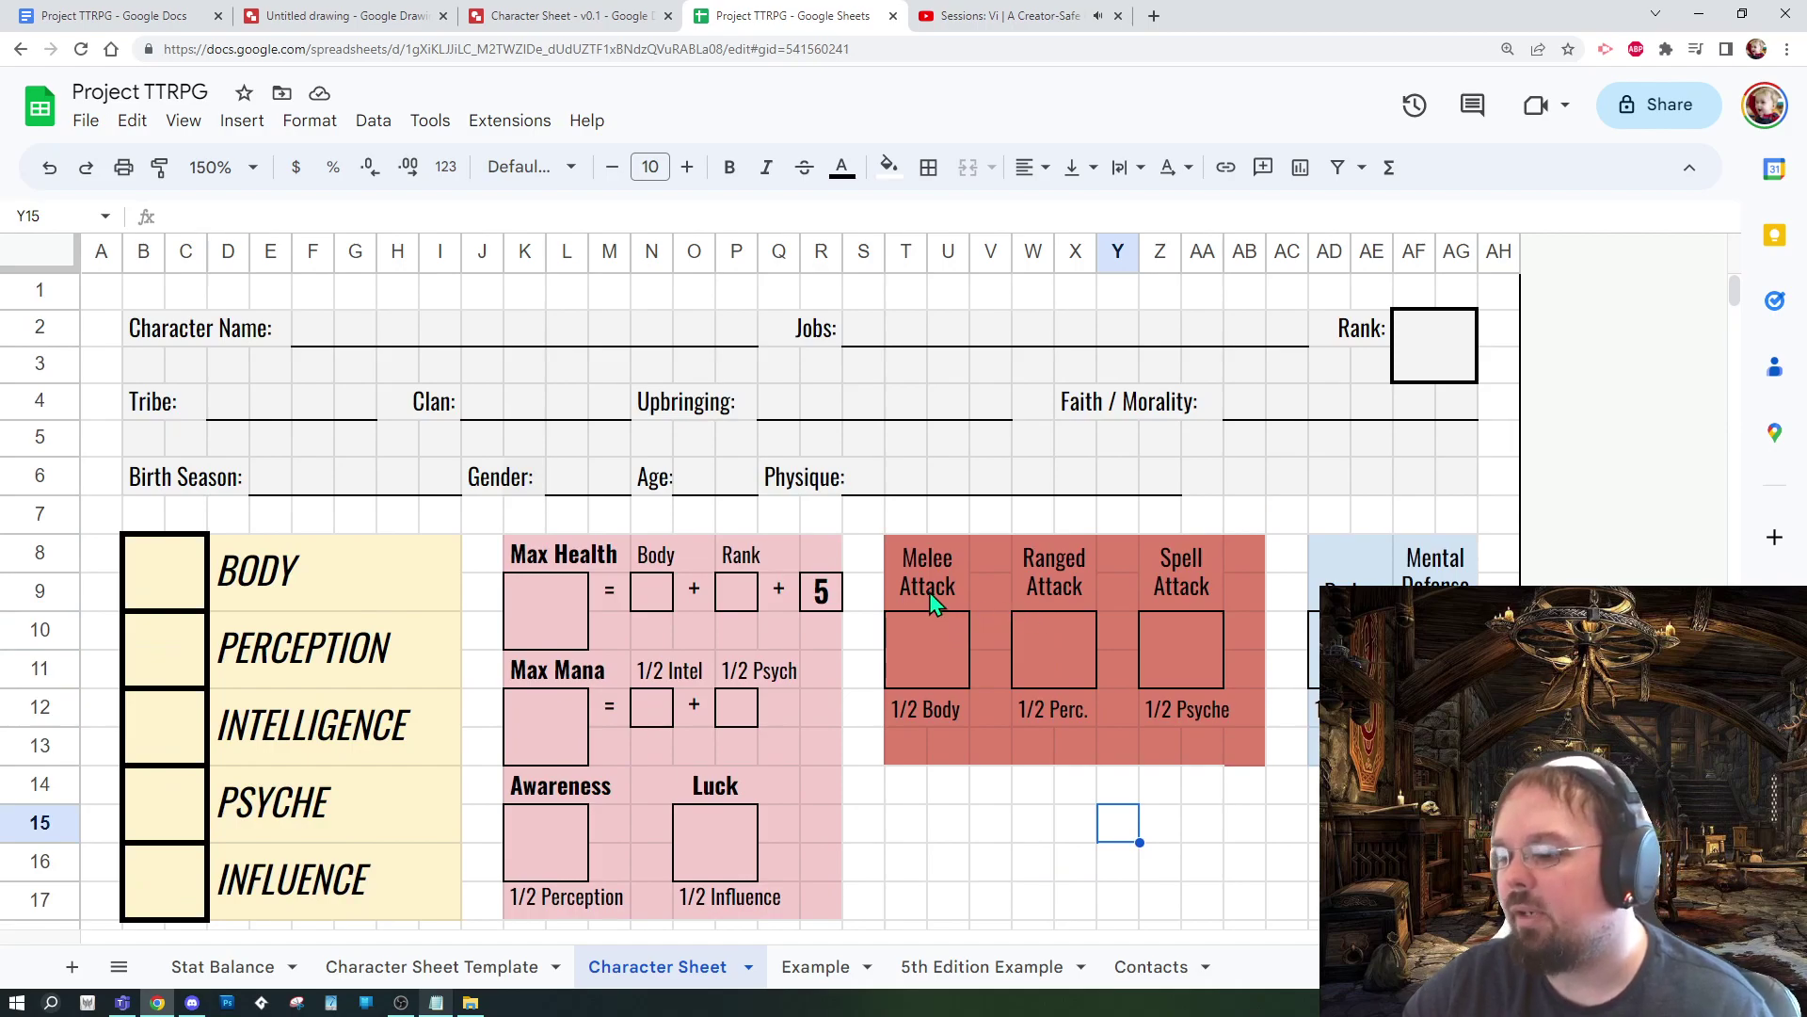